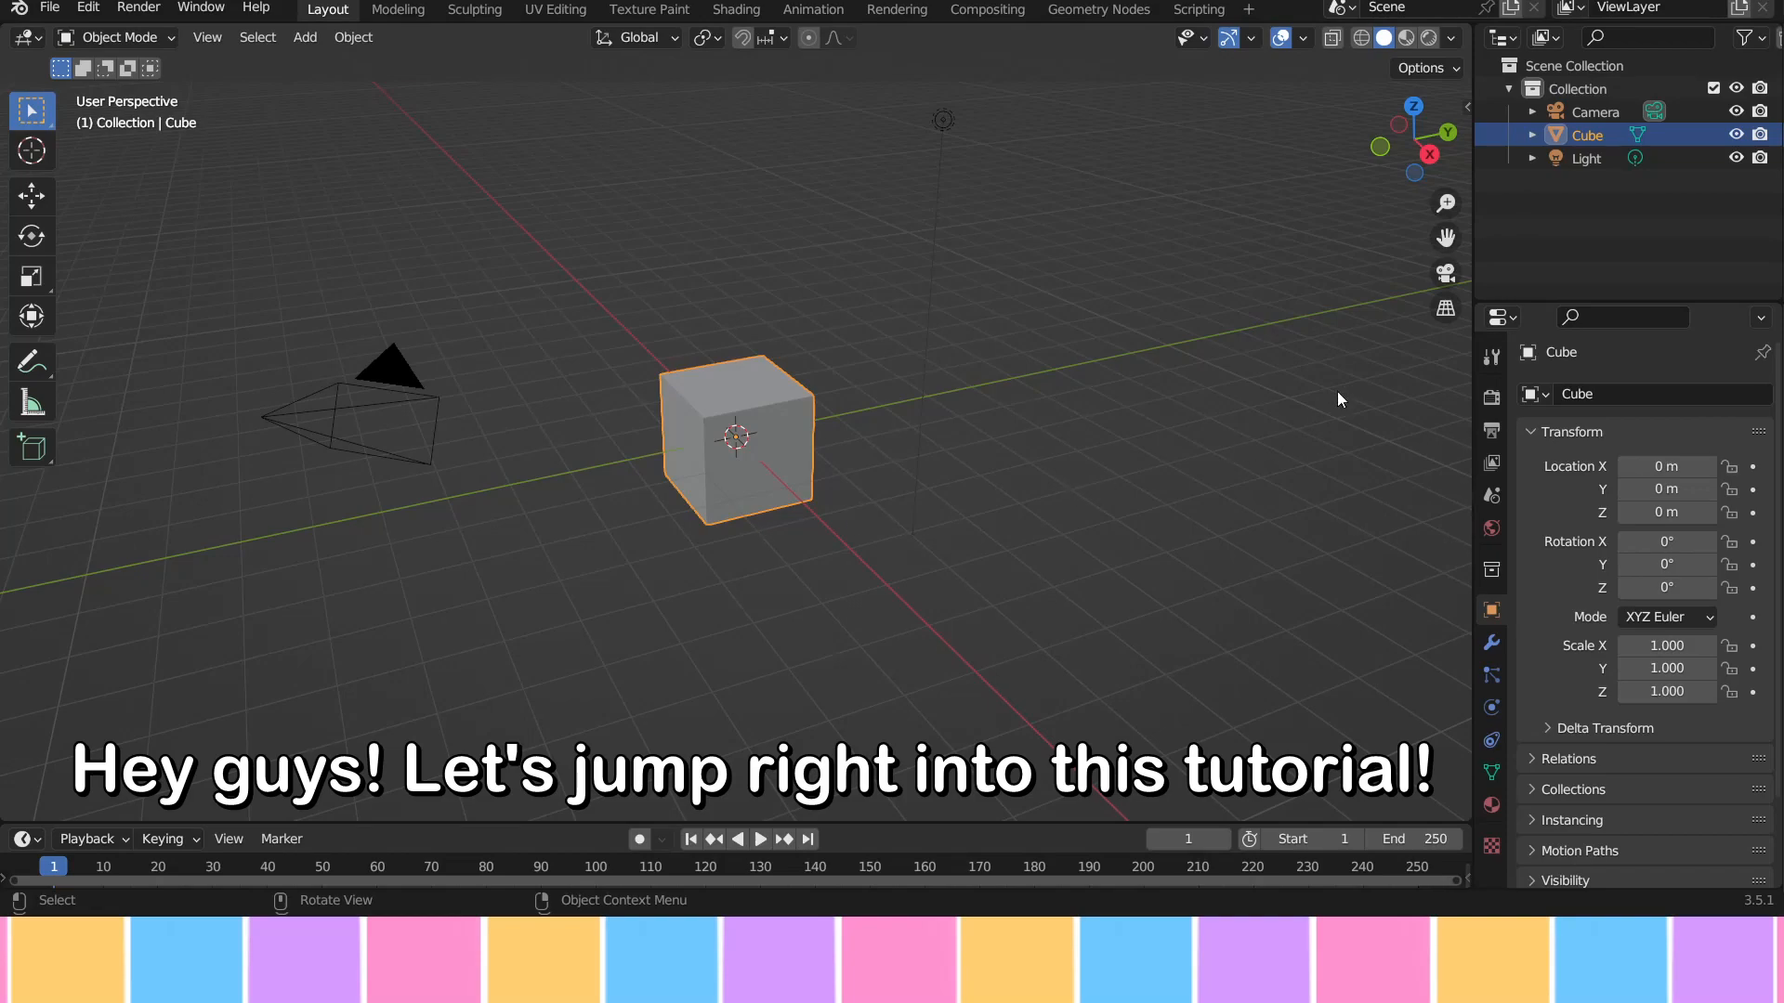
Step: Raise the default cube about 1.36 m along the Z axis, working in the right orthographic view
click(1431, 156)
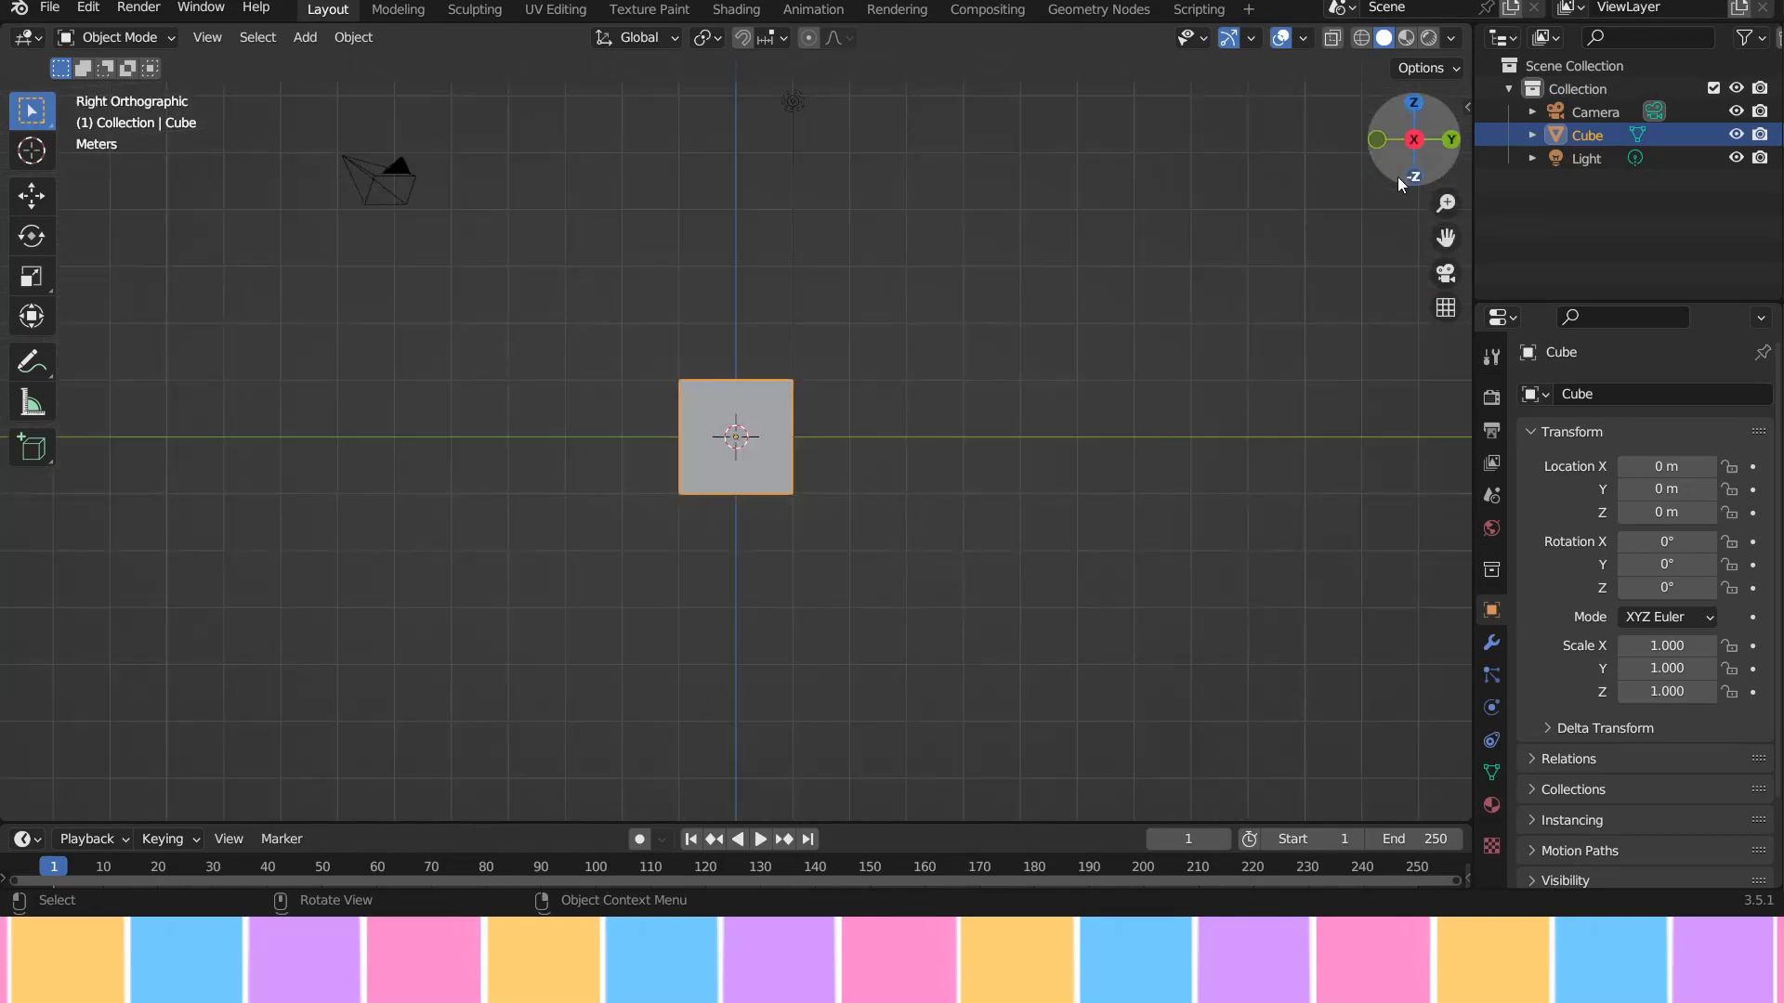
key(g)
key(z)
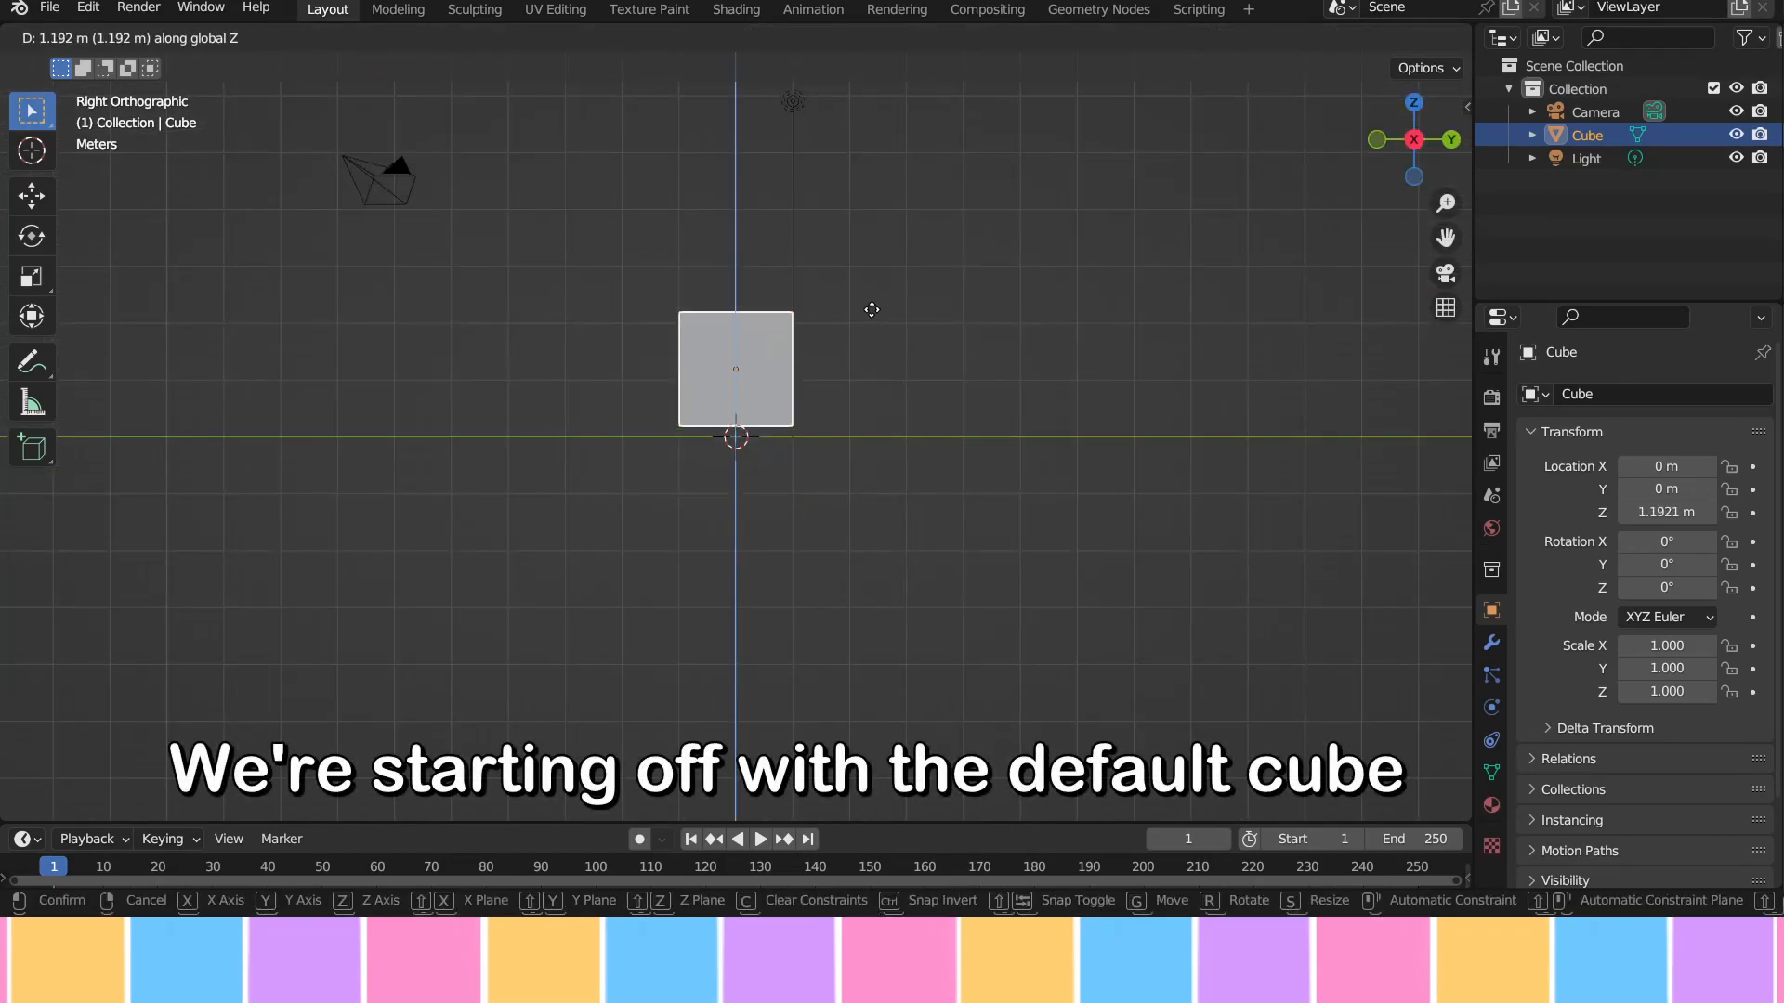
click(873, 303)
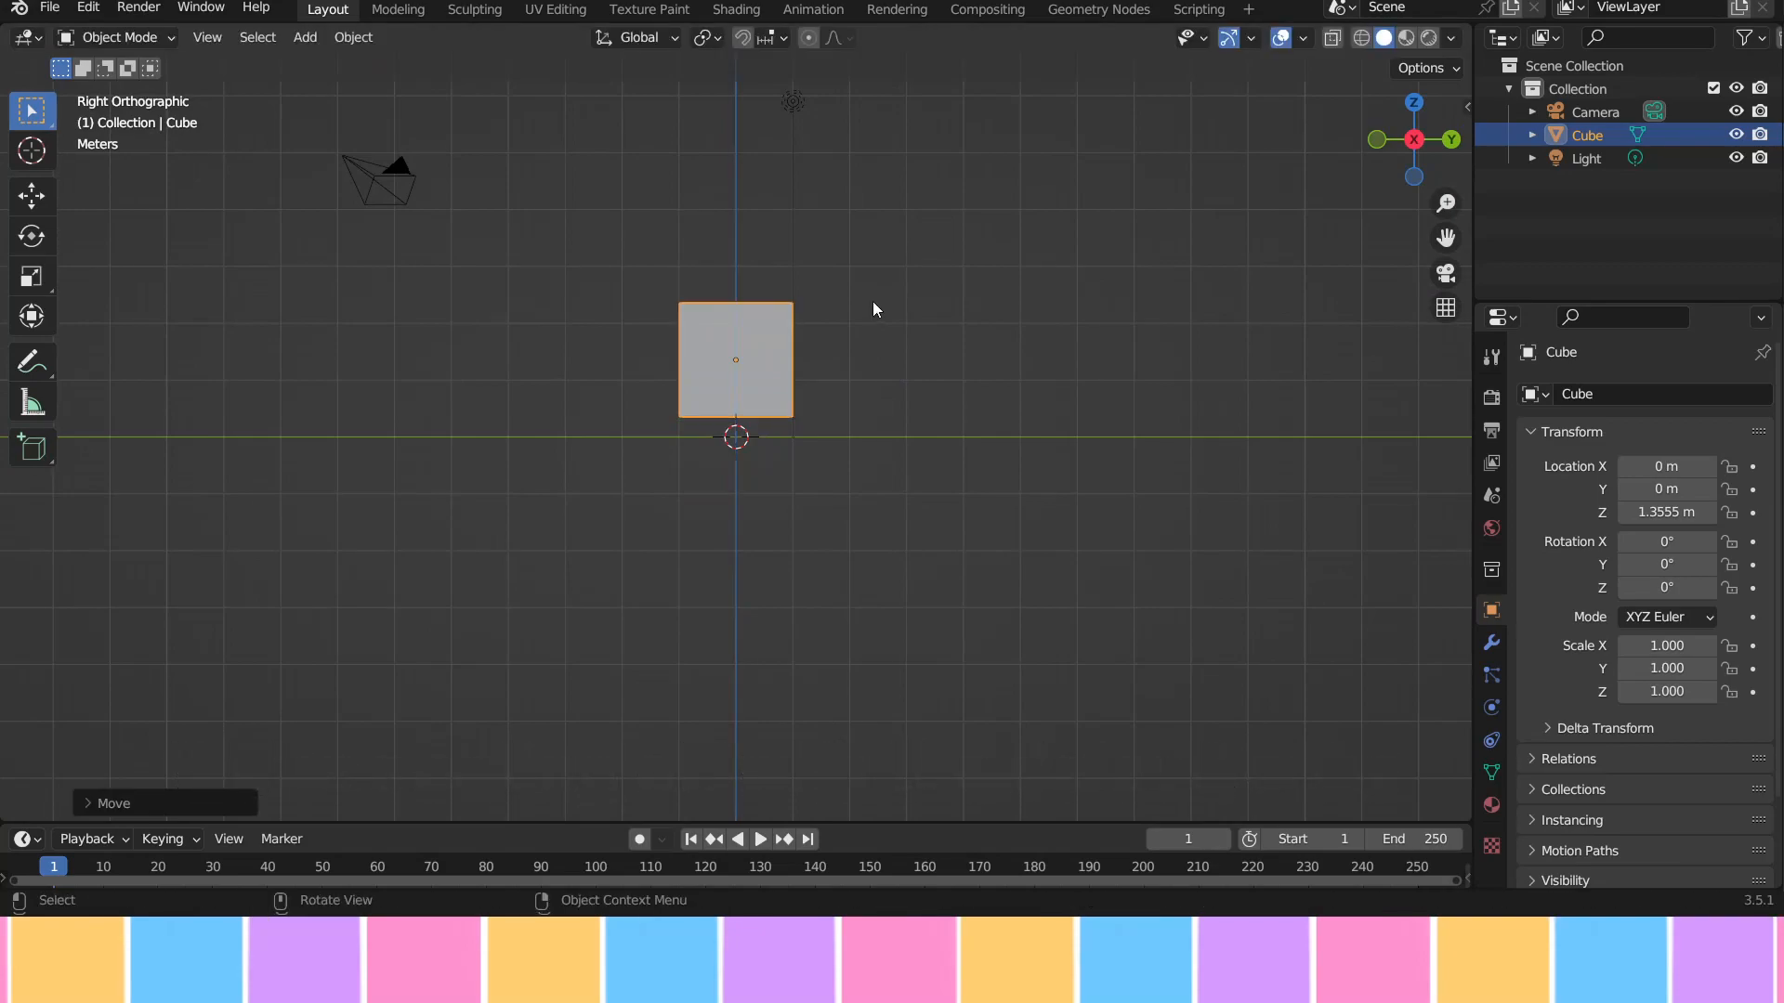
scroll(861, 313, up, 3)
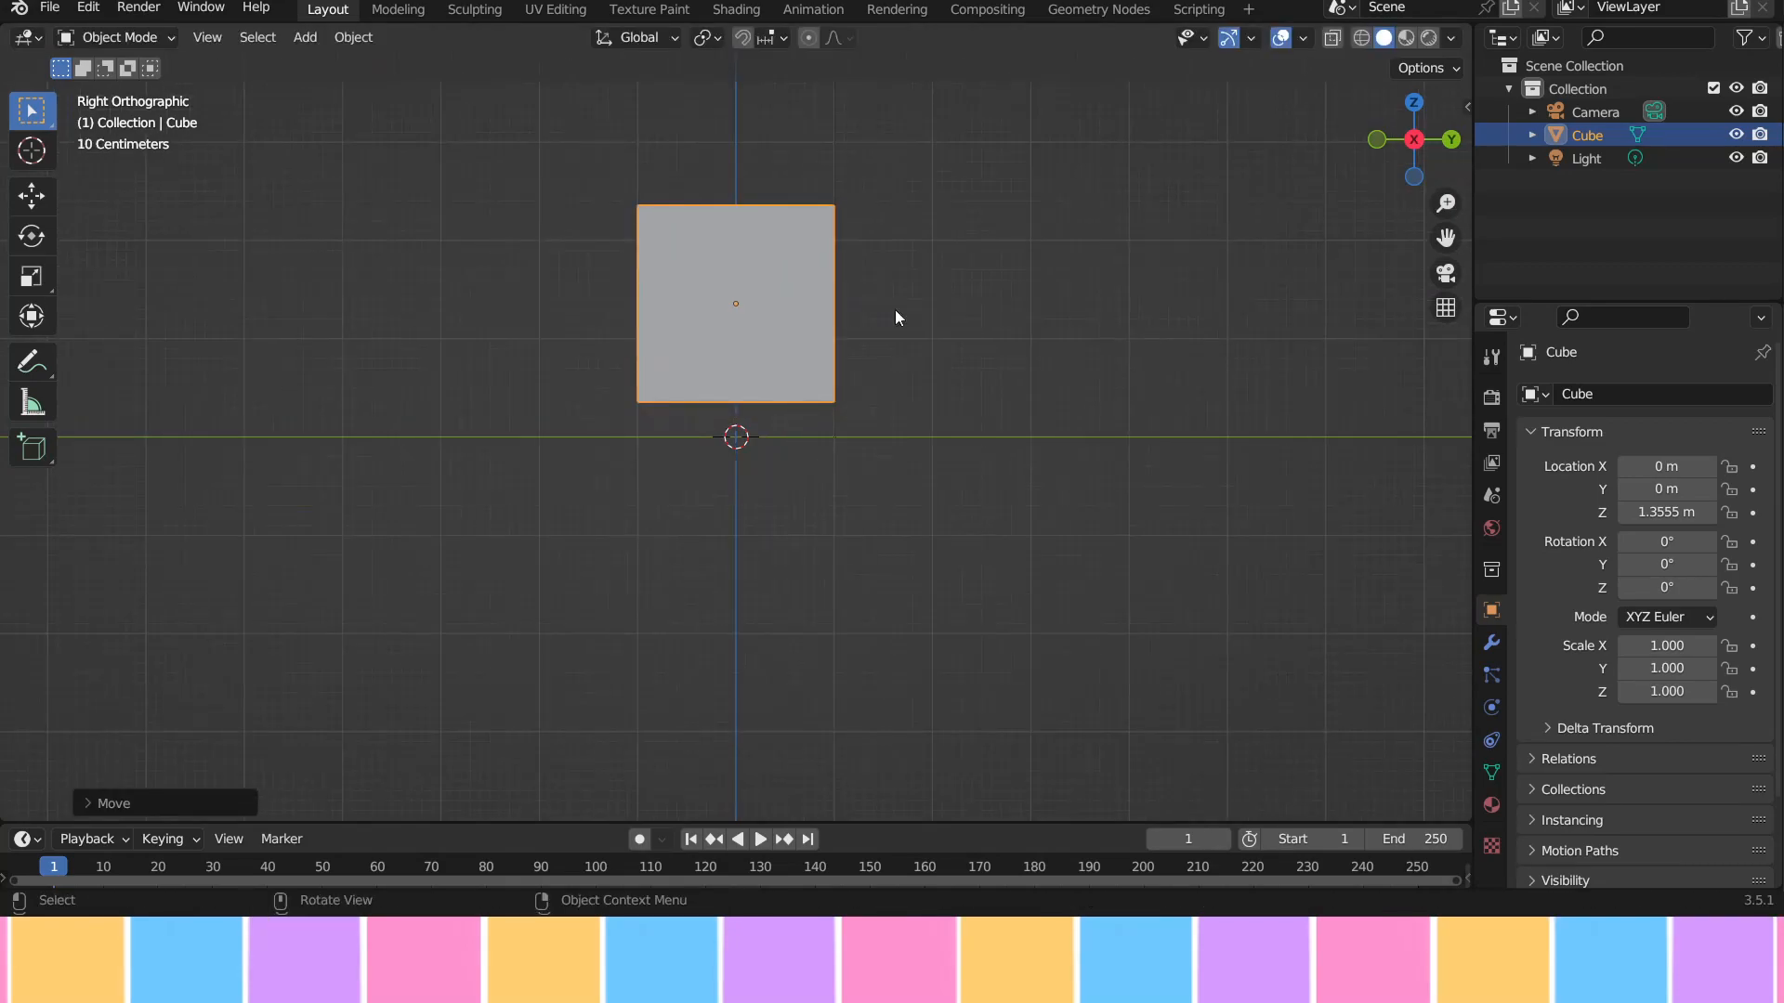
Step: Enter Edit Mode and scale the cube's bottom face down to about half its size
drag(1438, 240, 1340, 249)
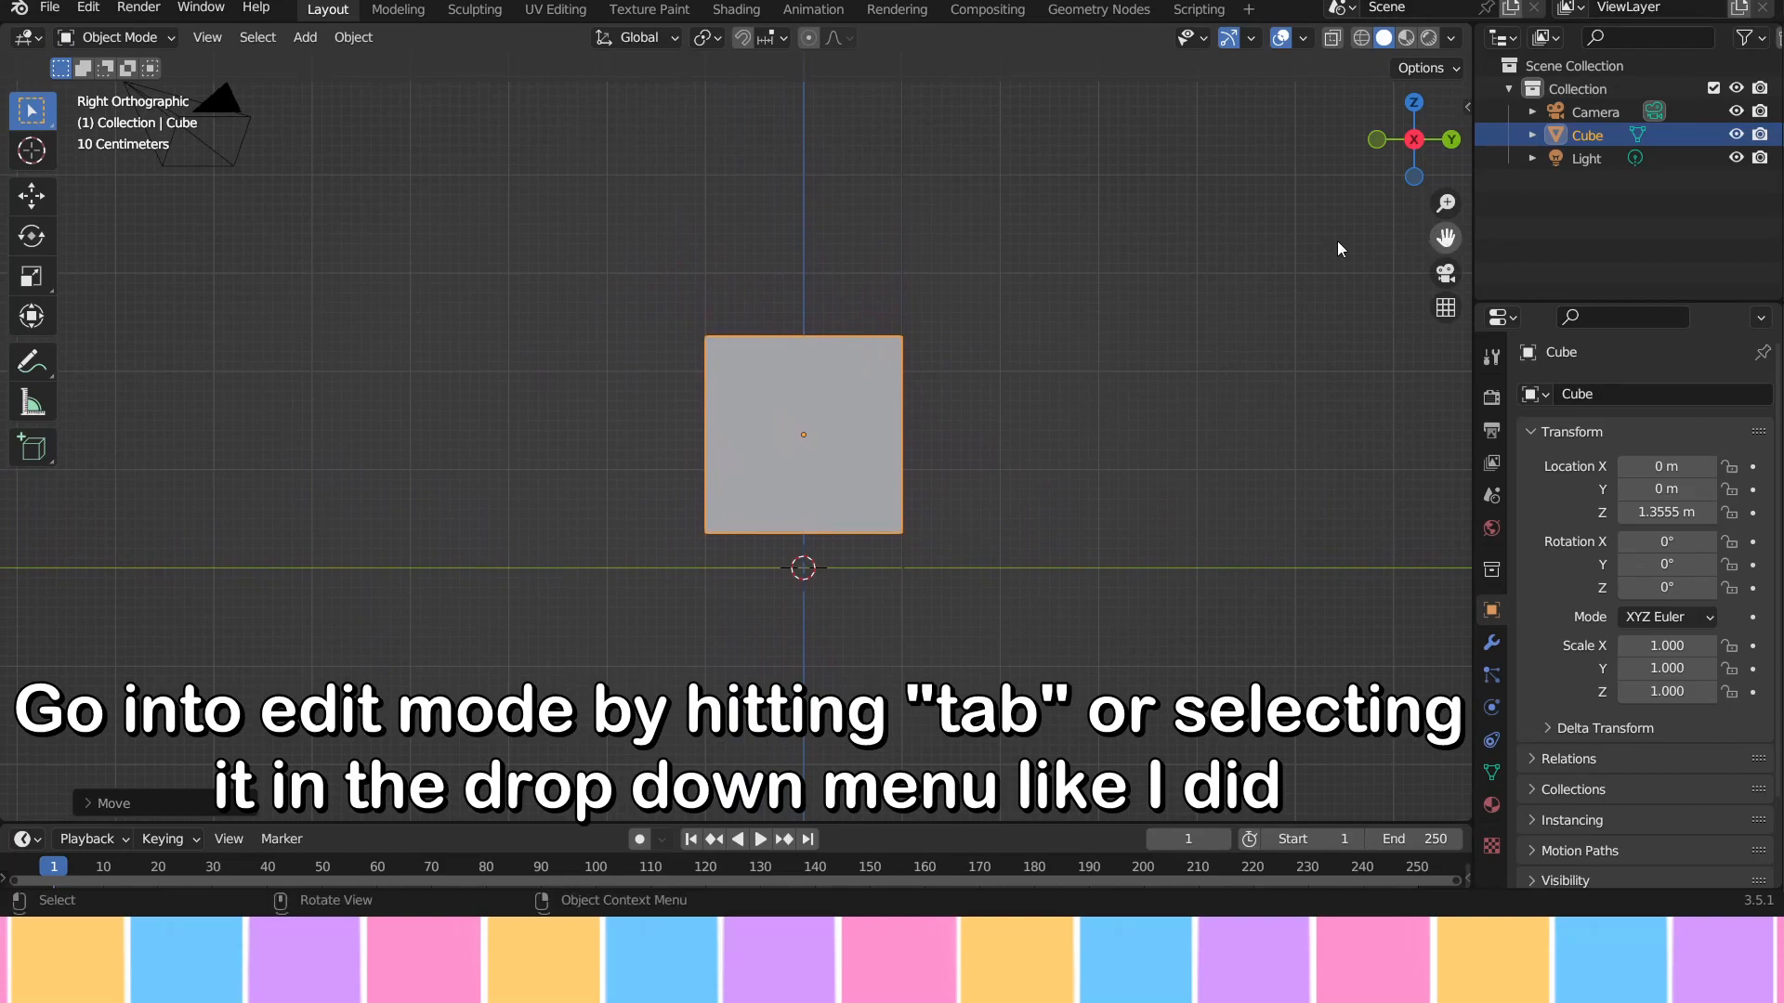
click(116, 37)
click(142, 89)
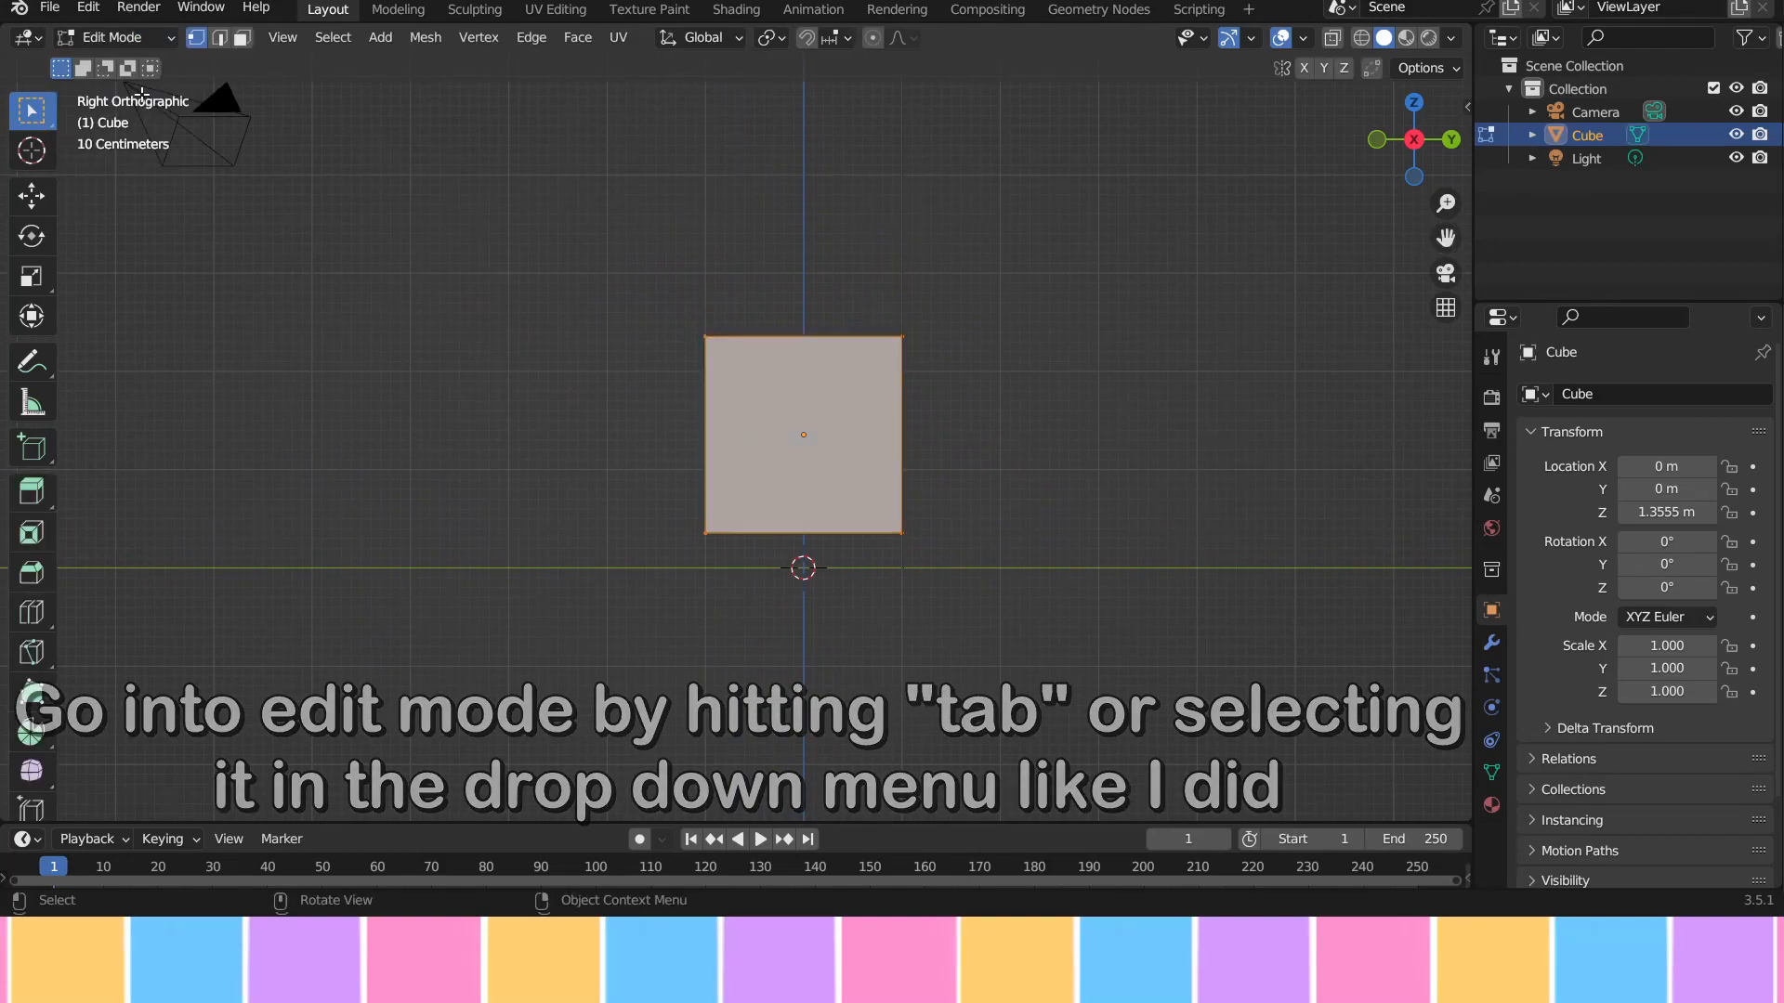
middle_drag(920, 581, 825, 404)
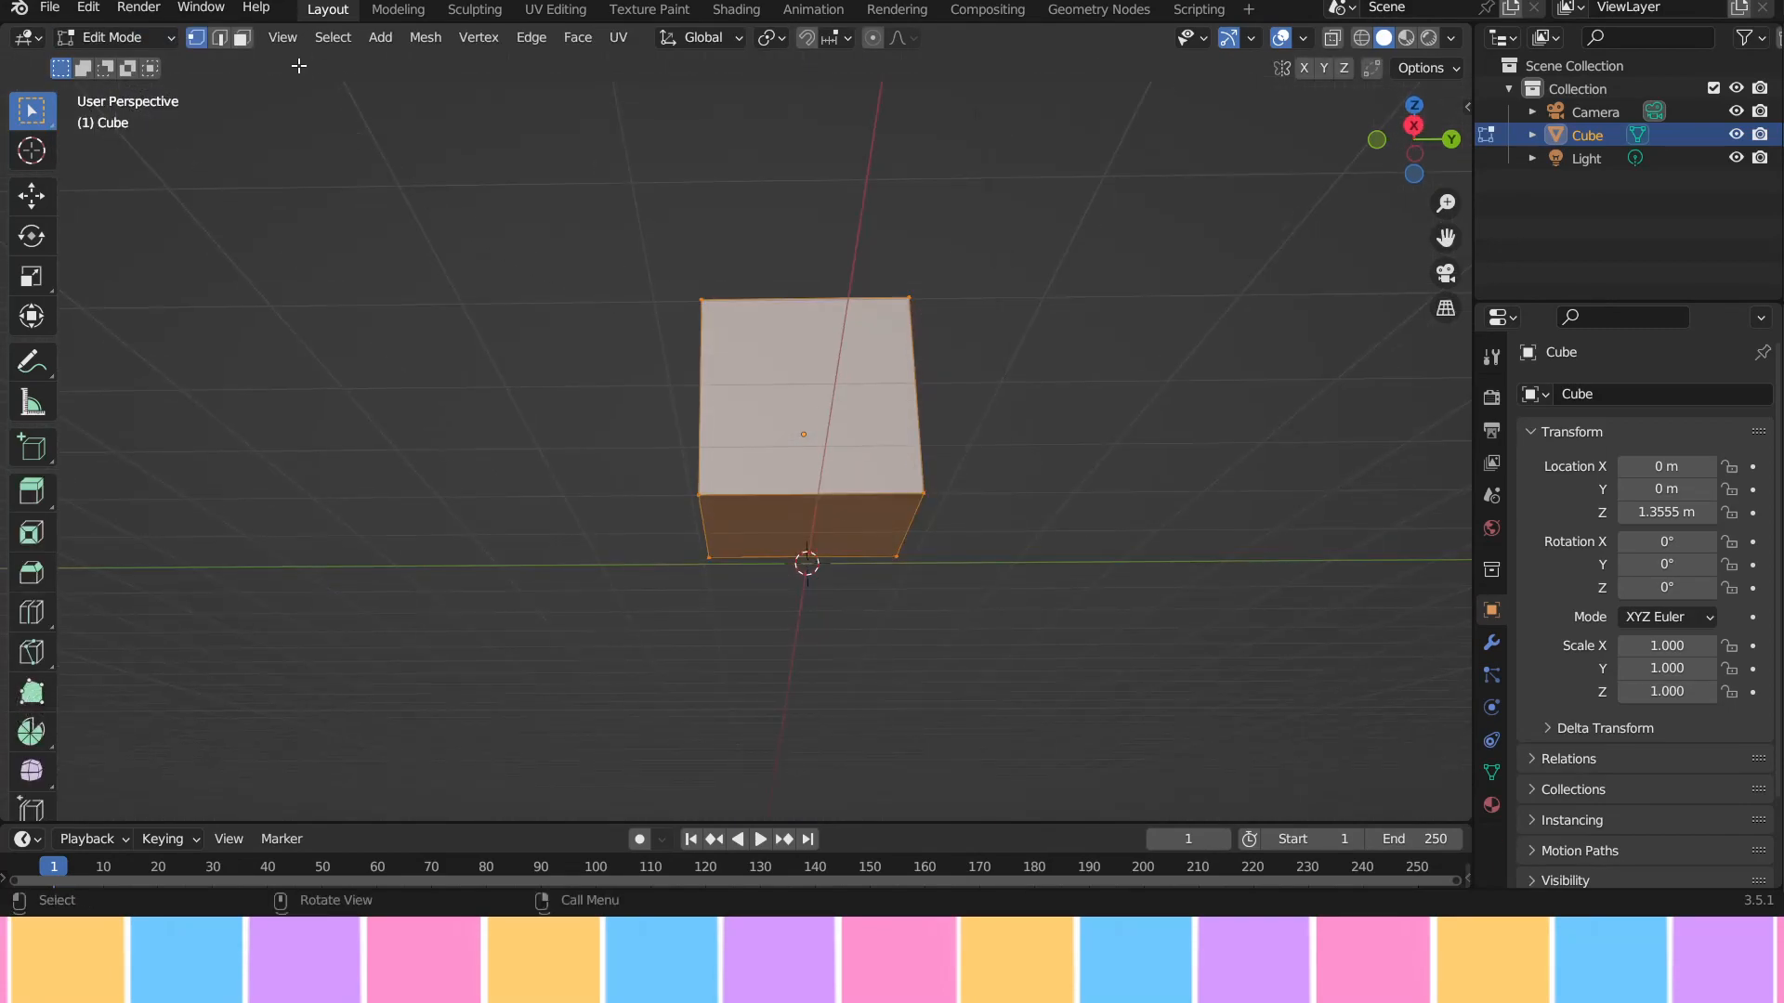
click(242, 38)
click(825, 522)
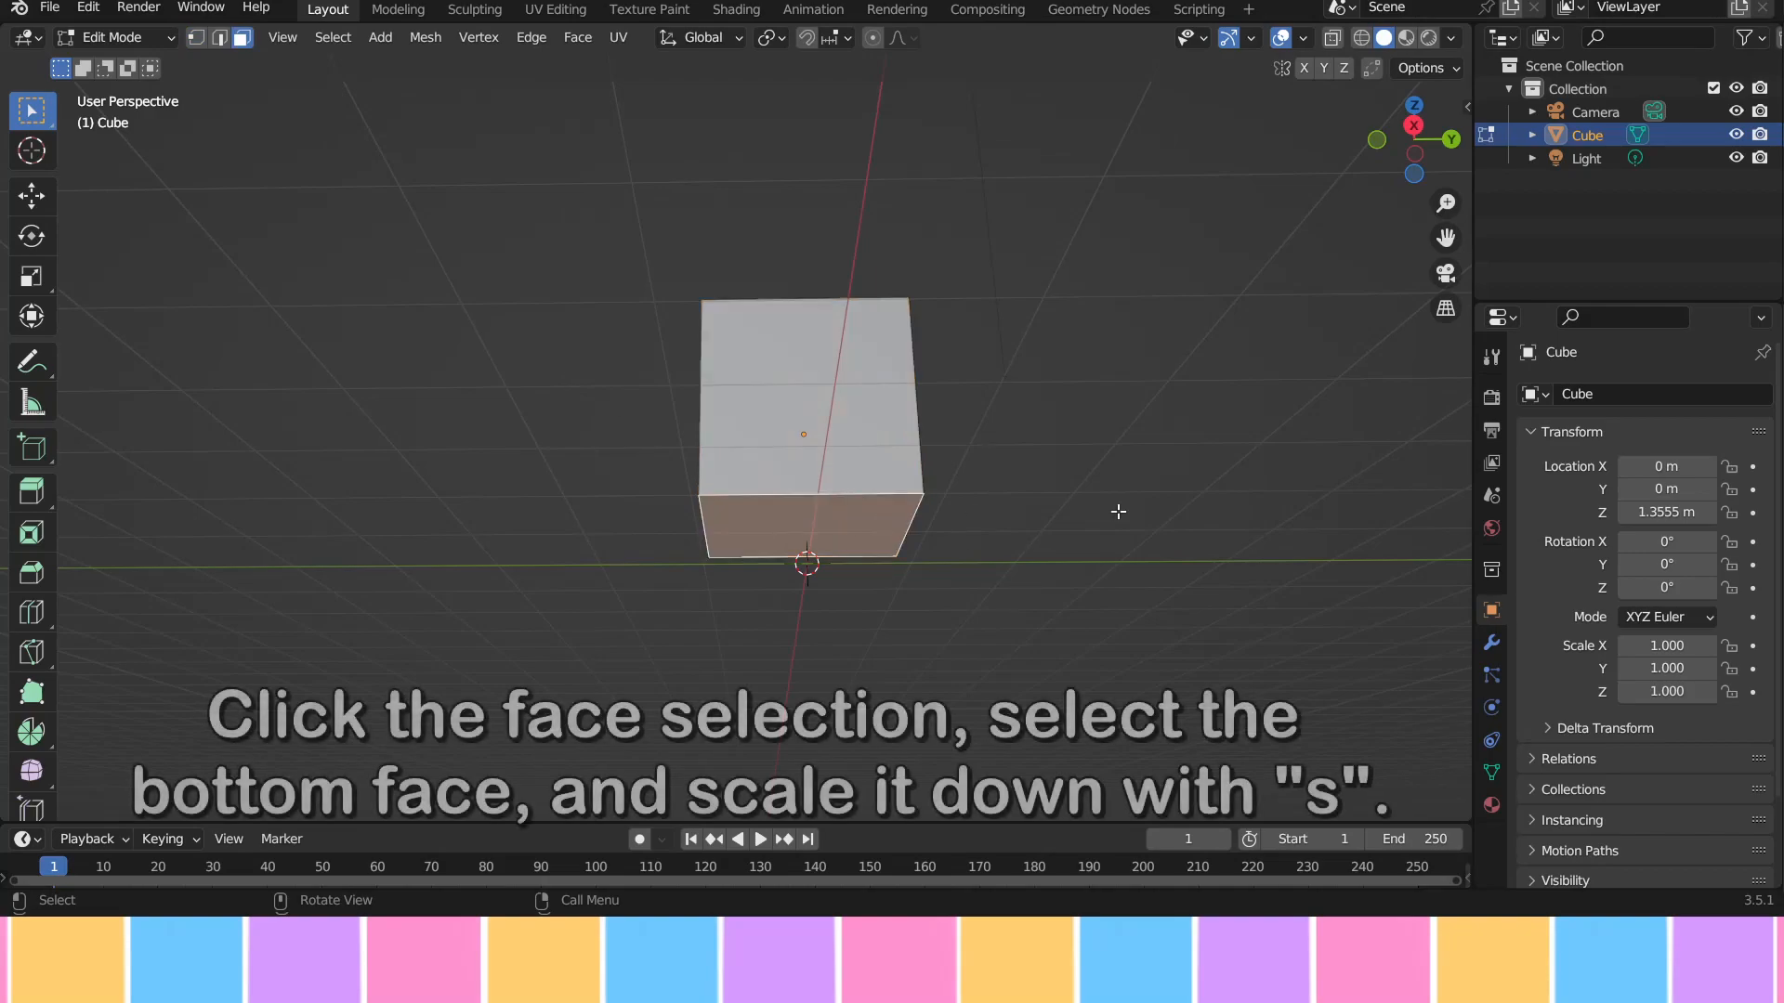
key(s)
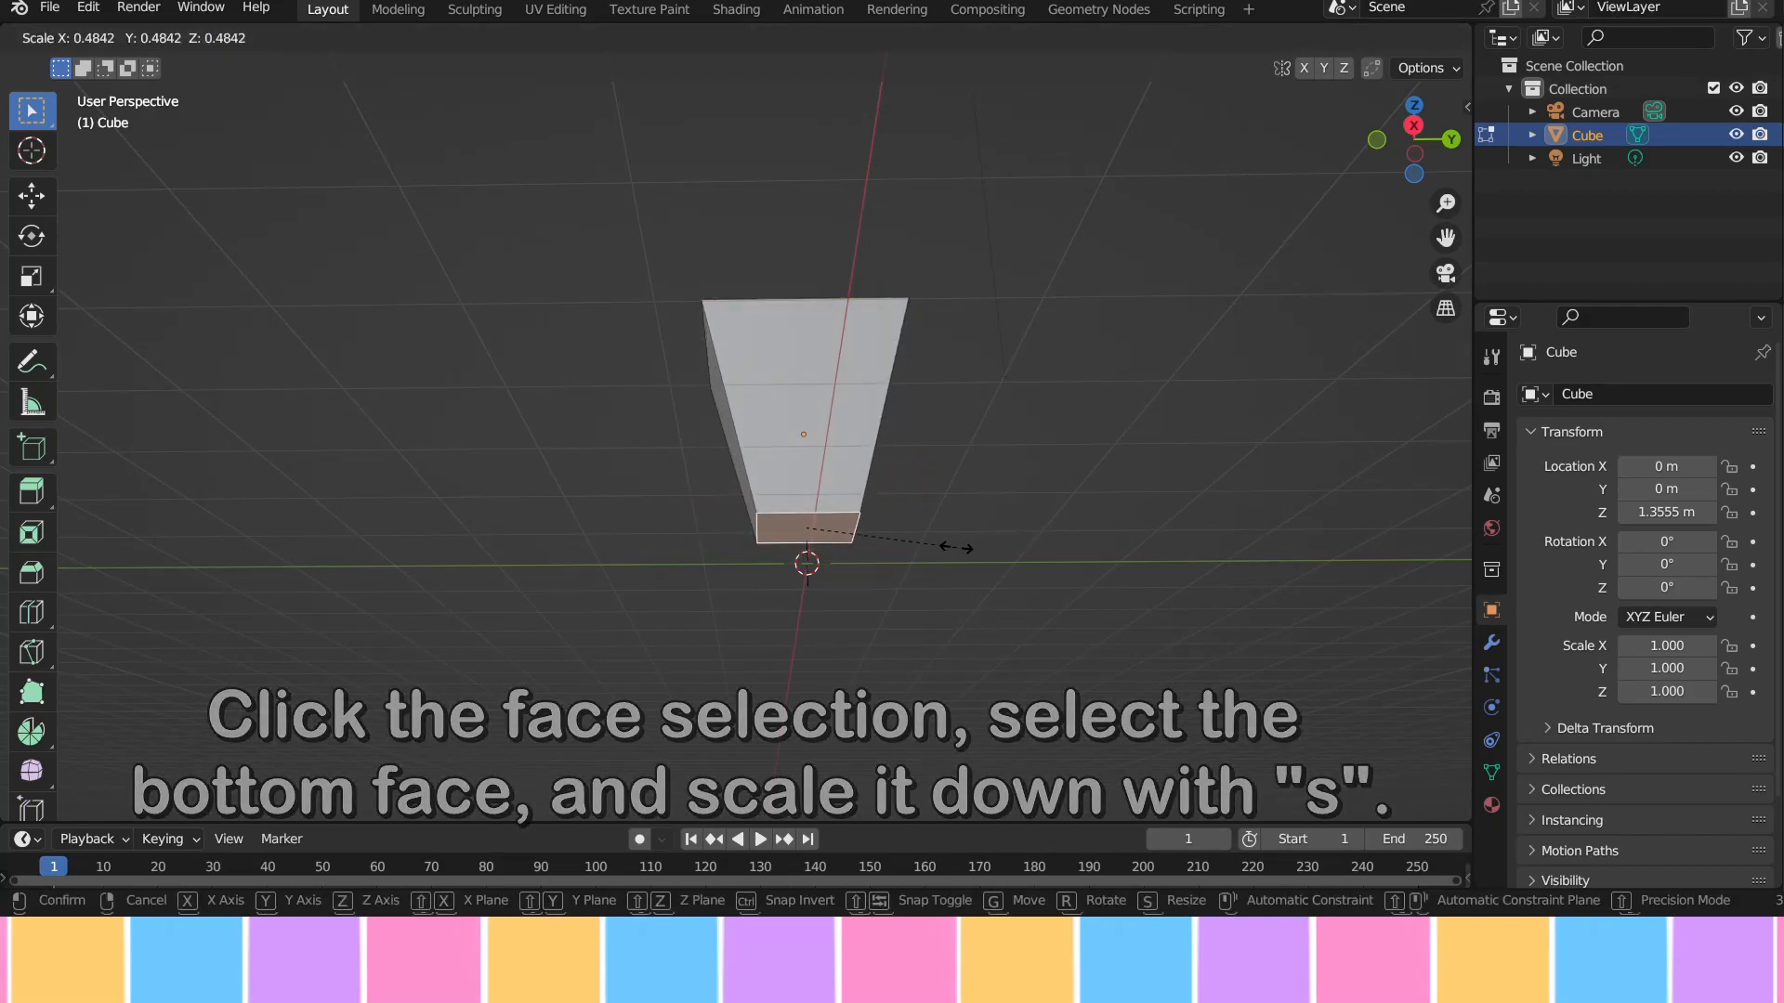
click(951, 477)
Step: Delete the top face of the tapered cube to open it up
middle_drag(952, 477, 971, 613)
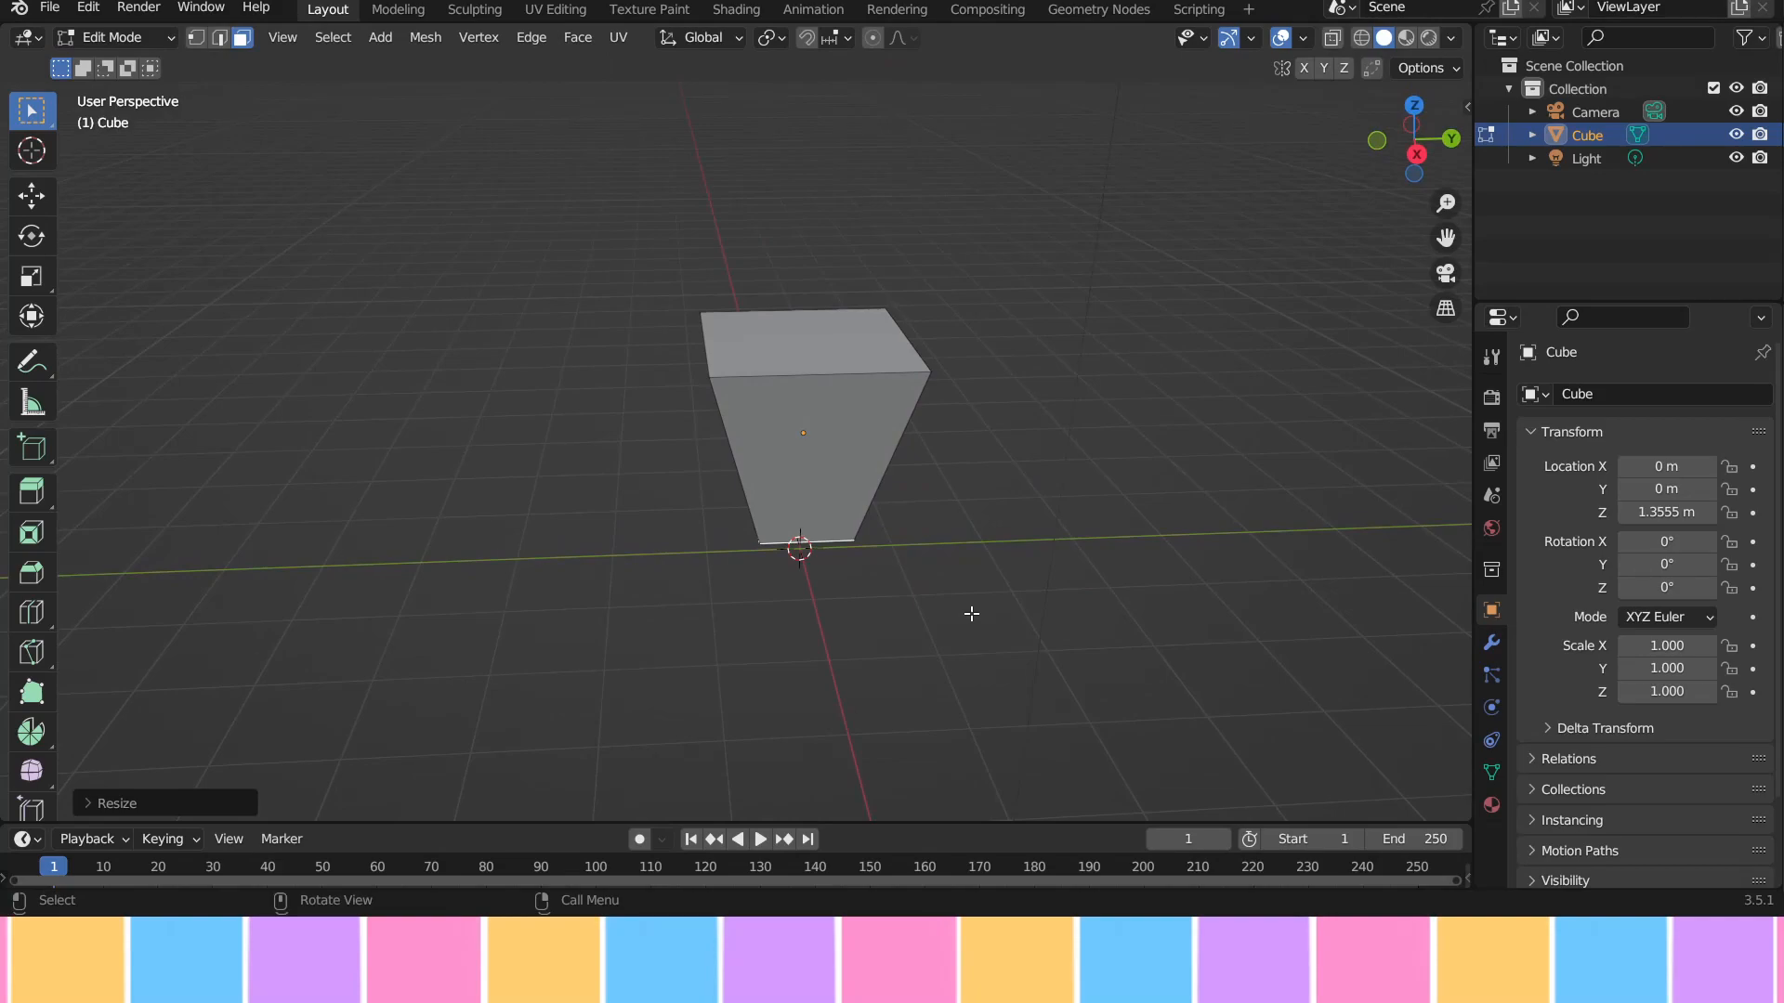
click(843, 336)
key(x)
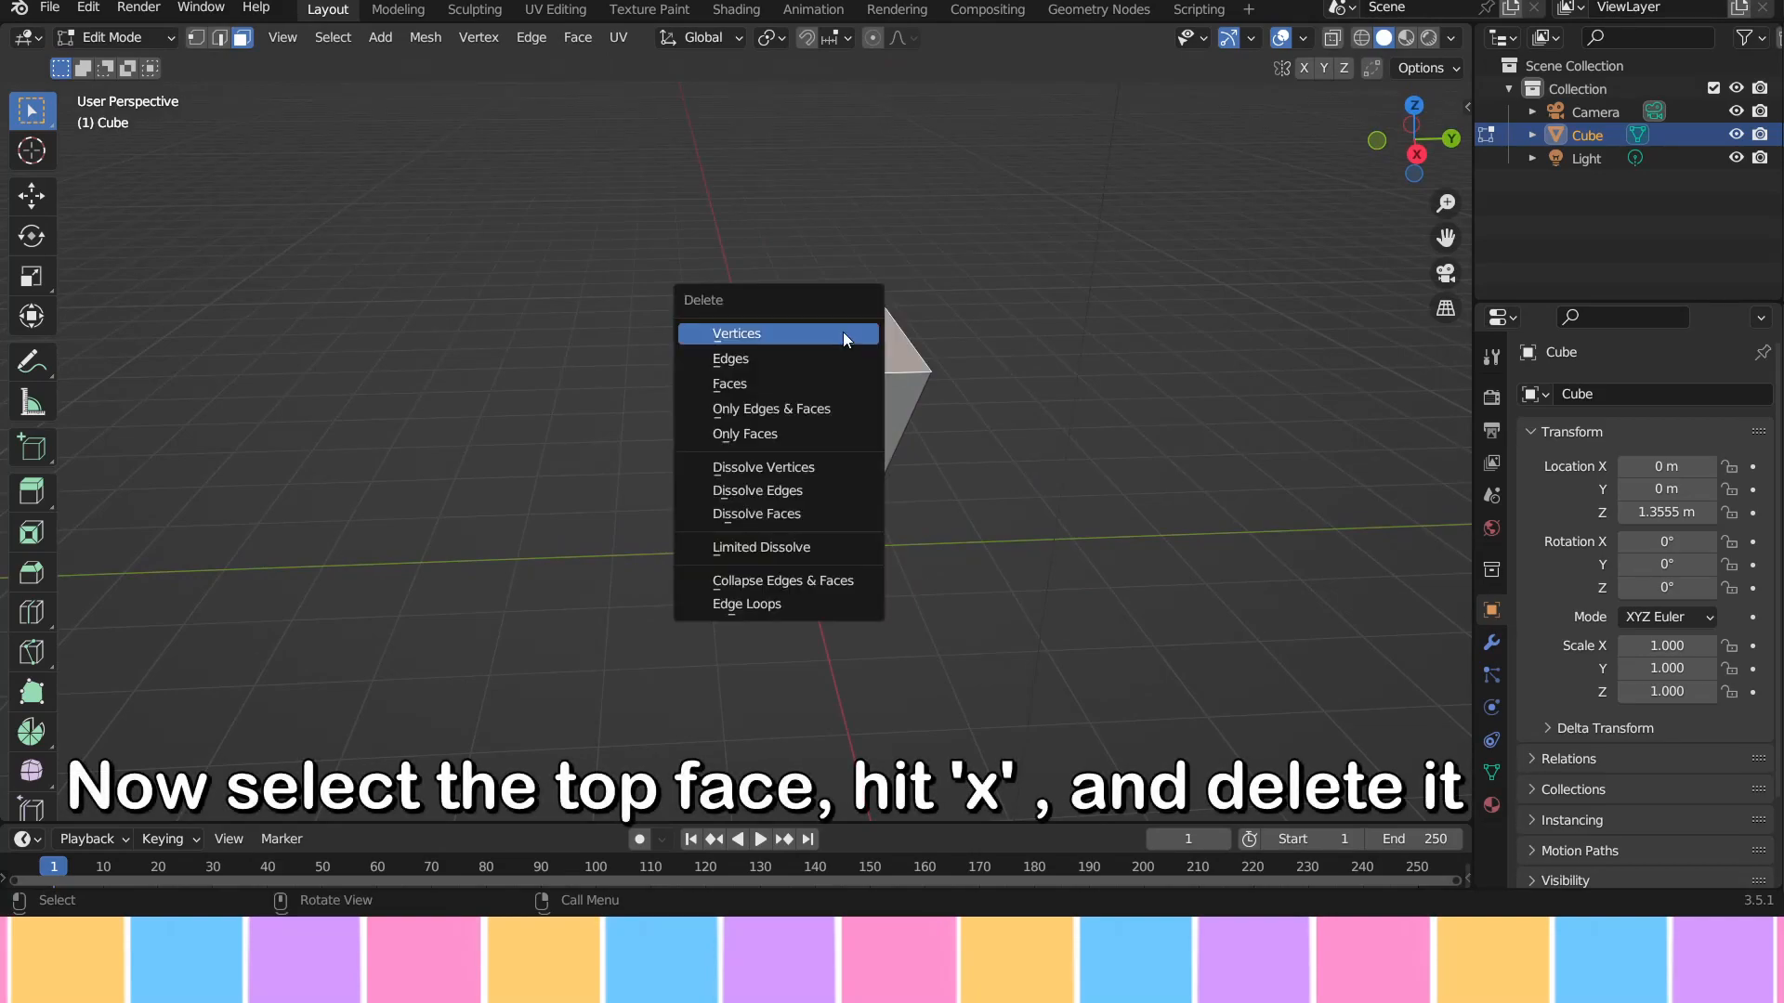
click(819, 383)
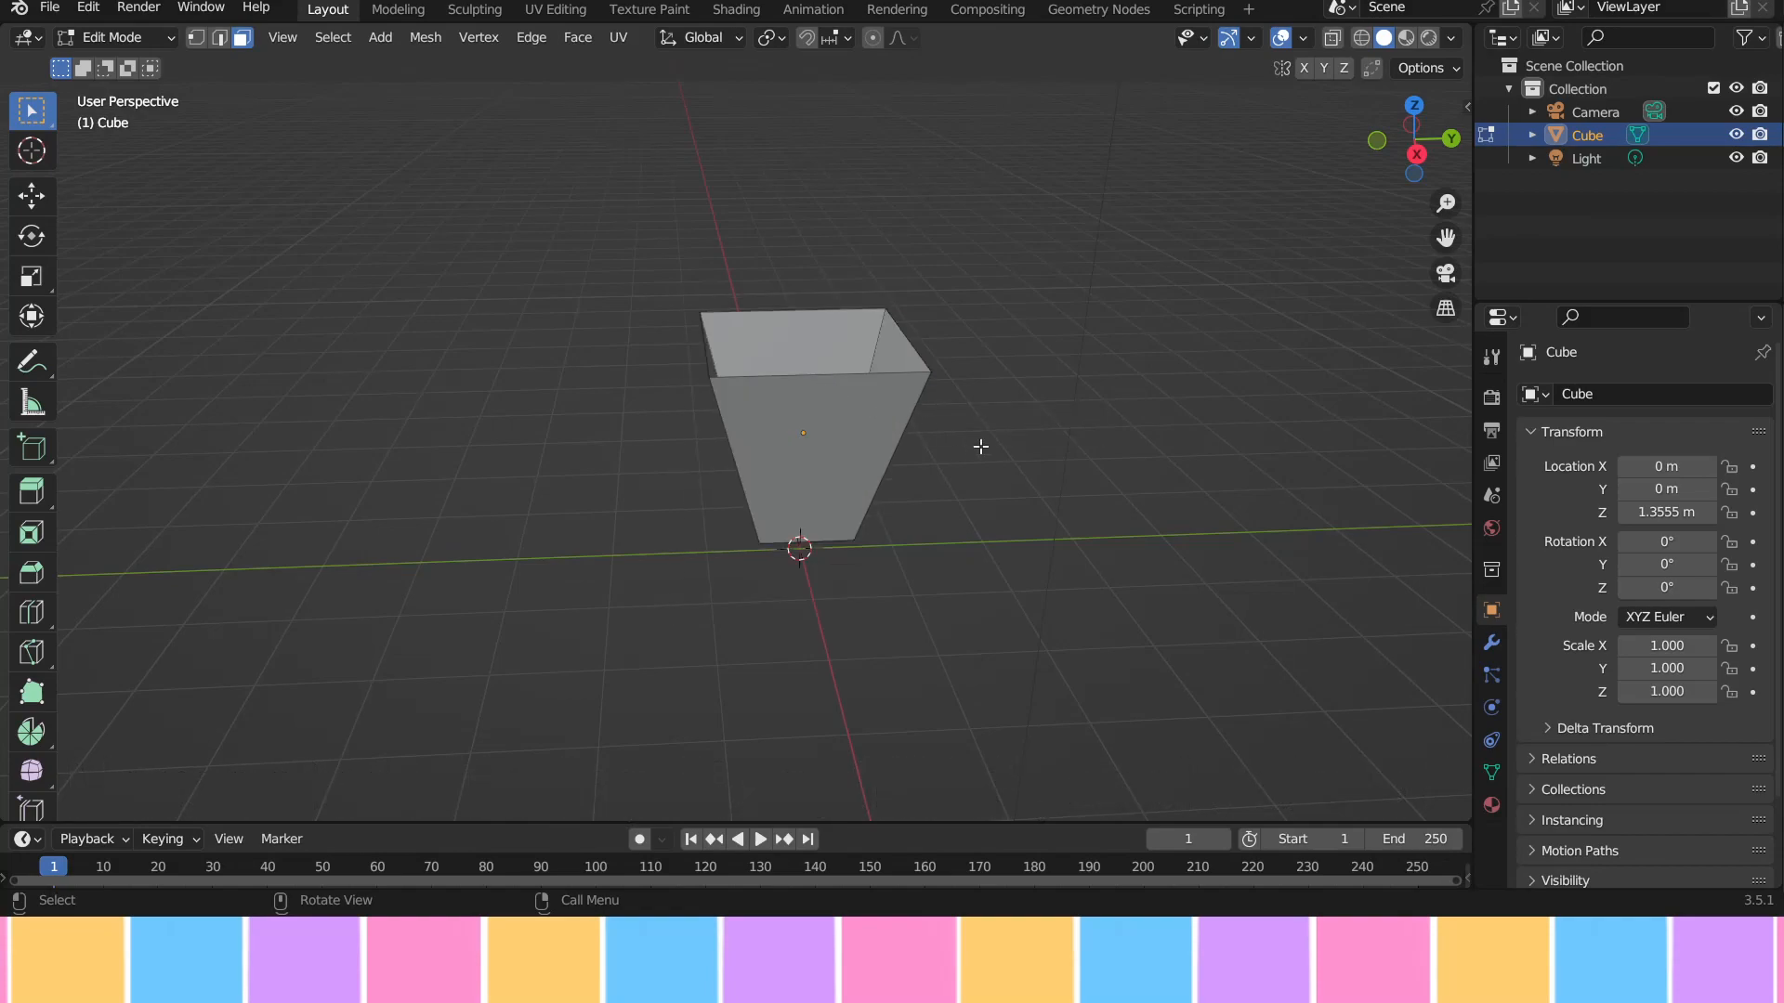
Step: Add a Subdivision Surface modifier to the open cube with viewport and render levels both set to 3
middle_drag(1298, 534, 1285, 595)
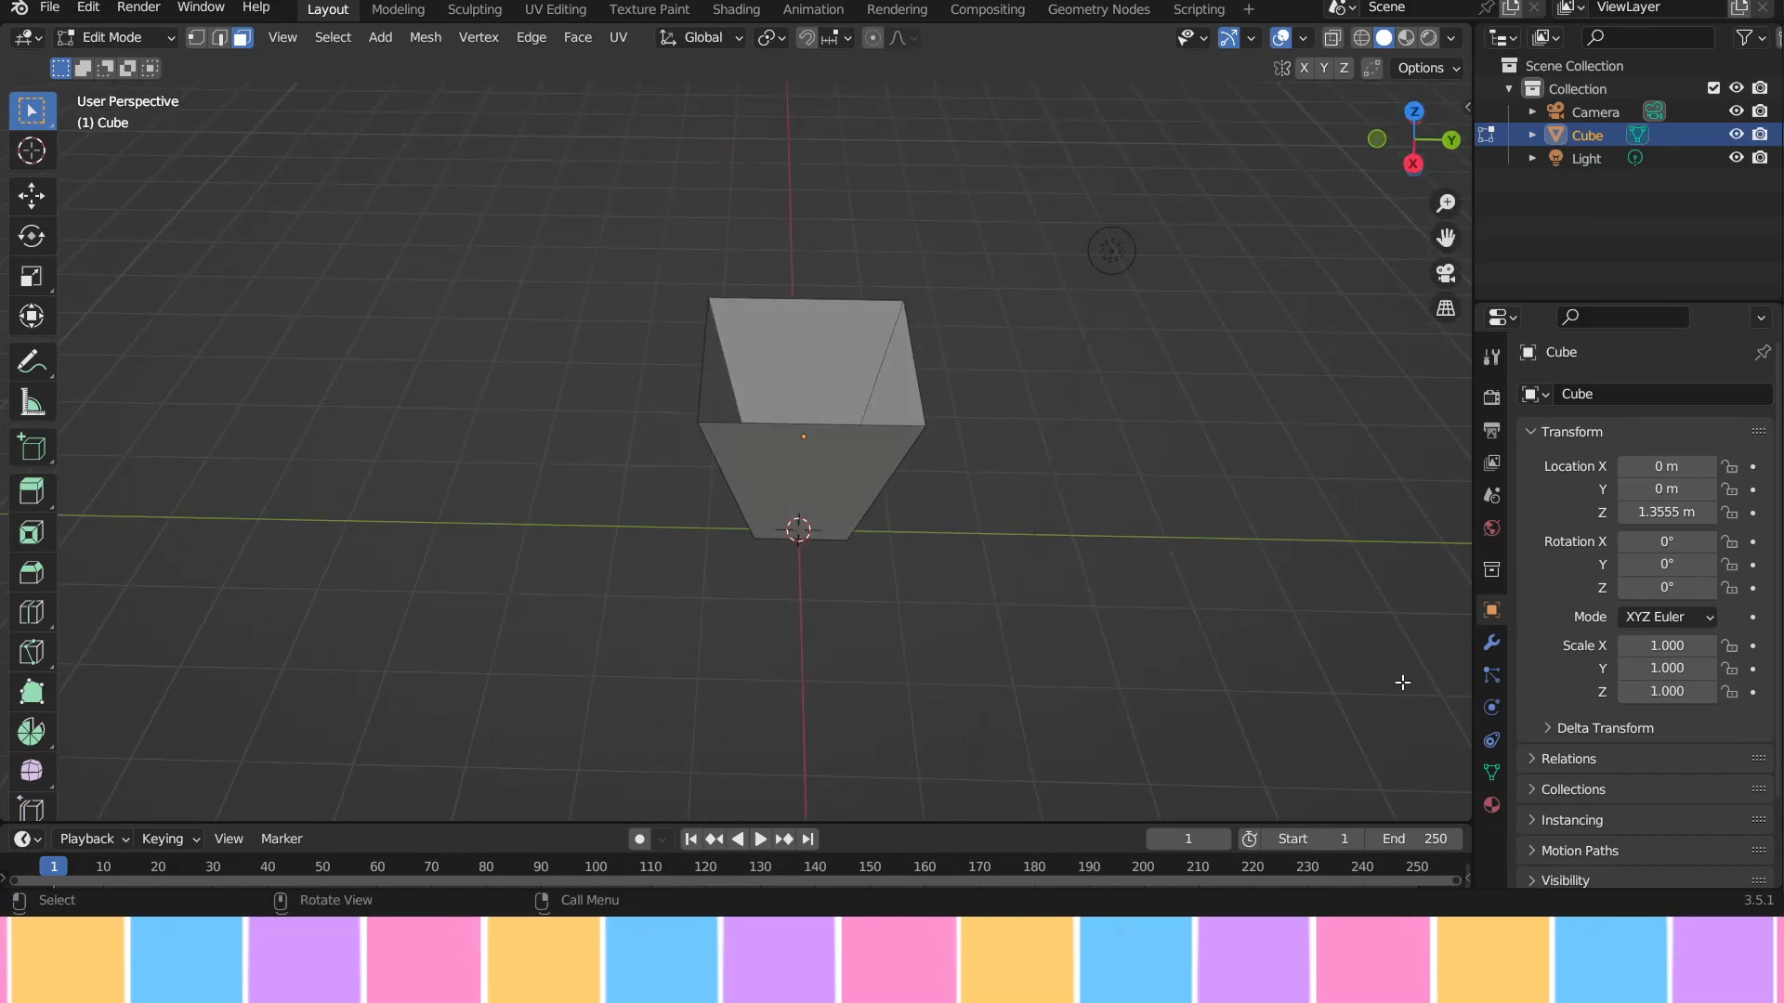
middle_drag(992, 394, 1020, 459)
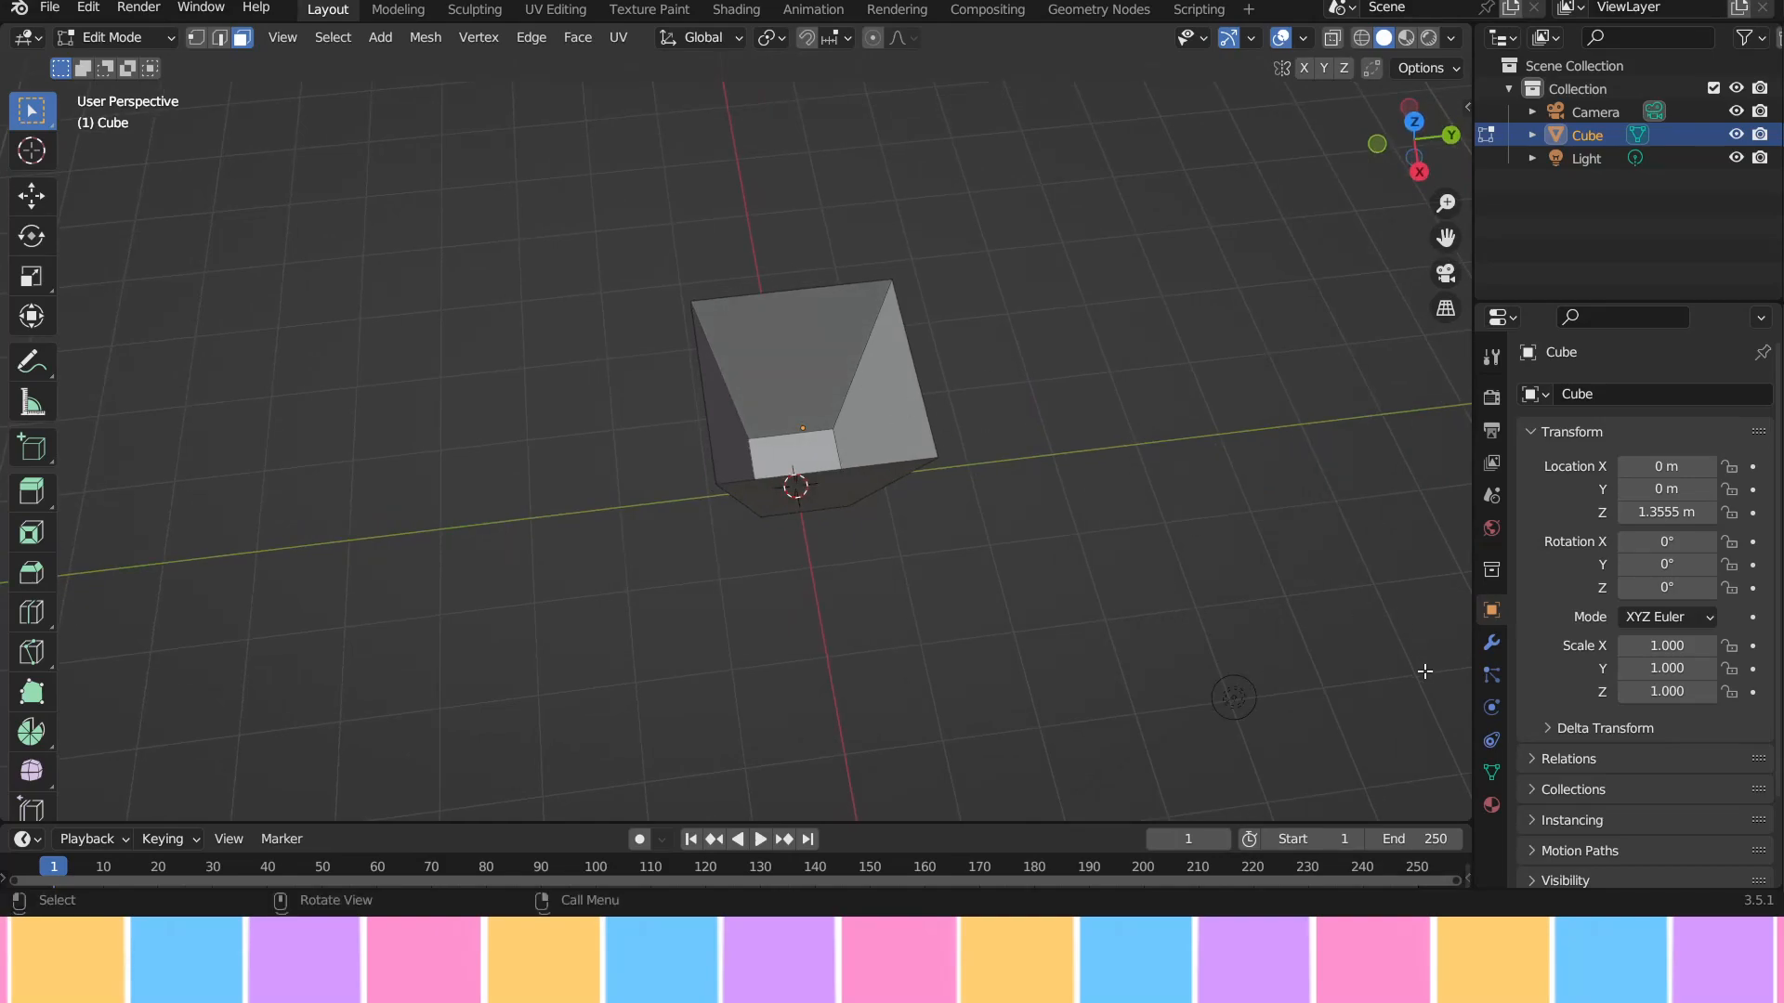
click(1492, 643)
click(1579, 395)
click(1338, 810)
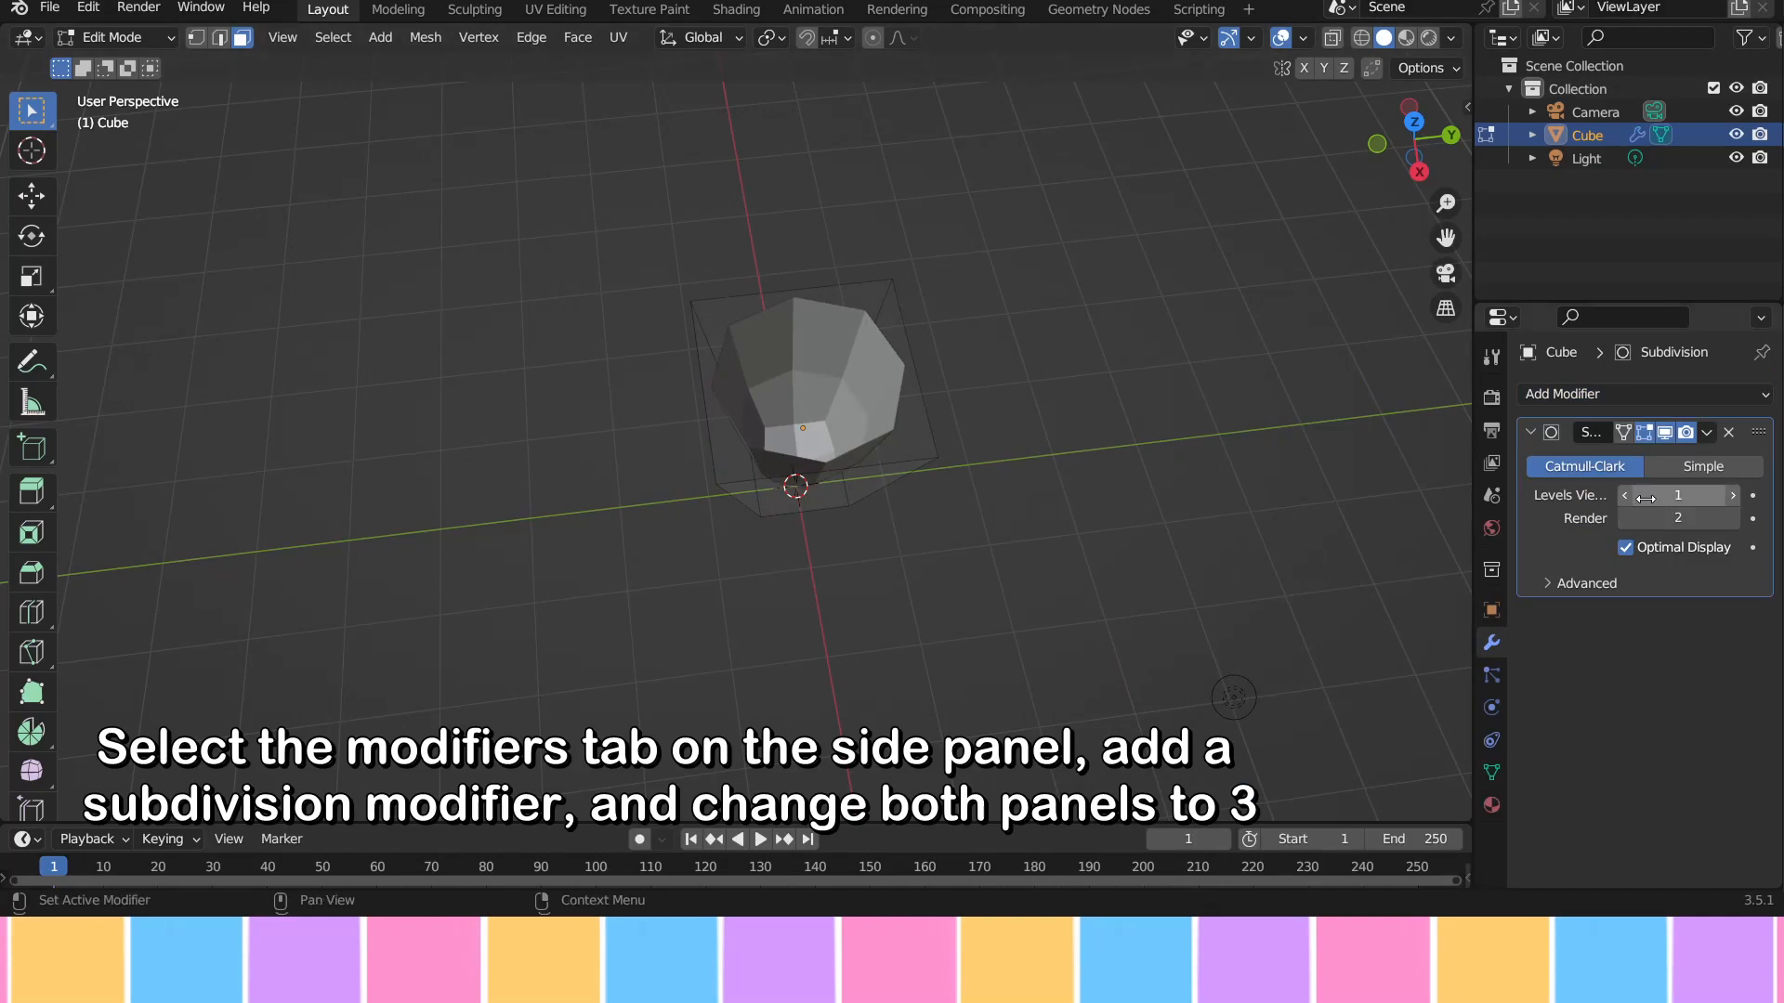
drag(1645, 499, 1647, 499)
text(3)
key(Return)
Step: Add a horizontal loop cut around the cup and slide it down close to the bottom edge
middle_drag(1091, 518, 1065, 355)
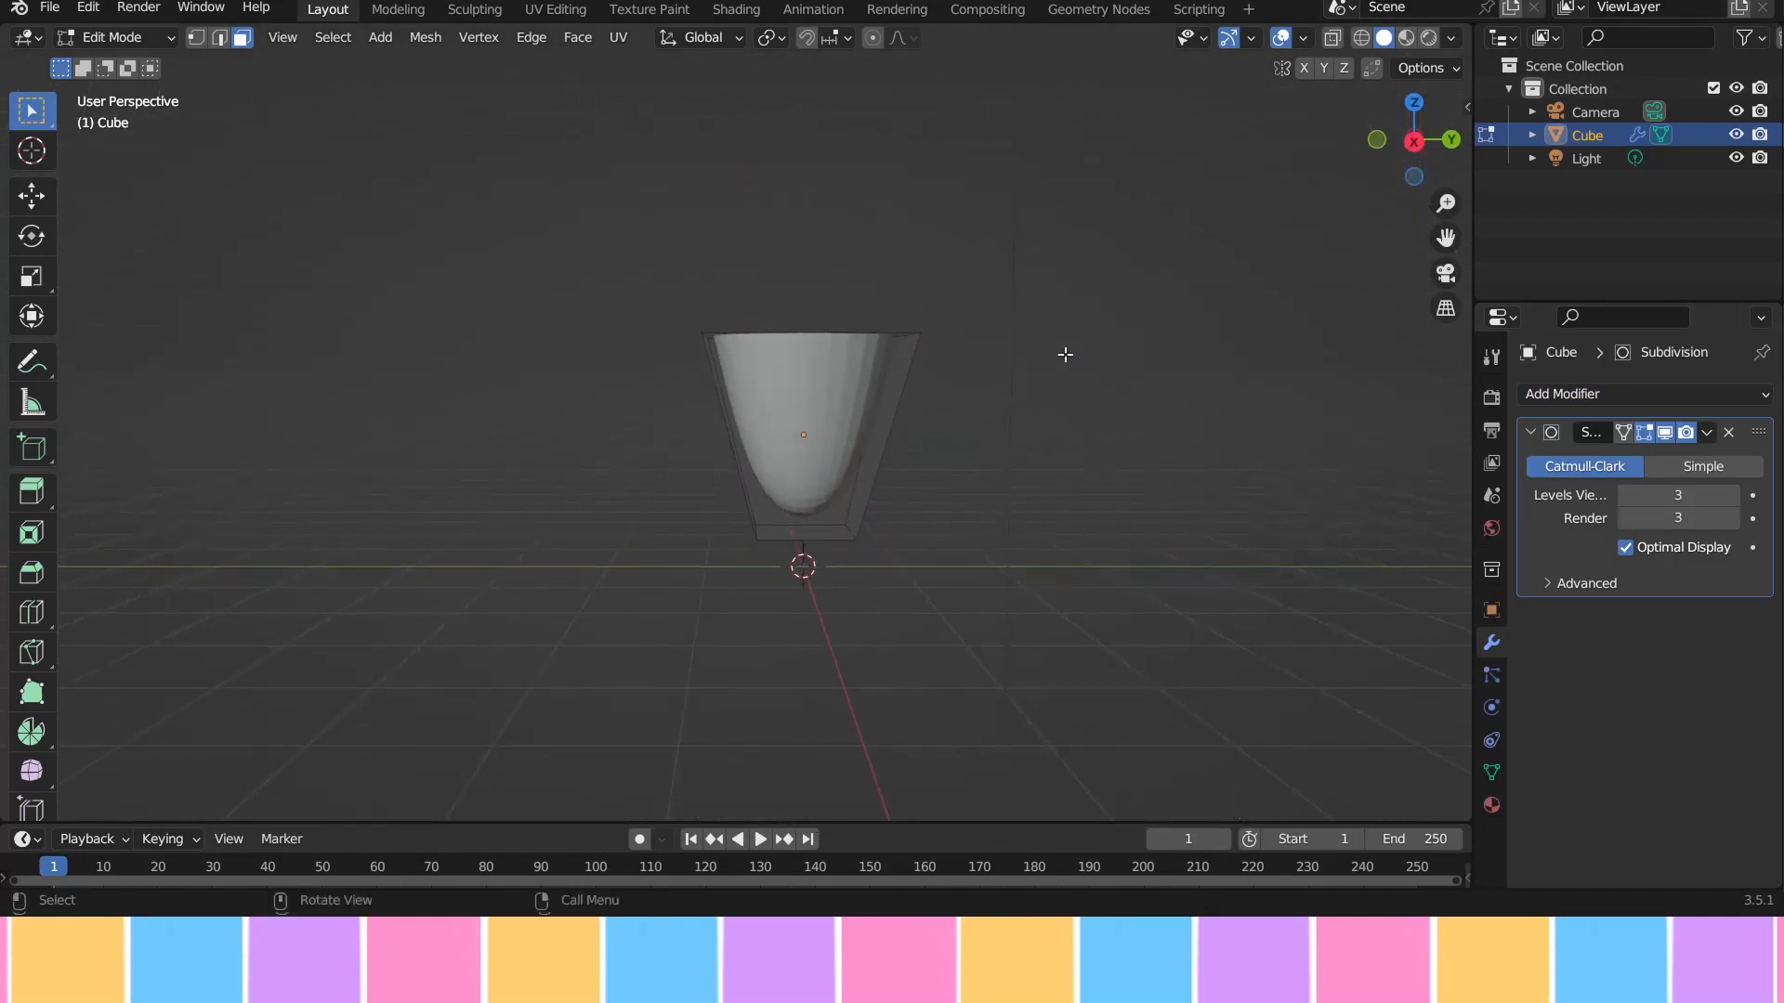
key(ctrl+r)
click(899, 464)
drag(899, 463, 919, 557)
Step: Duplicate the entire cup mesh in place and separate the copy by selection into its own object
middle_drag(939, 498, 984, 629)
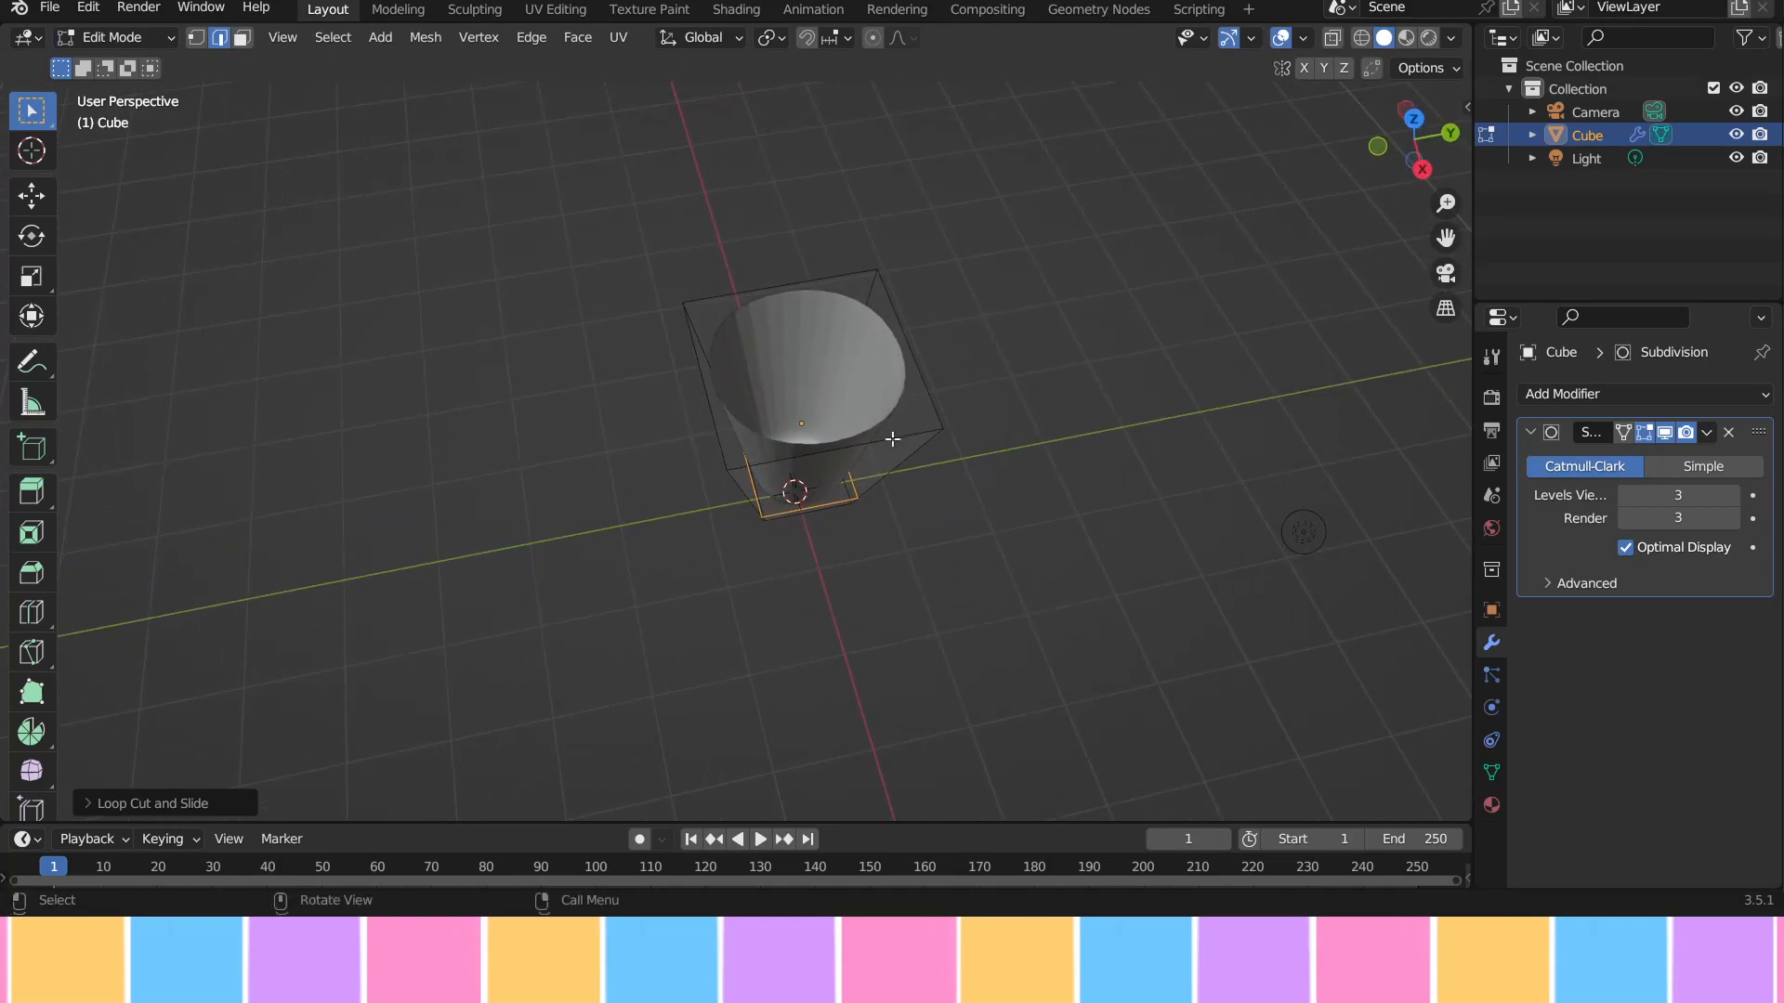
click(865, 362)
click(242, 37)
click(857, 353)
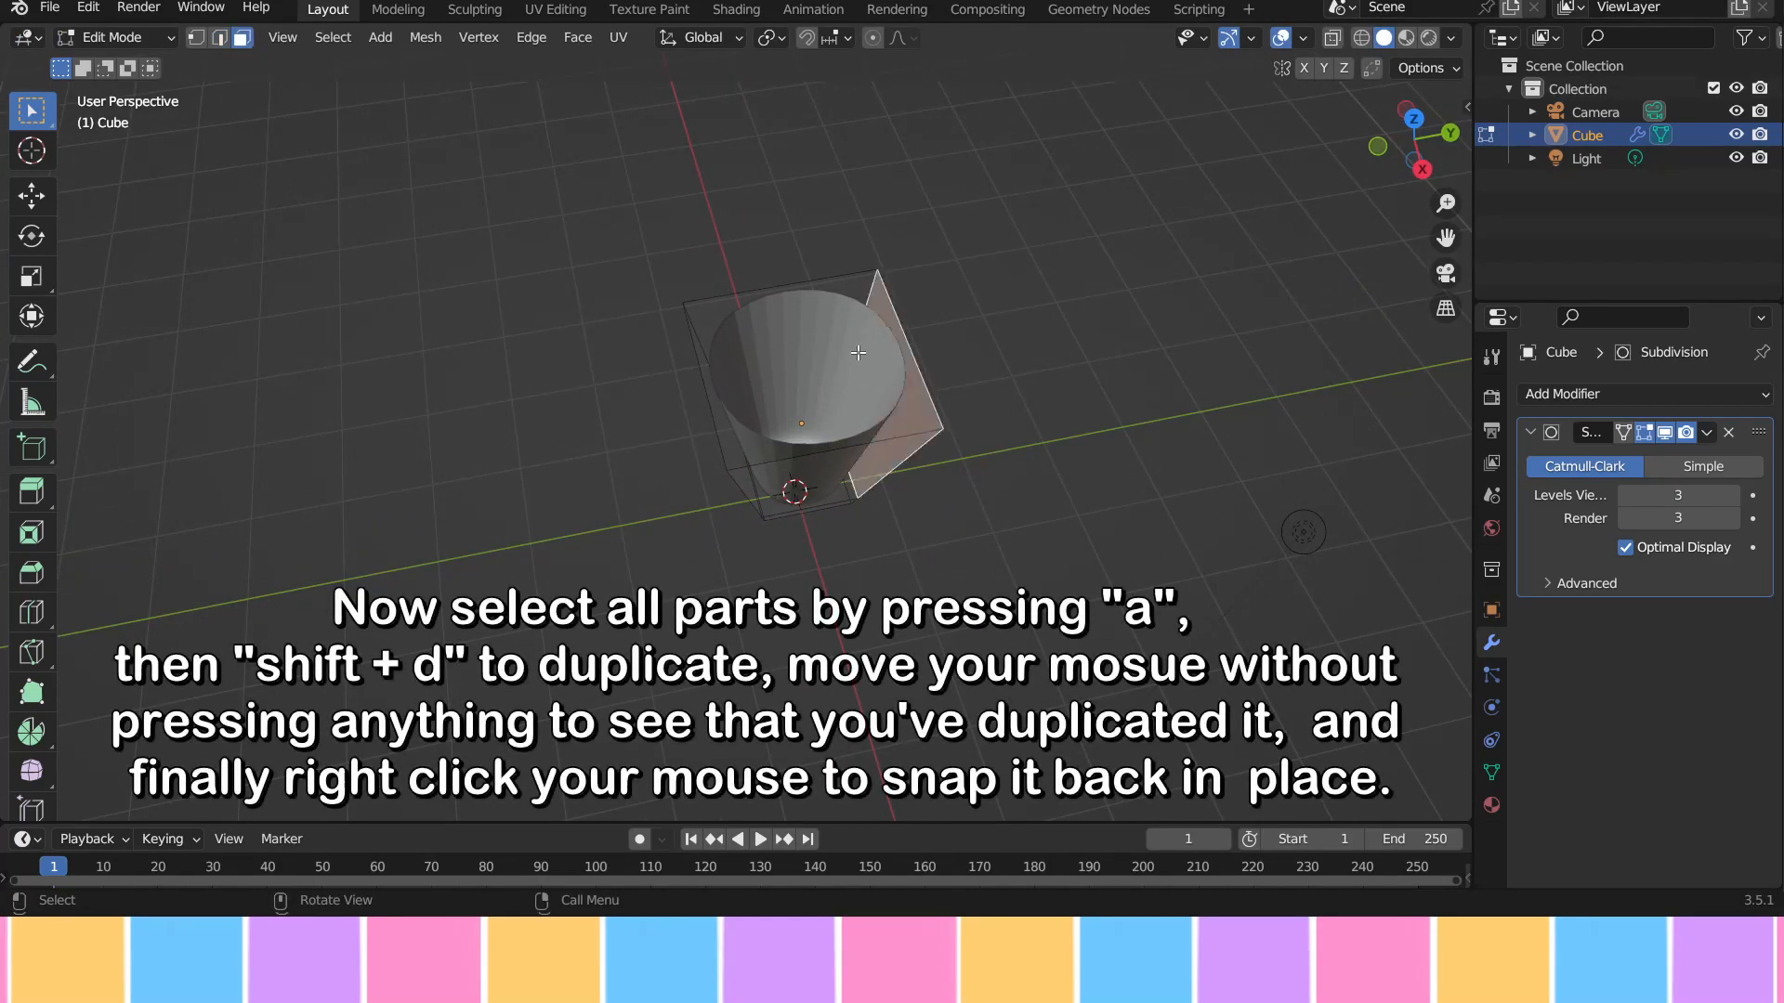
key(a)
middle_drag(1027, 503, 971, 399)
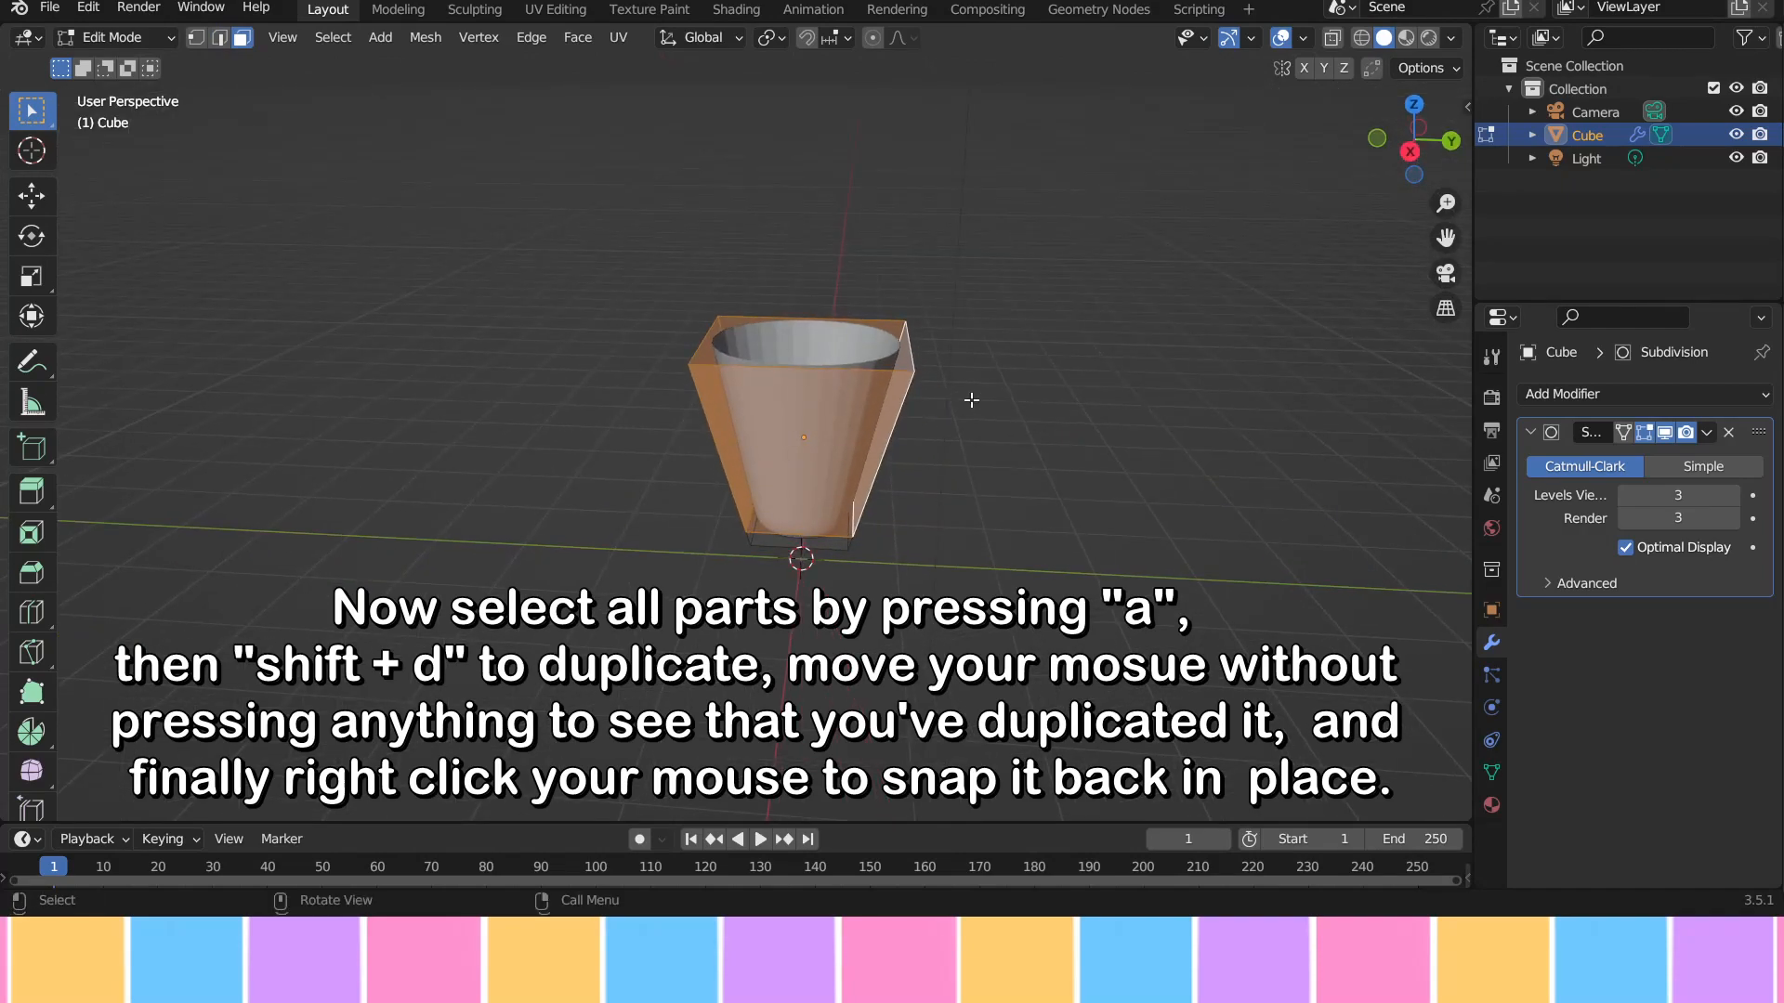
key(shift+d)
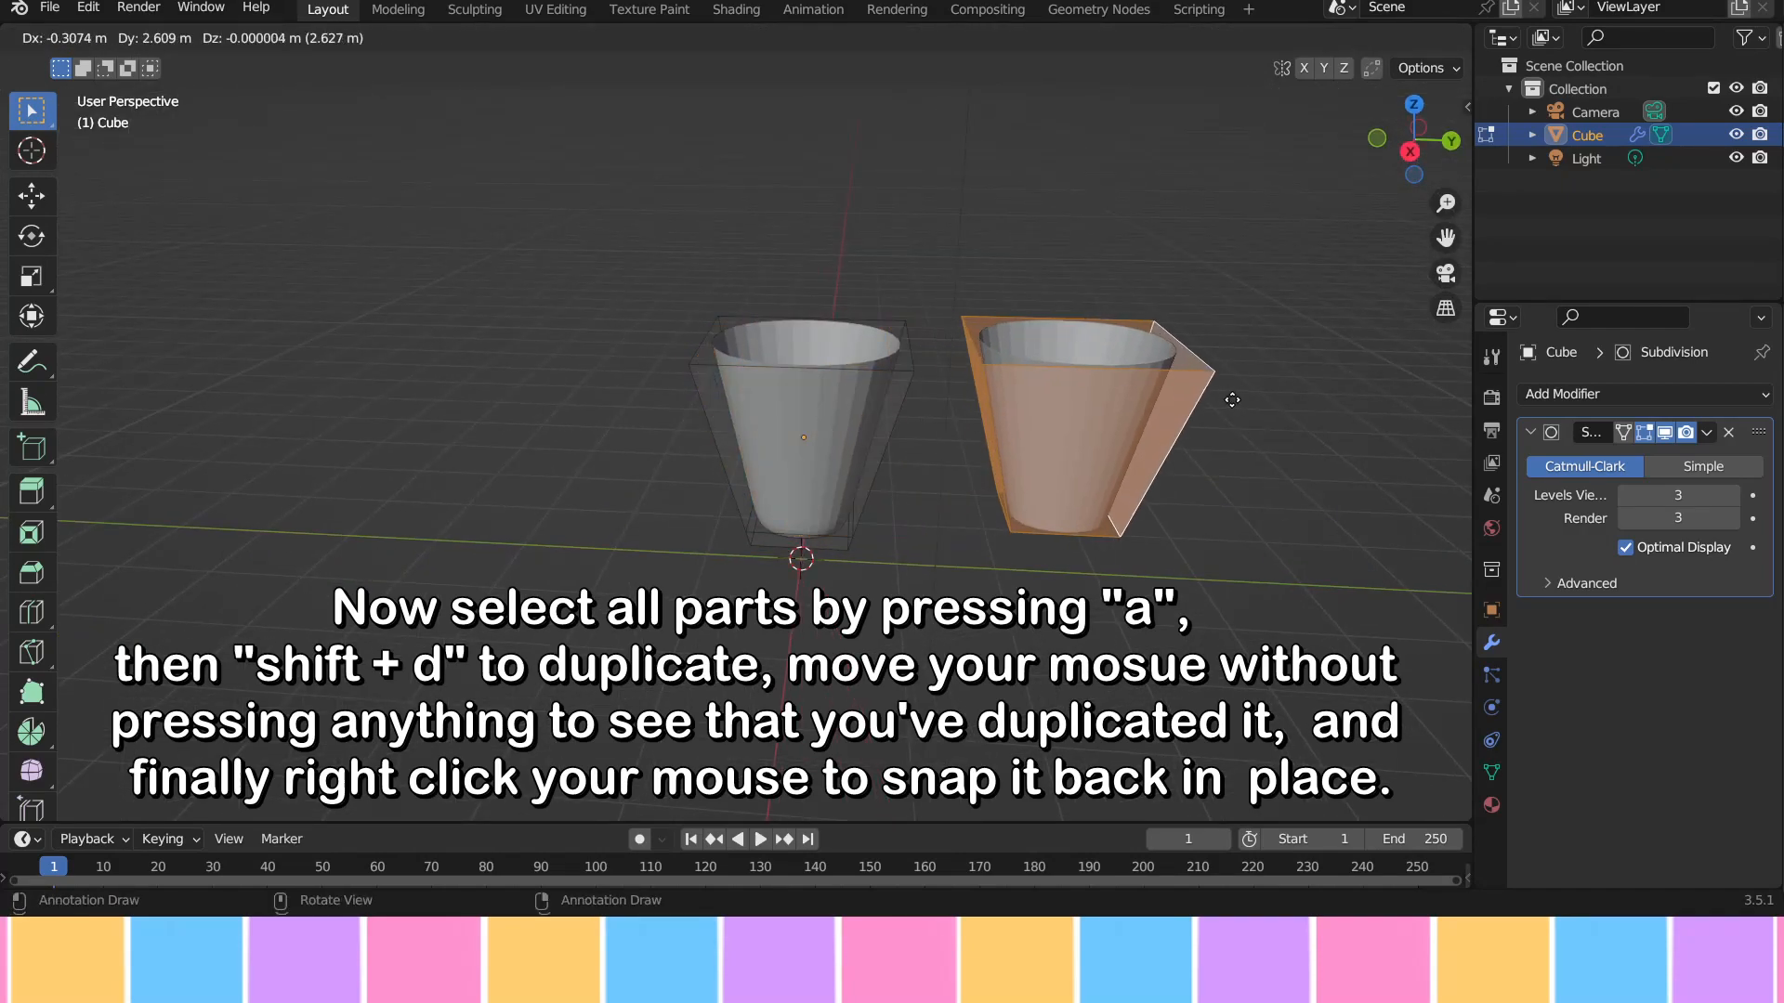
right_click(1232, 400)
key(p)
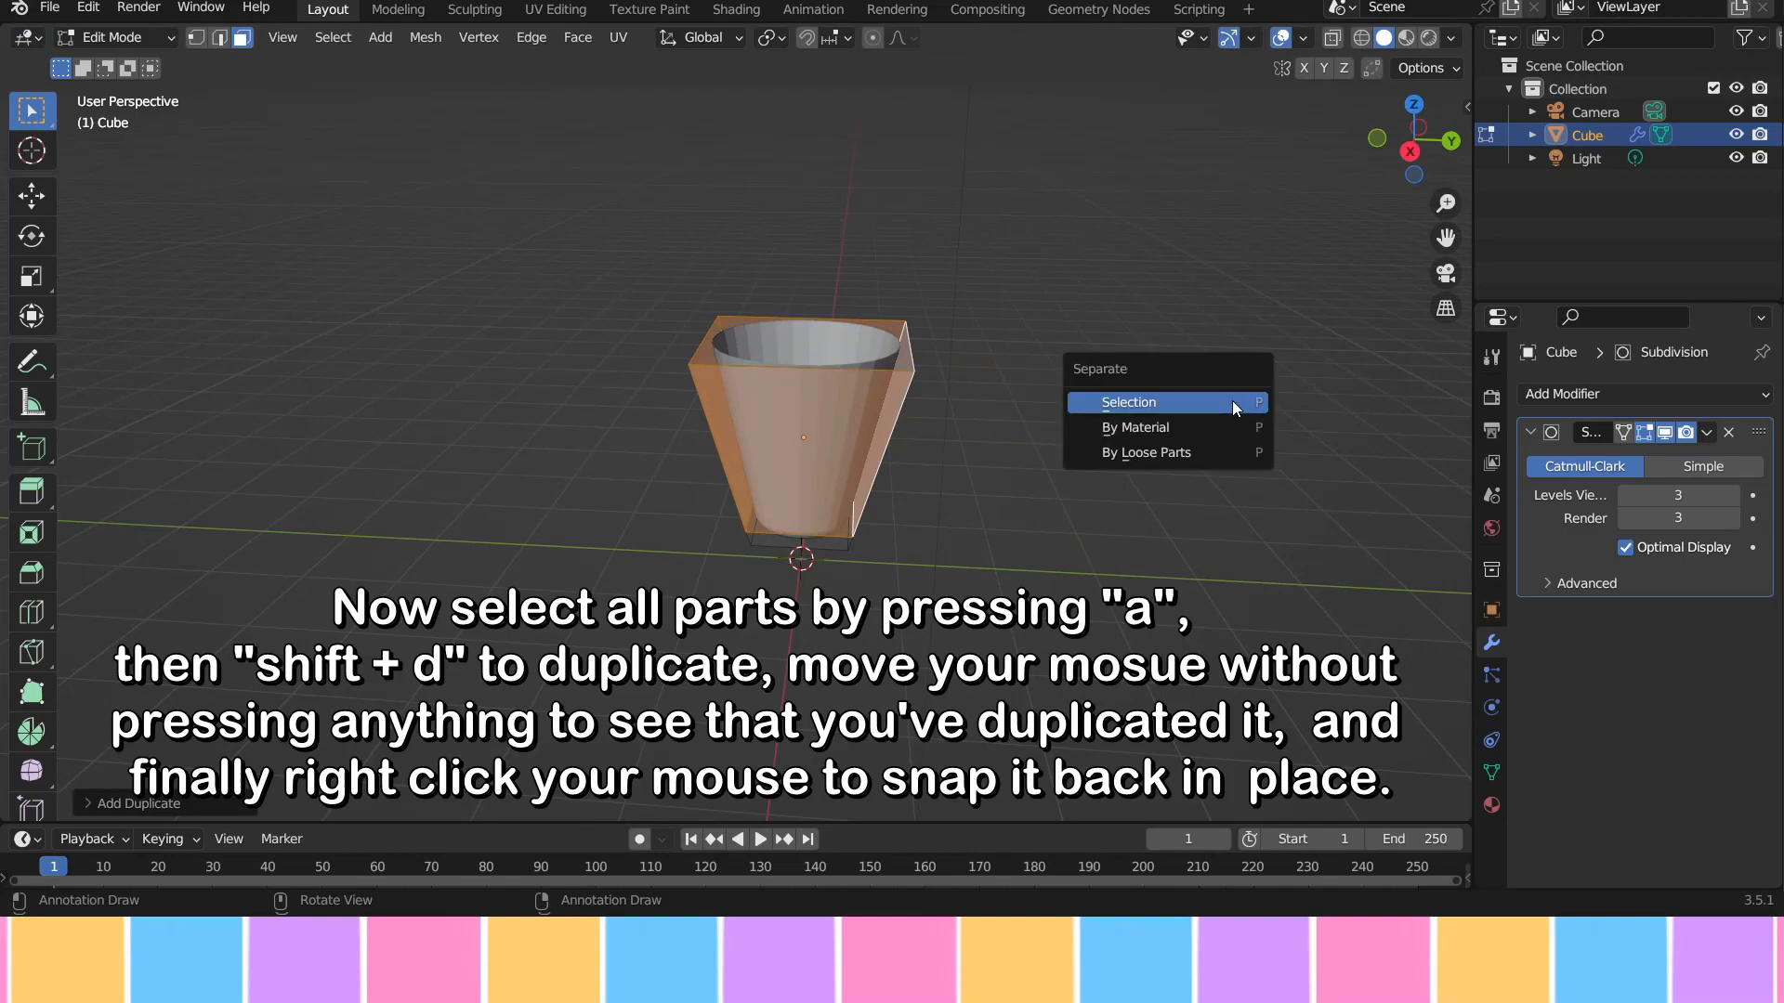
click(1232, 400)
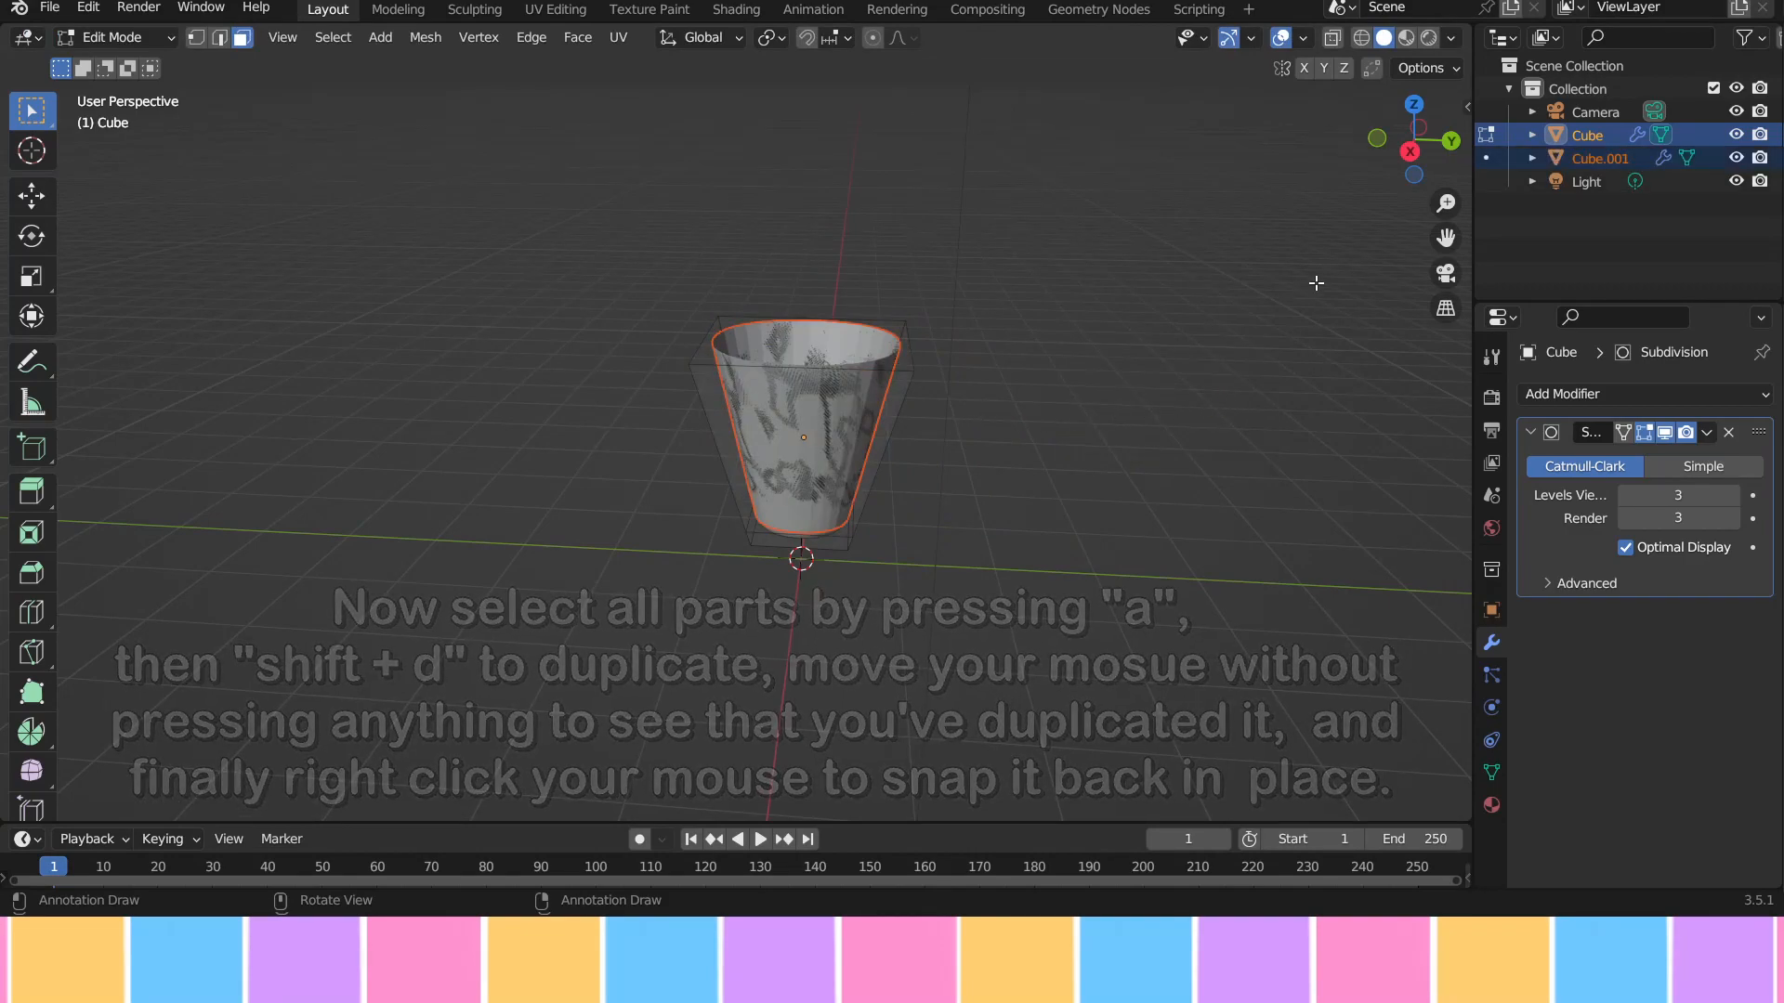
Step: Hide the duplicate object Cube.001, keeping the original Cube visible
click(1740, 137)
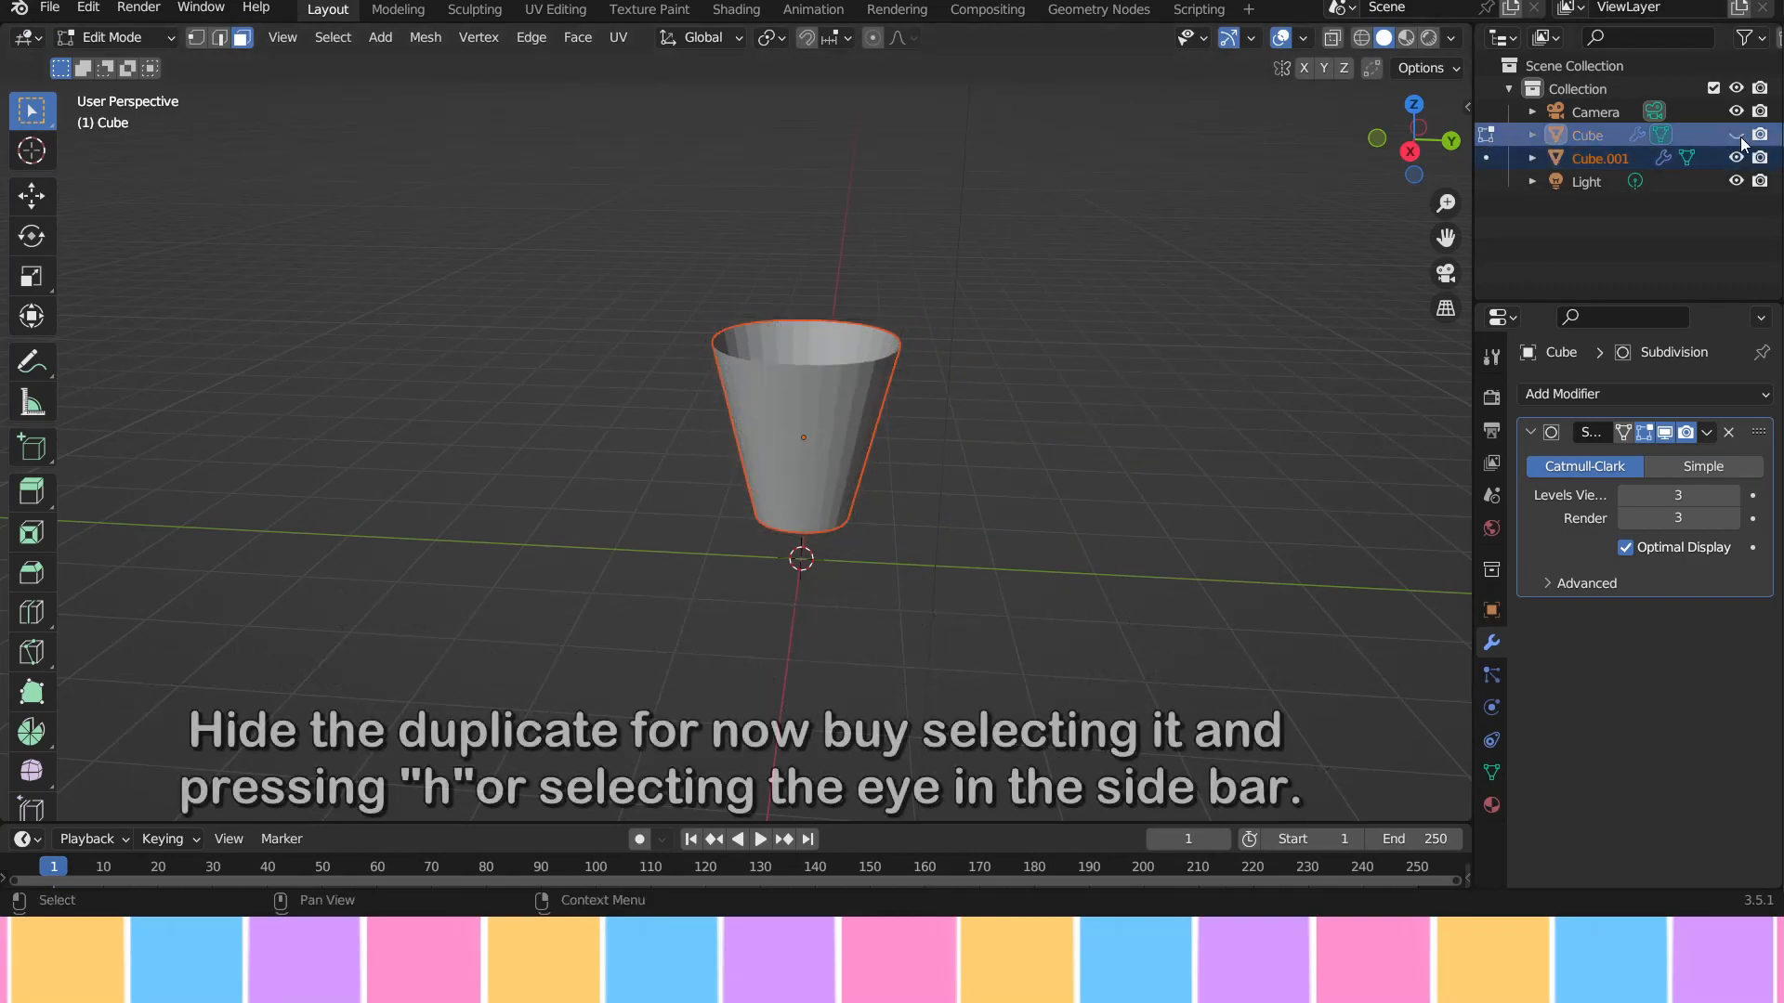
click(1741, 138)
click(1737, 136)
click(1736, 135)
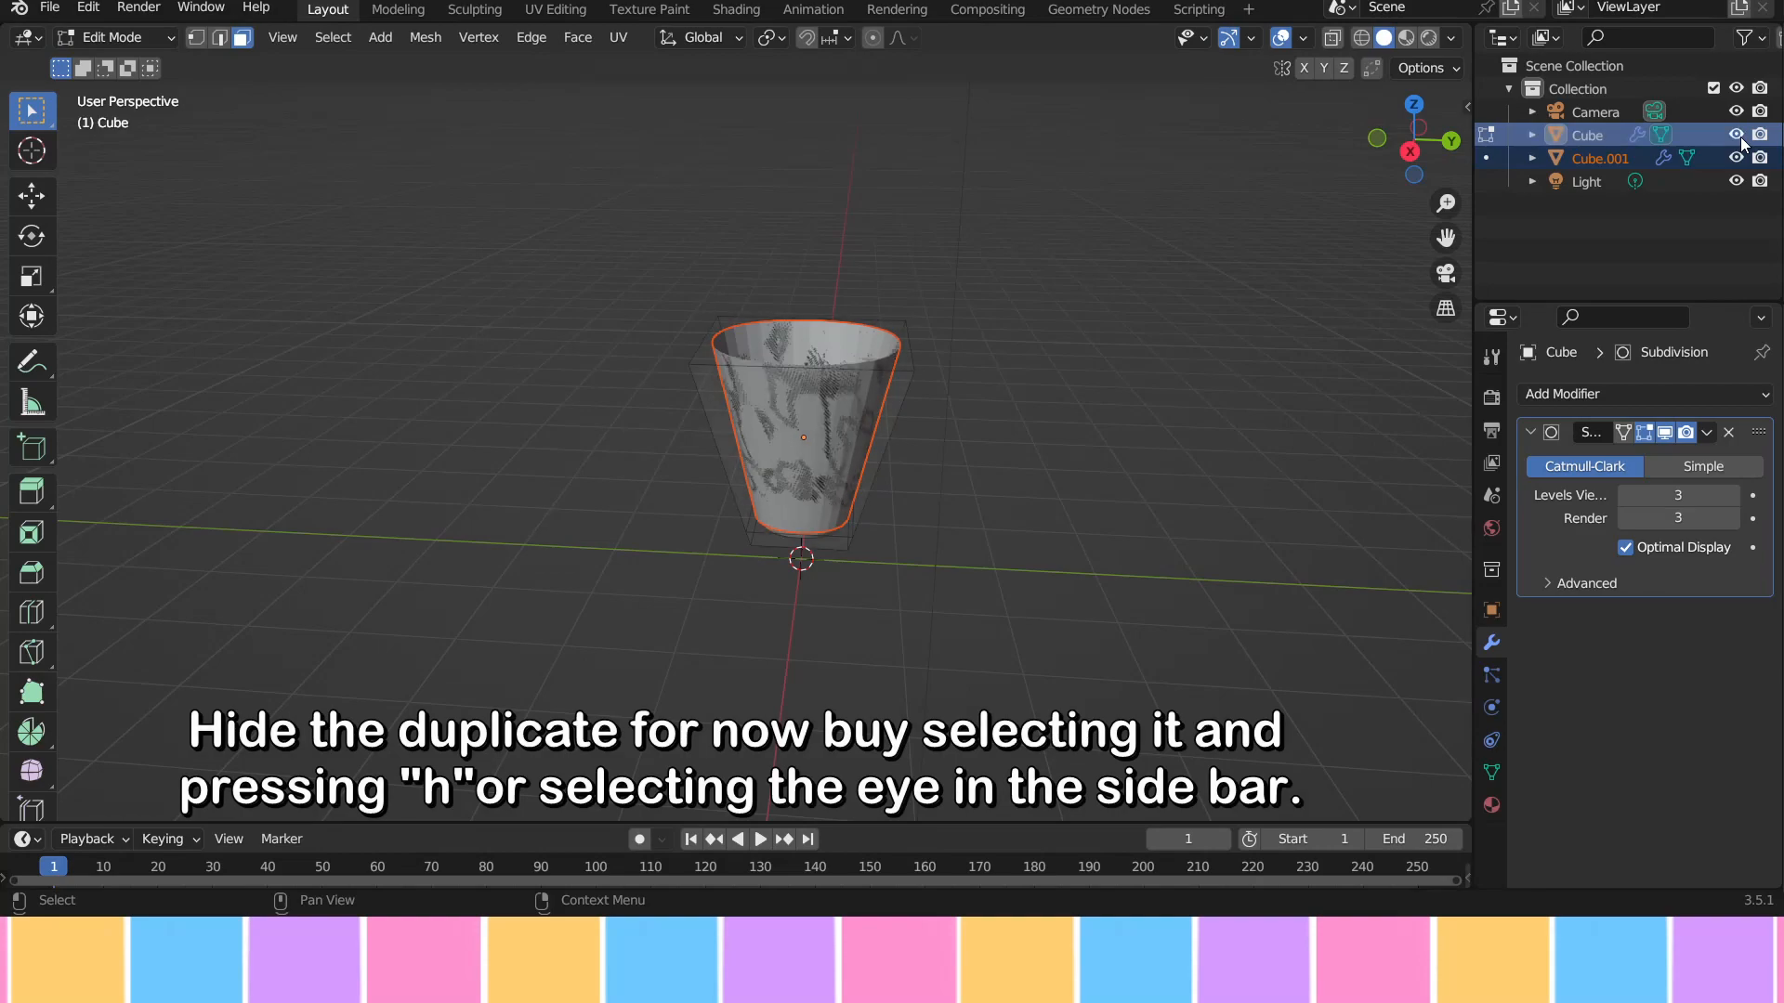
click(1735, 158)
Step: Add a Solidify modifier to the original cup with offset 0 and thickness 0.15 m
middle_drag(1231, 378, 1094, 405)
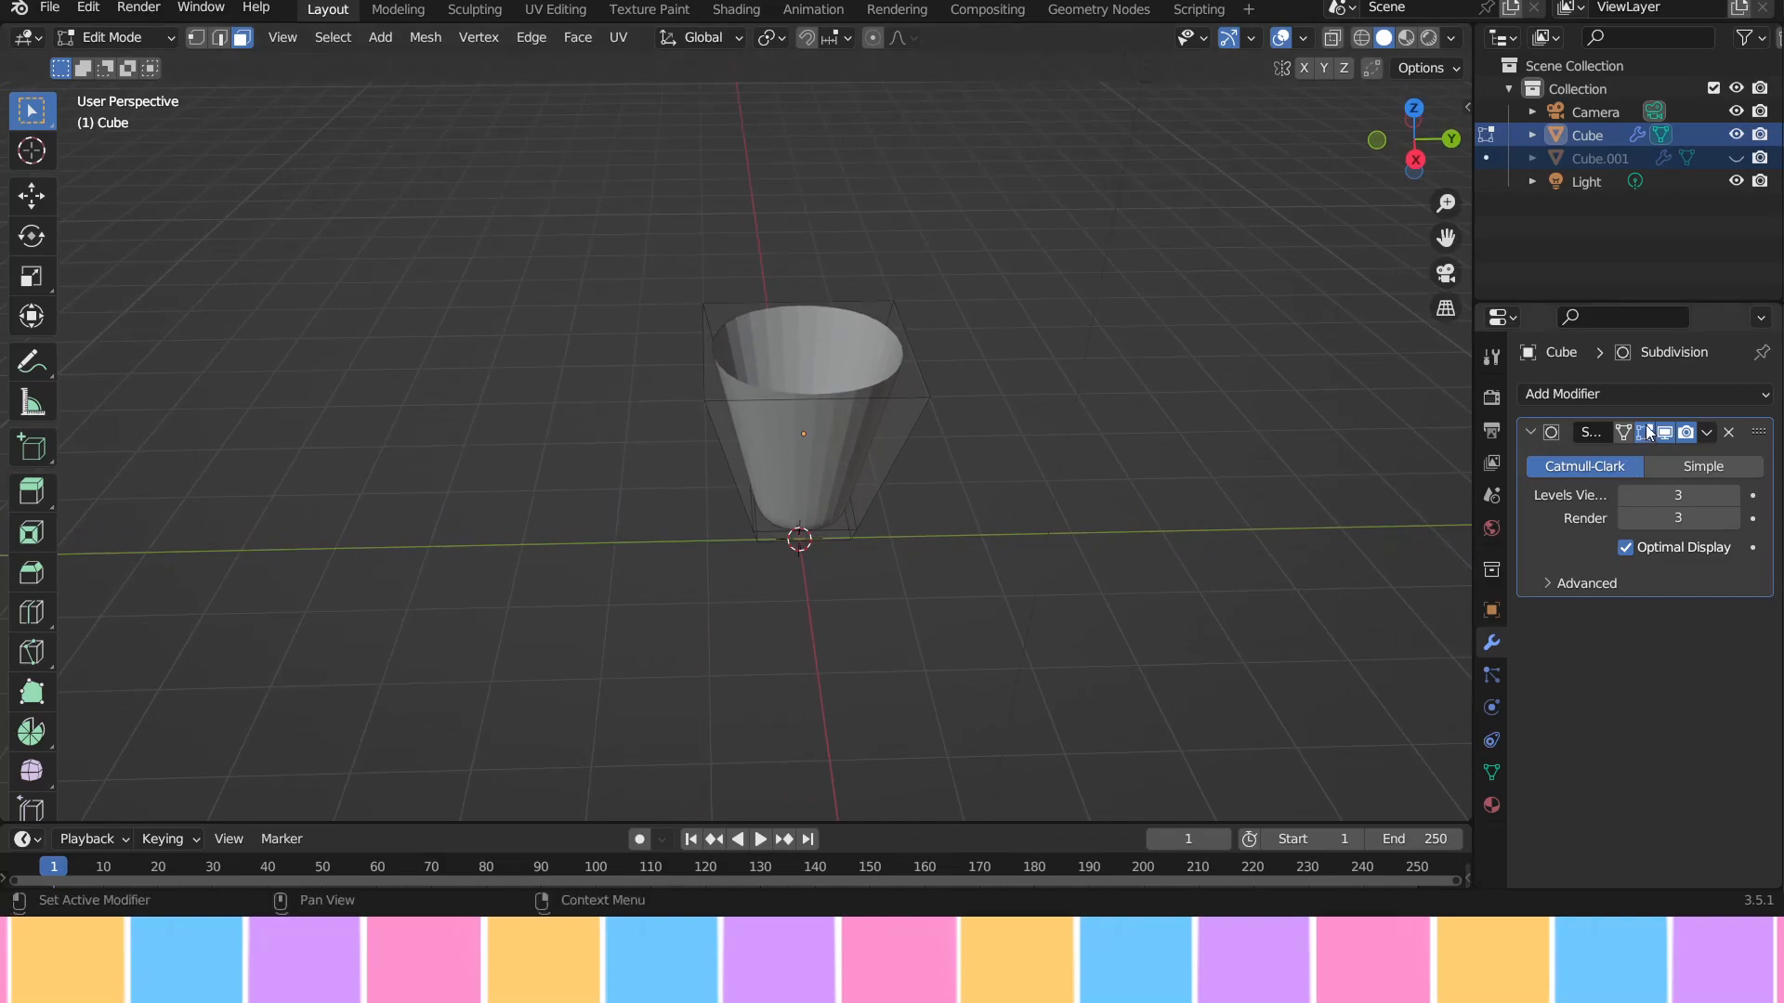
click(1626, 398)
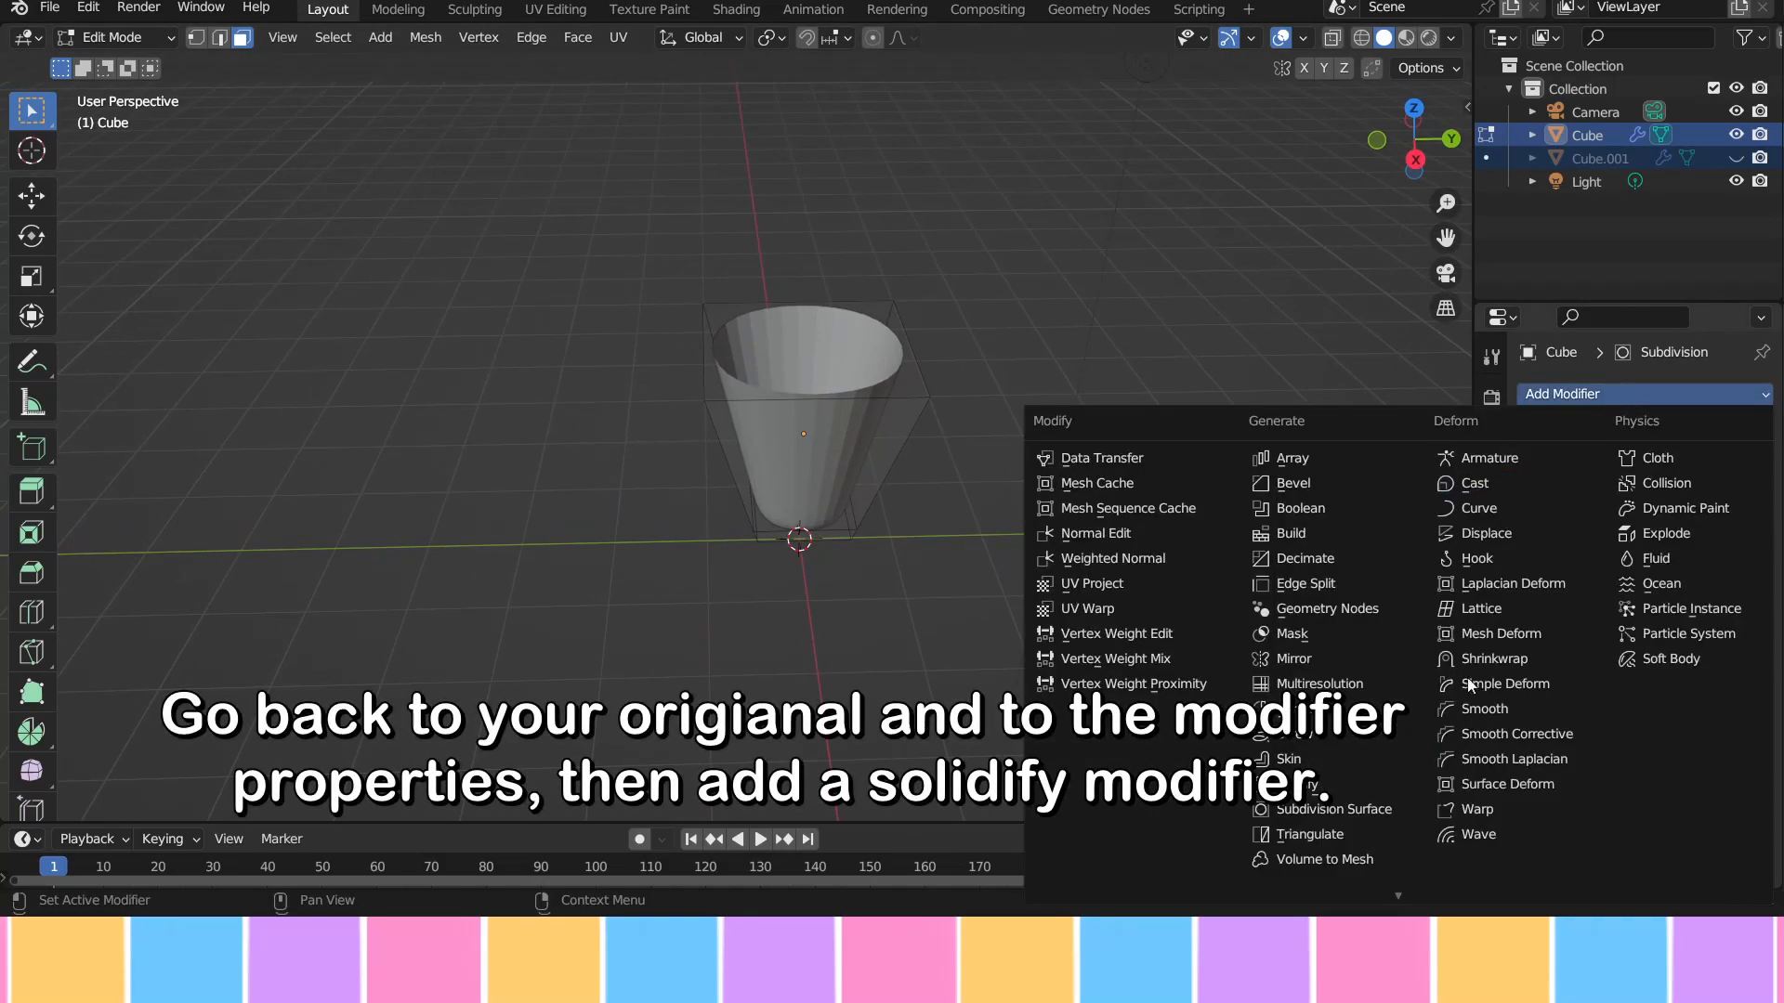
click(1365, 780)
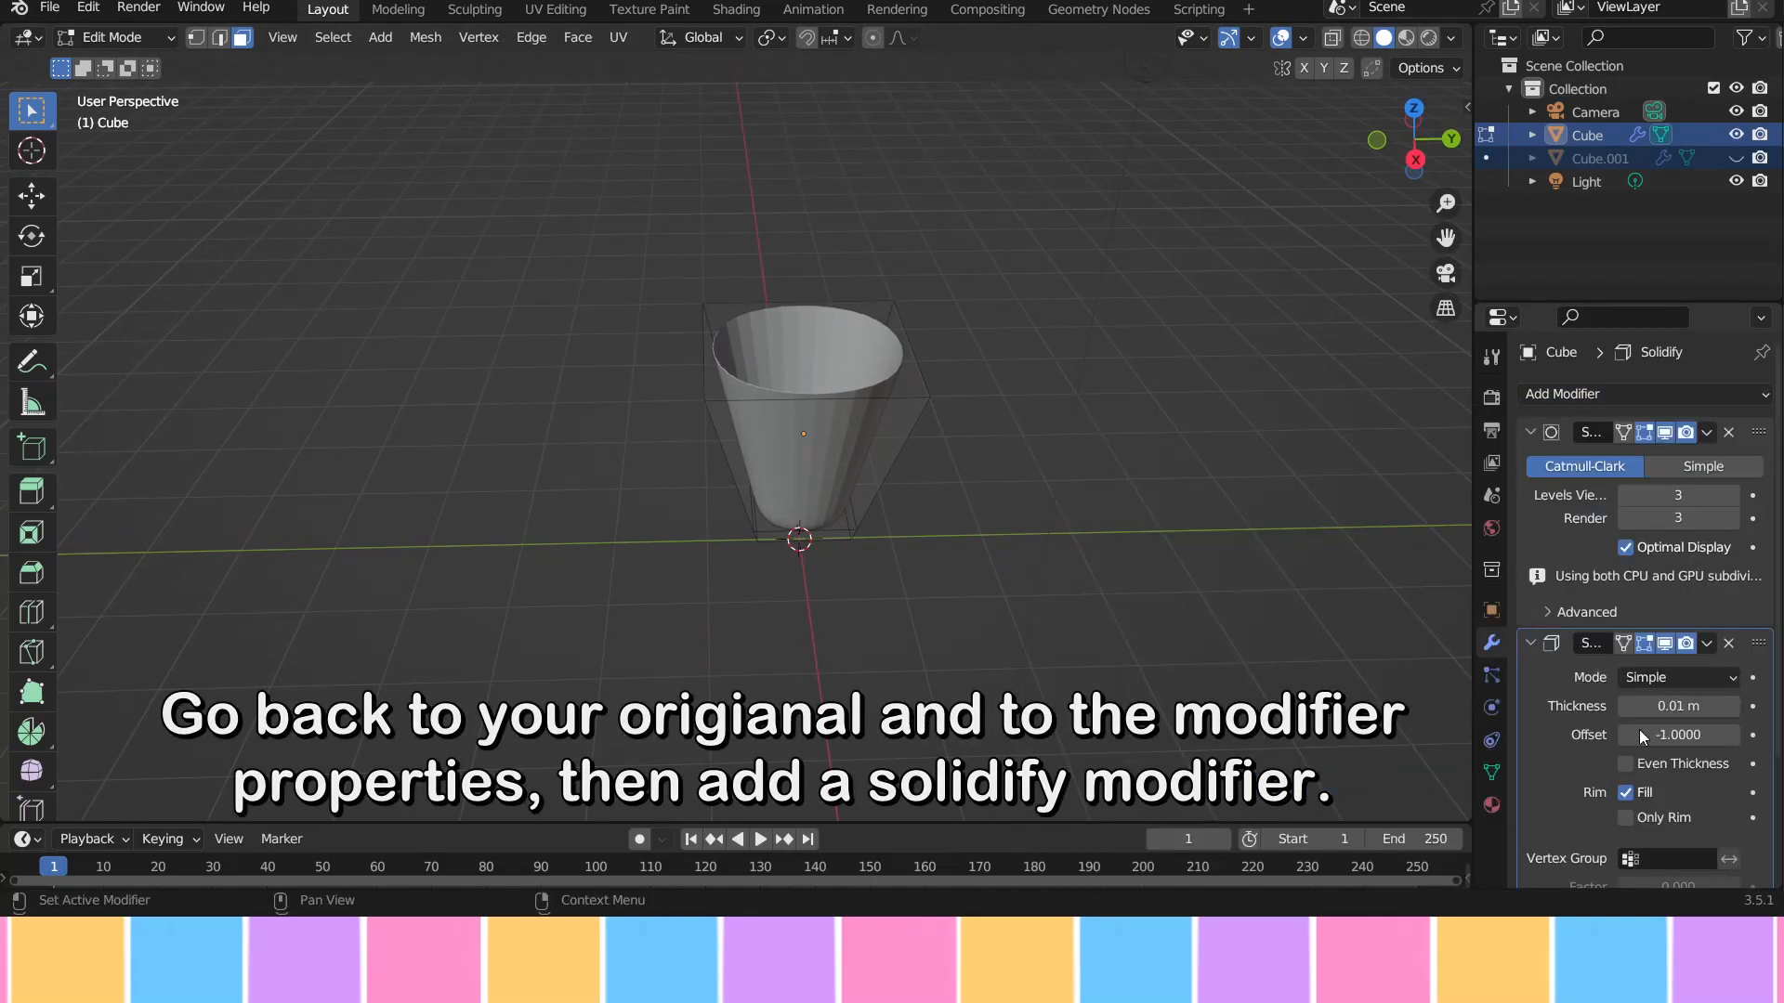
click(1691, 735)
key(Return)
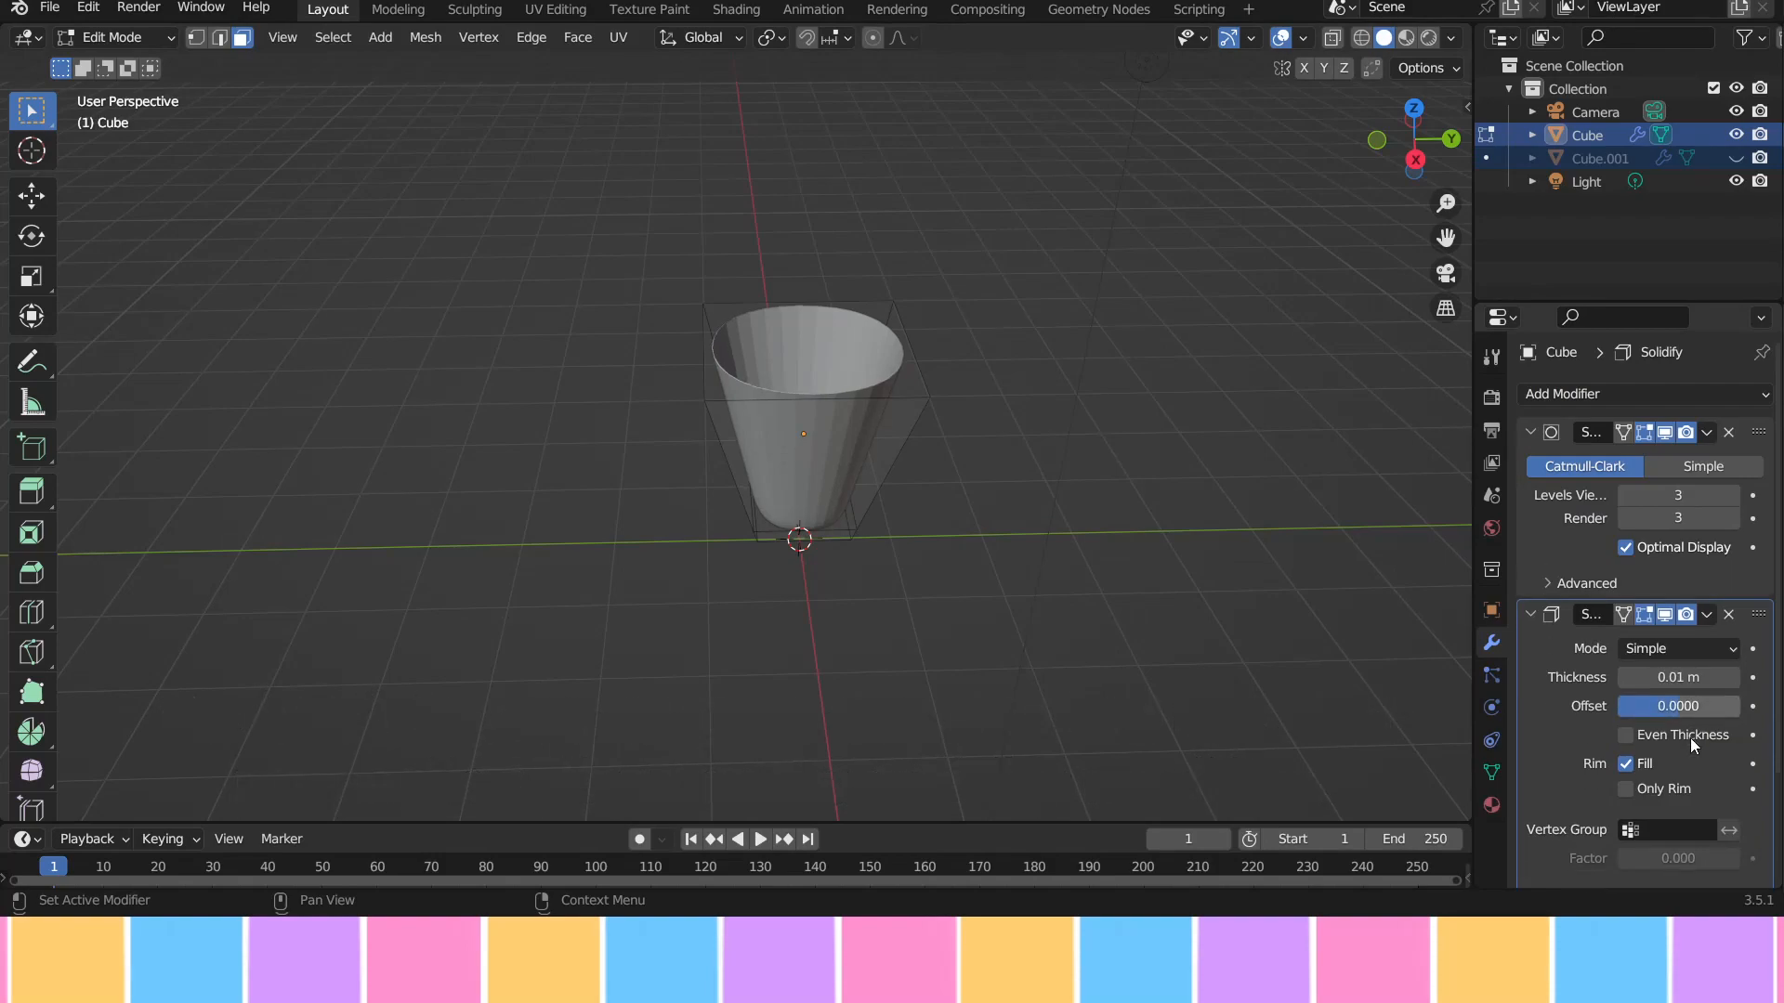
scroll(985, 488, up, 3)
drag(1663, 677, 1715, 677)
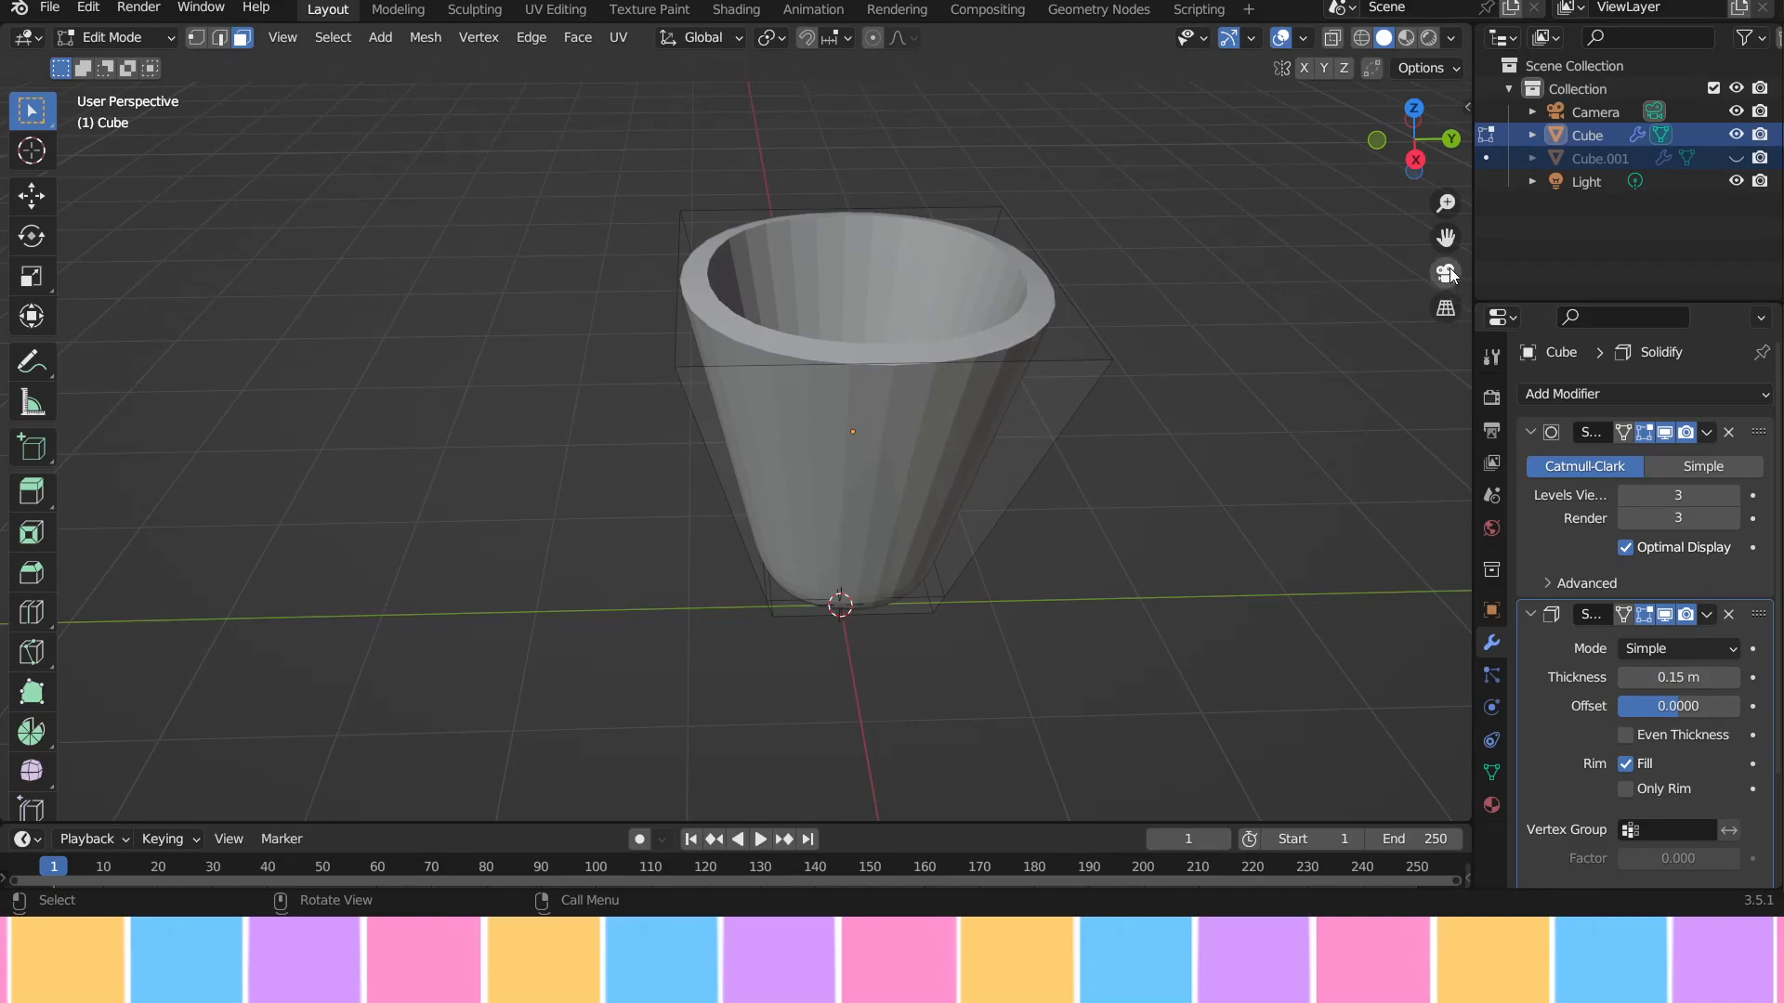
Step: Return to Object Mode and apply Shade Smooth to the cup
shift+middle_drag(853, 432, 737, 442)
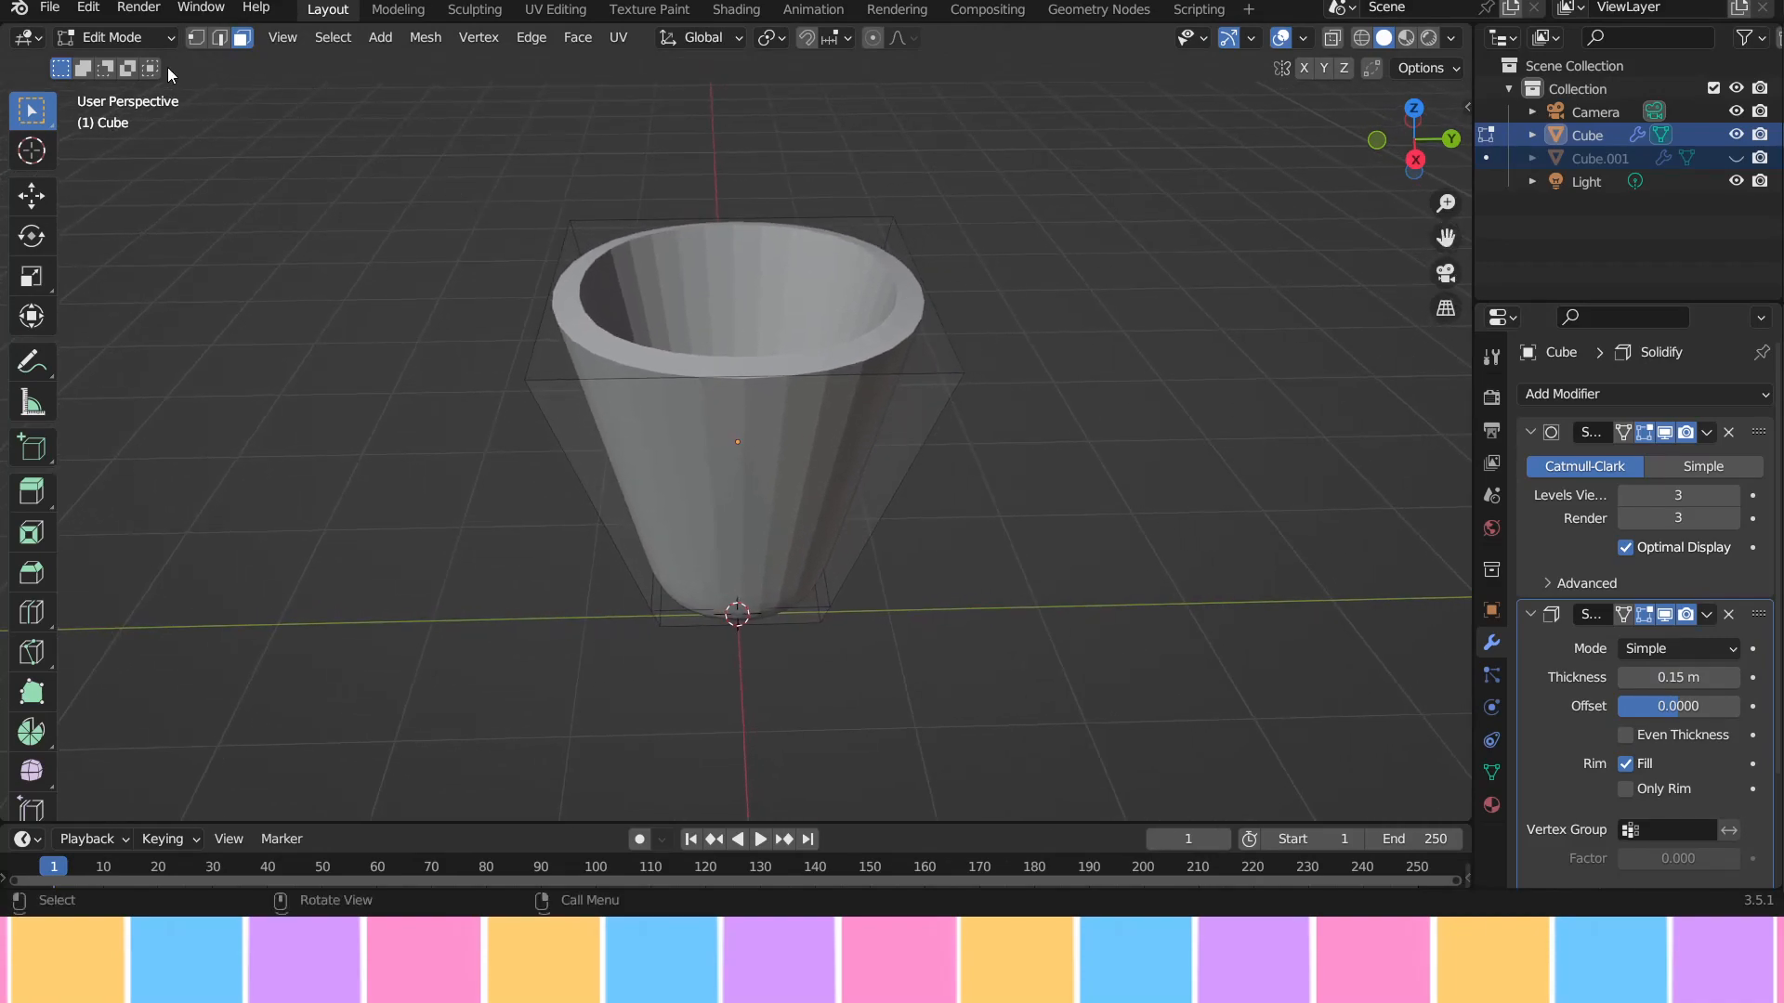
click(112, 47)
click(115, 59)
click(733, 452)
right_click(733, 451)
click(734, 452)
Step: Apply the cup's Subdivision modifier and its Solidify modifier, in that order
middle_drag(734, 452, 1039, 538)
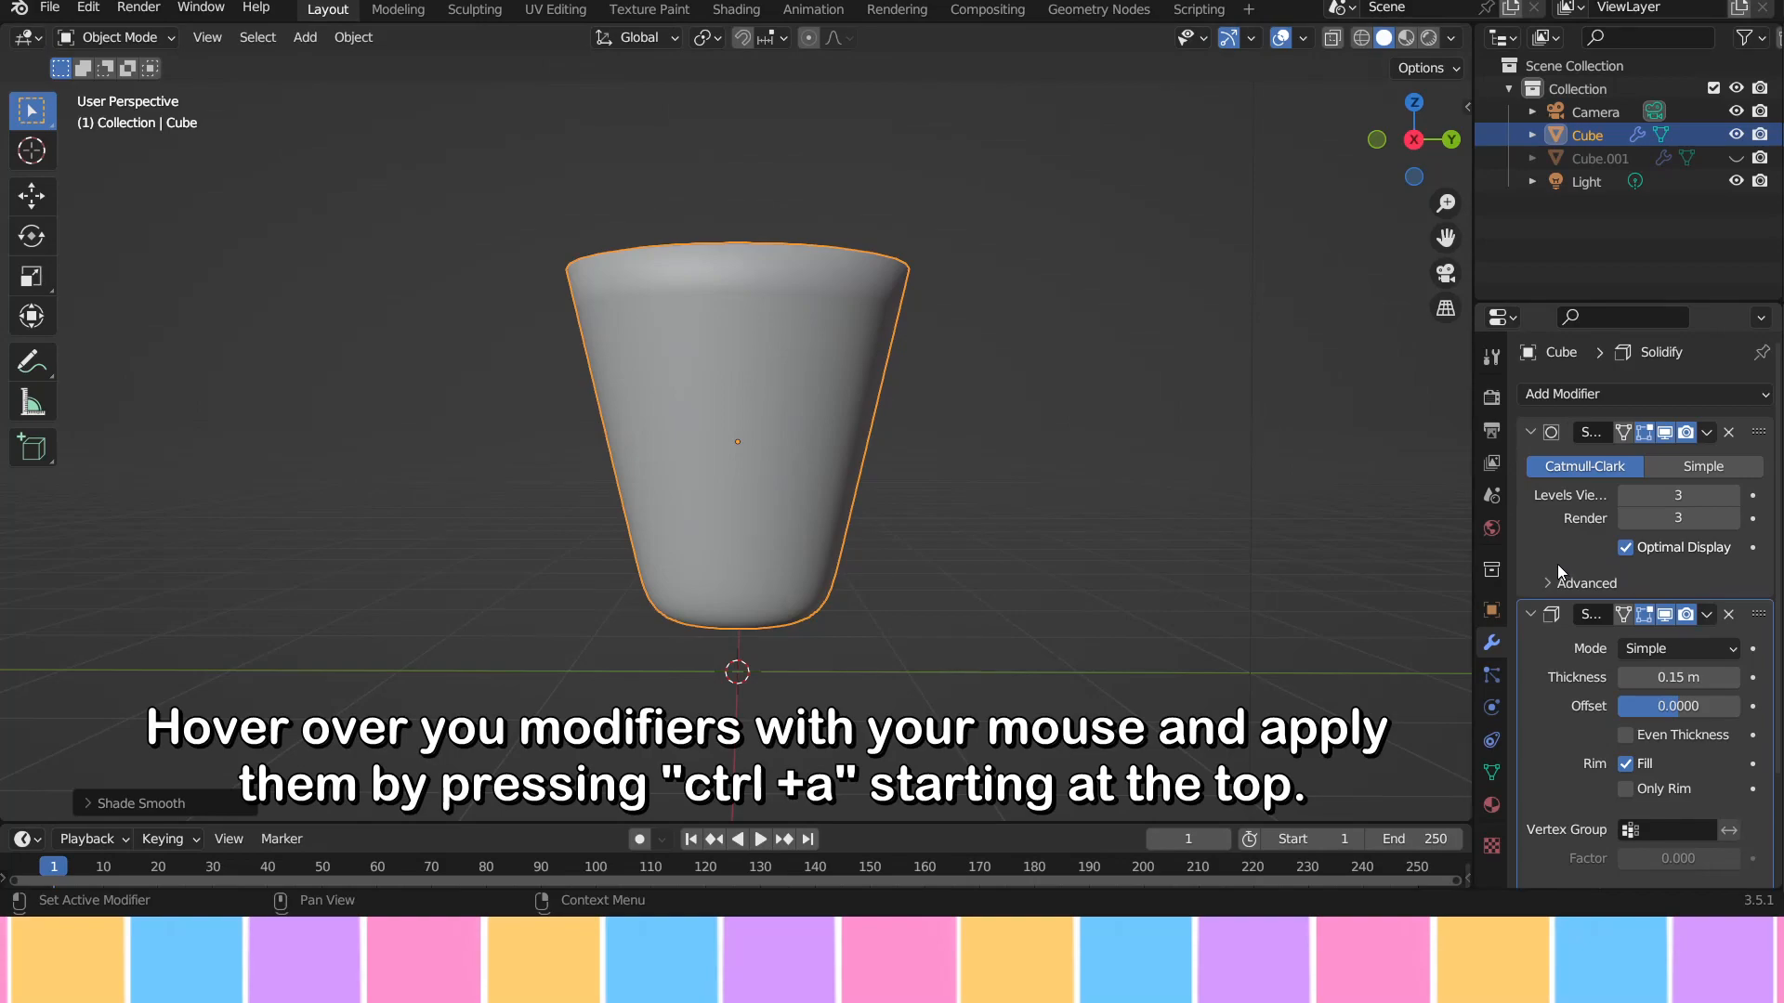
key(ctrl+a)
key(ctrl+a)
Step: Add a new Subdivision Surface modifier to the cup and set its viewport levels to 2
click(1578, 394)
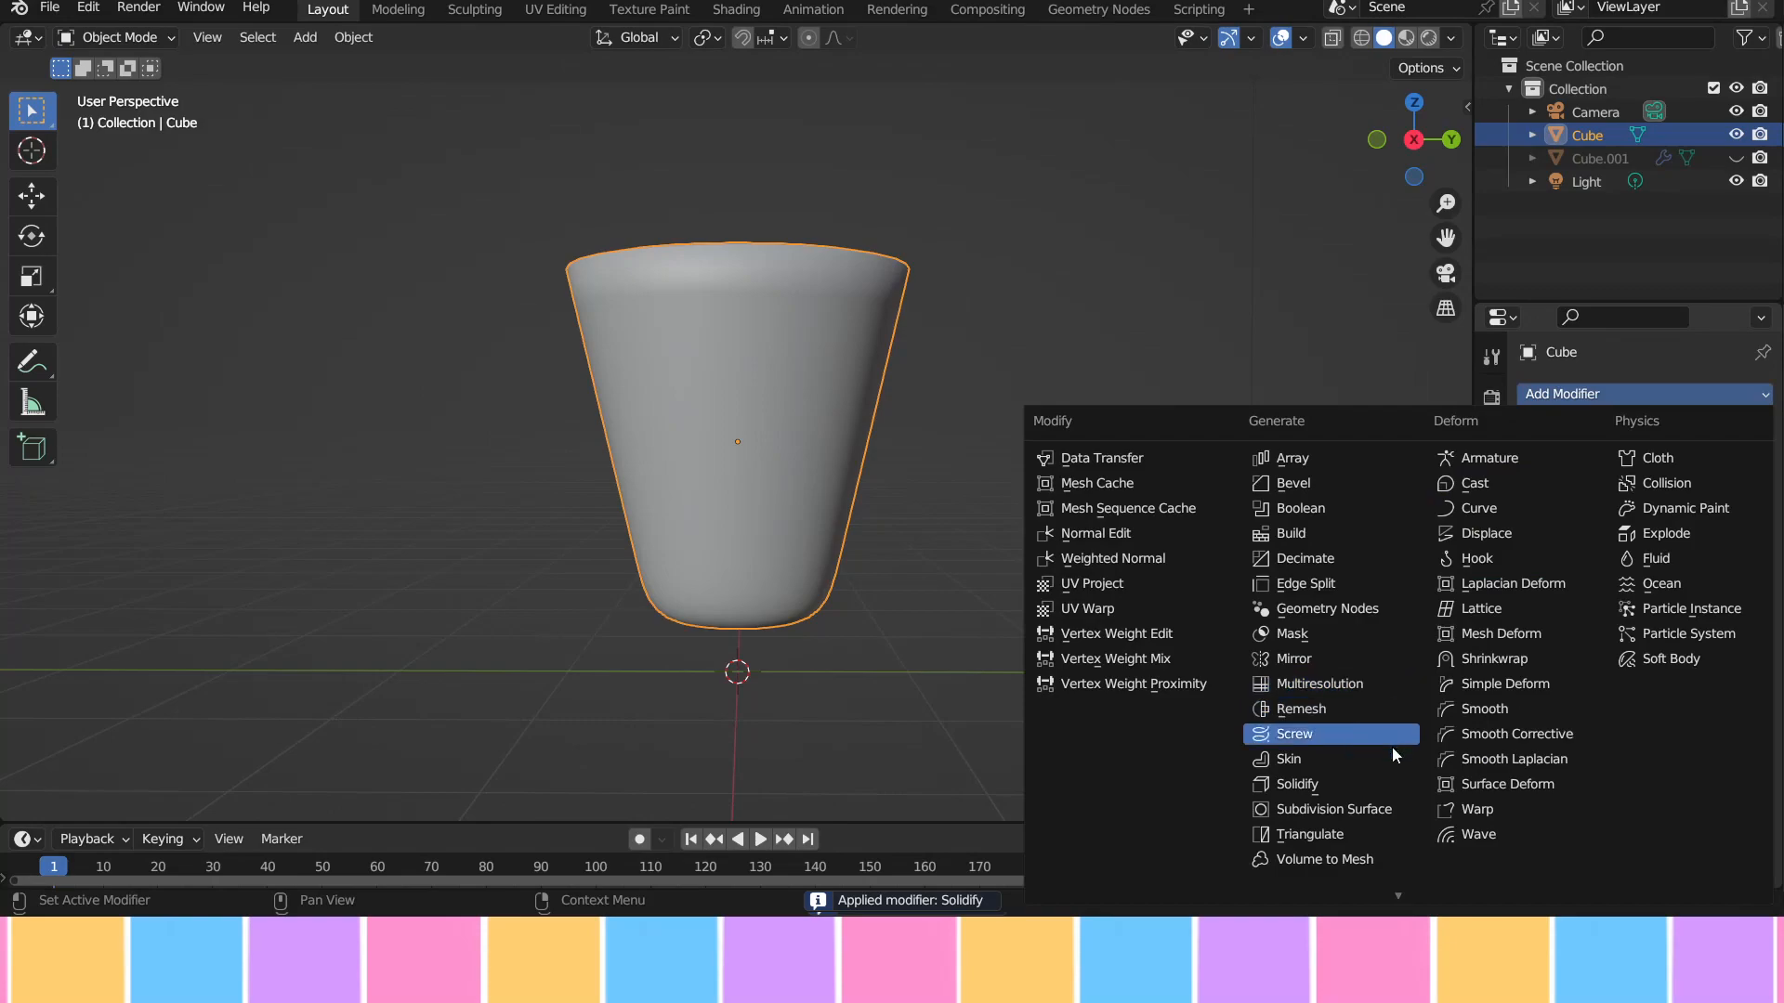
click(1391, 809)
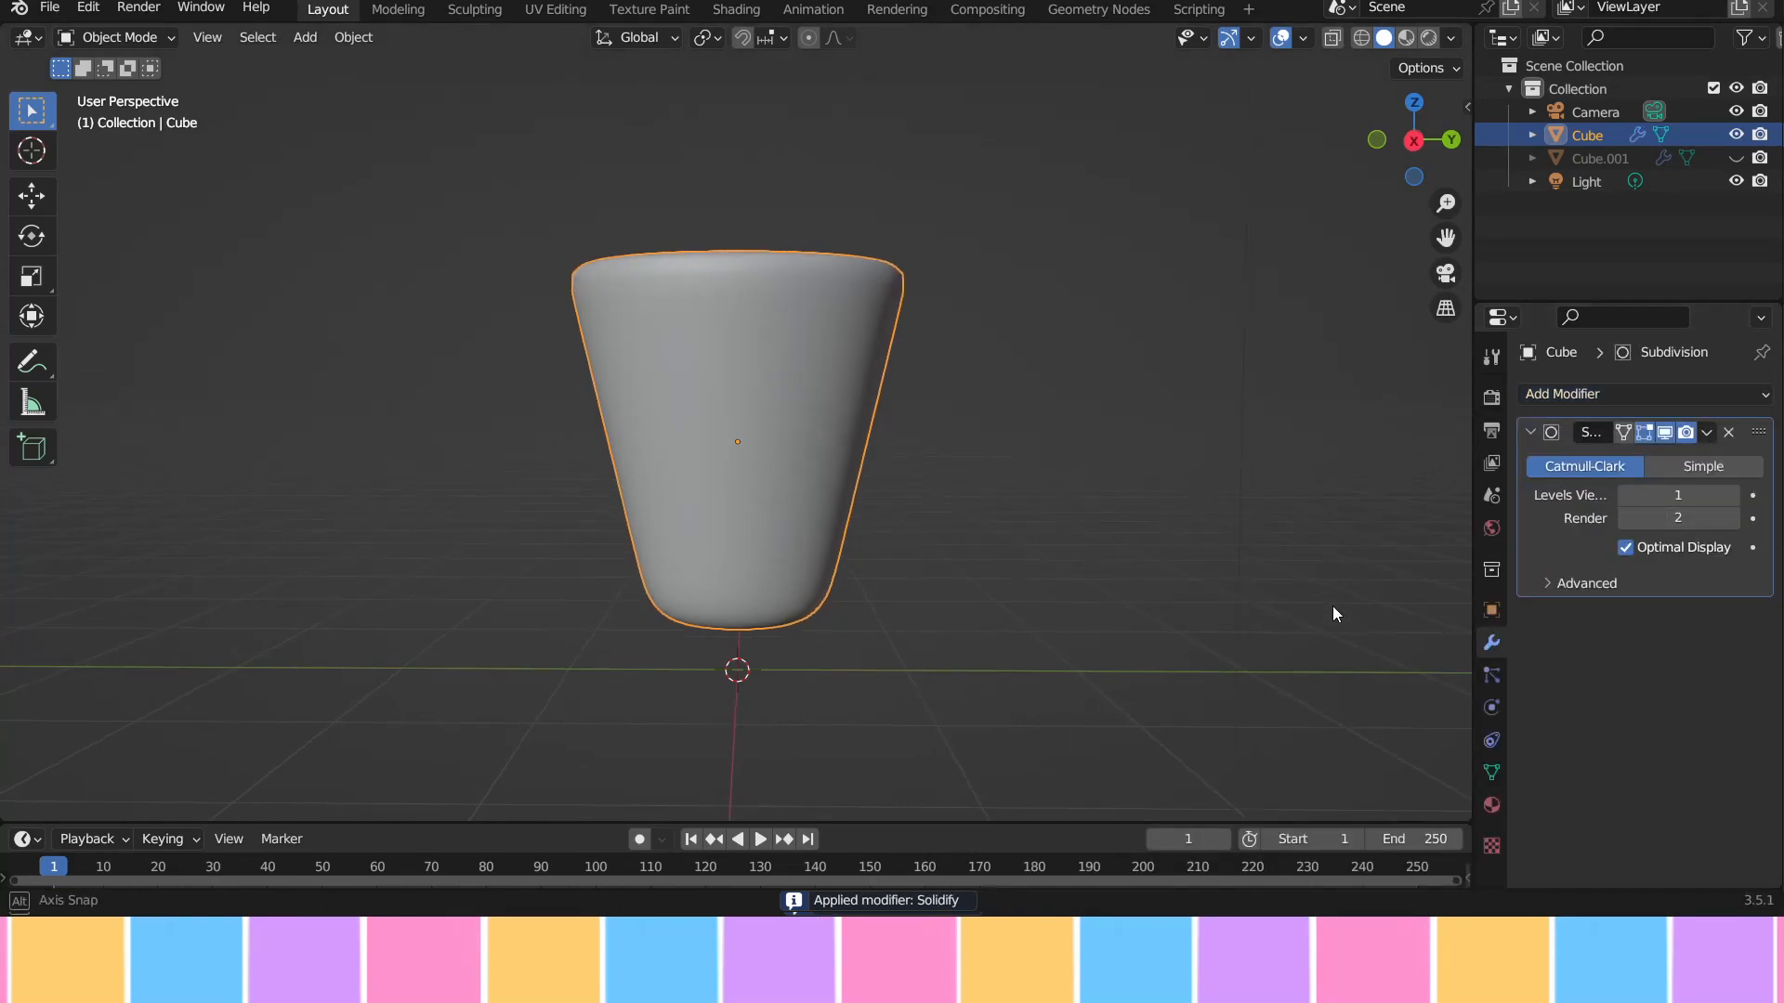
middle_drag(1332, 620, 1338, 656)
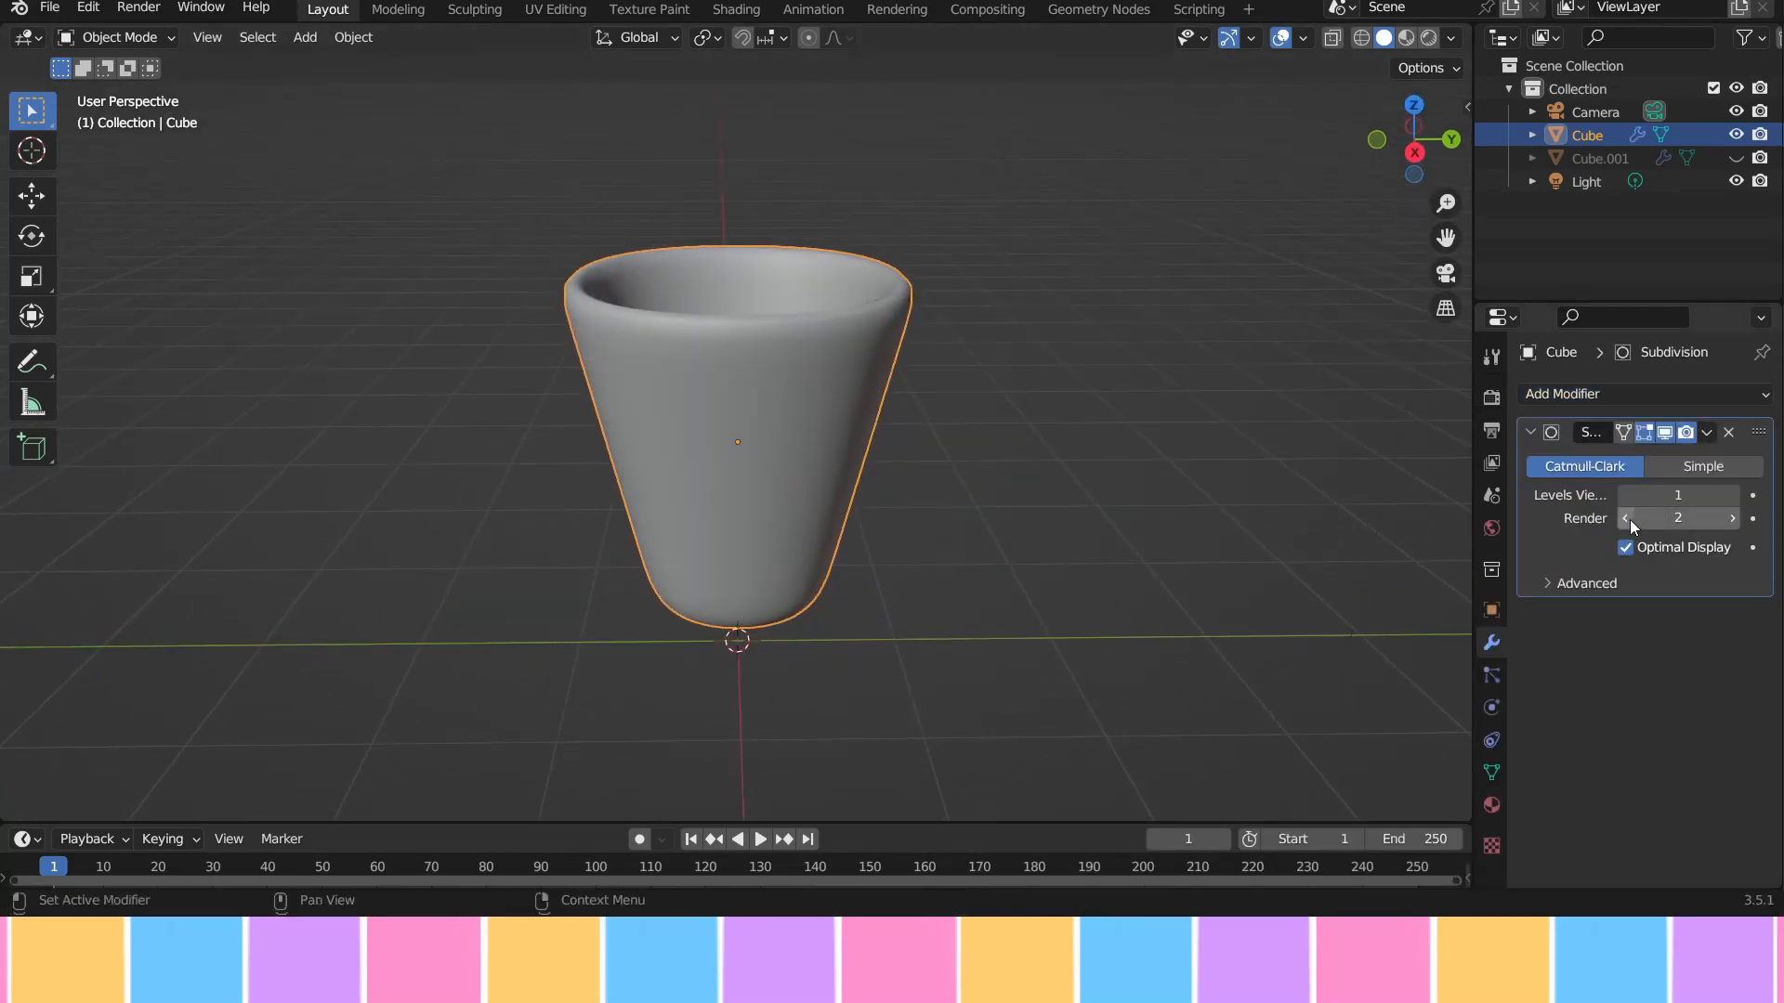
key(Return)
mouse_move(1246, 588)
middle_down()
mouse_move(1236, 483)
mouse_move(1235, 556)
middle_up()
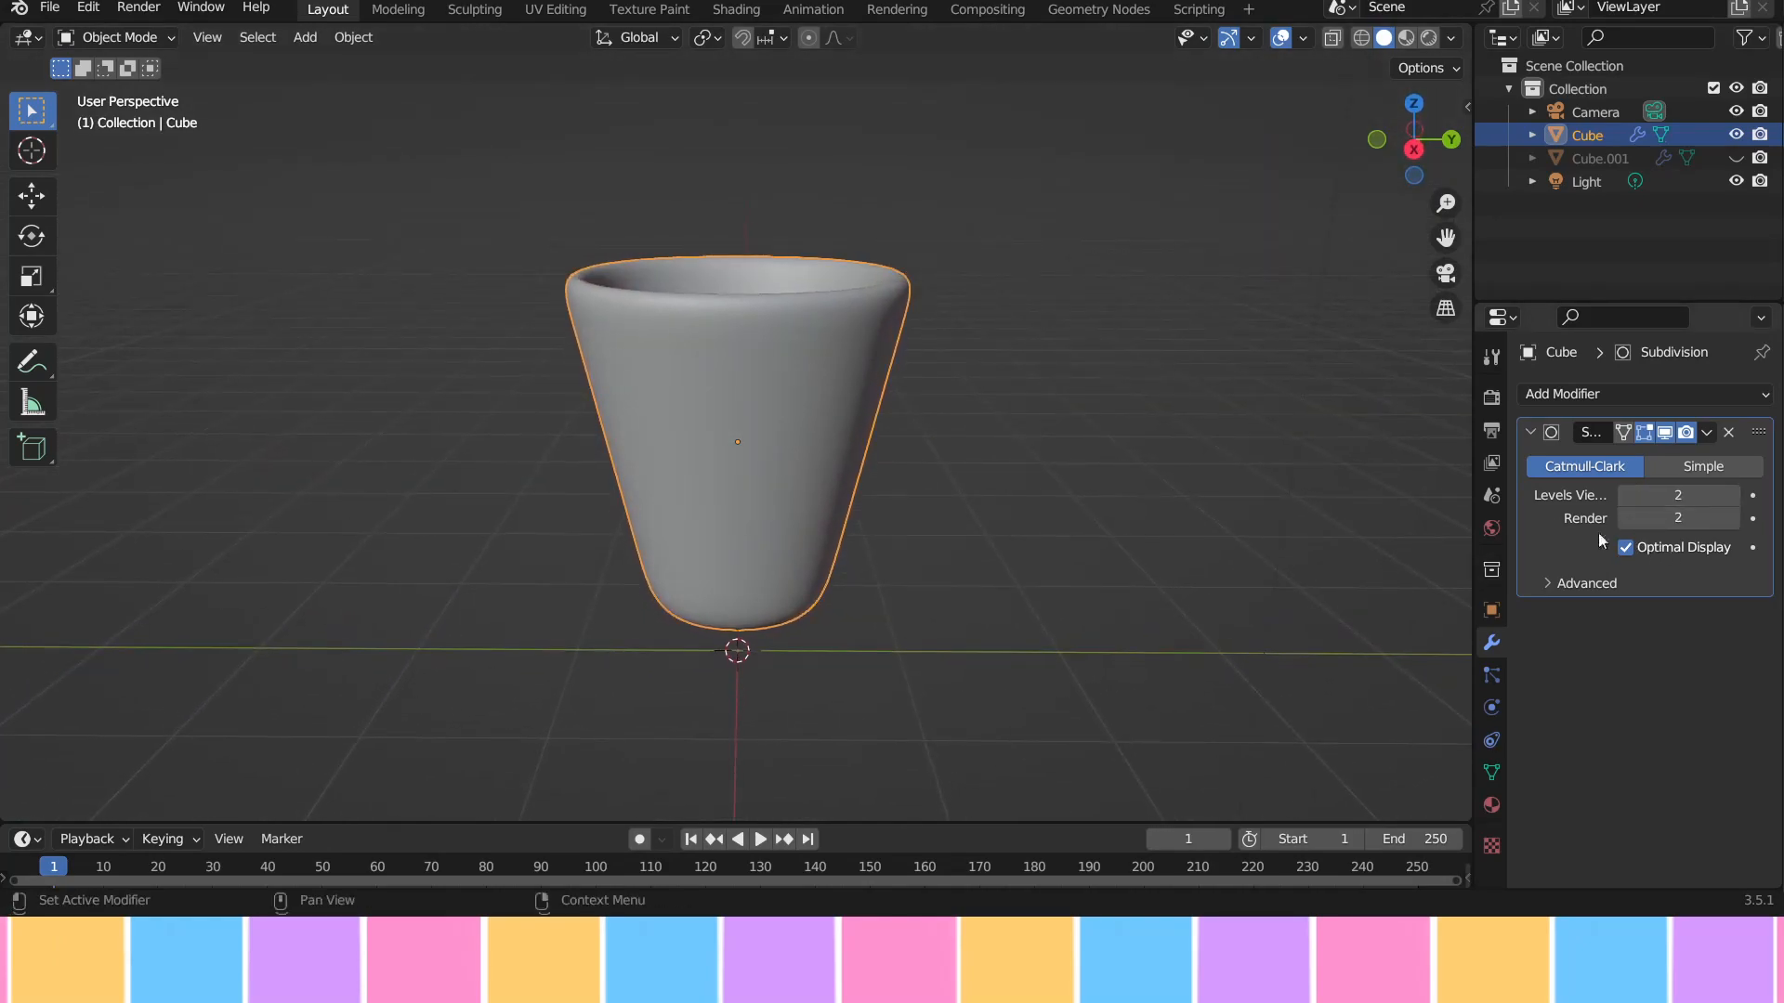
Step: Apply the cup's Subdivision modifier and unhide the duplicated cup
key(ctrl+a)
mouse_move(1226, 459)
middle_down()
mouse_move(1249, 461)
mouse_move(1224, 460)
middle_up()
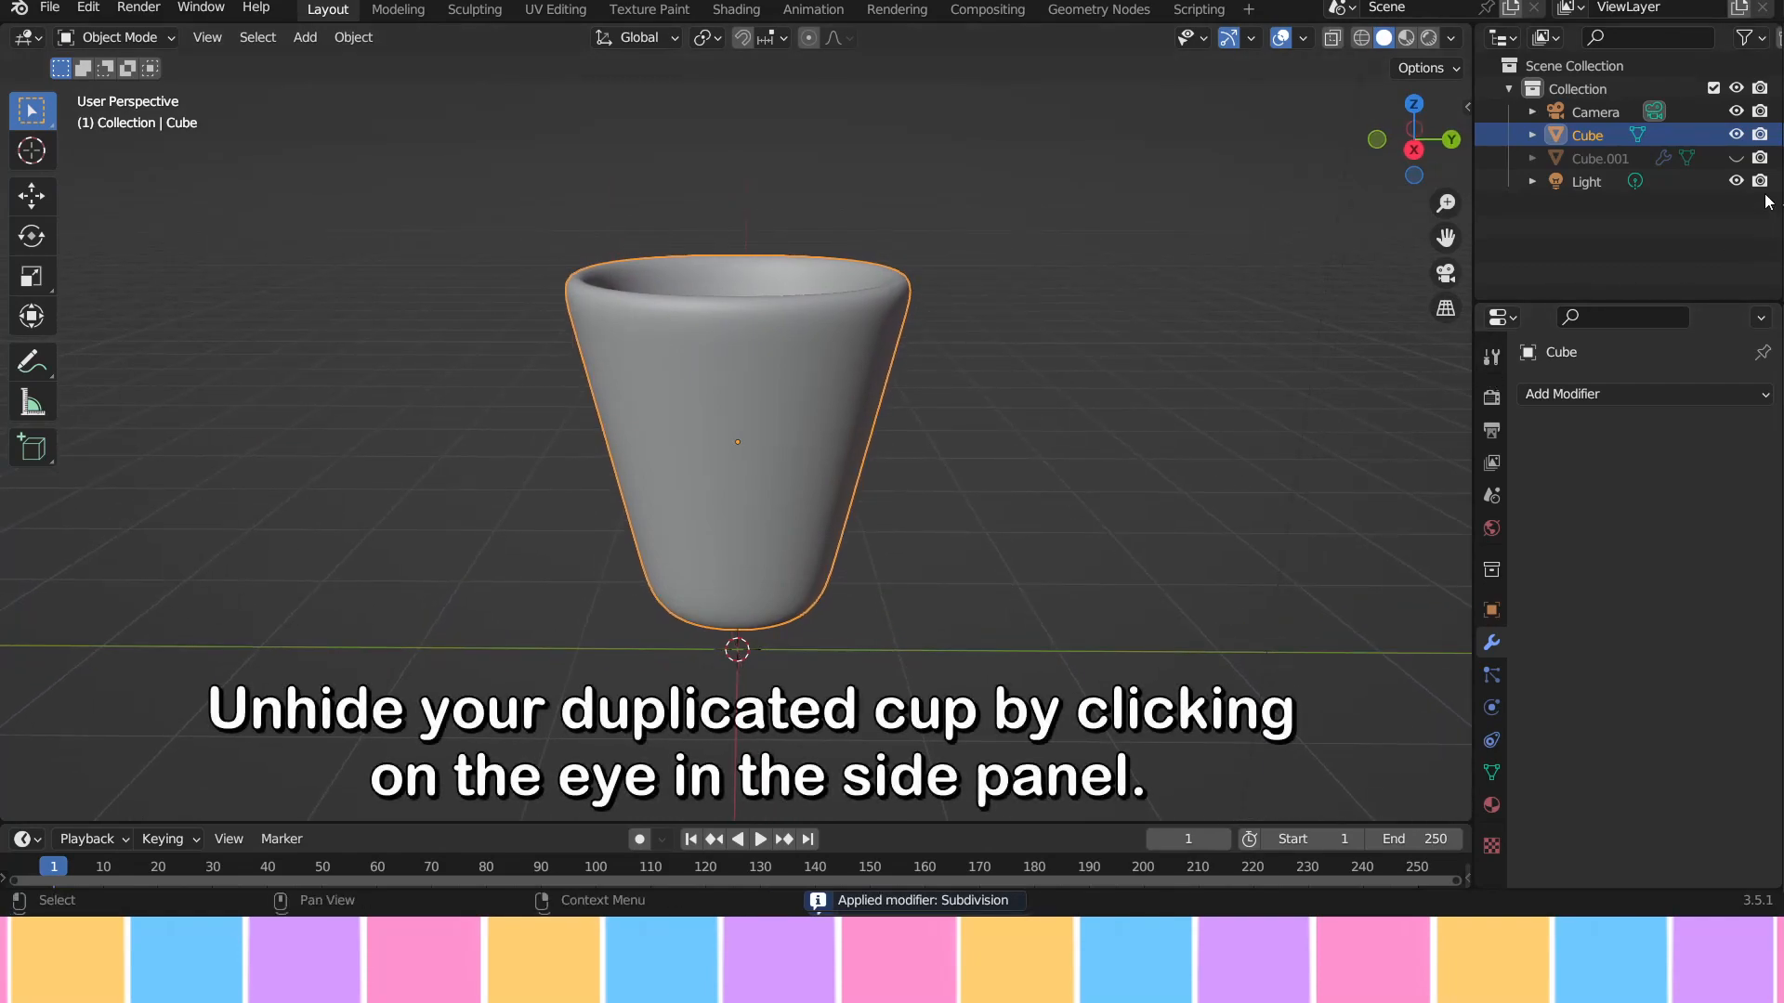
click(1736, 160)
Step: Scale the duplicated cup down uniformly so it fits inside the original, and shorten it along Z
middle_drag(1158, 320, 1182, 453)
click(914, 378)
key(s)
key(z)
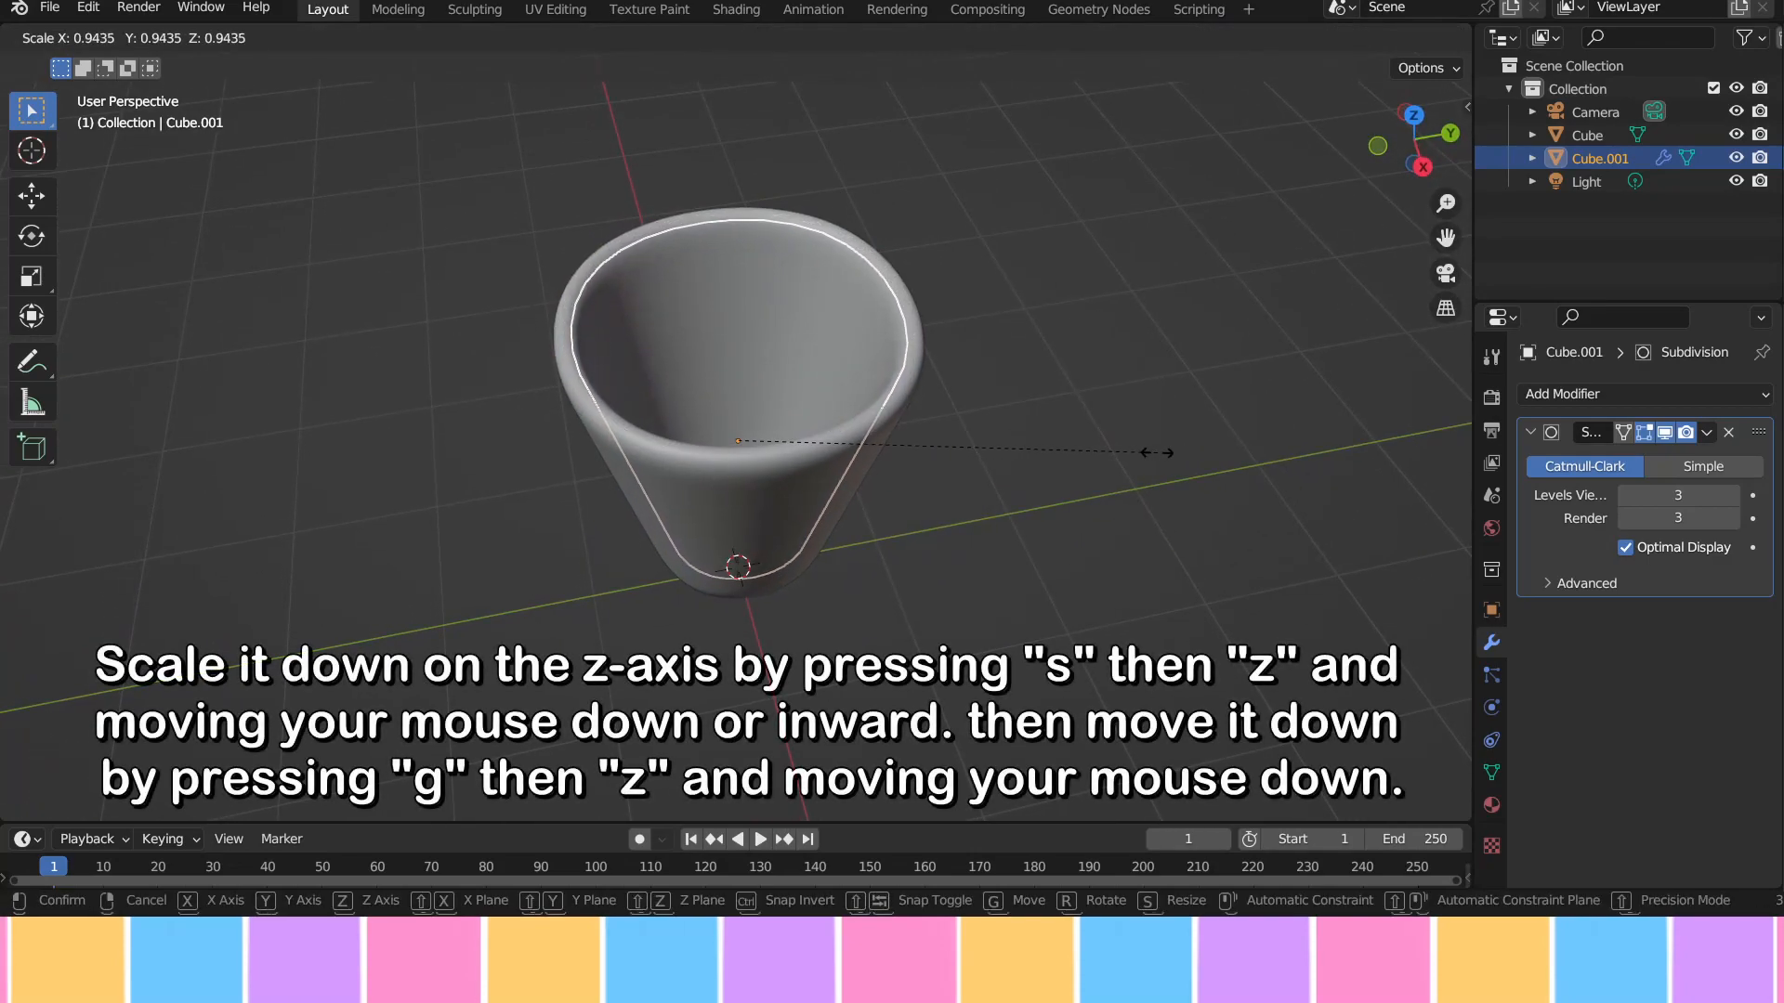
click(1158, 460)
key(s)
key(z)
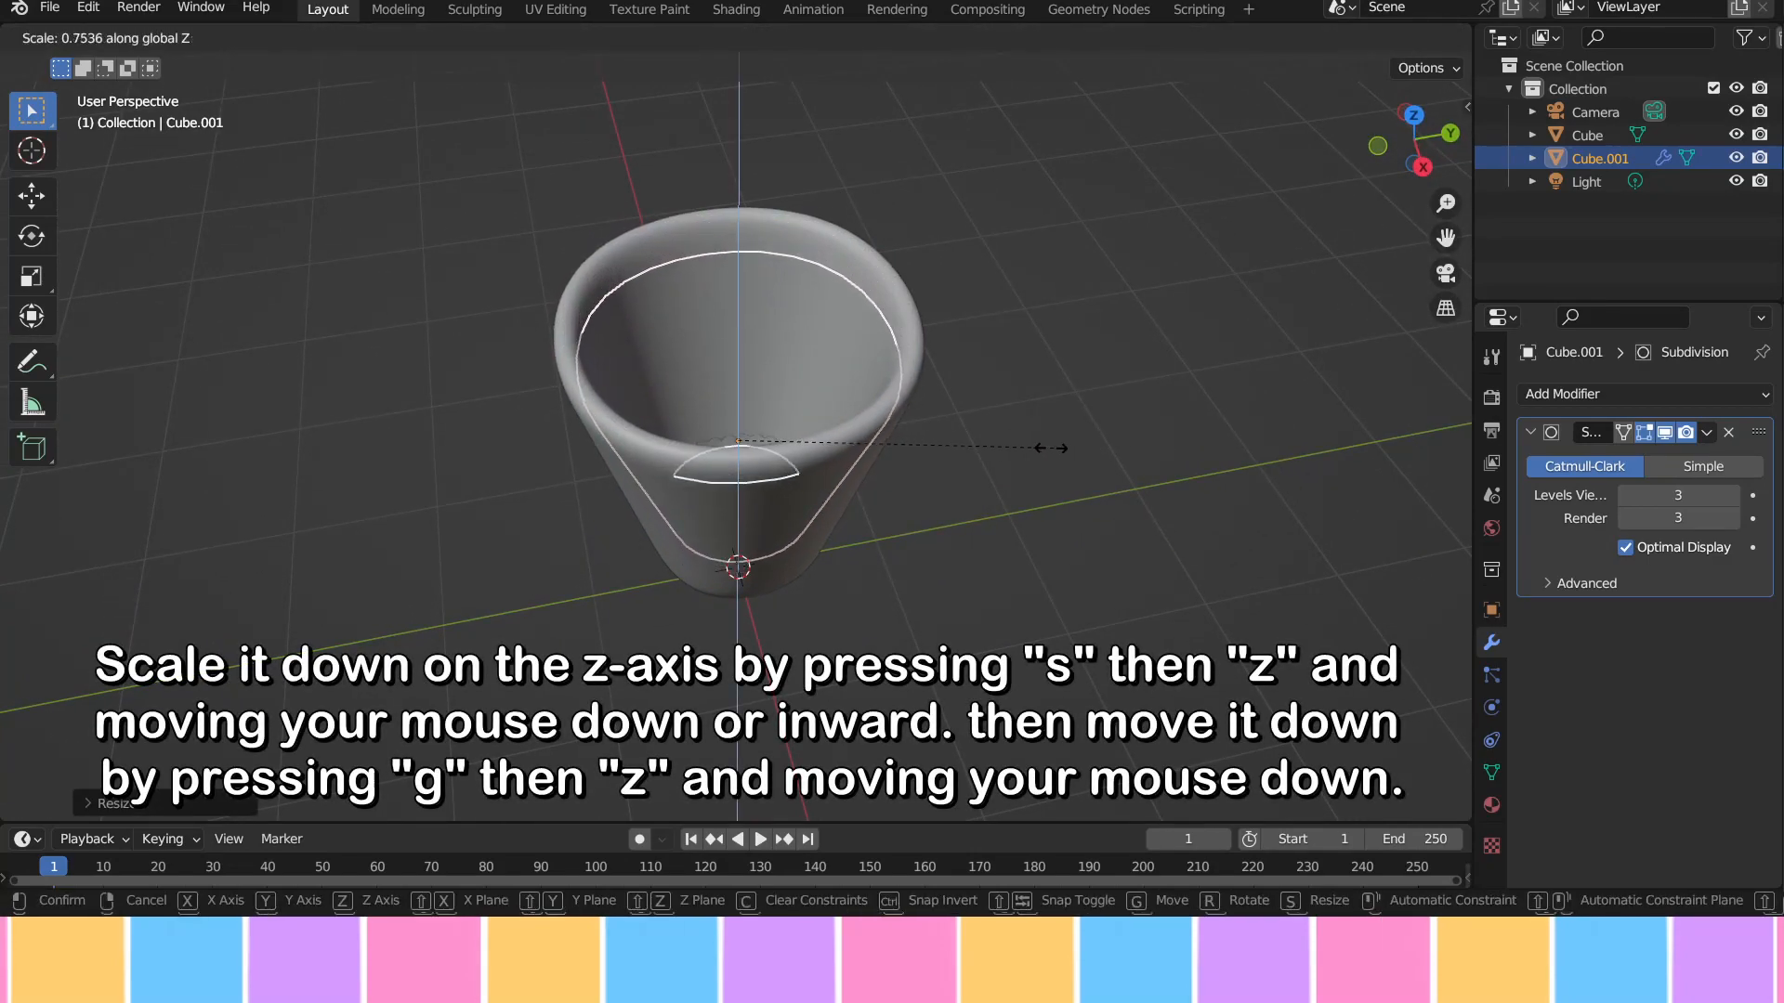
click(985, 469)
Step: Move the duplicate down along Z toward the bottom of the cup's interior
middle_drag(985, 475, 1029, 589)
key(g)
key(z)
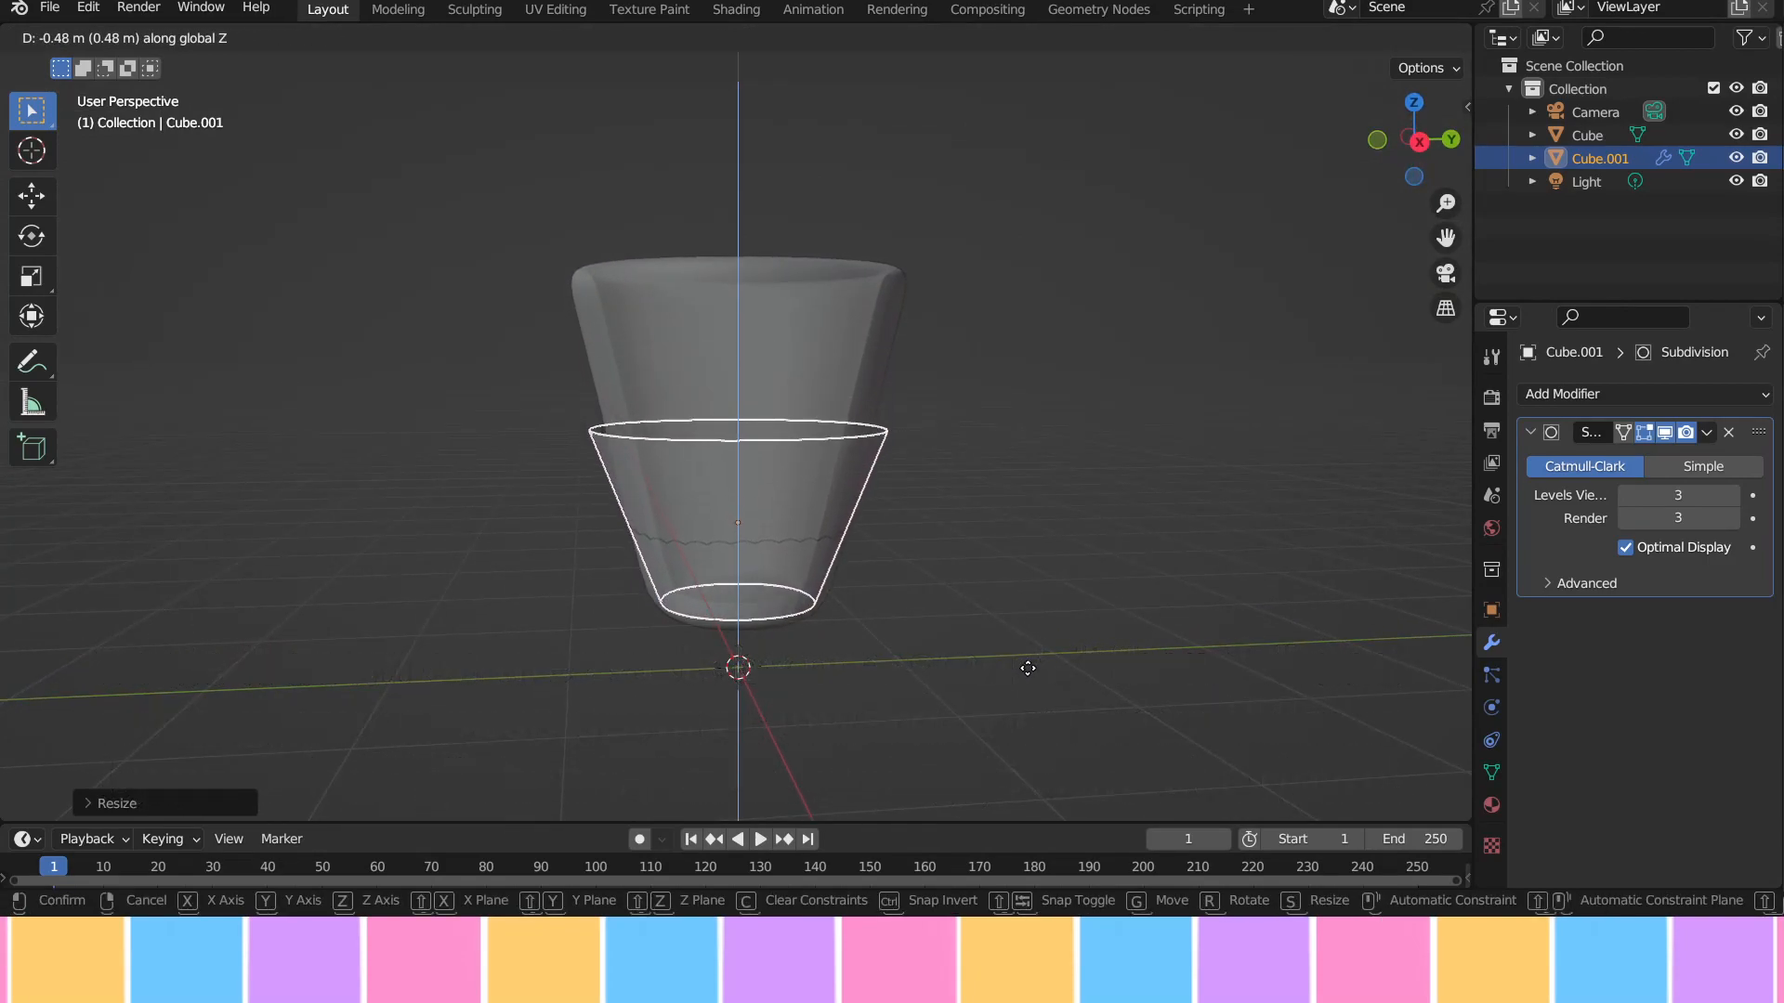
click(1048, 654)
Step: Scale the inner duplicate down and stretch it along Z, raising it so its base sits above the cup's bottom
key(s)
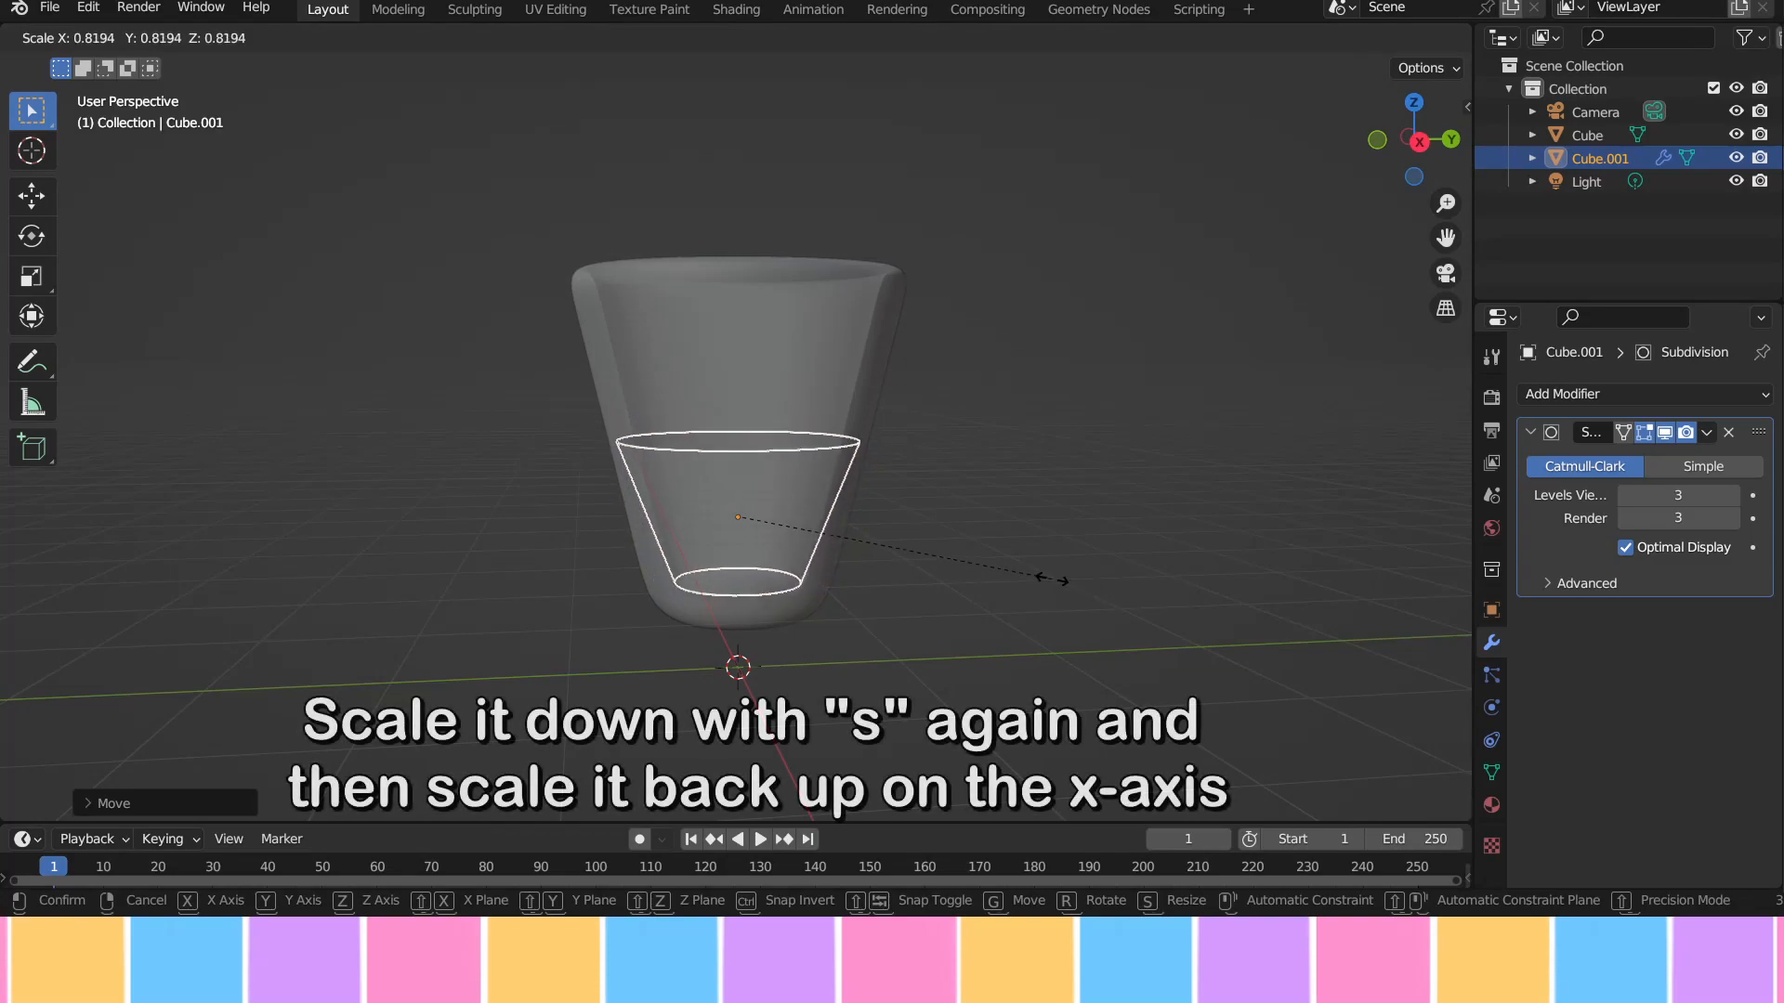
key(z)
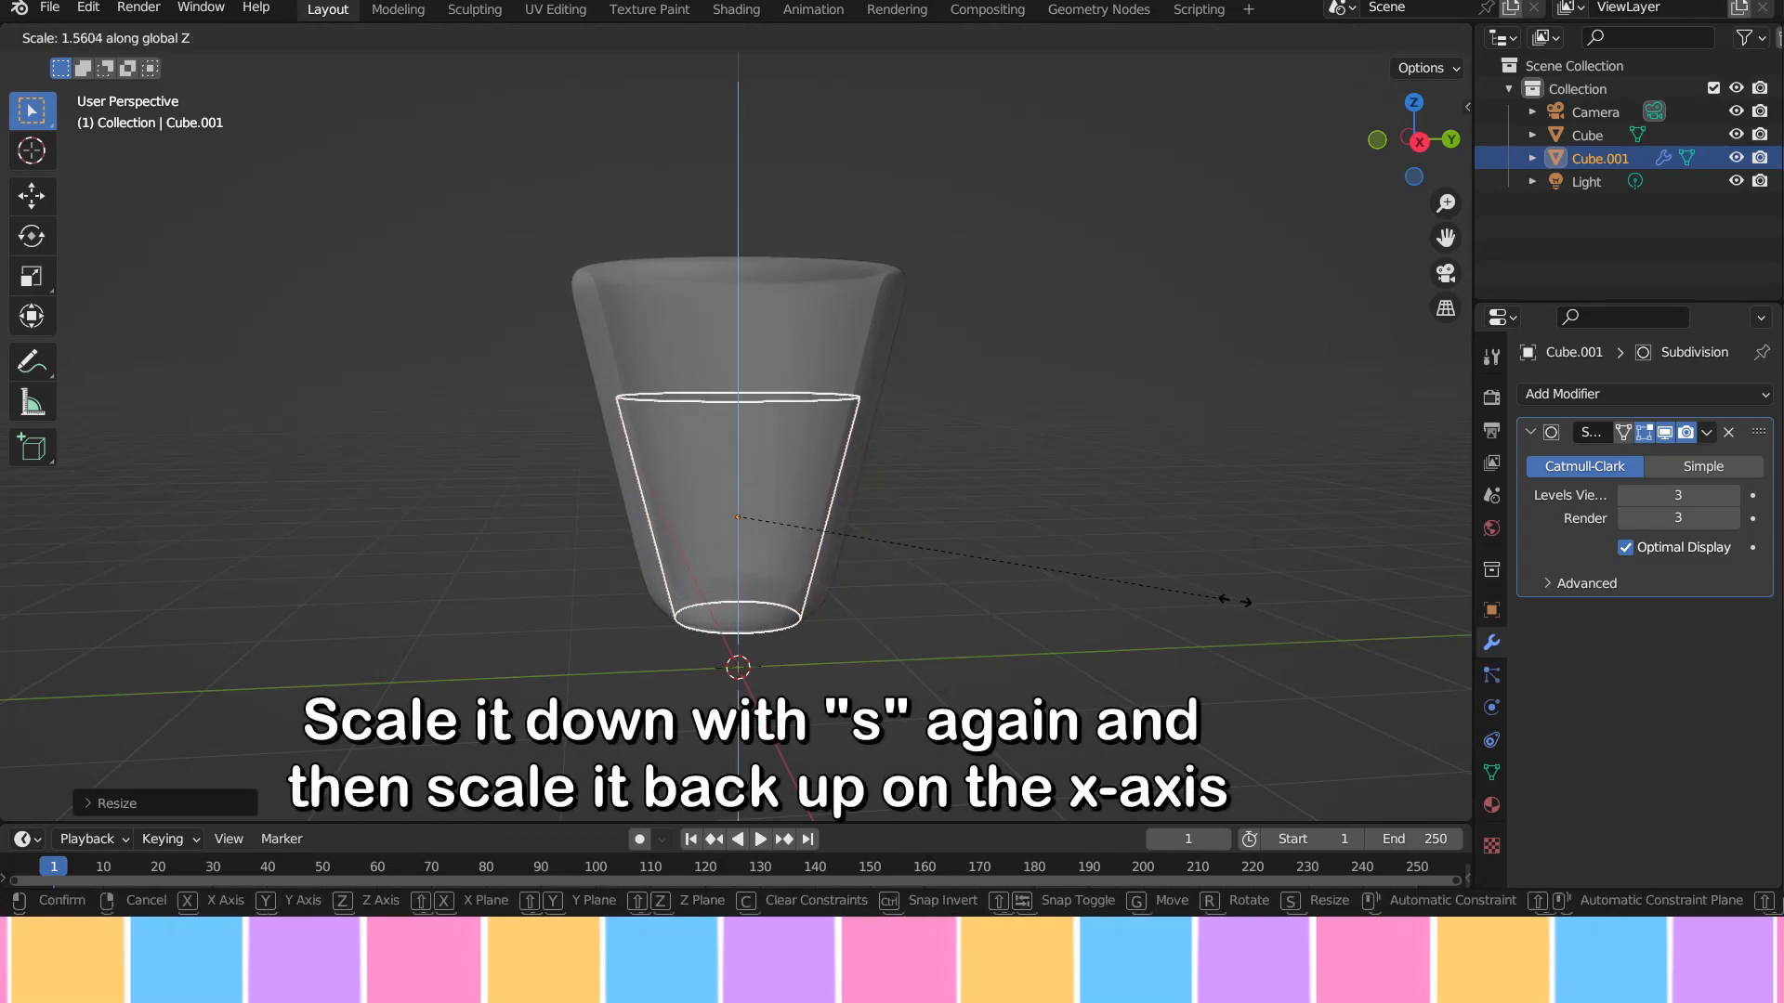
click(1309, 605)
key(g)
key(z)
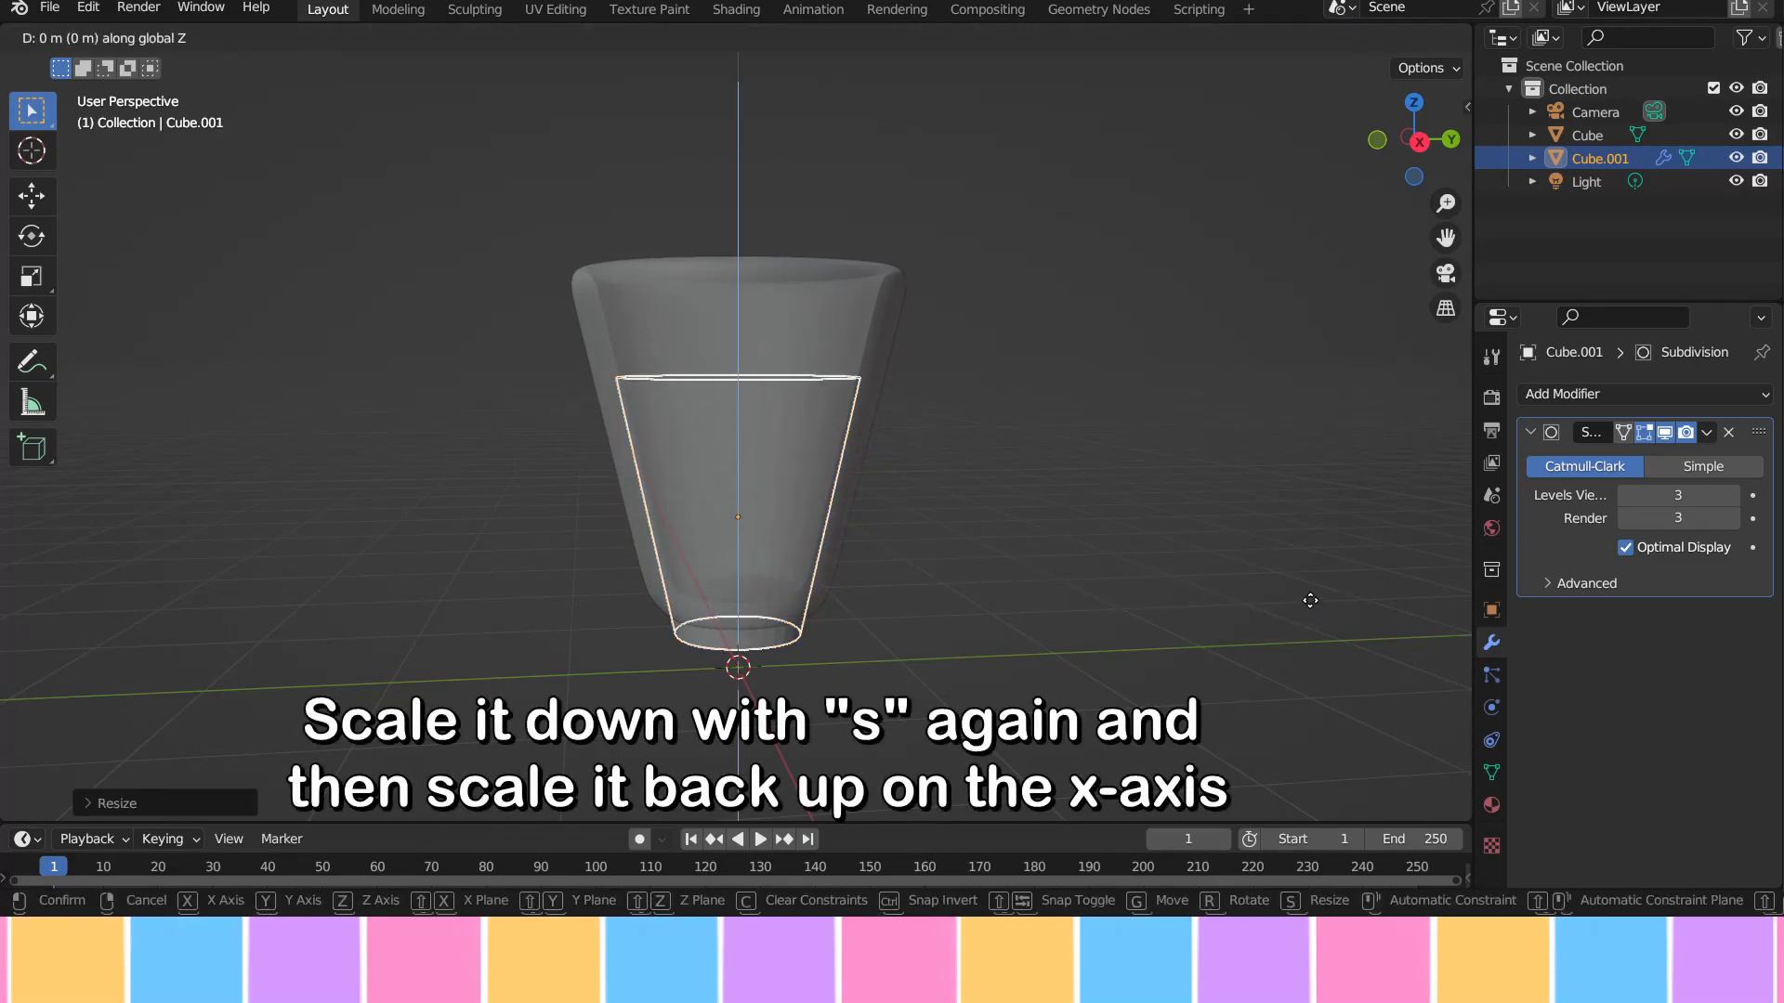
click(1254, 543)
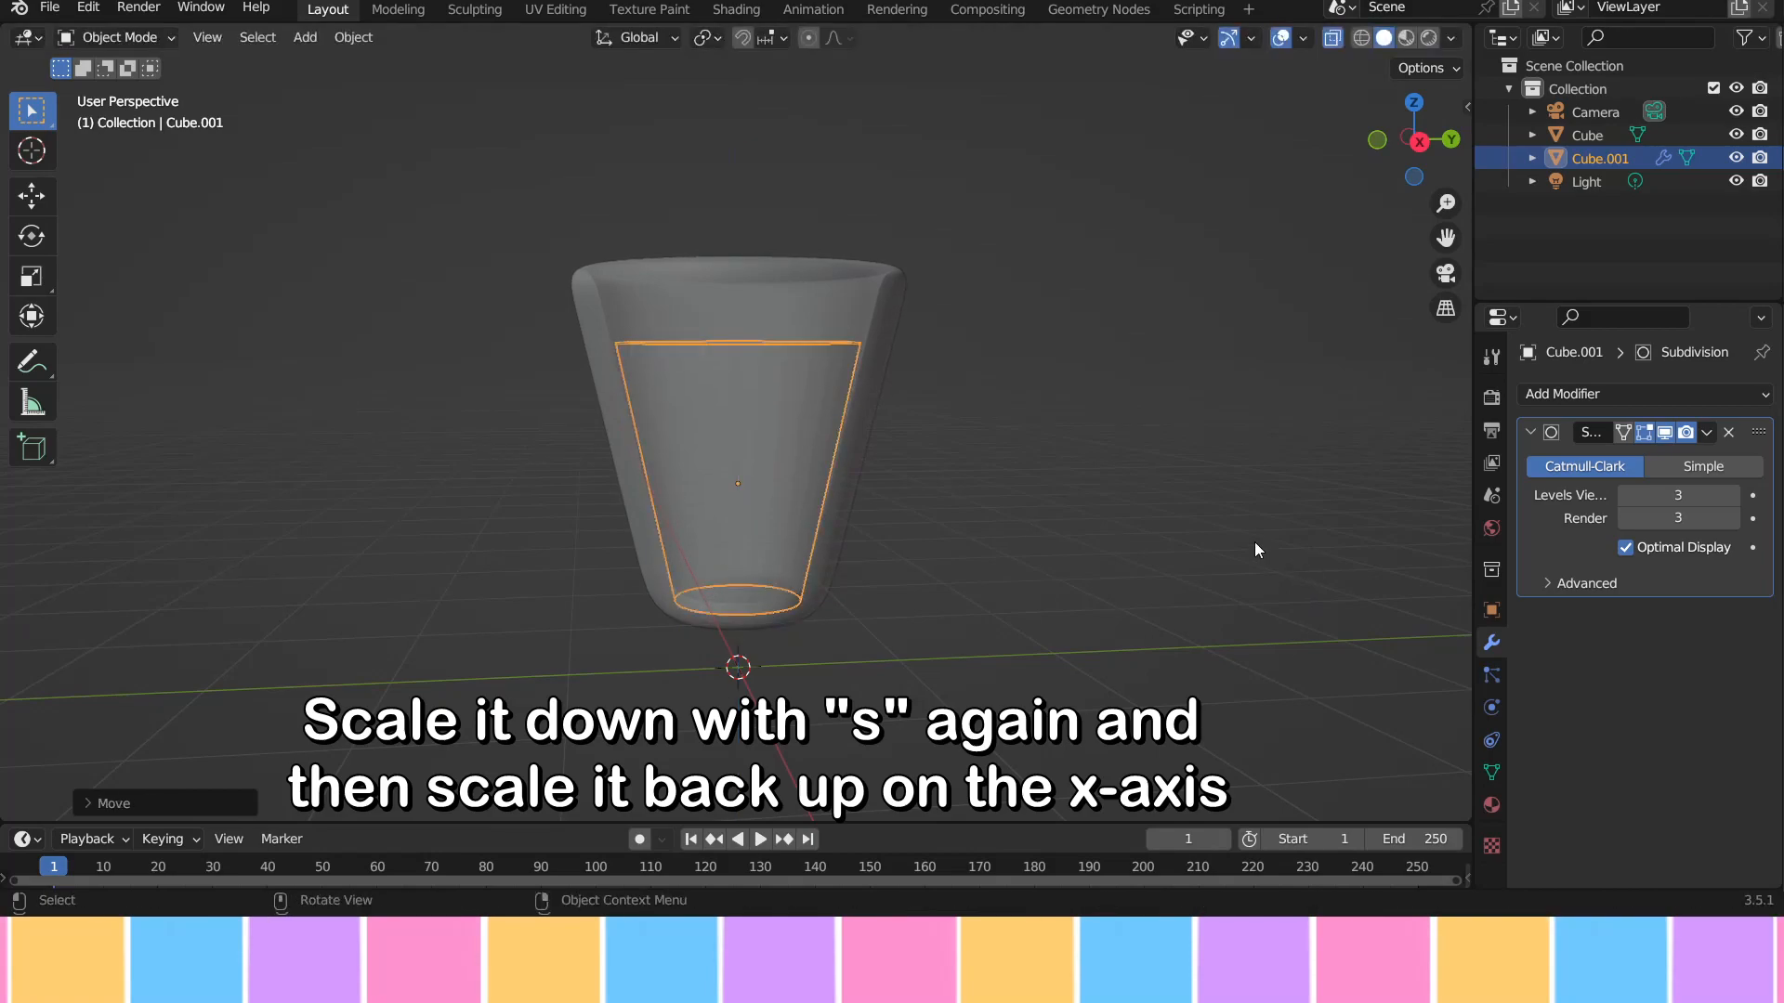
Step: Enlarge the inner duplicate slightly and raise it about 0.055 m along Z
key(s)
click(1297, 556)
key(g)
key(z)
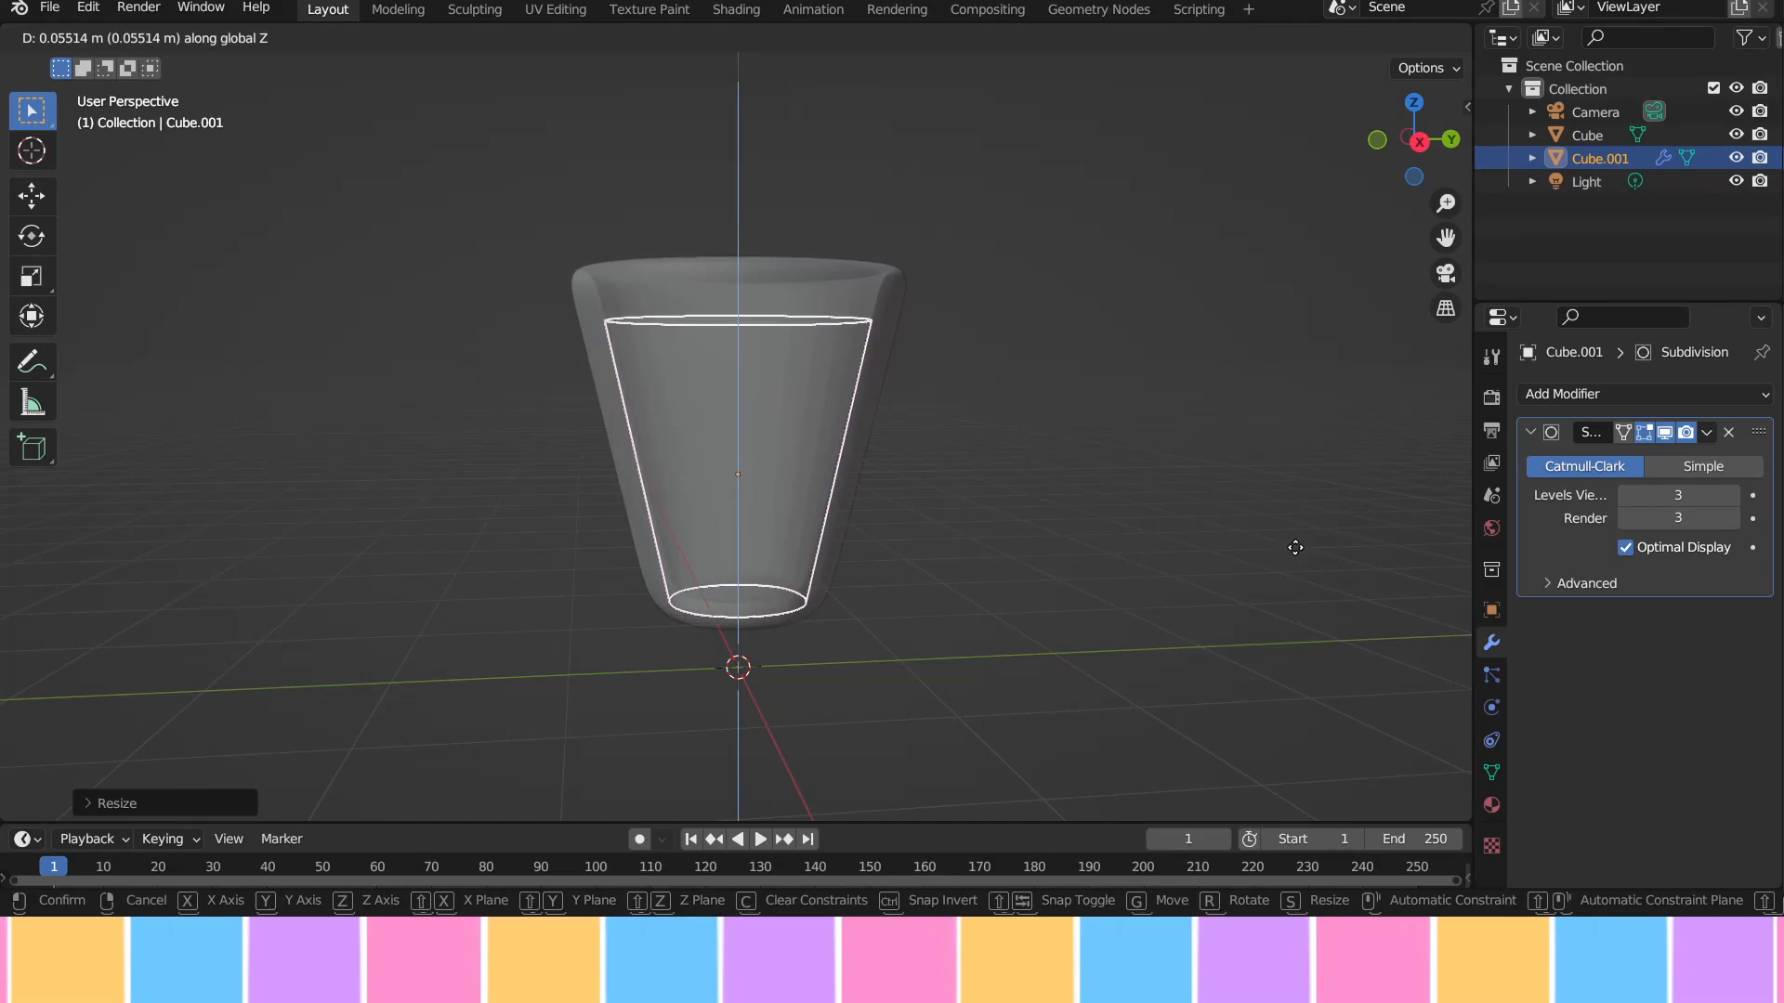
click(1296, 545)
Step: Select only the inner duplicate, enter Edit Mode, and fill its entire mesh with faces
middle_drag(1296, 543, 921, 449)
key(a)
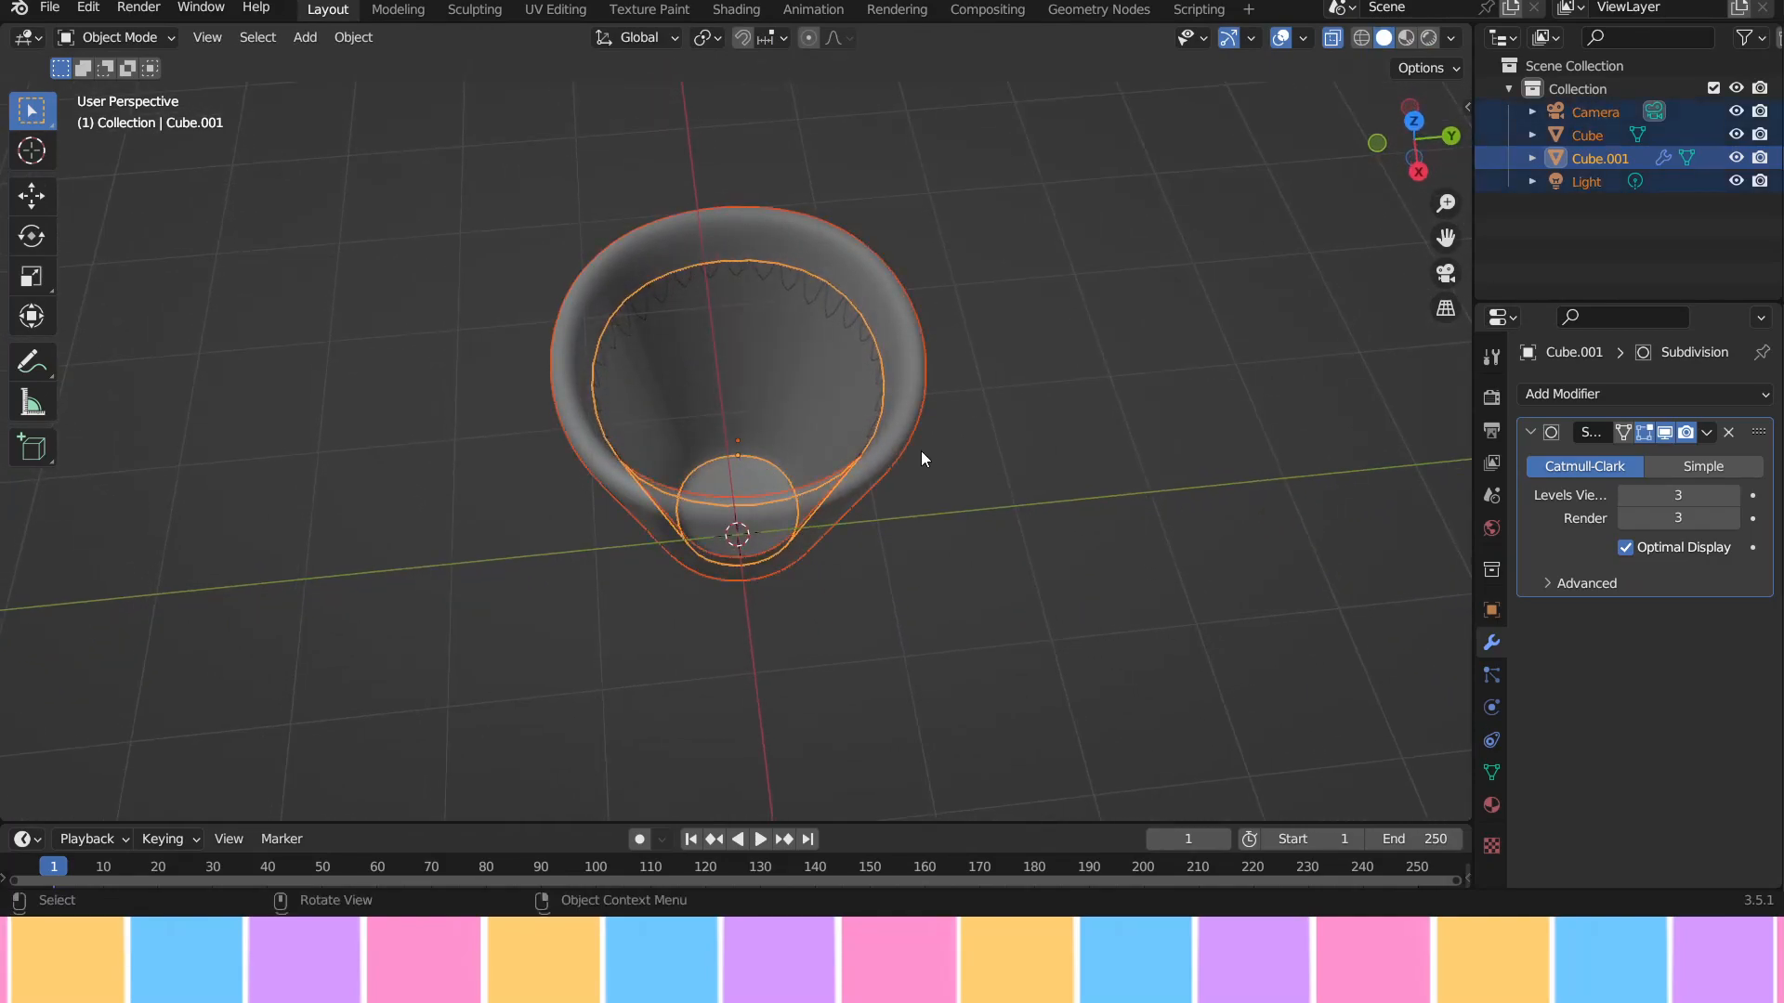
click(1082, 461)
click(850, 349)
click(816, 333)
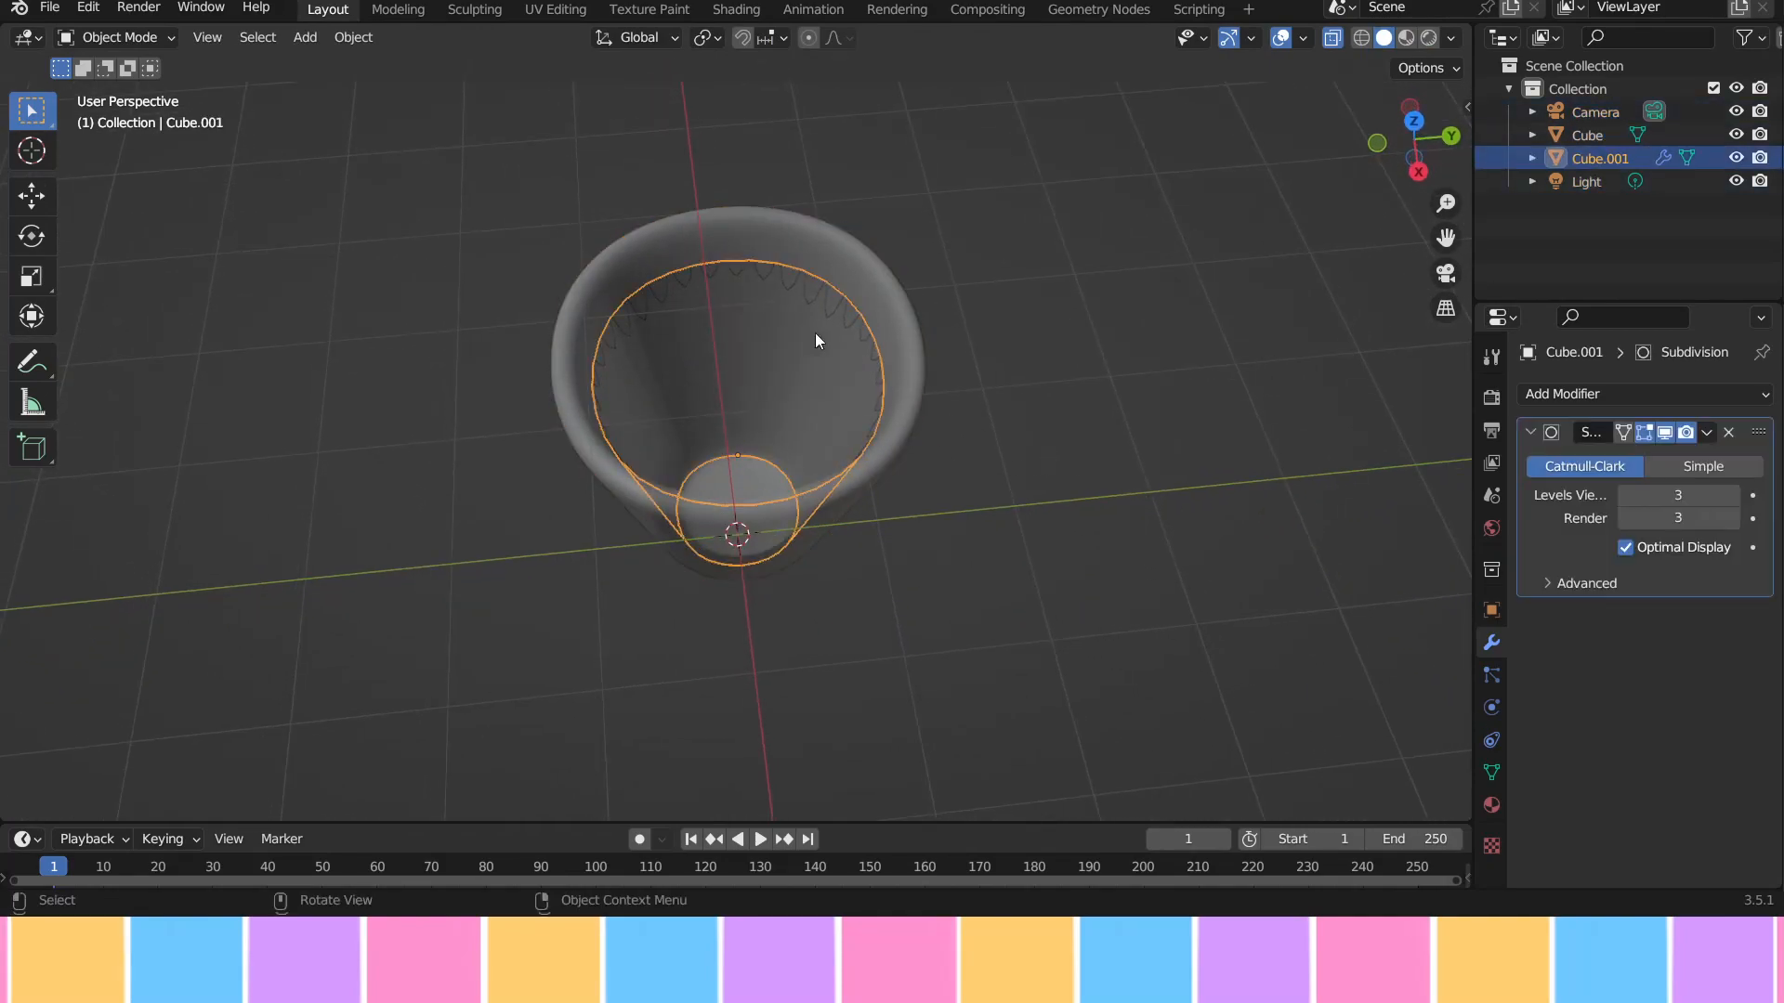
click(119, 38)
click(119, 89)
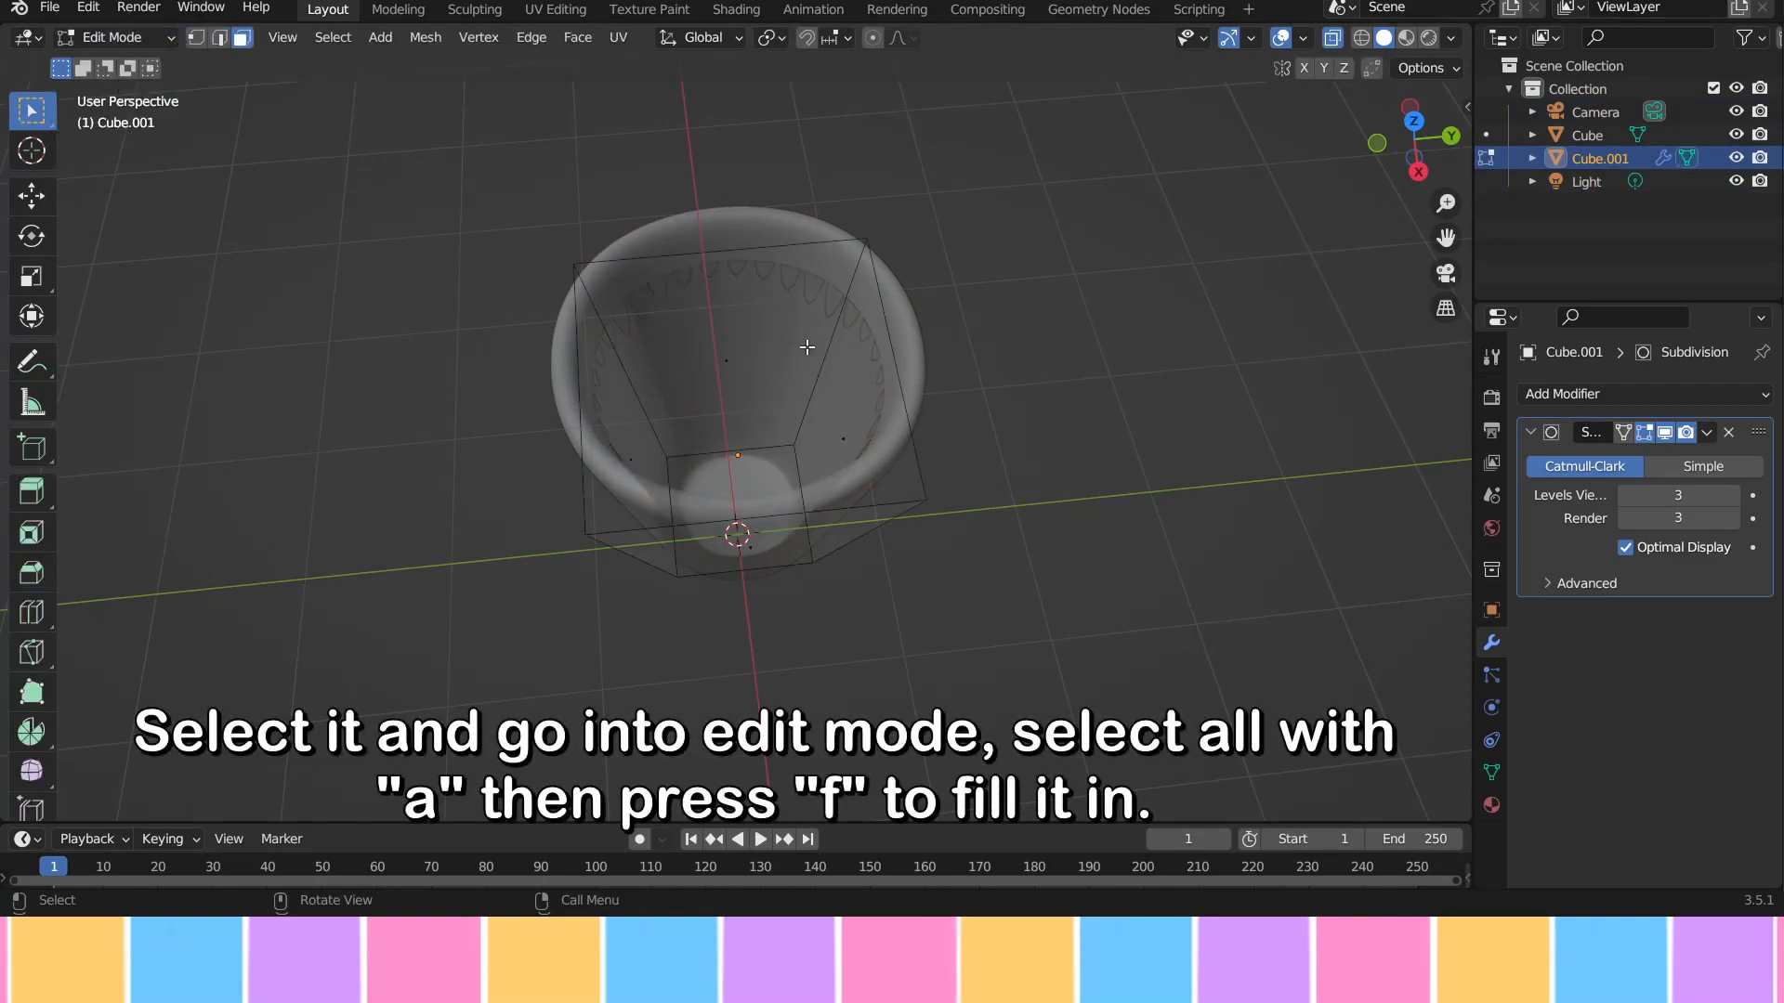
key(a)
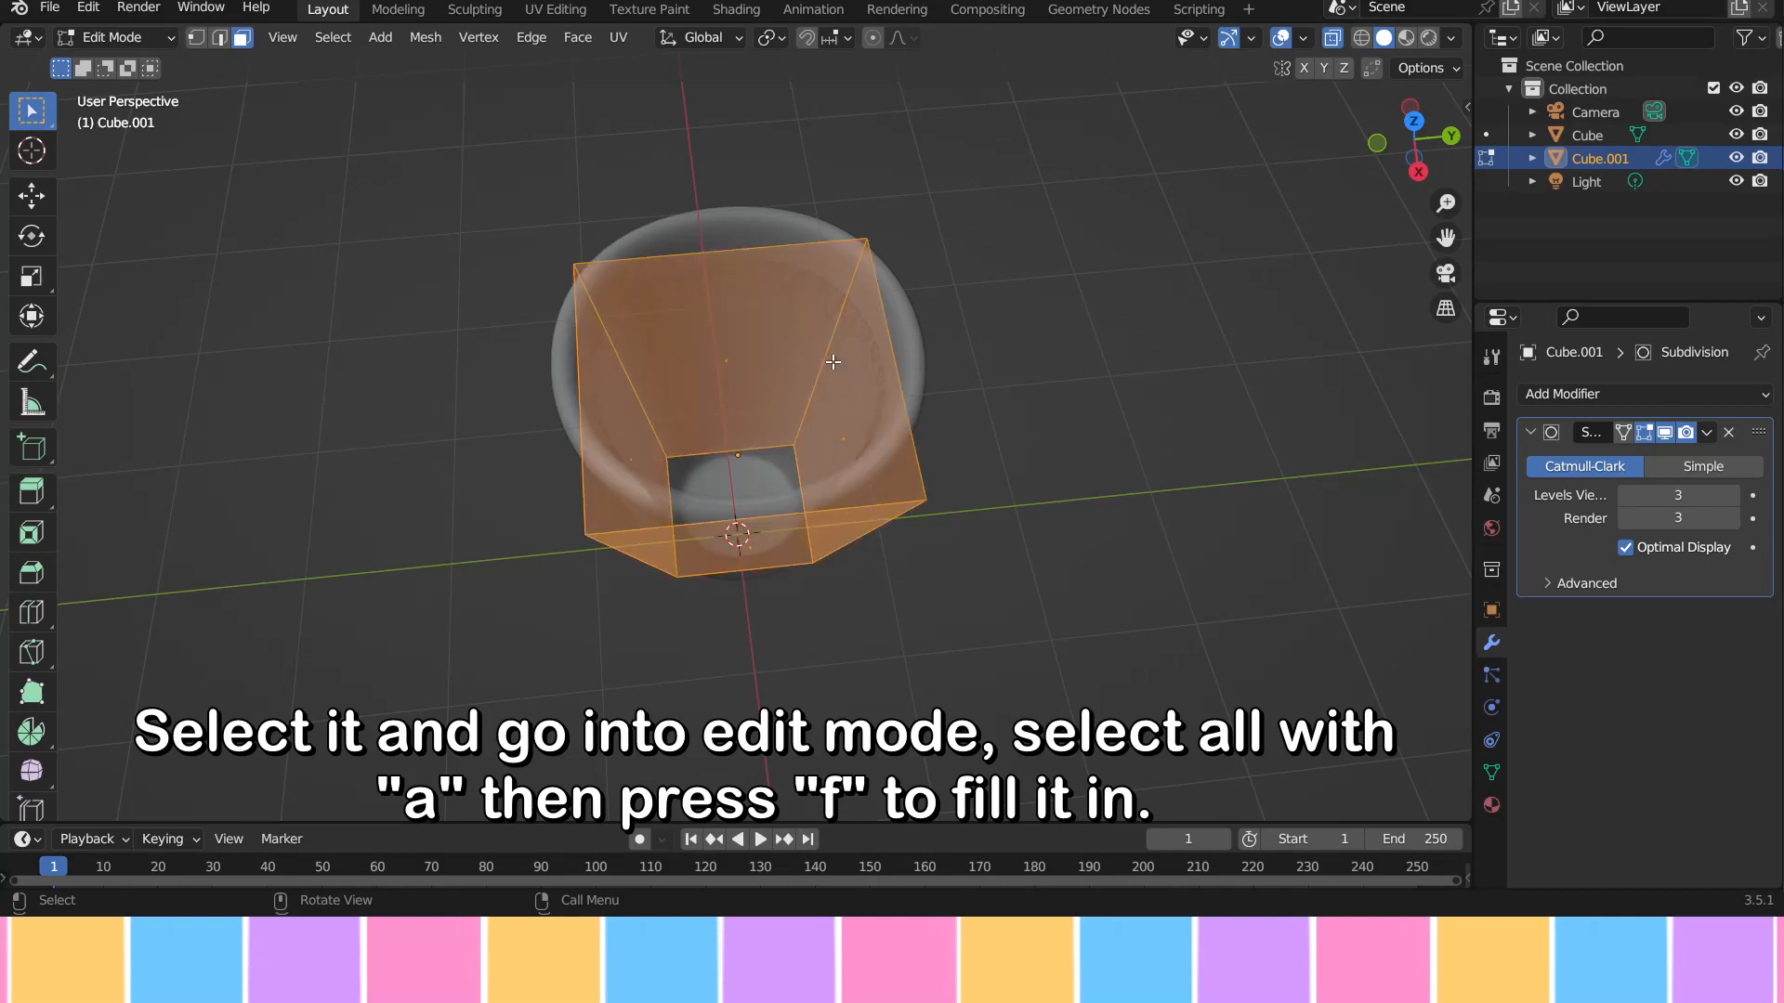
key(f)
key(alt+a)
Step: Add two horizontal loop cuts to the inner mesh, one slid up near its top edge and one down near its base
middle_drag(832, 363, 1022, 288)
key(ctrl+r)
click(822, 494)
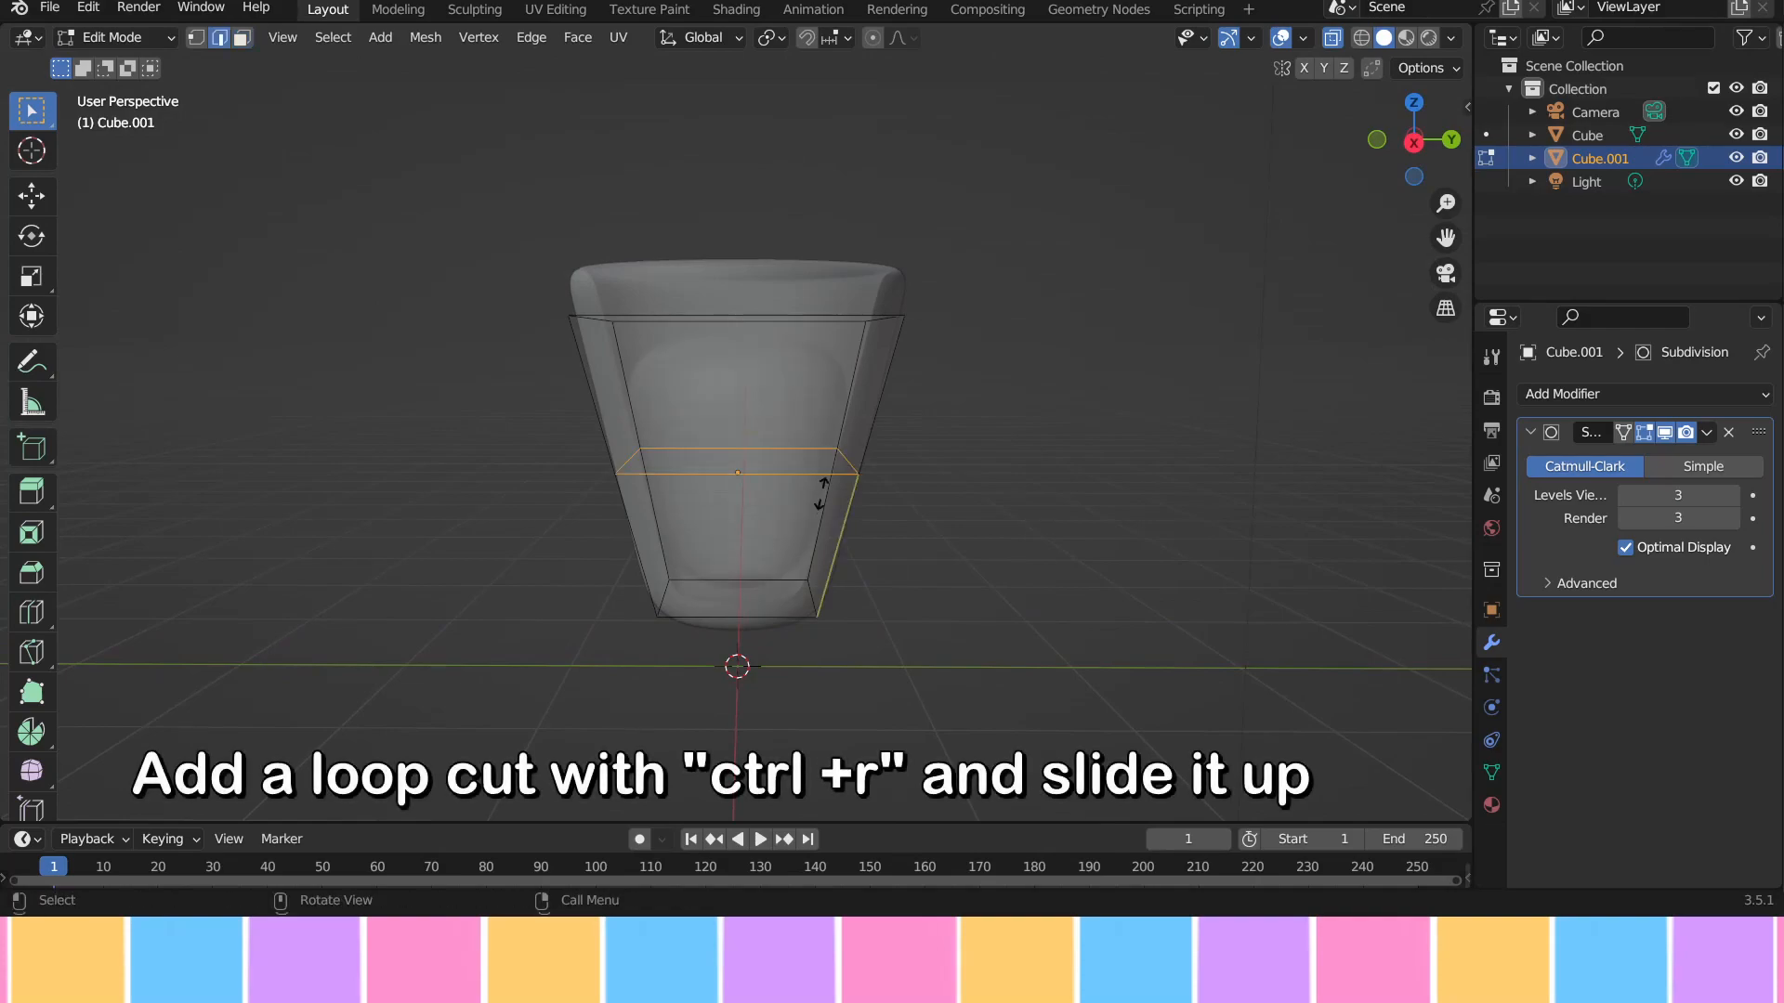
click(816, 368)
key(ctrl+r)
click(806, 413)
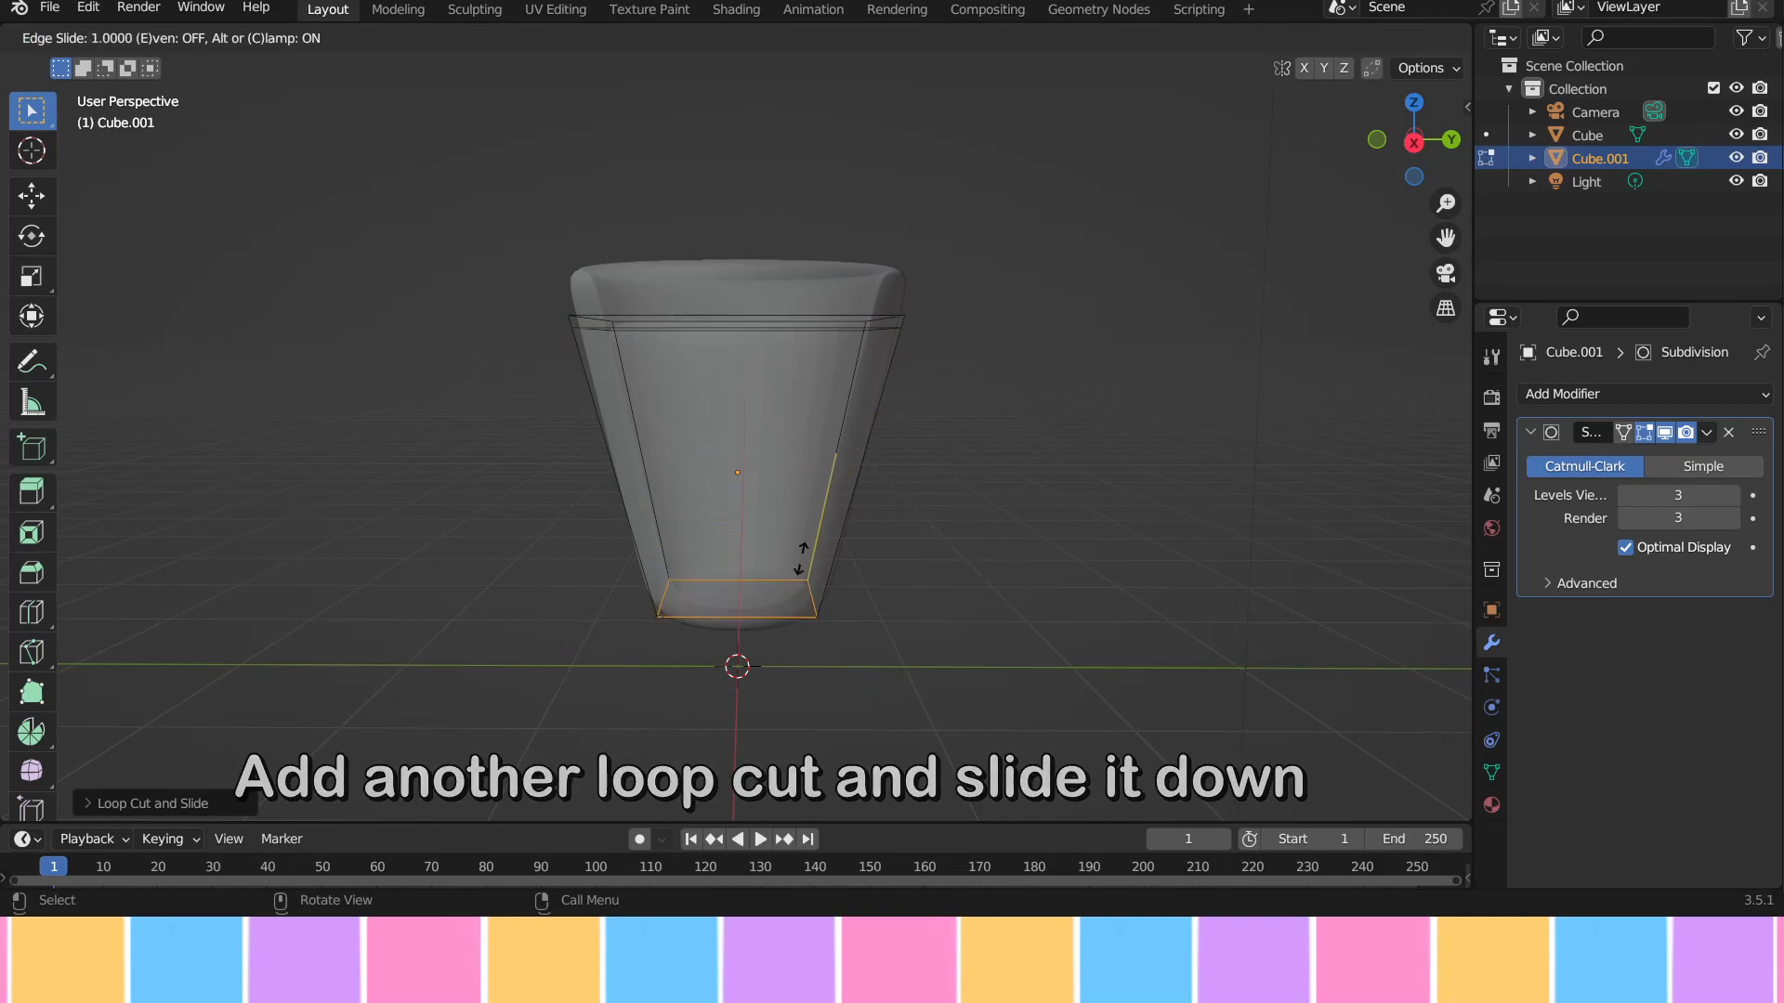
click(805, 544)
Step: Select all the top vertices of the inner mesh and scale them up by about 1.11 to reach slightly into the cup wall
middle_drag(954, 489, 951, 601)
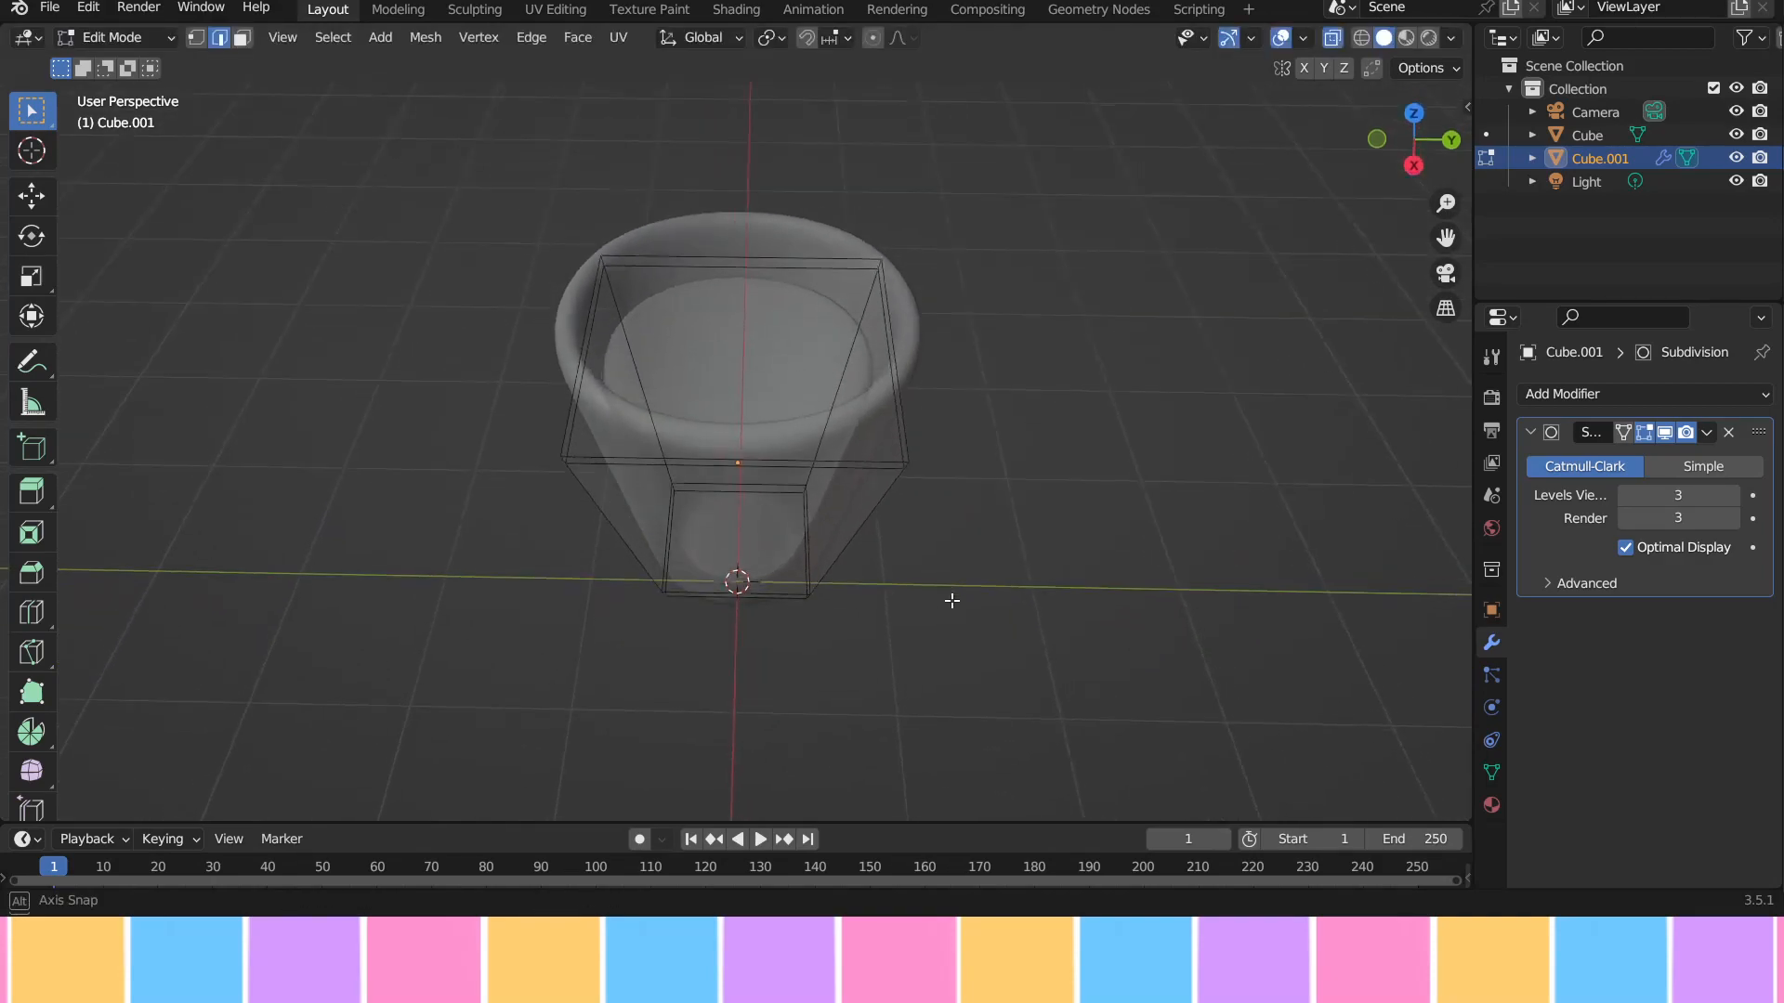
middle_drag(312, 80, 362, 147)
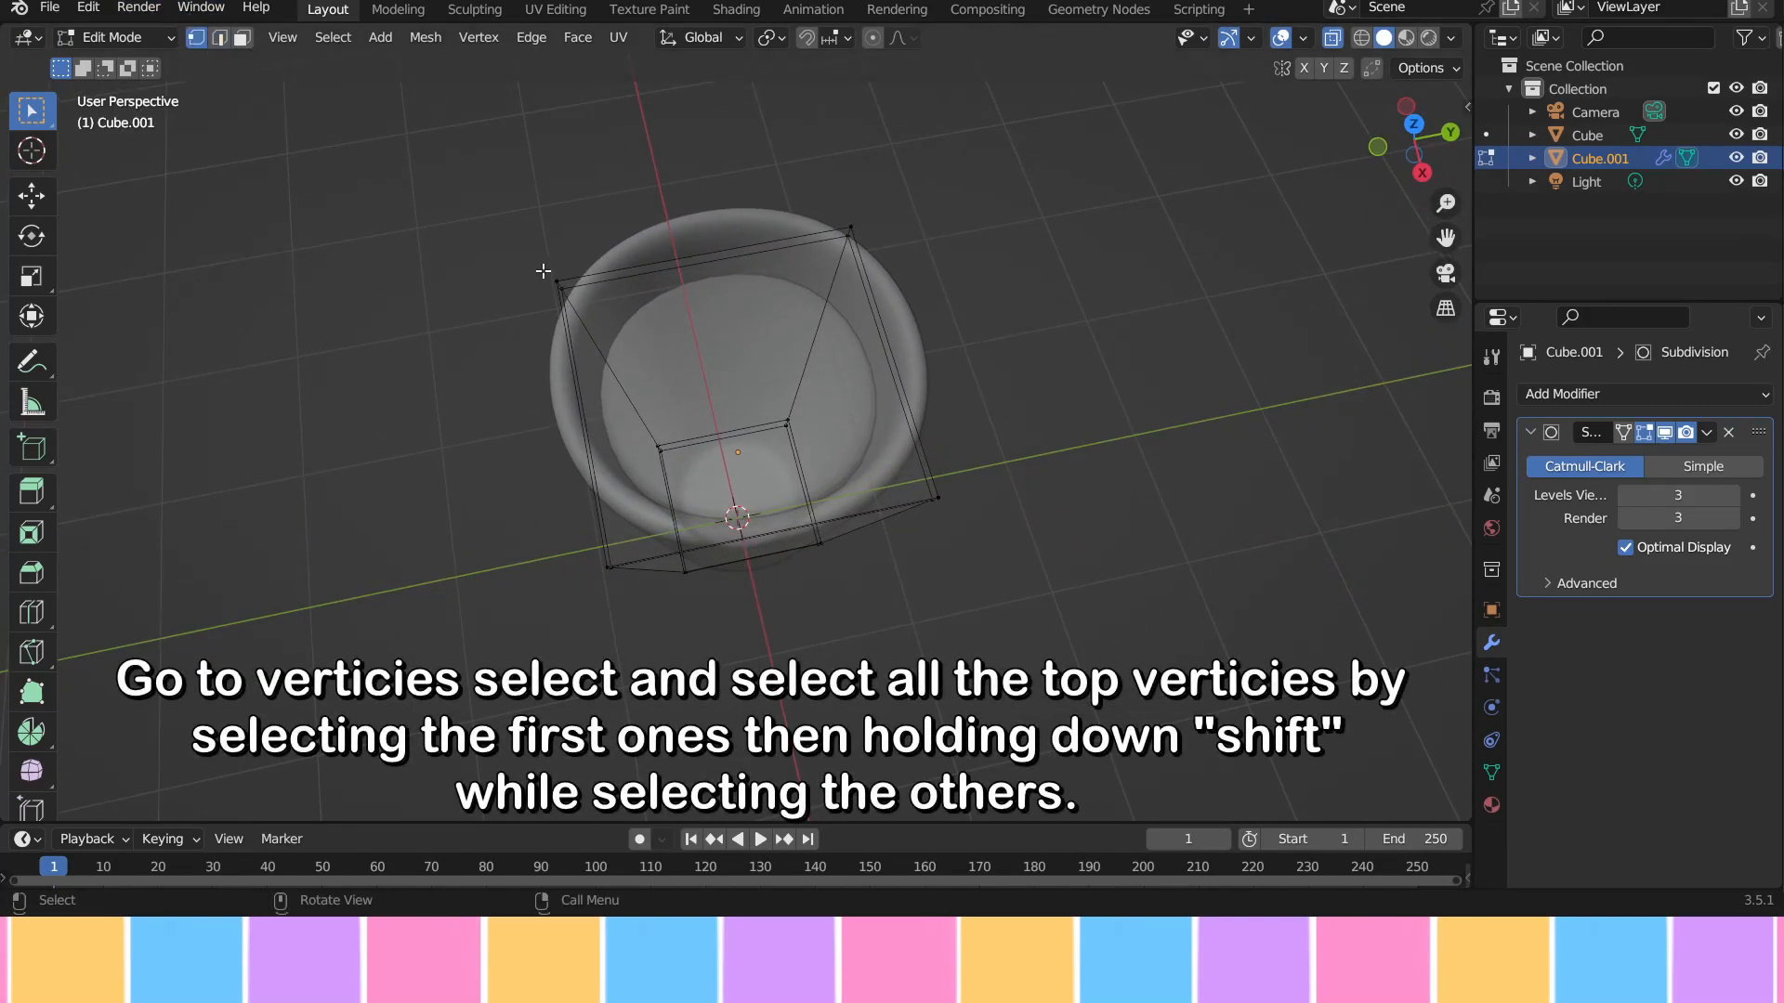
drag(488, 214, 571, 295)
shift+drag(830, 233, 894, 278)
shift+drag(948, 514, 898, 477)
shift+click(602, 565)
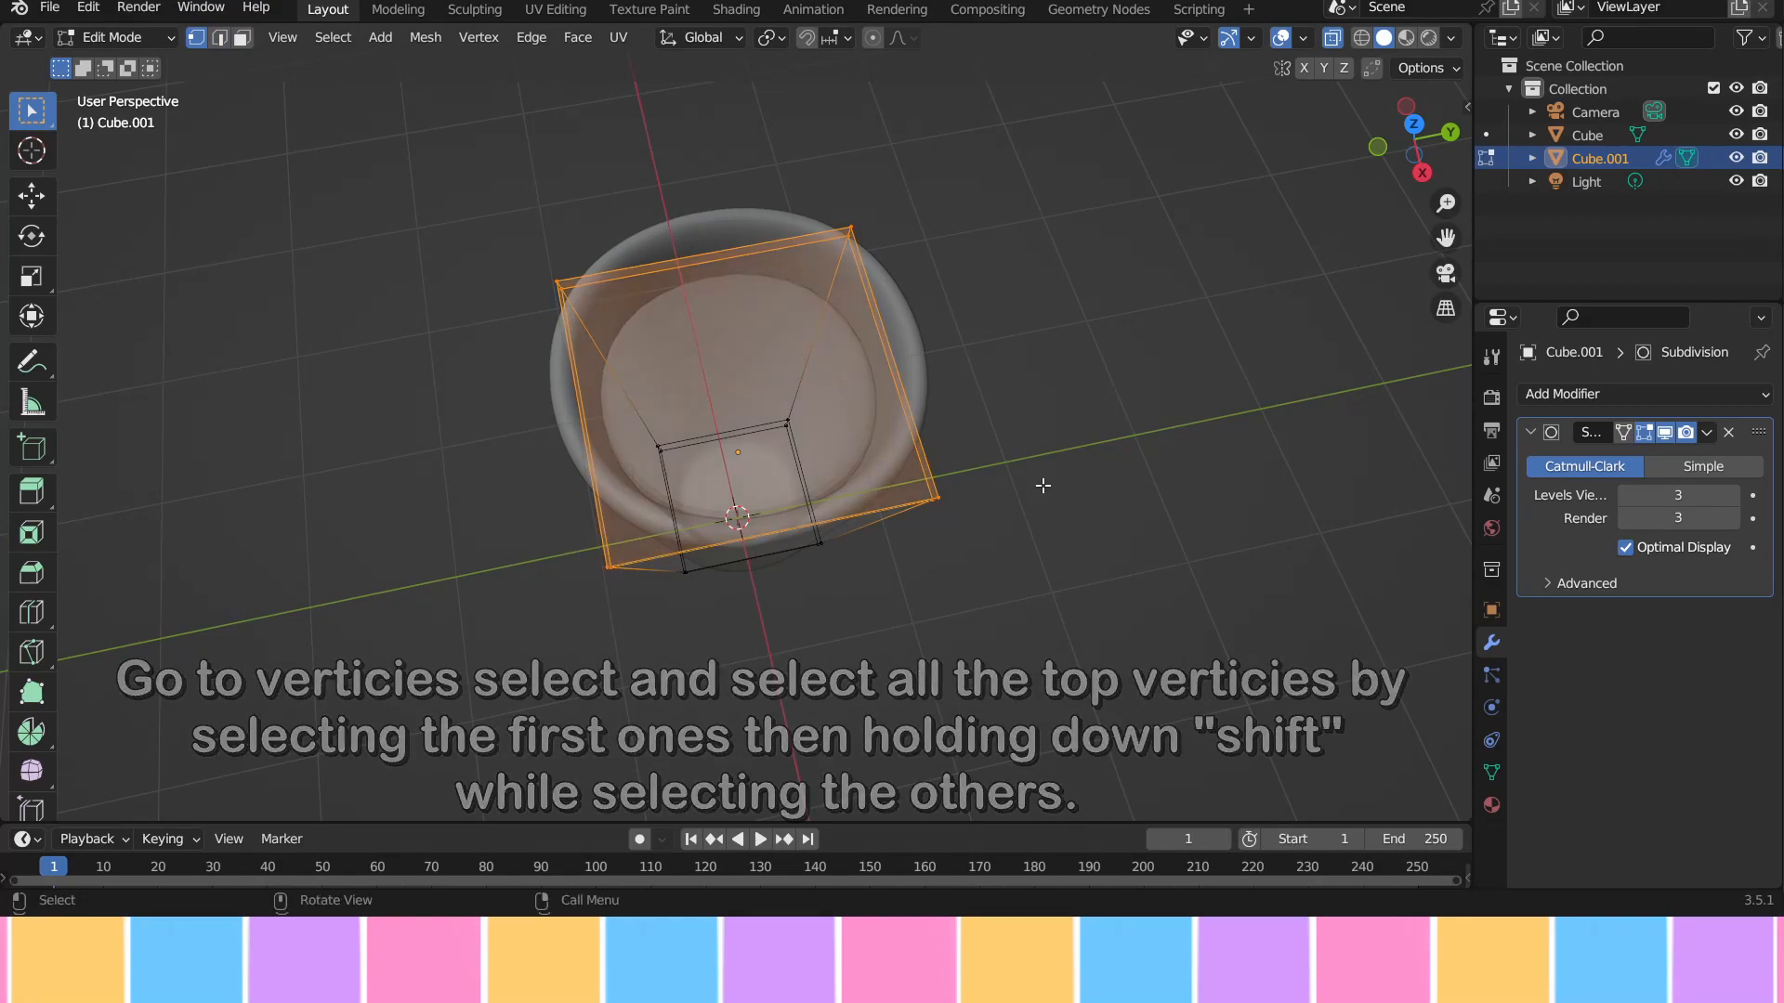
key(s)
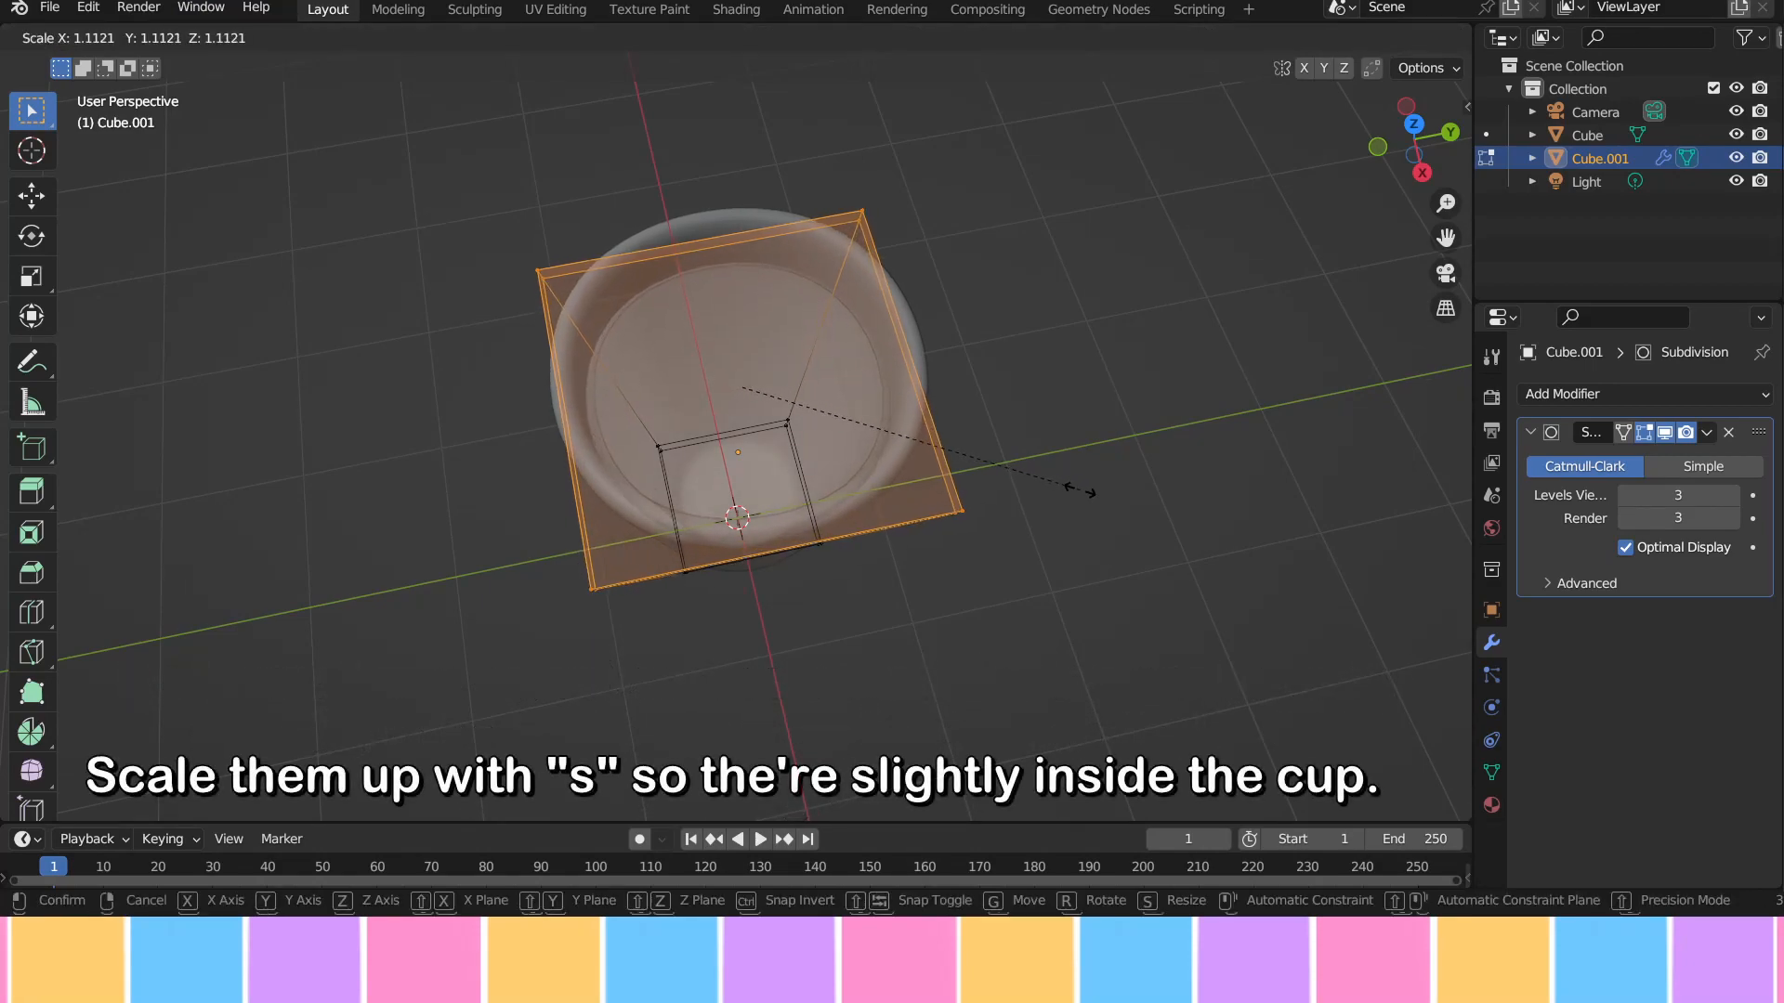
click(1082, 490)
Step: Return to Object Mode and apply Shade Smooth to the inner mesh
middle_drag(405, 332, 387, 302)
click(113, 45)
click(135, 67)
middle_drag(884, 439, 743, 394)
click(743, 382)
right_click(743, 383)
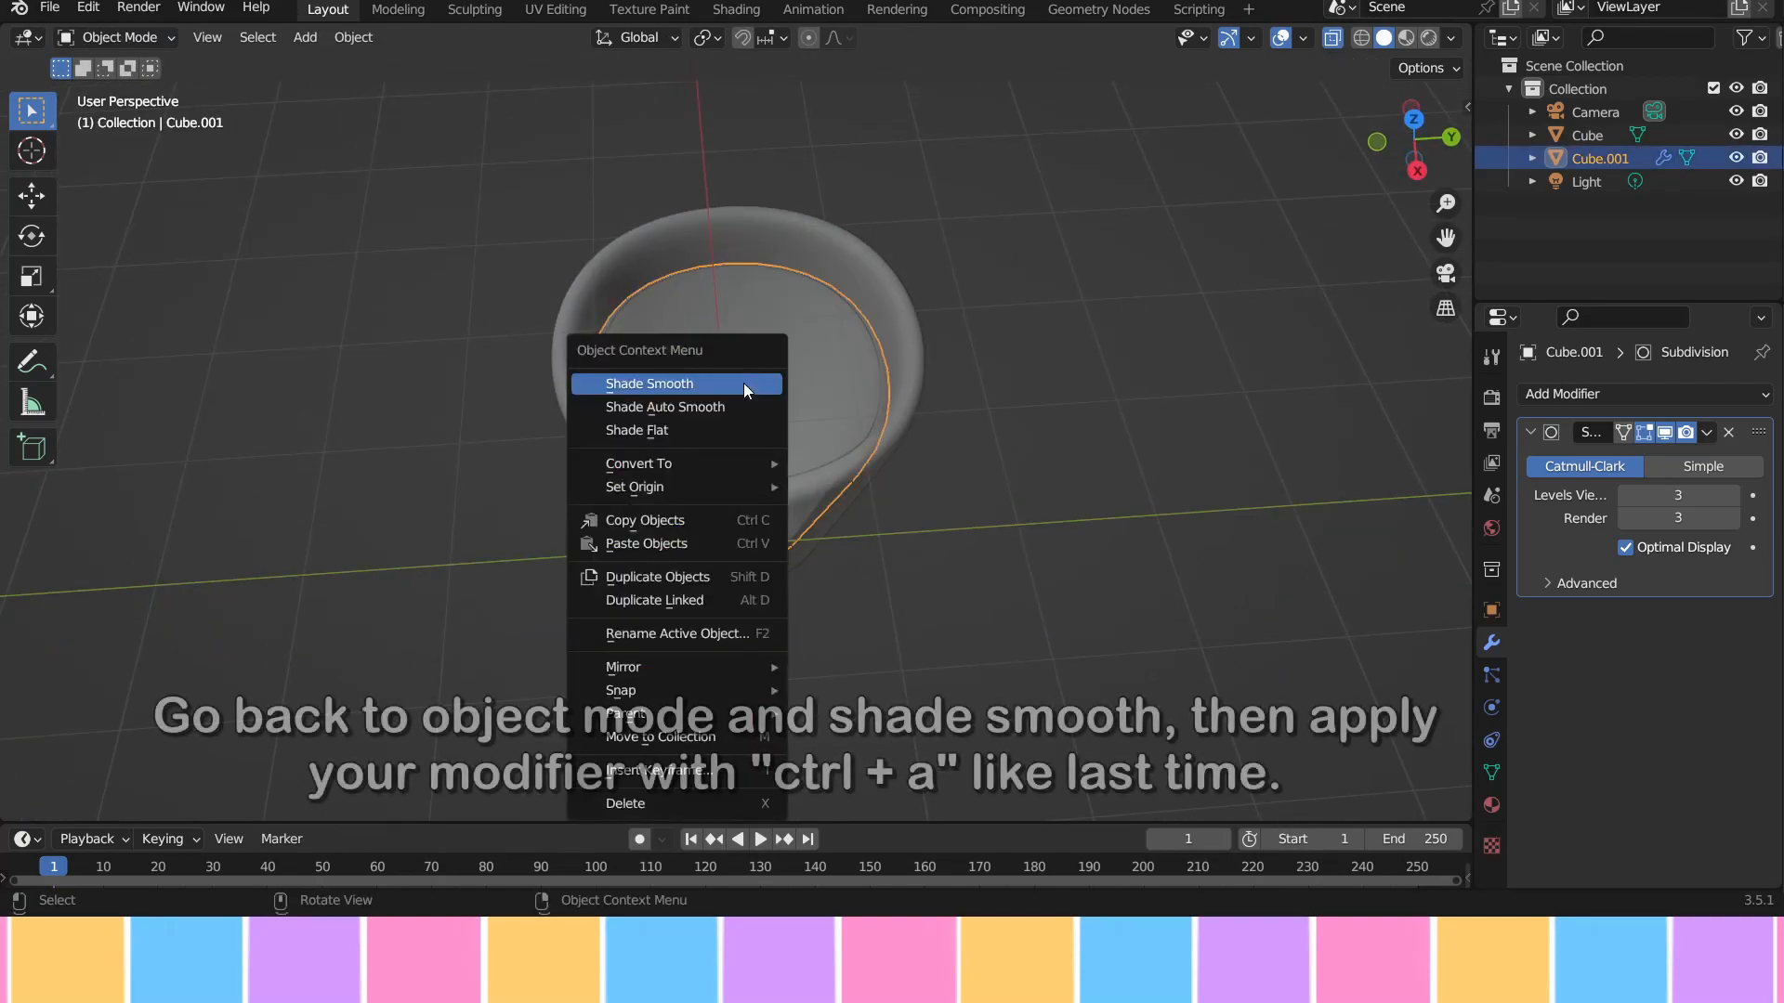
click(743, 382)
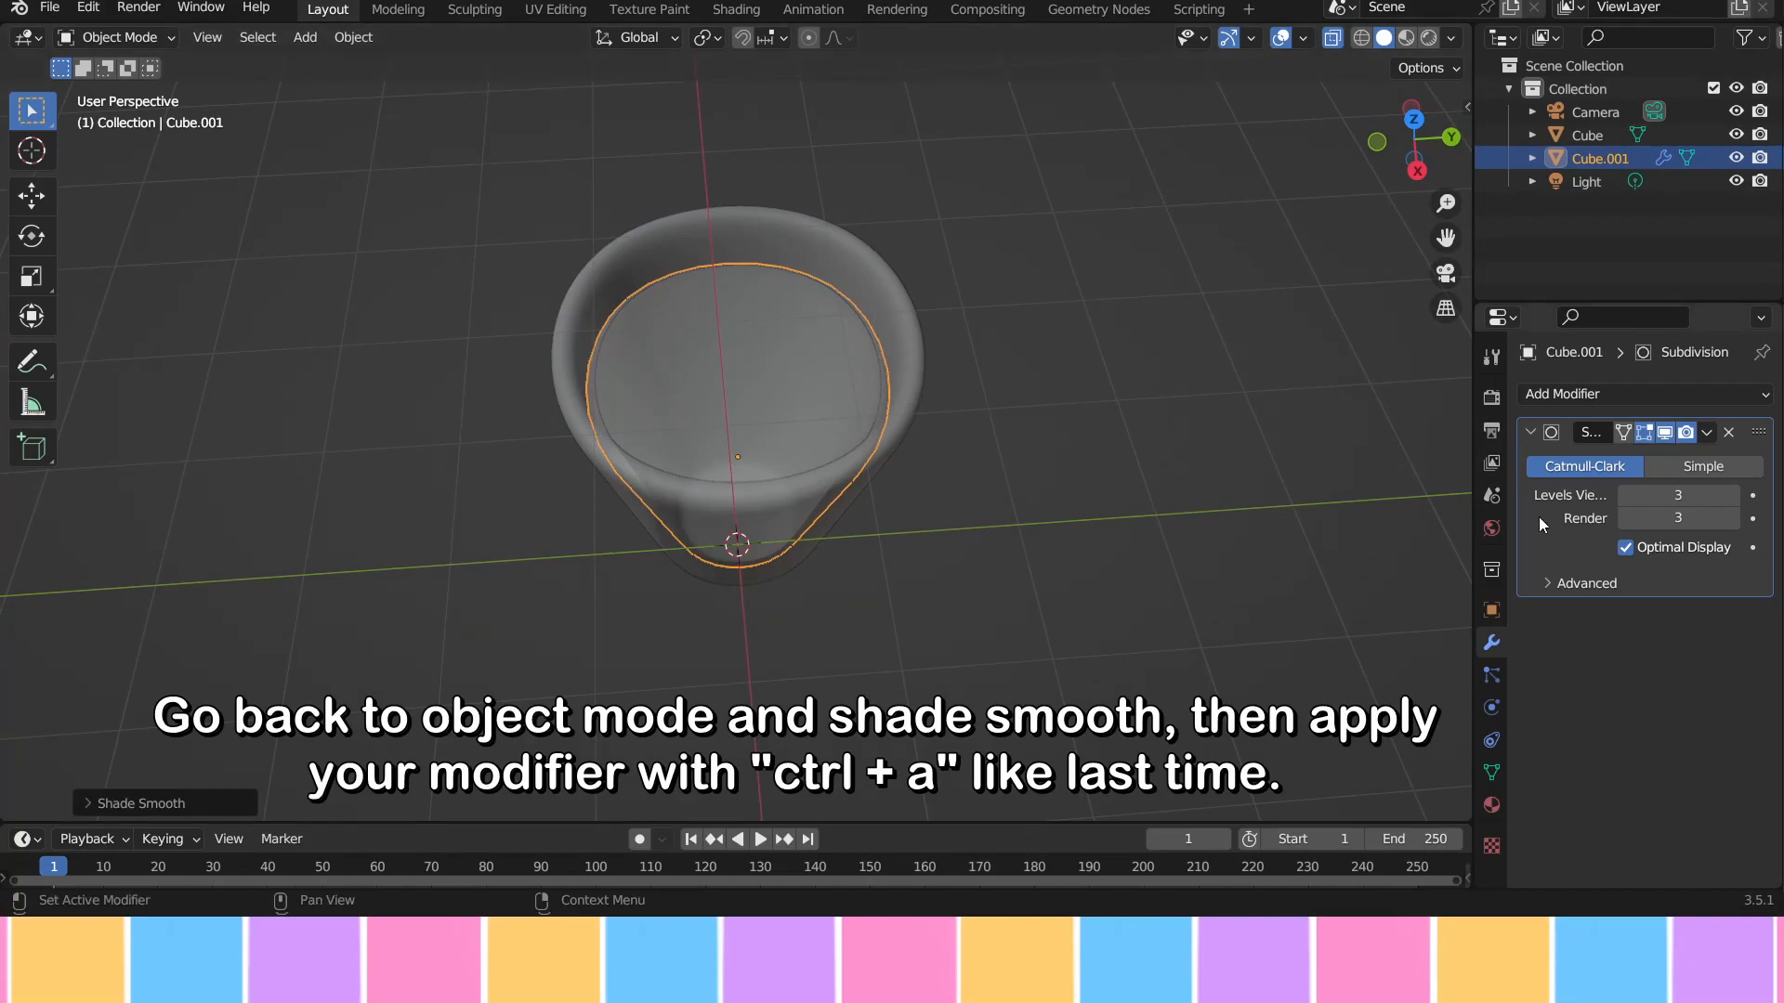
Step: Apply the inner mesh's Subdivision modifier, turn off X-ray display, and deselect everything
key(ctrl+a)
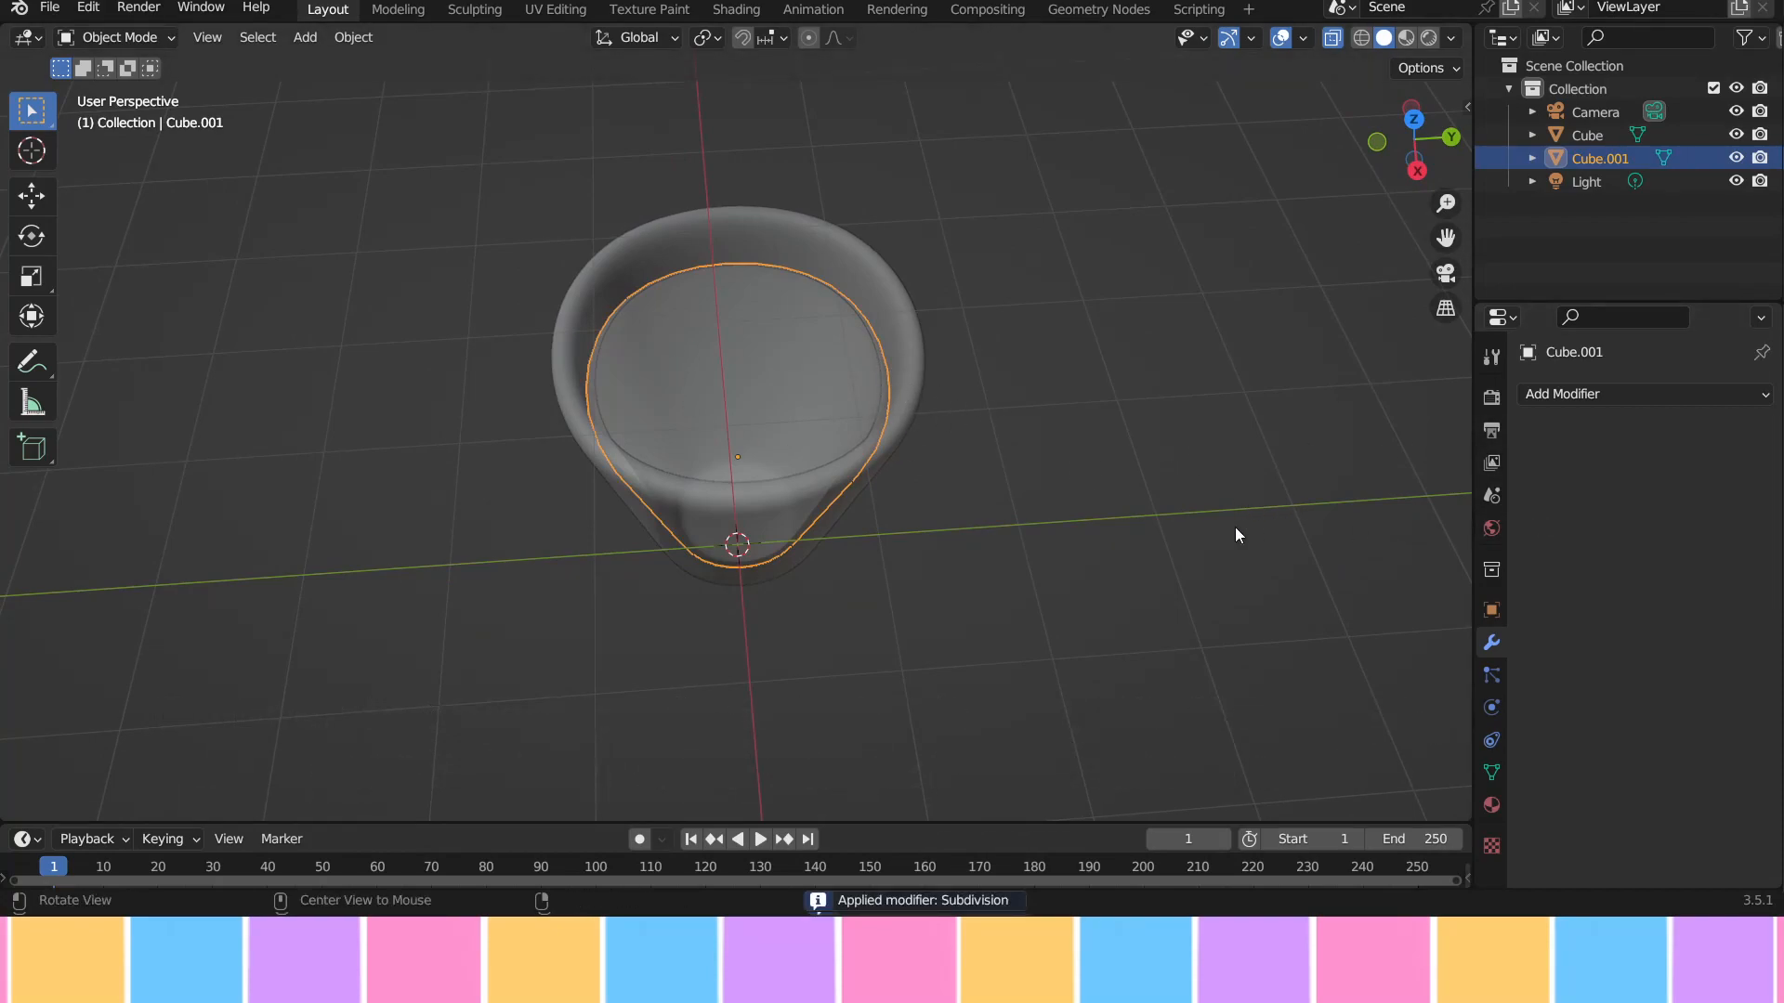
key(alt+z)
middle_drag(1190, 532, 1135, 398)
click(1180, 576)
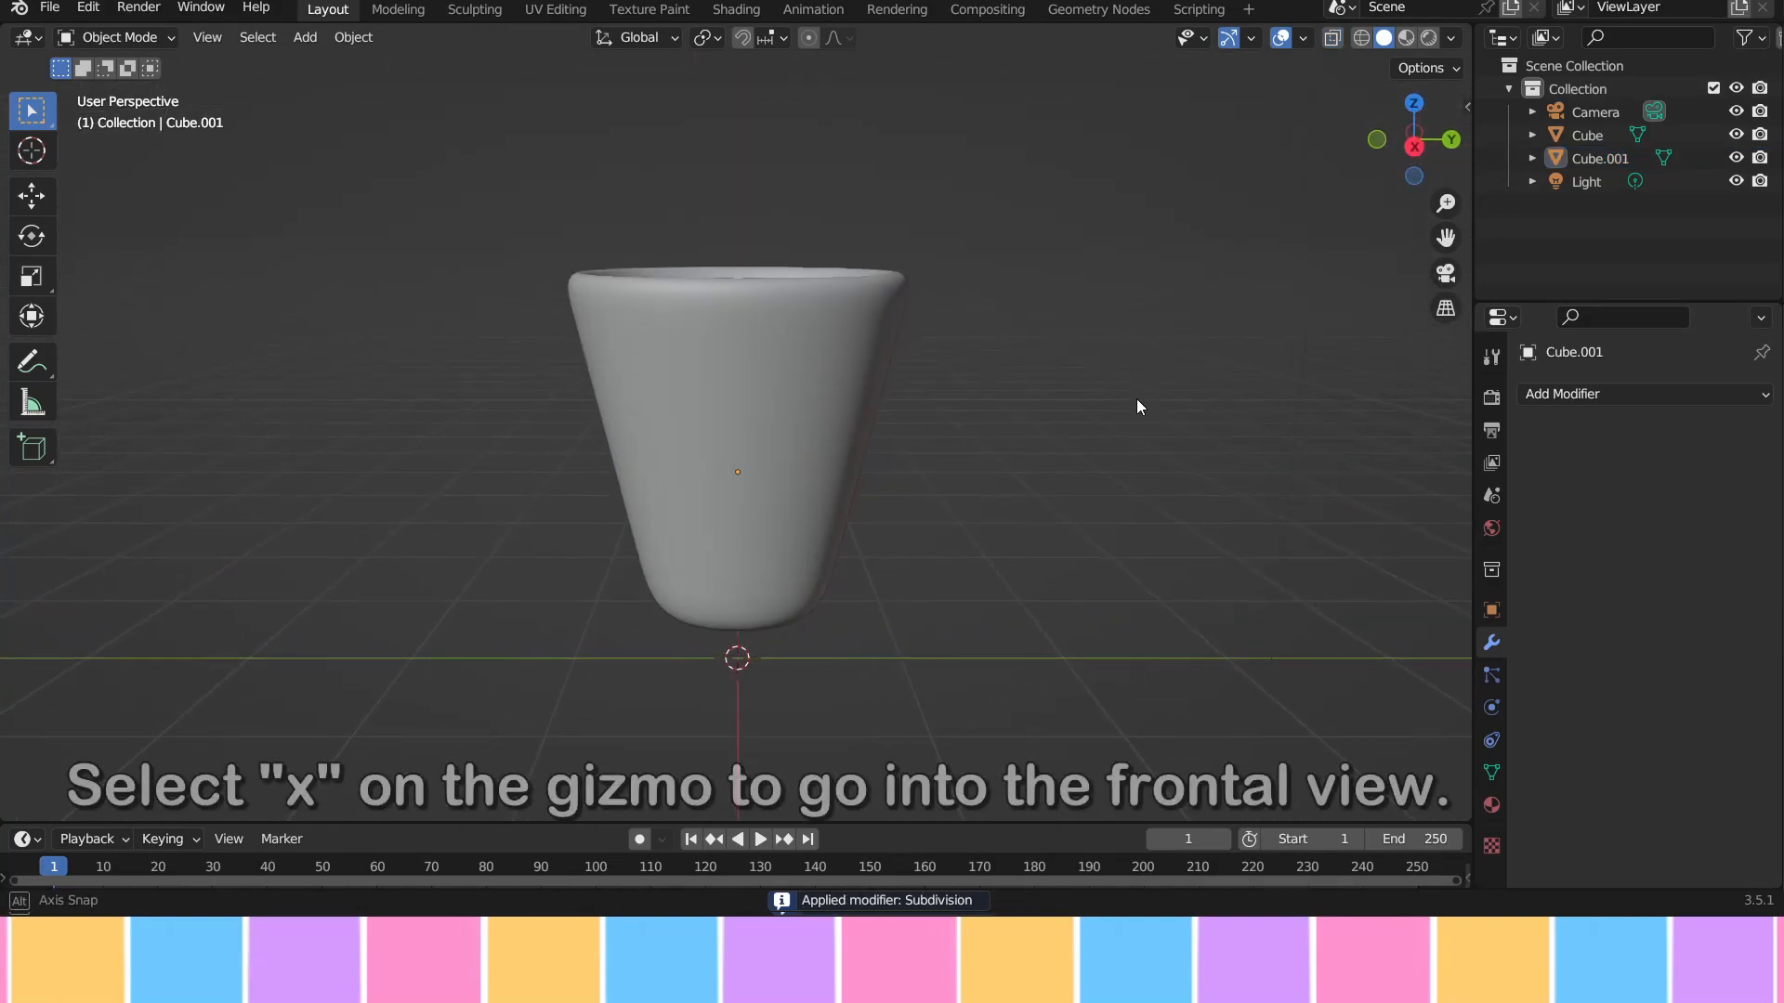
Step: In the right orthographic view, add a plane and move it along positive Y until it is beside the cup
click(1409, 156)
key(shift+a)
mouse_move(949, 430)
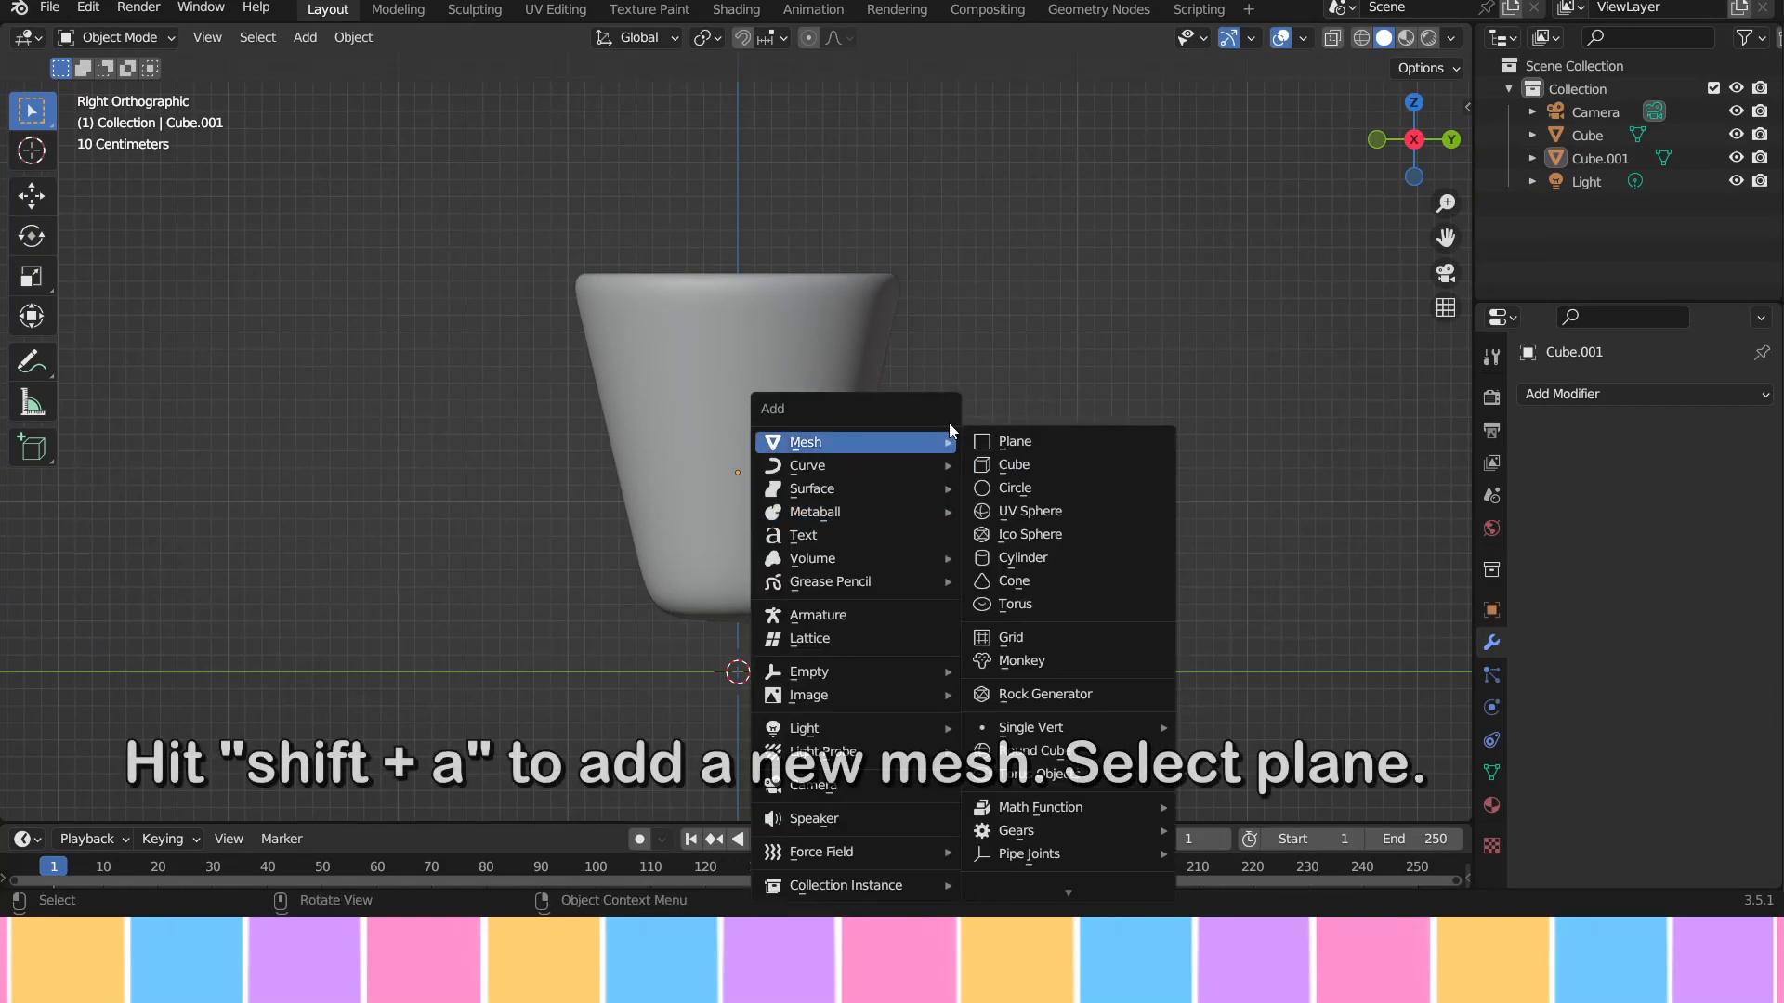
click(1014, 441)
key(g)
key(y)
click(1317, 427)
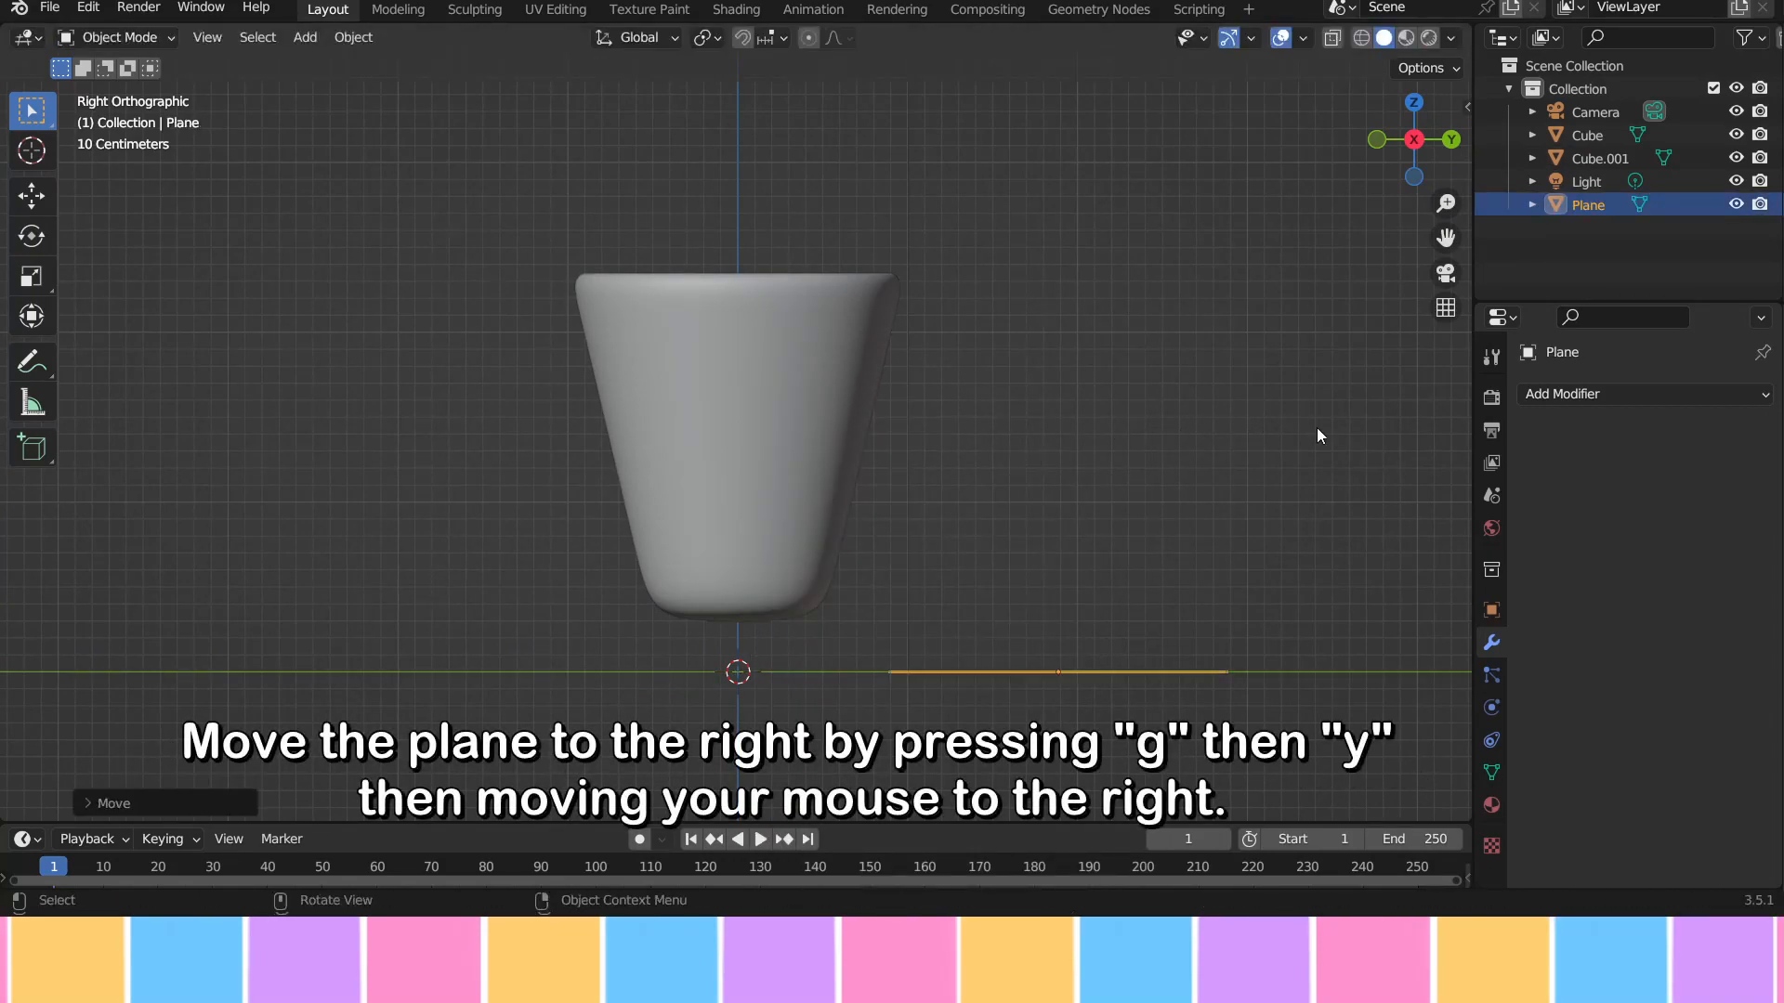
Step: From the top view, narrow the plane along X and scale it along Y by about 0.11 into a small rectangle
click(1410, 104)
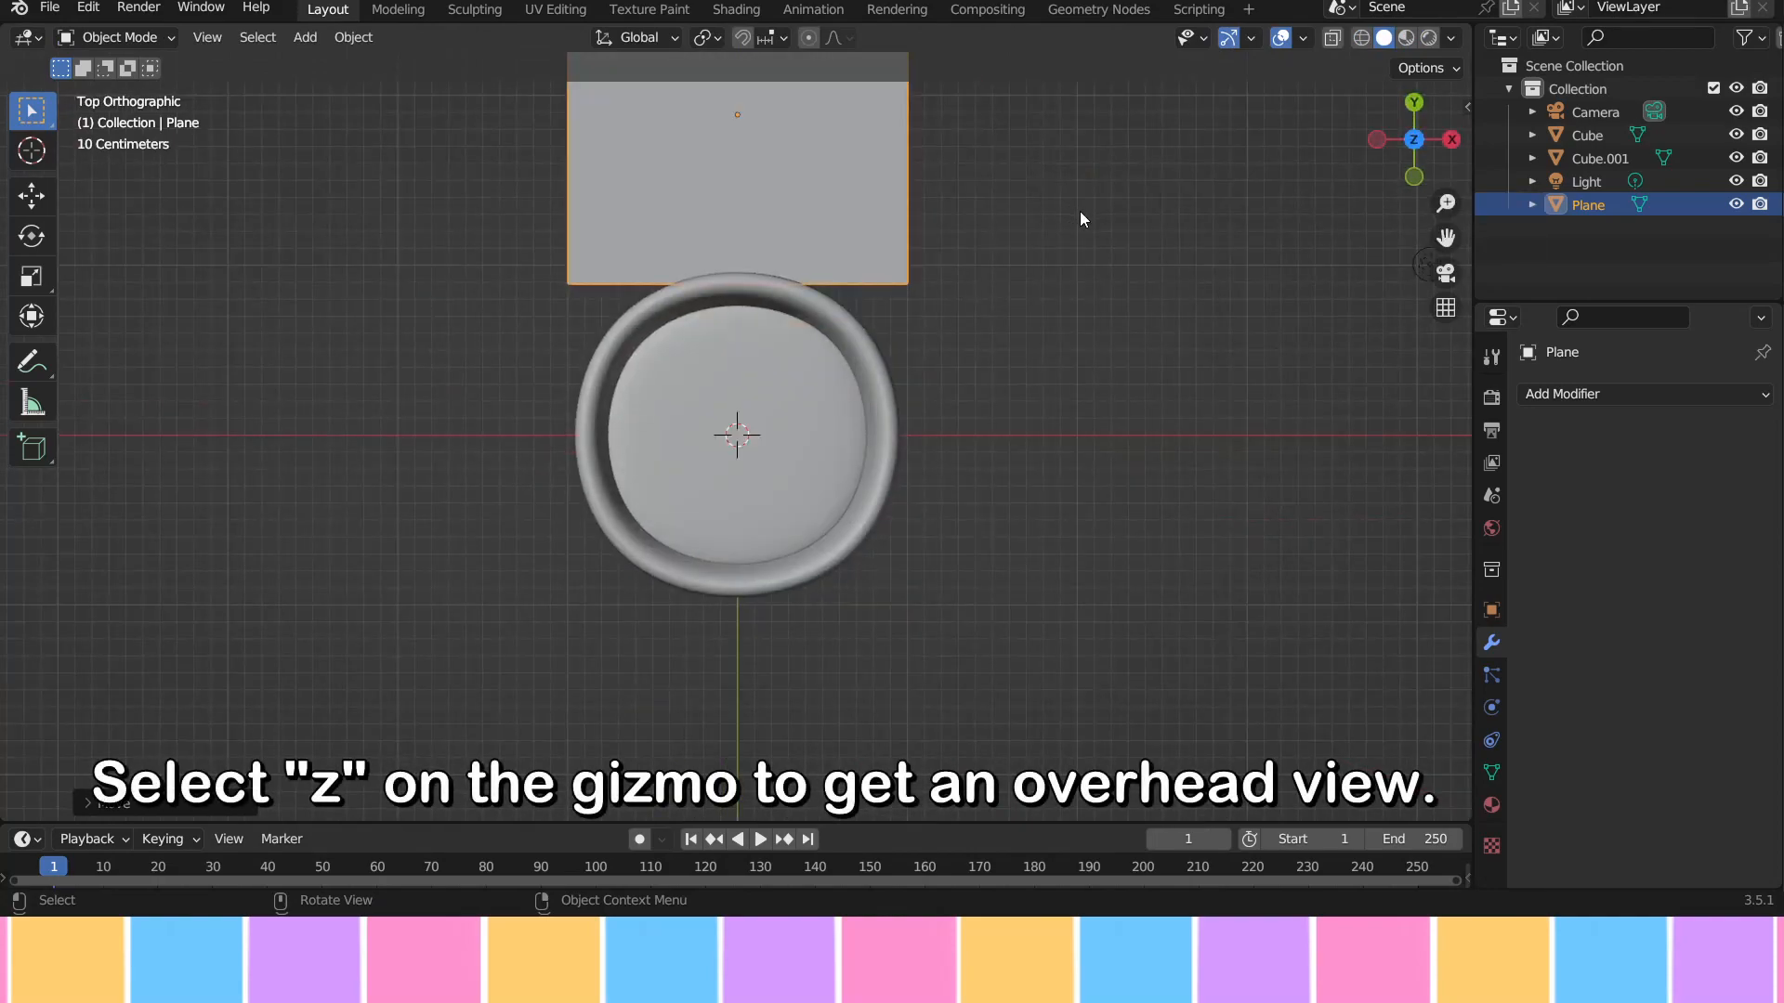
scroll(1080, 210, down, 1)
drag(1445, 238, 1446, 414)
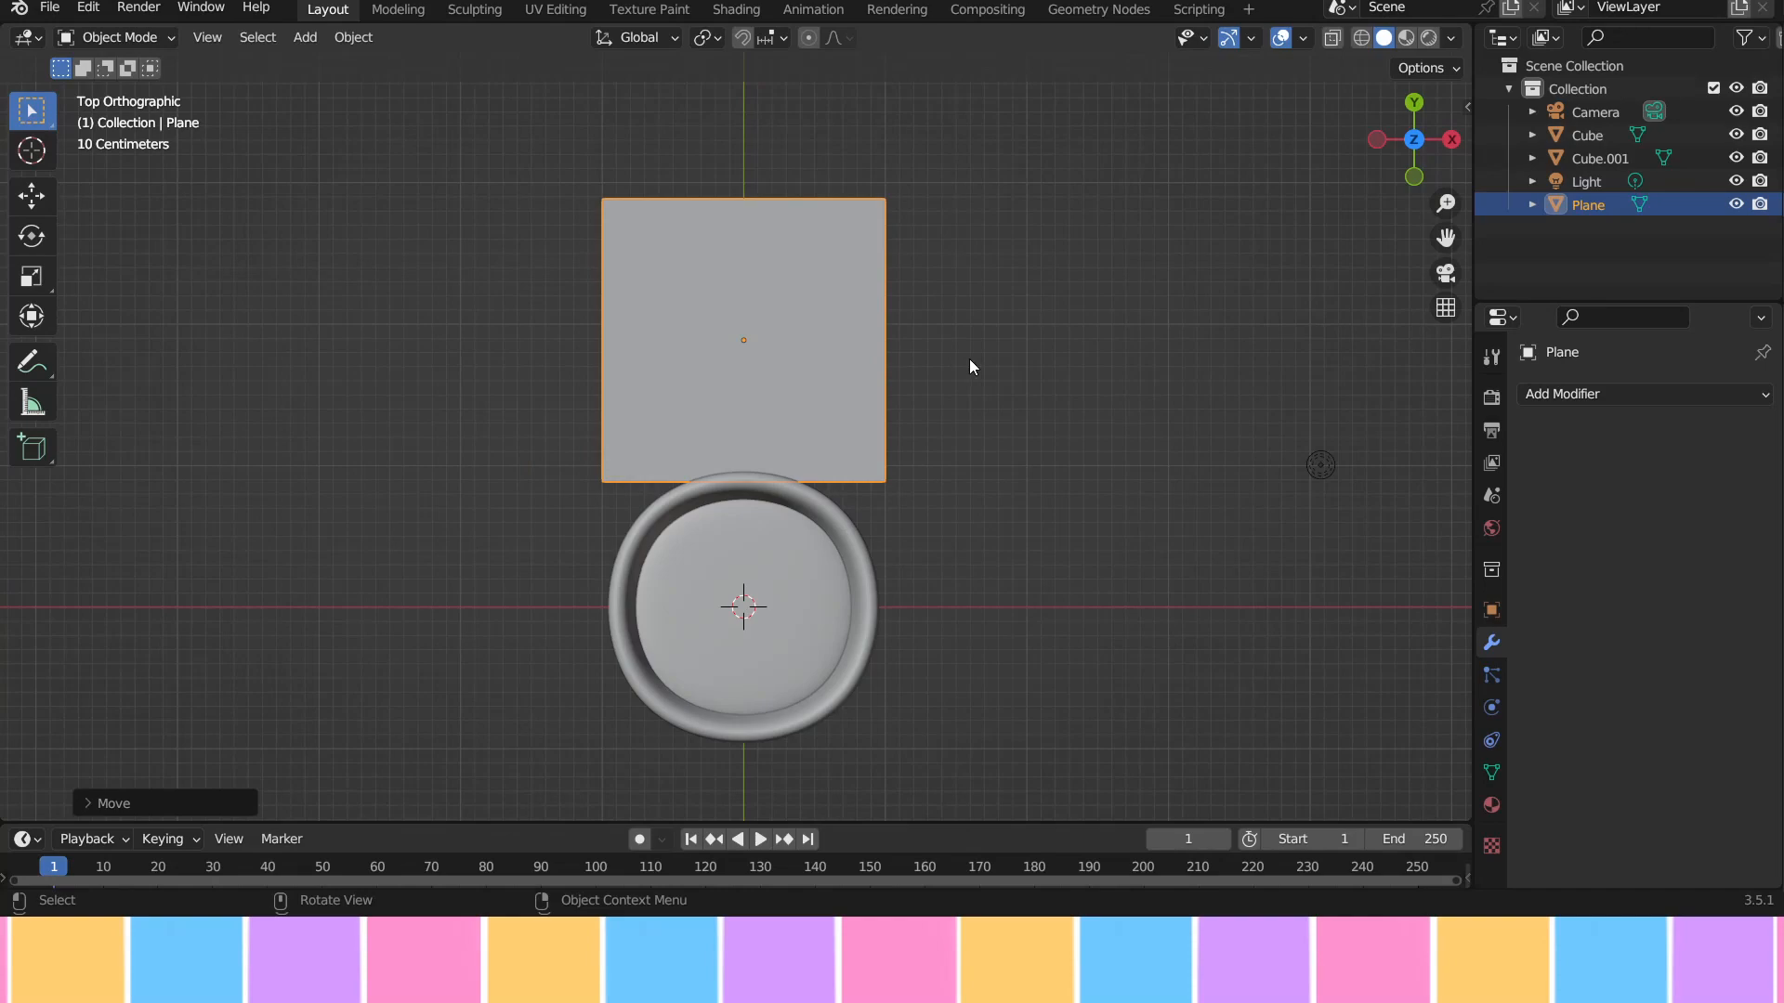
key(s)
key(x)
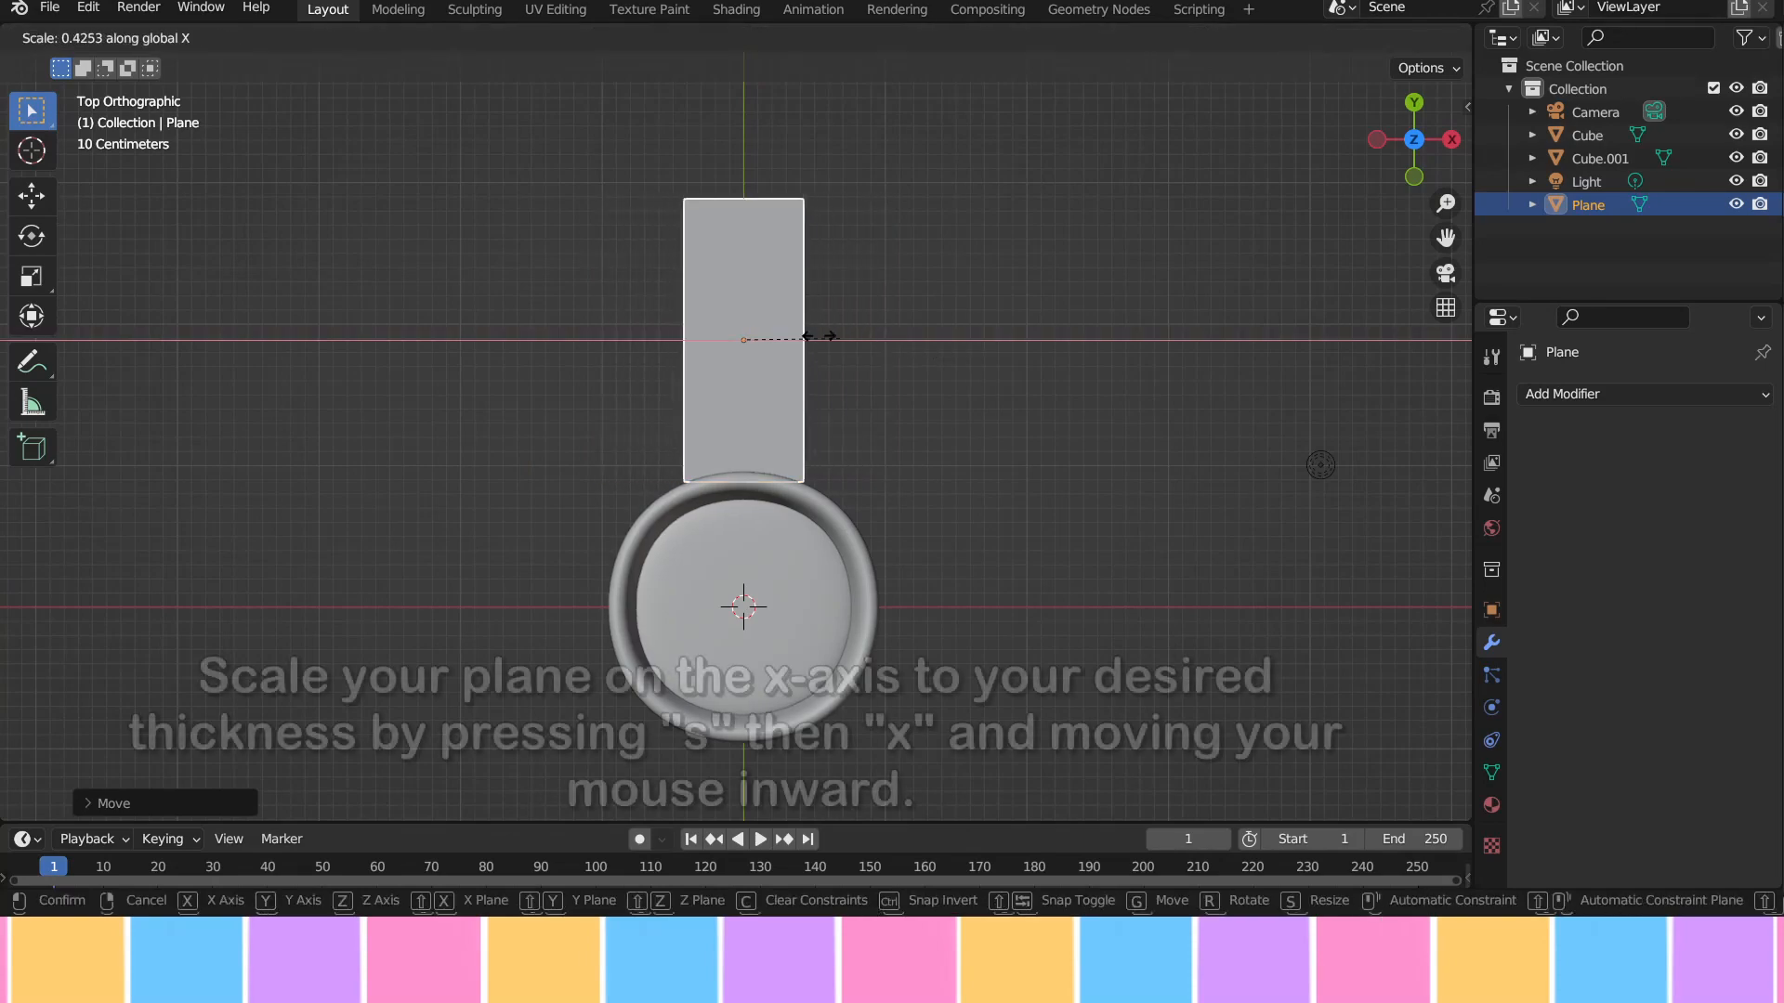
click(799, 329)
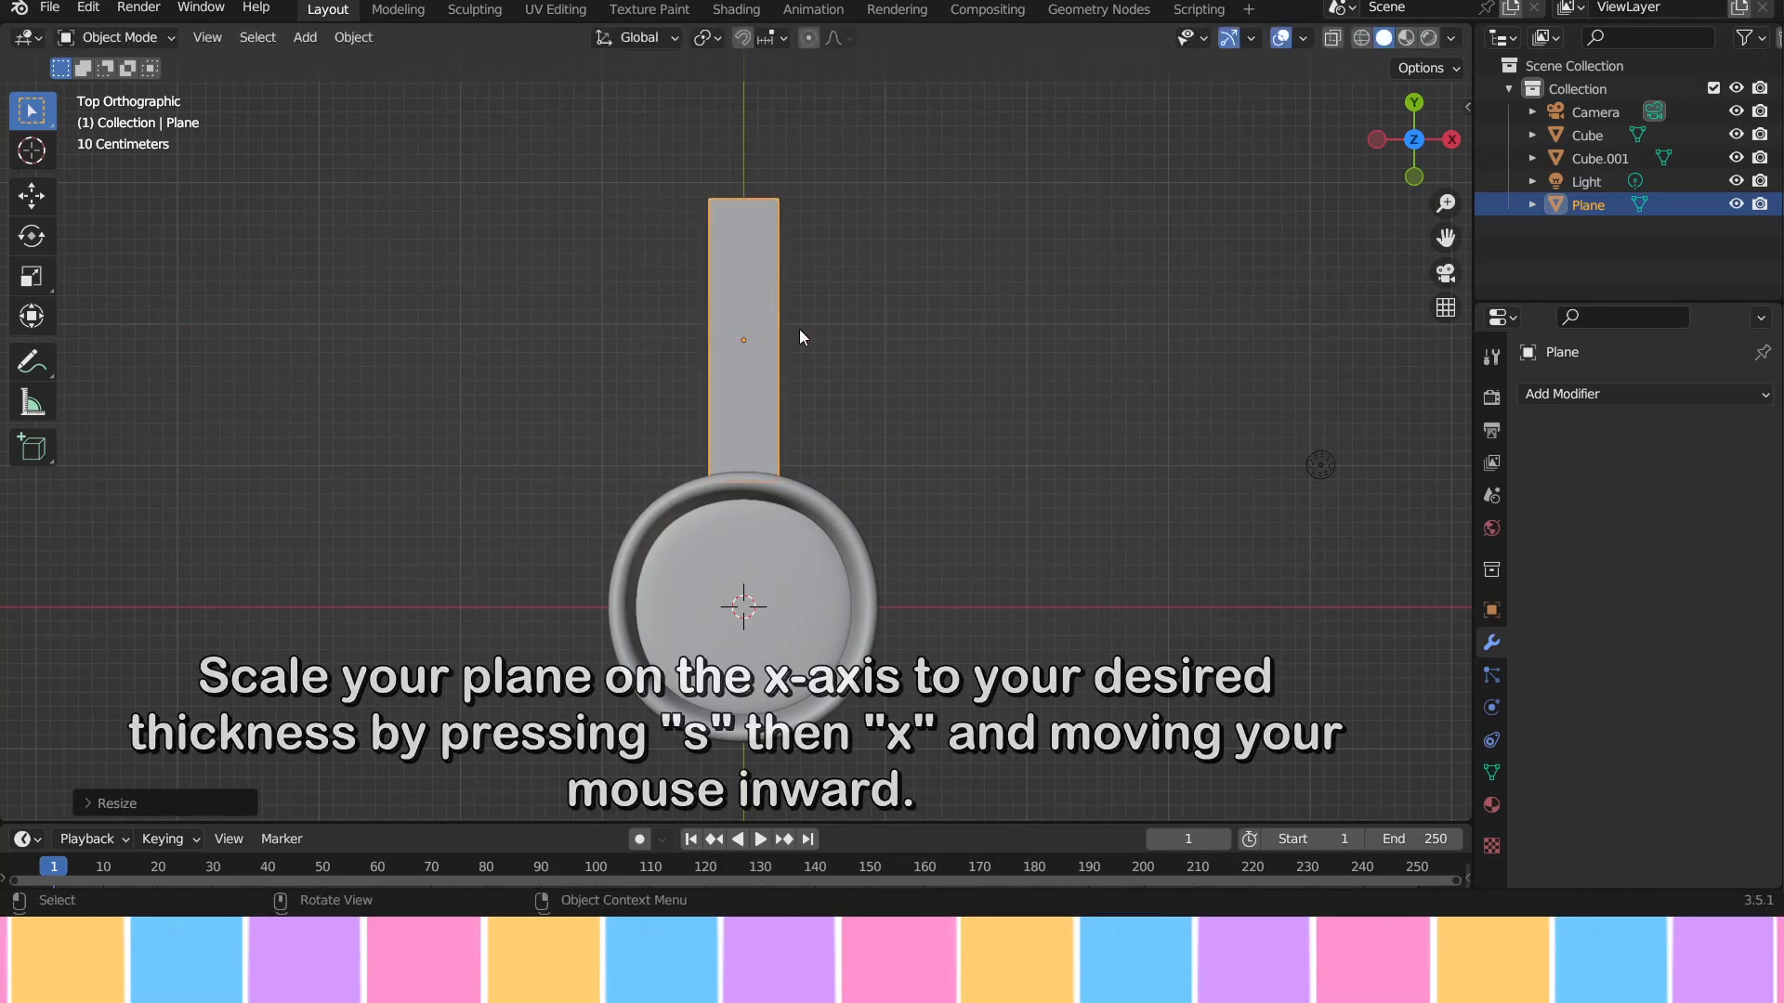
key(s)
key(y)
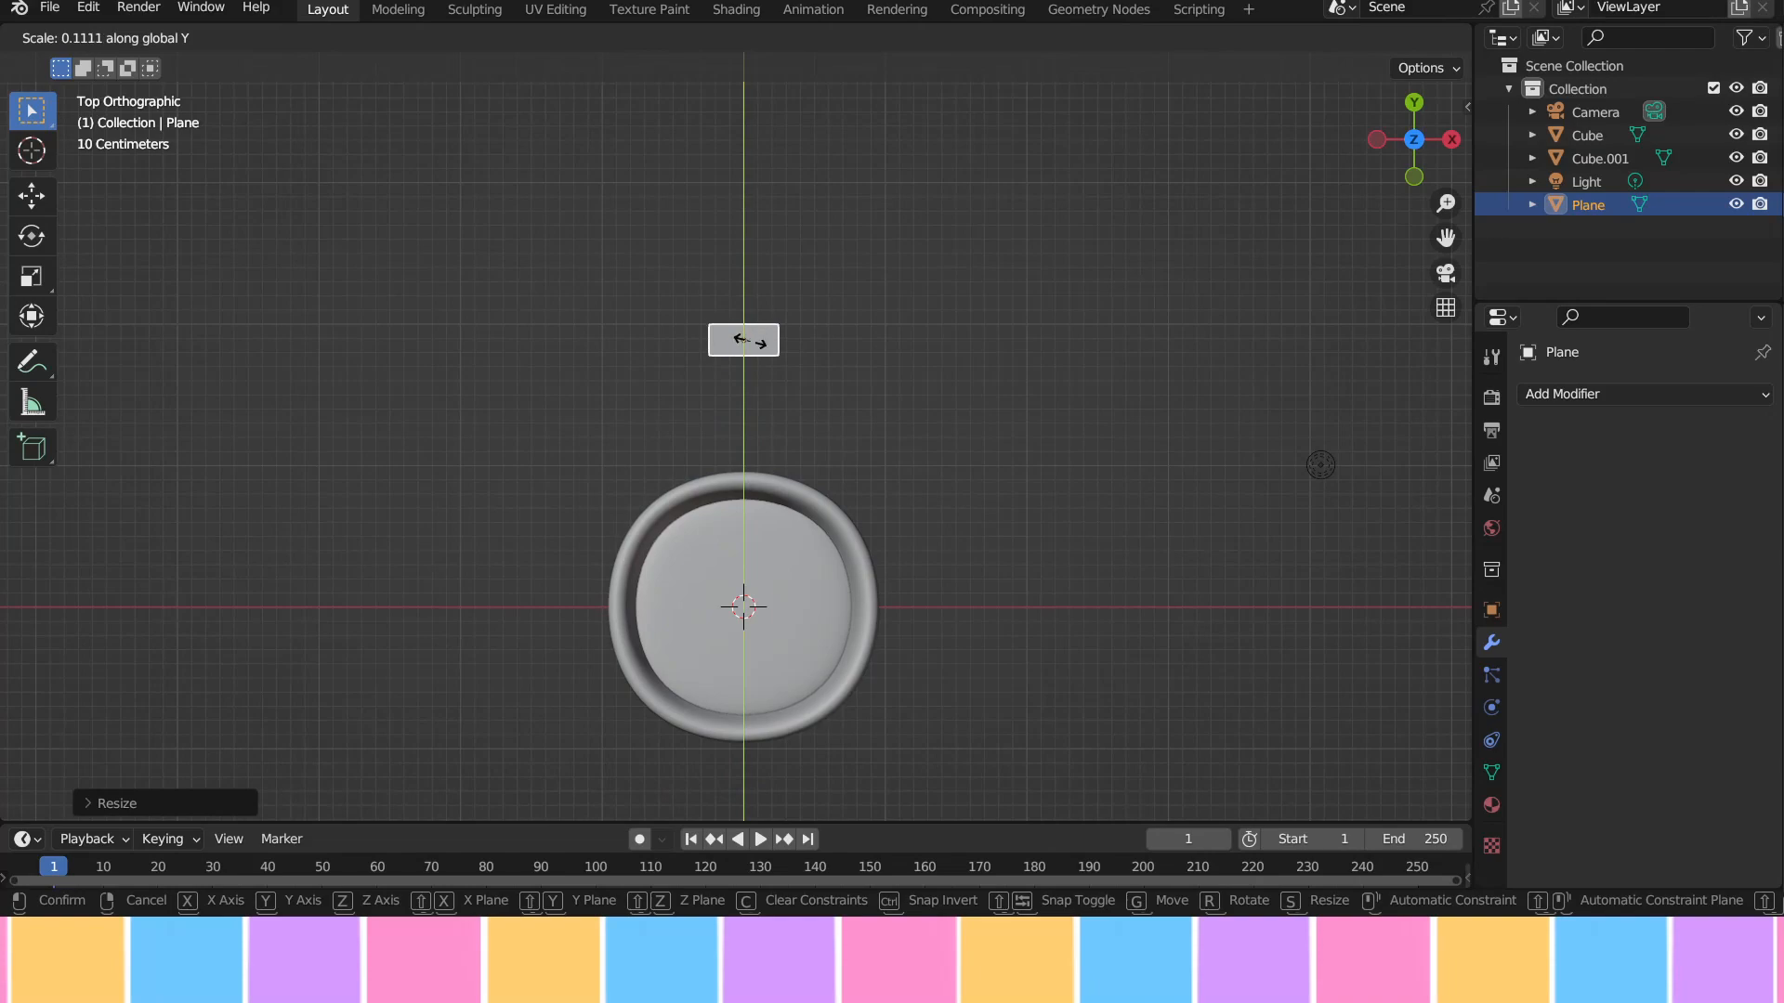
click(747, 340)
Step: With X-ray display on, move the small plane along Y to the cup and raise it about 1.6 m along Z
middle_drag(1256, 410, 1010, 217)
key(alt+z)
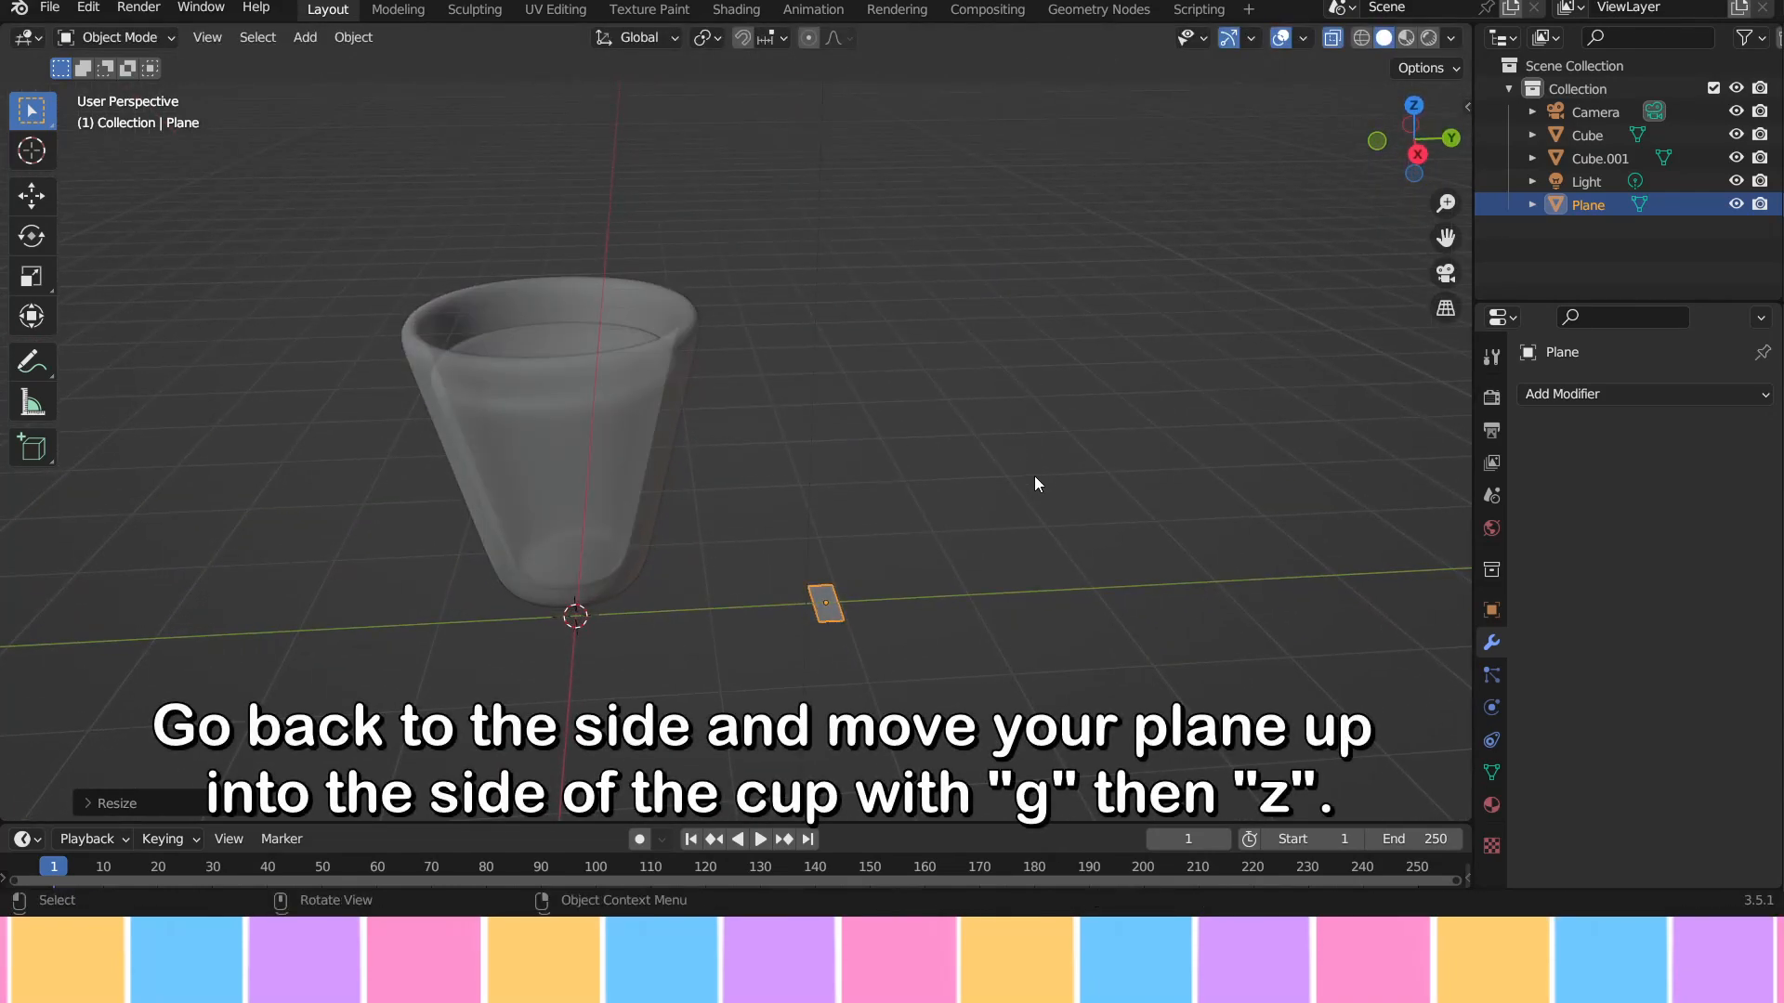
key(g)
key(y)
click(850, 462)
key(g)
key(z)
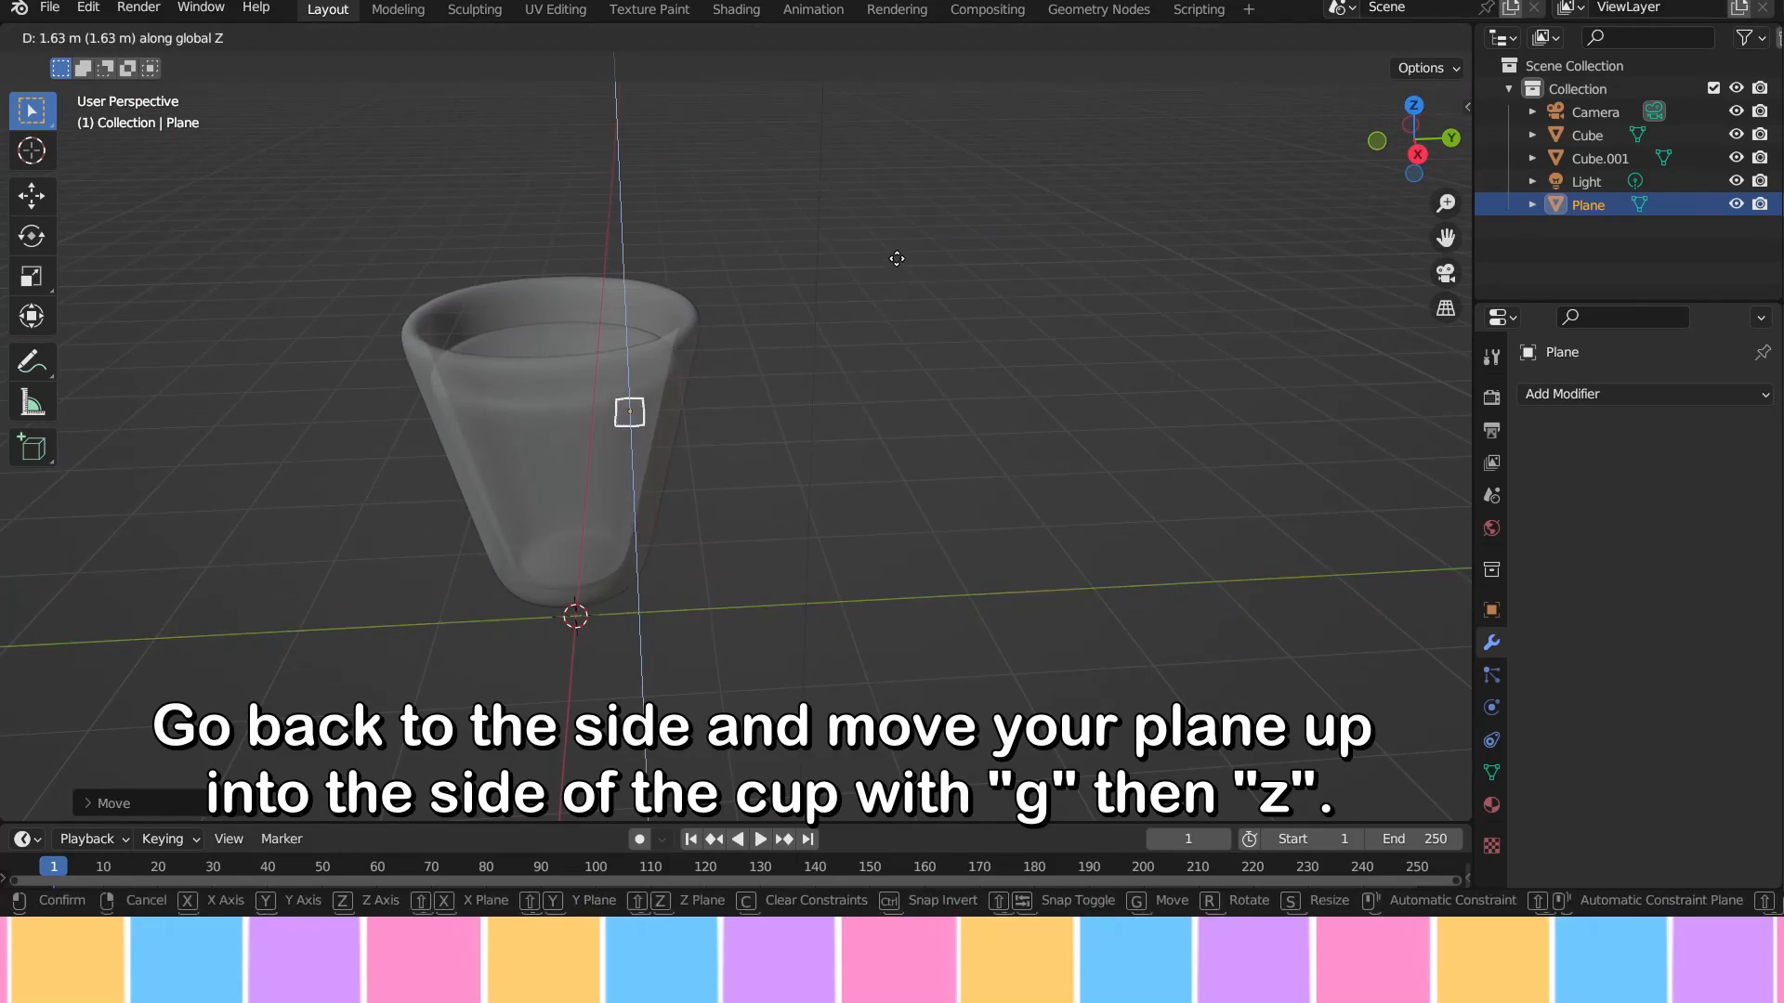
click(901, 255)
Step: In the right orthographic view, shift the small plane along Y onto the cup's outer wall and rotate it about X until it follows the wall's slope
click(1404, 152)
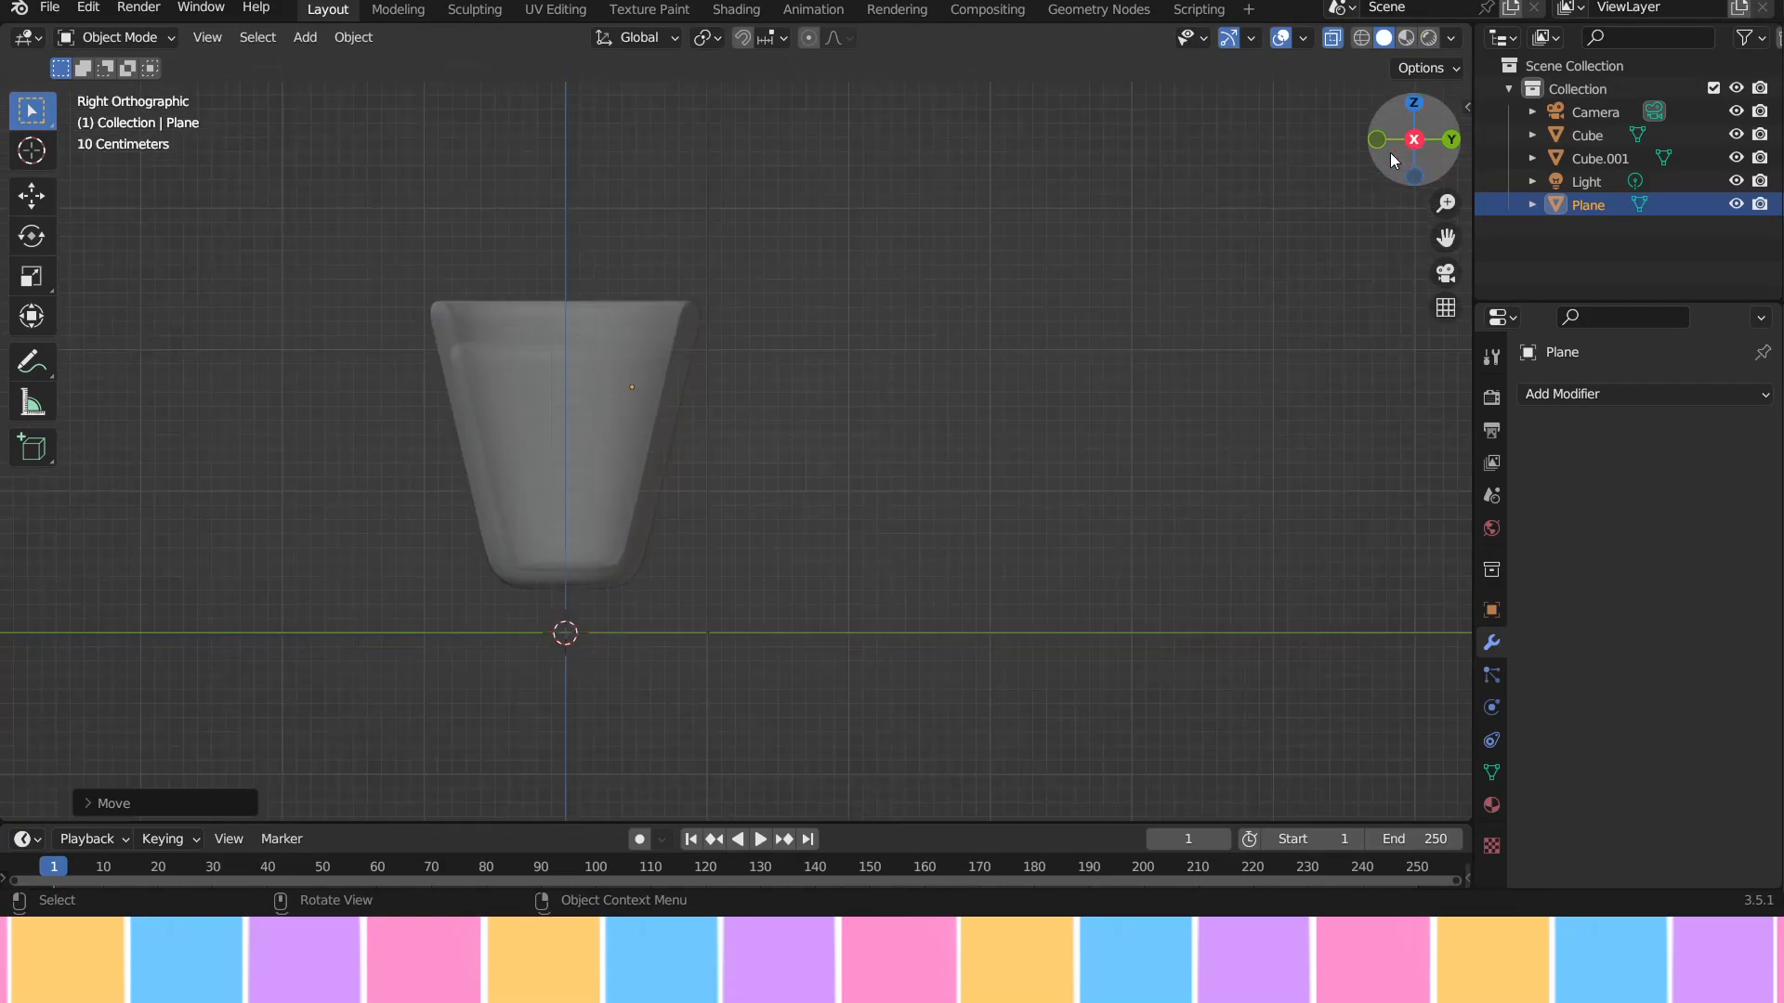
scroll(826, 310, up, 3)
drag(1438, 248, 1706, 289)
key(g)
key(y)
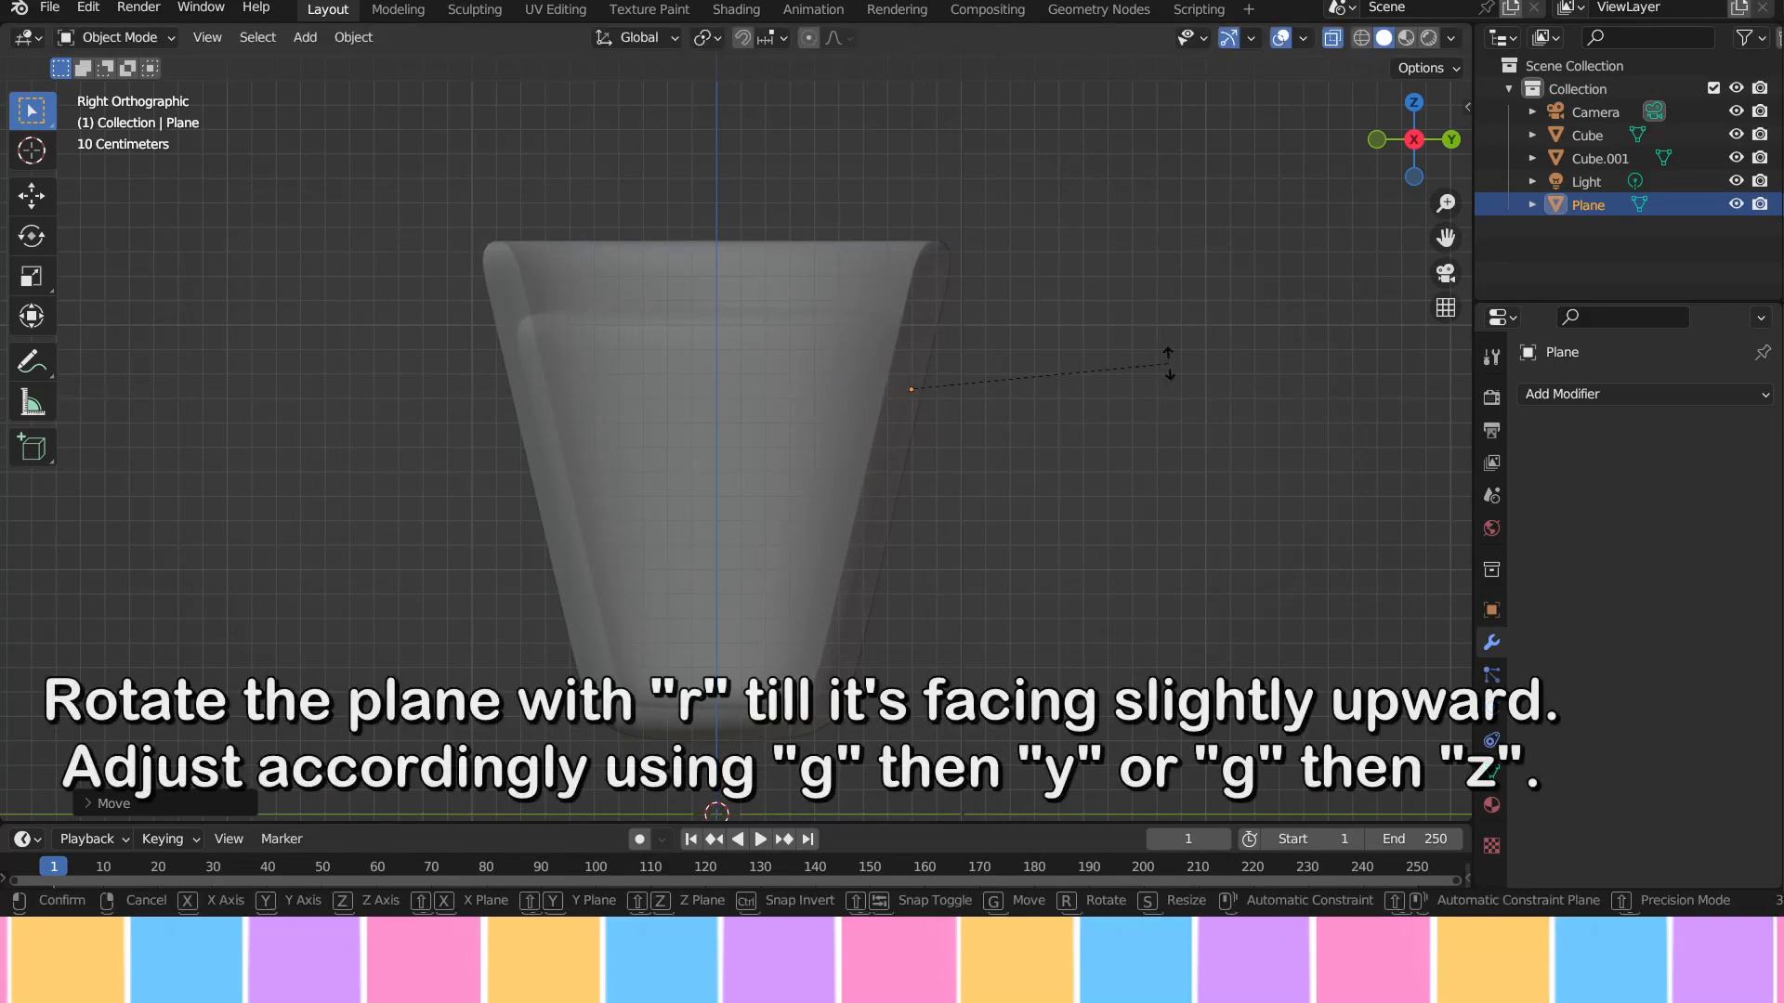
click(1168, 364)
key(r)
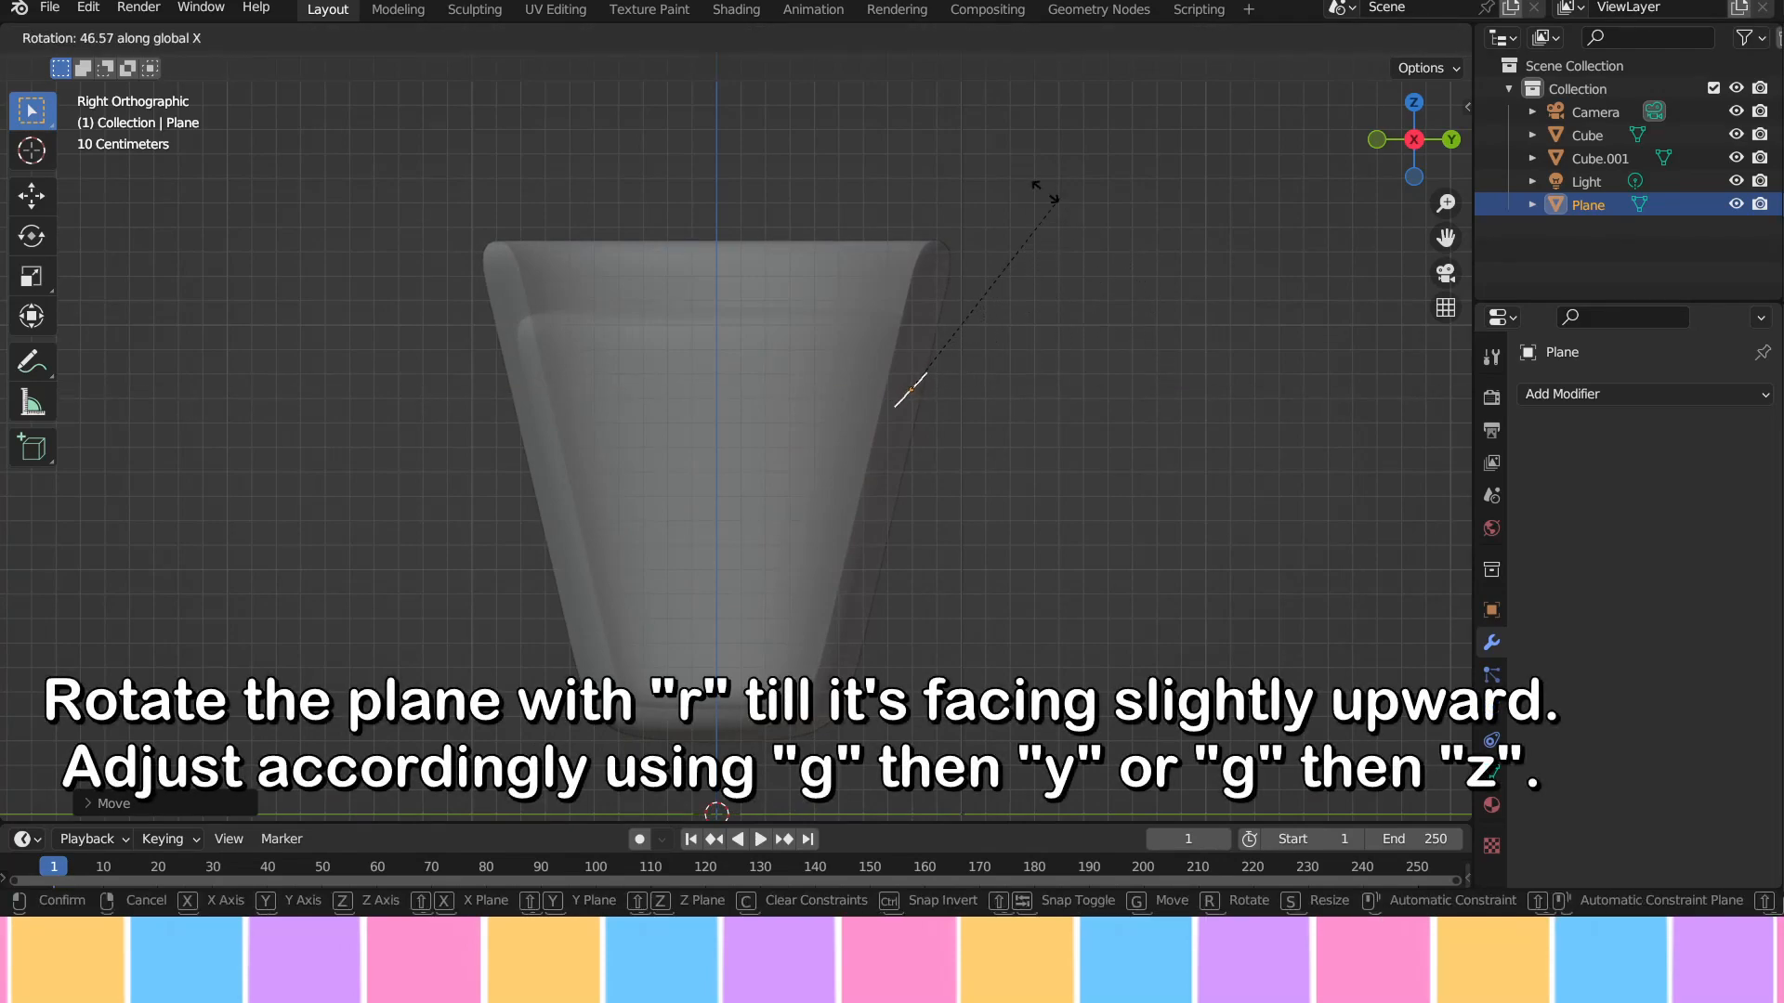
click(895, 236)
Step: Raise the rotated plane along Z toward the rim and move it about 0.04 m along Y into the cup wall
key(g)
key(z)
click(993, 208)
key(g)
key(y)
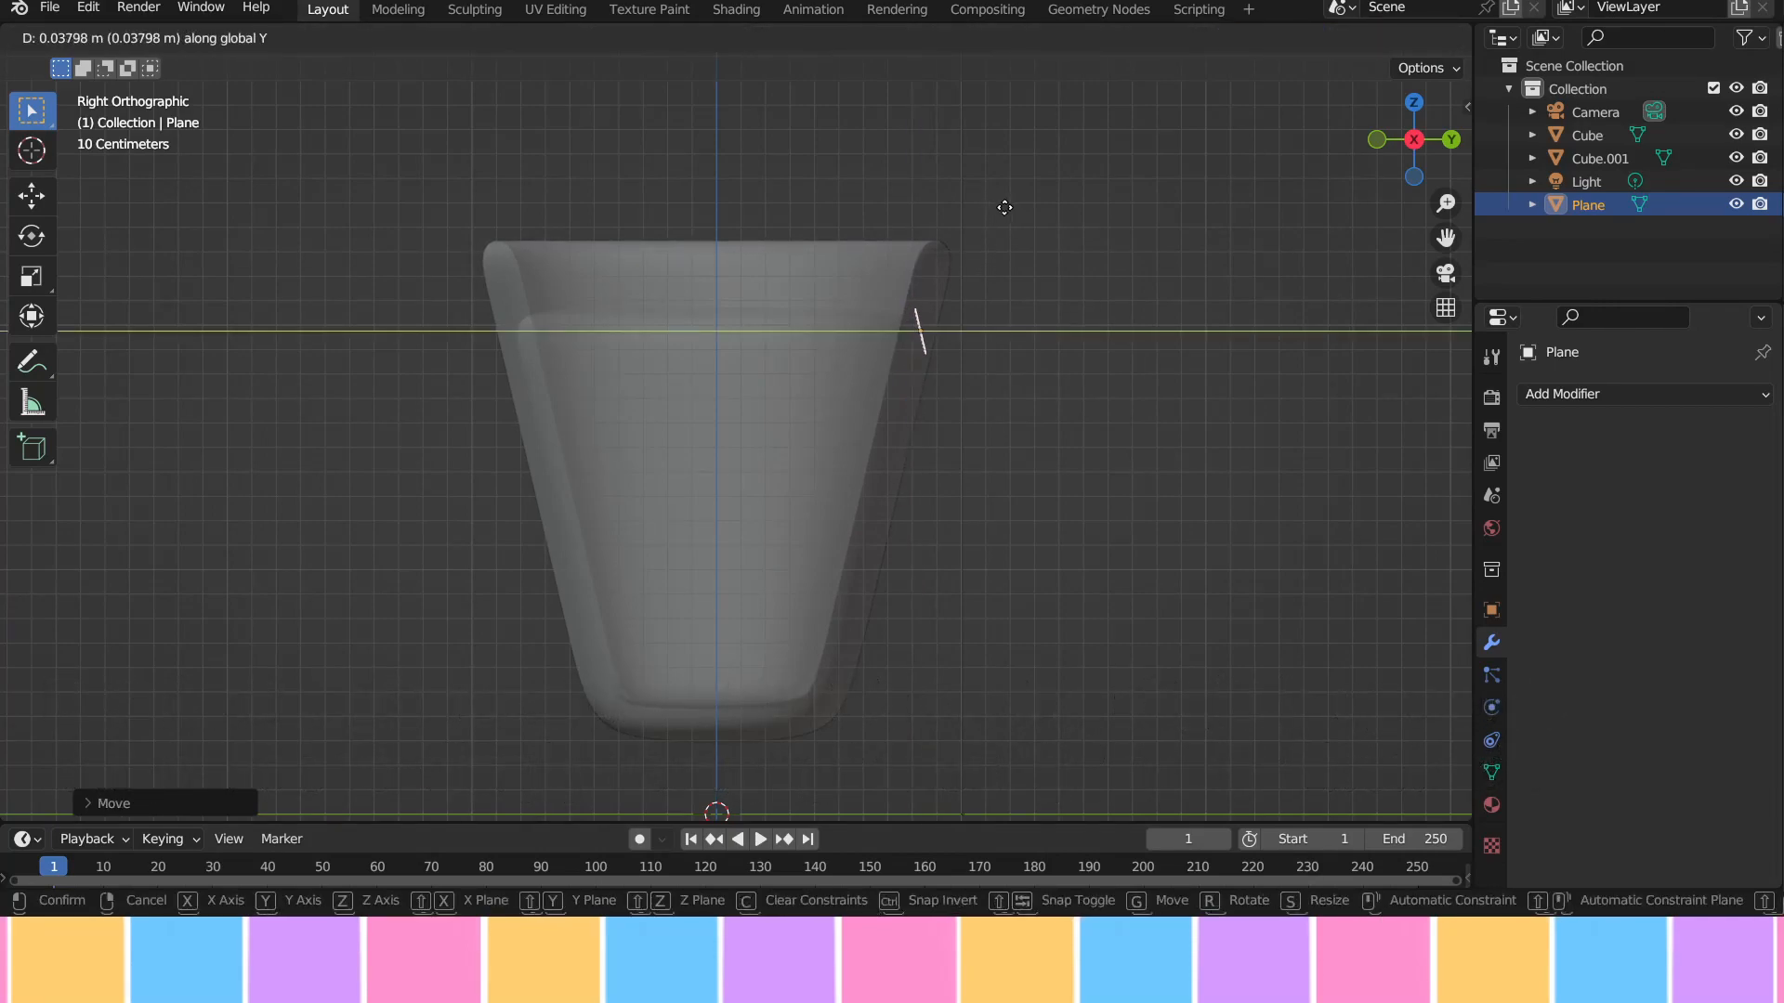
click(1004, 208)
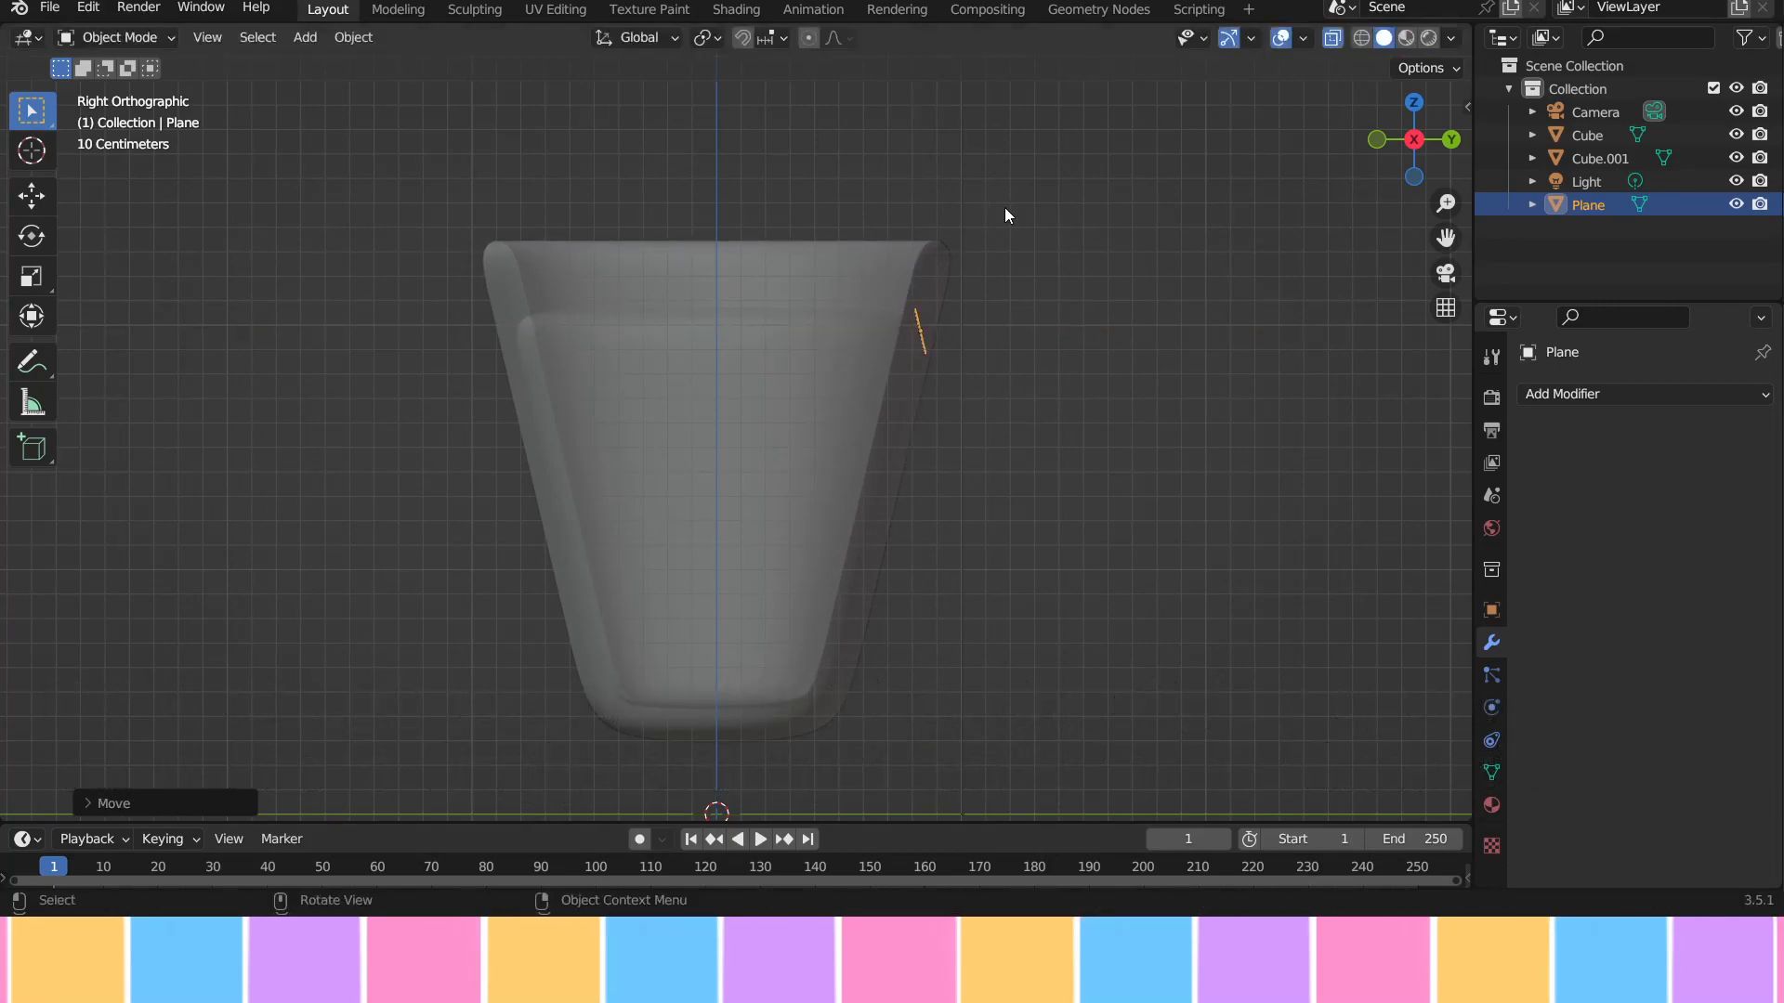
Step: In Edit Mode, extrude the plane about 0.3 m outward from the cup and rotate the new end face to point diagonally downward
click(147, 39)
click(147, 93)
key(e)
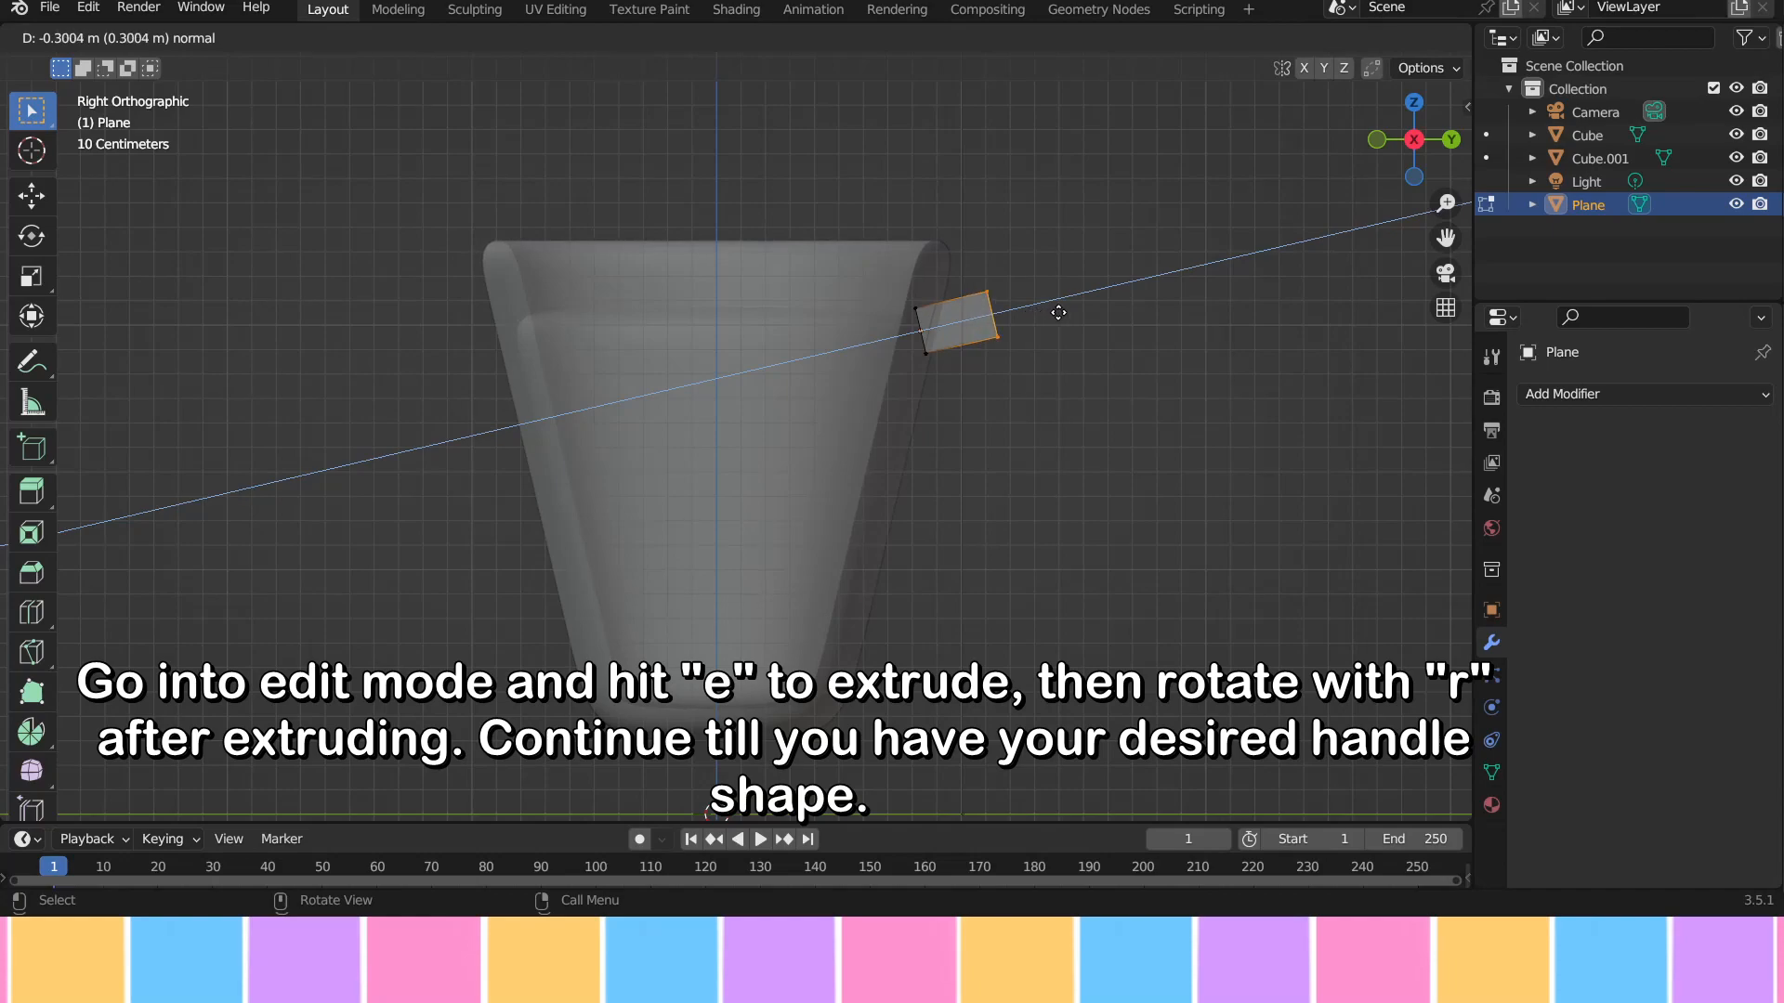
click(1058, 312)
key(r)
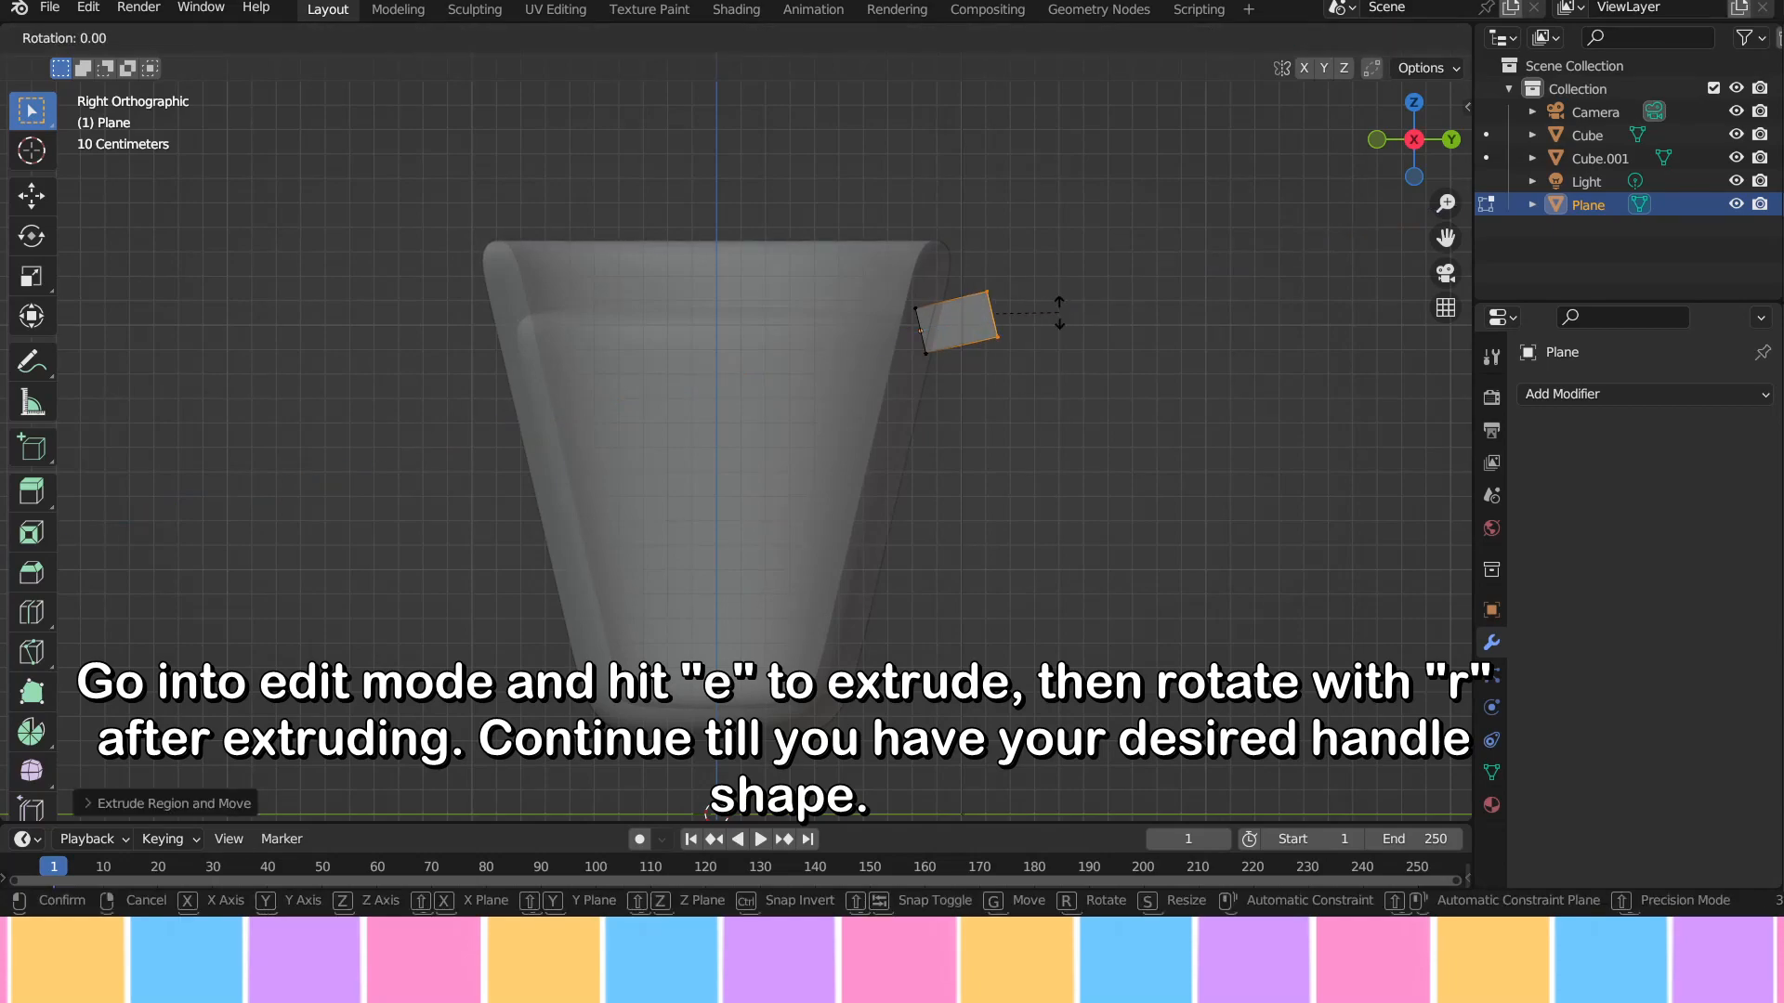
click(1053, 372)
Step: Extrude a second handle segment diagonally away from the cup and rotate its end face to point almost straight down
key(e)
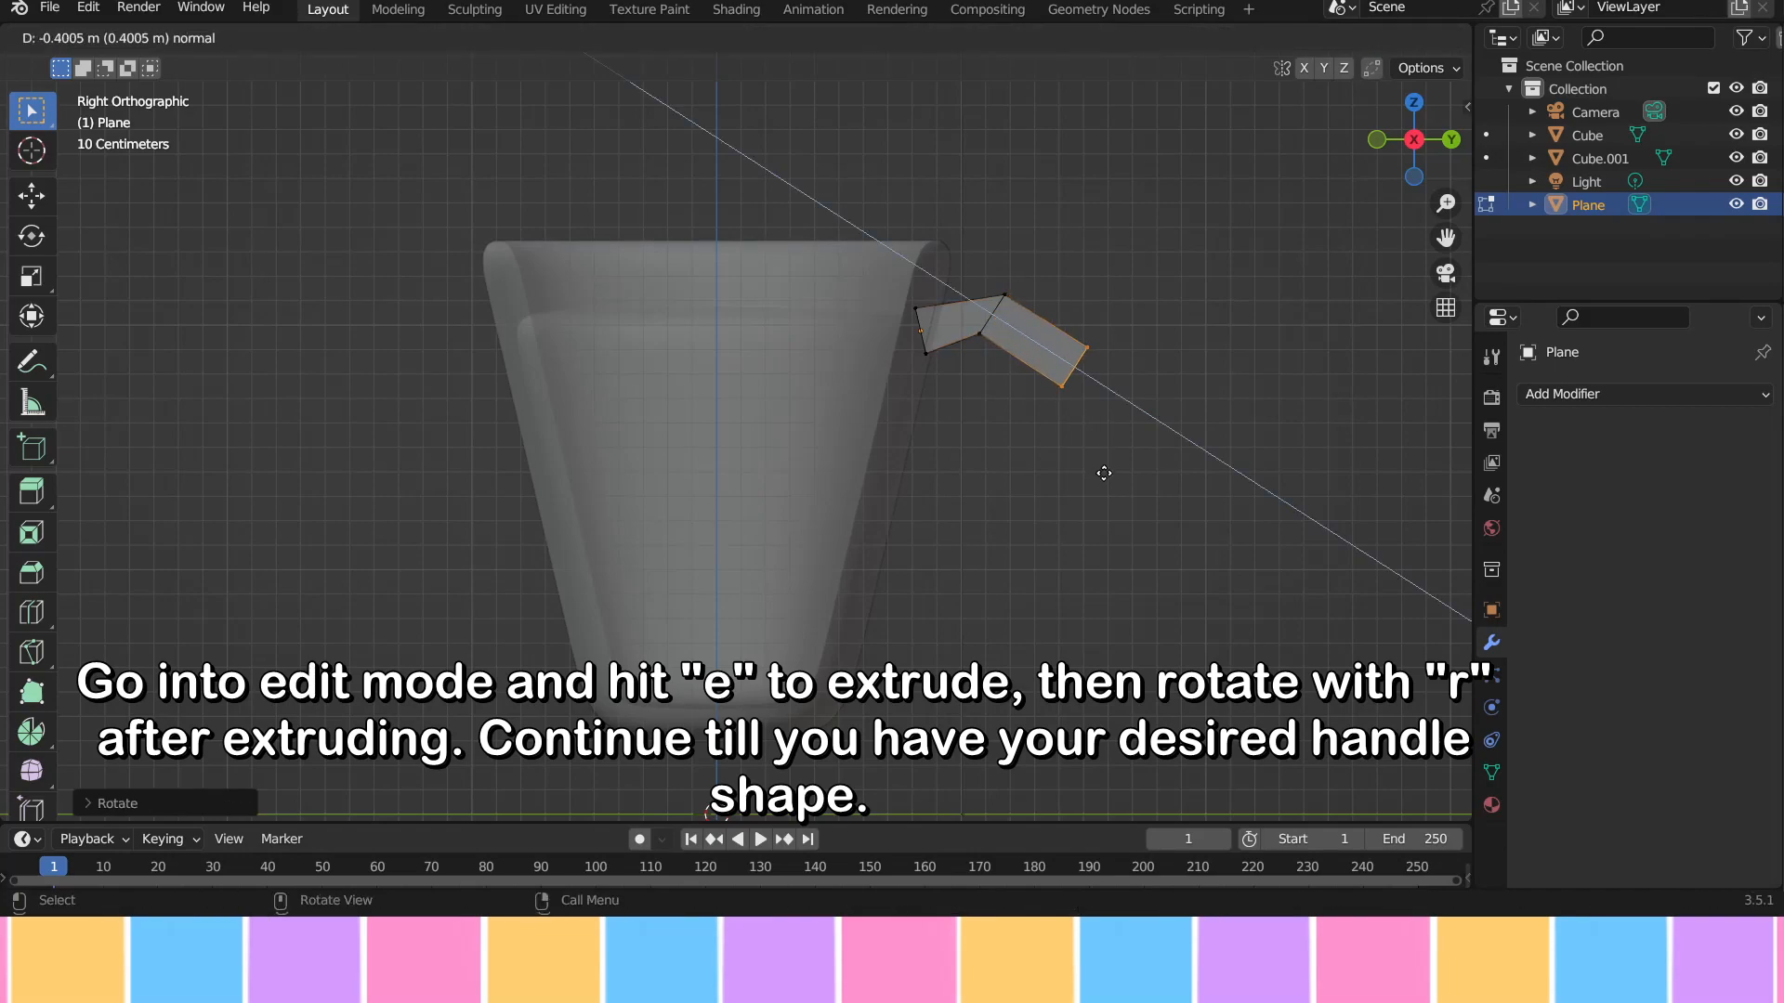
click(1191, 420)
key(r)
click(1083, 500)
Step: Extrude a long third segment downward as the handle's grip and rotate its end face back toward the cup
key(e)
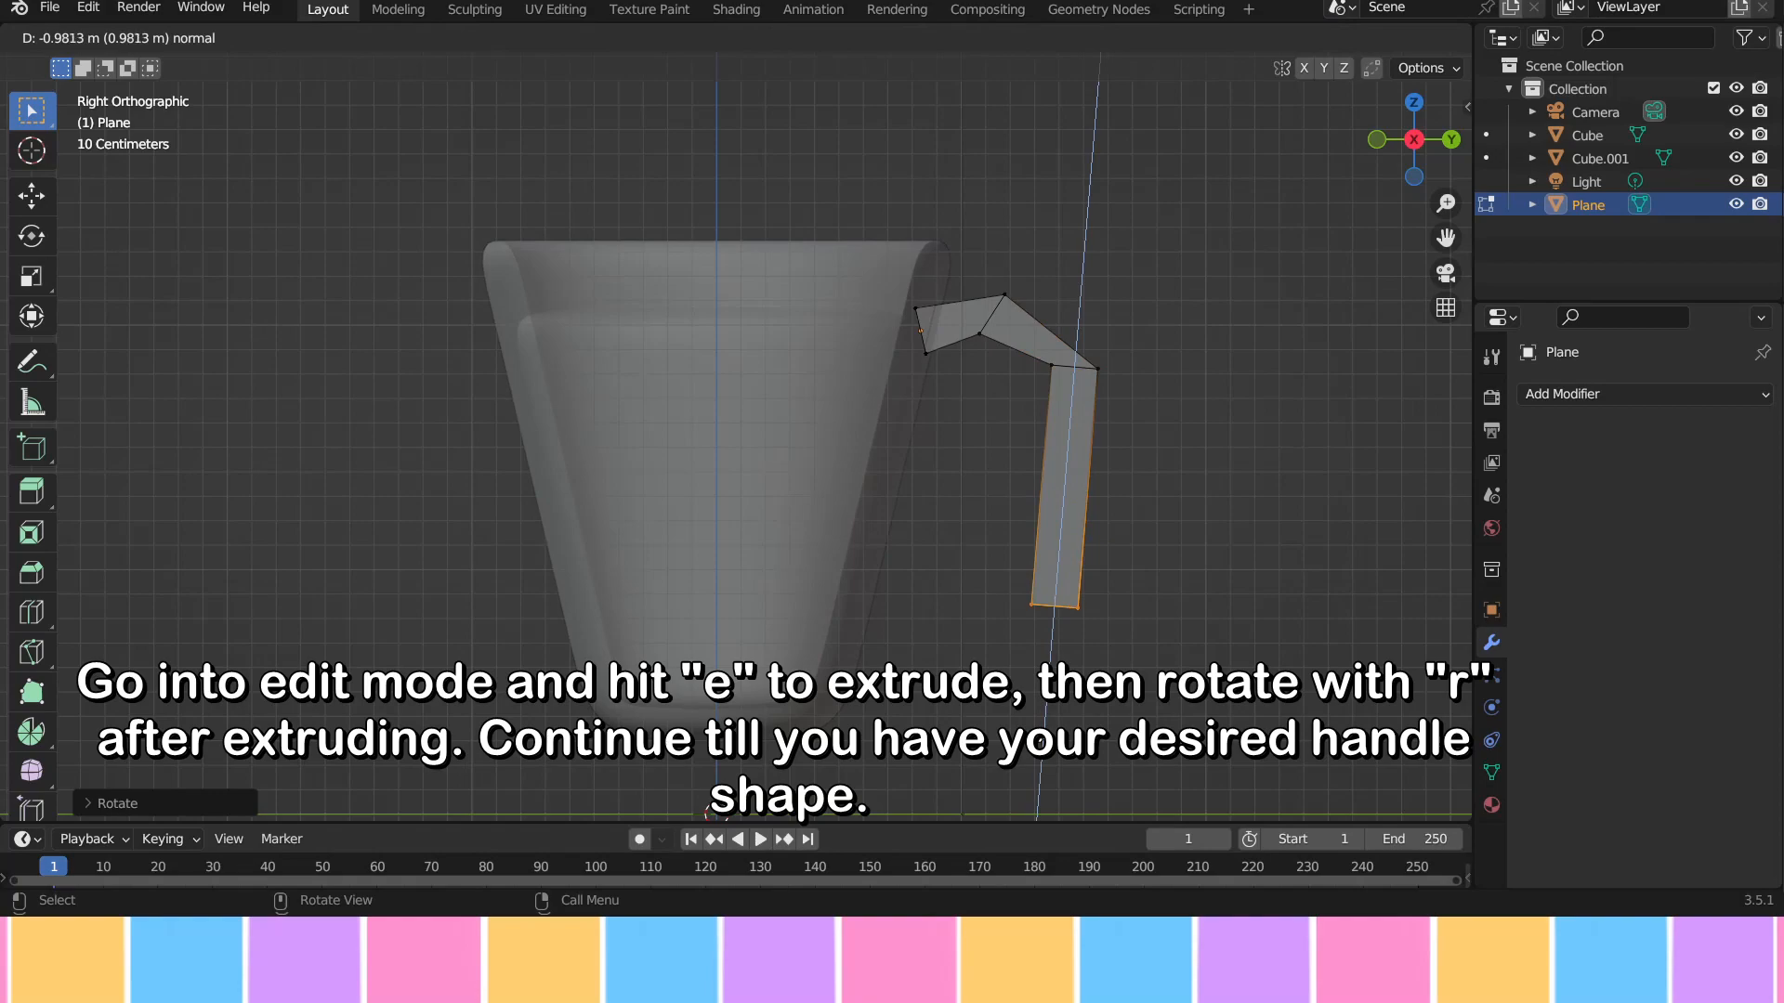
click(1045, 669)
key(r)
click(1033, 757)
Step: Extrude the lower handle segment toward the cup, rotate its end face upward, and extrude a closing segment about 0.53 m into the cup wall
key(e)
click(905, 762)
key(r)
click(944, 778)
key(e)
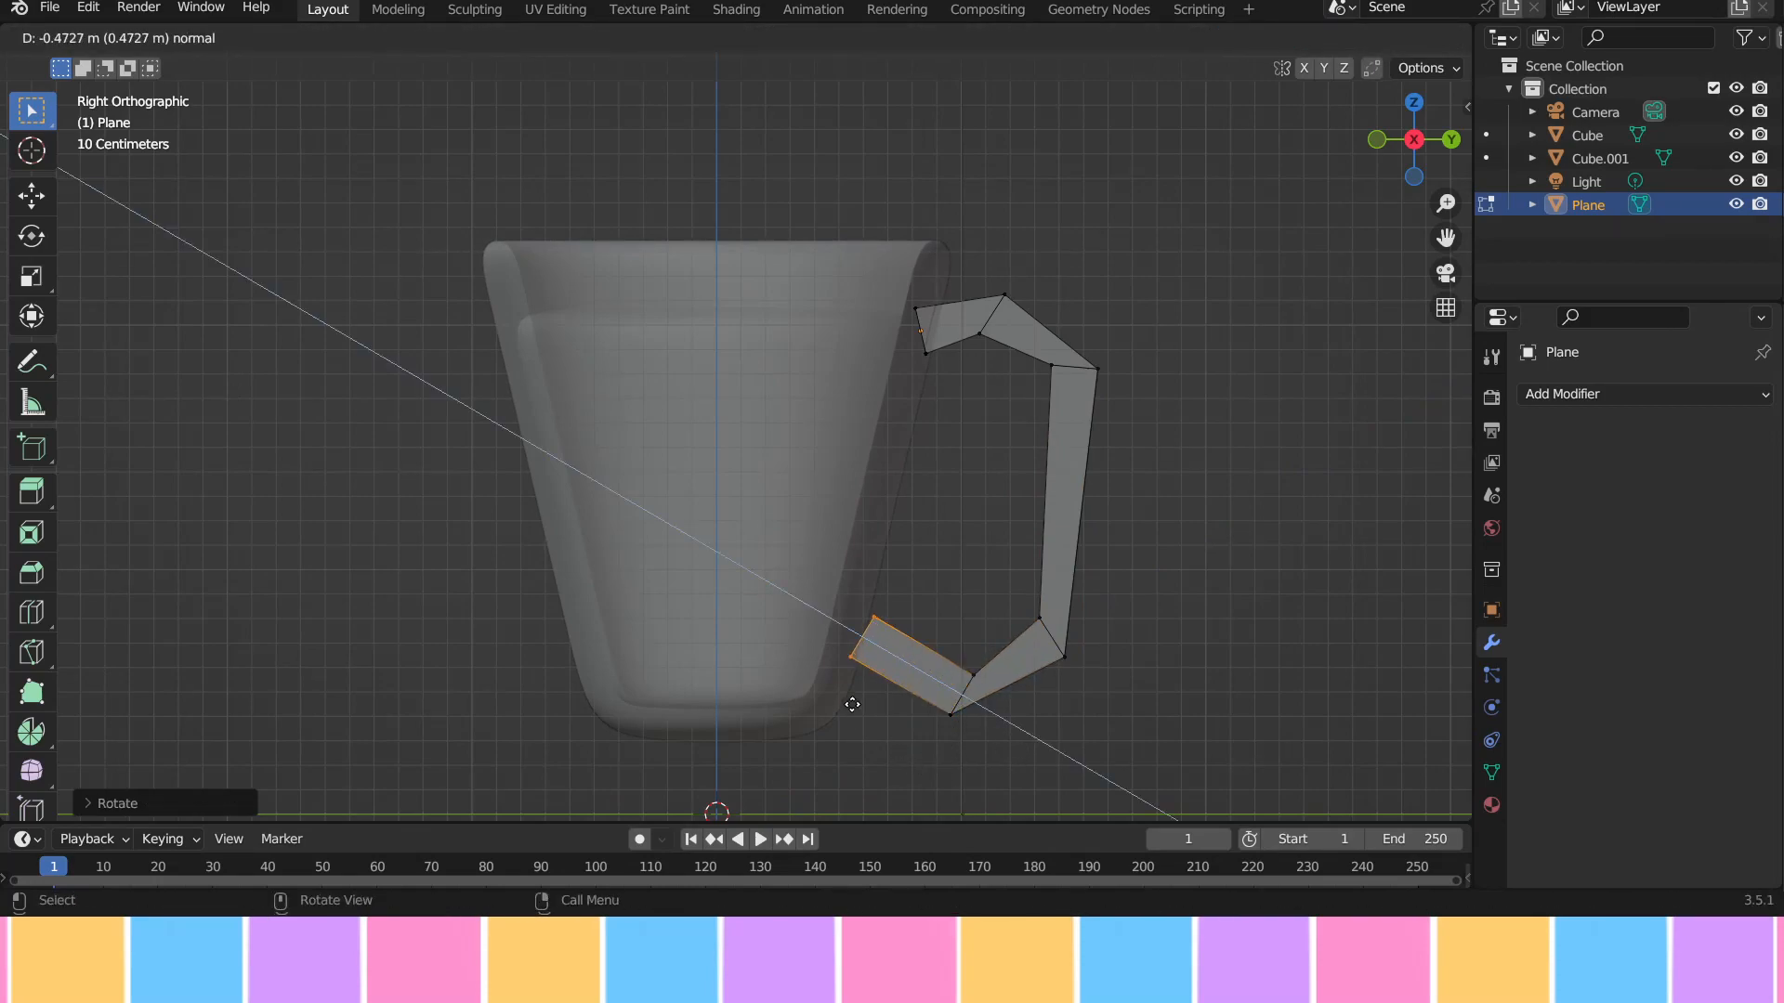
click(841, 689)
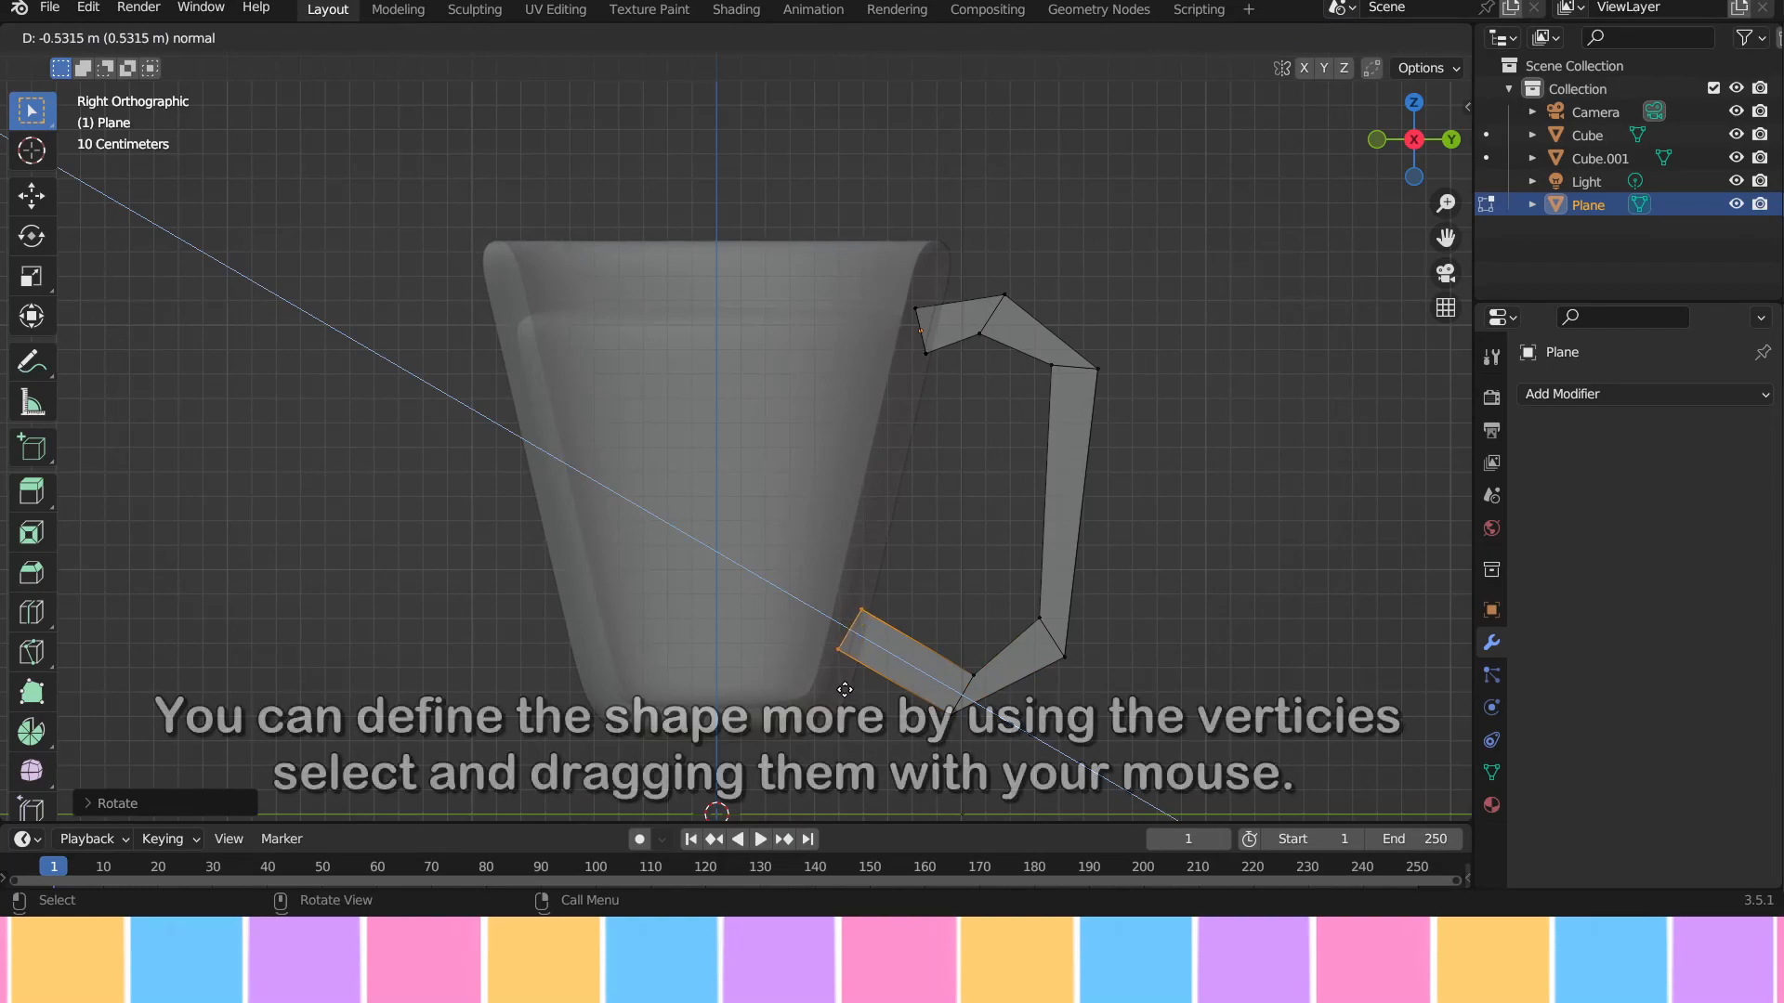
Step: Move the inner vertices of the handle's bottom bend directly above the outer ones, and lower the inner vertices at the grip's upper corner
drag(964, 658, 984, 681)
key(g)
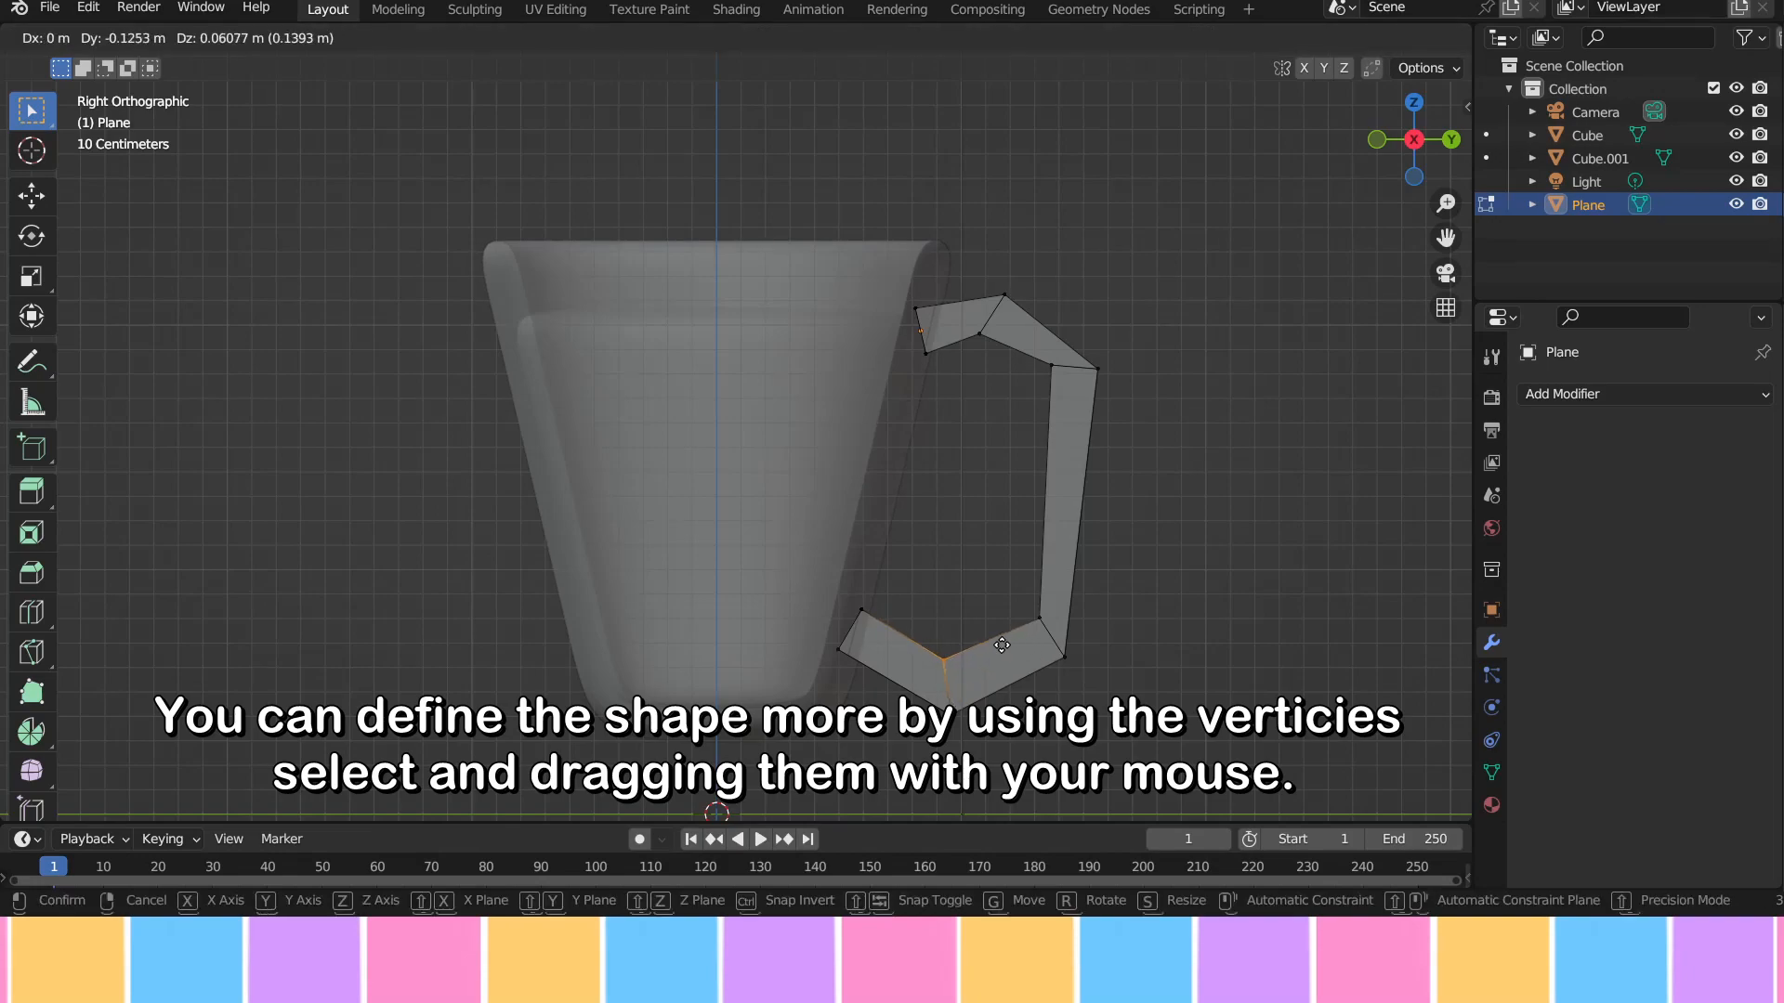
click(1009, 657)
click(1051, 366)
key(g)
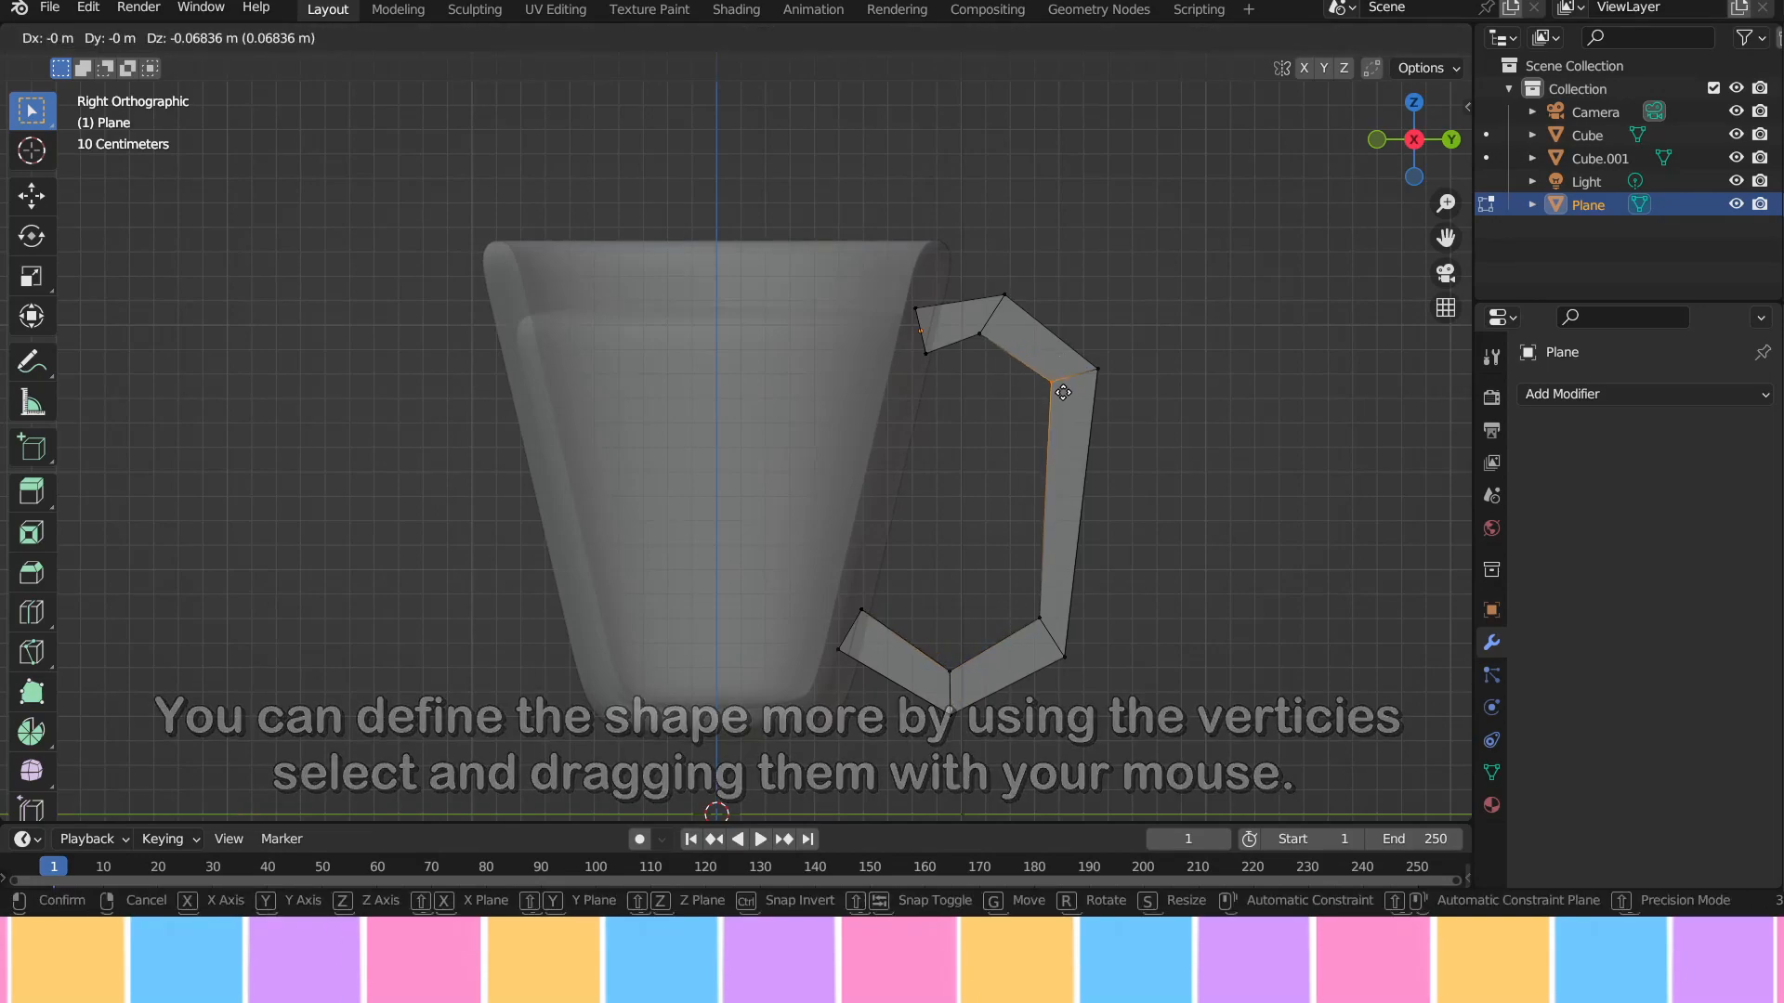
click(1064, 399)
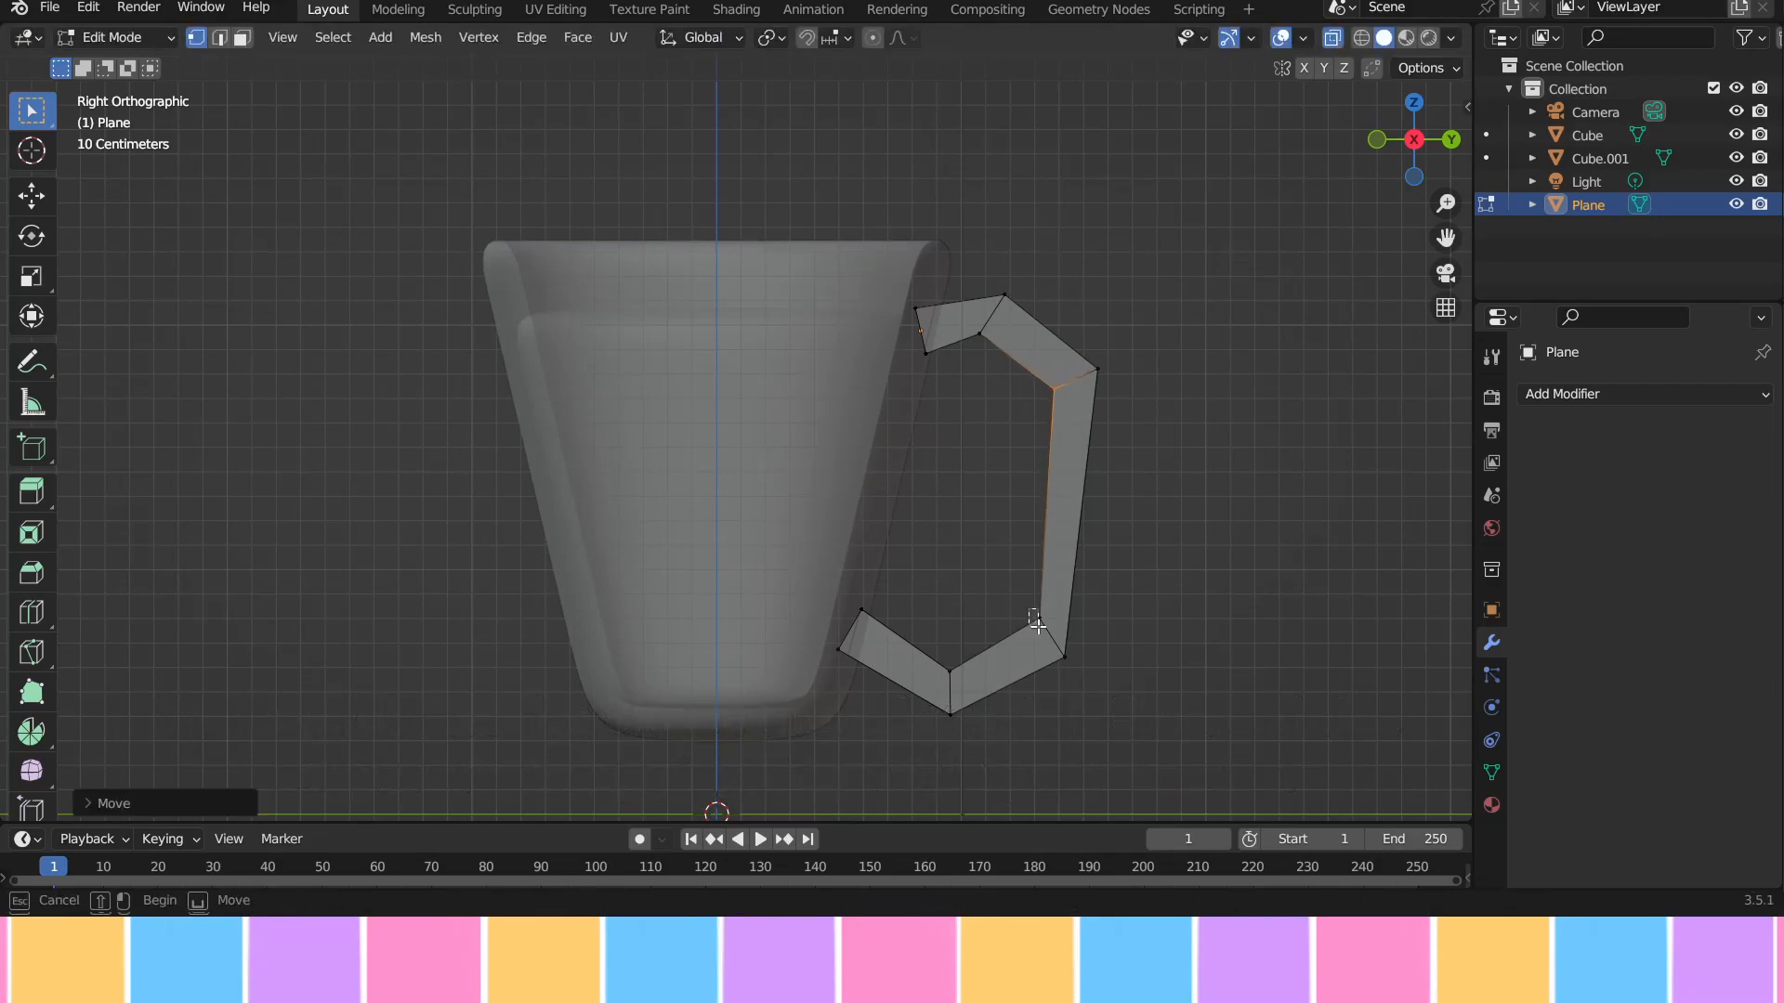
Step: Shift the inner vertices at the grip's lower corner down and toward the cup, and those at the first upper bend about 0.04 m along Y
click(1041, 620)
key(g)
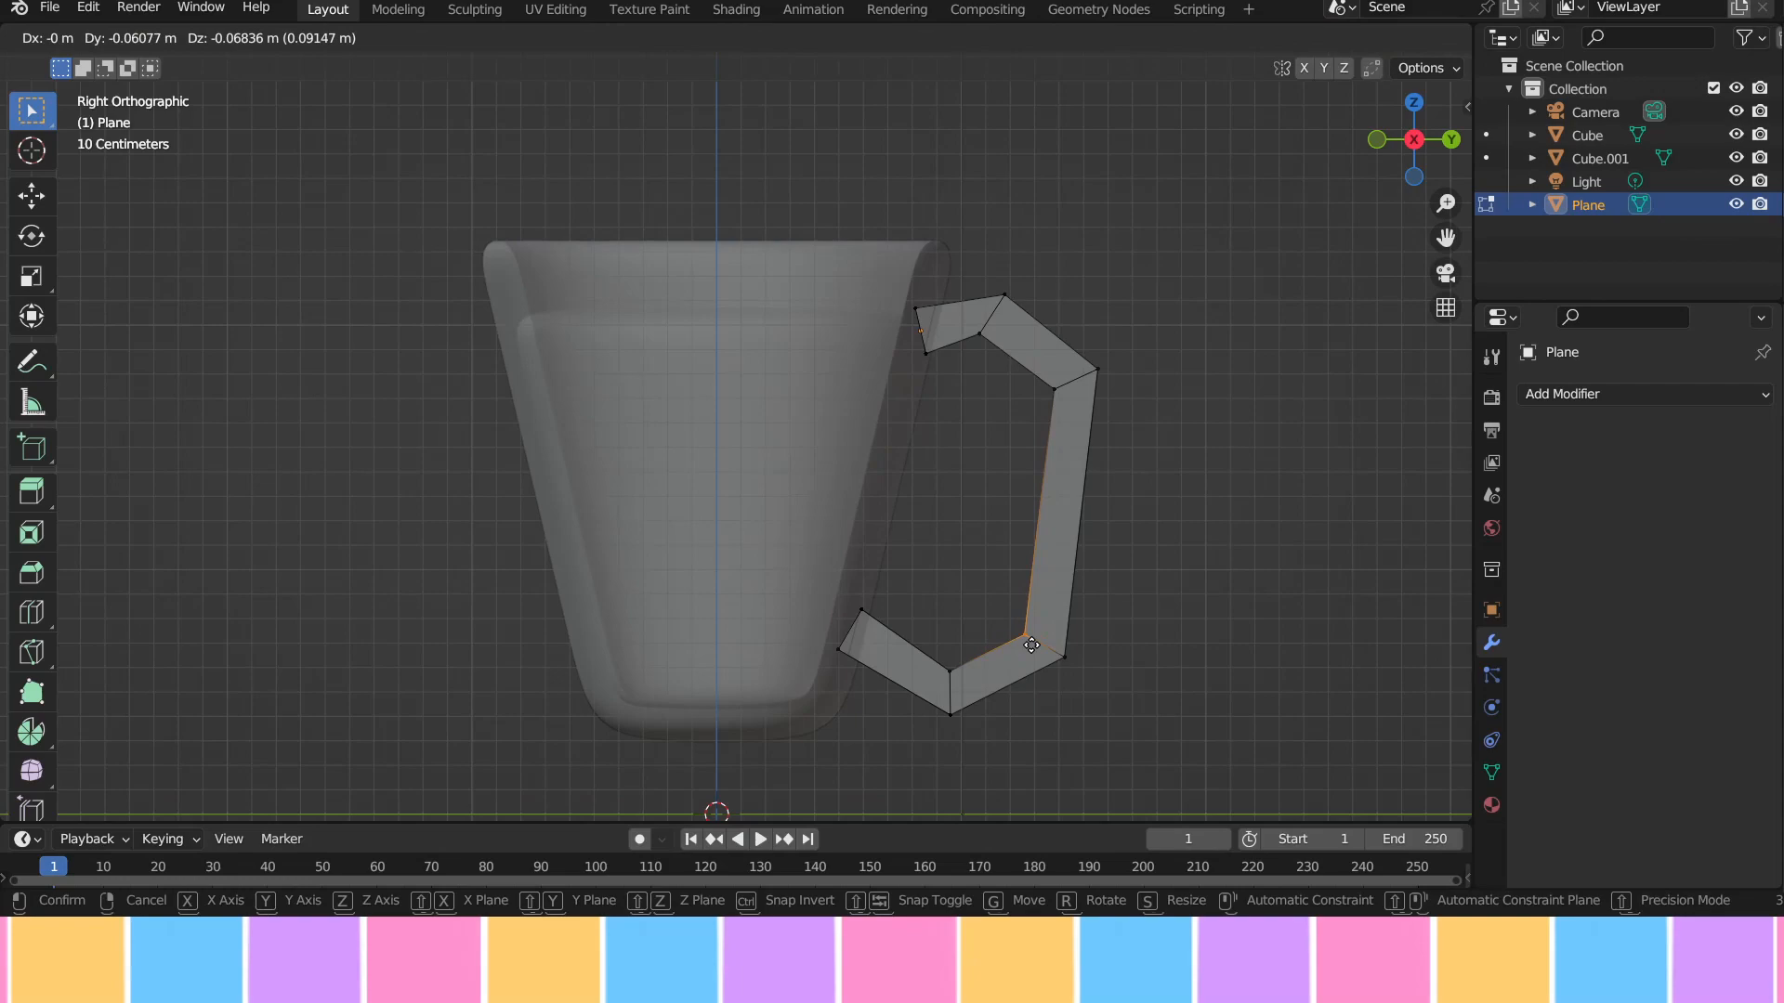
click(1036, 645)
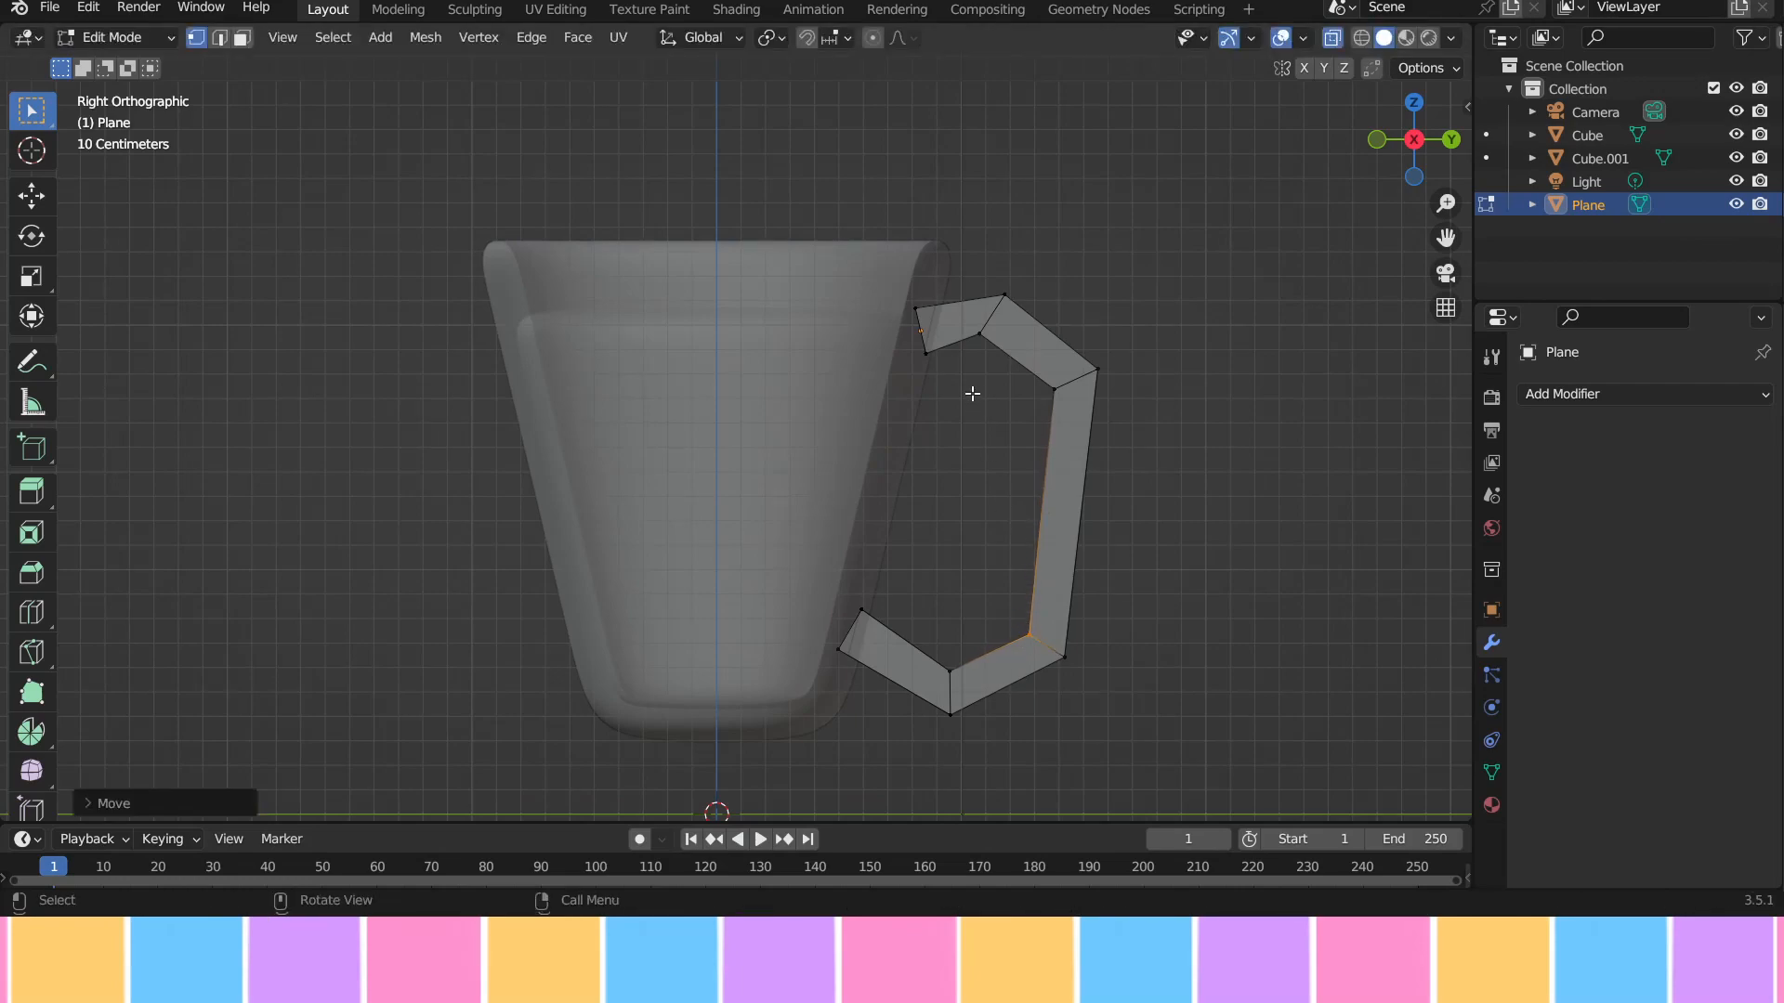
click(983, 336)
key(g)
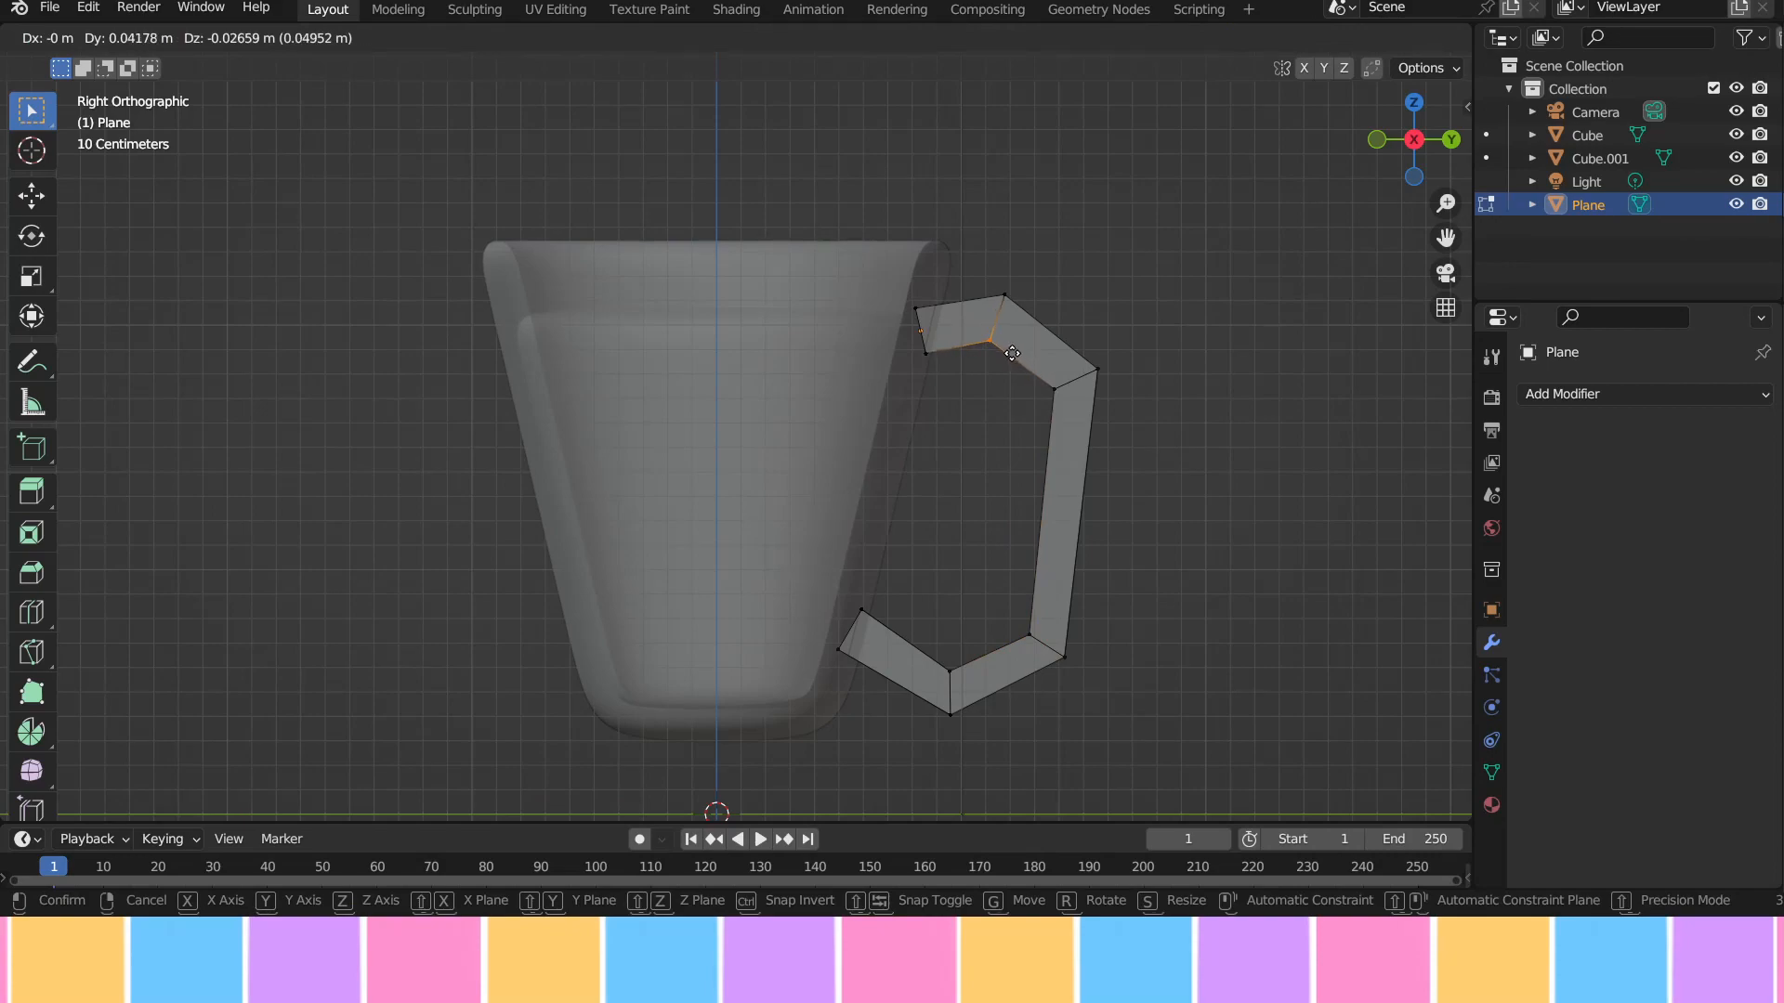
click(1011, 353)
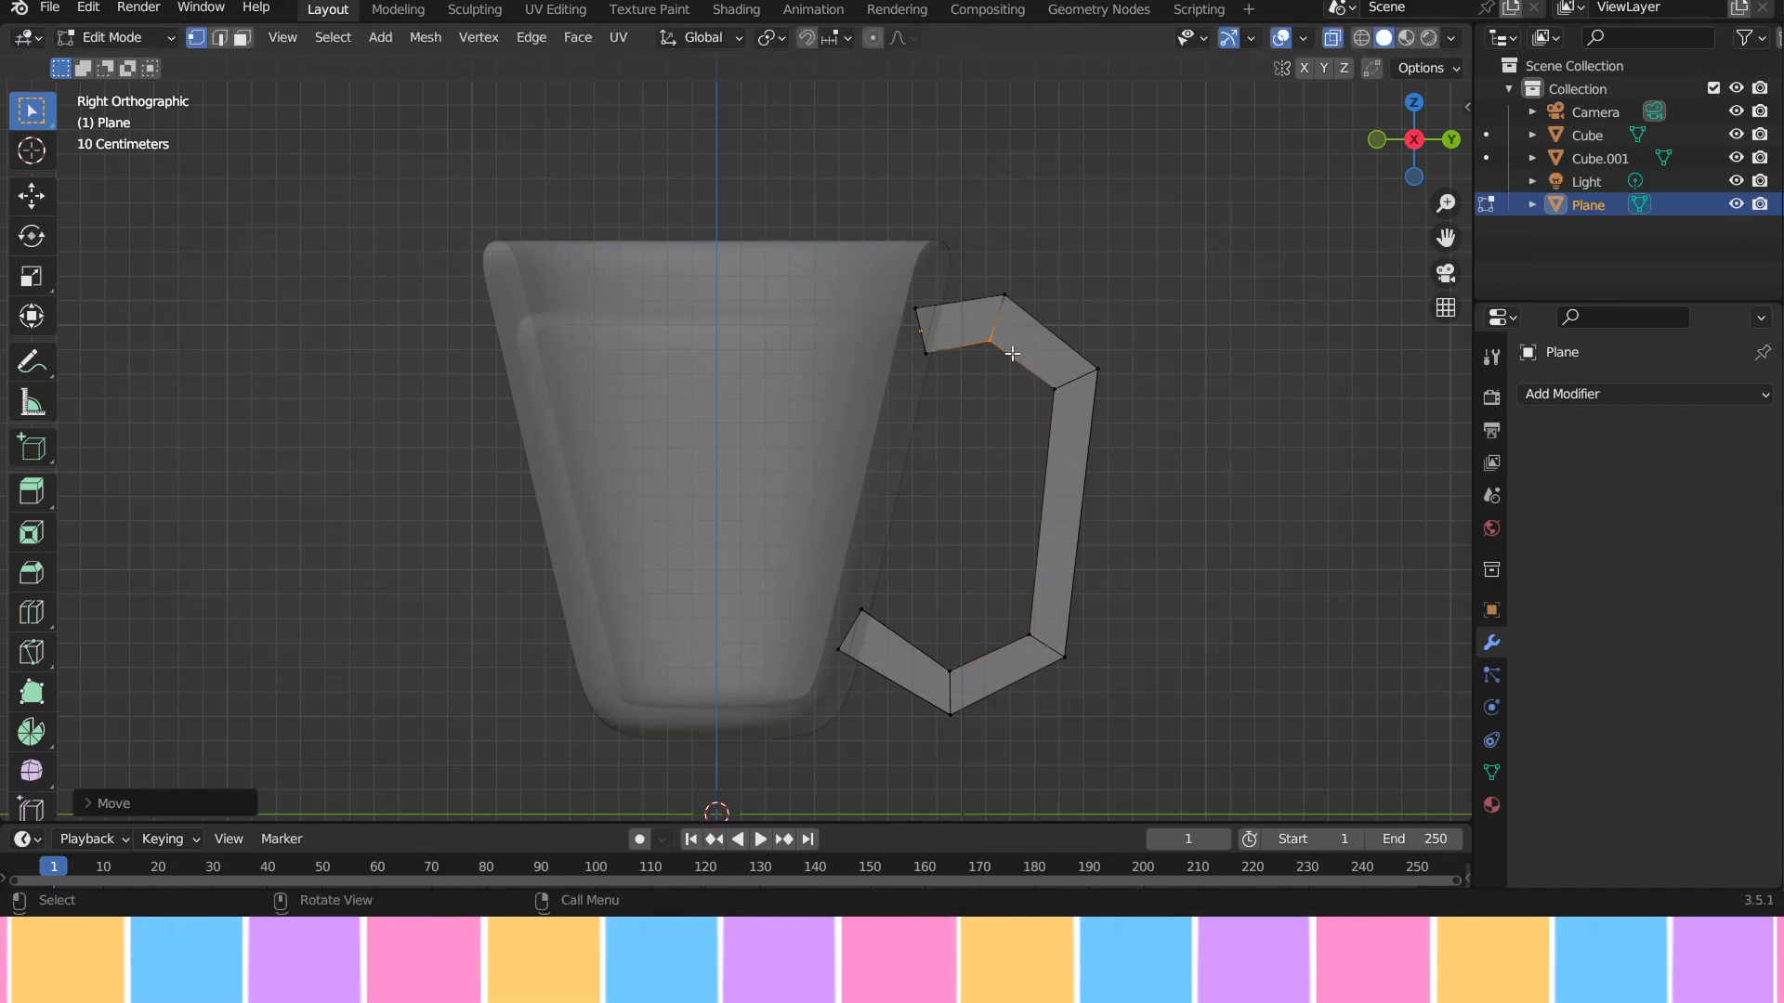
Step: Move the lower vertices of the handle's upper end and the upper vertices of its lower end along Y into the cup wall, then deselect
click(927, 350)
key(g)
key(y)
click(936, 356)
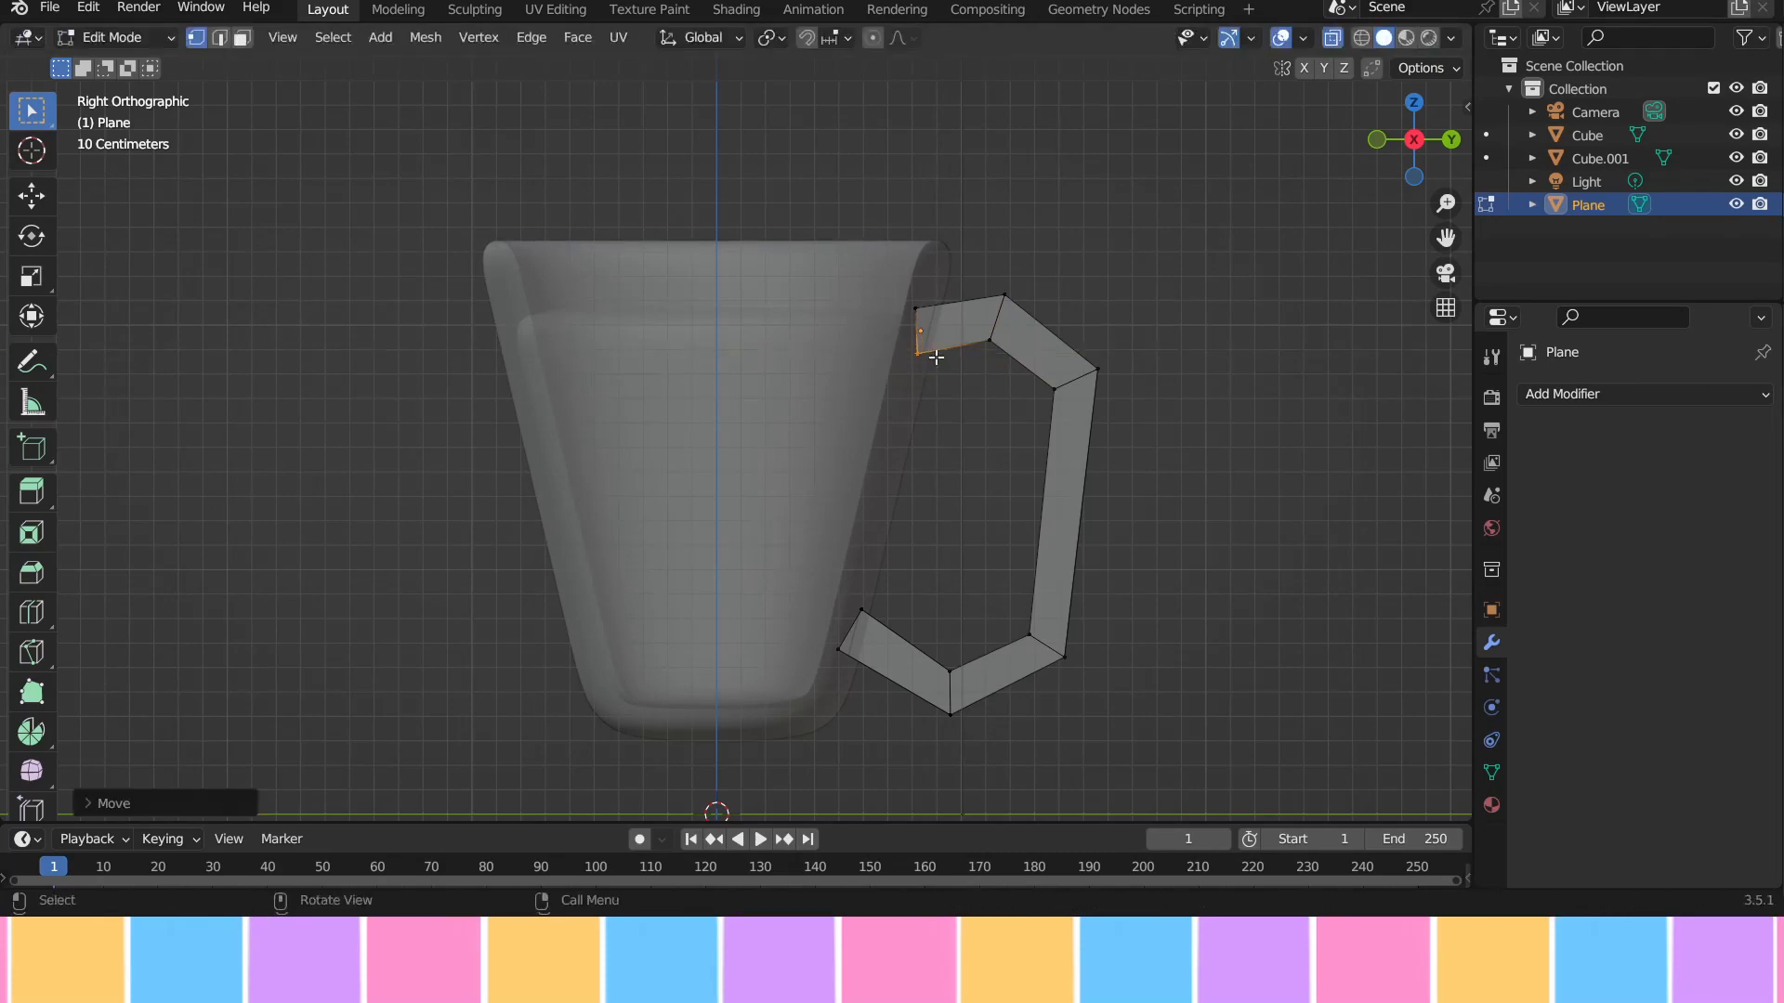
click(854, 612)
key(g)
key(y)
click(917, 610)
click(955, 591)
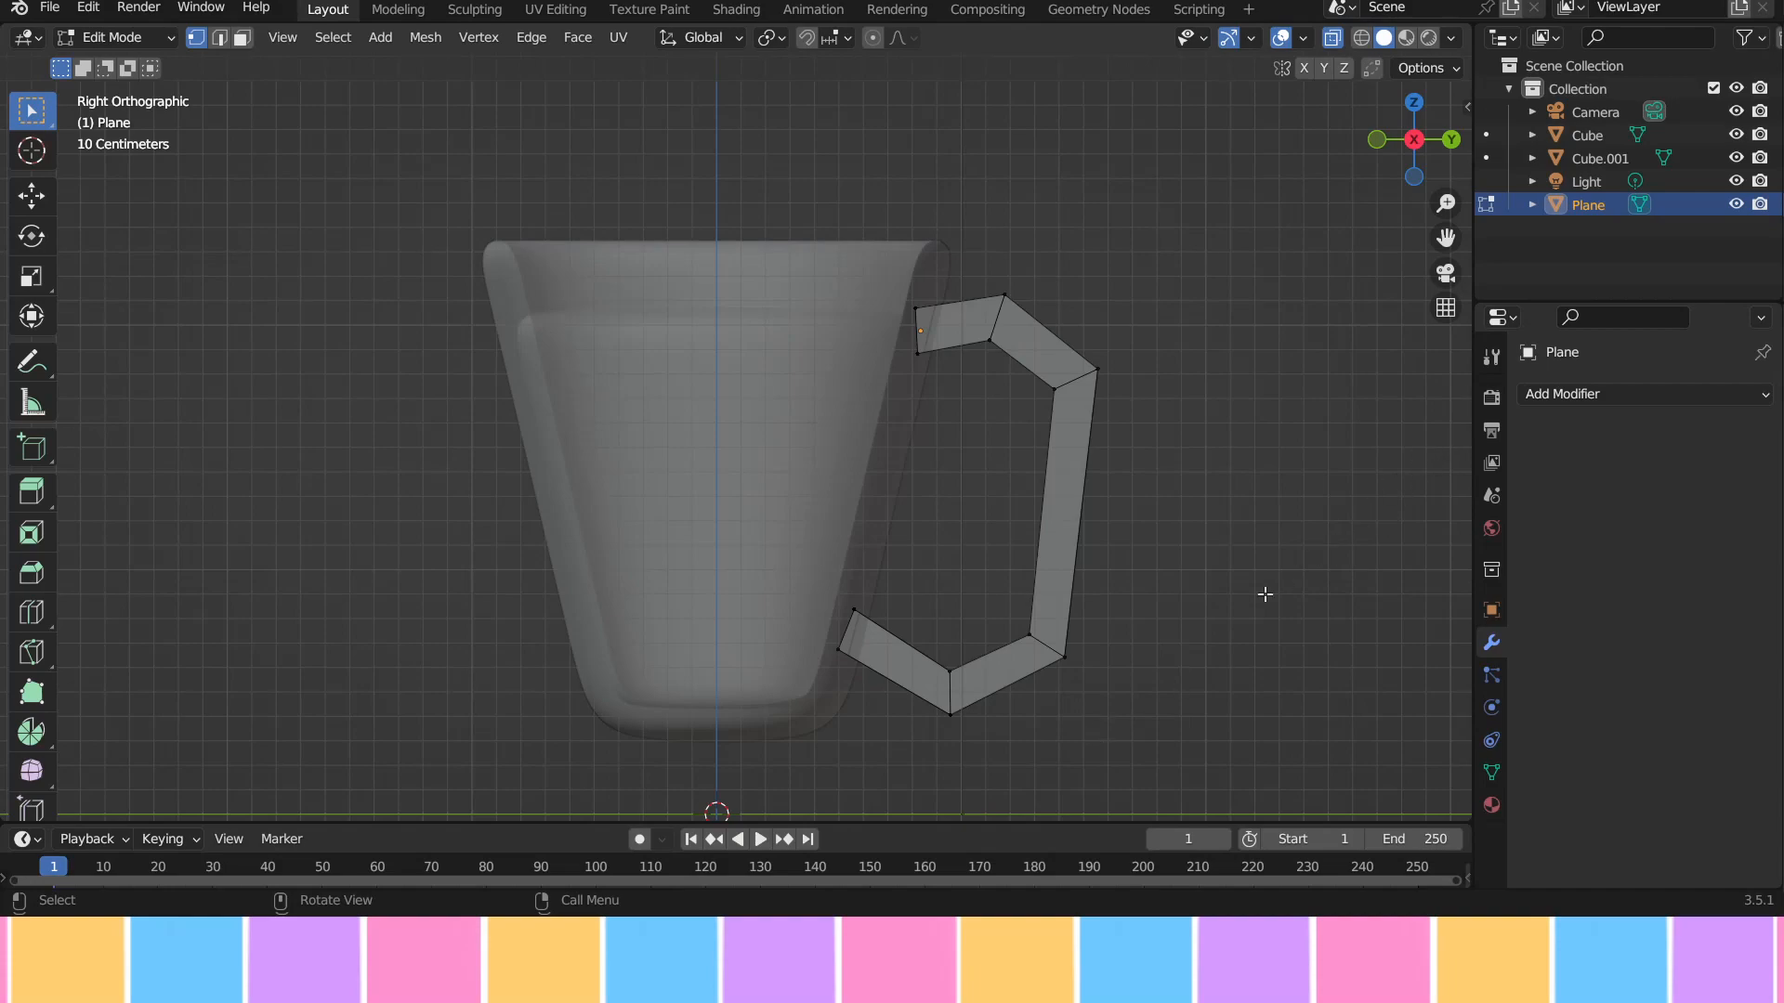
Step: Raise the outer vertices of the handle's bottom bend slightly along Z, and its inner vertices by about 0.03 m
click(971, 716)
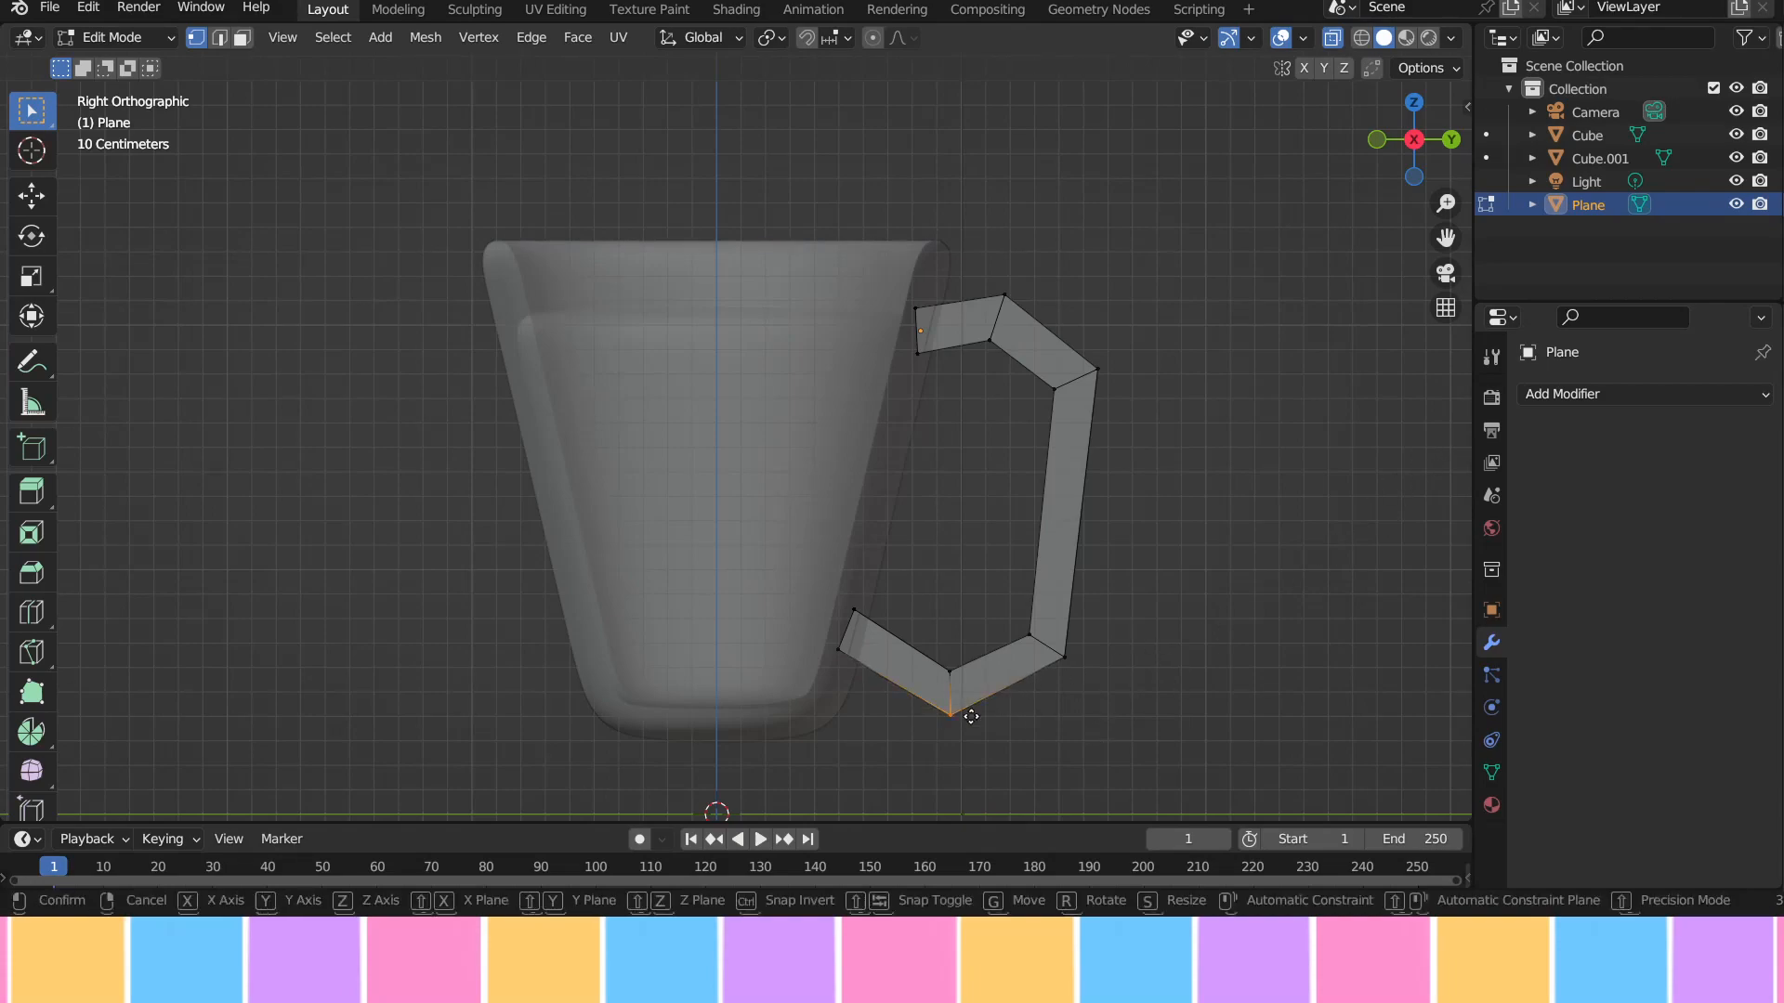
key(g)
key(z)
click(968, 708)
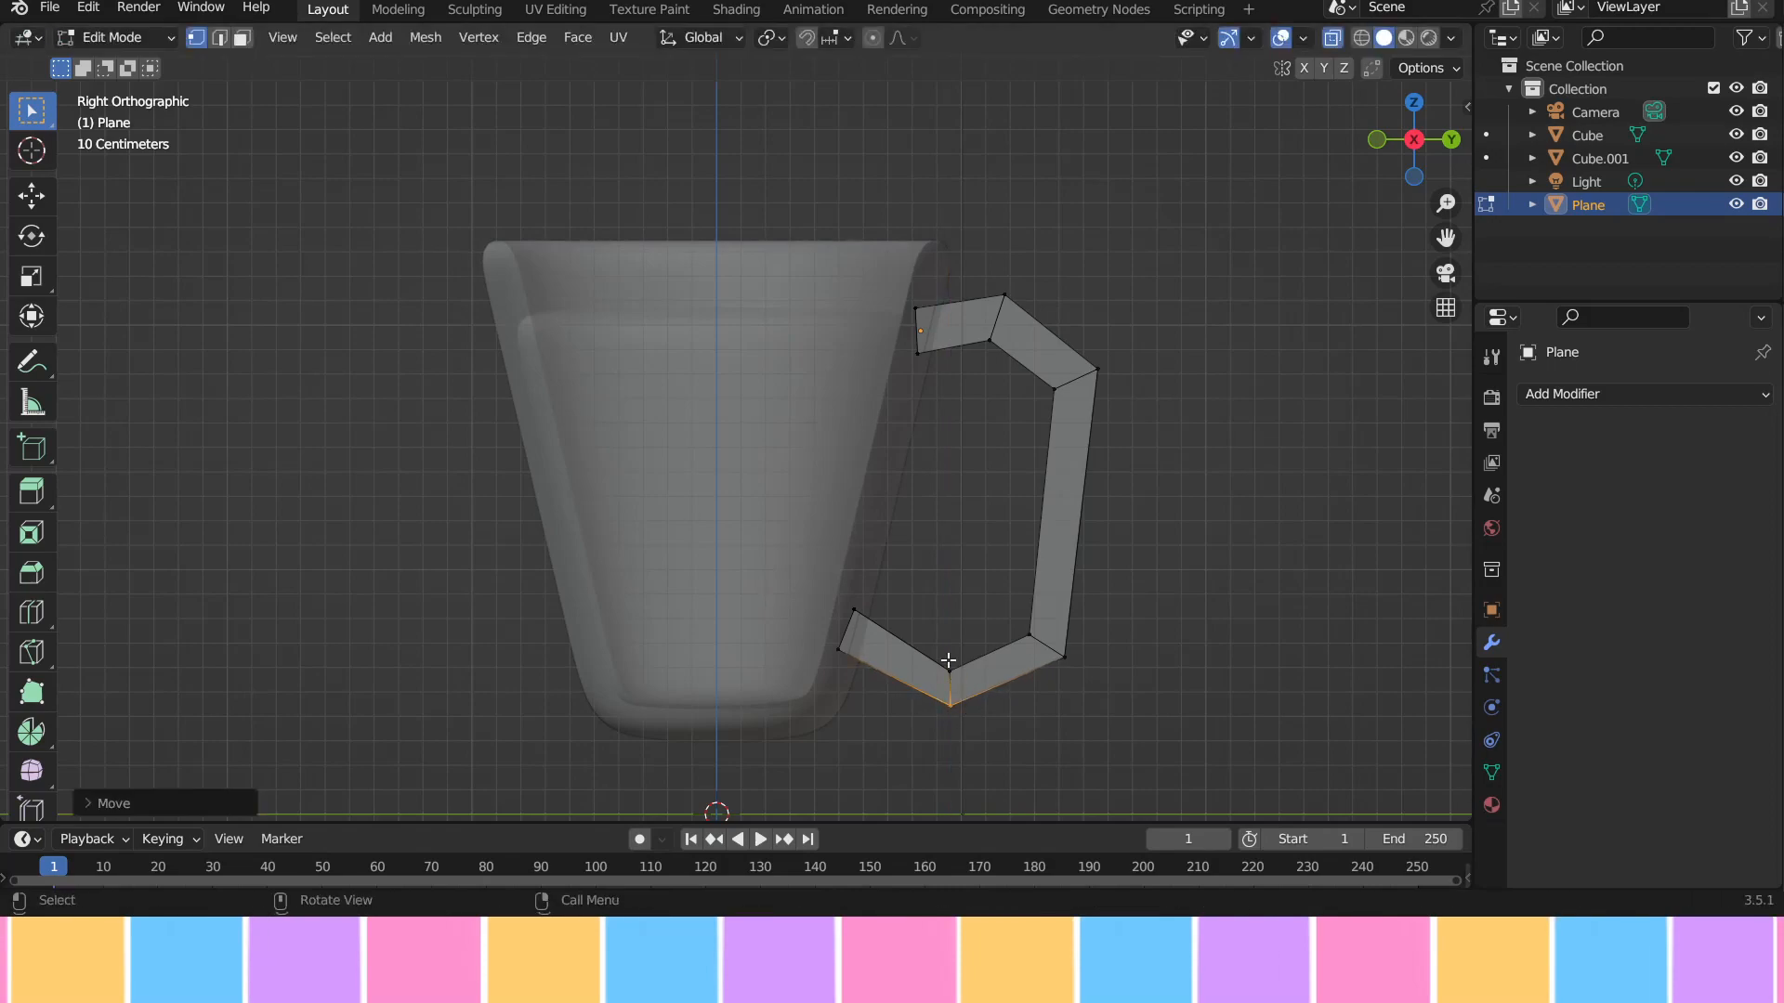
key(g)
key(z)
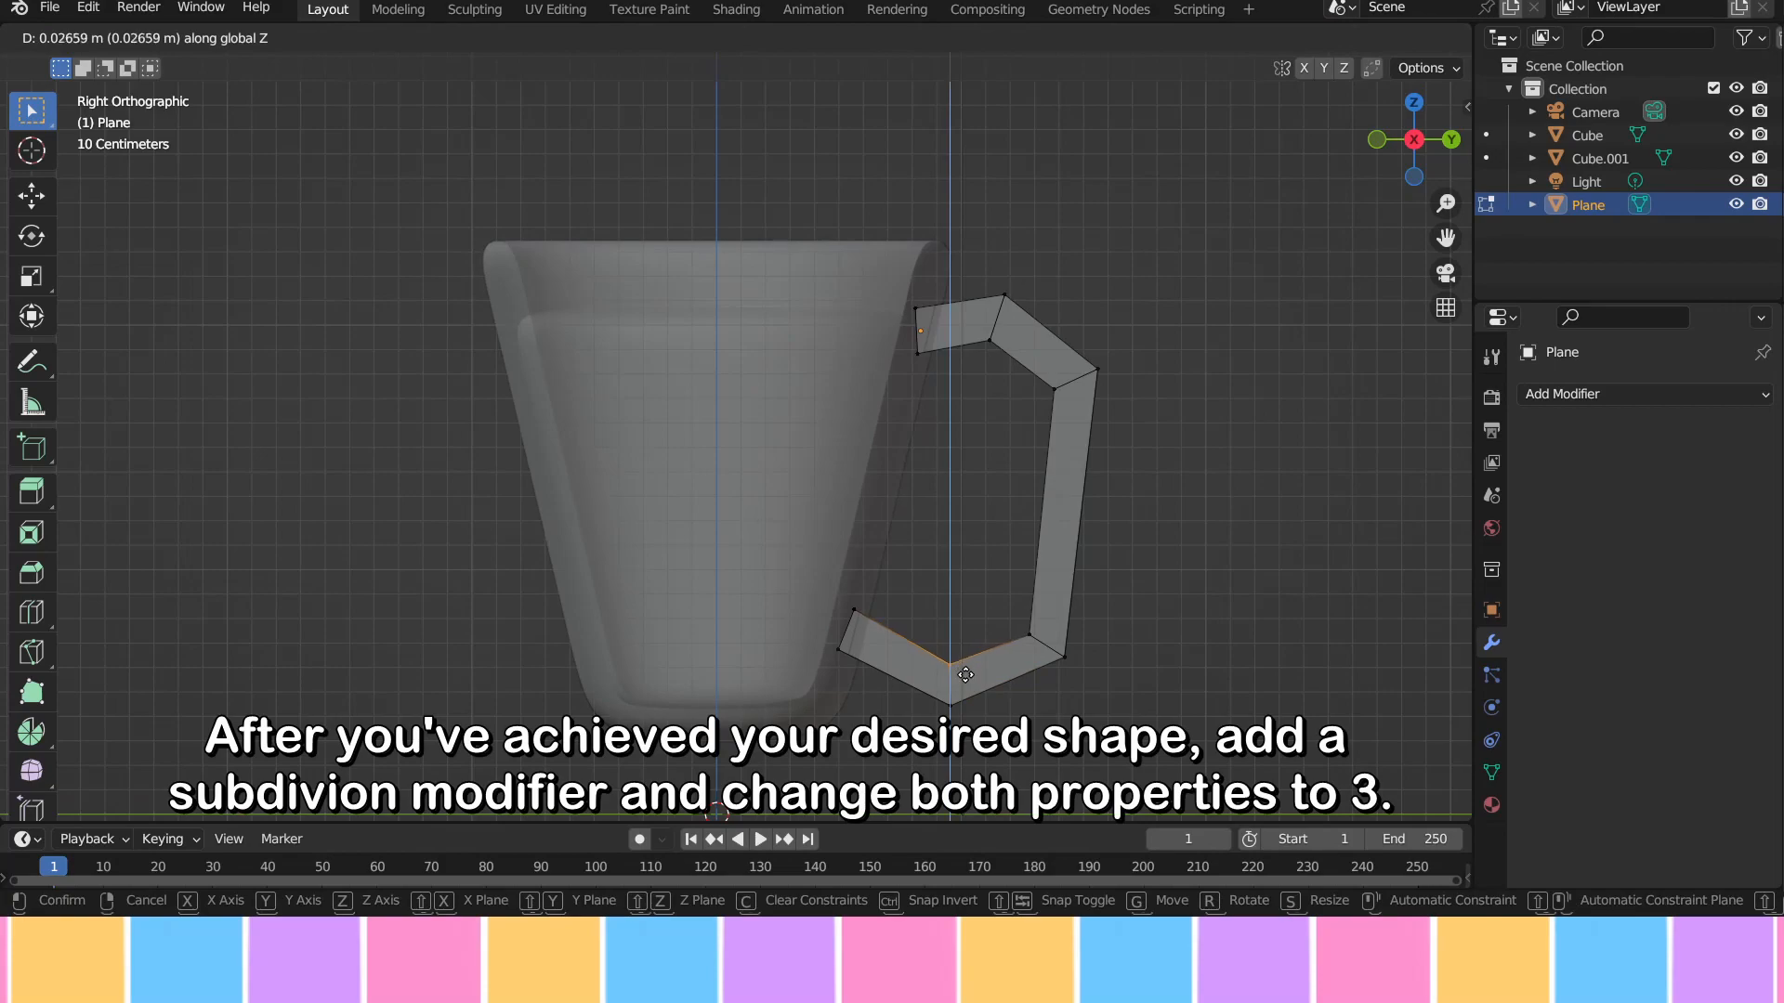
click(966, 676)
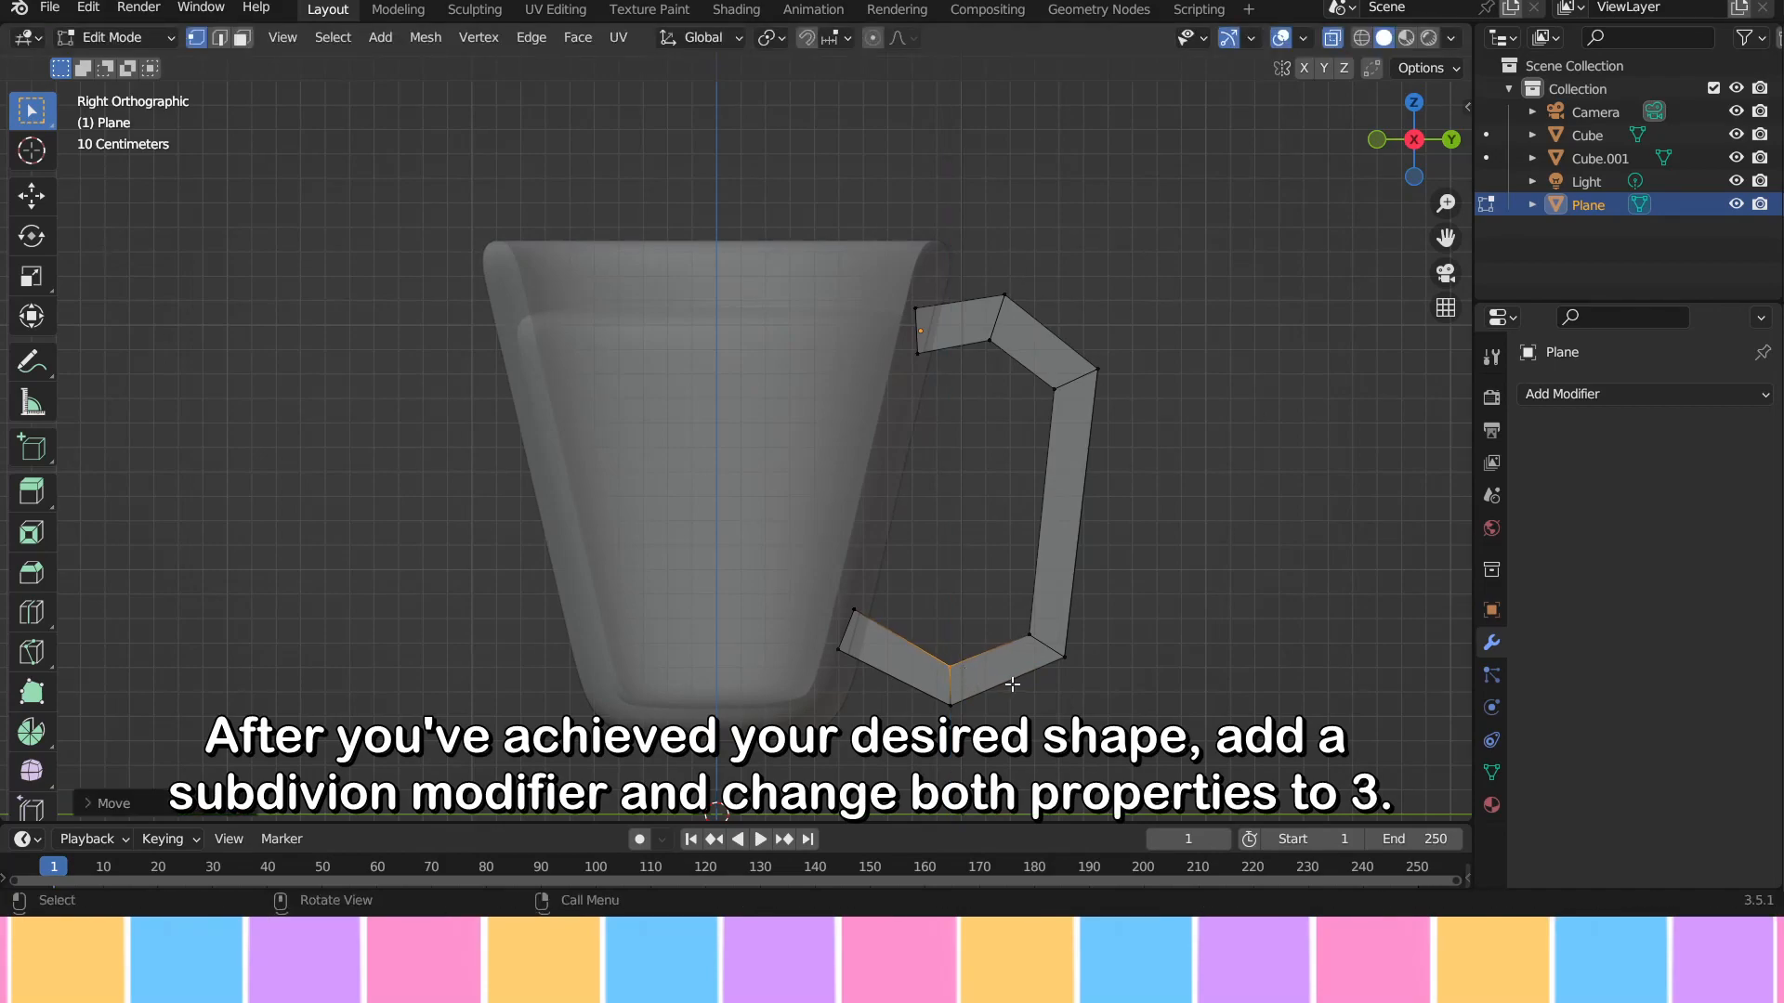
Step: Add a Subdivision Surface modifier to the handle with viewport and render levels both set to 3
click(1603, 398)
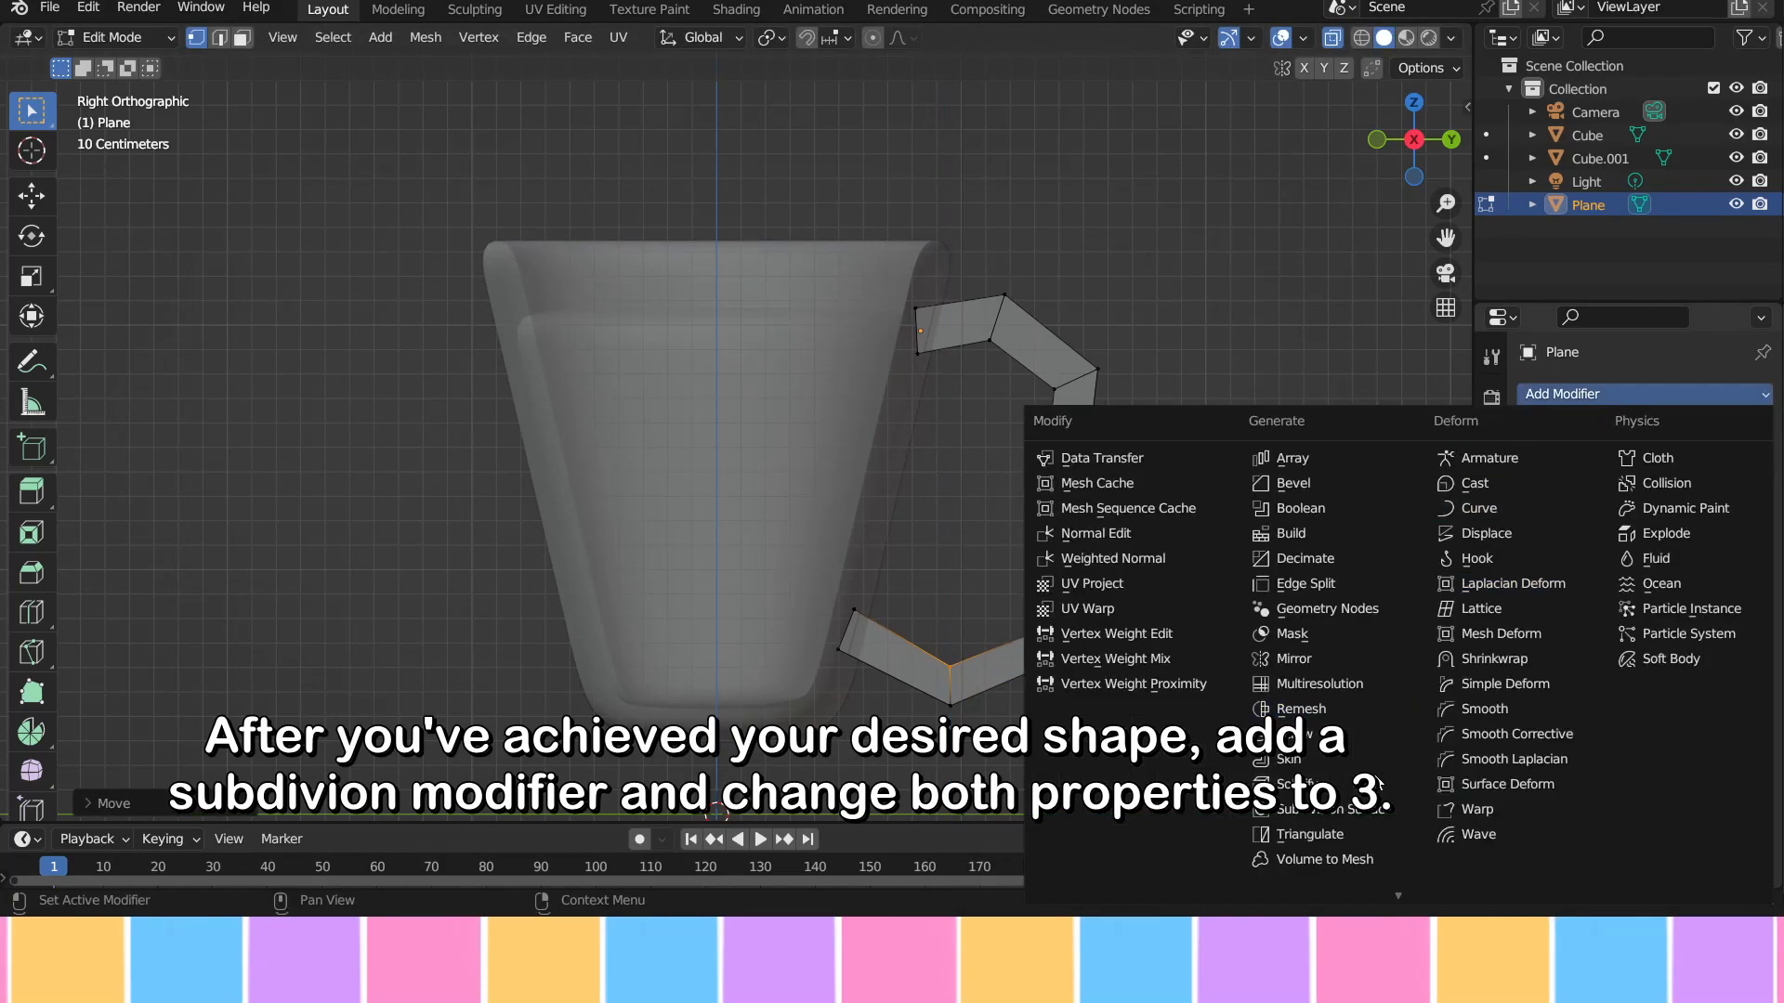
click(1333, 809)
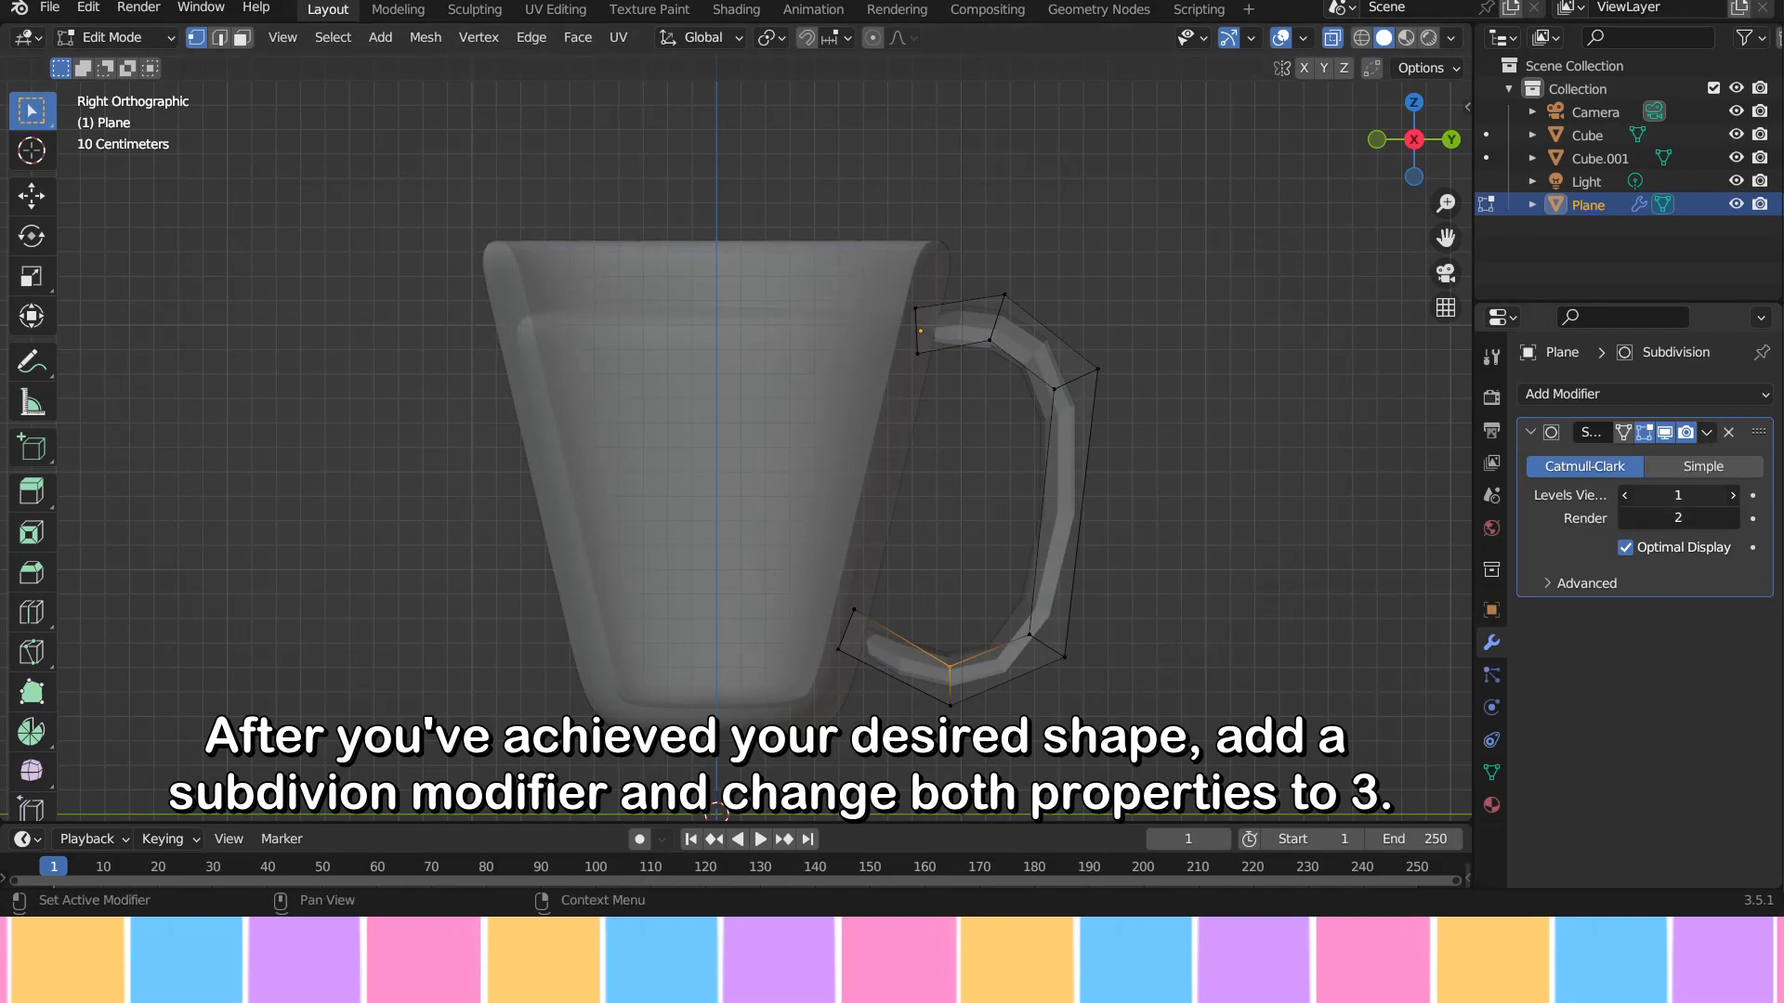
key(Return)
Step: Select the entire handle mesh, thin it to about 0.85 along X, and deselect it
middle_drag(1347, 548, 725, 440)
scroll(975, 399, down, 3)
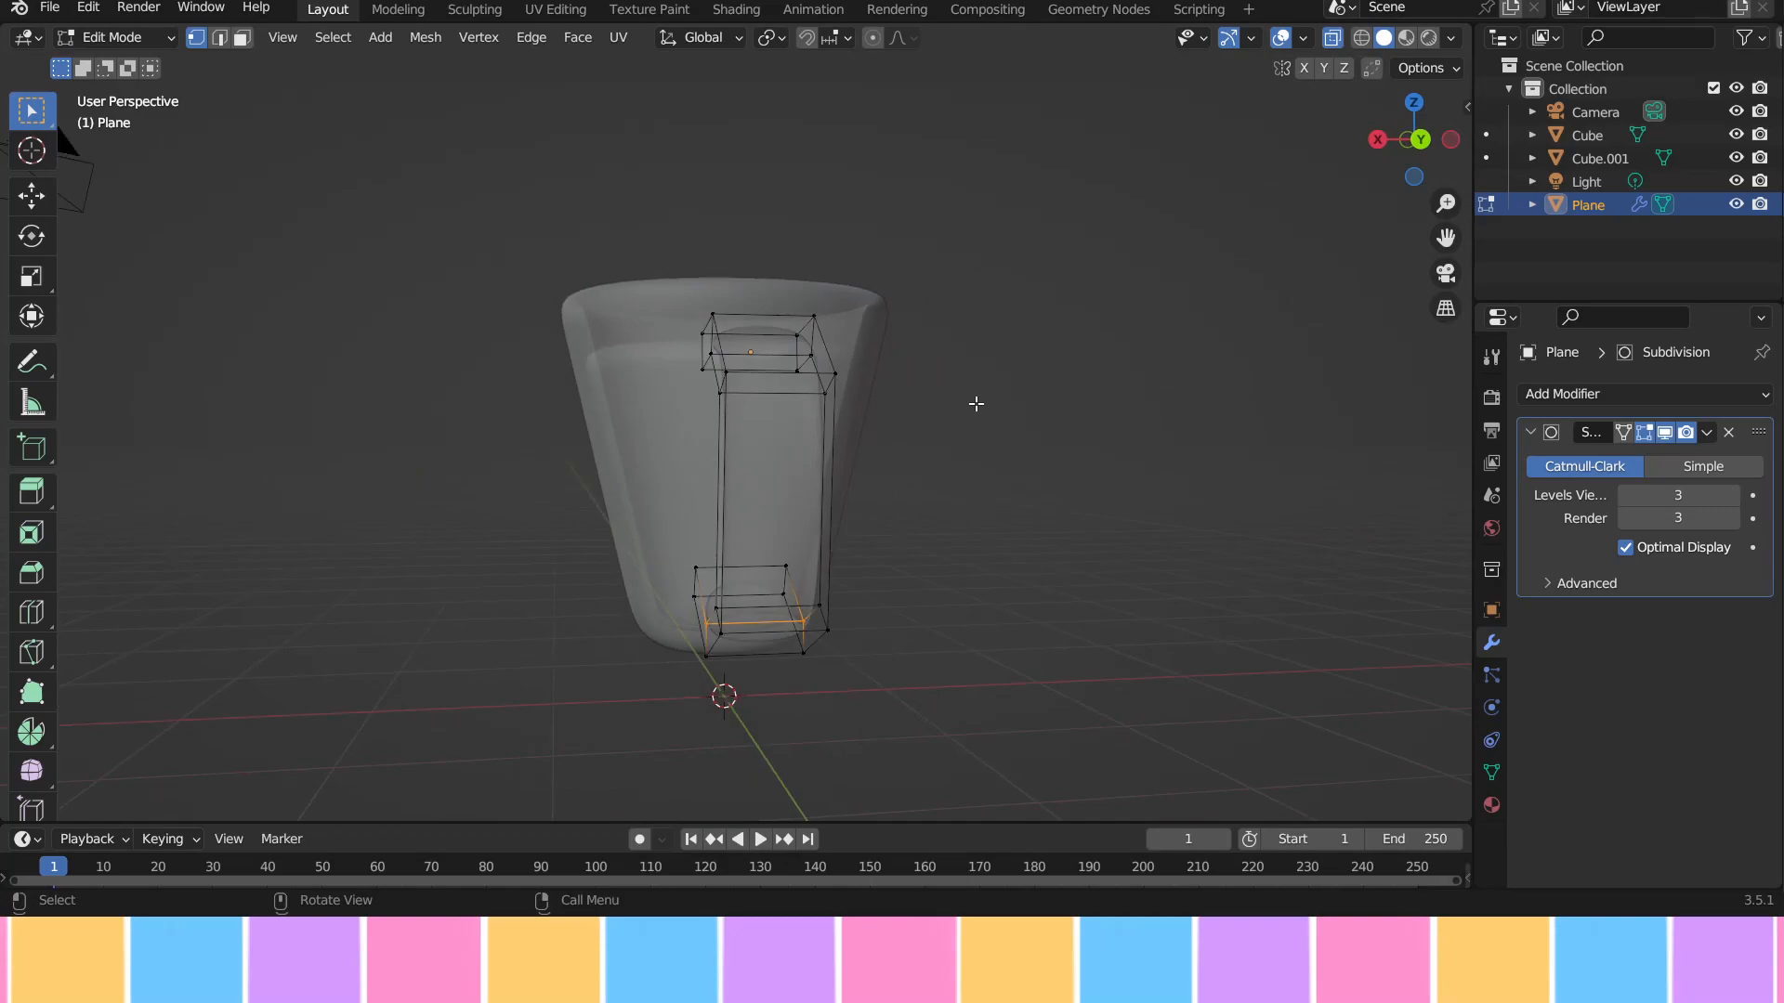
middle_drag(975, 398, 960, 450)
key(a)
key(s)
key(x)
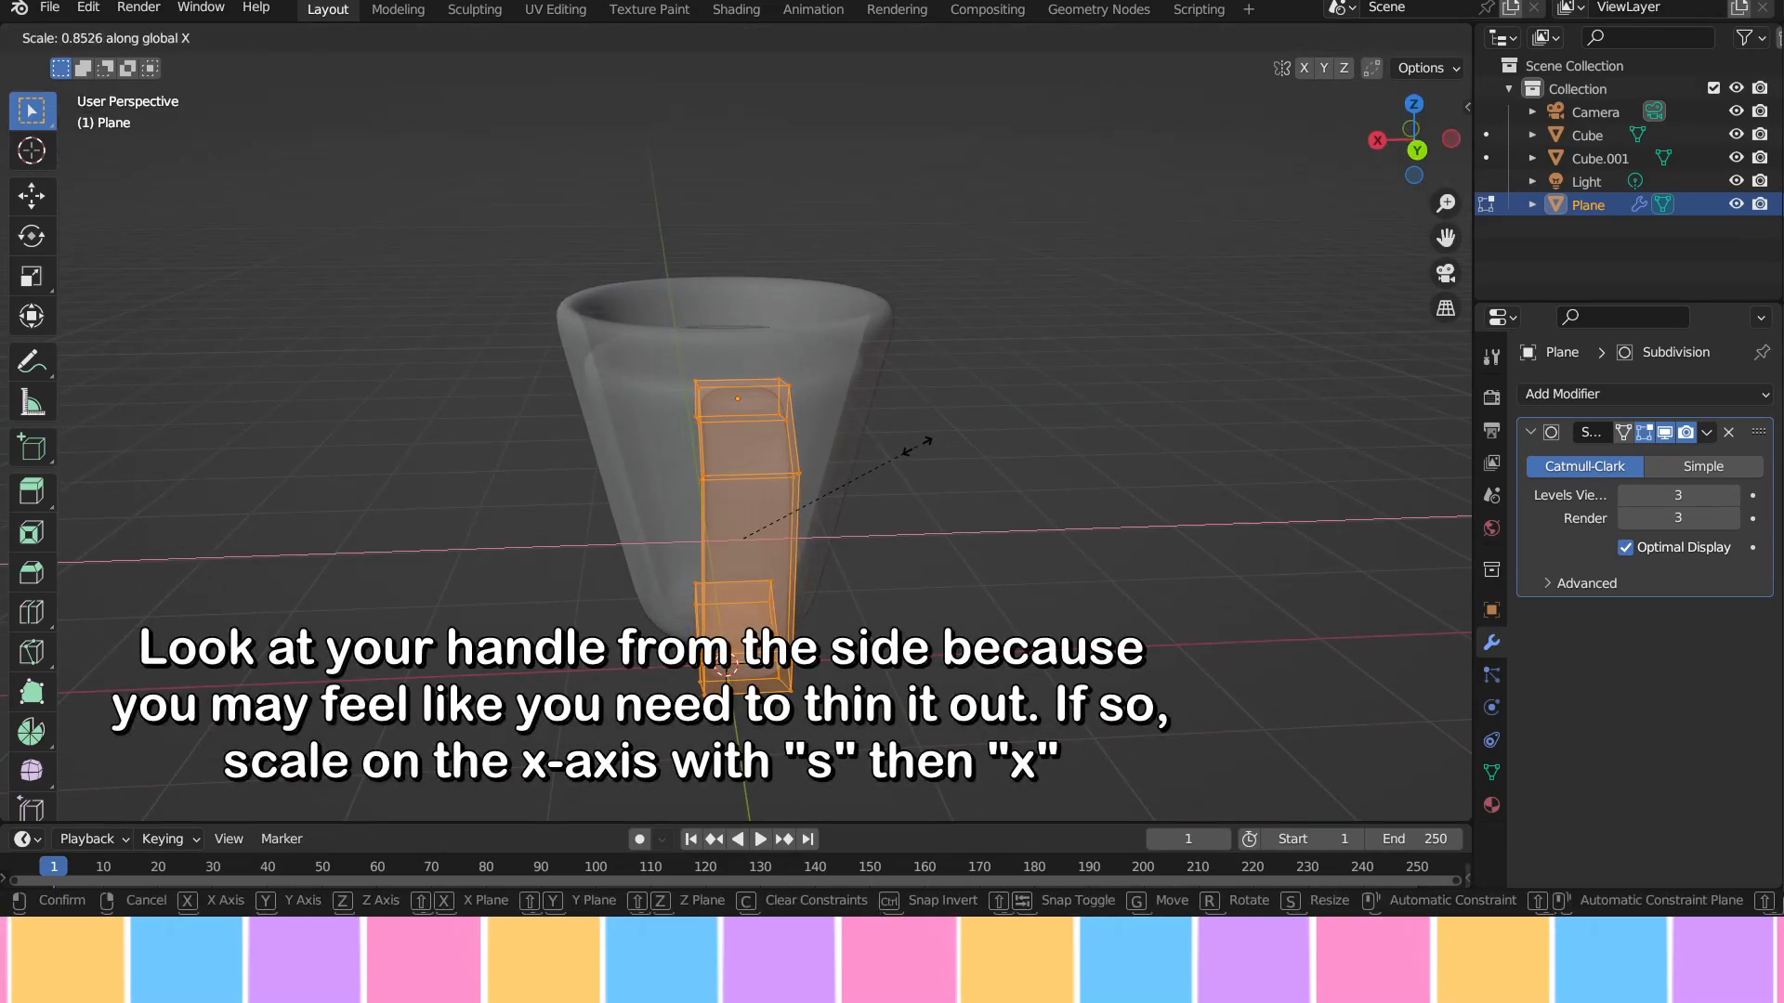
click(929, 507)
click(929, 508)
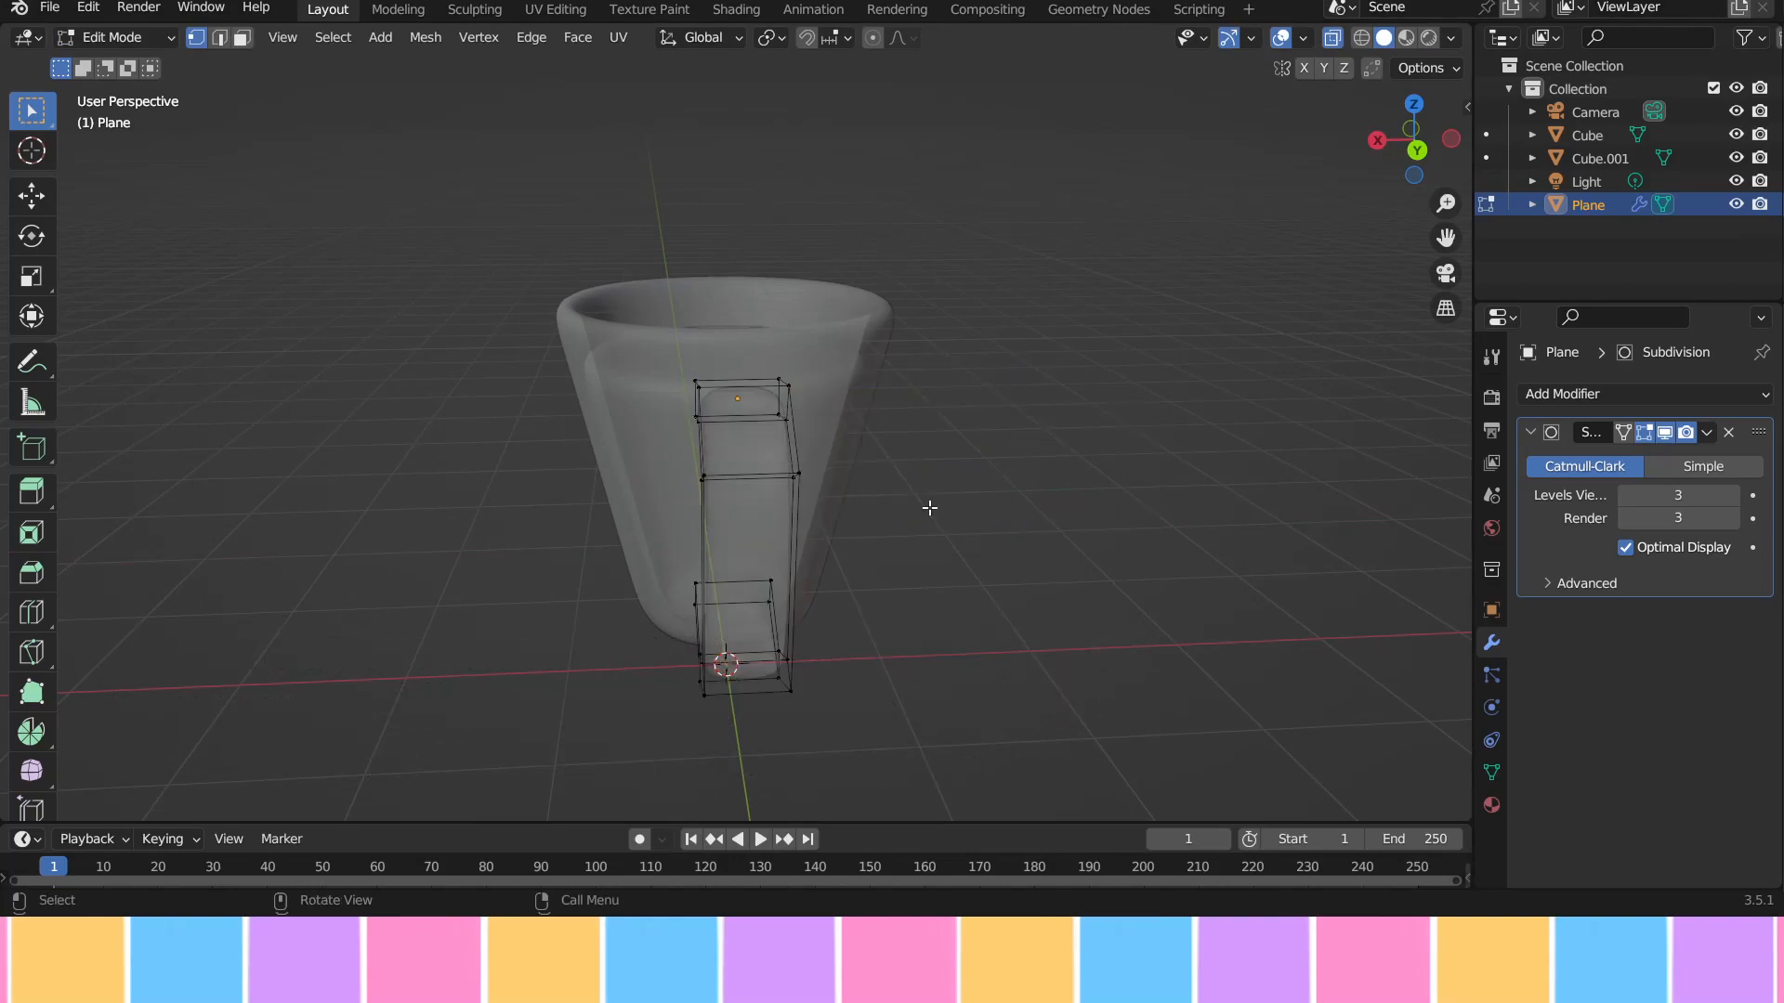
Step: Turn off X-ray display and add a loop cut near each end of the handle where it meets the cup
key(alt+z)
middle_drag(983, 509, 1245, 476)
key(ctrl+r)
click(850, 574)
click(847, 572)
middle_drag(808, 554, 864, 387)
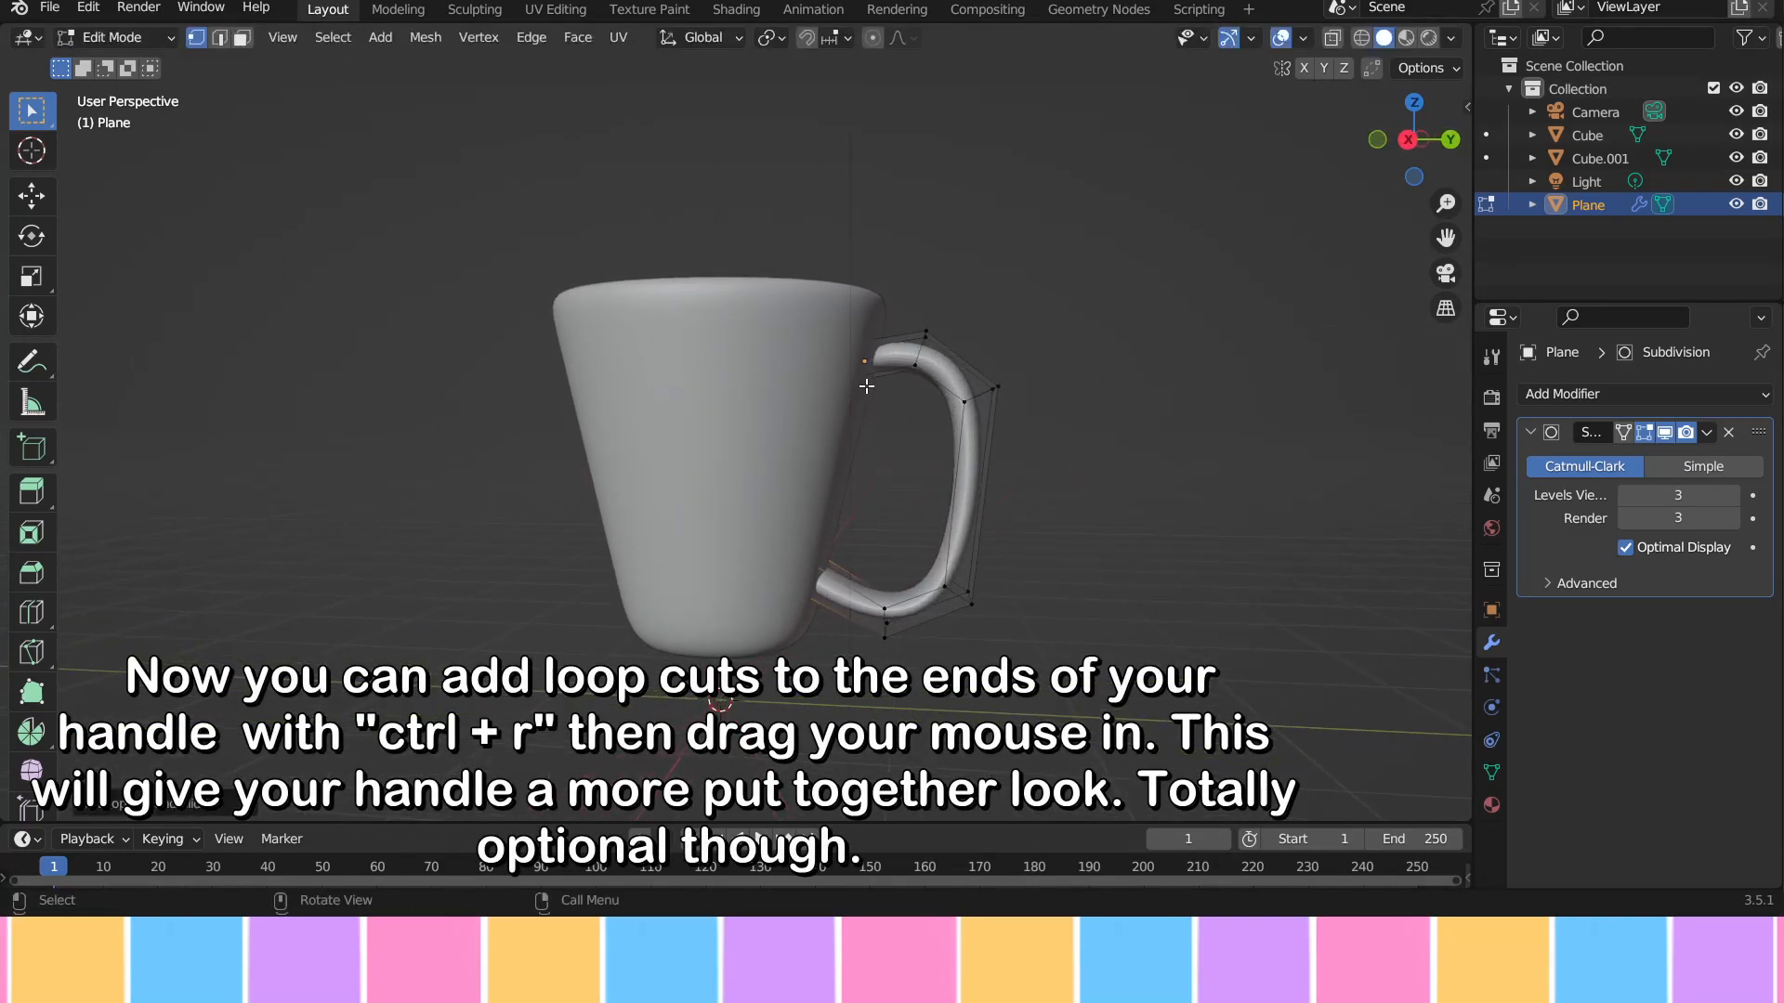
key(ctrl+r)
click(866, 381)
click(934, 395)
Step: Return the handle to Object Mode, apply Shade Smooth to it, and deselect it
middle_drag(1068, 501, 779, 446)
click(111, 37)
click(135, 63)
right_click(894, 394)
click(893, 394)
middle_drag(741, 393, 929, 416)
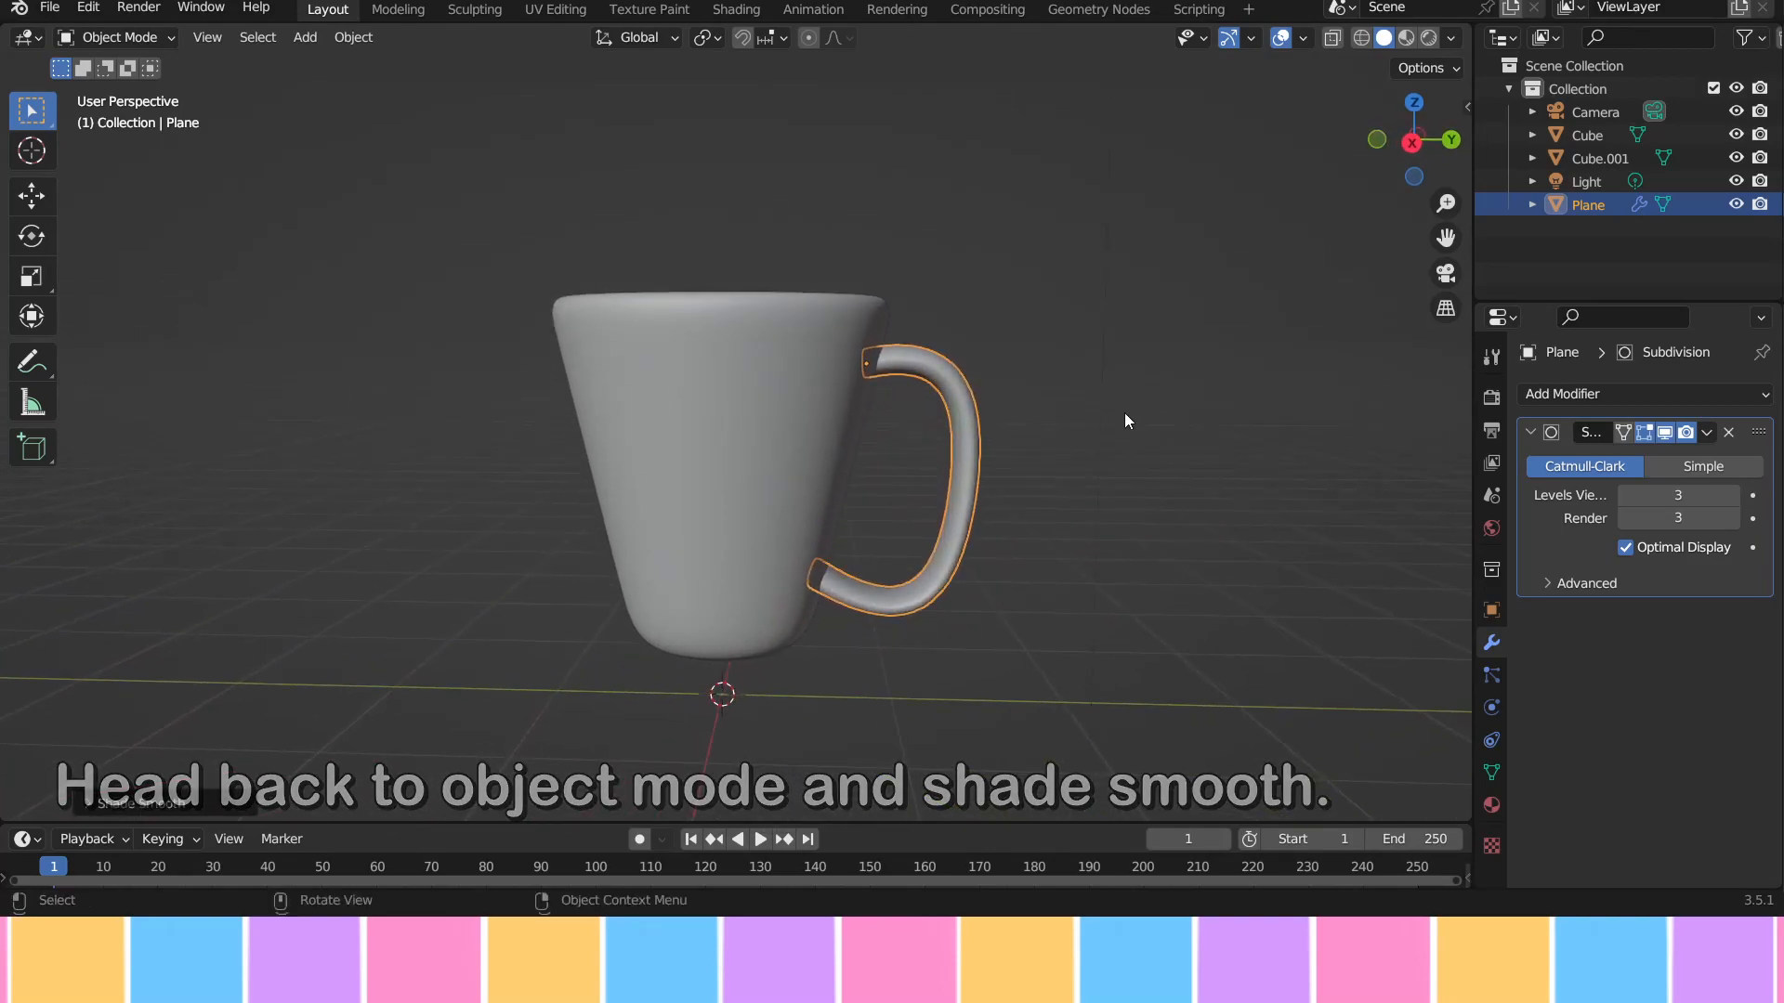
click(1124, 413)
middle_drag(1067, 408, 1106, 457)
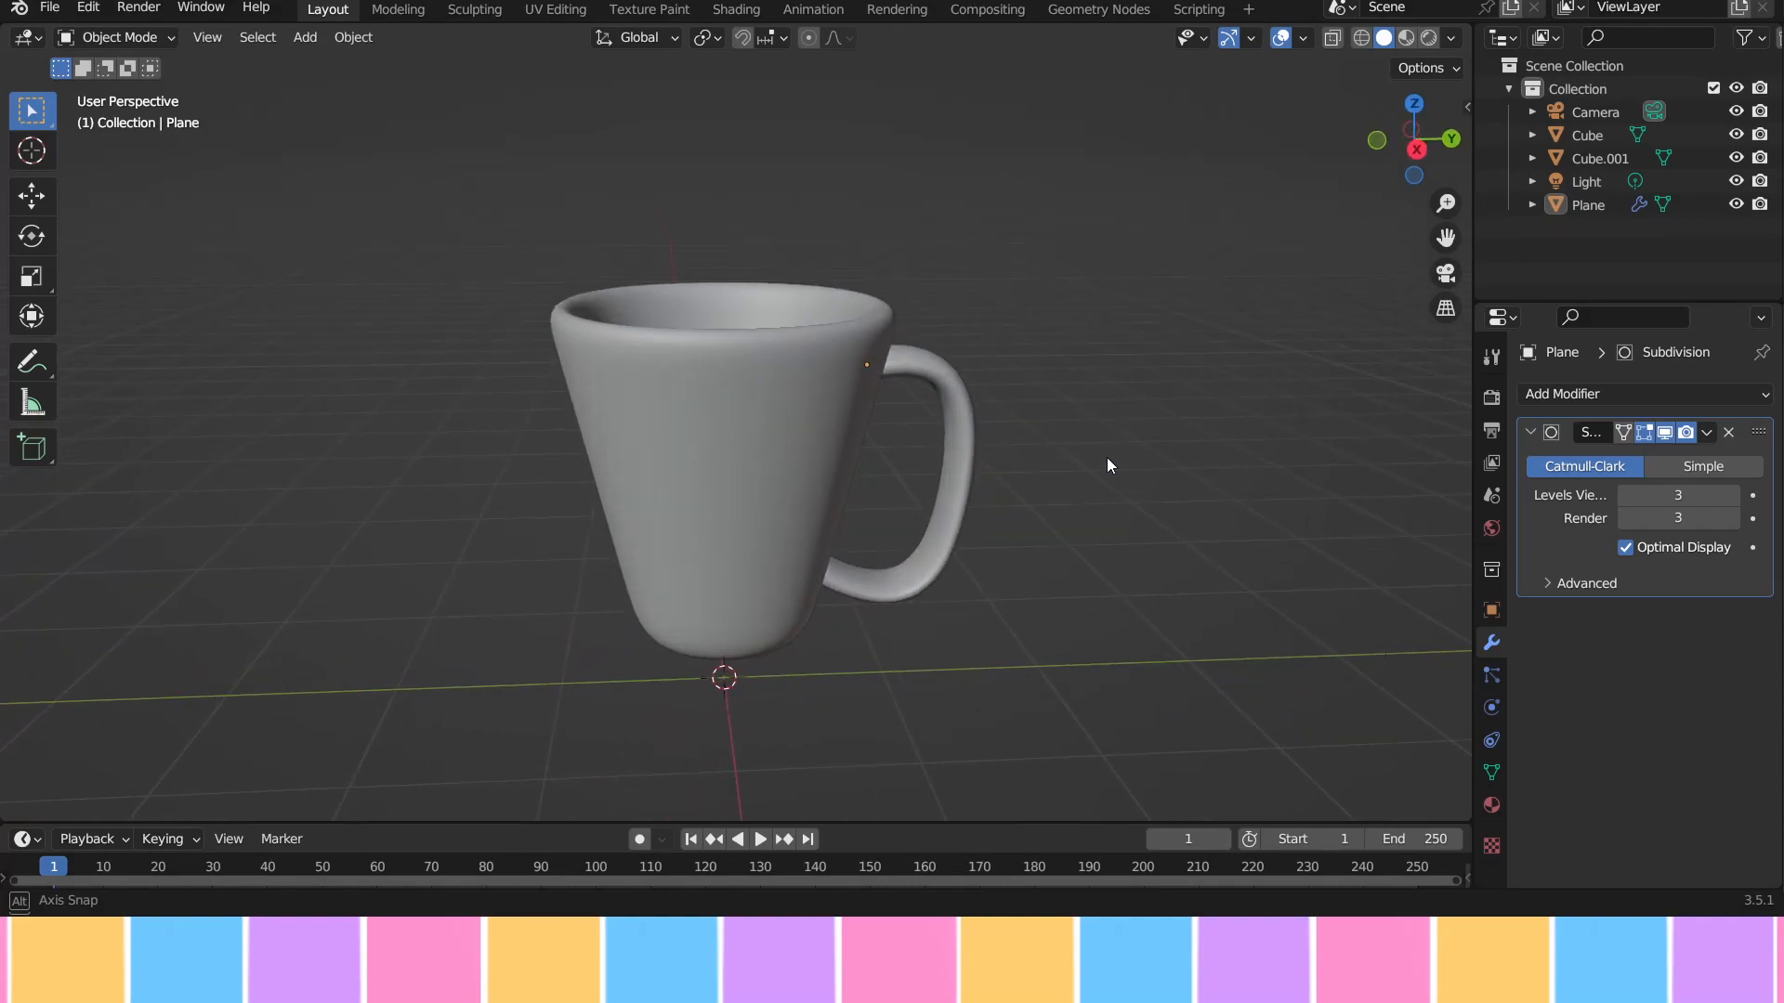
Step: Enter Edit Mode on the handle, switch to right view with X-ray on, and move the upper bend's vertices slightly up along Z
click(955, 422)
click(103, 36)
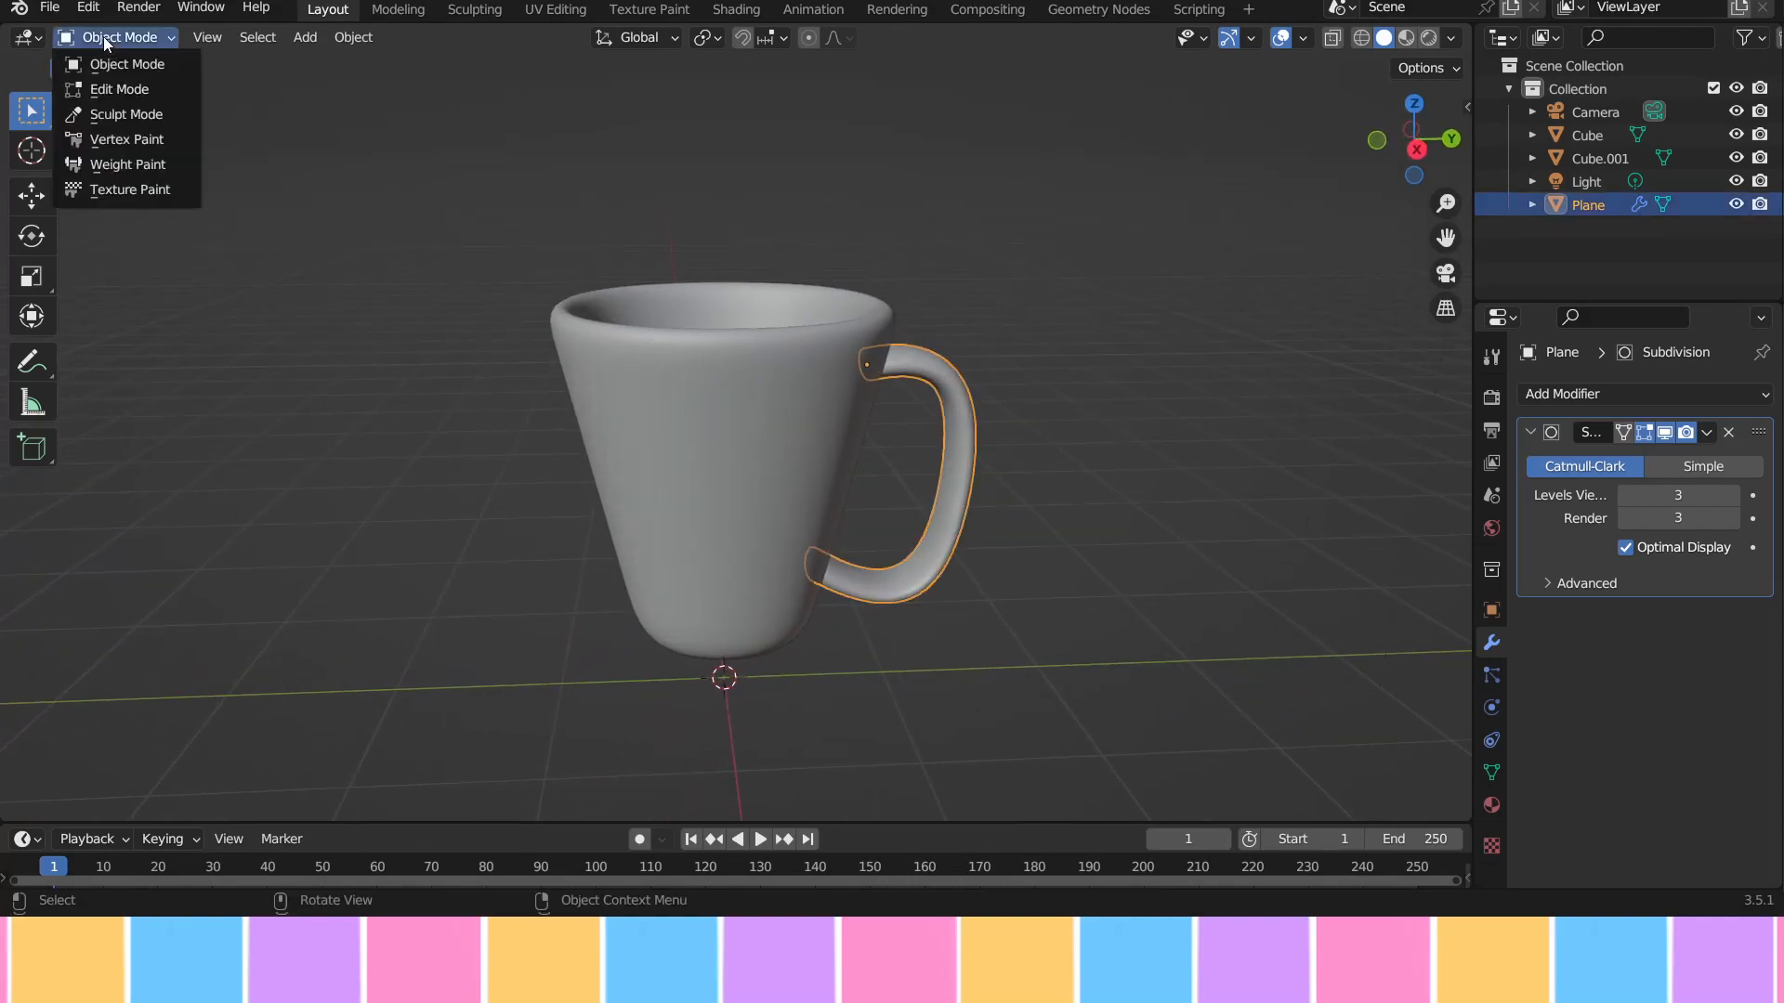
click(109, 88)
click(1427, 151)
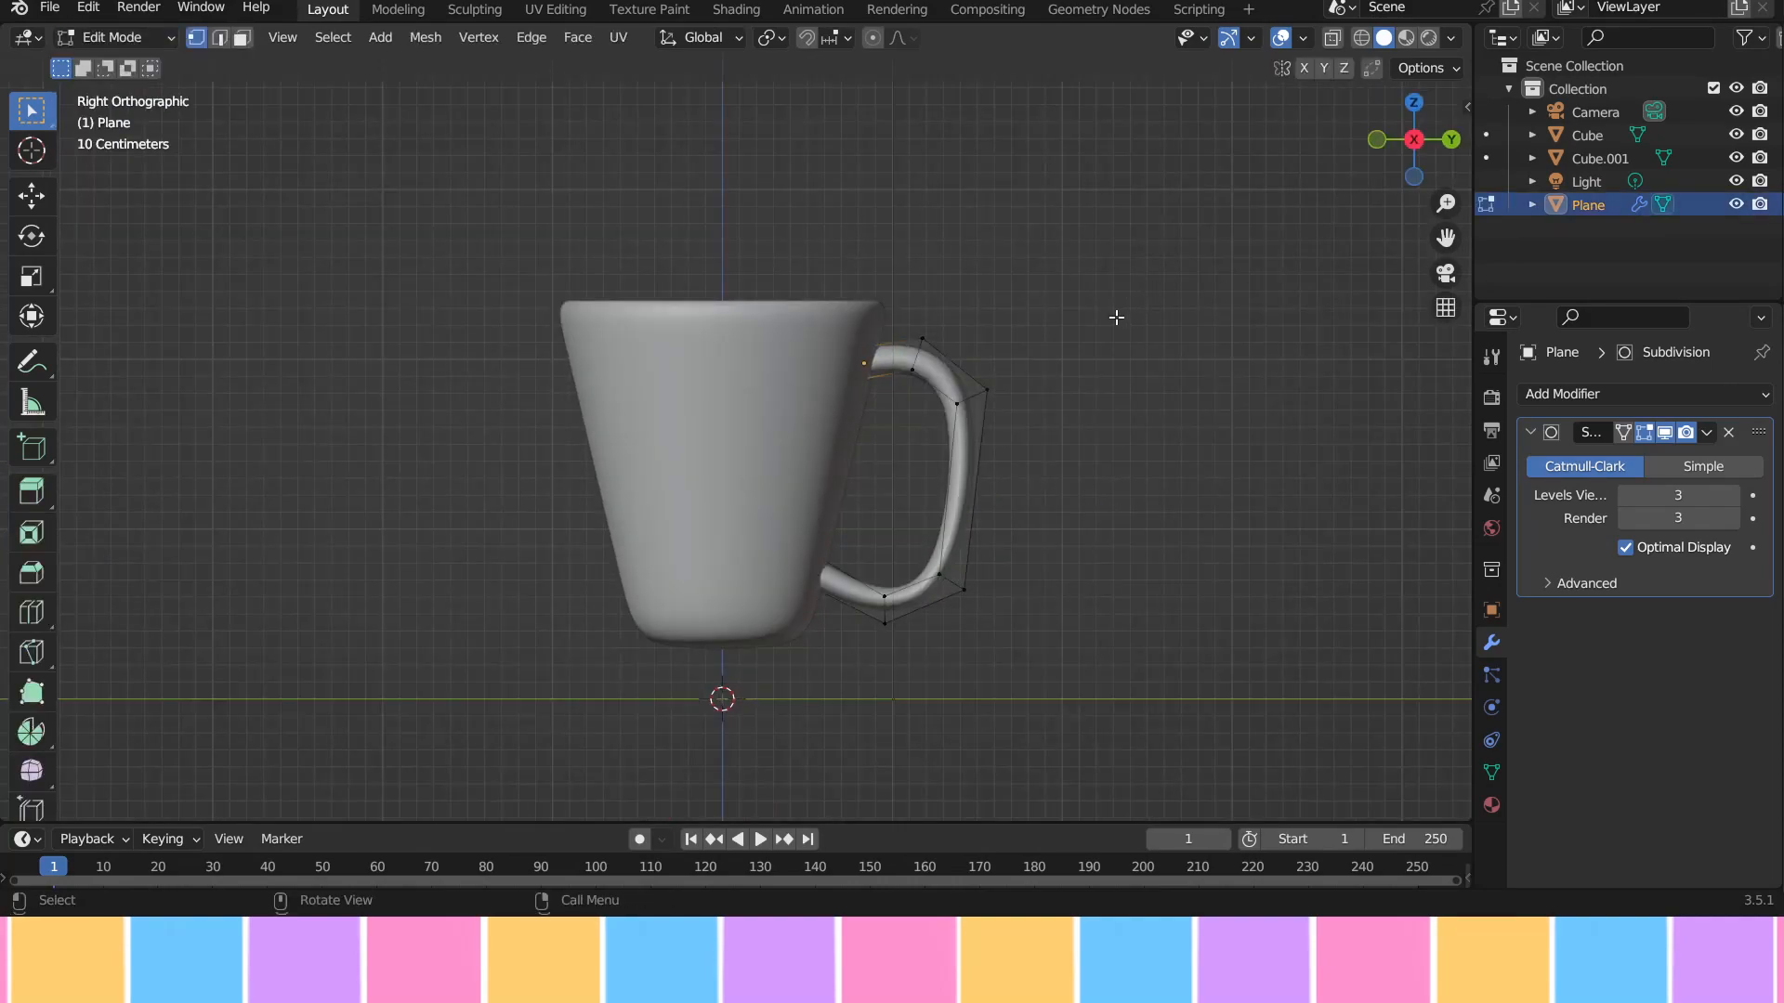
key(alt+z)
scroll(1054, 384, up, 2)
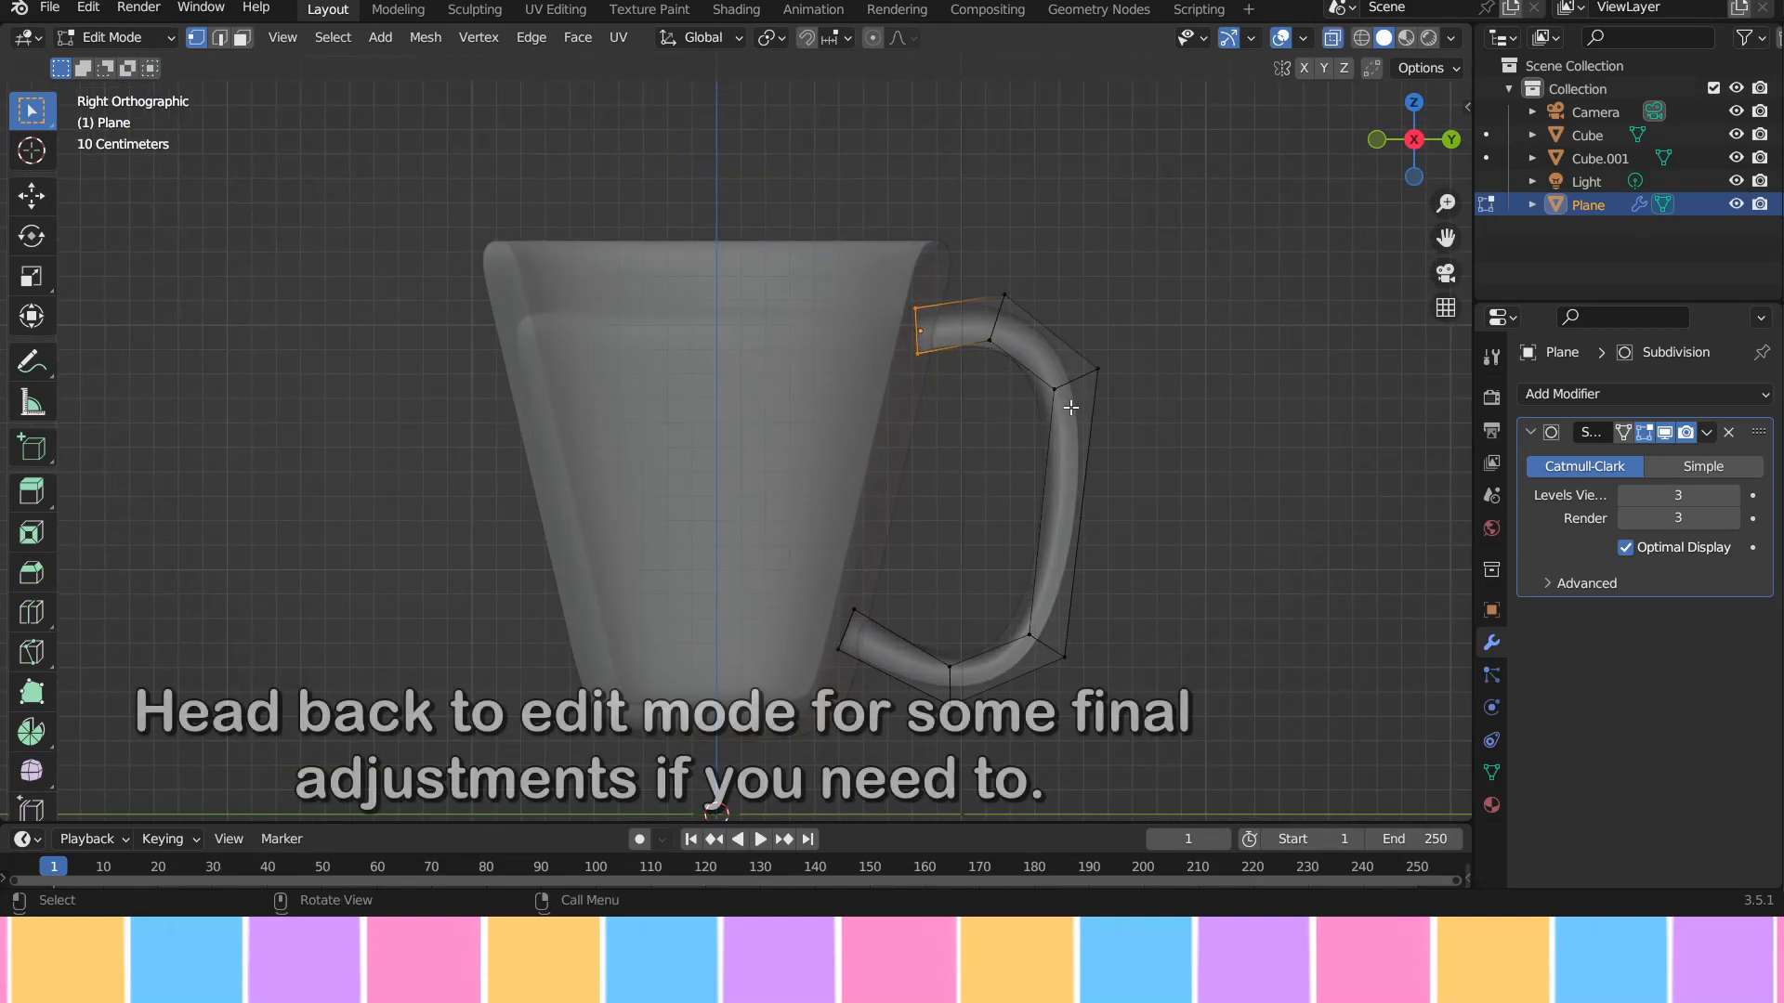
drag(969, 250, 1148, 439)
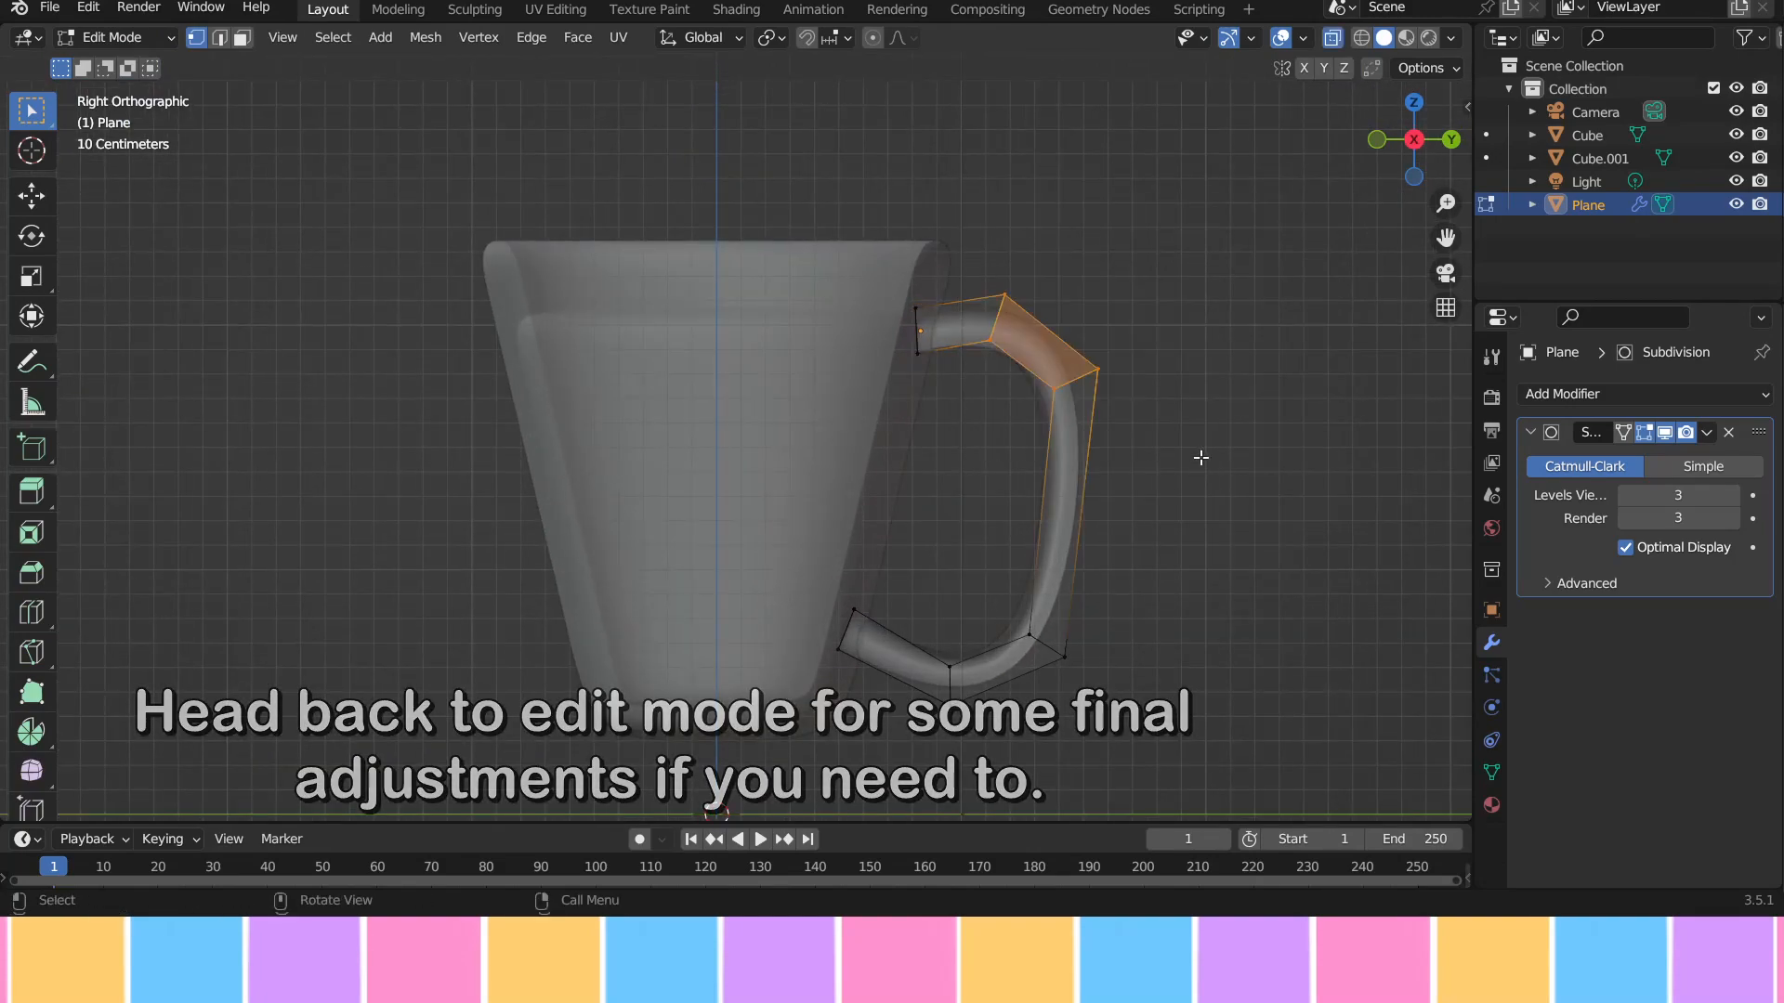
key(g)
key(z)
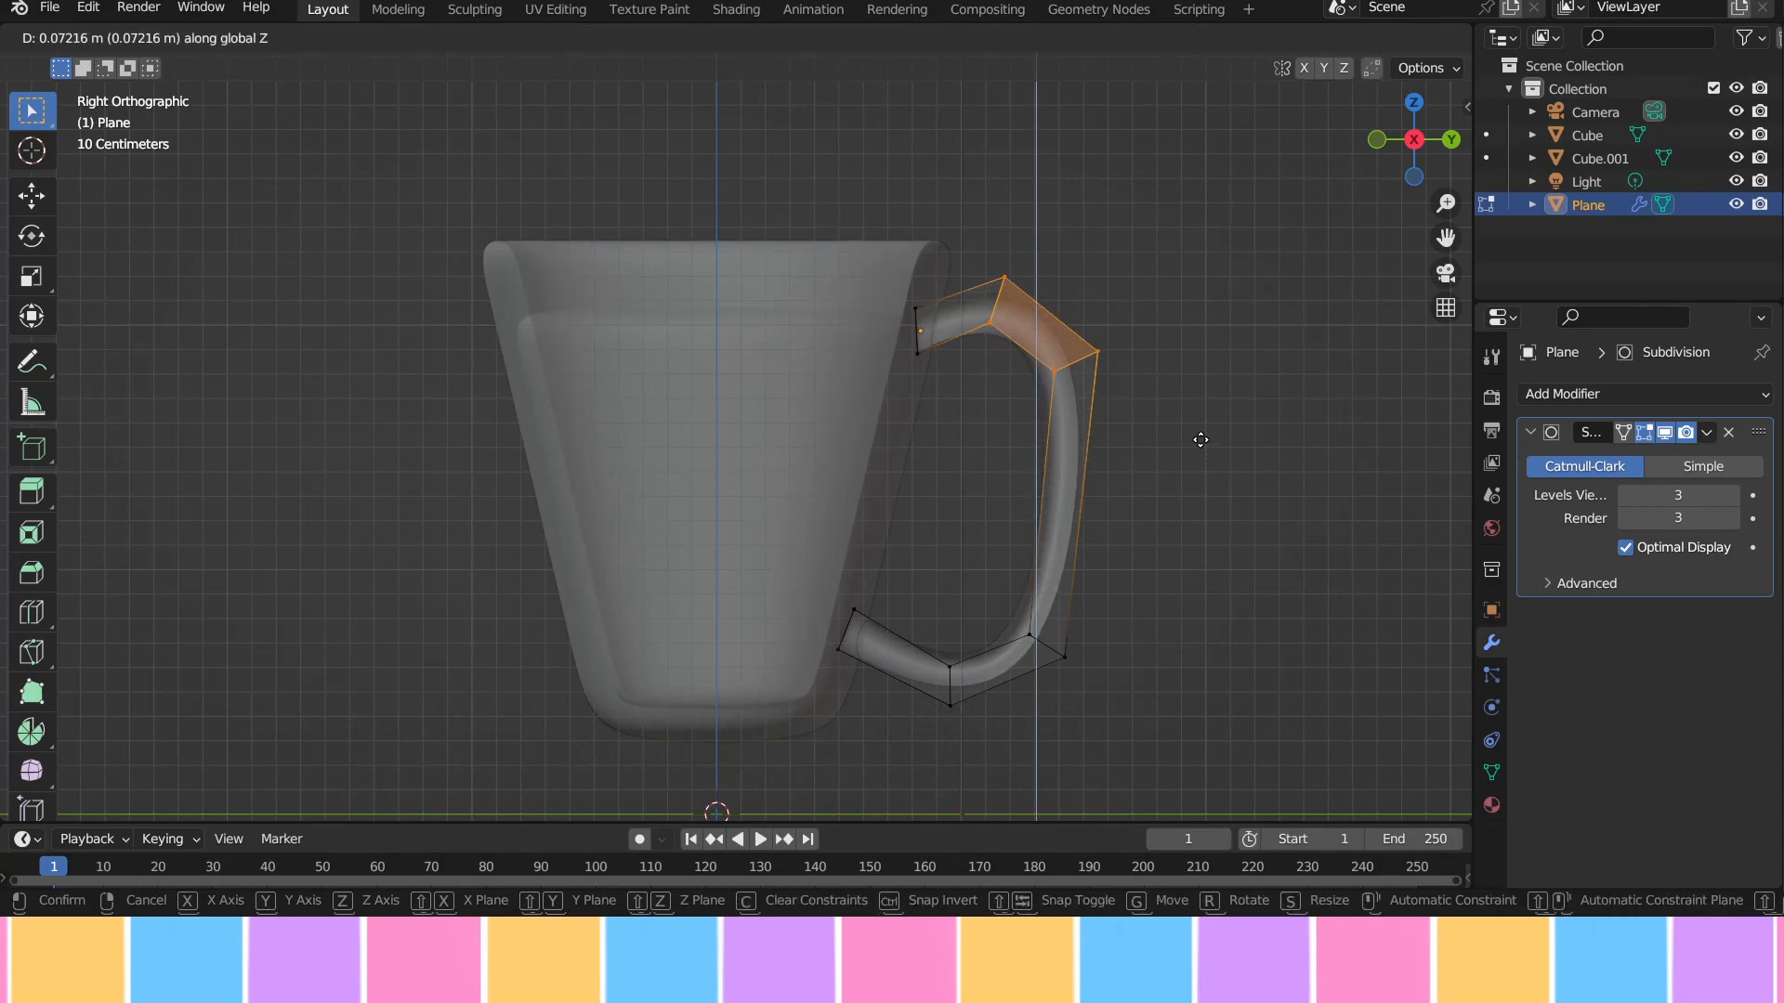
click(1110, 399)
drag(1020, 327, 1143, 424)
key(g)
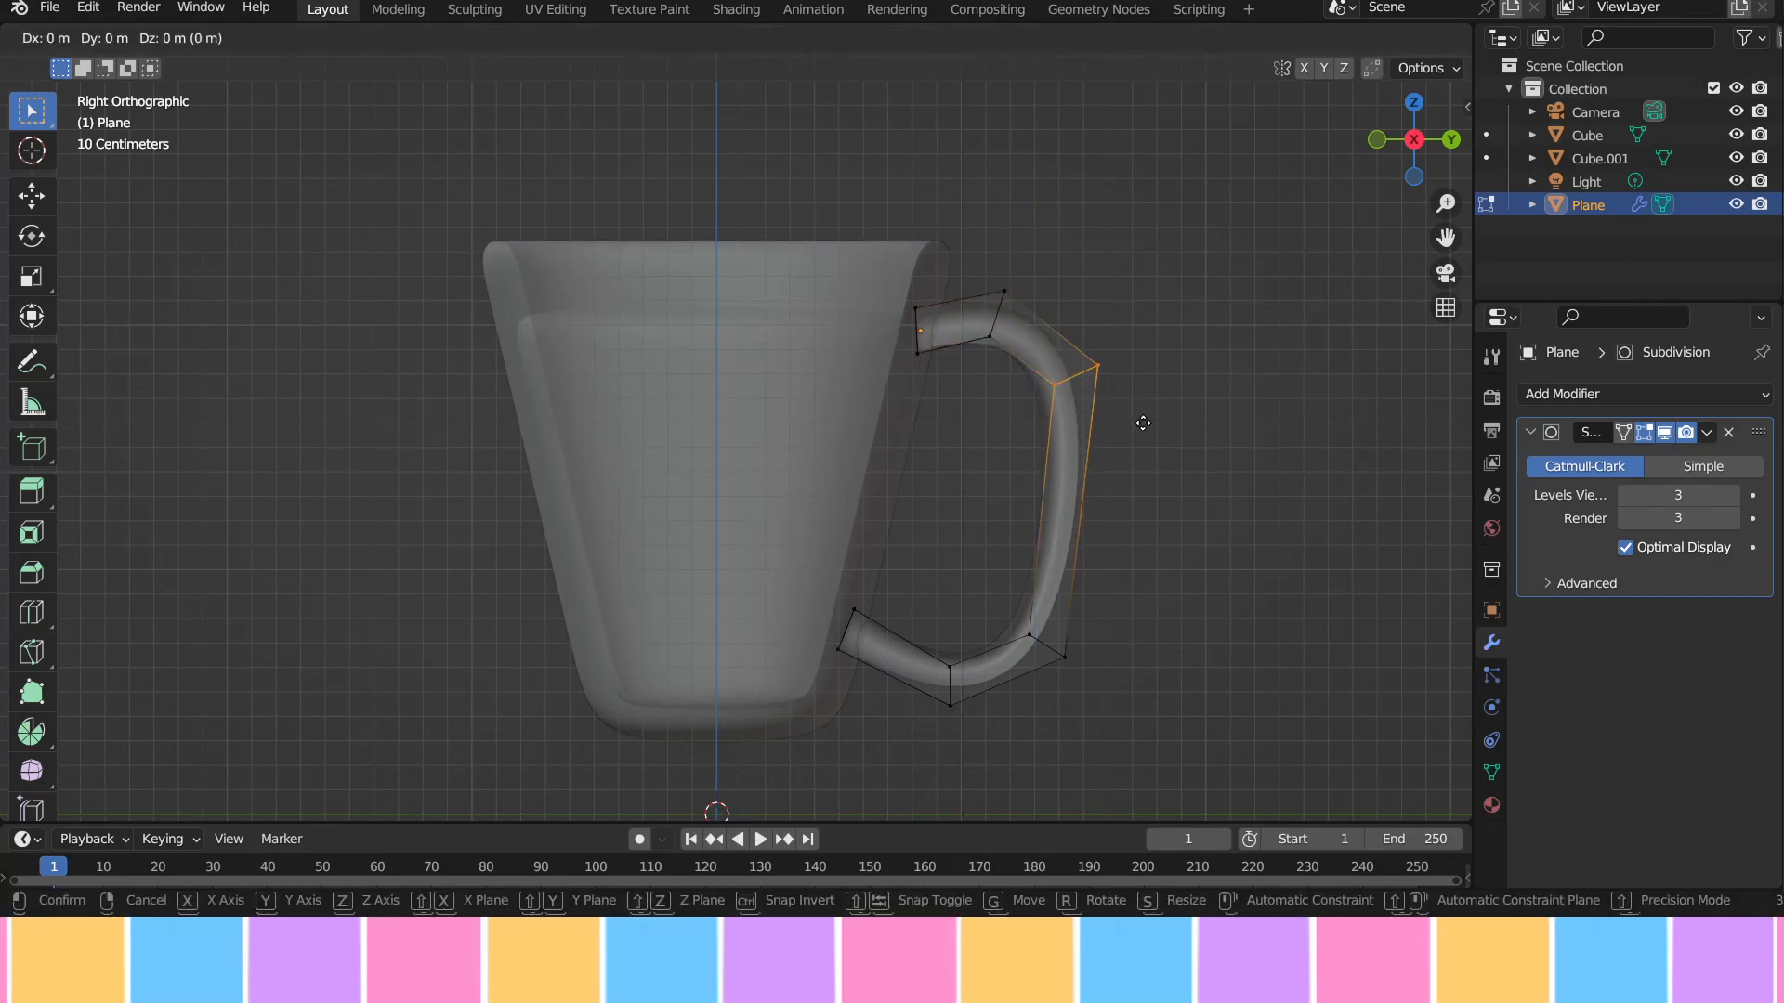
click(1143, 414)
key(ctrl+z)
Step: Select the vertices of the handle's upper outer corner and raise them about 0.09 m along Z
drag(1022, 311, 1161, 450)
key(g)
key(z)
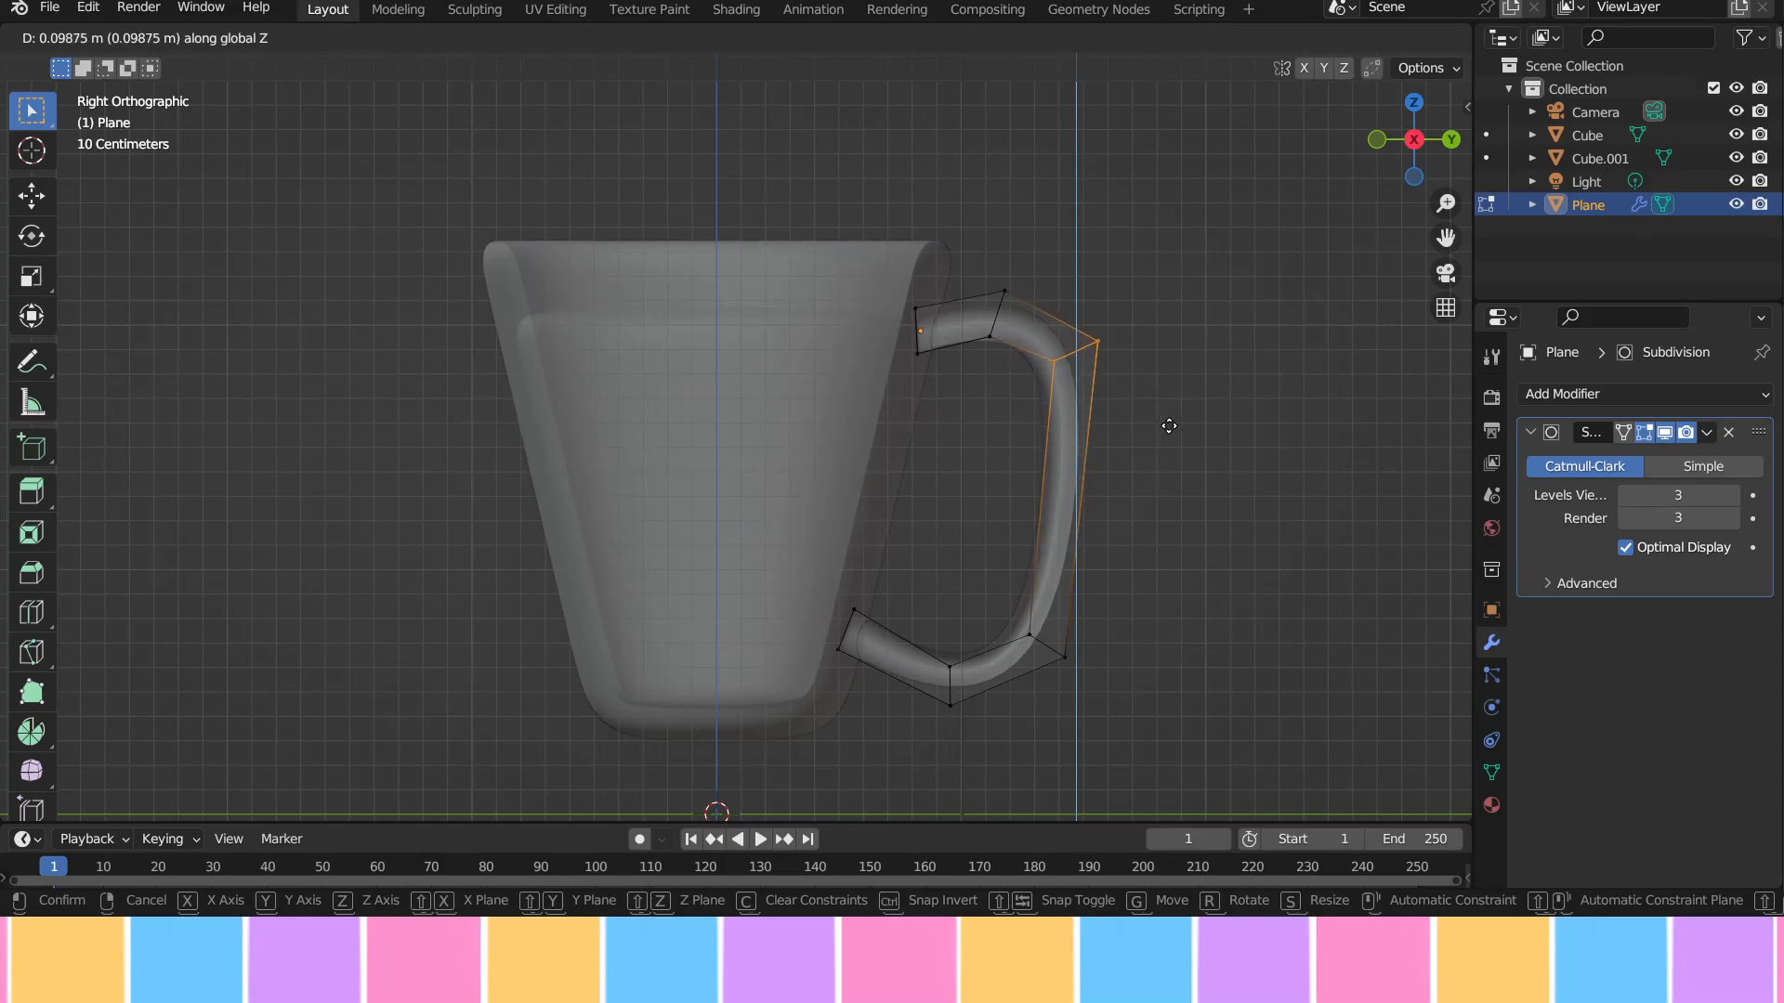
click(1166, 422)
Step: Try to raise only the outermost vertex of the handle's upper corner along Z and adjust it along Y
click(1094, 334)
key(g)
key(z)
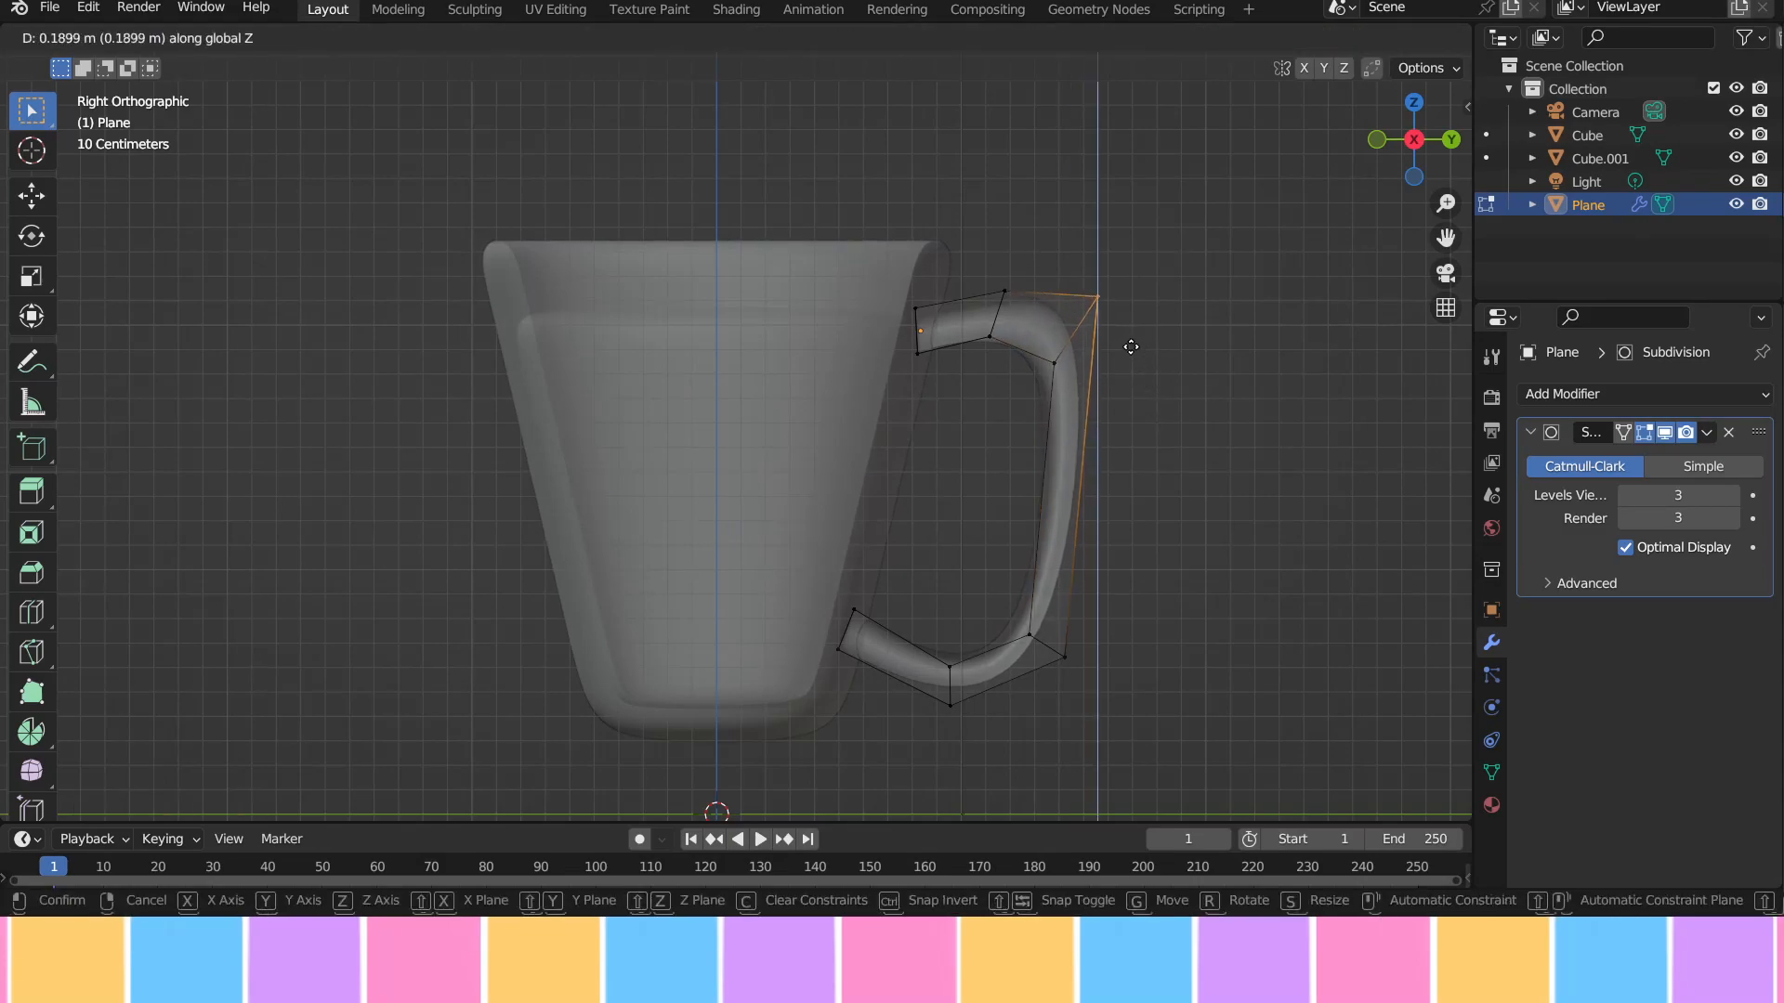
click(1126, 359)
key(g)
key(y)
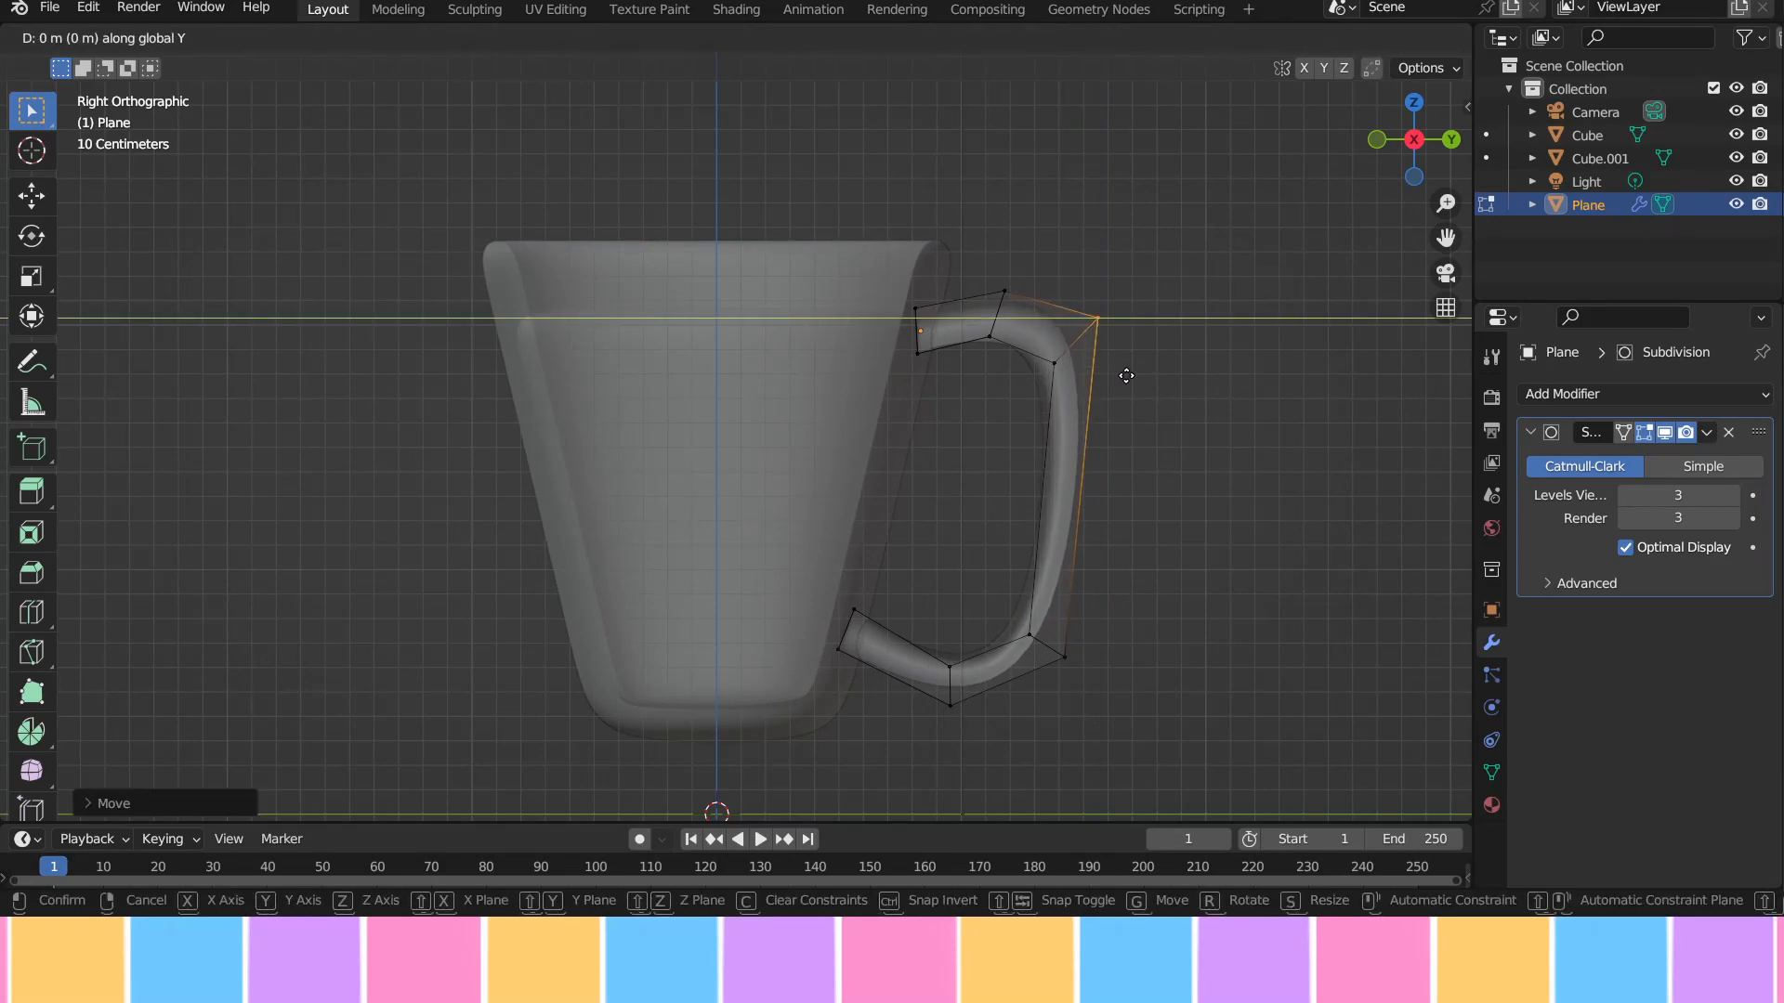
click(1127, 375)
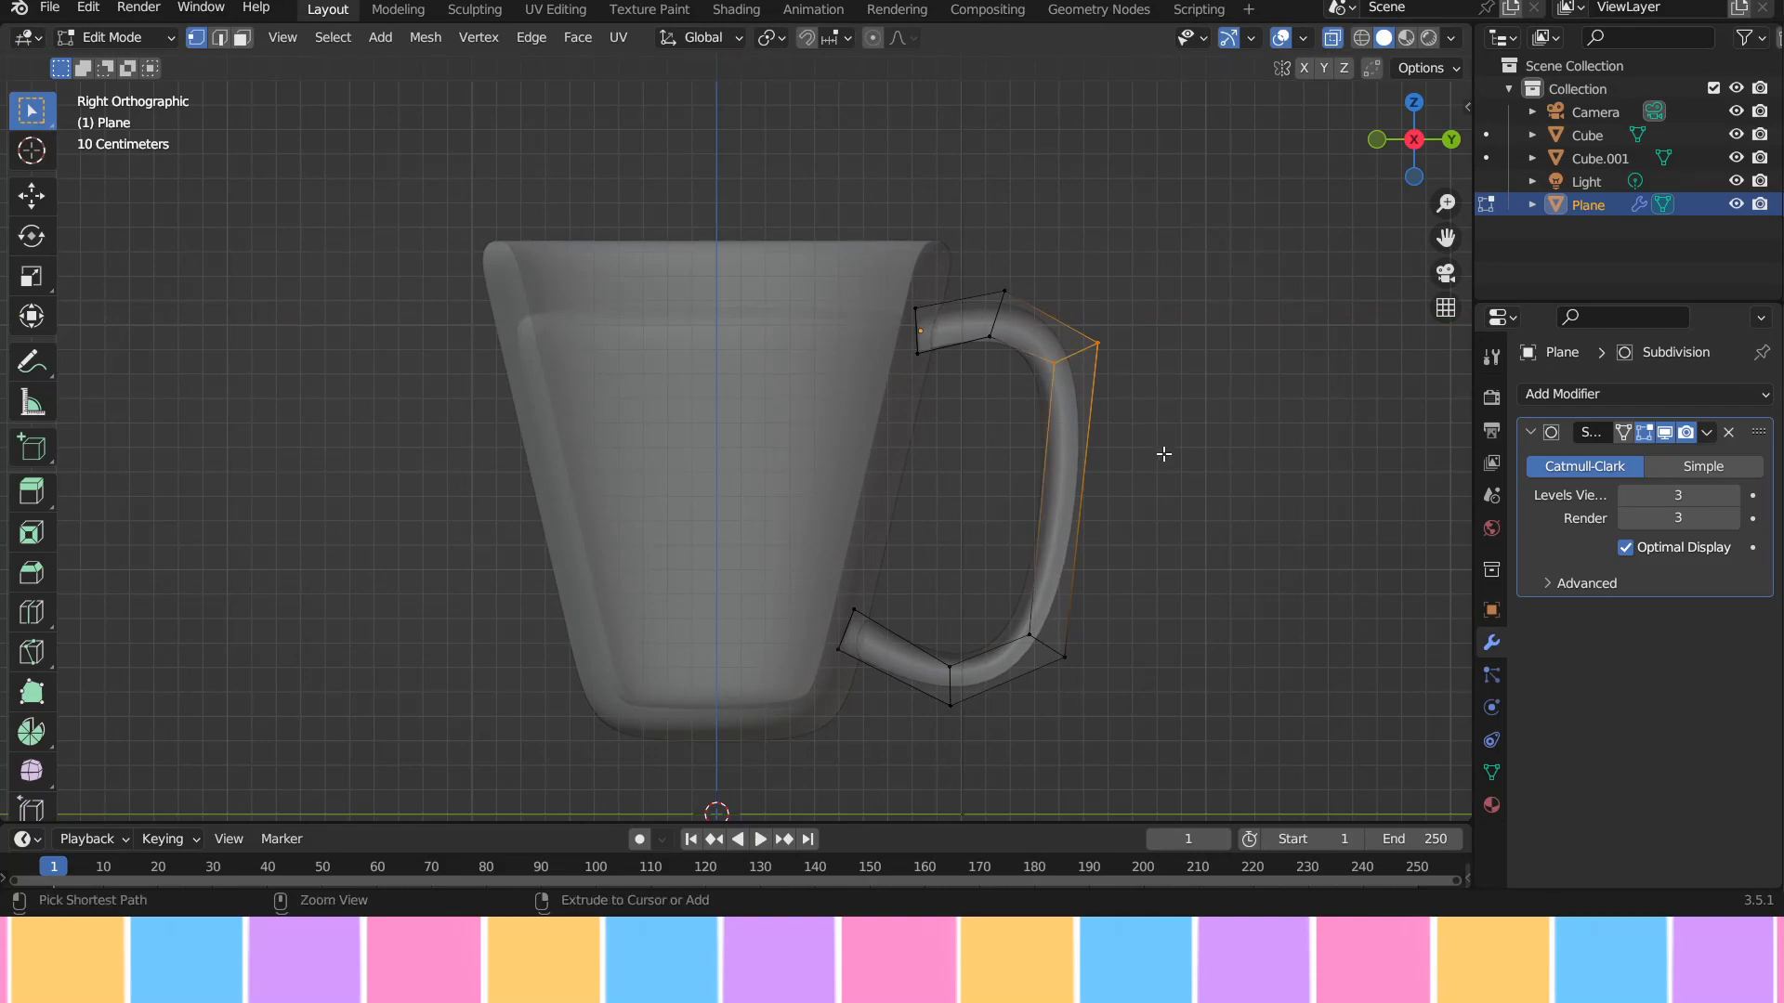
Step: Move the inner vertex of the handle's lower bend about 0.05 m toward the cup and 0.04 m up, leaving it deselected
click(1140, 498)
alt+click(1058, 644)
key(g)
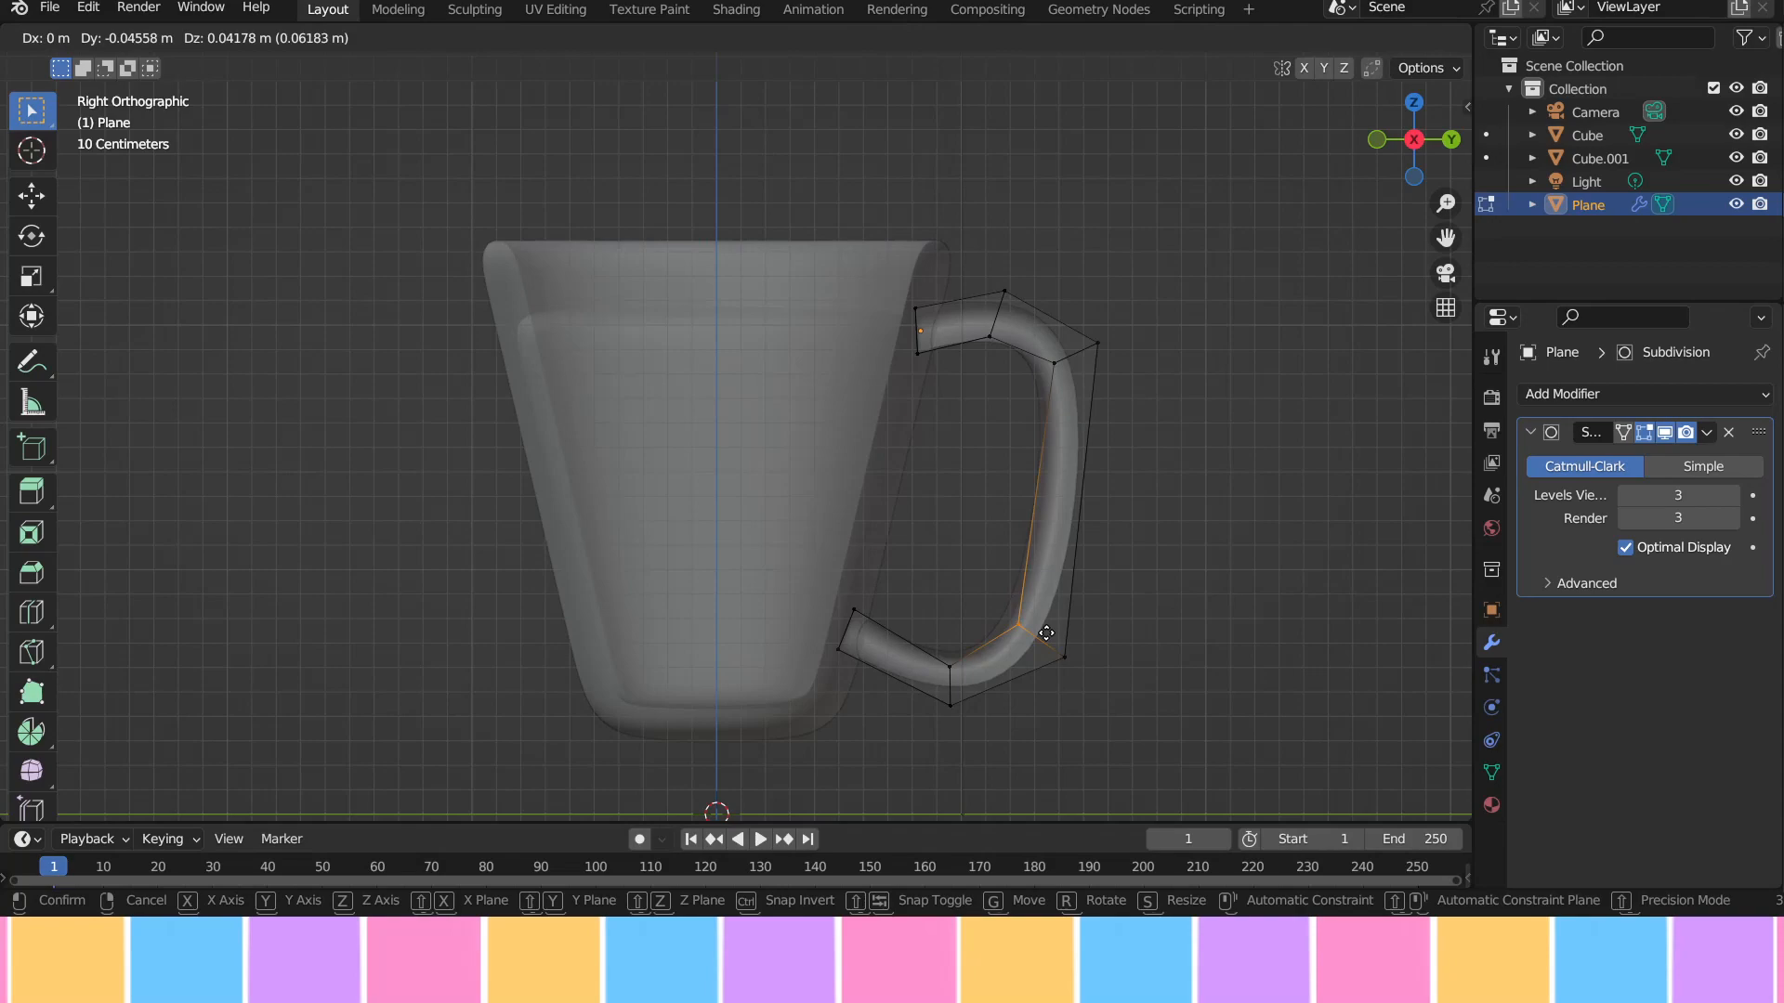
click(1047, 632)
click(1143, 614)
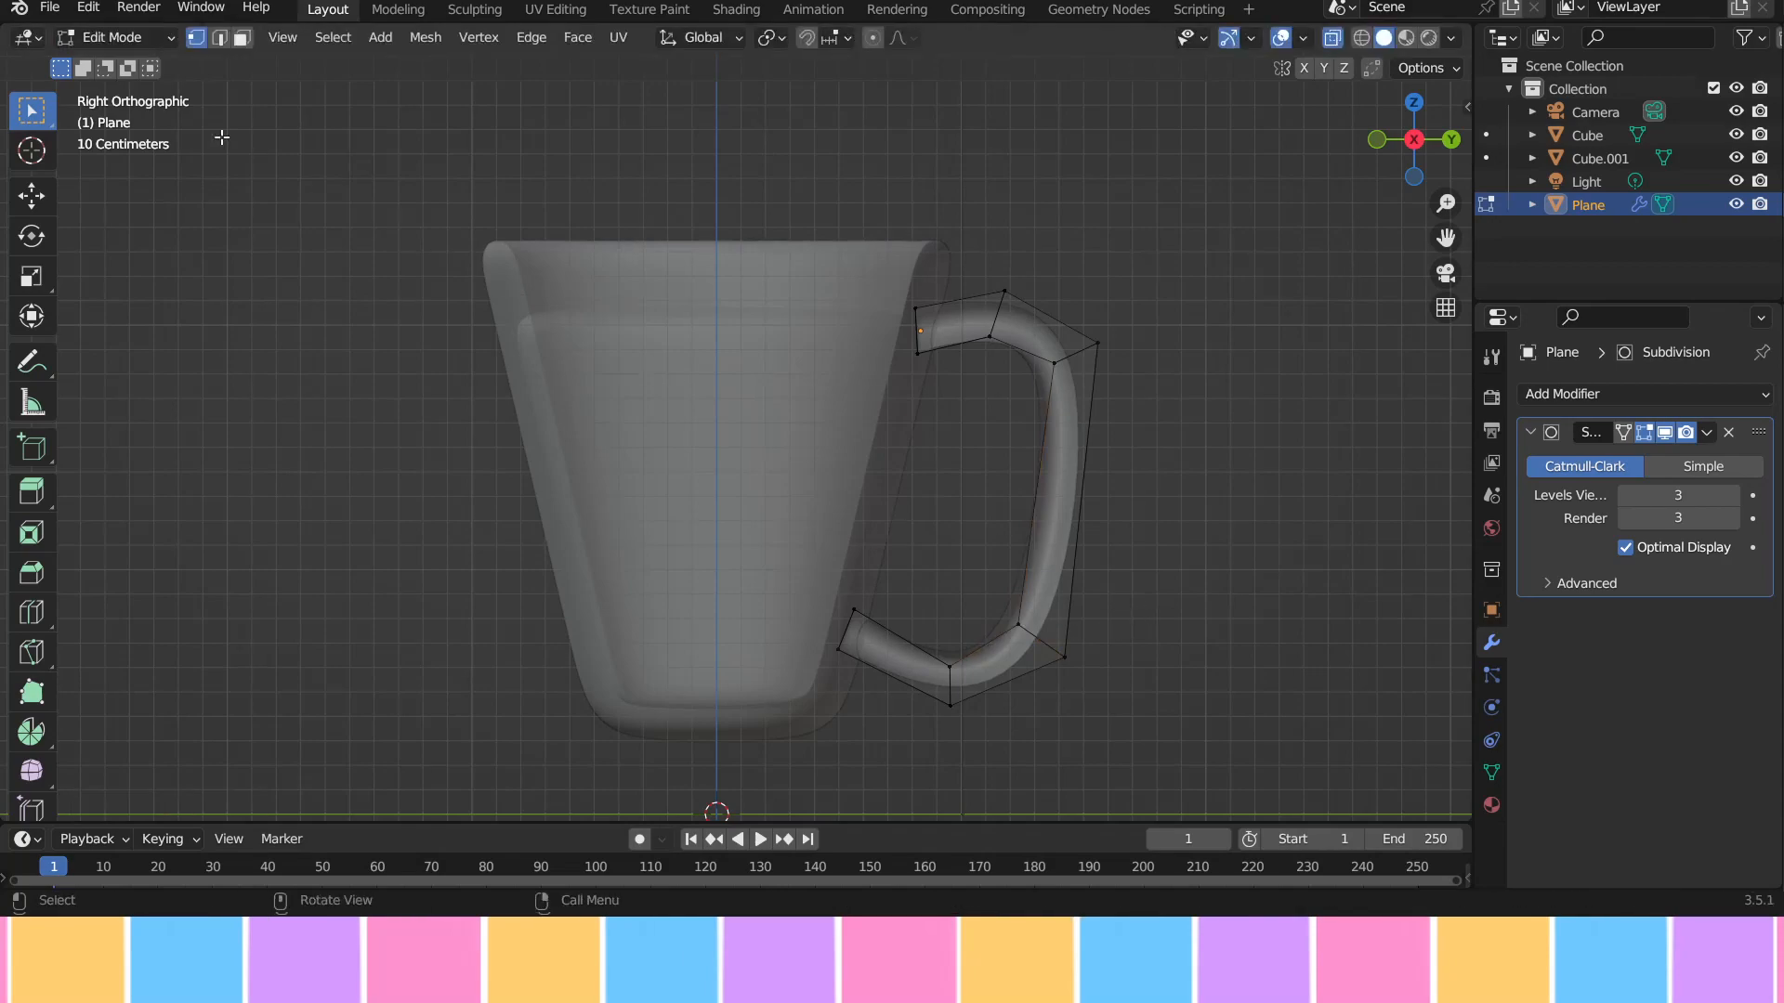
Step: Return the handle to Object Mode and turn off X-ray display to show the whole mug solid
click(152, 45)
click(148, 65)
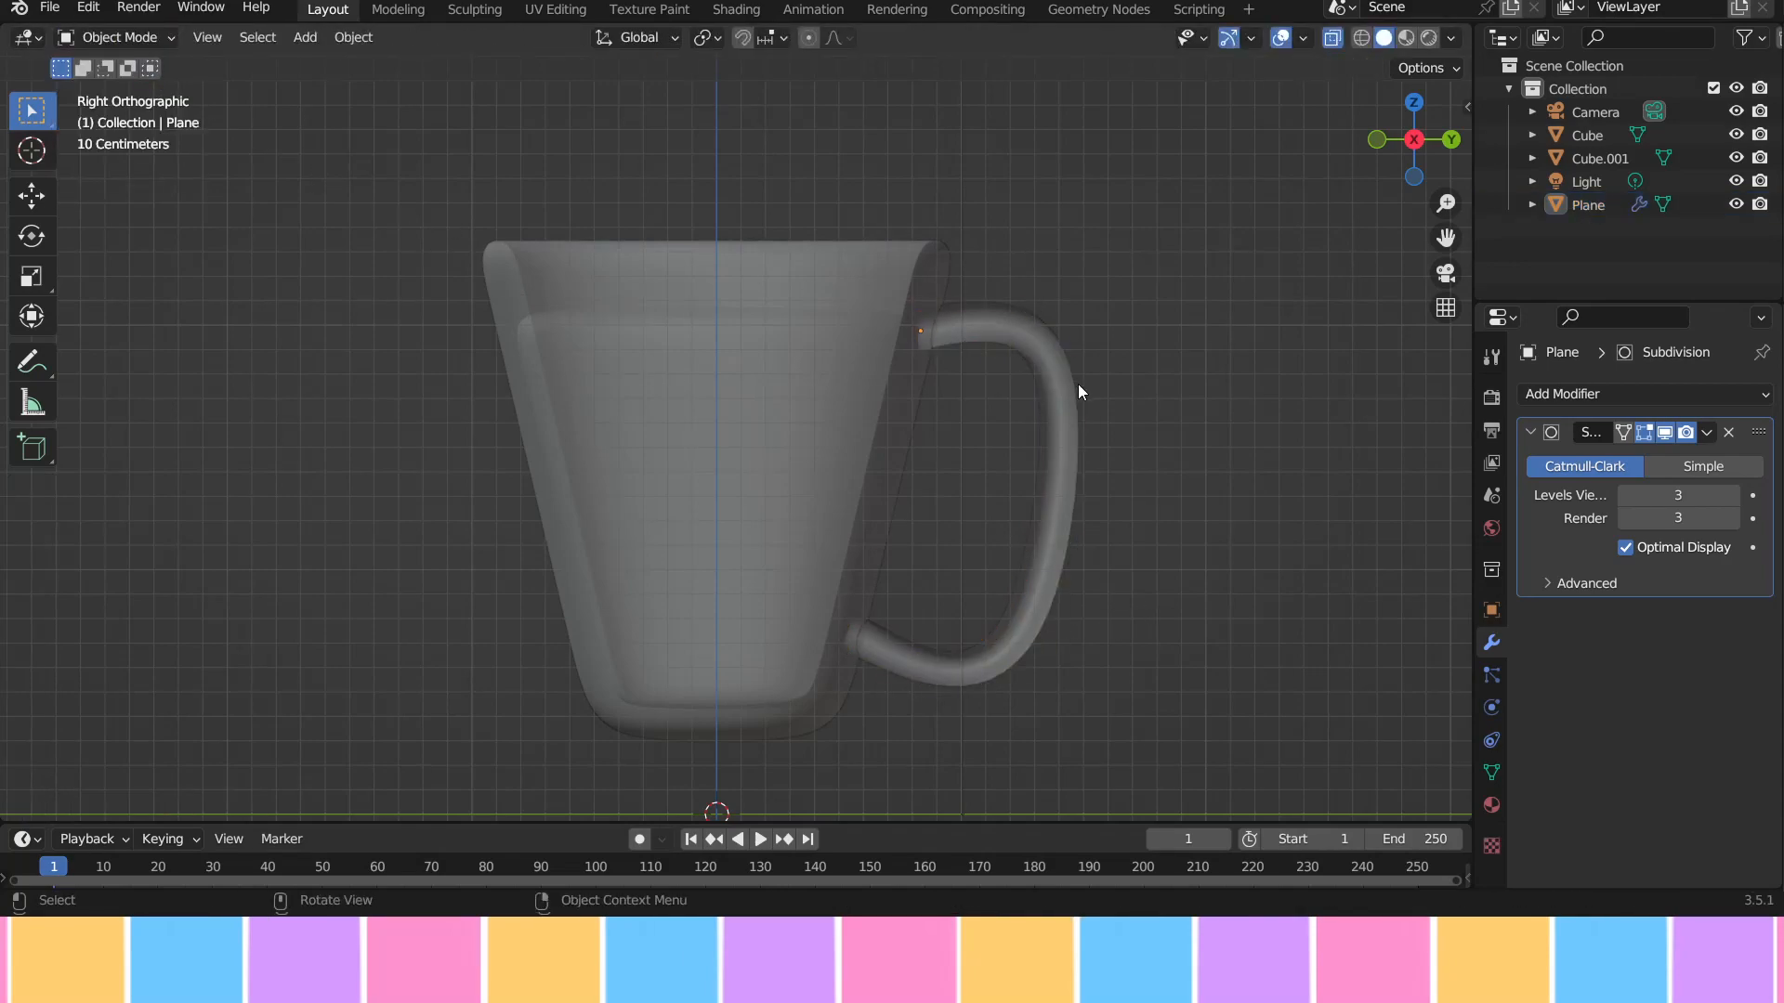
key(alt+z)
mouse_move(1185, 429)
middle_down()
mouse_move(756, 410)
mouse_move(884, 454)
mouse_move(1135, 474)
mouse_move(1139, 437)
mouse_move(1217, 460)
middle_up()
middle_drag(1079, 410, 1077, 517)
scroll(1077, 515, down, 5)
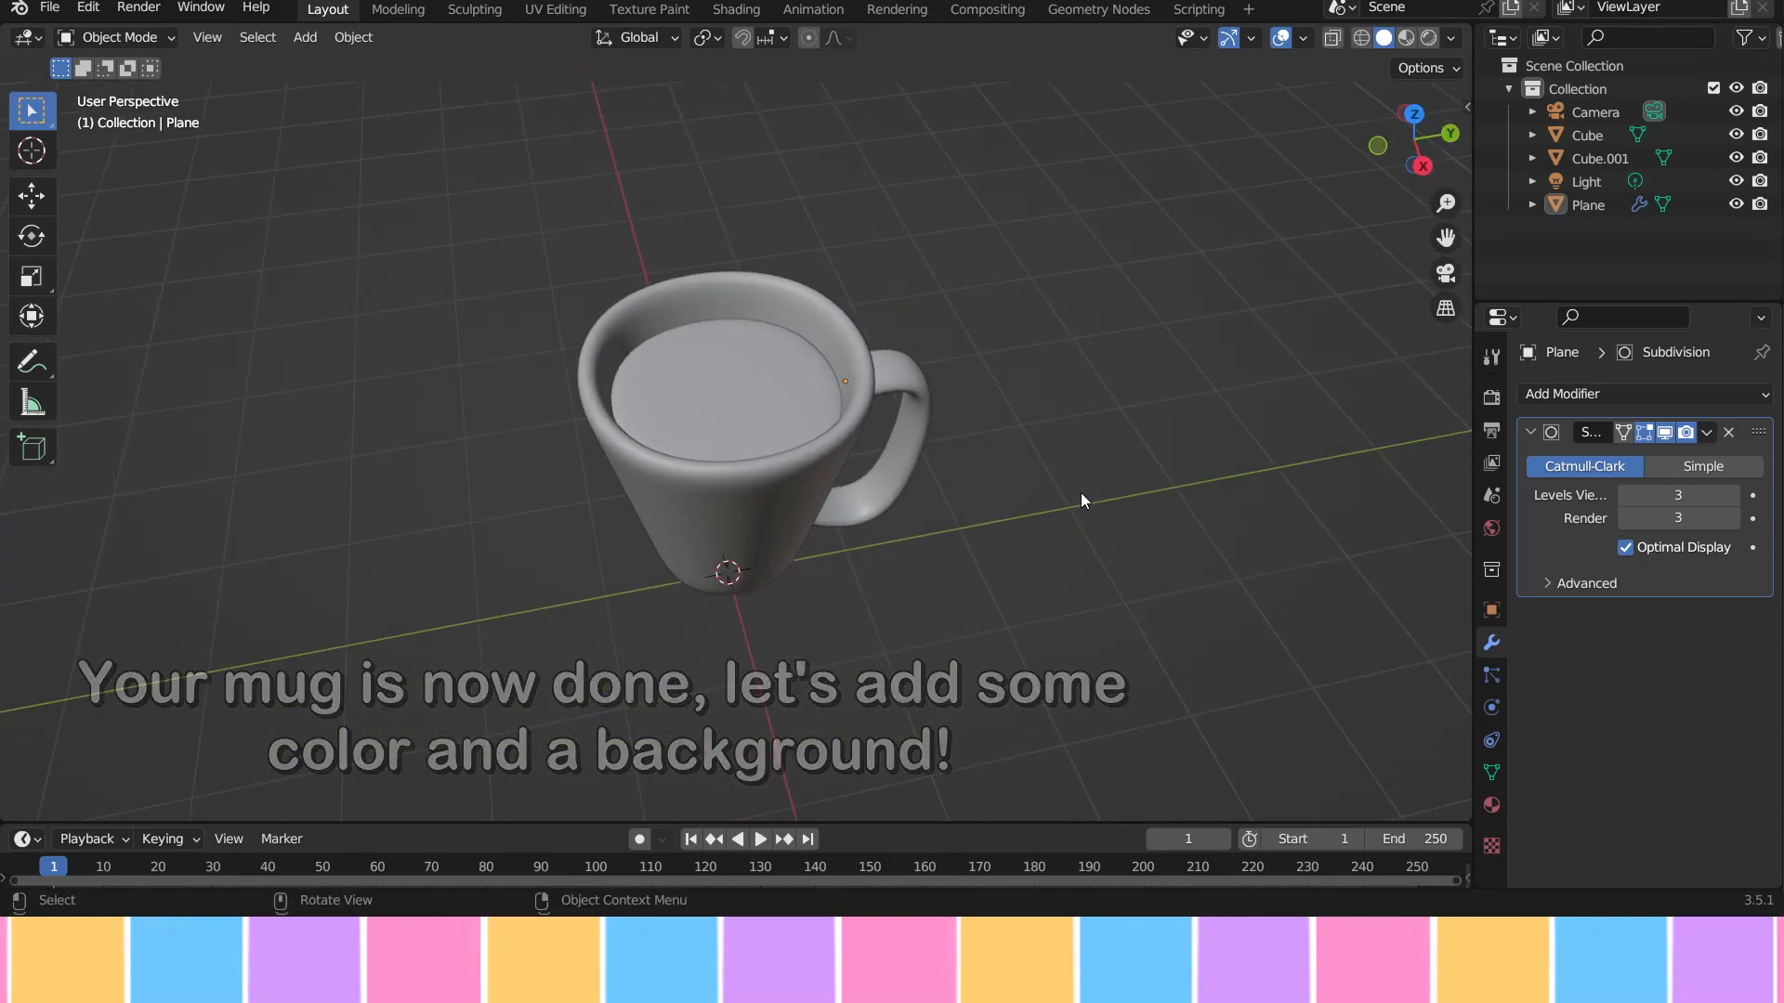
Step: Add a mesh plane beneath the mug and scale it up uniformly to about 10 times its size
key(shift+a)
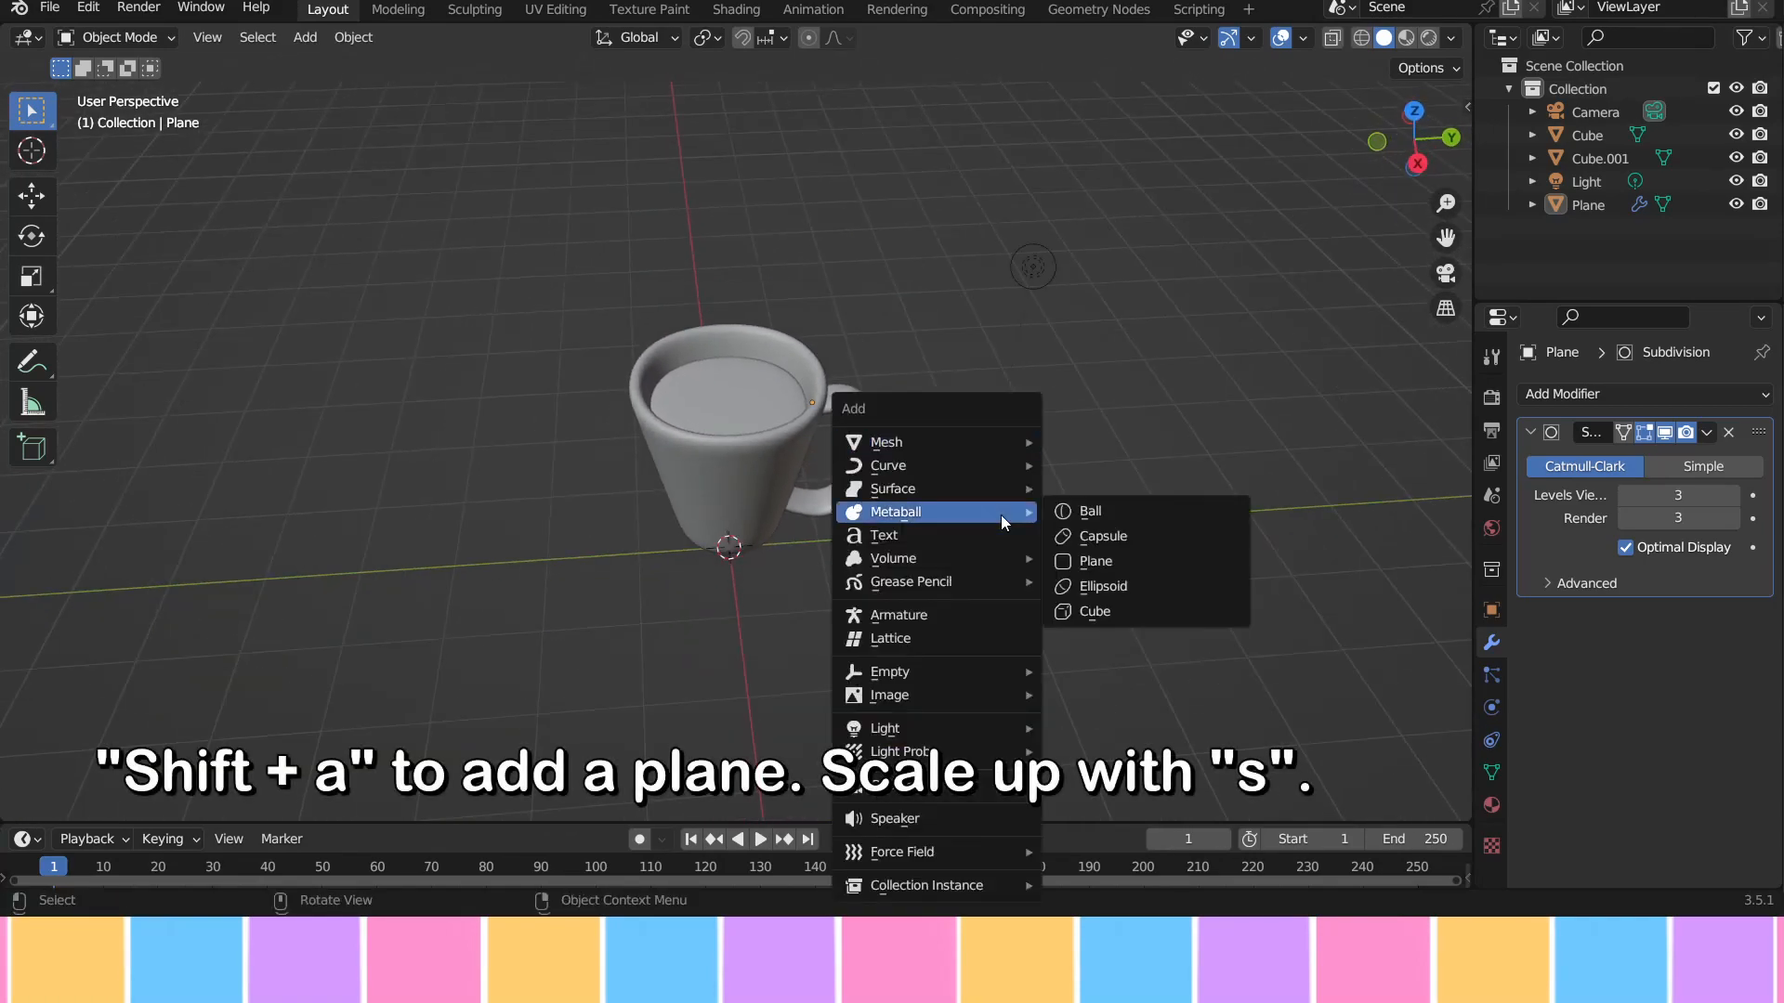
mouse_move(984, 442)
click(1061, 449)
scroll(985, 456, down, 3)
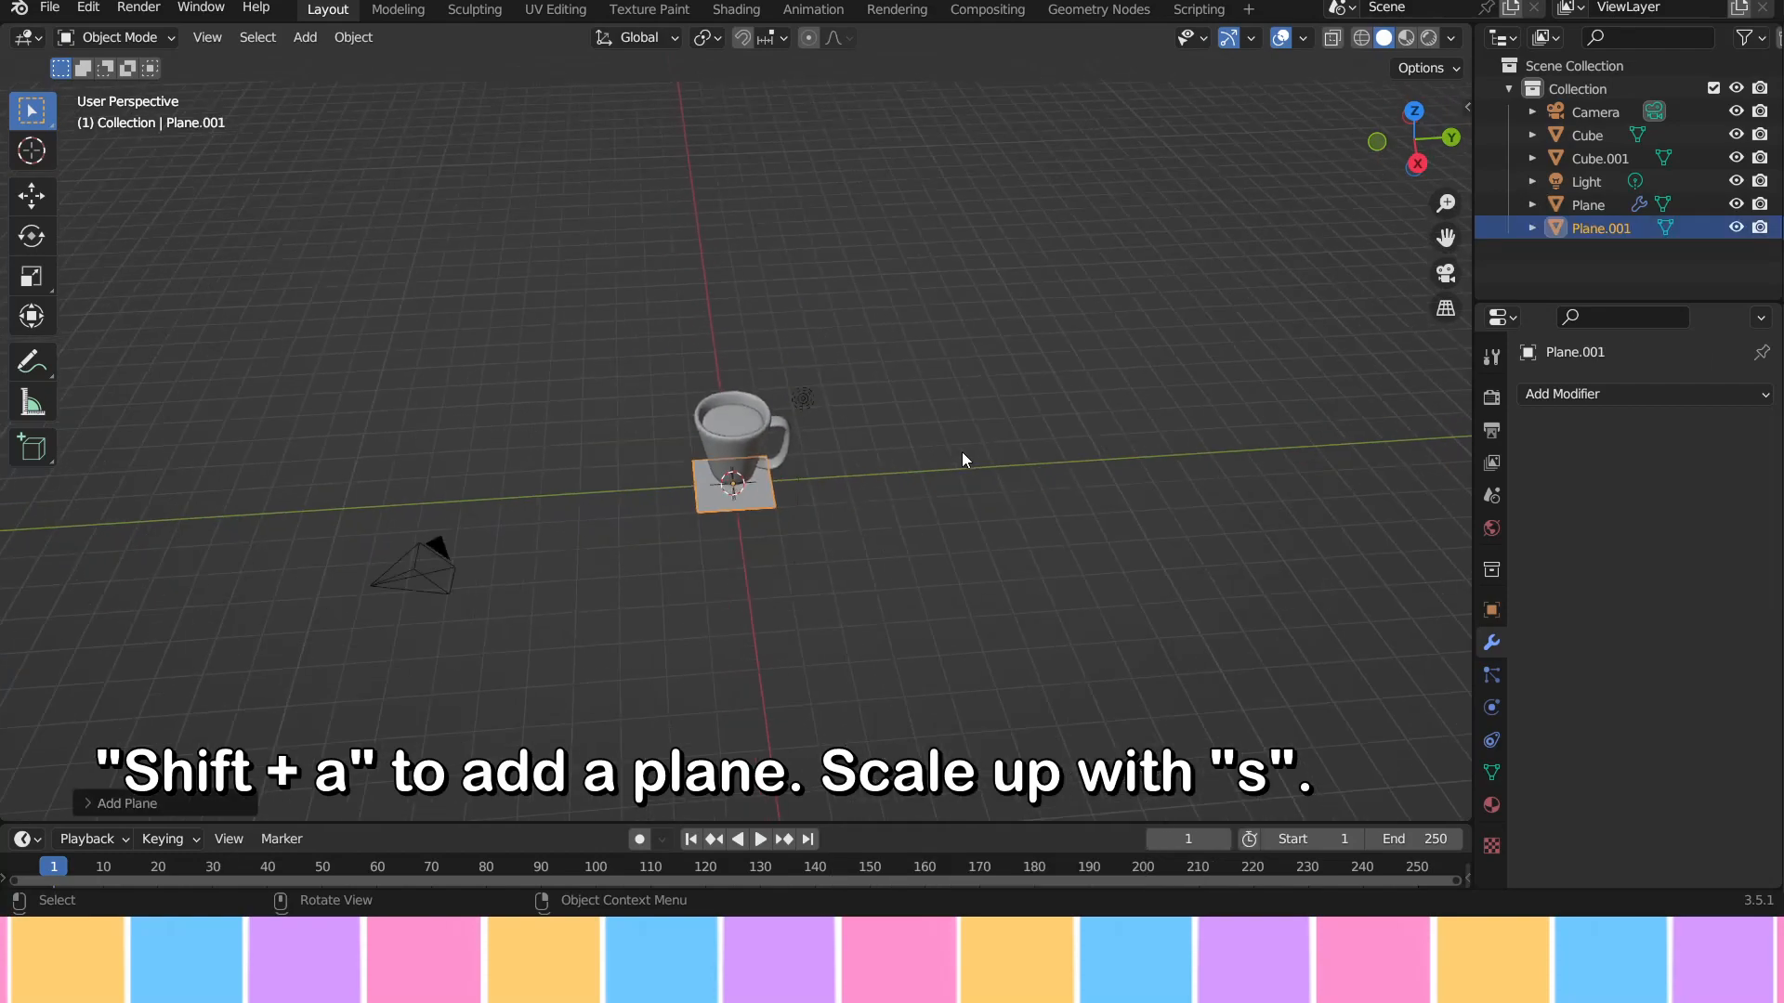
key(s)
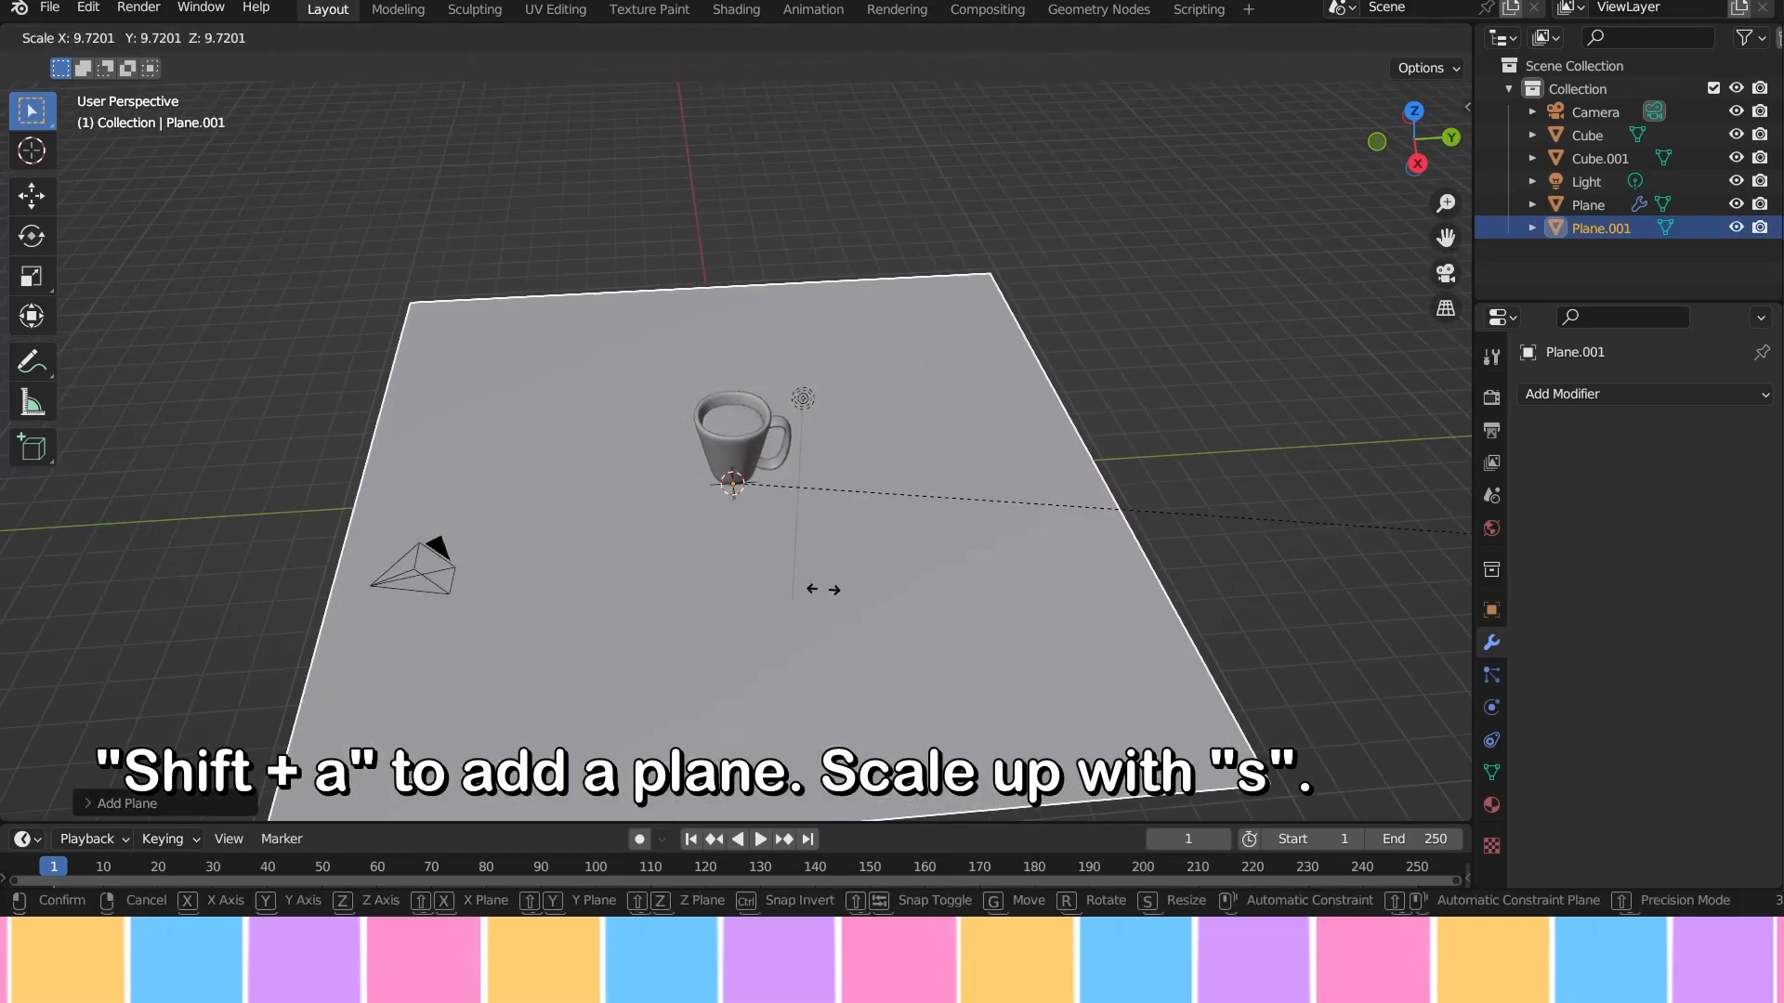
click(832, 595)
Step: Stretch the floor plane wider along the Y axis and also along the X axis
key(s)
key(y)
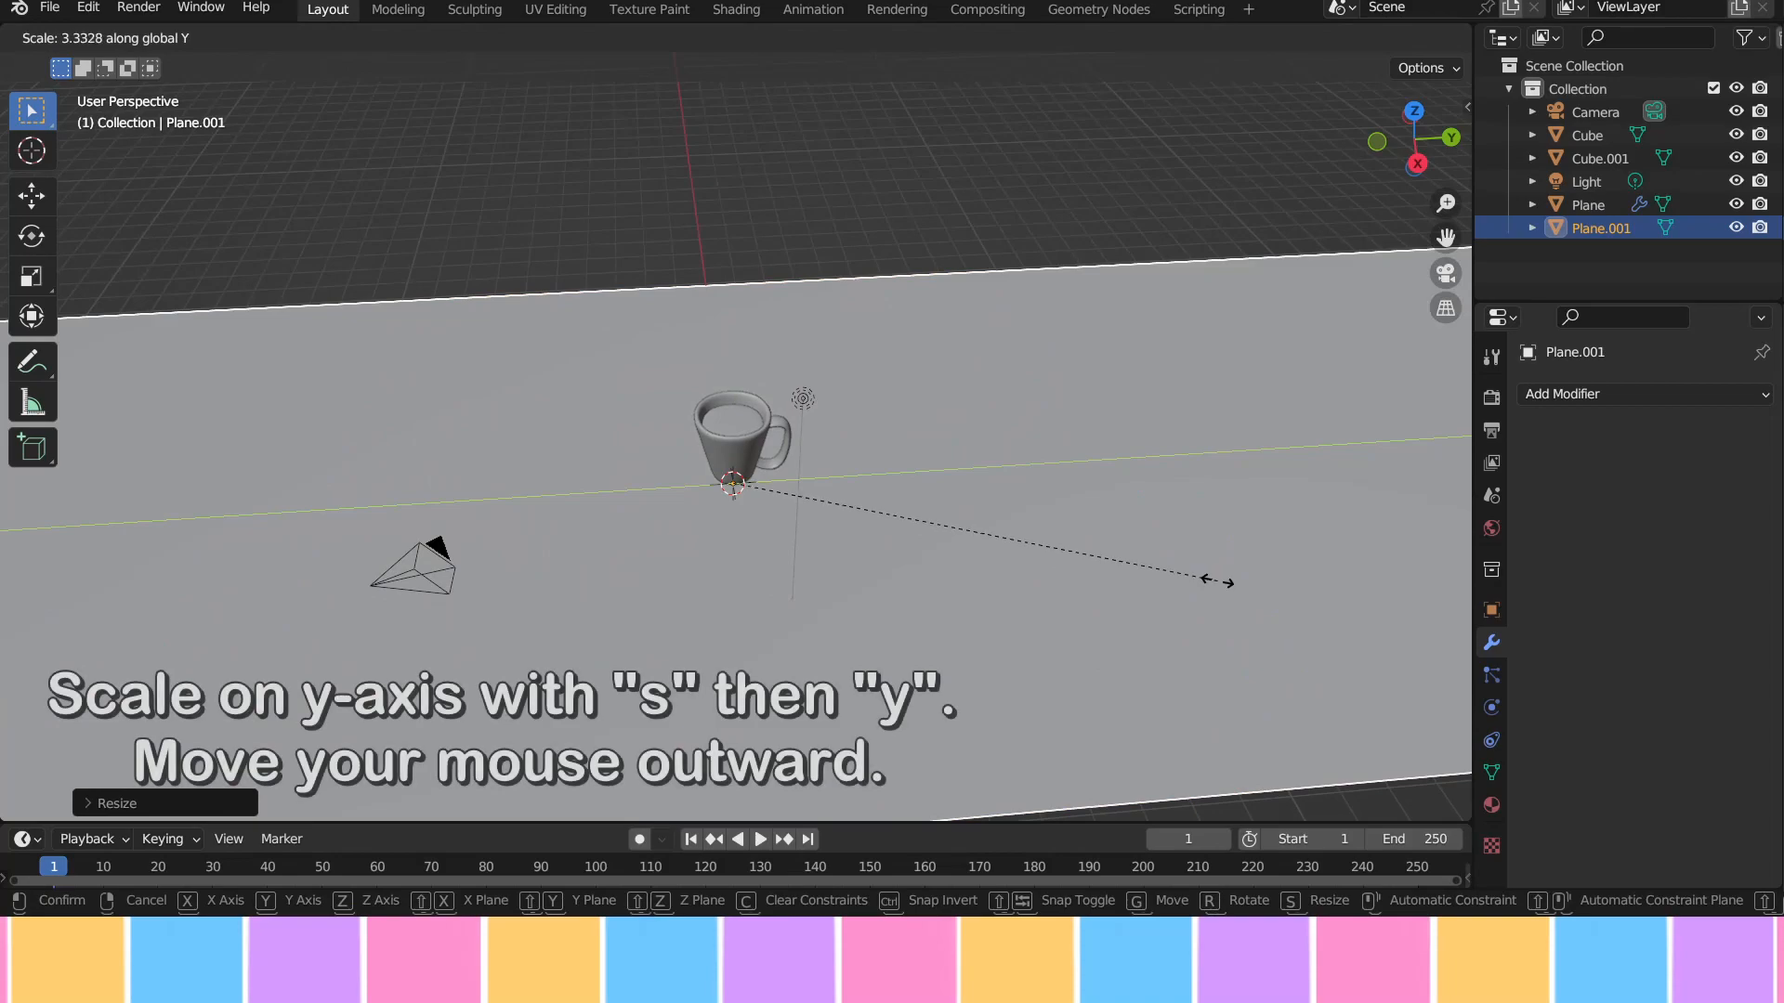
click(967, 589)
middle_drag(51, 502, 351, 490)
key(s)
key(x)
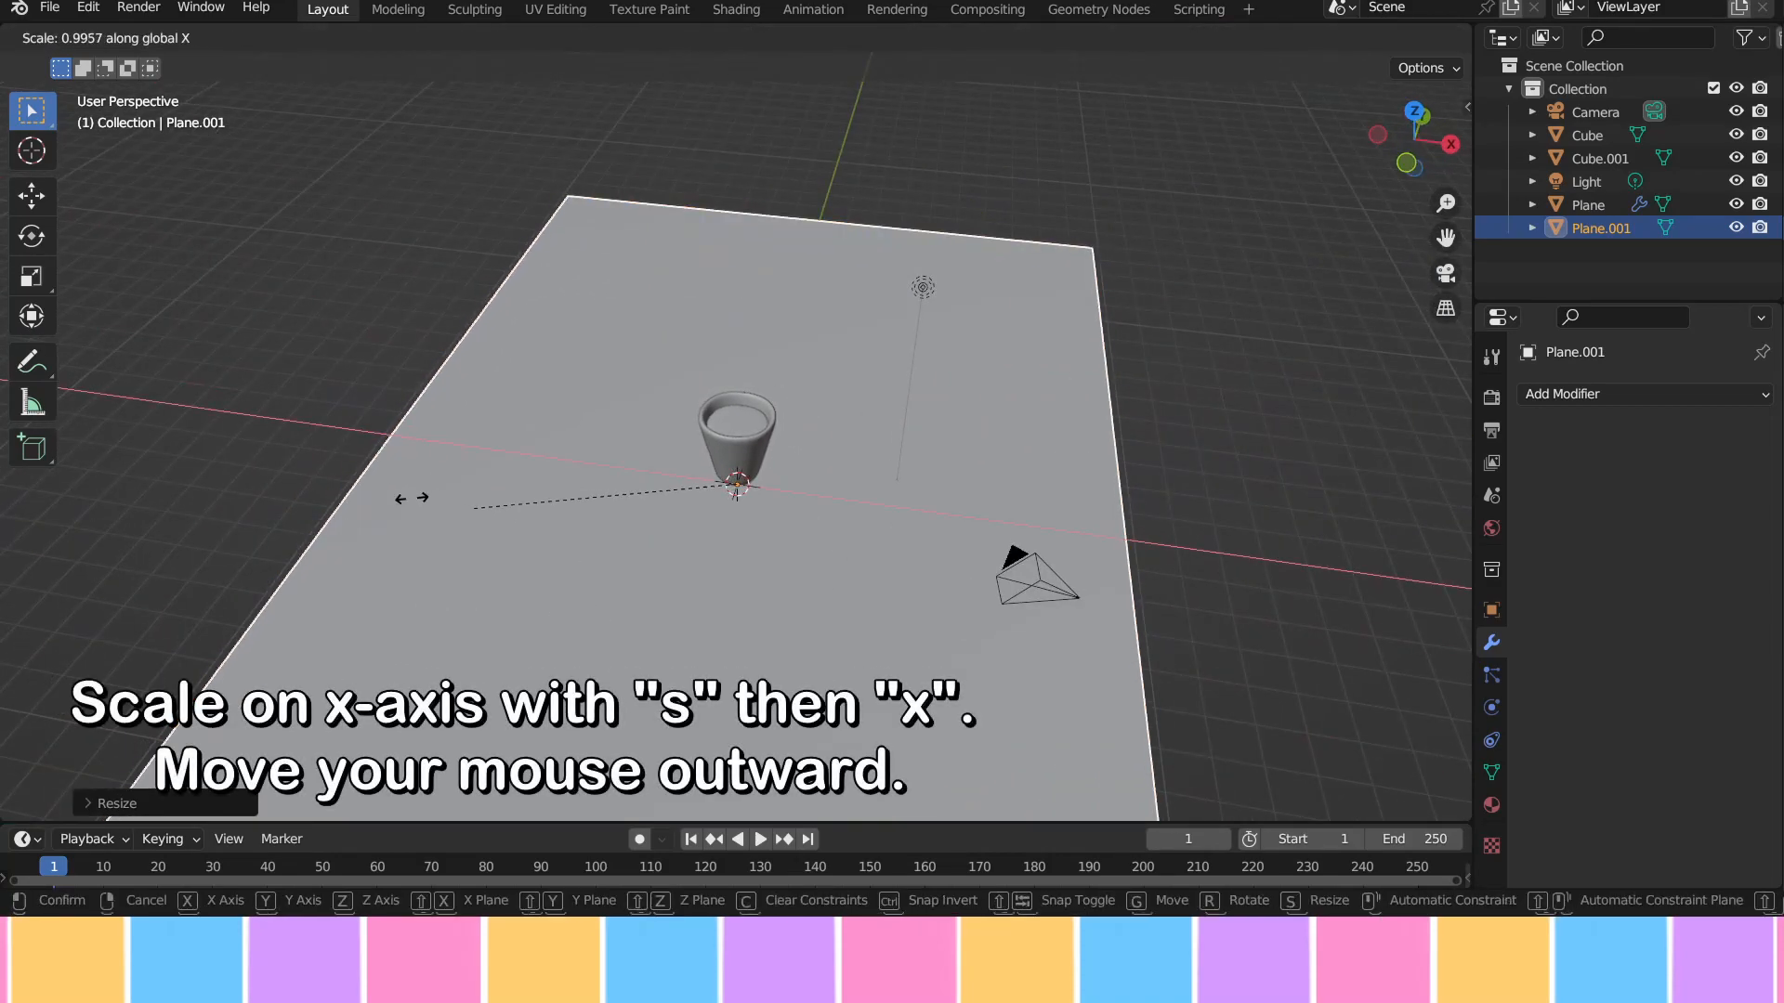
click(295, 478)
Step: Enter Edit Mode on the floor plane with edge selection and extrude its back edge about 16 m up along Z
click(95, 35)
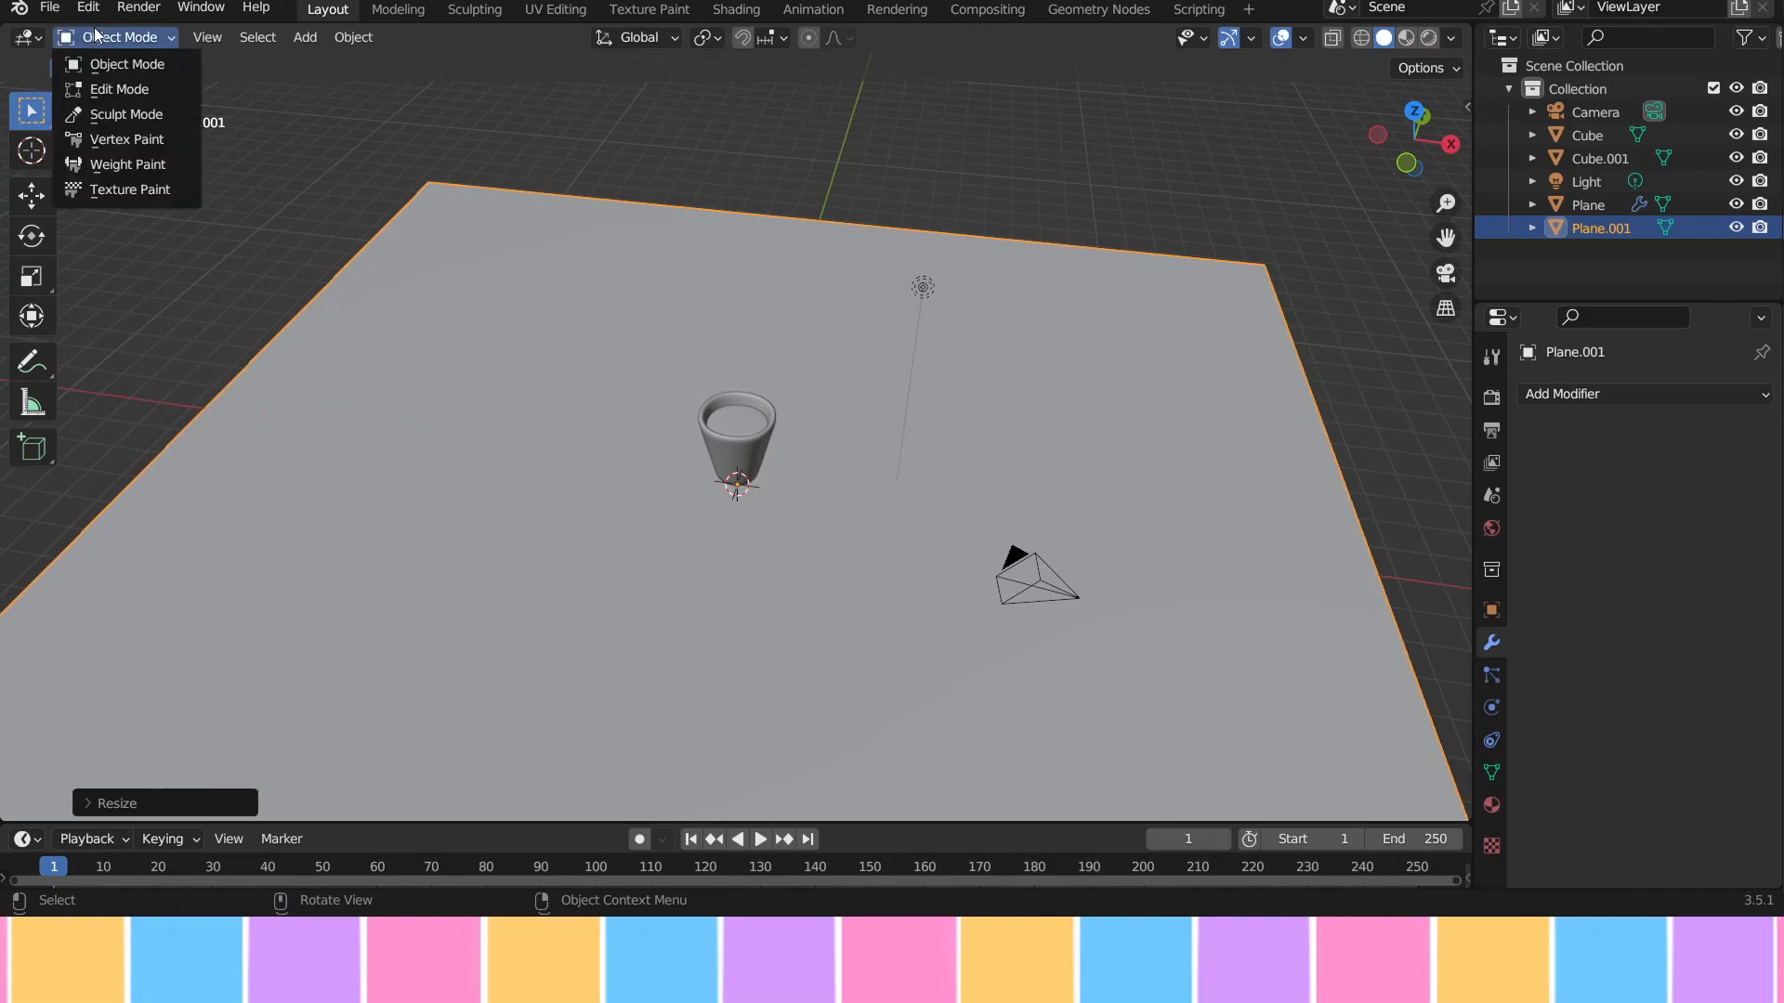
click(115, 89)
scroll(398, 411, down, 5)
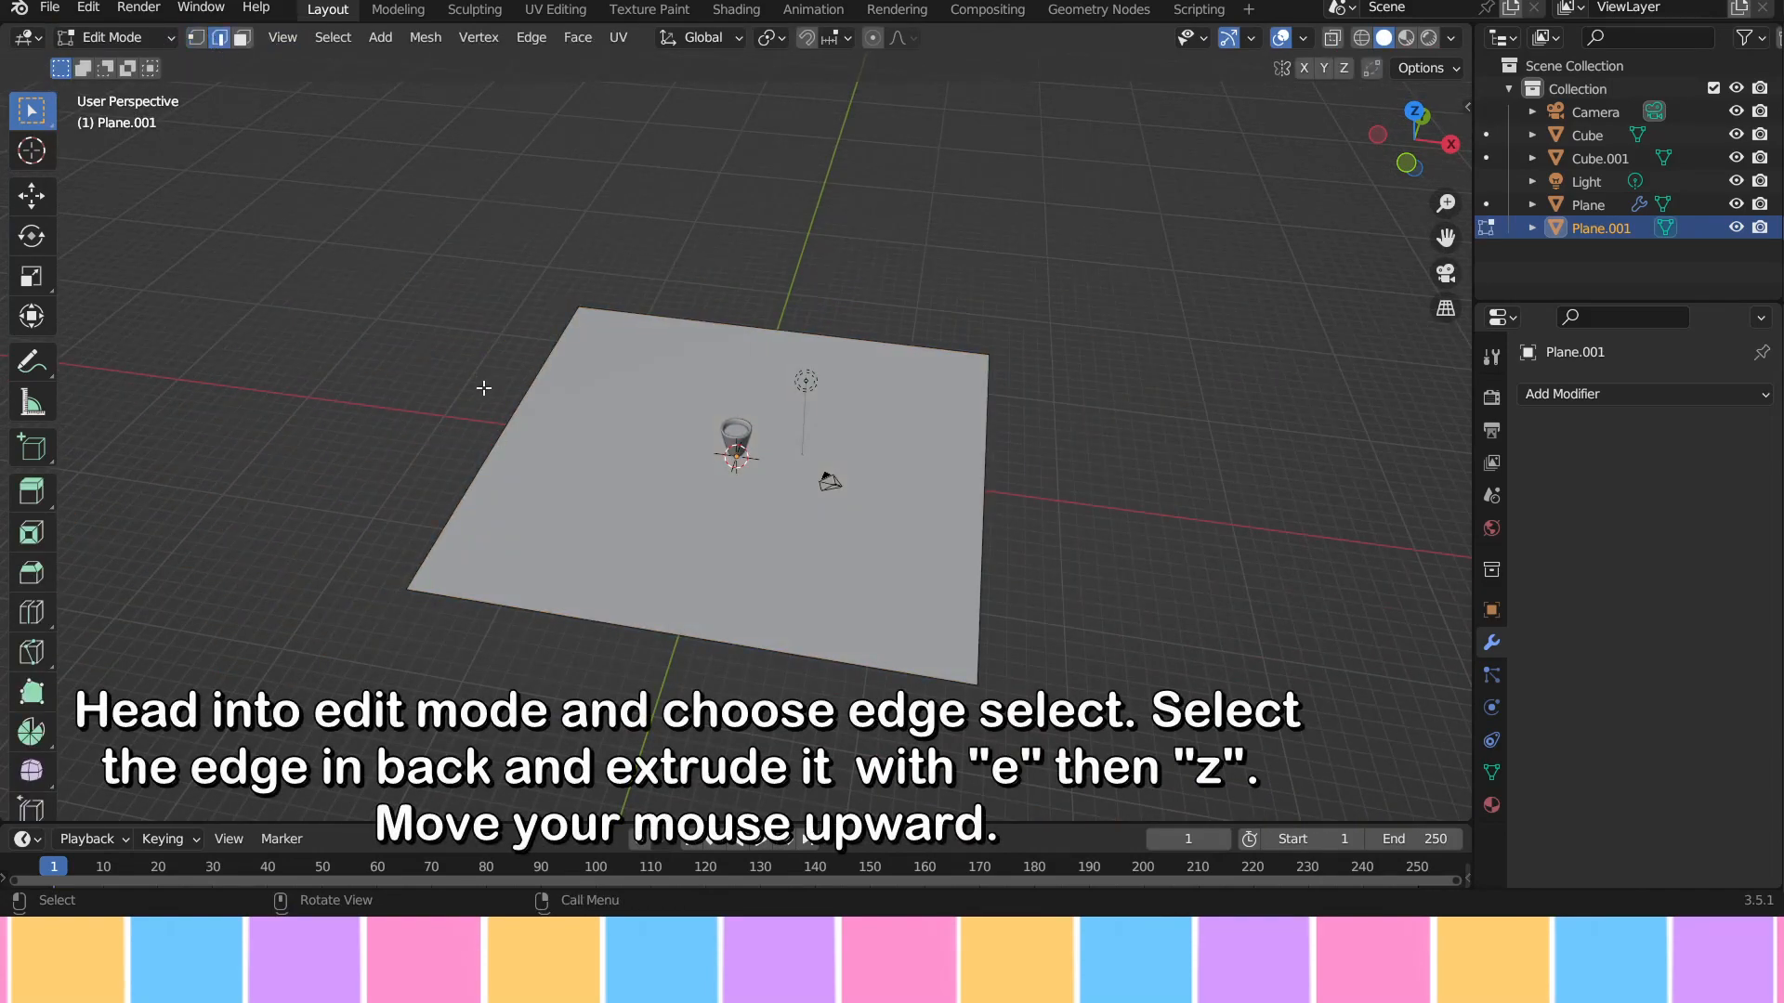
key(e)
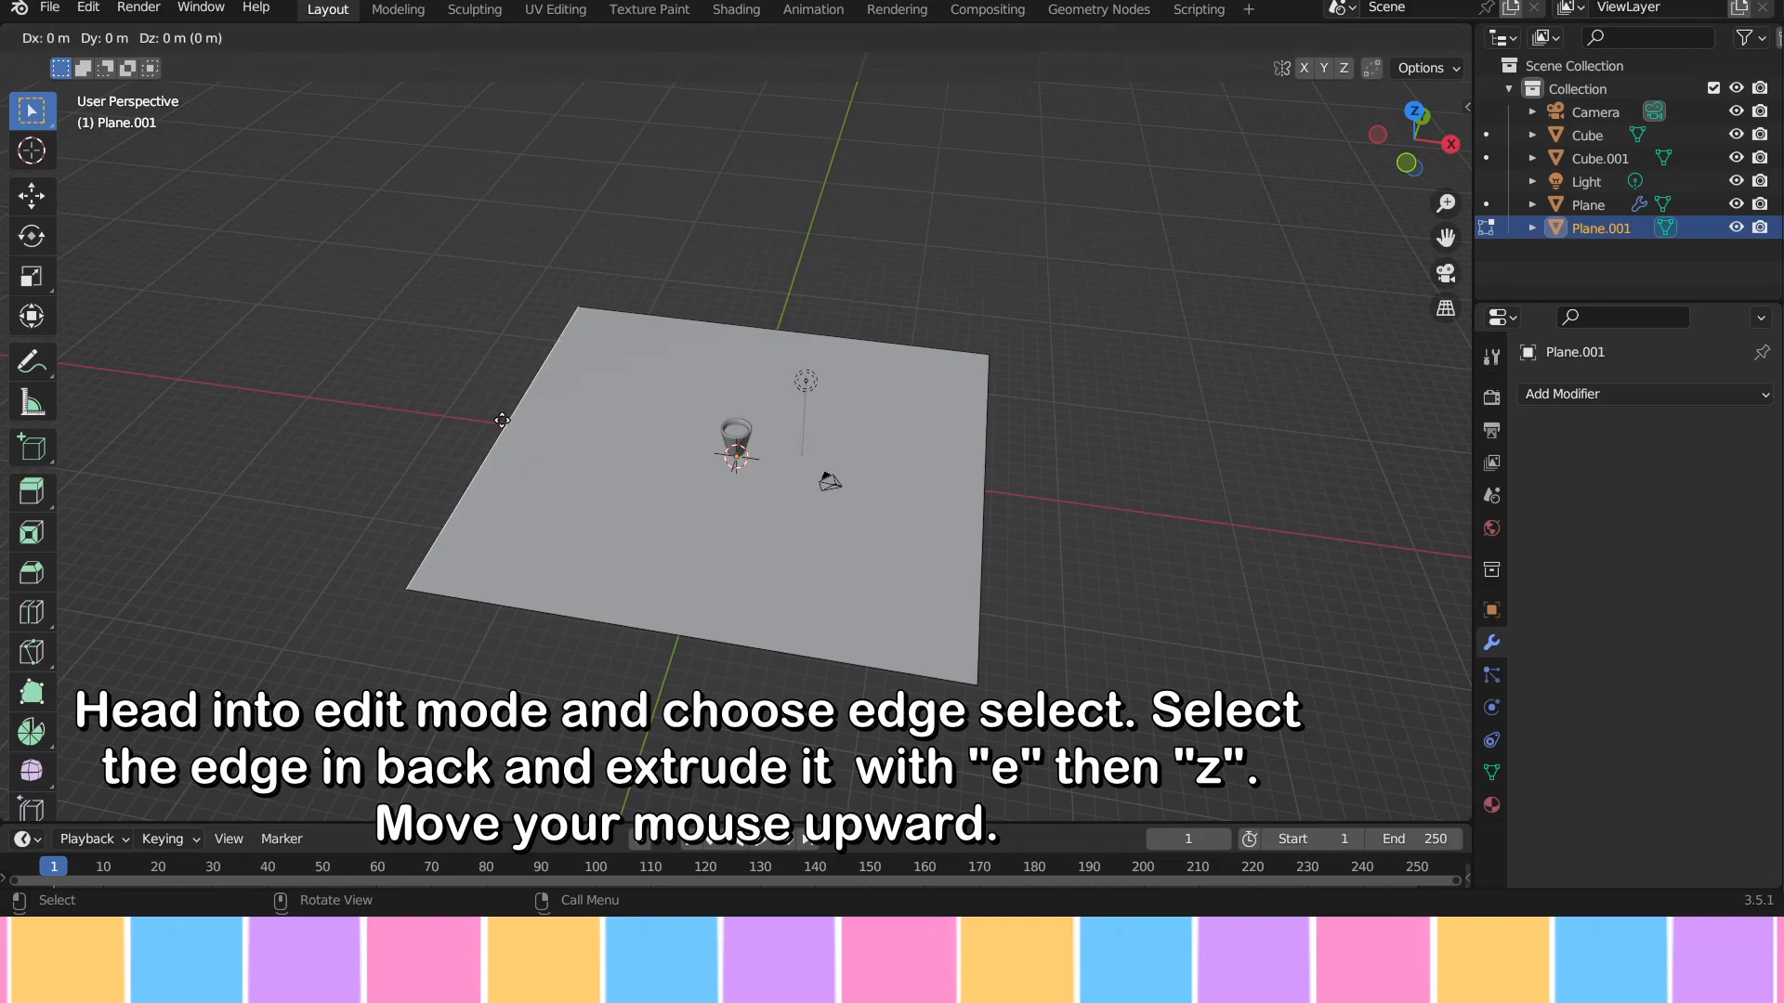
key(z)
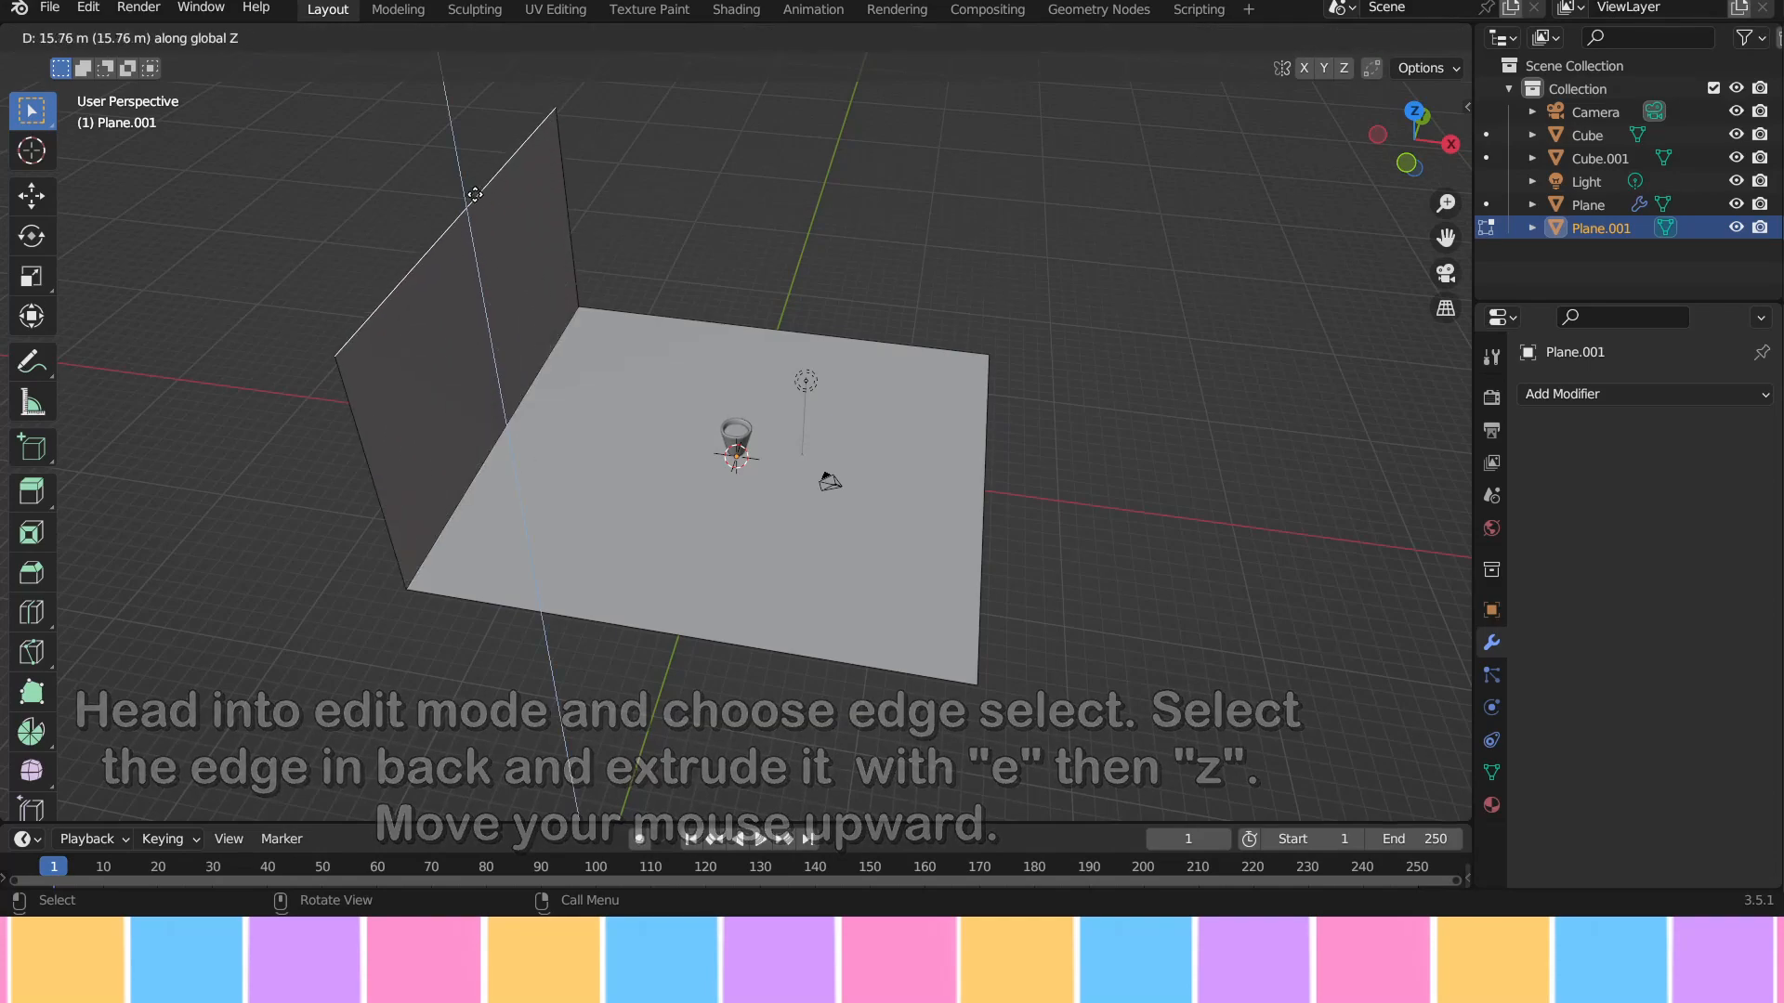
click(472, 170)
Step: Slant the back wall by moving its upper edge about 4 m backward along X
key(g)
key(x)
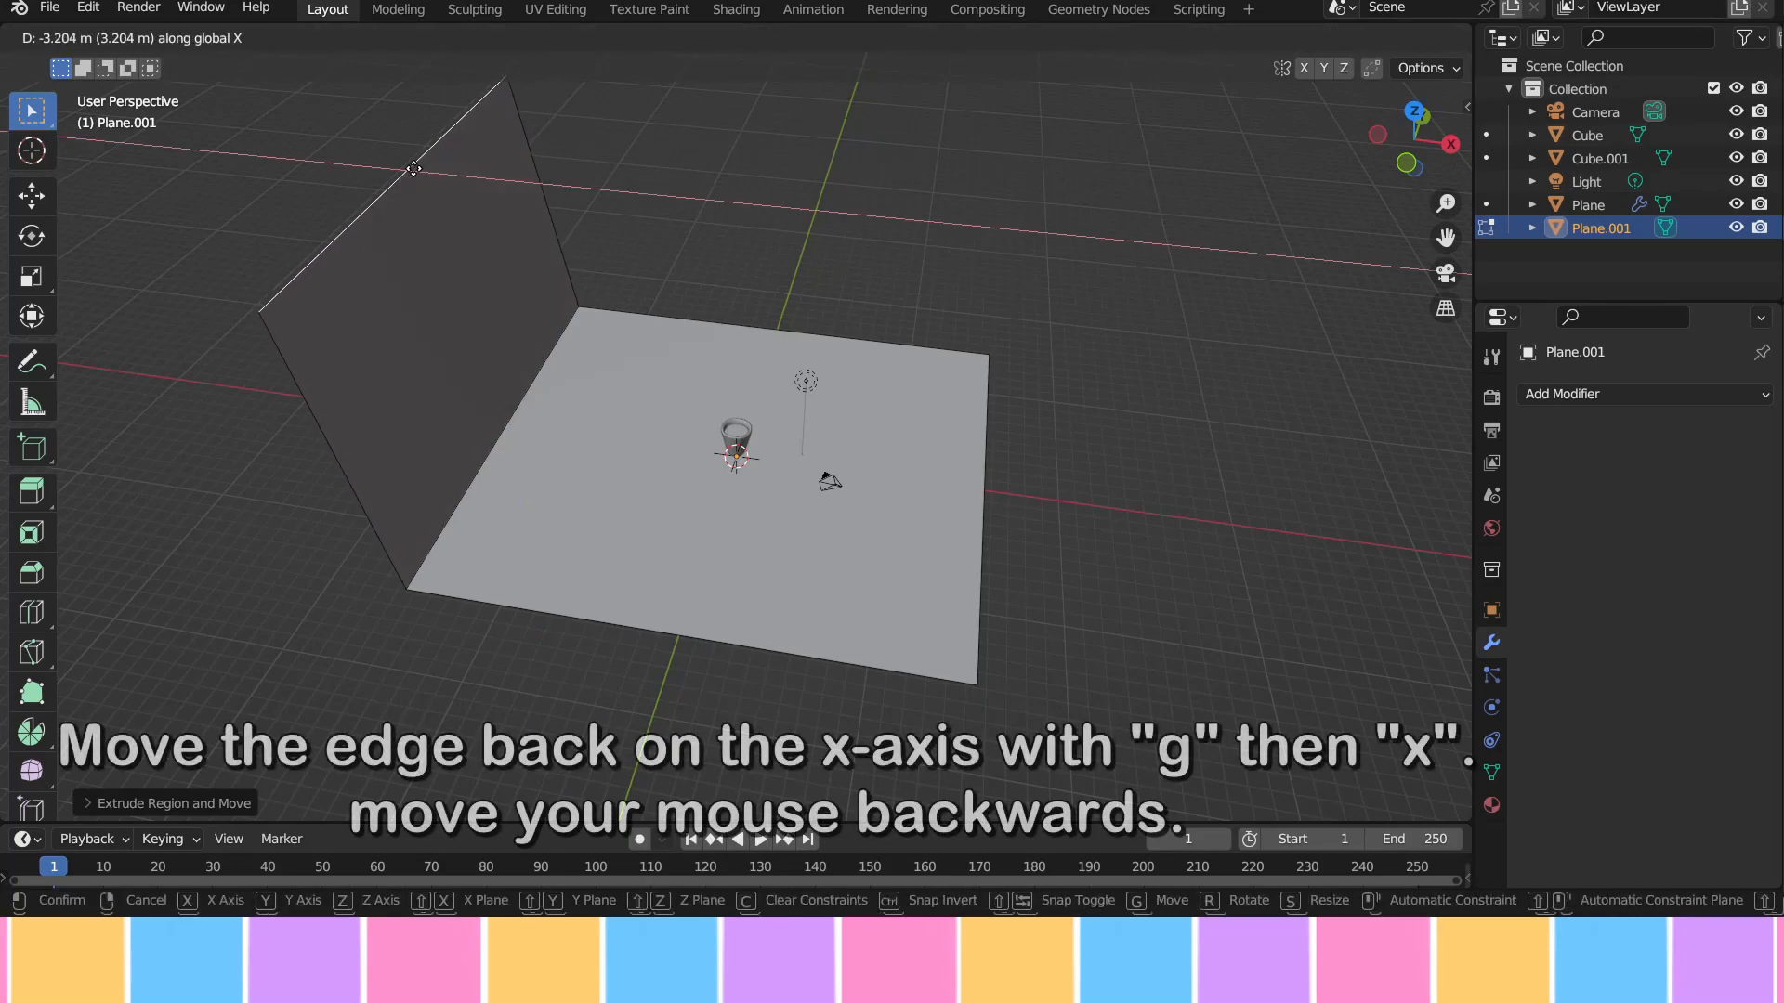
click(402, 199)
Step: Bevel the edge where the floor meets the back wall into a wide curve with several segments
click(494, 450)
key(ctrl+b)
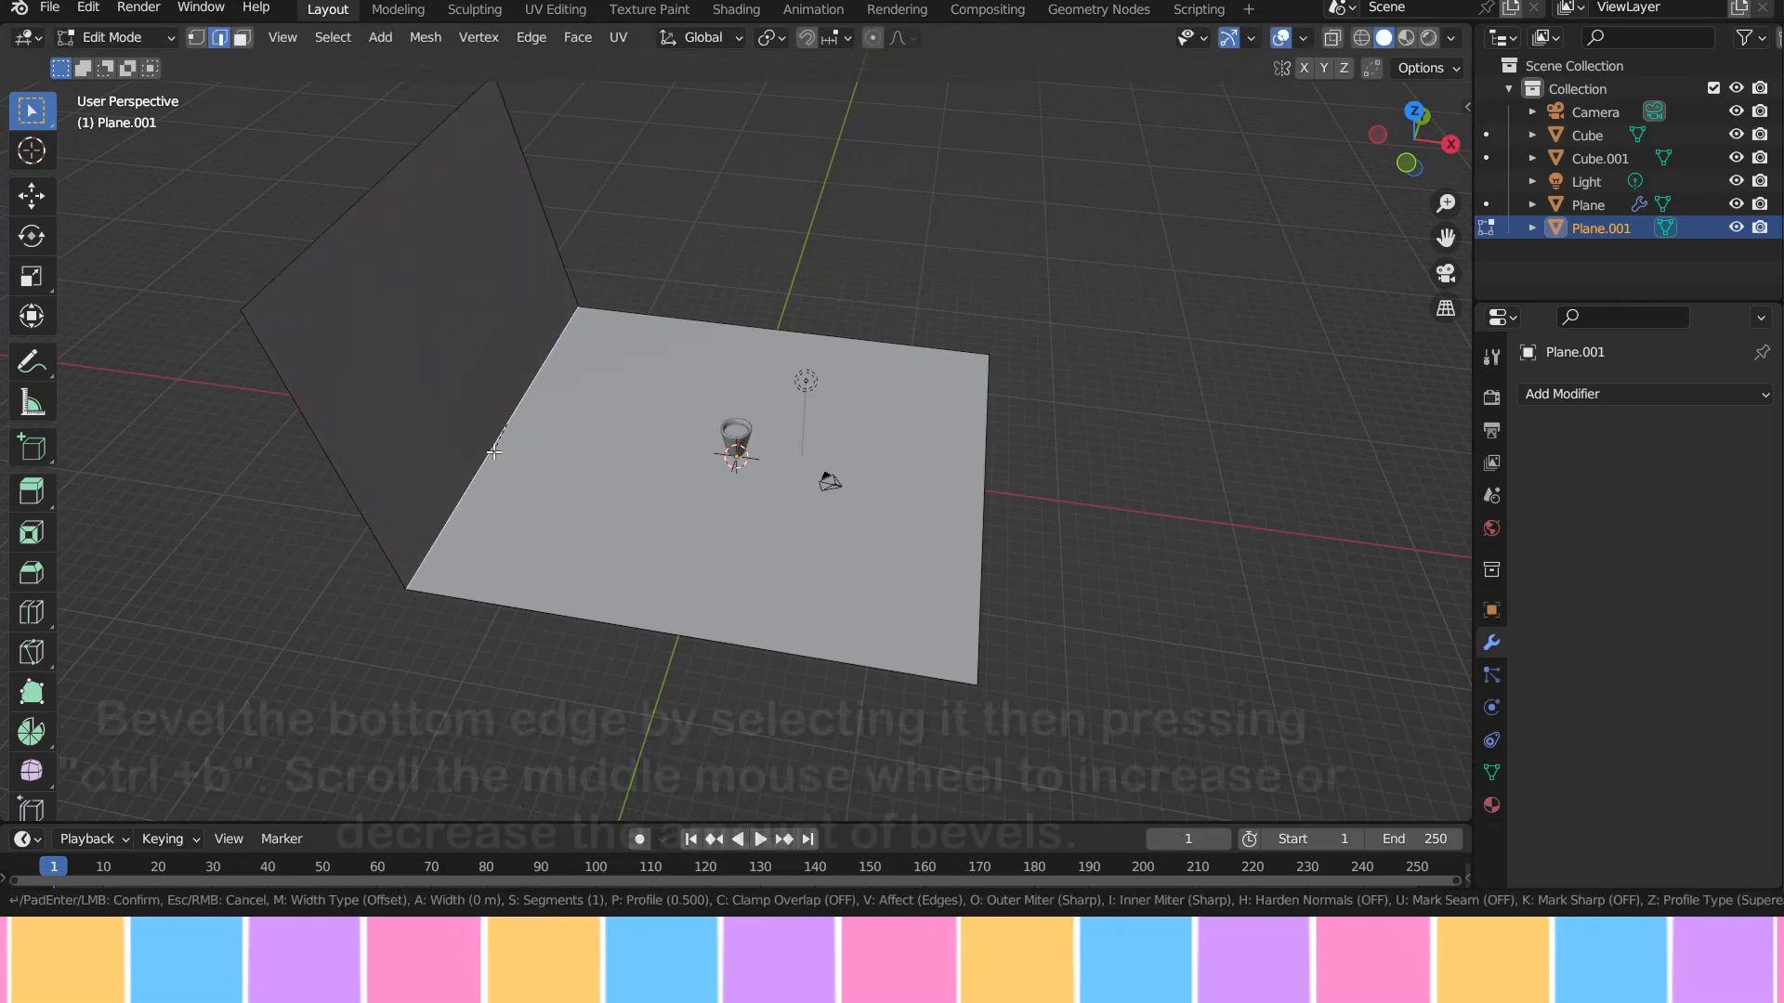
scroll(550, 555, up, 4)
click(550, 553)
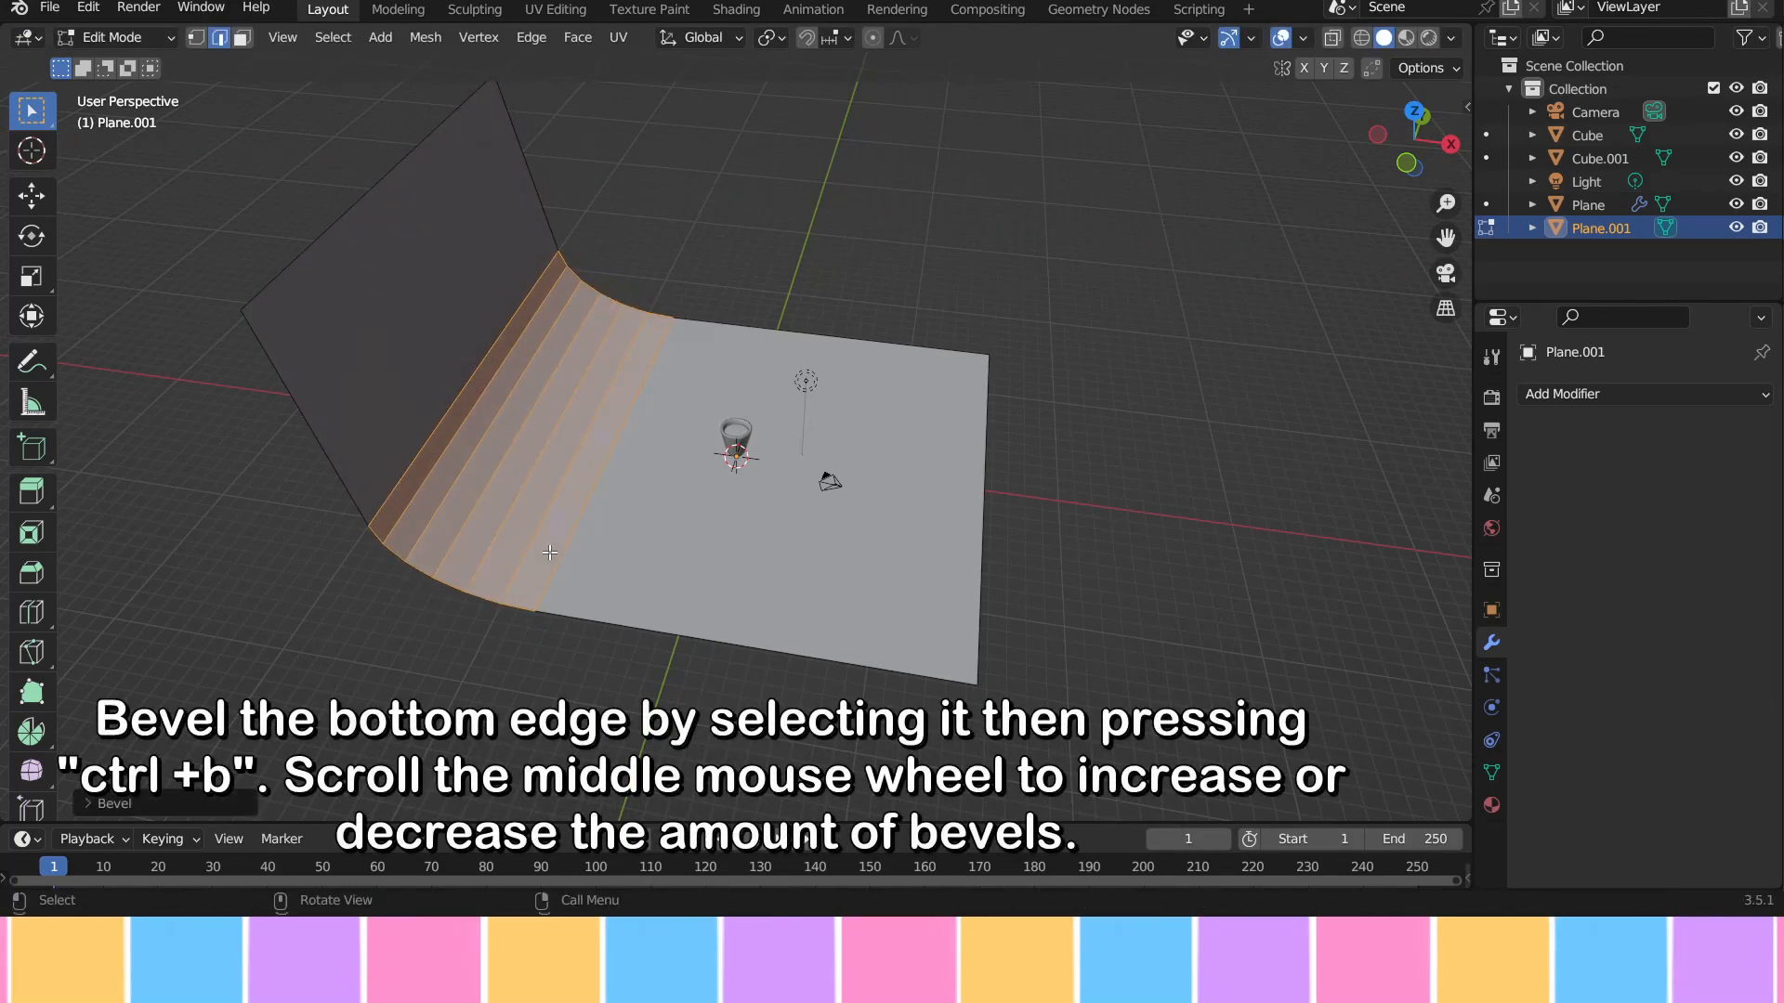
right_click(593, 516)
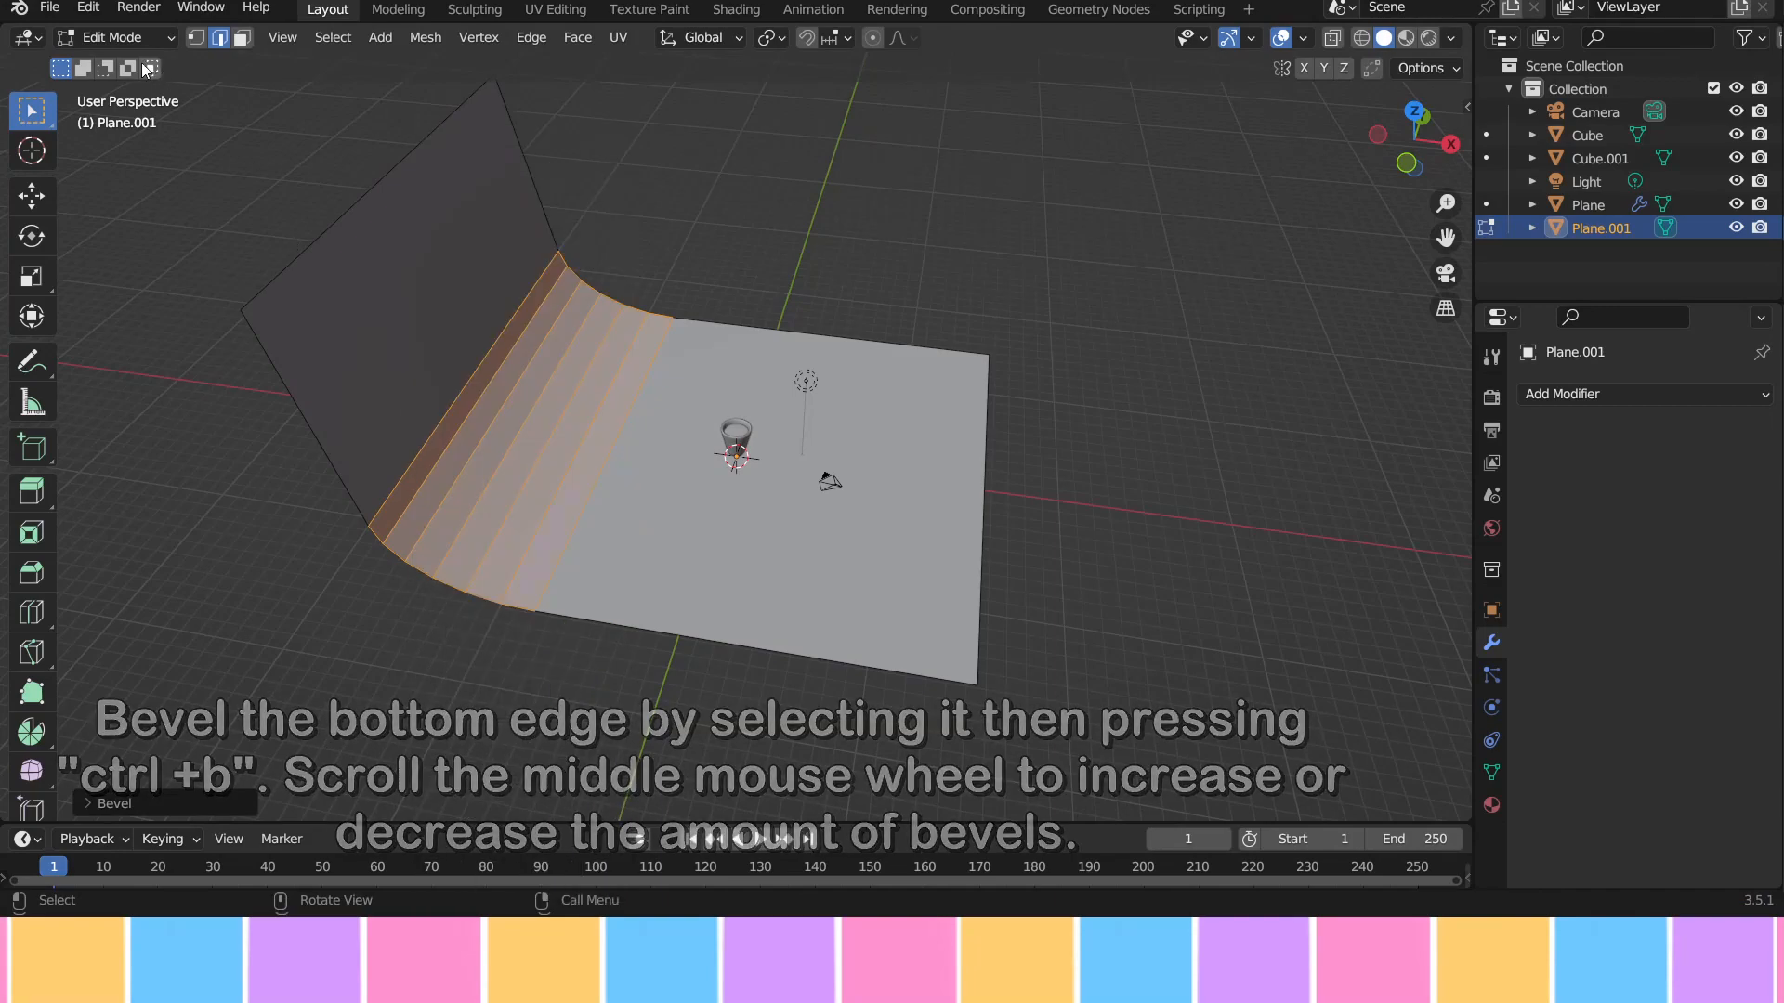
Step: Return the backdrop plane to Object Mode and apply Shade Smooth to it
click(136, 44)
click(132, 62)
right_click(477, 259)
click(477, 258)
Step: Scale the curved backdrop wider along the Y axis so it extends well past both sides of the mug
middle_drag(923, 418, 928, 527)
scroll(780, 502, up, 5)
scroll(711, 504, down, 5)
key(s)
key(y)
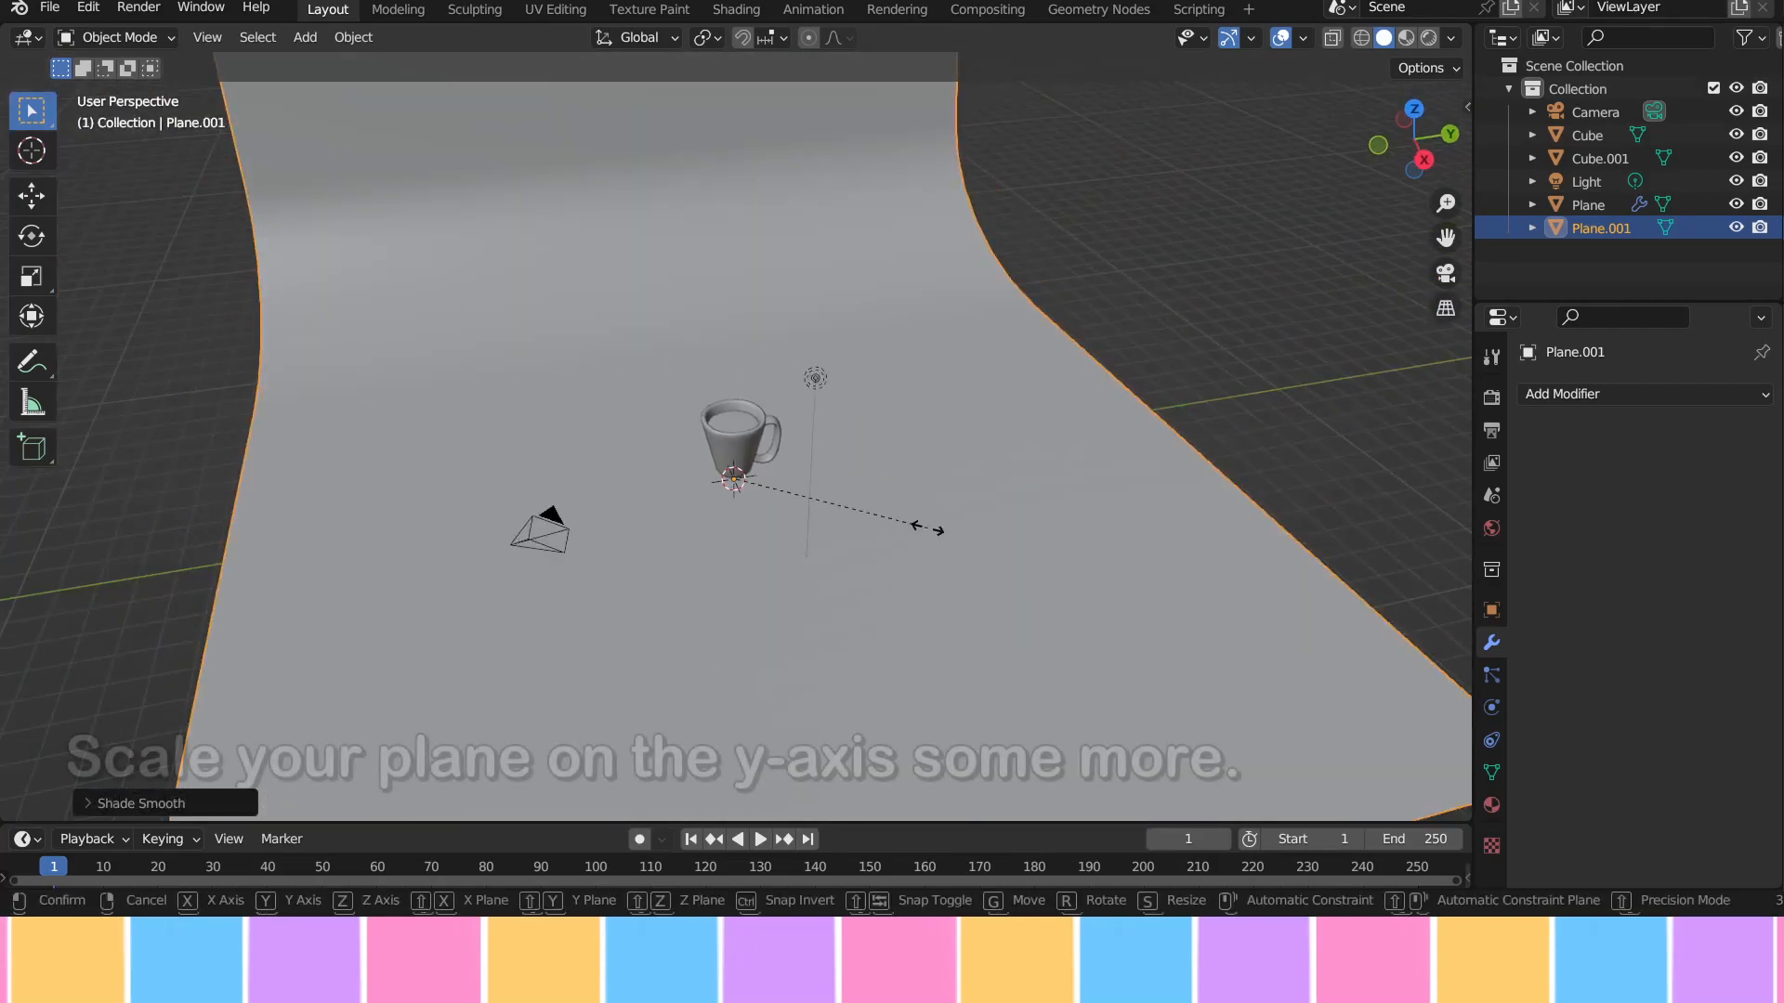
click(1079, 533)
Step: Switch the viewport shading to Material Preview and enable Scene Lights and Scene World
scroll(682, 425, up, 6)
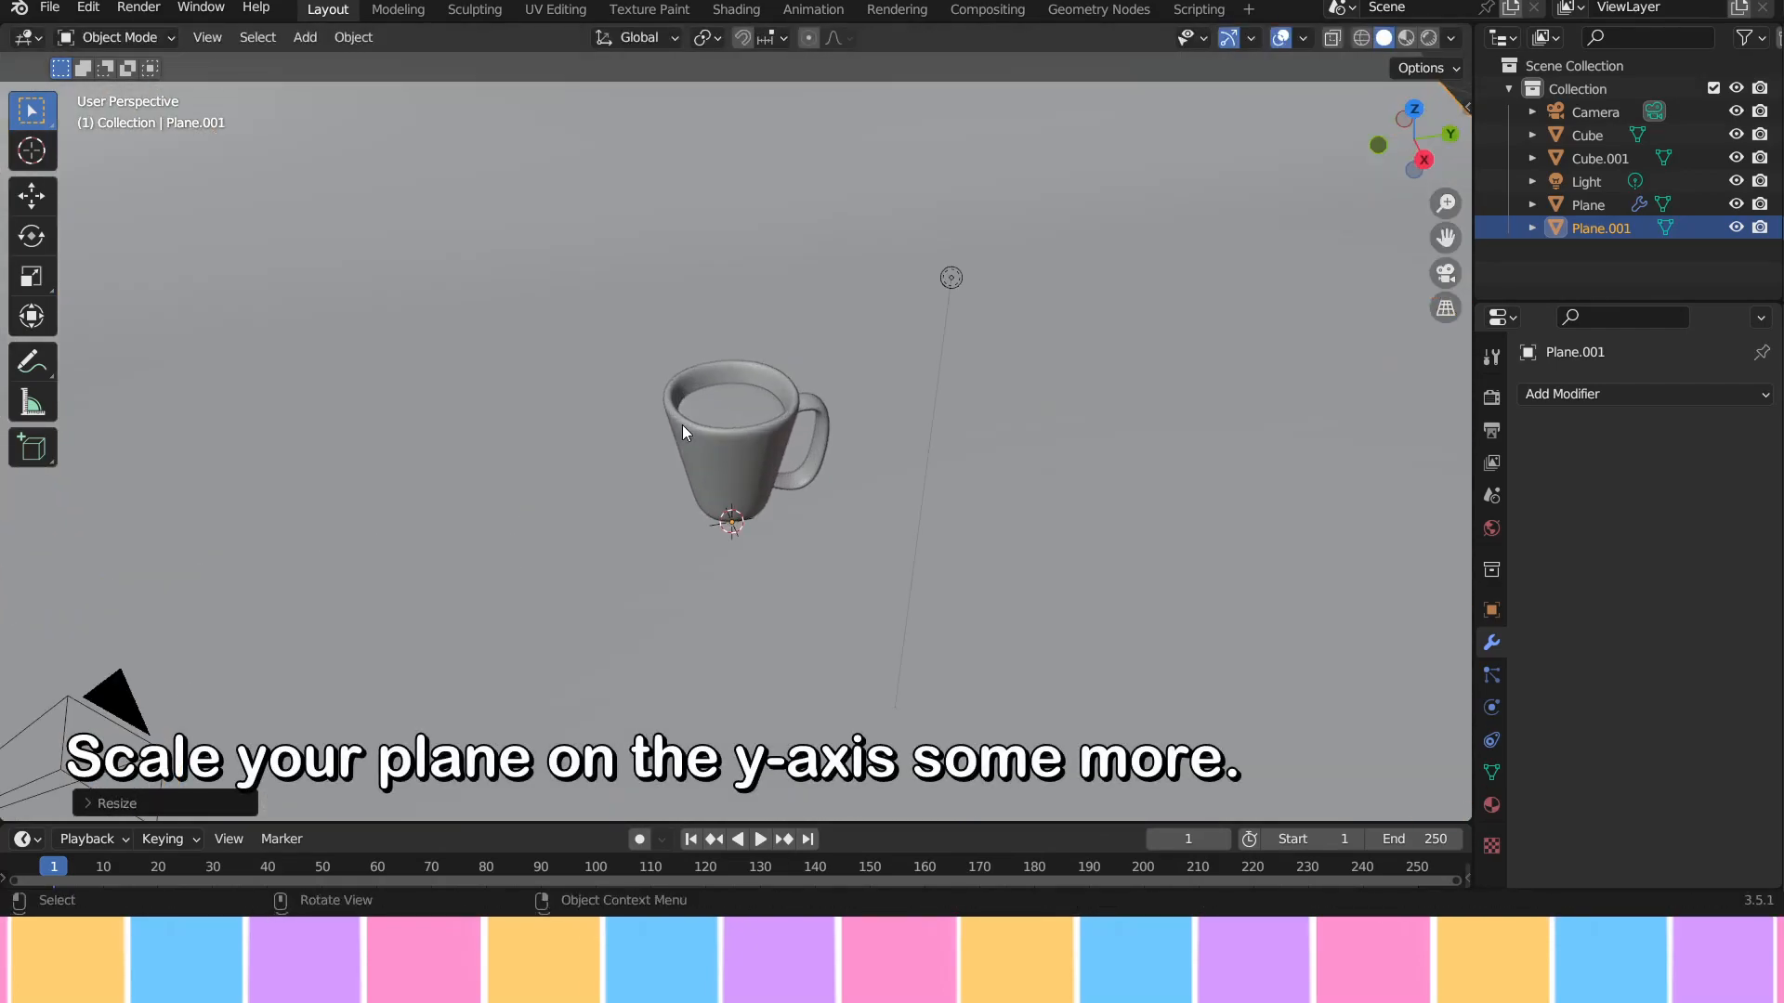
scroll(738, 439, up, 1)
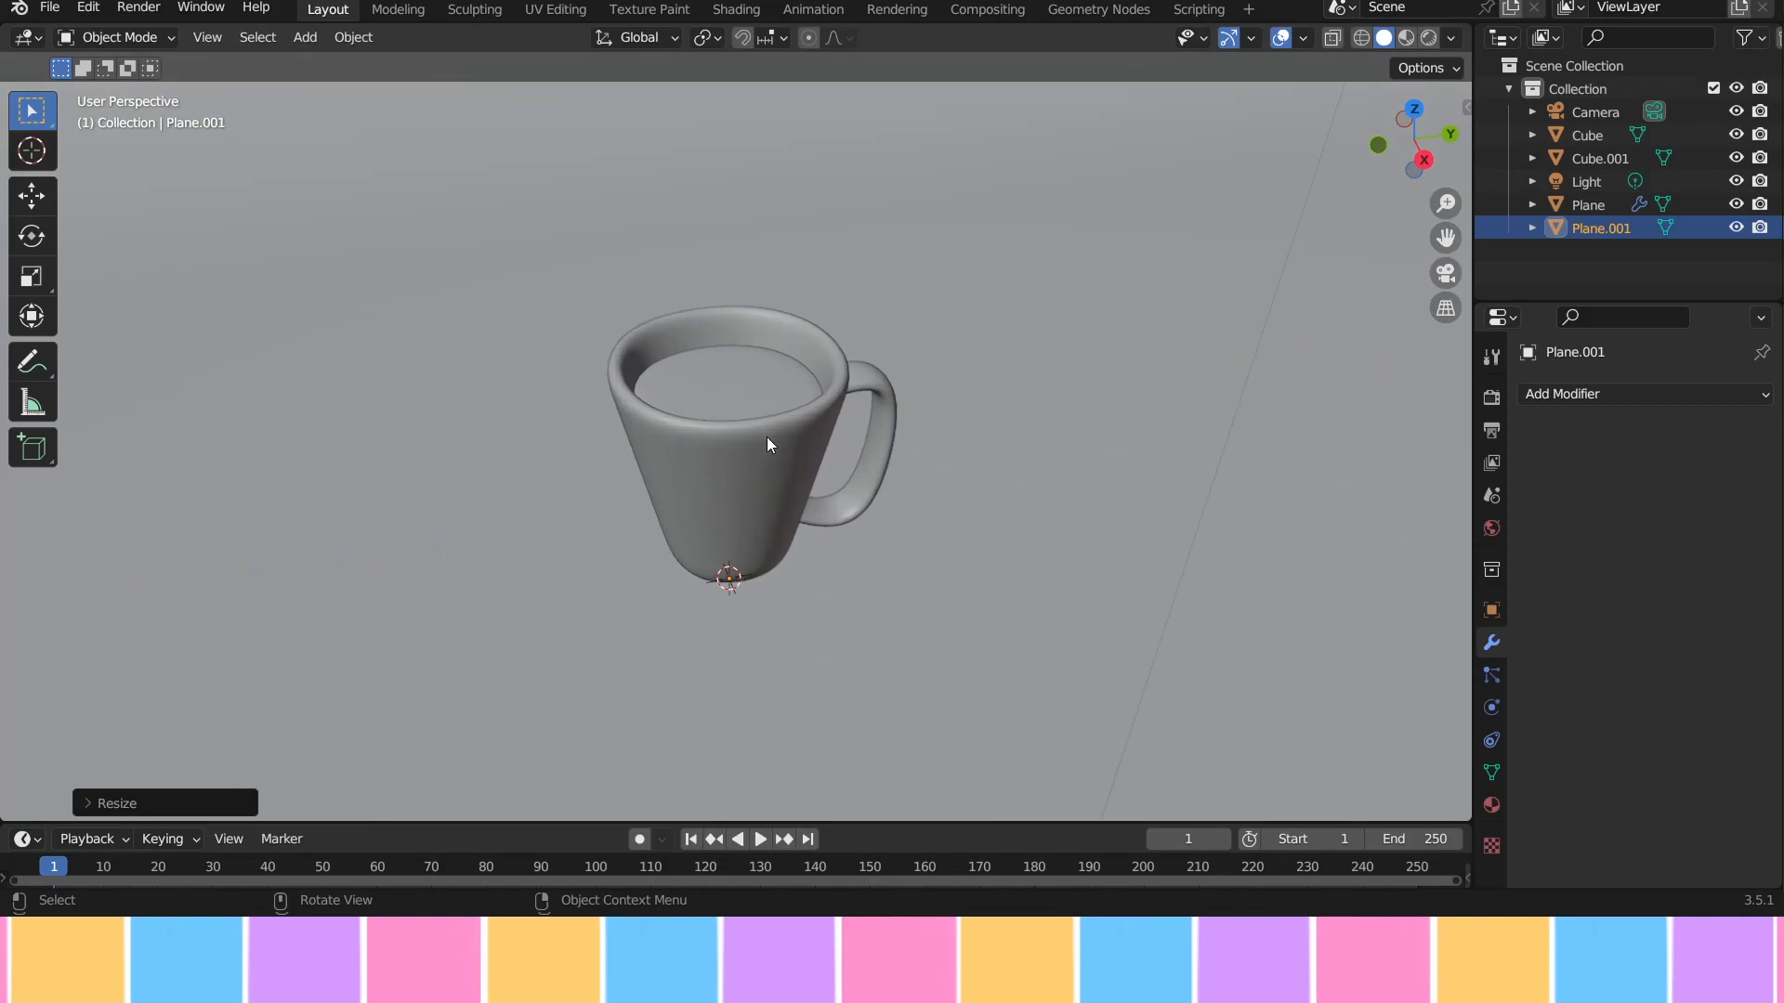
click(1406, 39)
click(1449, 39)
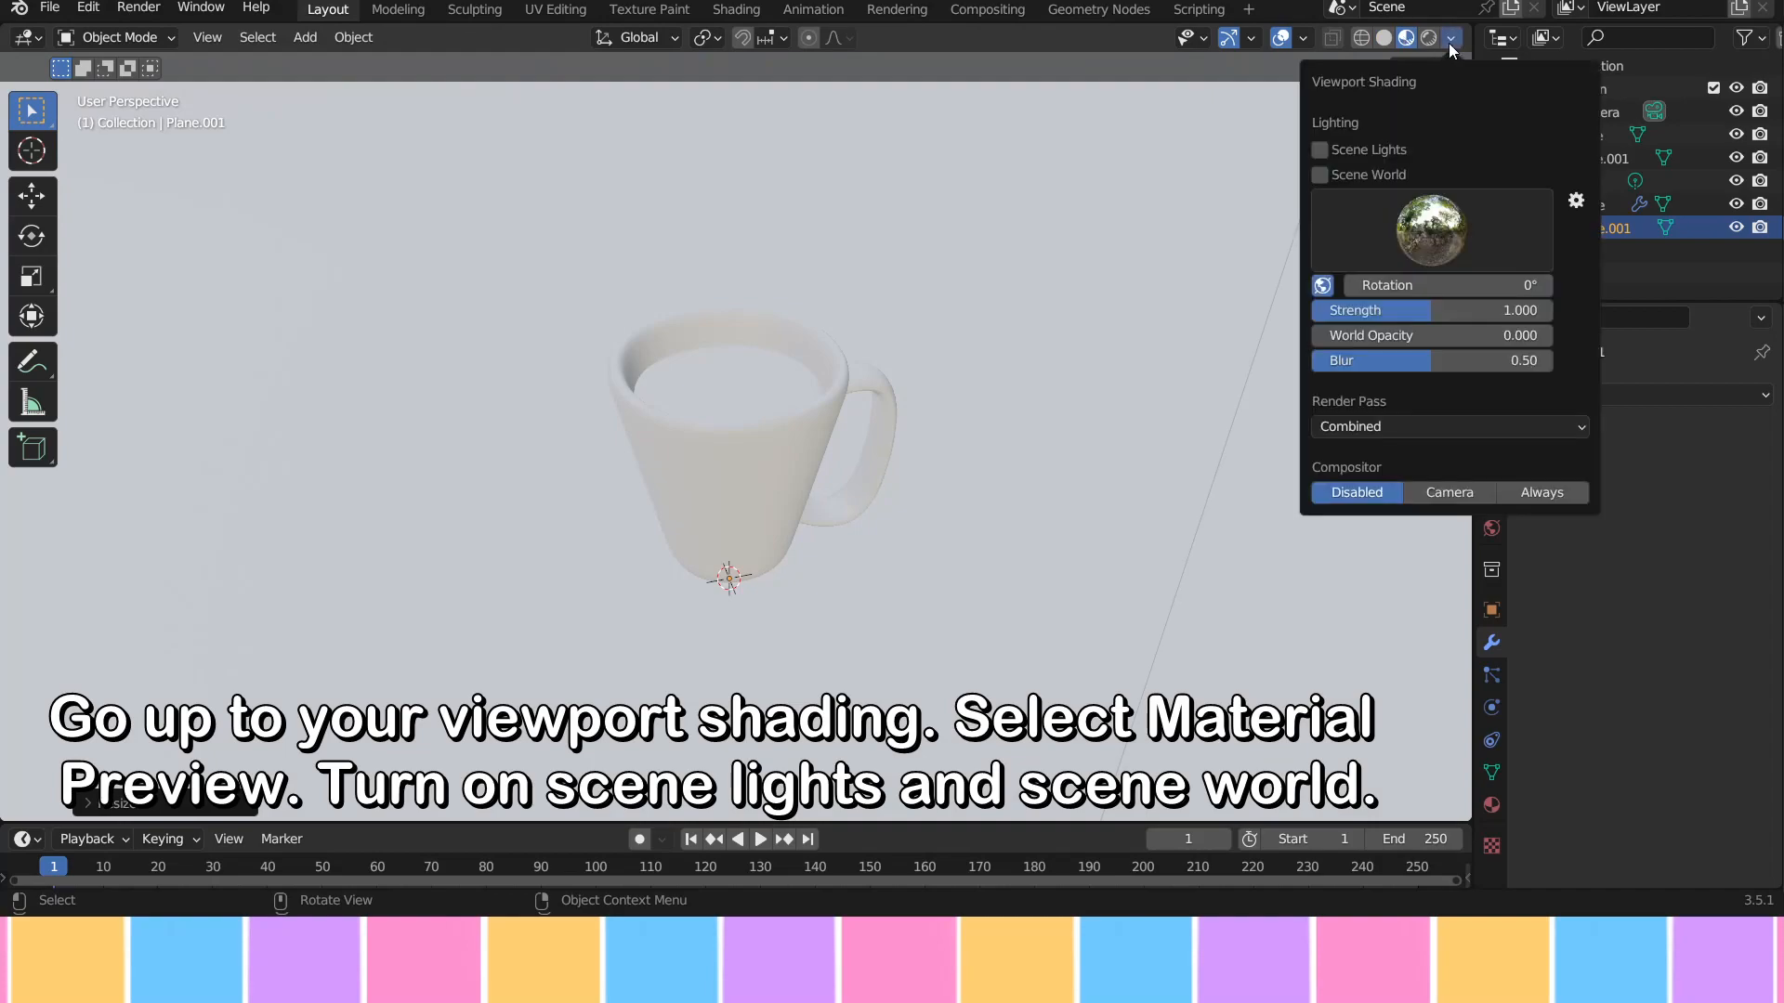
click(1320, 157)
click(1322, 175)
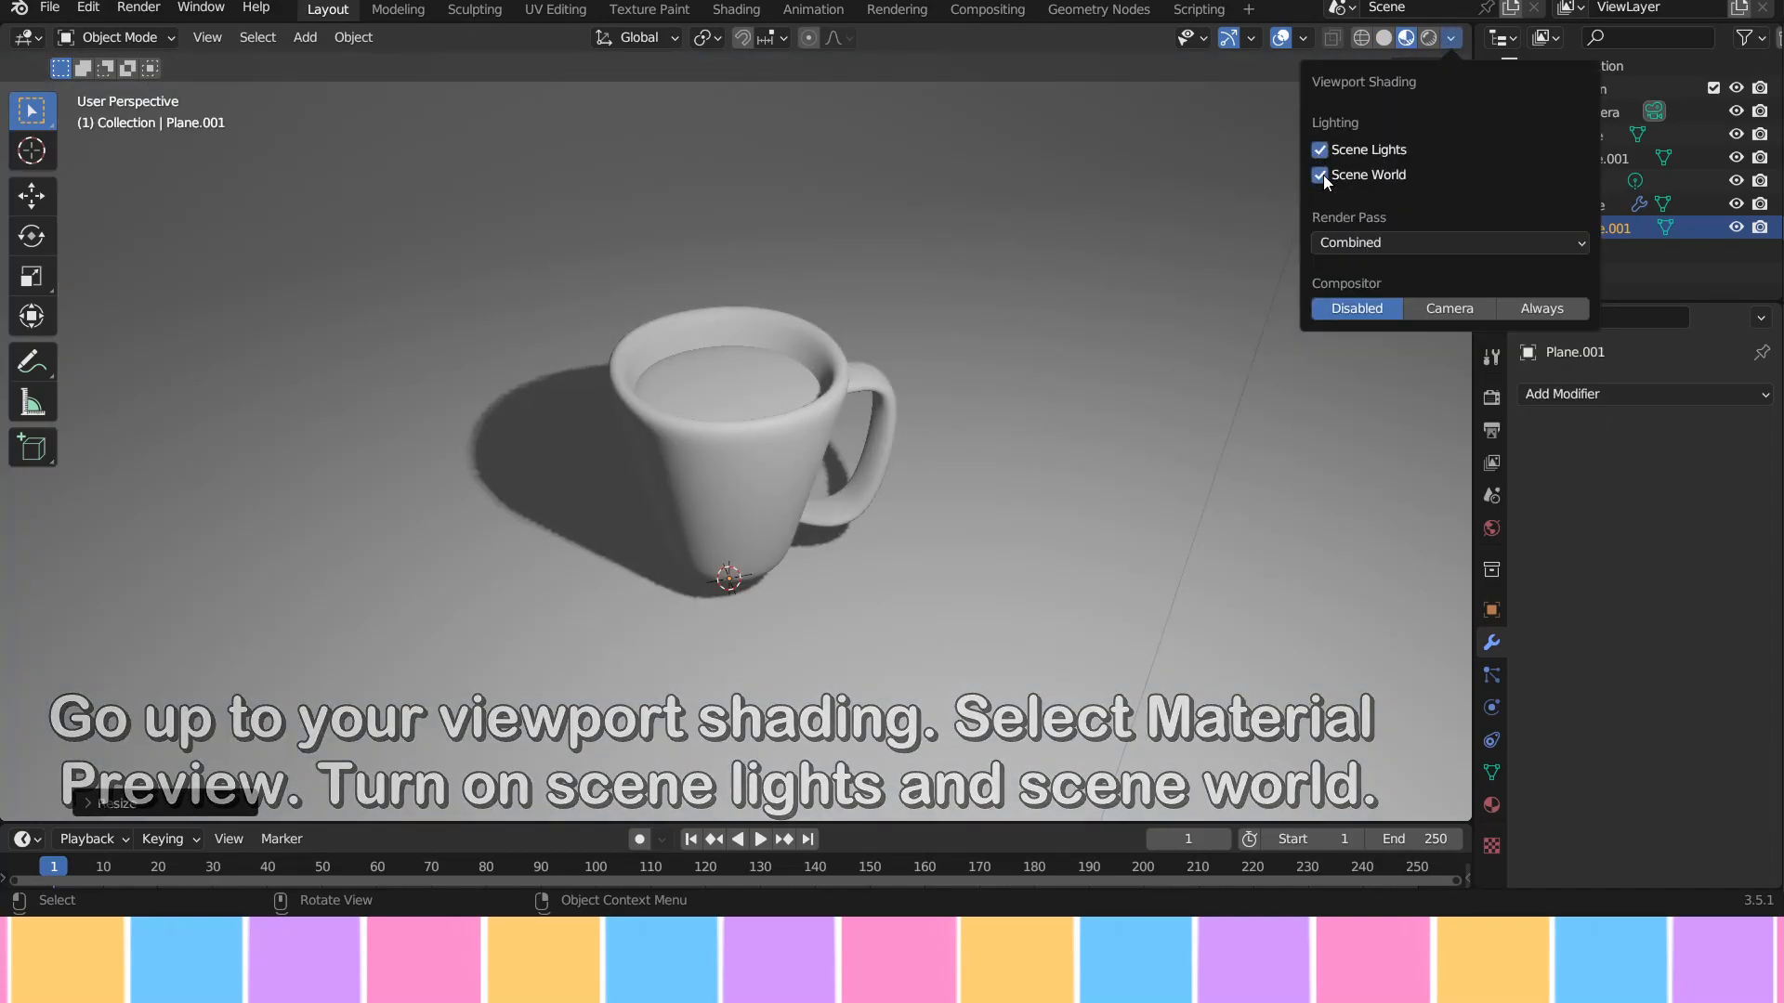
Step: Parent the drink and the handle to the mug using the Object option
middle_drag(1067, 444, 1020, 331)
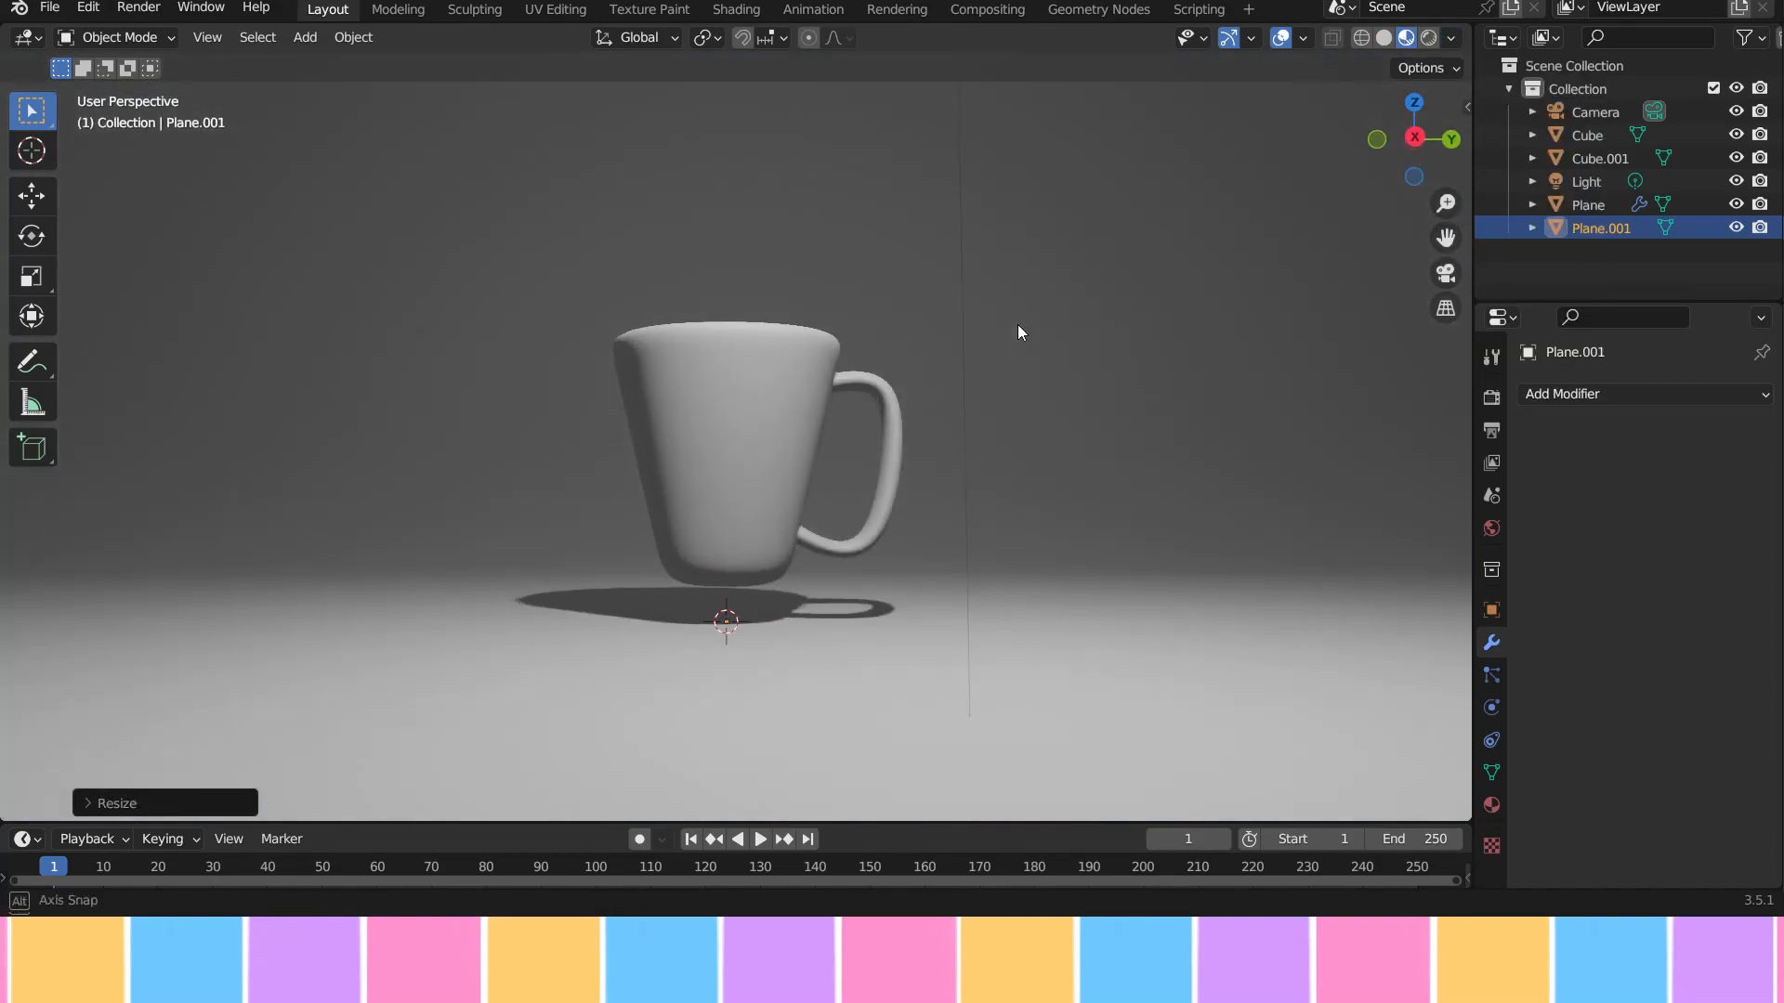
click(710, 438)
shift+click(864, 382)
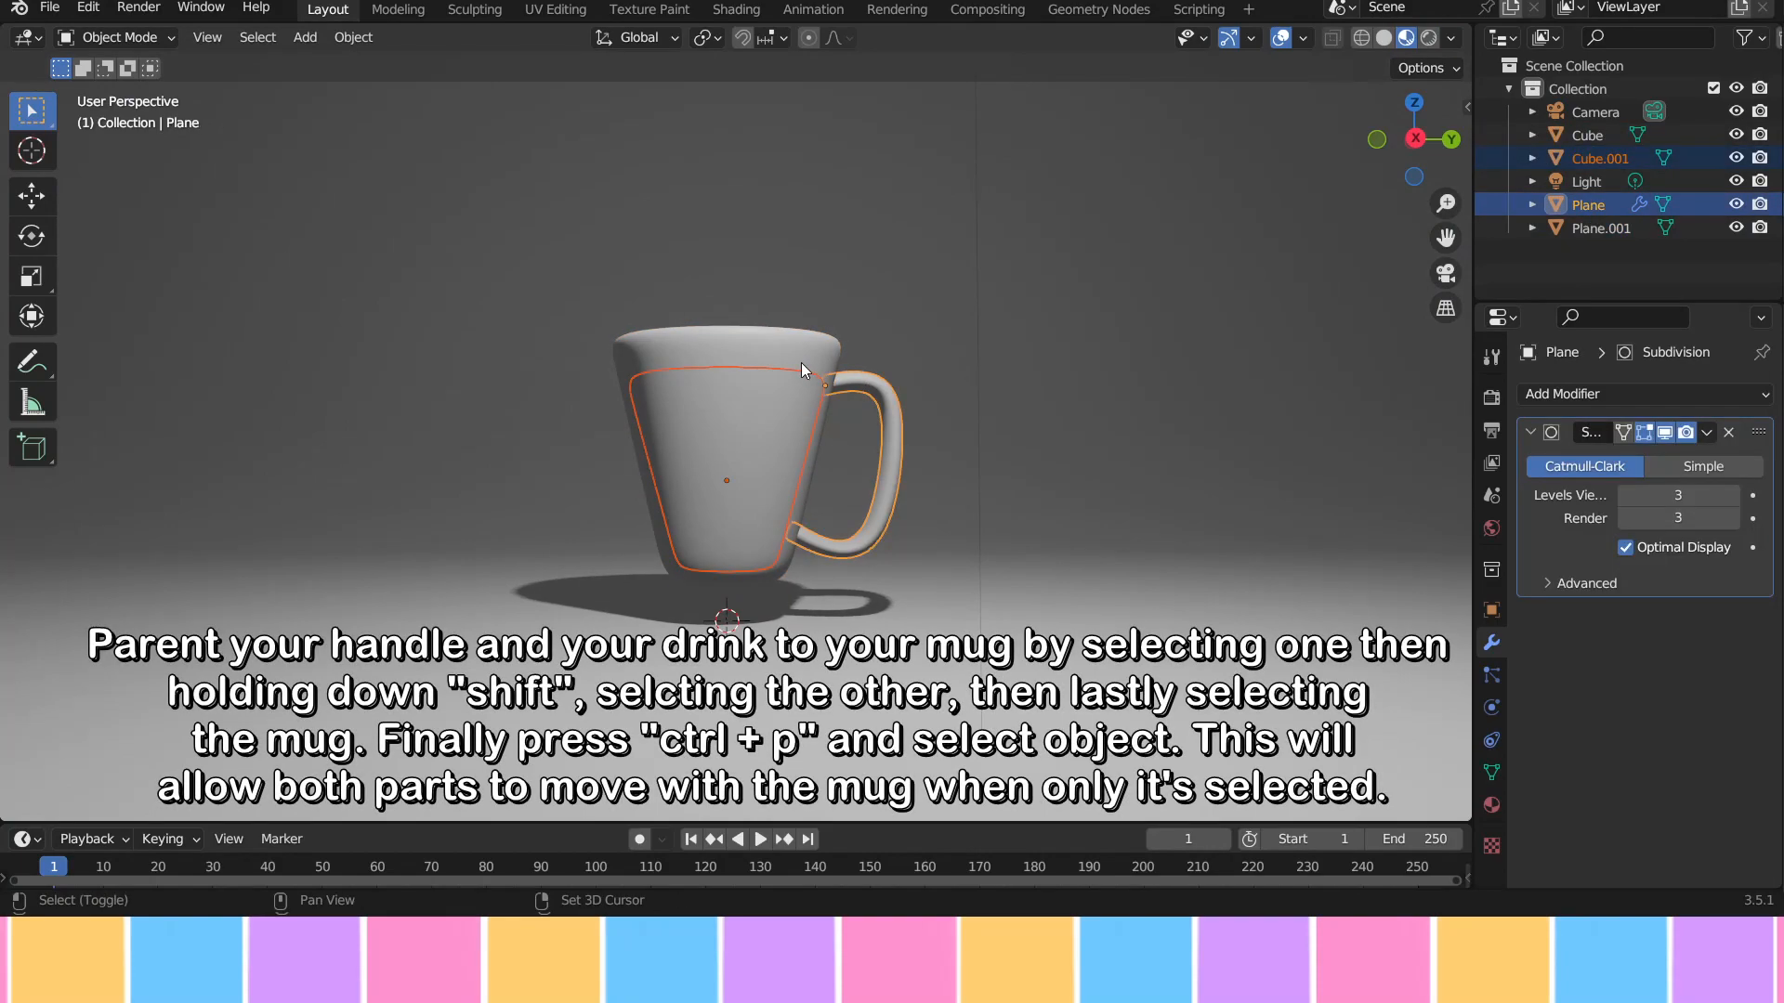
shift+click(801, 362)
key(ctrl+p)
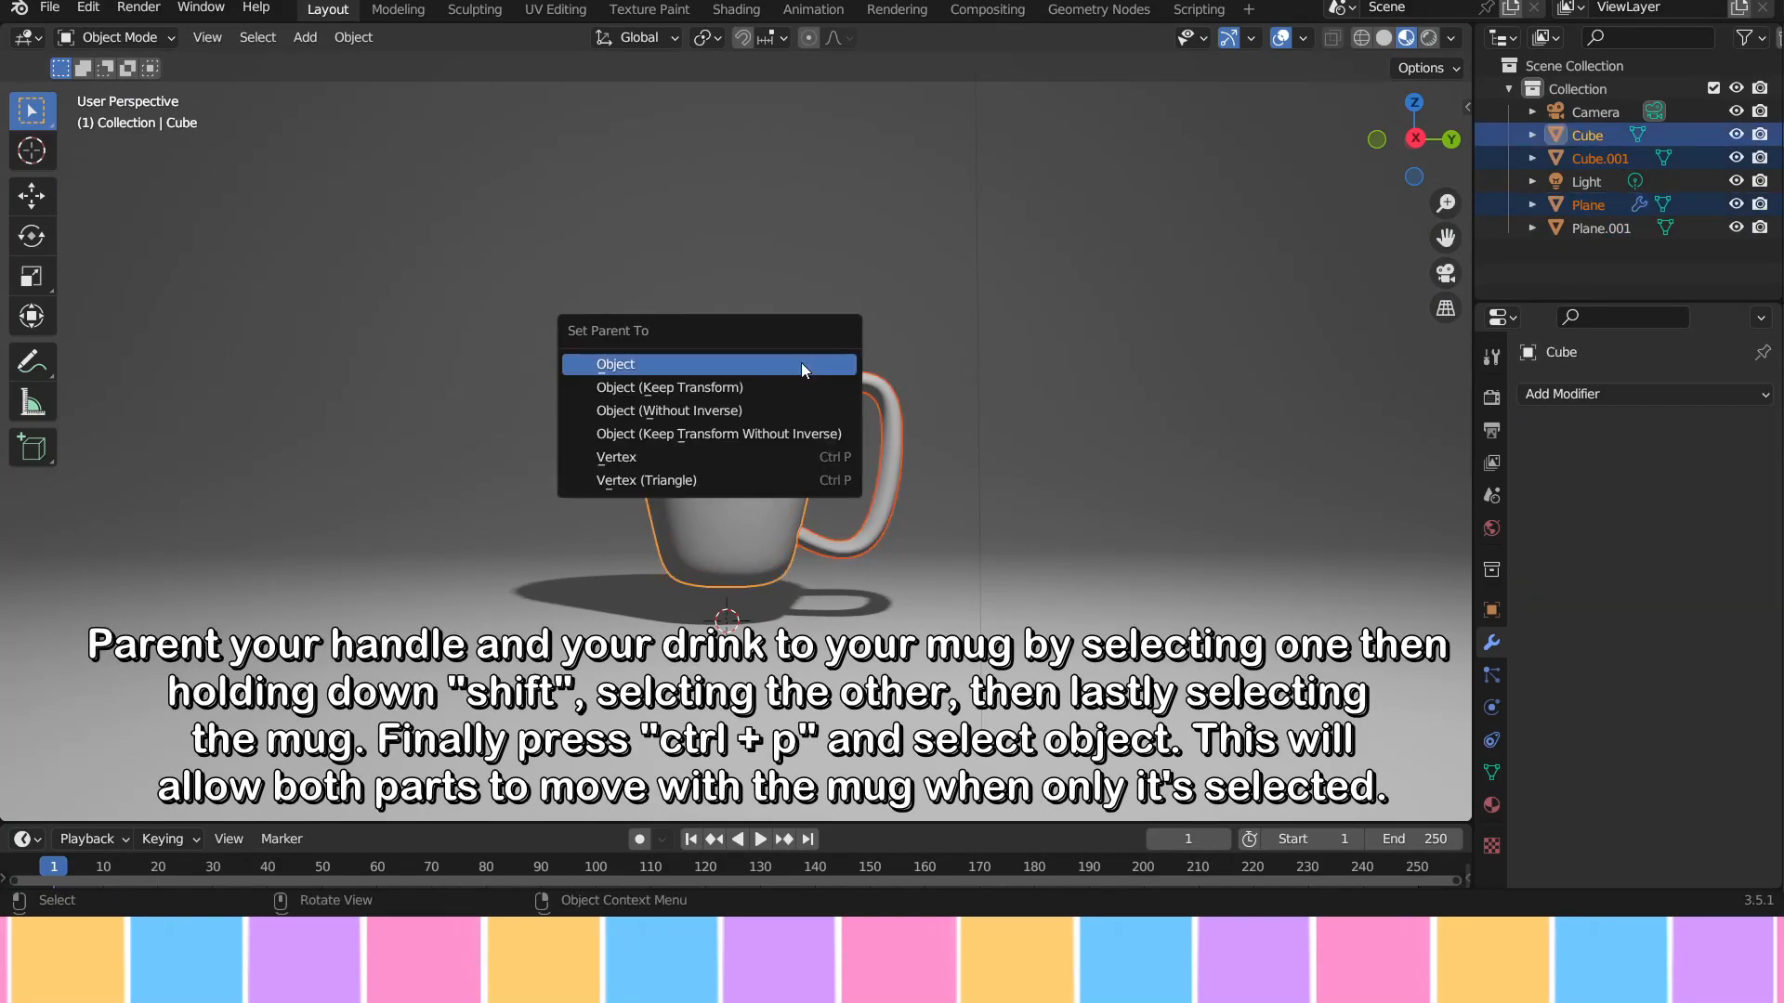
click(801, 363)
Step: Lower the mug with its parts about 0.34 m along the Z axis so it rests on the backdrop floor
key(g)
key(z)
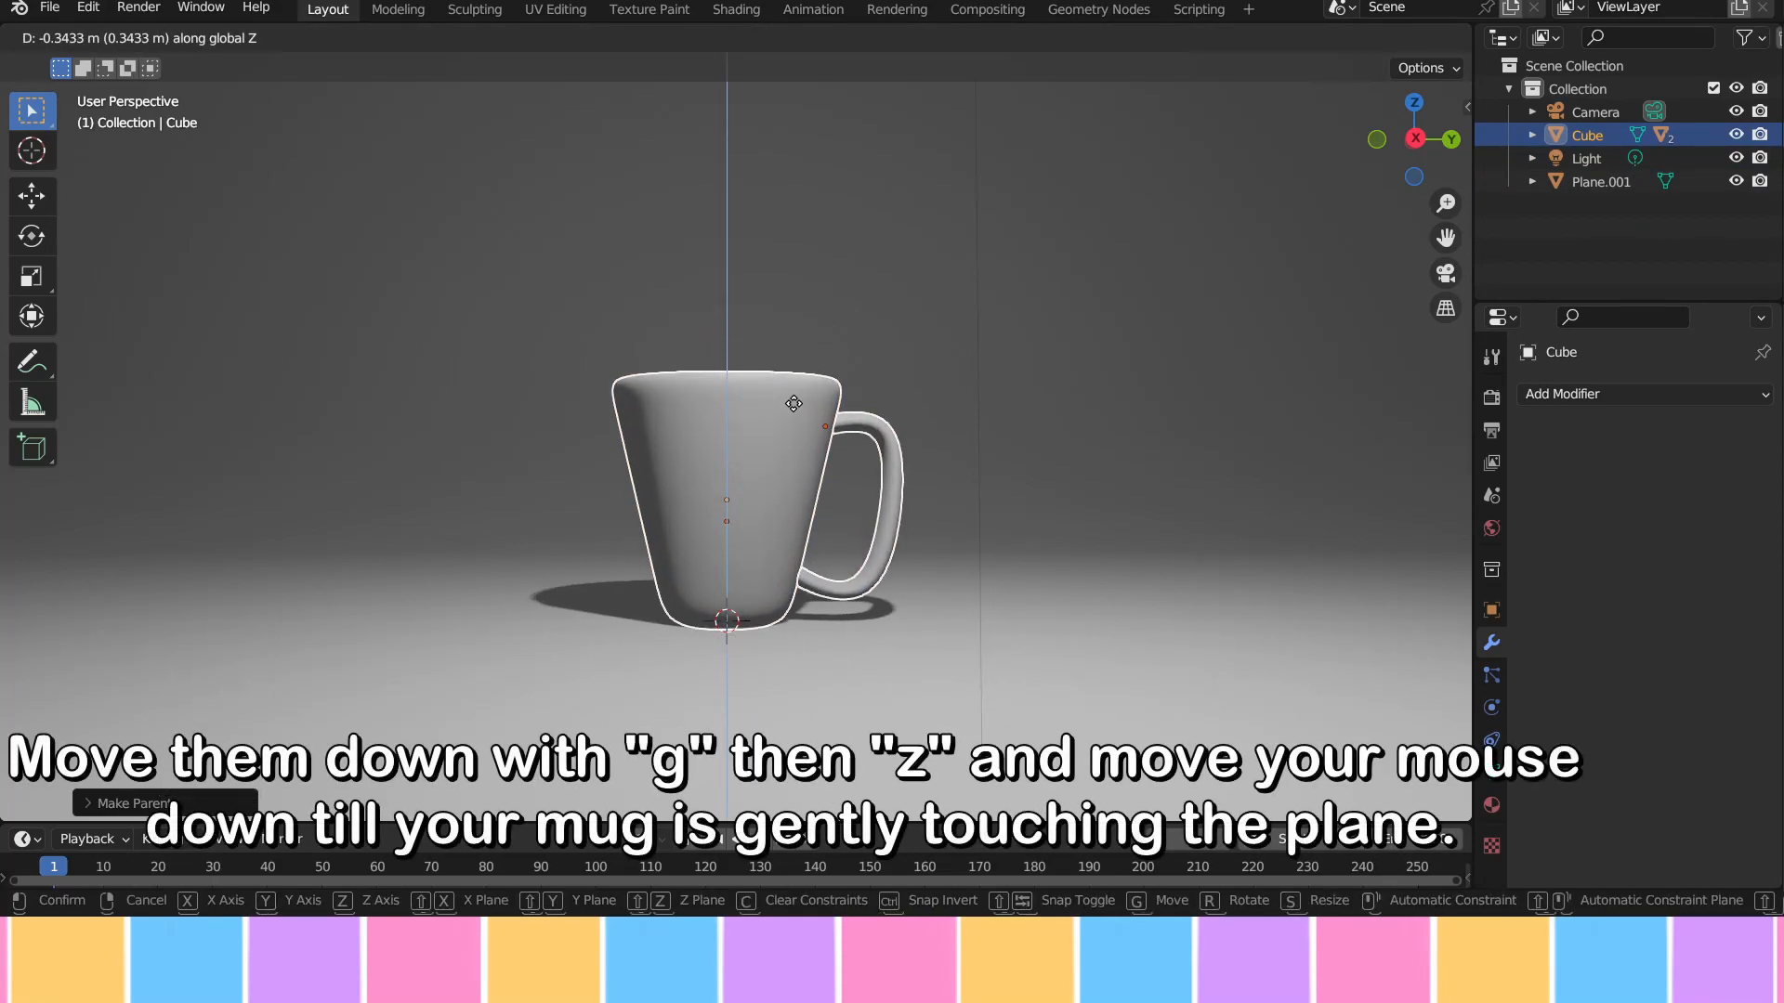
click(794, 404)
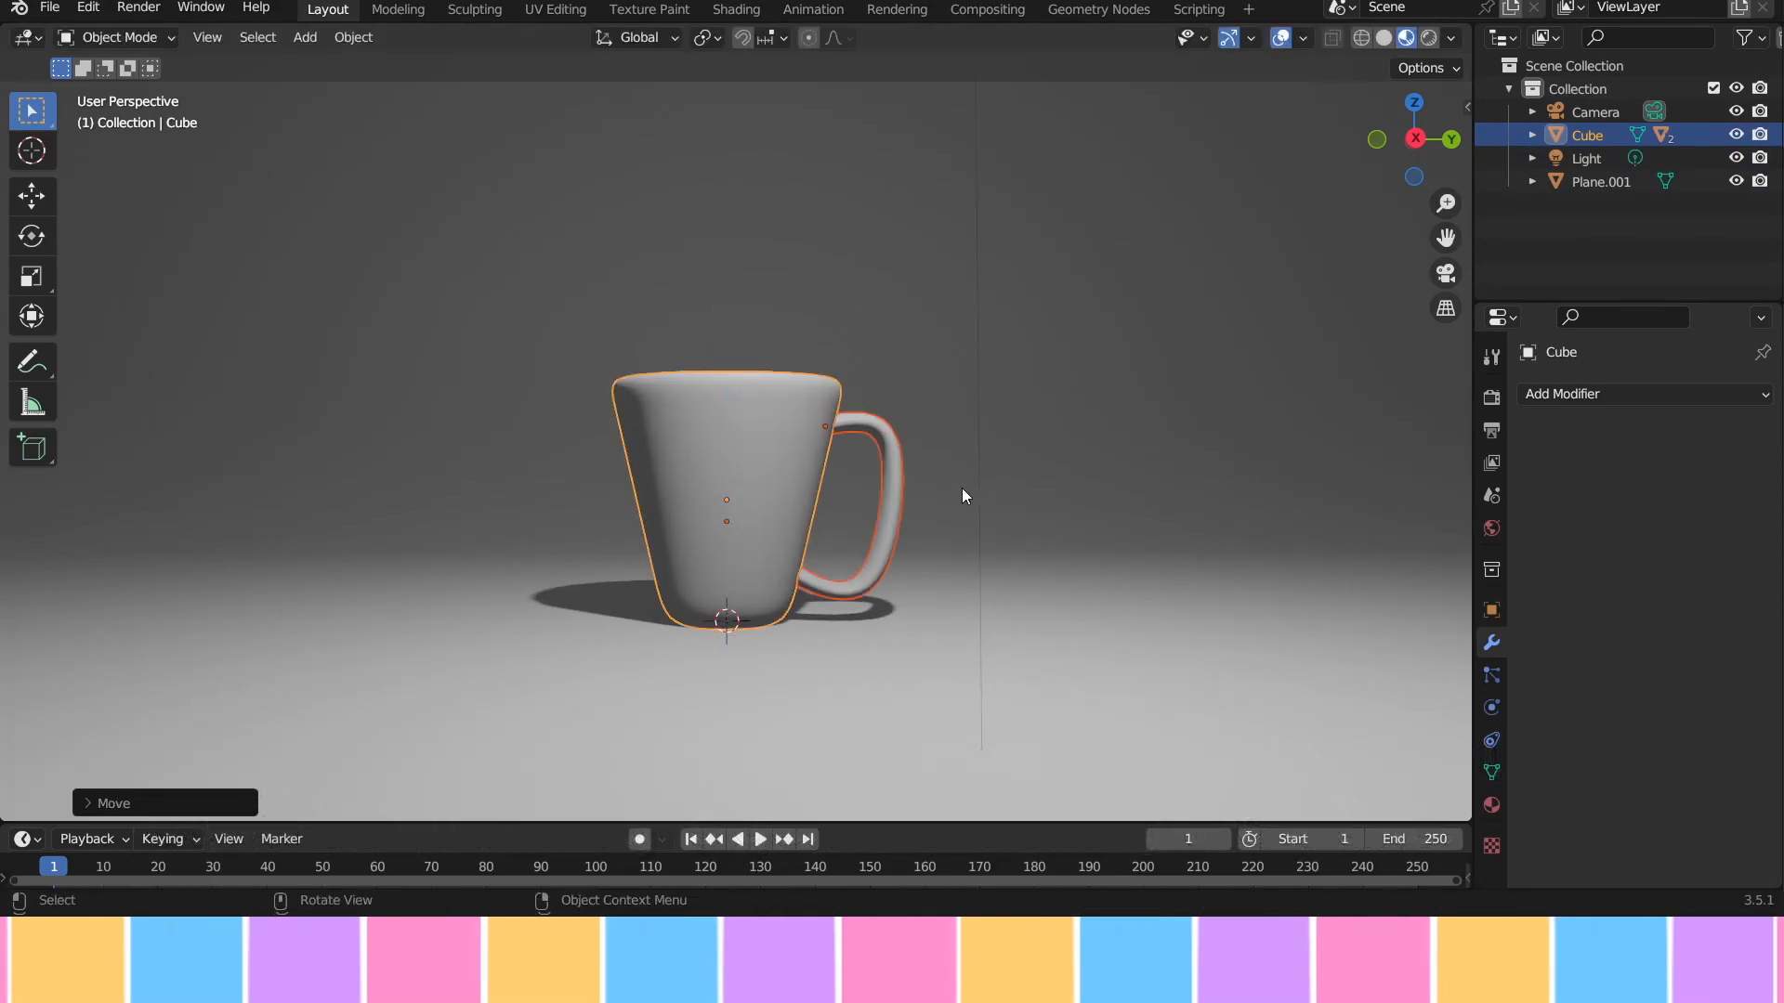
Step: Move the mug's handle up about 0.11 m along the Z axis and deselect it
click(962, 490)
click(892, 500)
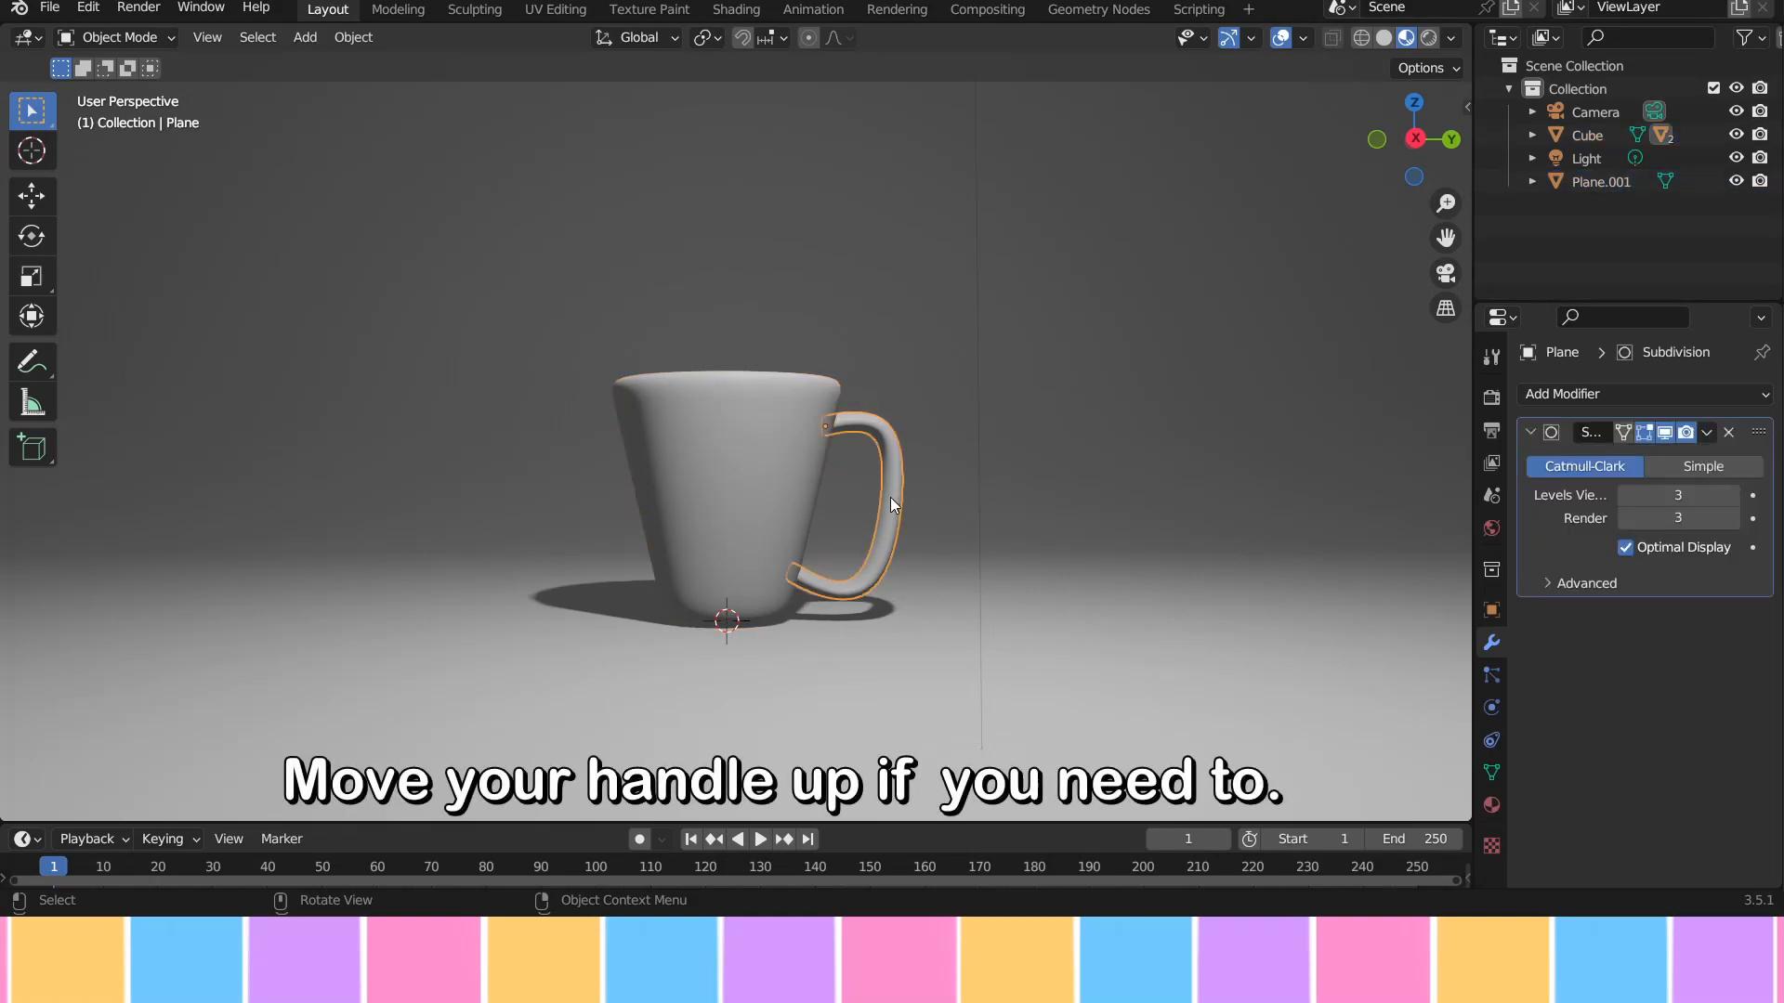
key(g)
key(z)
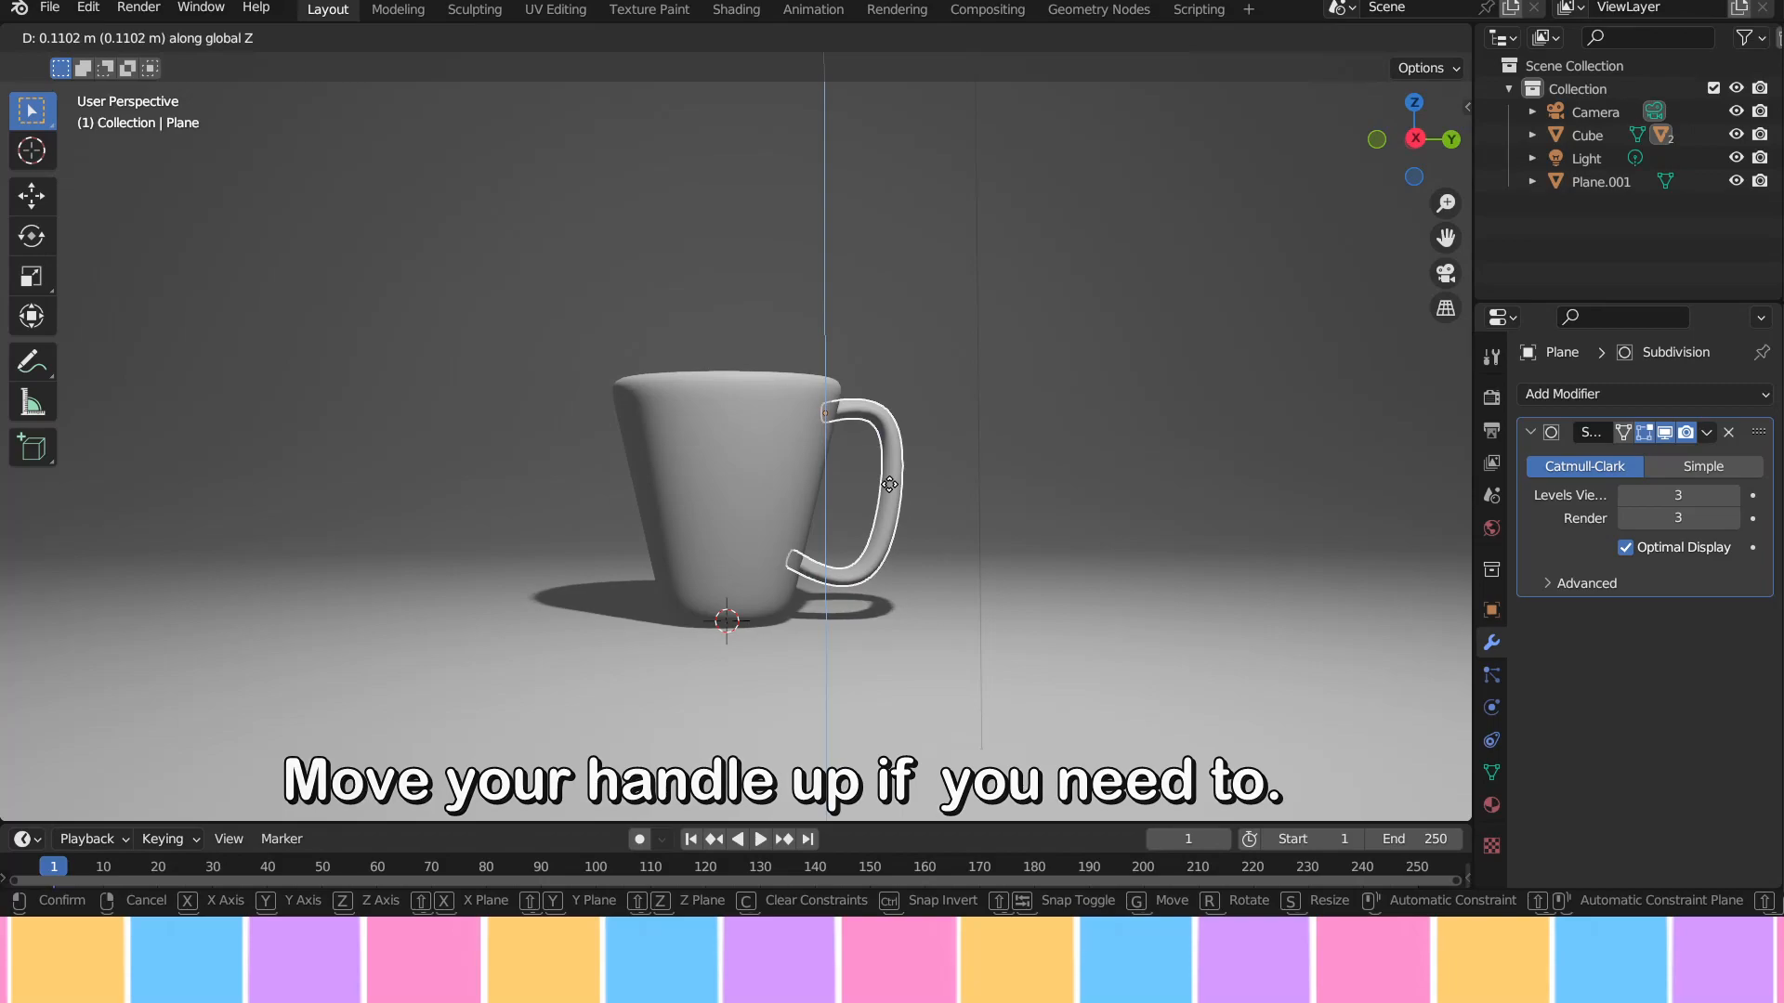
click(933, 478)
click(998, 470)
middle_drag(998, 470, 932, 478)
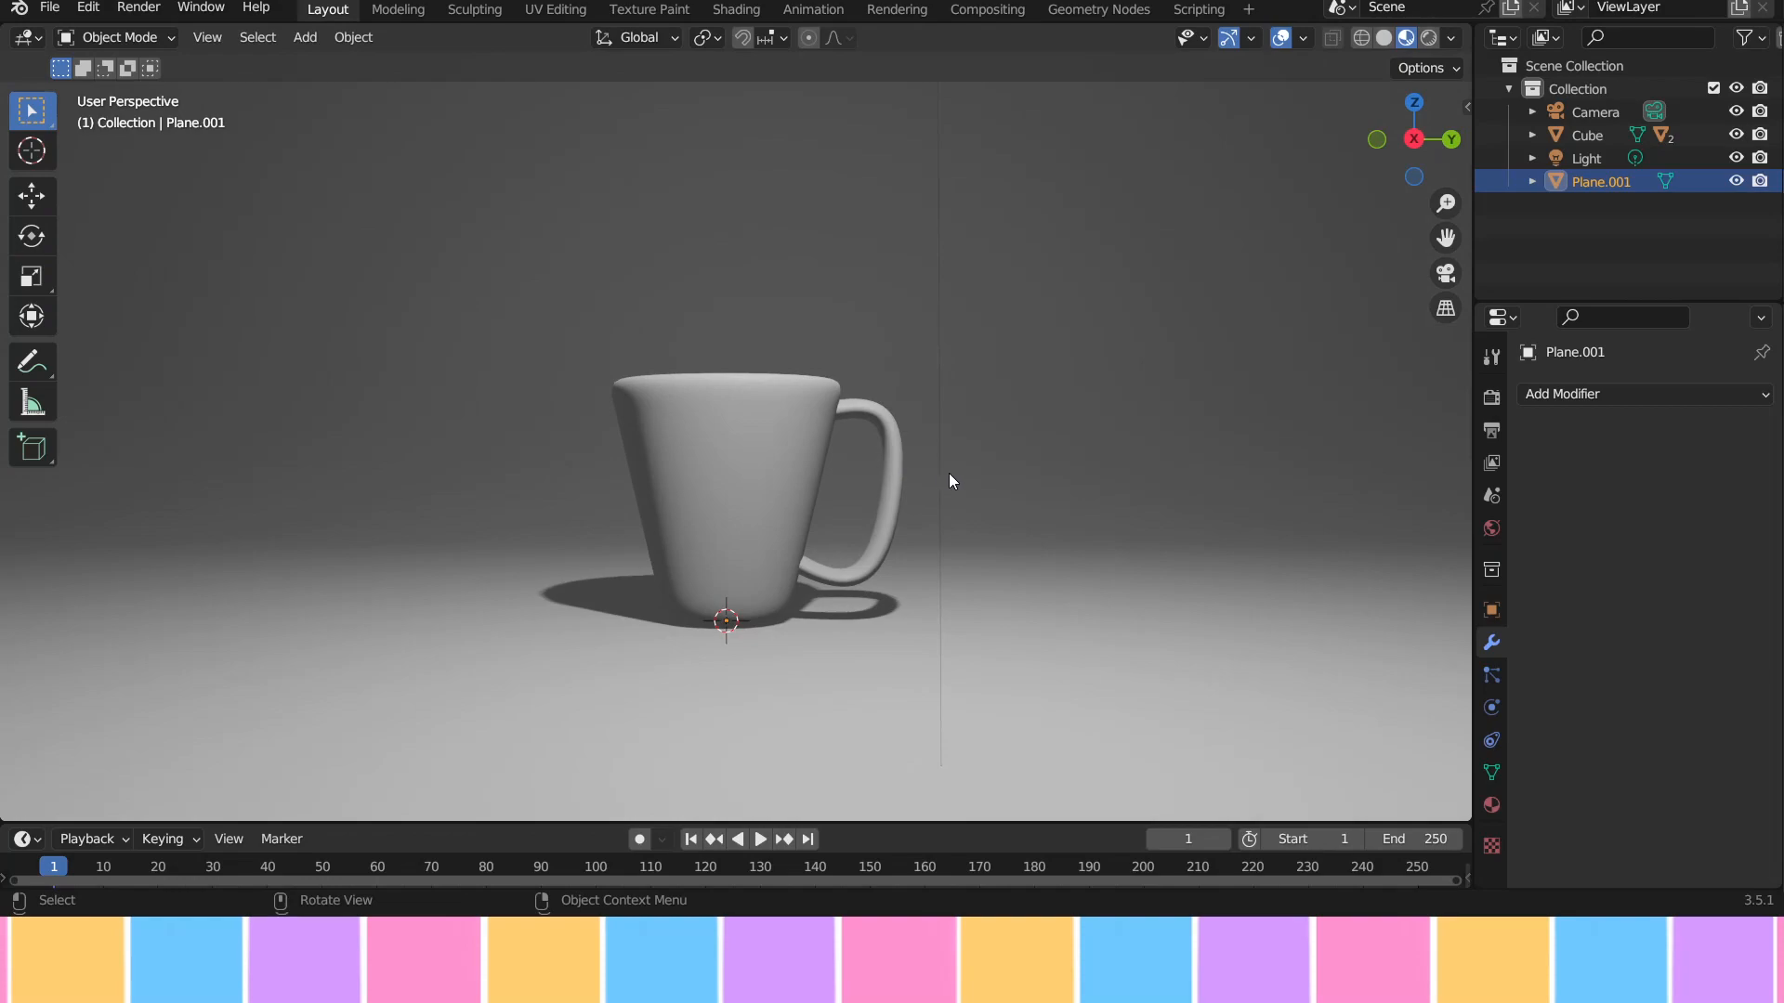
middle_drag(999, 460, 1010, 521)
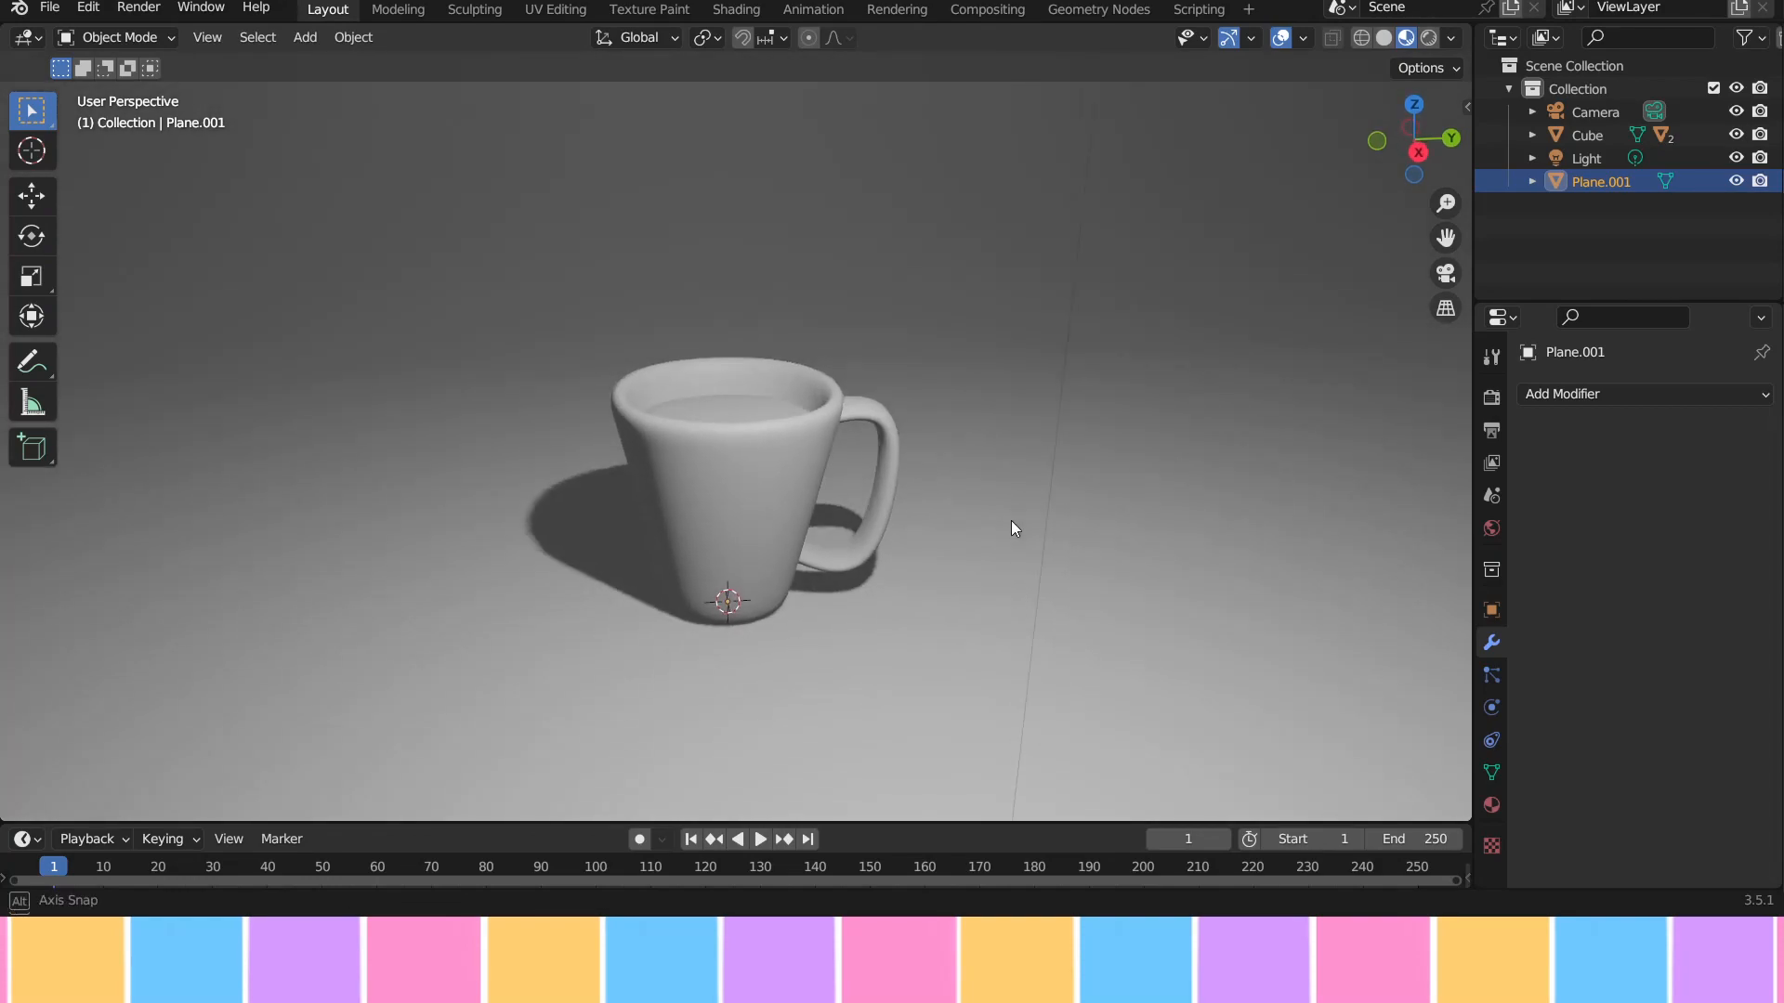
Step: Try moving the handle slightly down along the Z axis and undo the move
click(886, 462)
key(g)
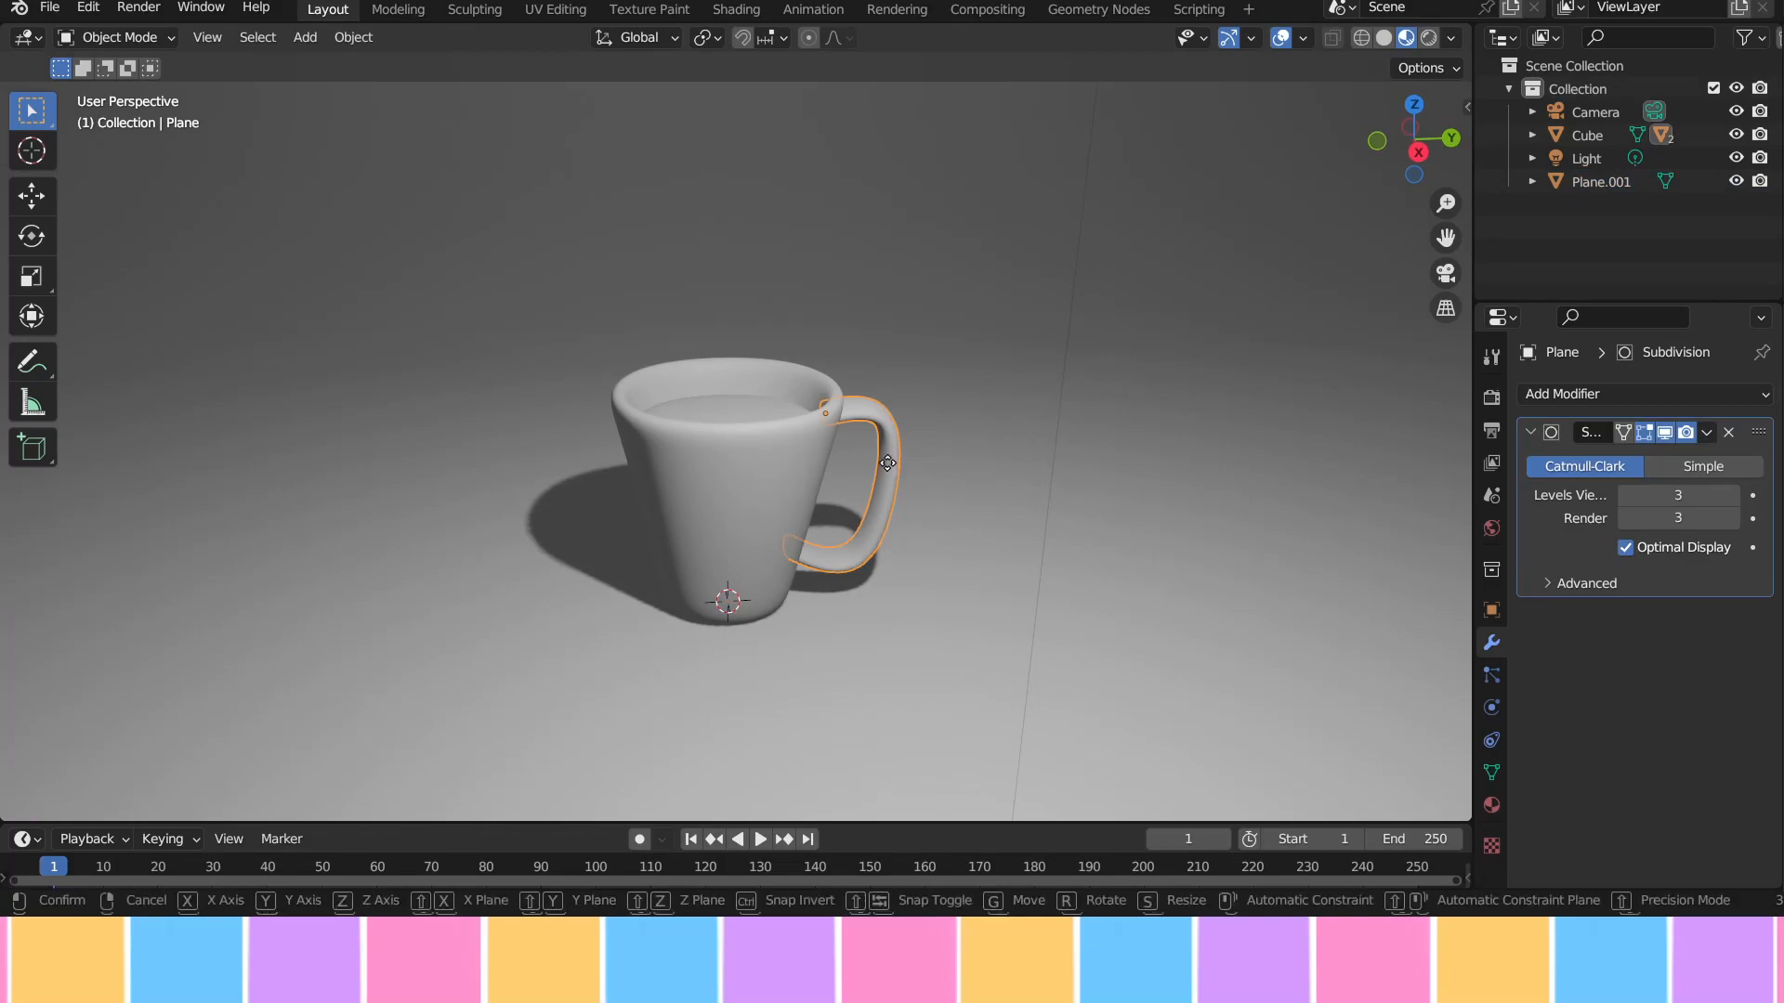
key(z)
click(1015, 479)
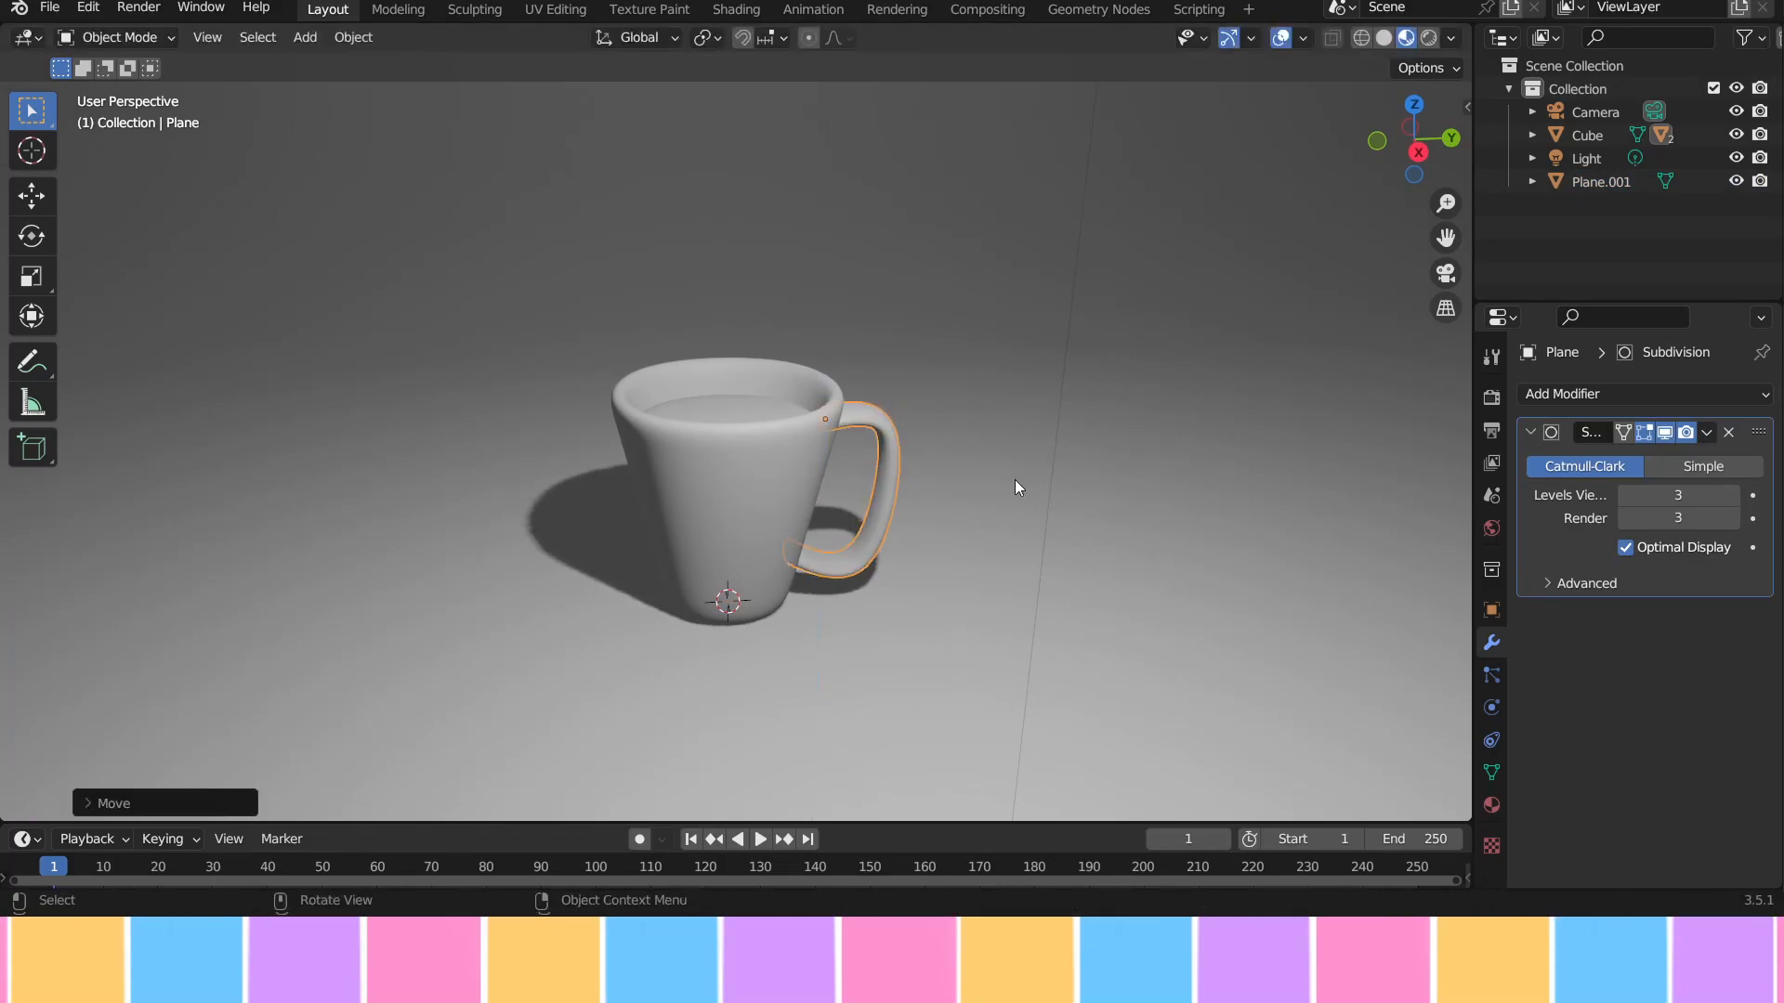
key(ctrl+z)
key(ctrl+z)
Step: Change the existing scene light to a Sun light with a strength of 5
middle_drag(918, 478, 948, 520)
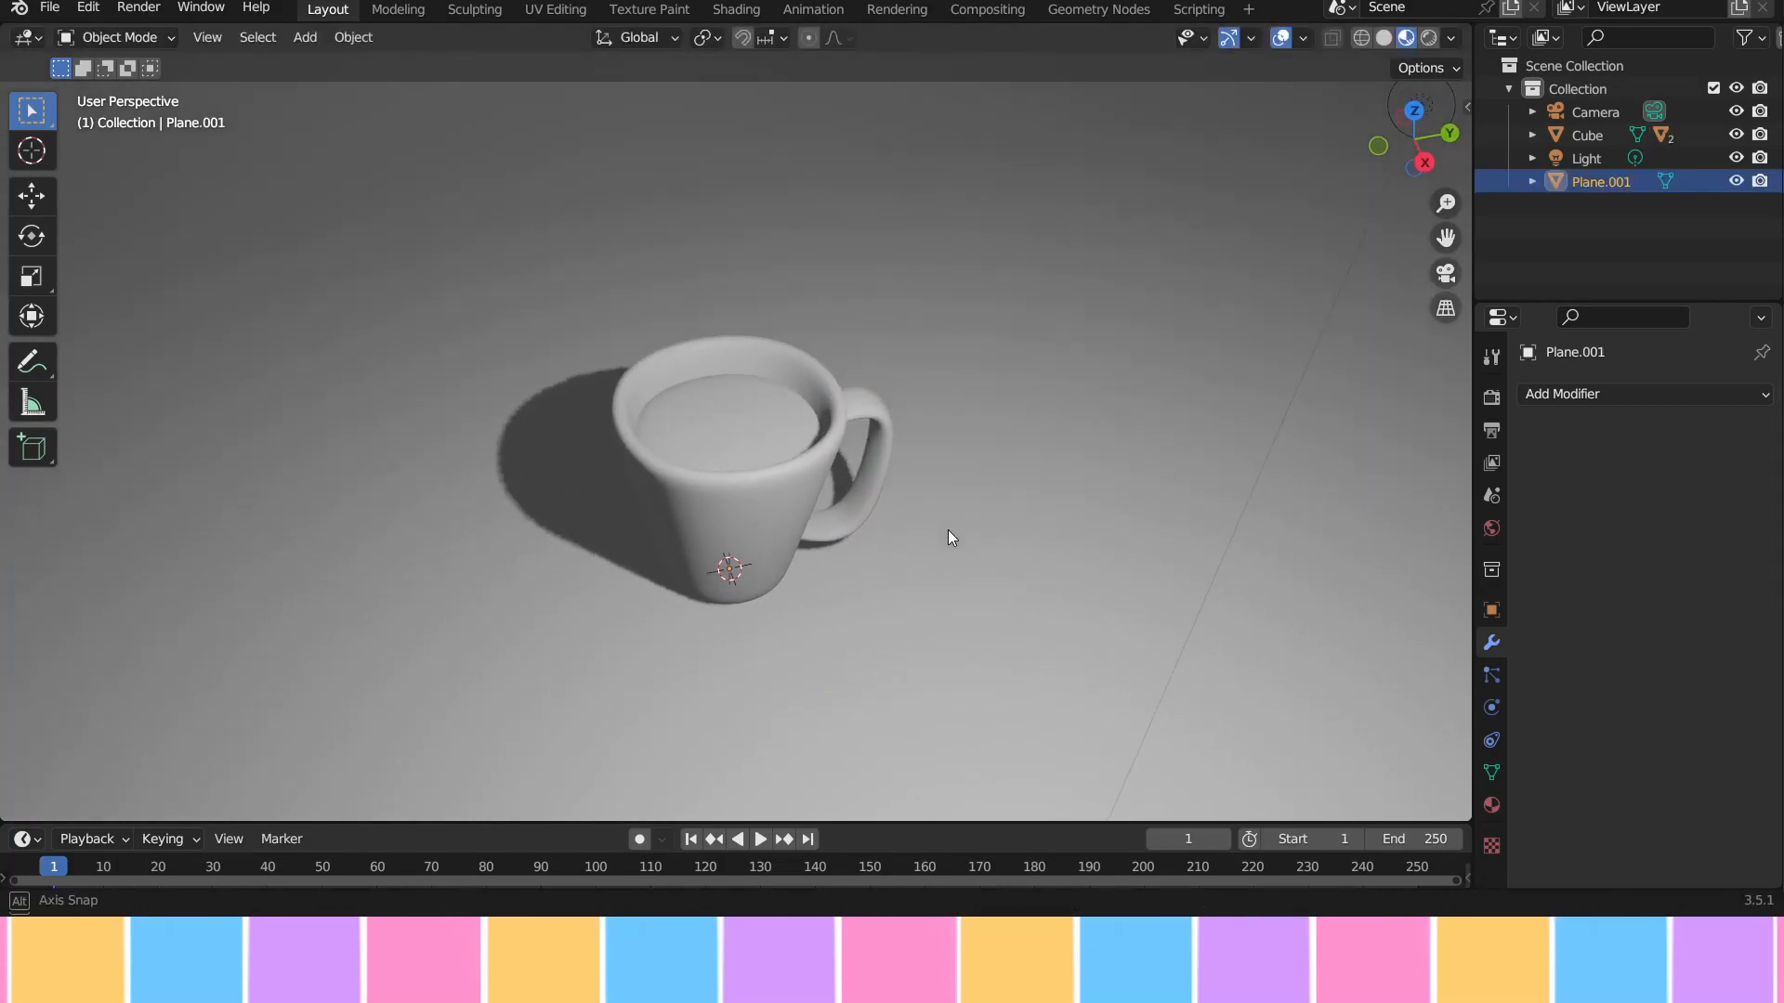
click(743, 385)
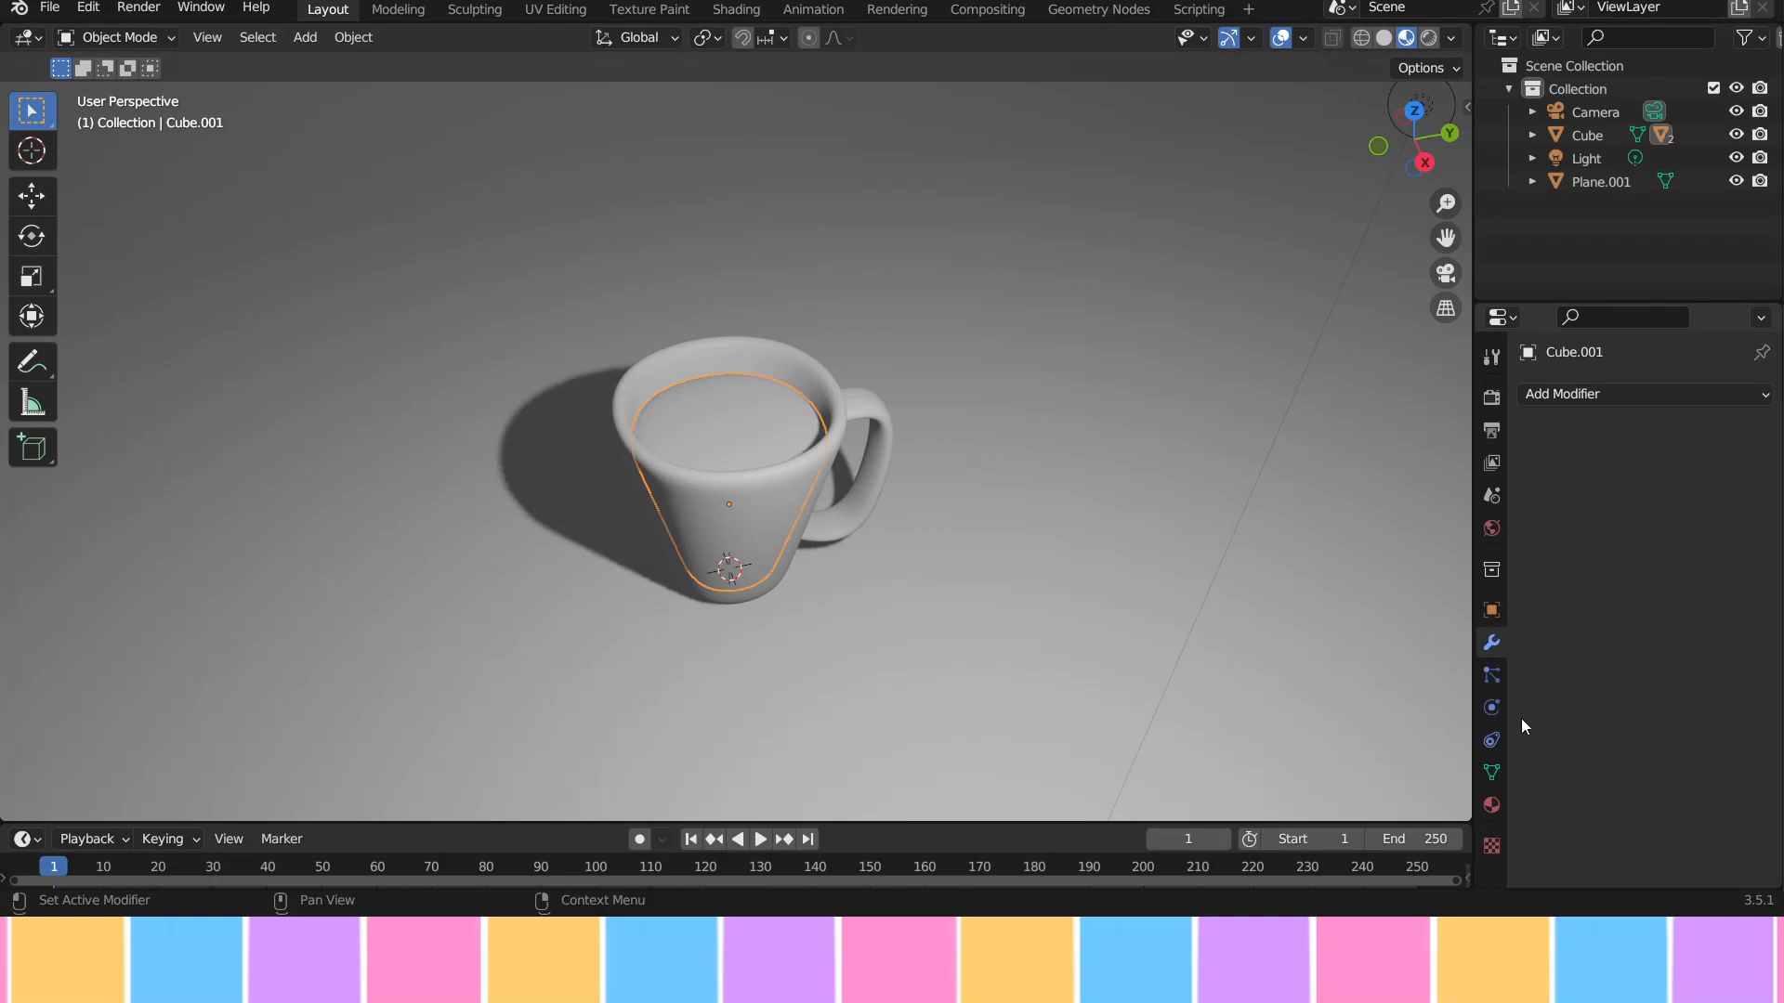
click(1243, 514)
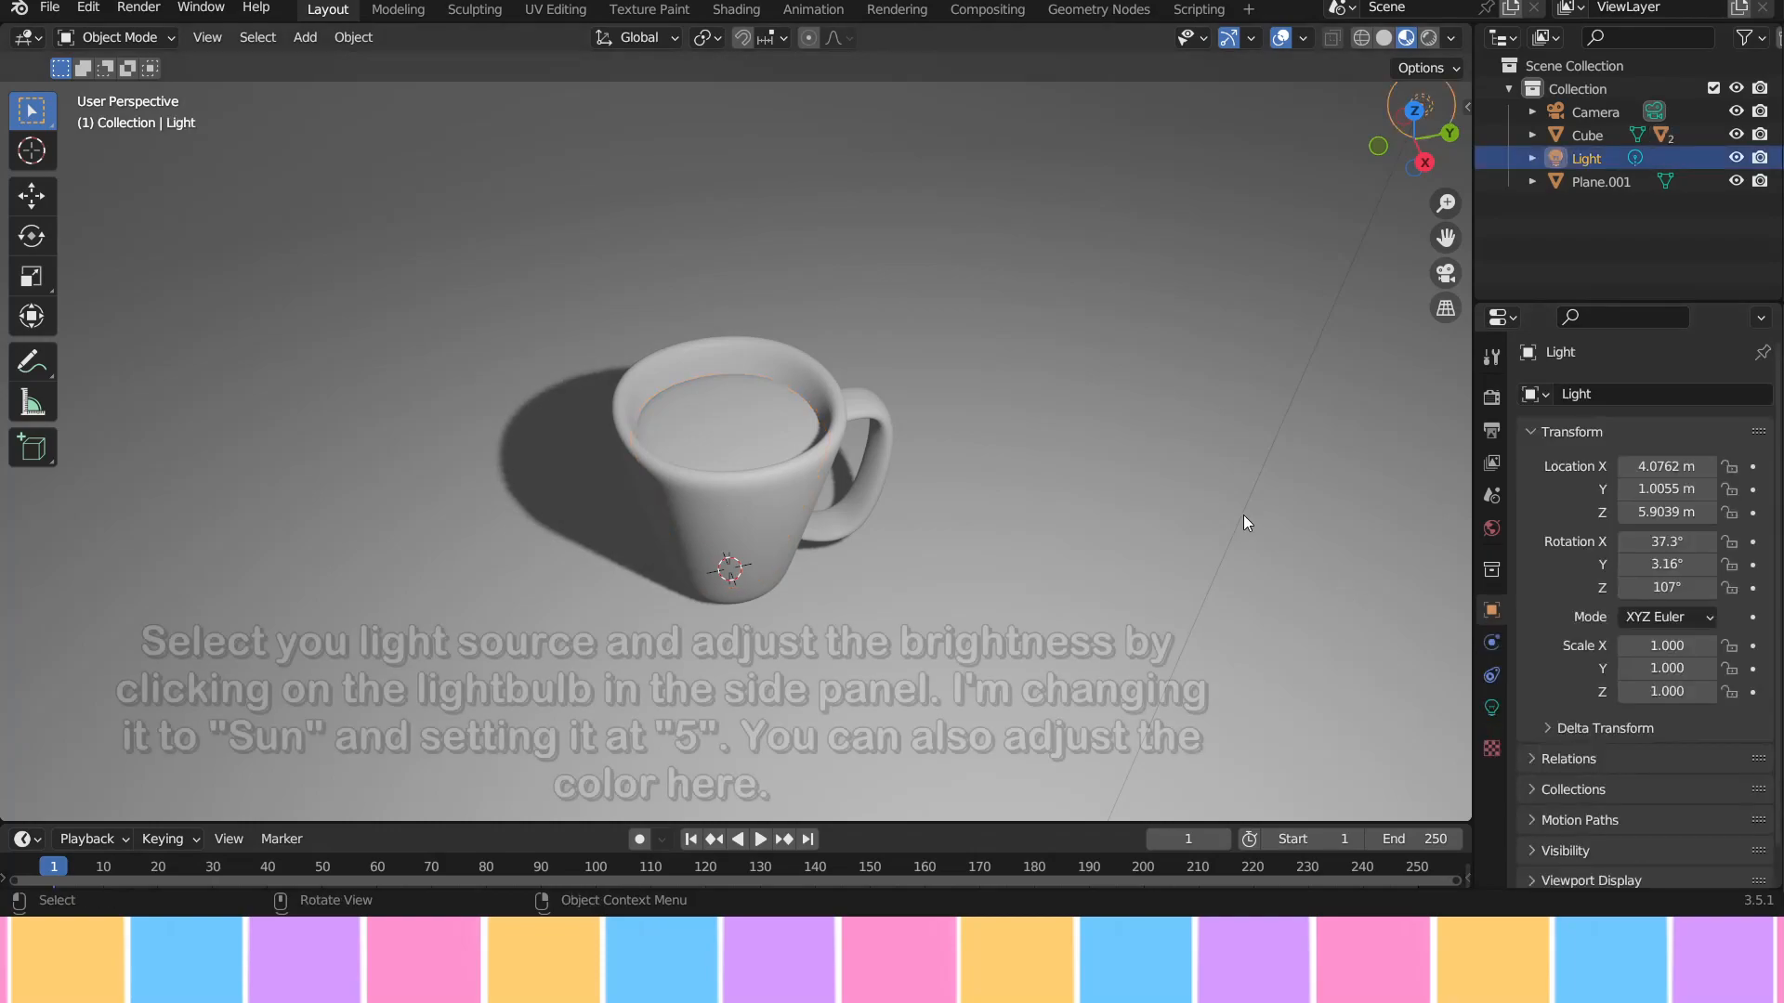
scroll(1221, 276, down, 4)
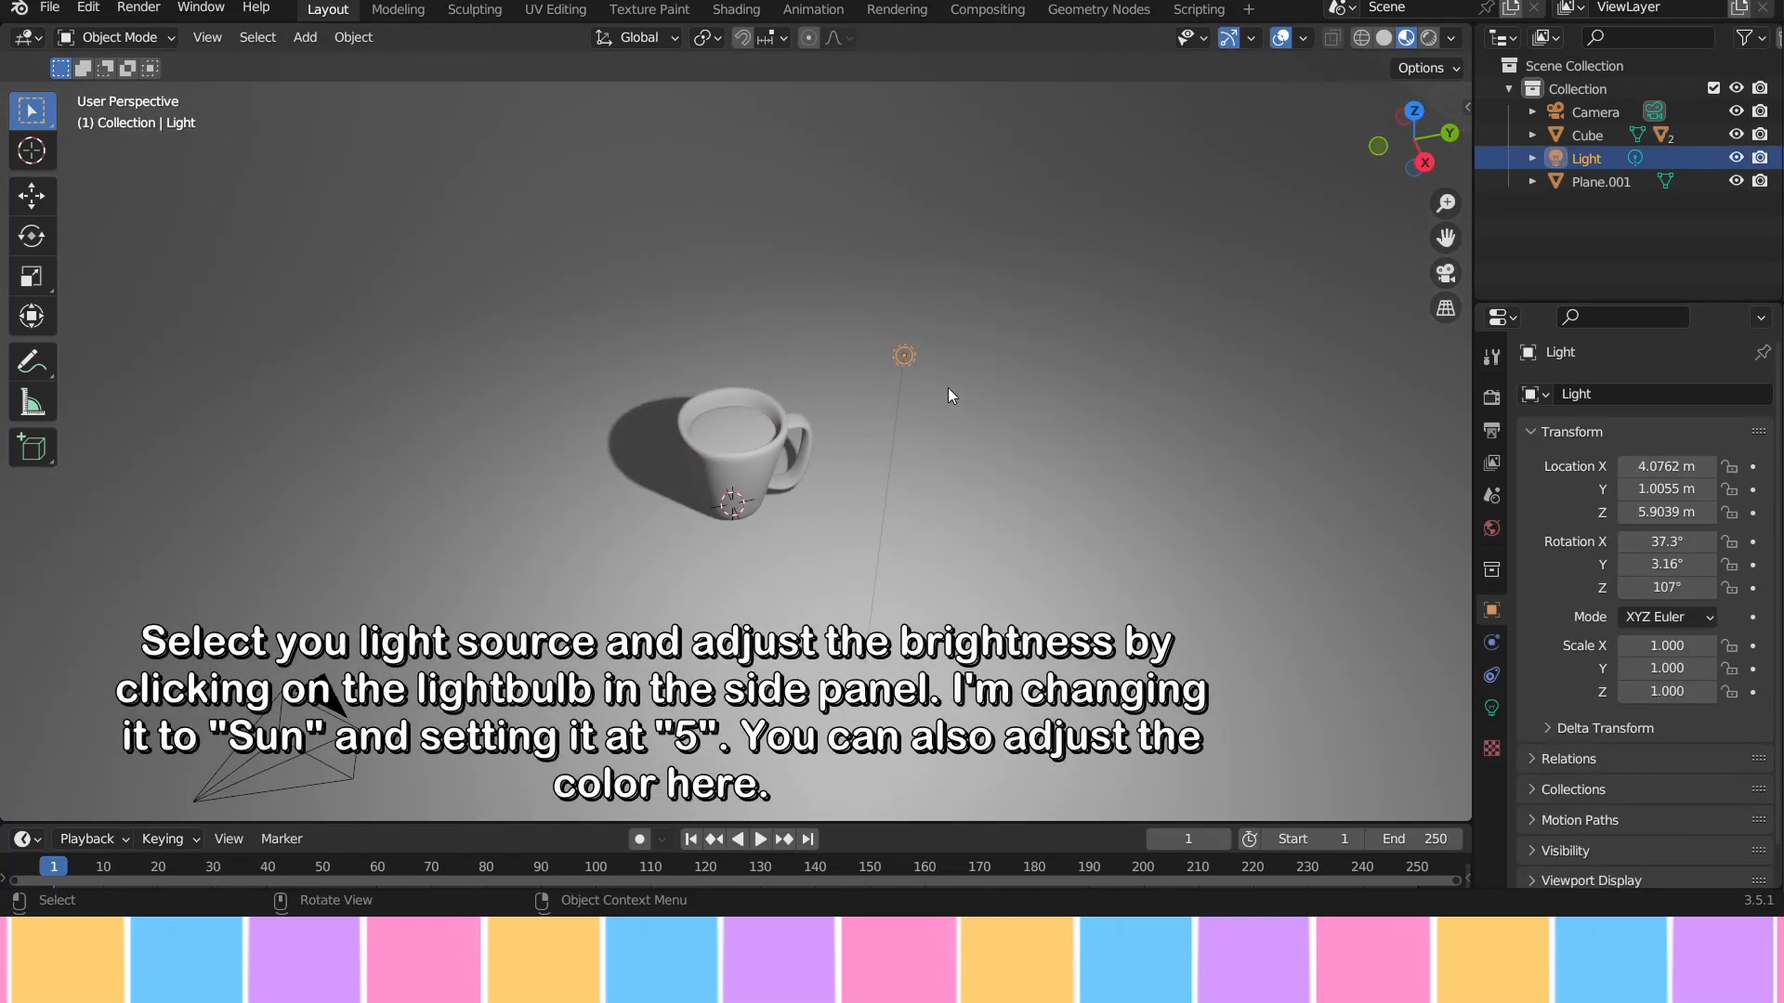
scroll(943, 389, up, 3)
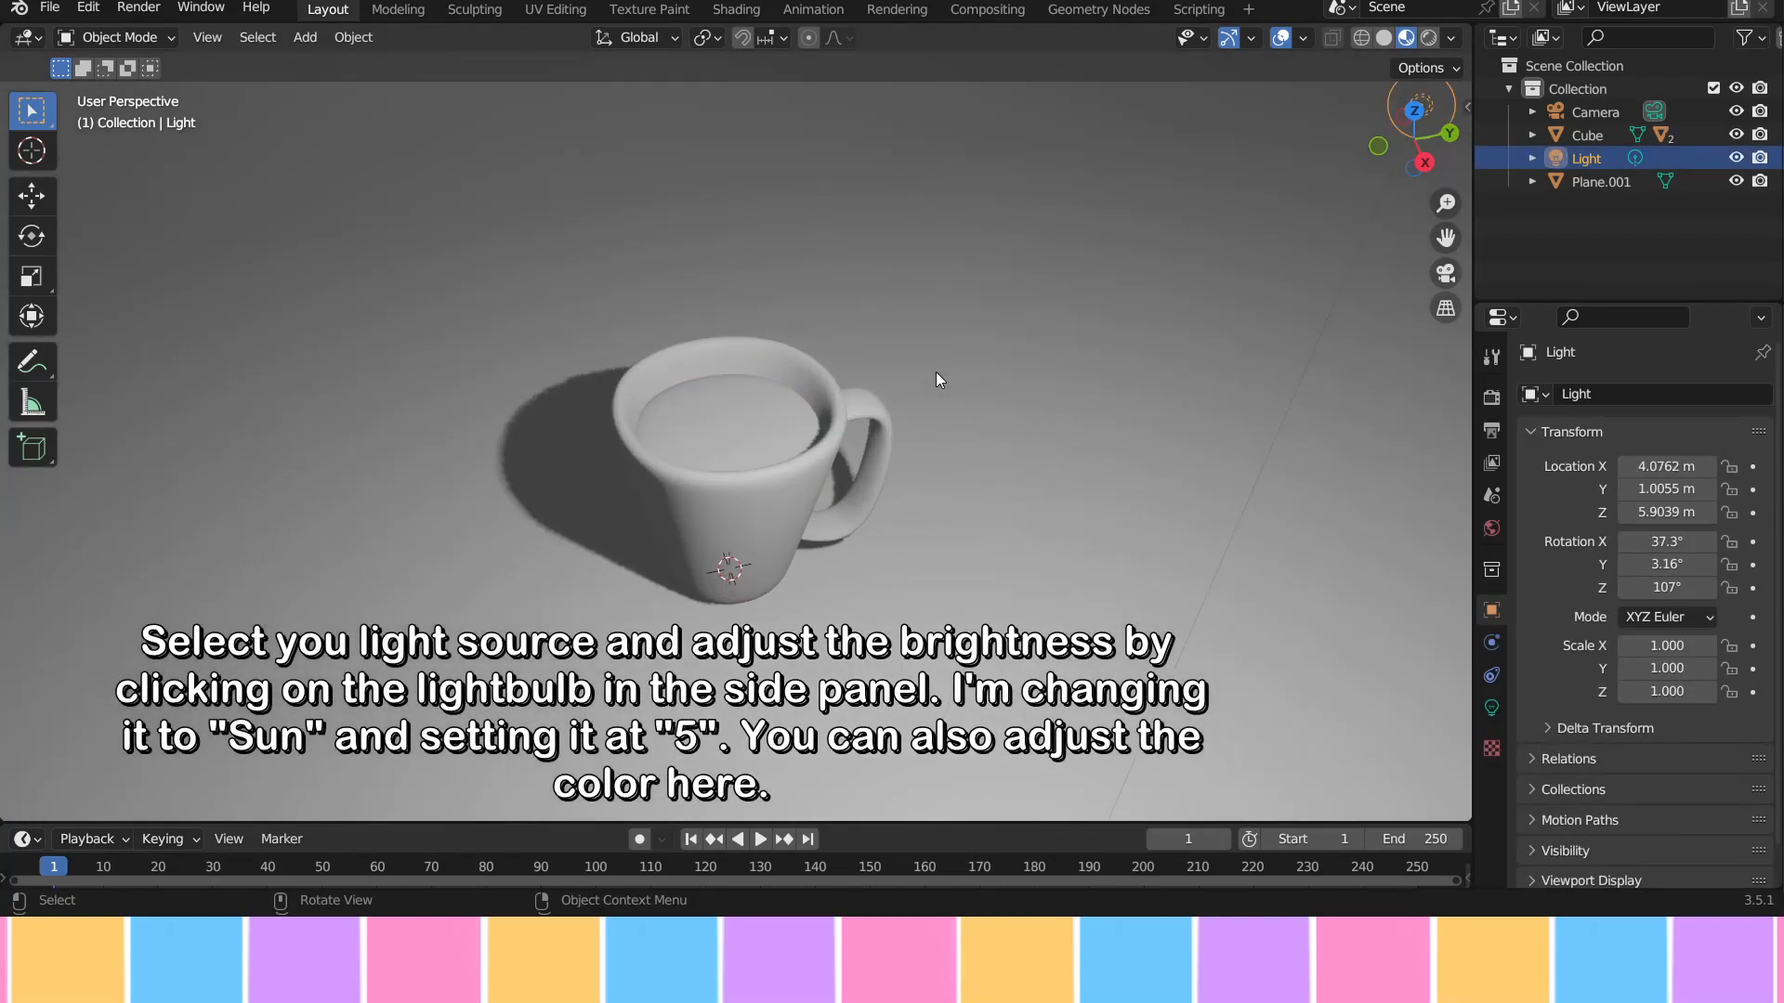
click(1491, 708)
click(1614, 497)
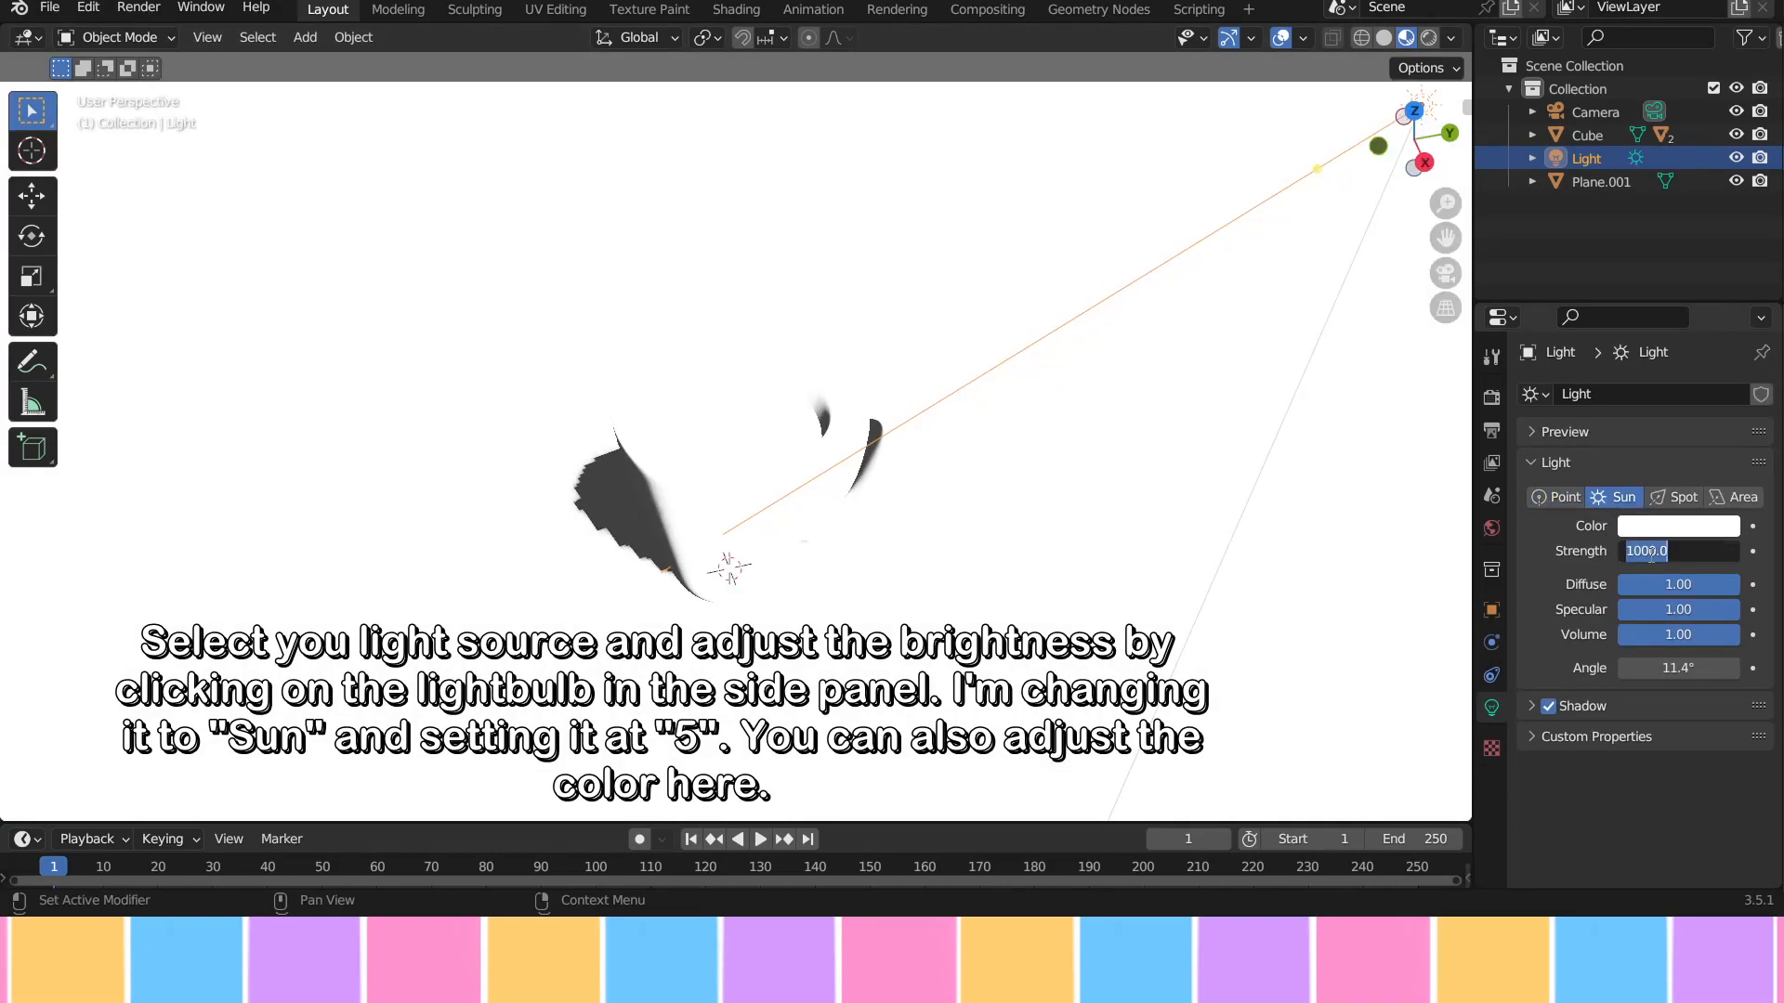
text(5)
key(Return)
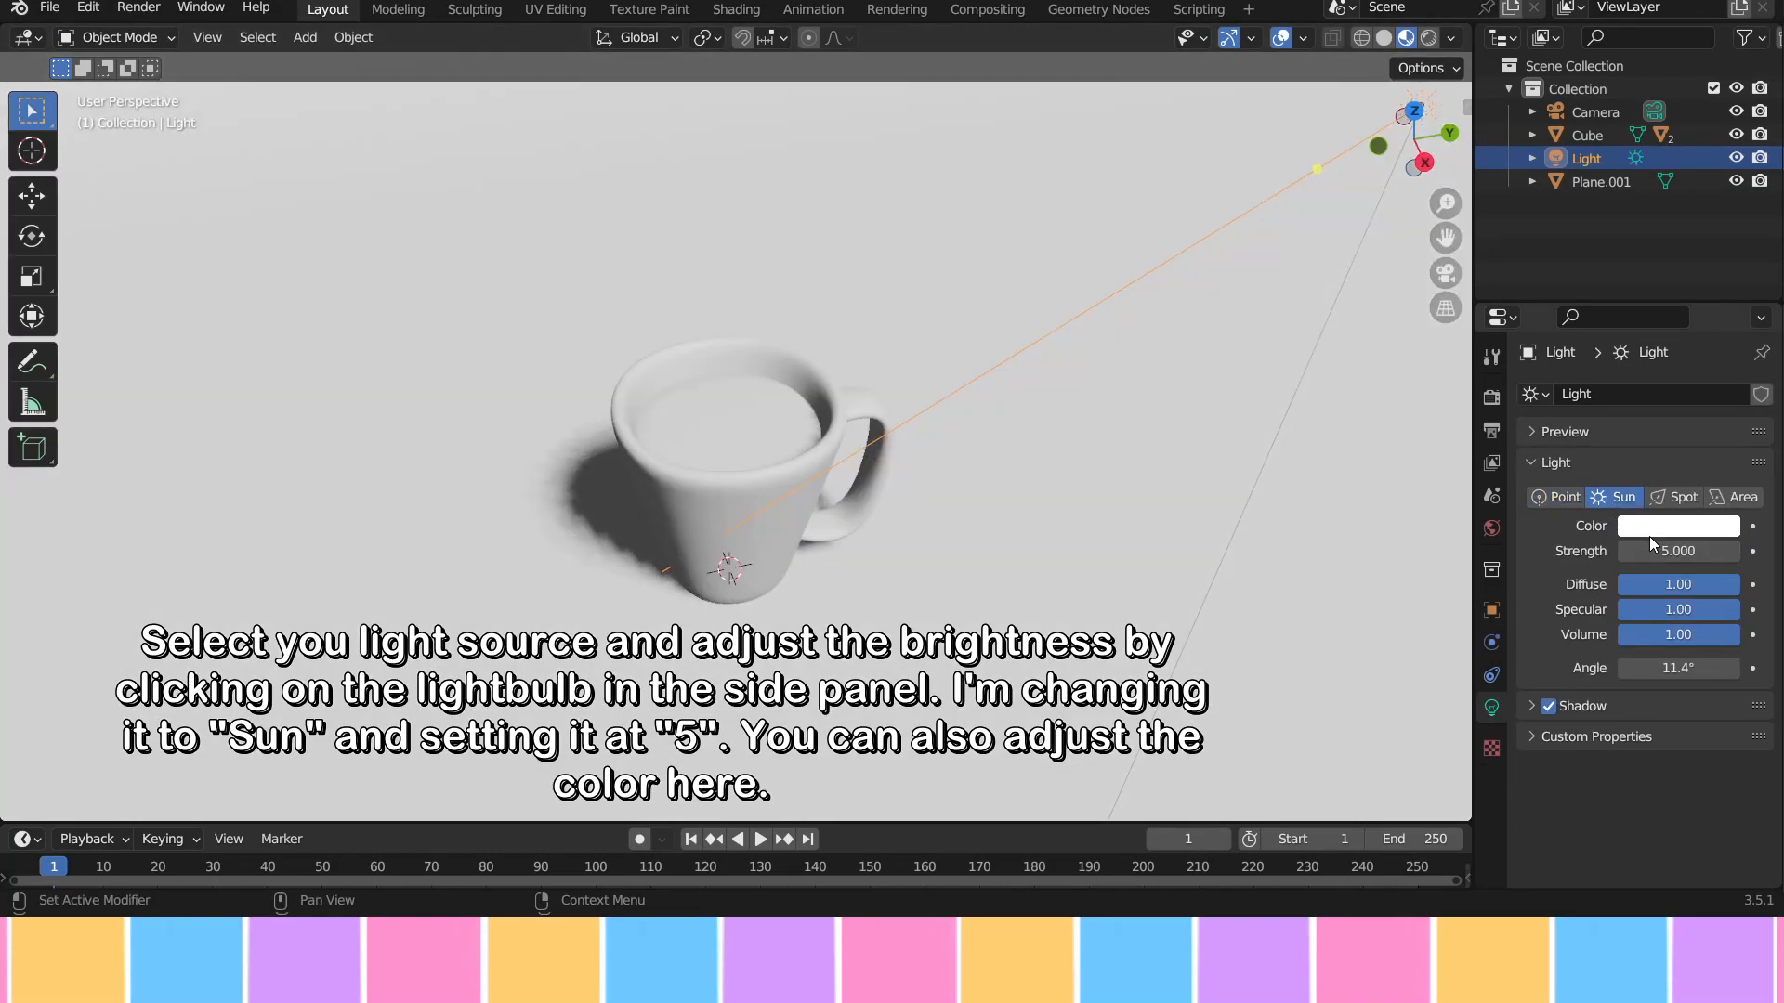
Step: Set the world background color to purple with hue 0.856, saturation 0.710 and value 0.259
click(1489, 529)
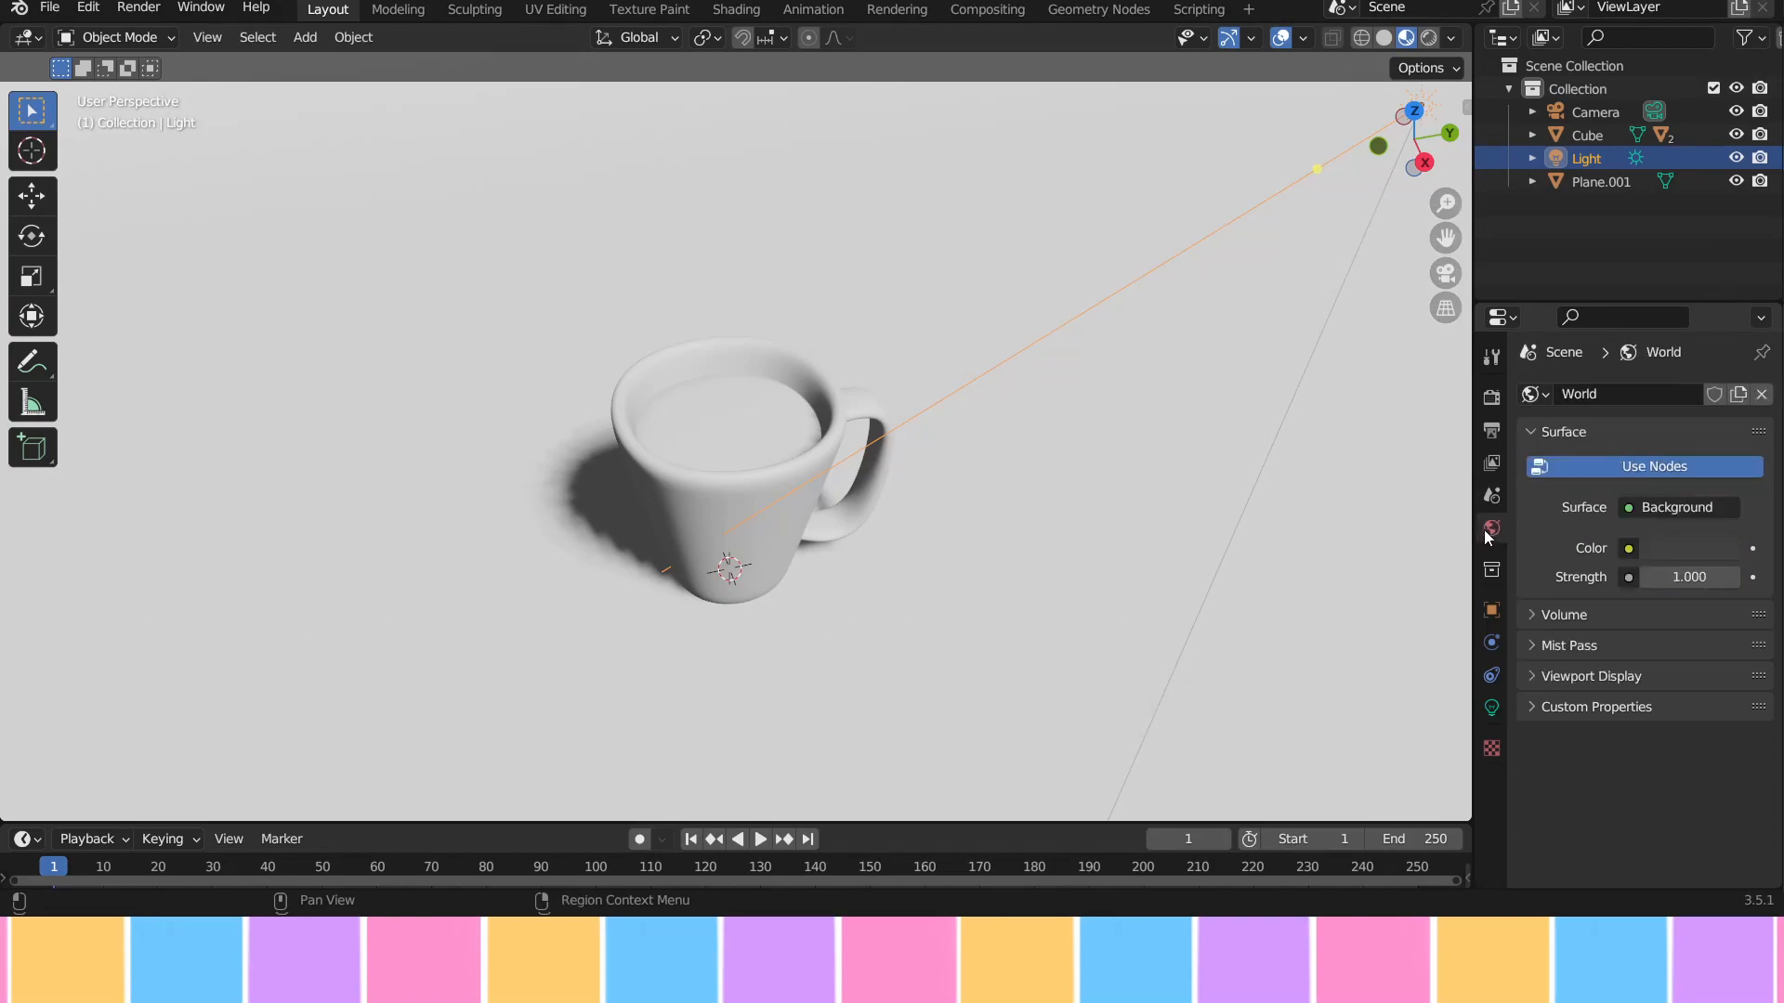
click(1659, 547)
drag(1613, 308, 1721, 293)
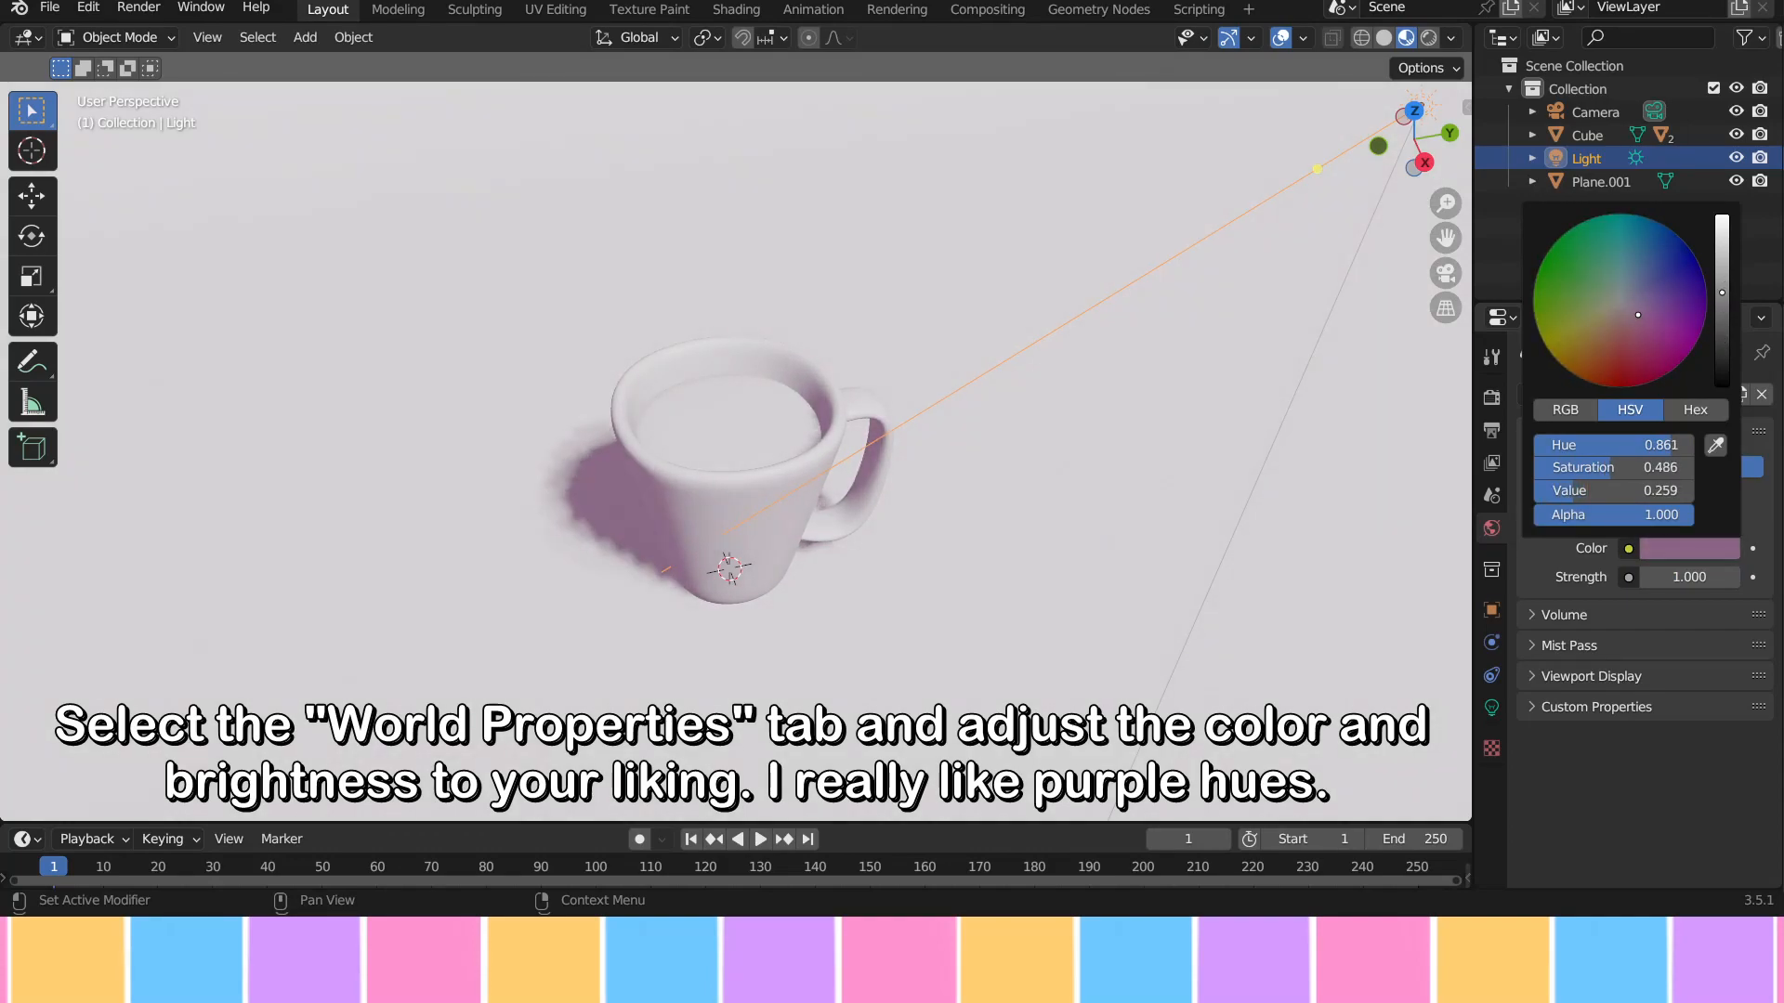
drag(1613, 326, 1651, 323)
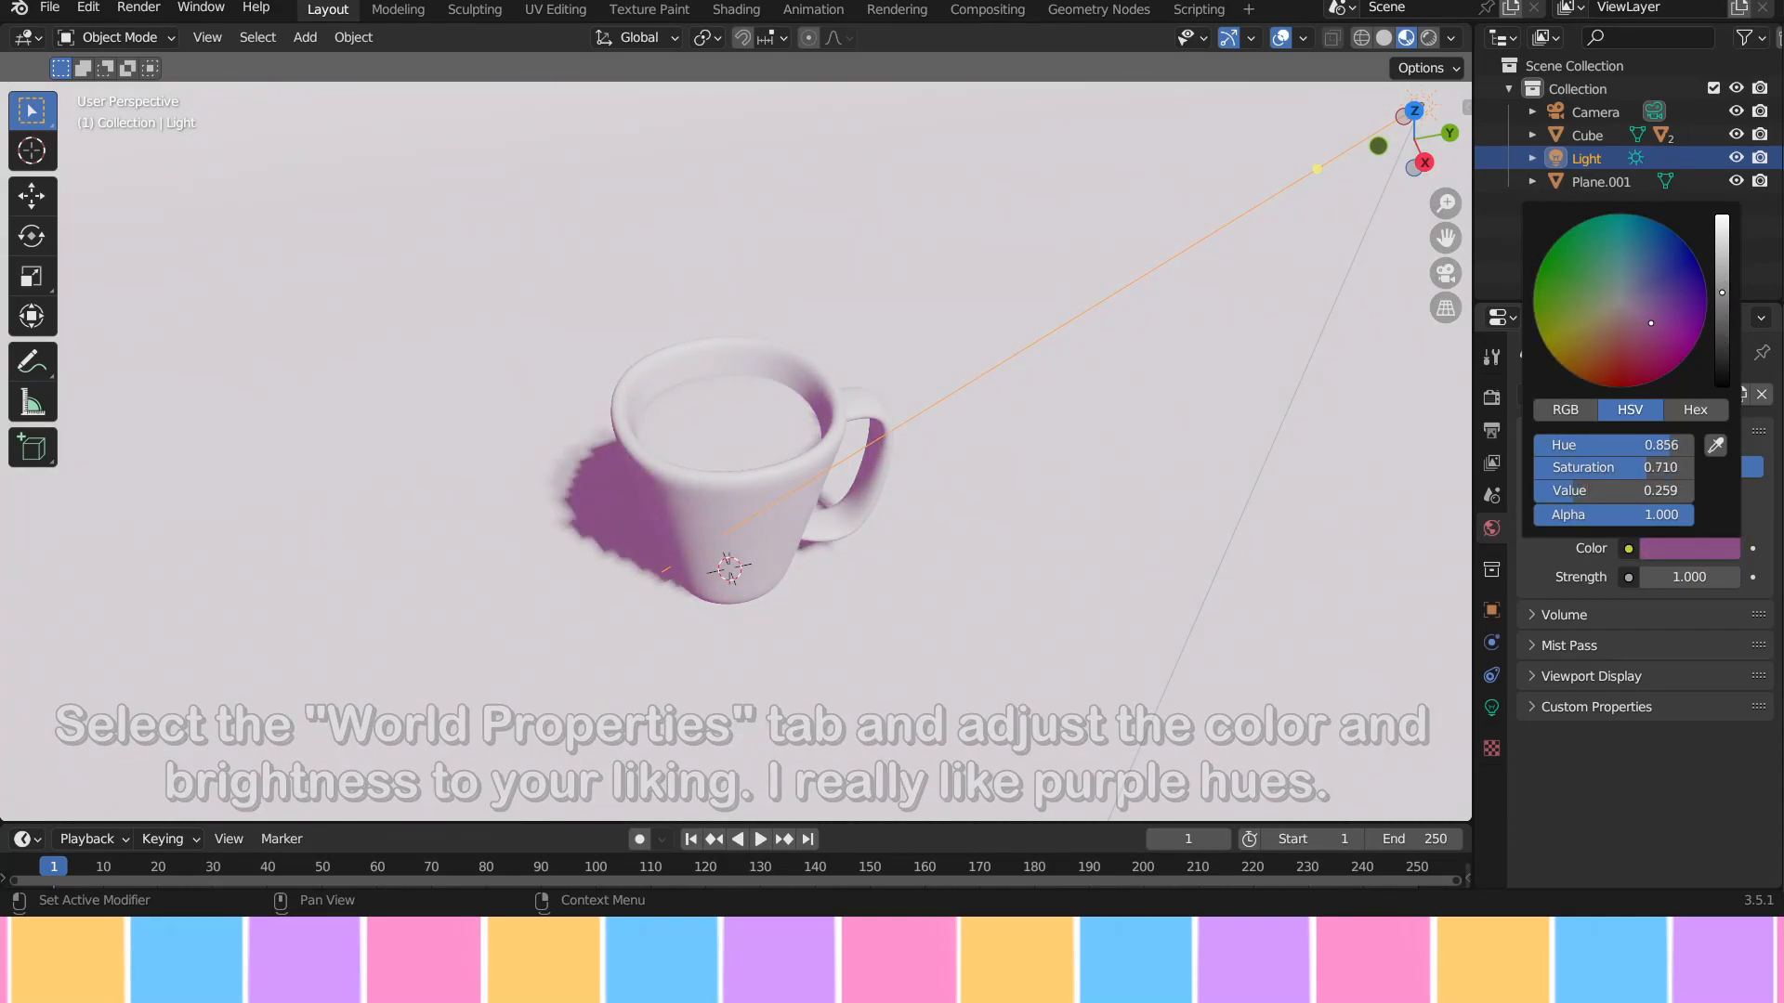
Step: Tint the sun light's color to a pale pink
click(1492, 706)
click(1642, 526)
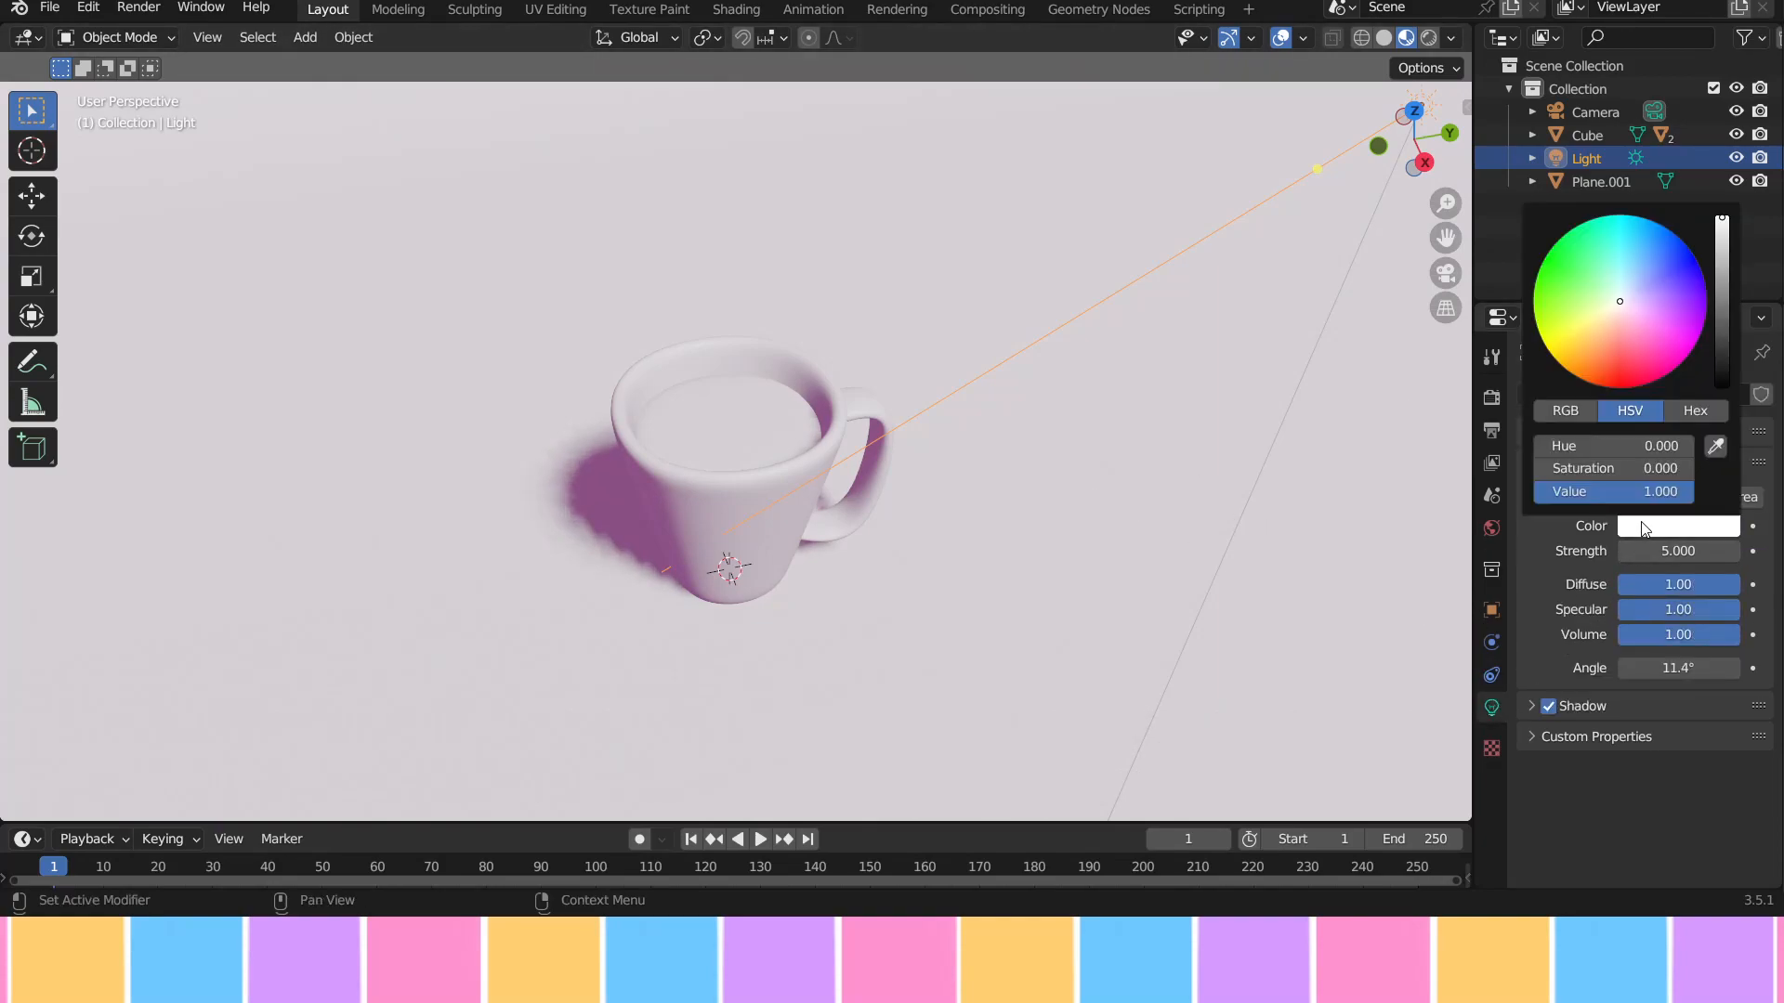
drag(1596, 323, 1638, 310)
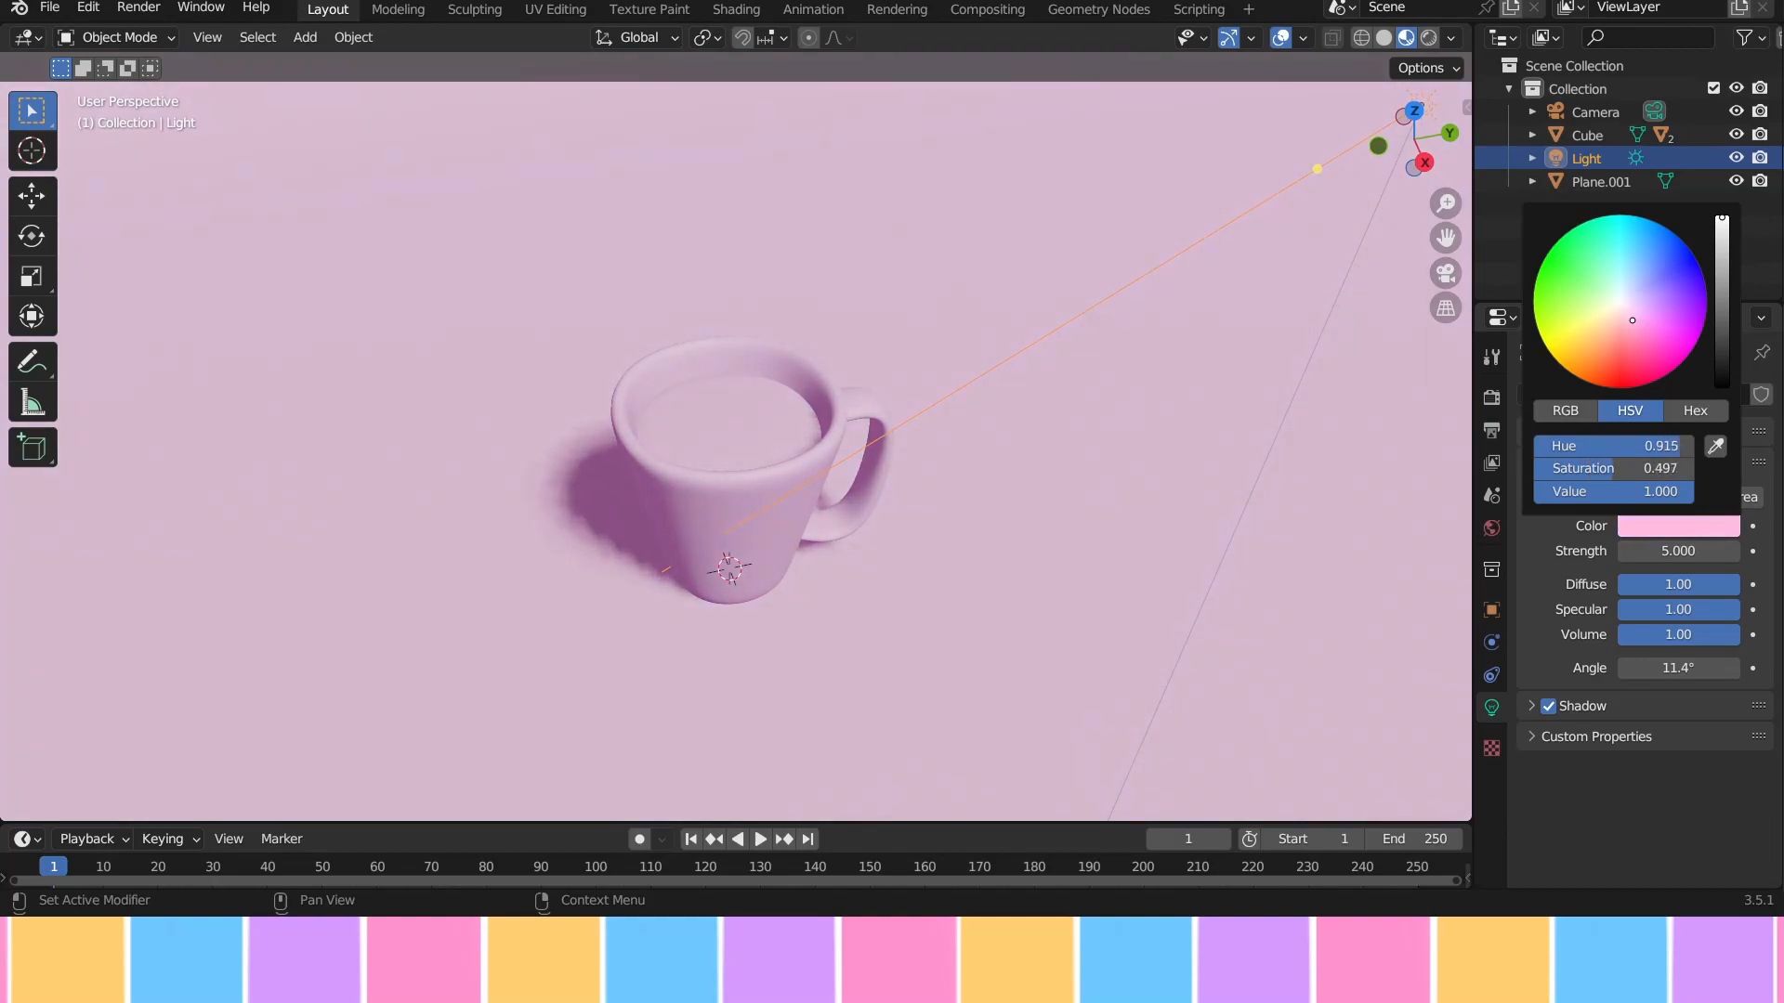
drag(1625, 319, 1627, 314)
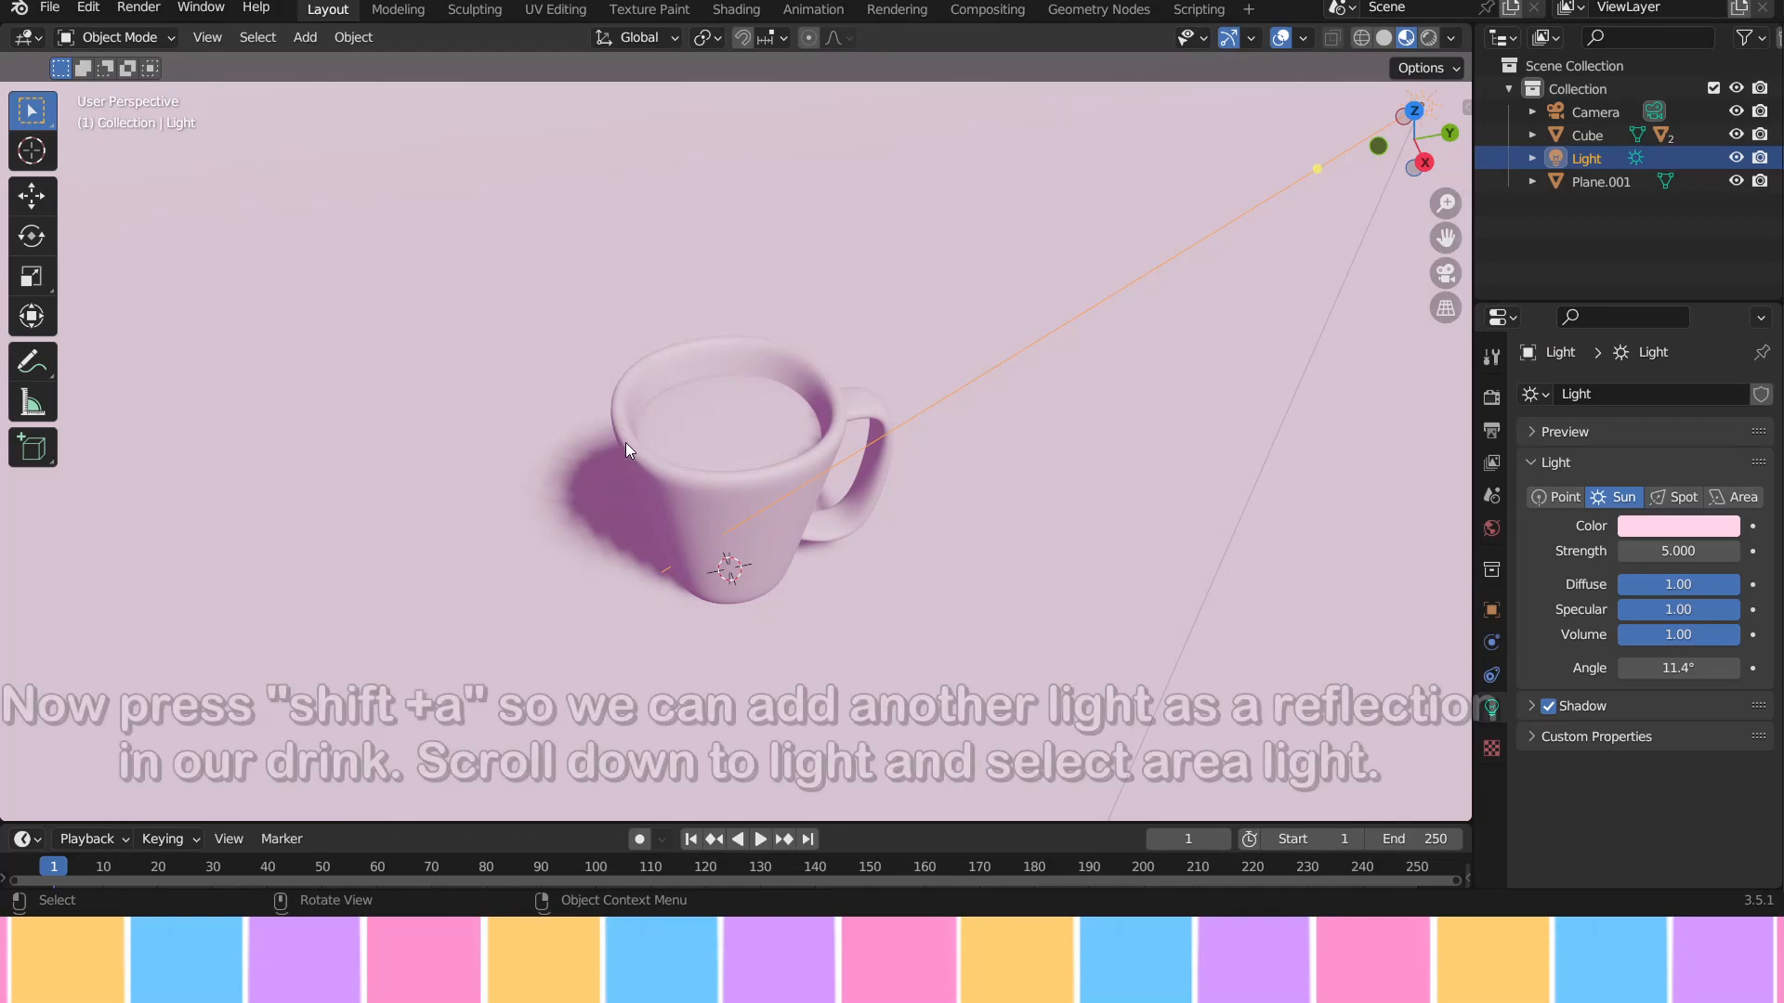
Step: Add an Area light and raise it along the Z axis to well above the mug
key(shift+a)
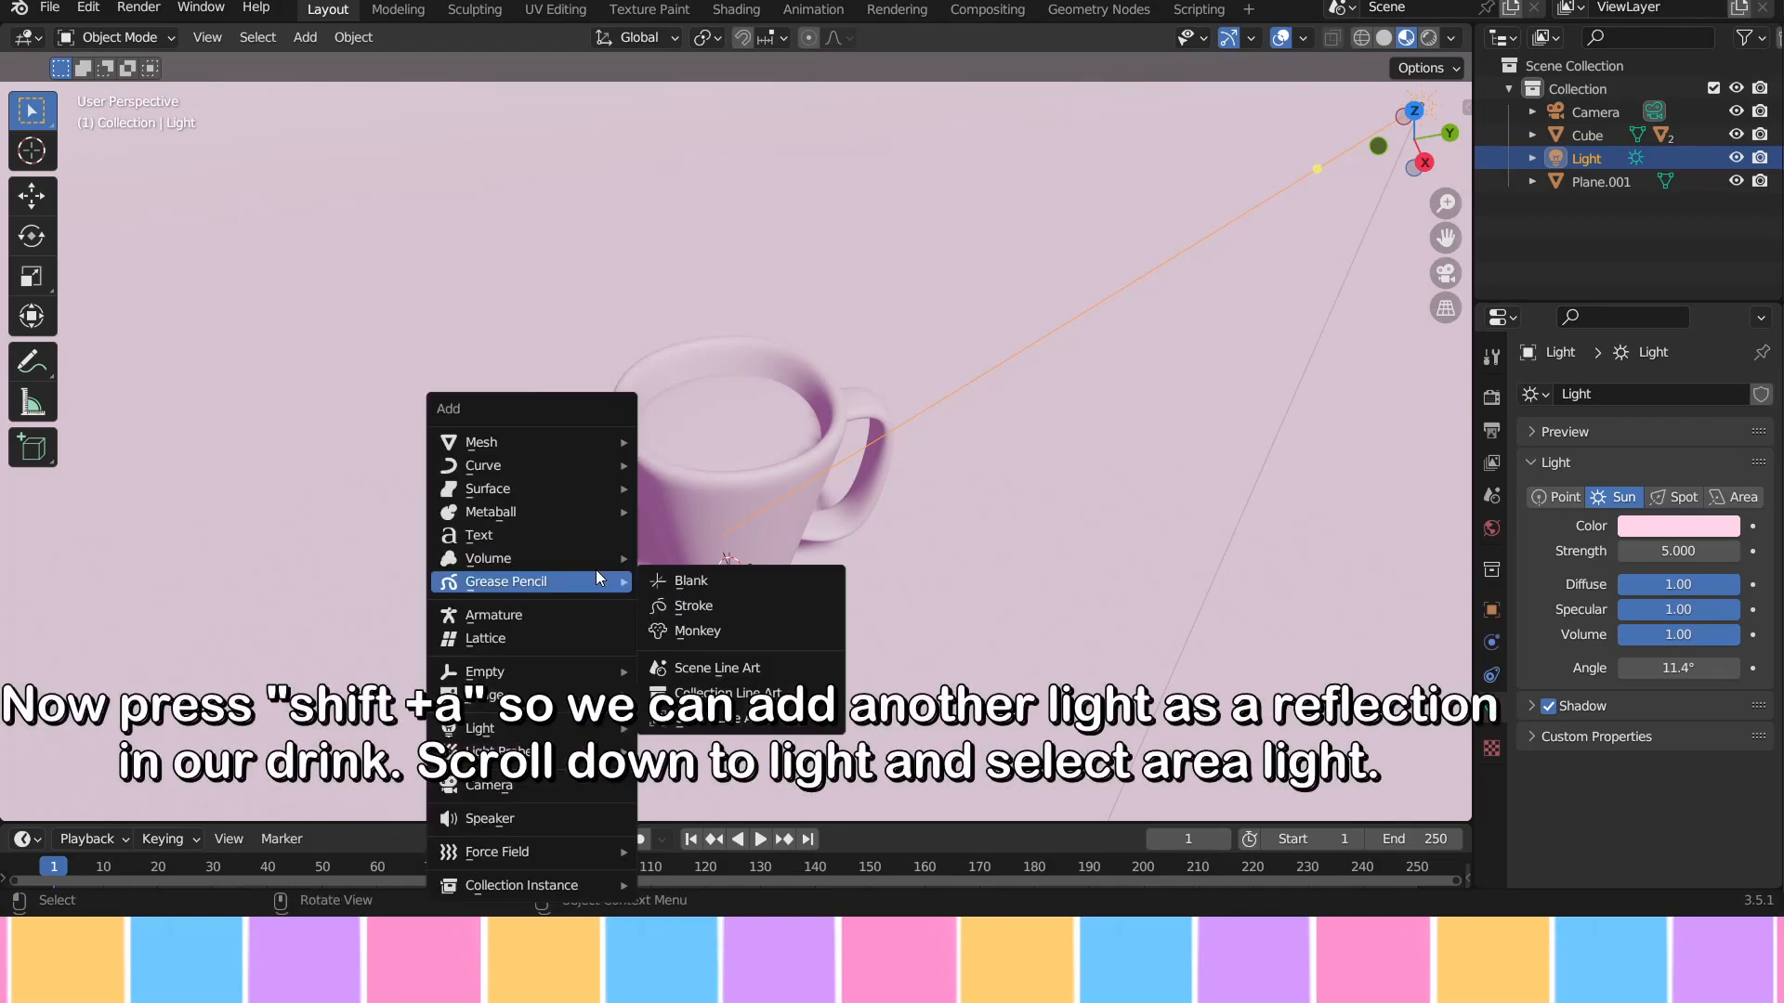
mouse_move(577, 736)
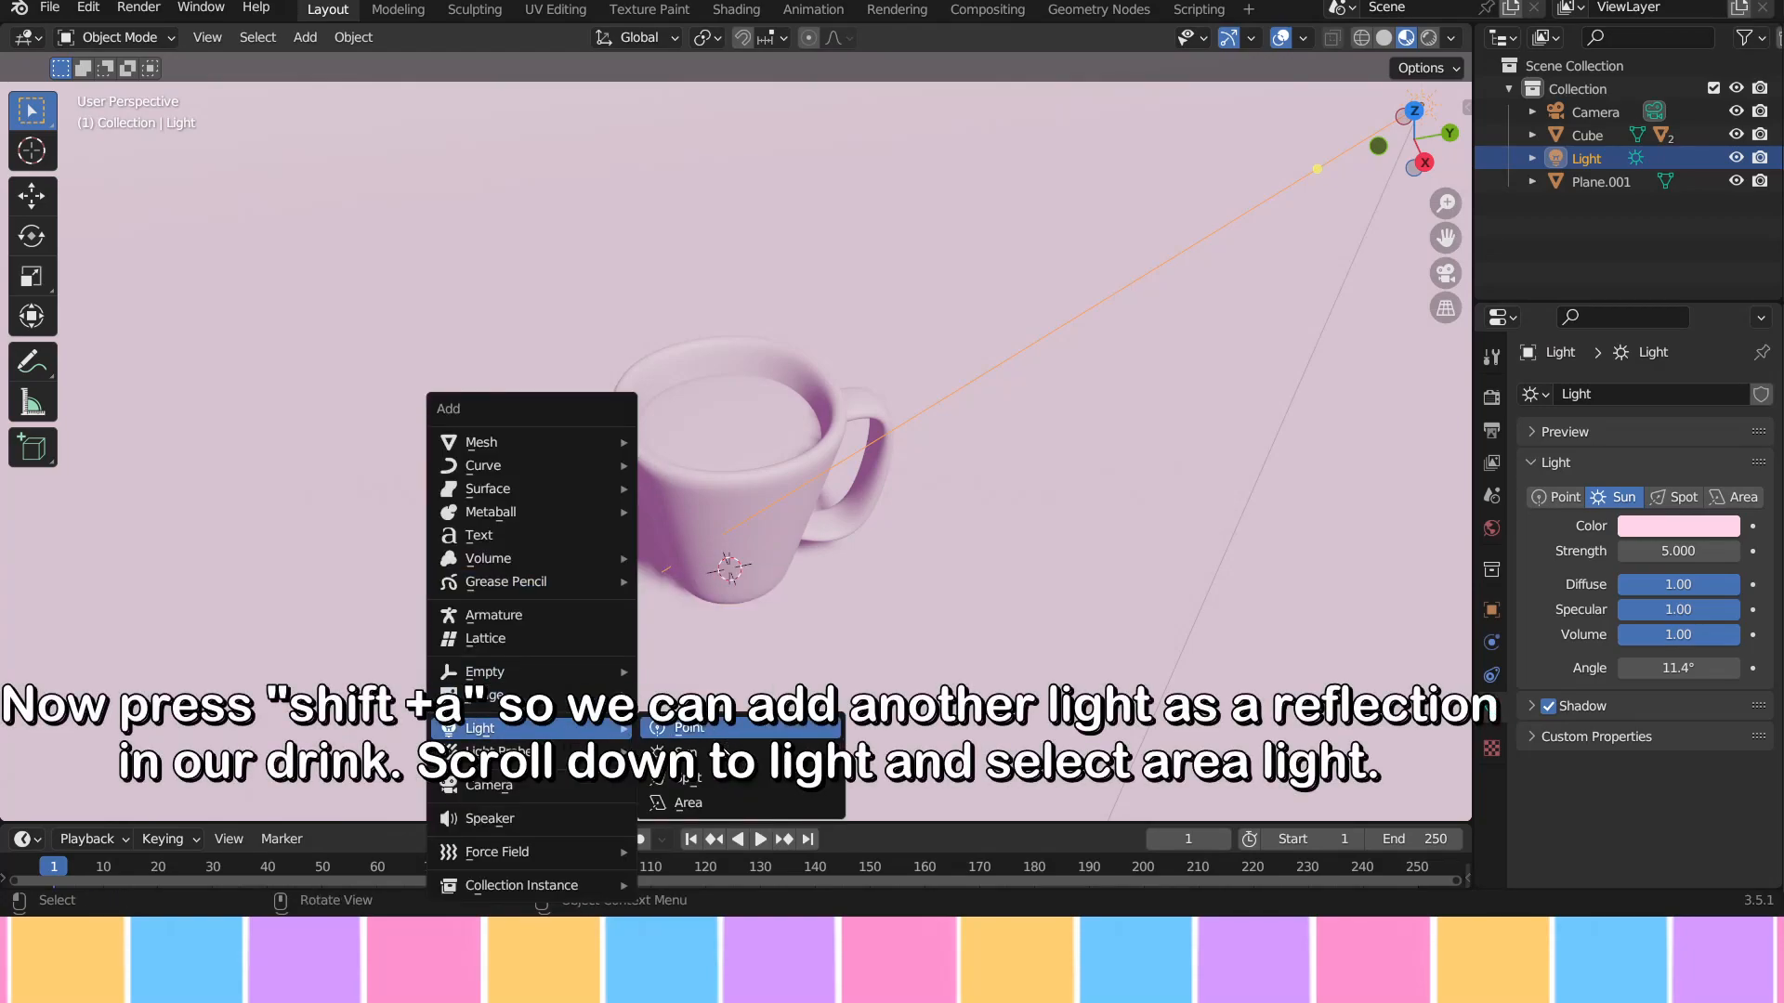
click(713, 797)
key(g)
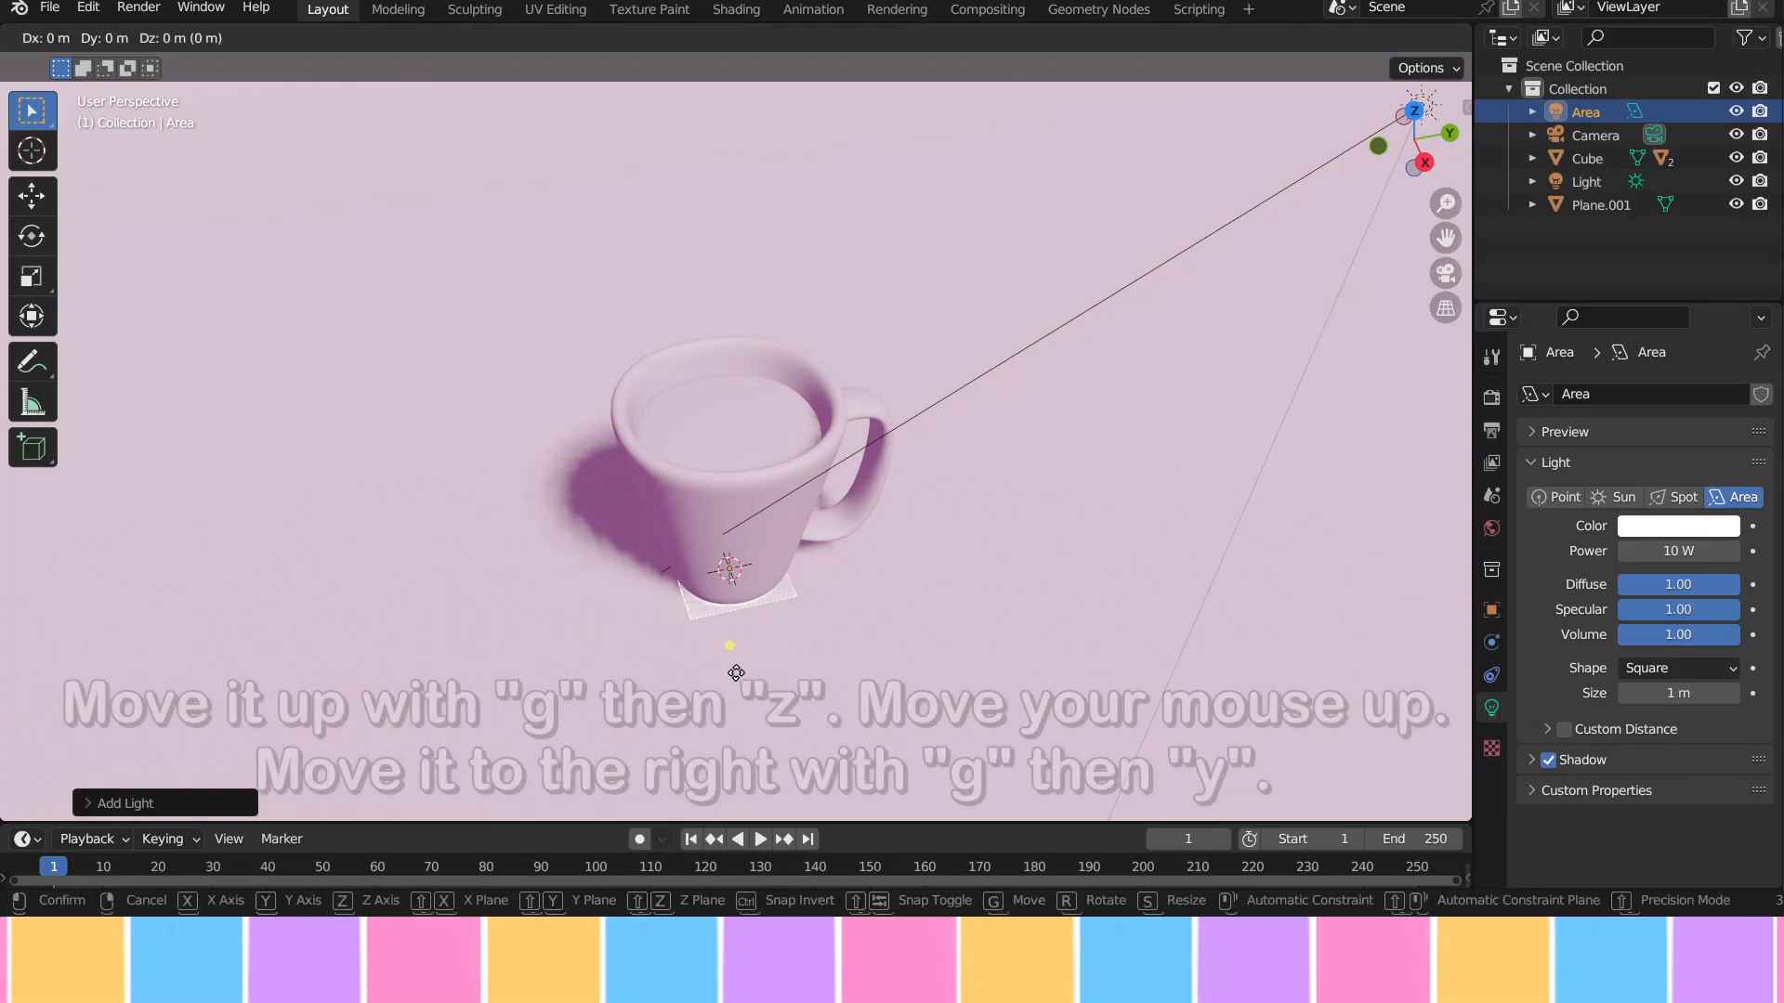
key(z)
click(923, 335)
Step: Shift the area light about 0.8 m in the negative Y direction, away from the handle side
key(g)
key(y)
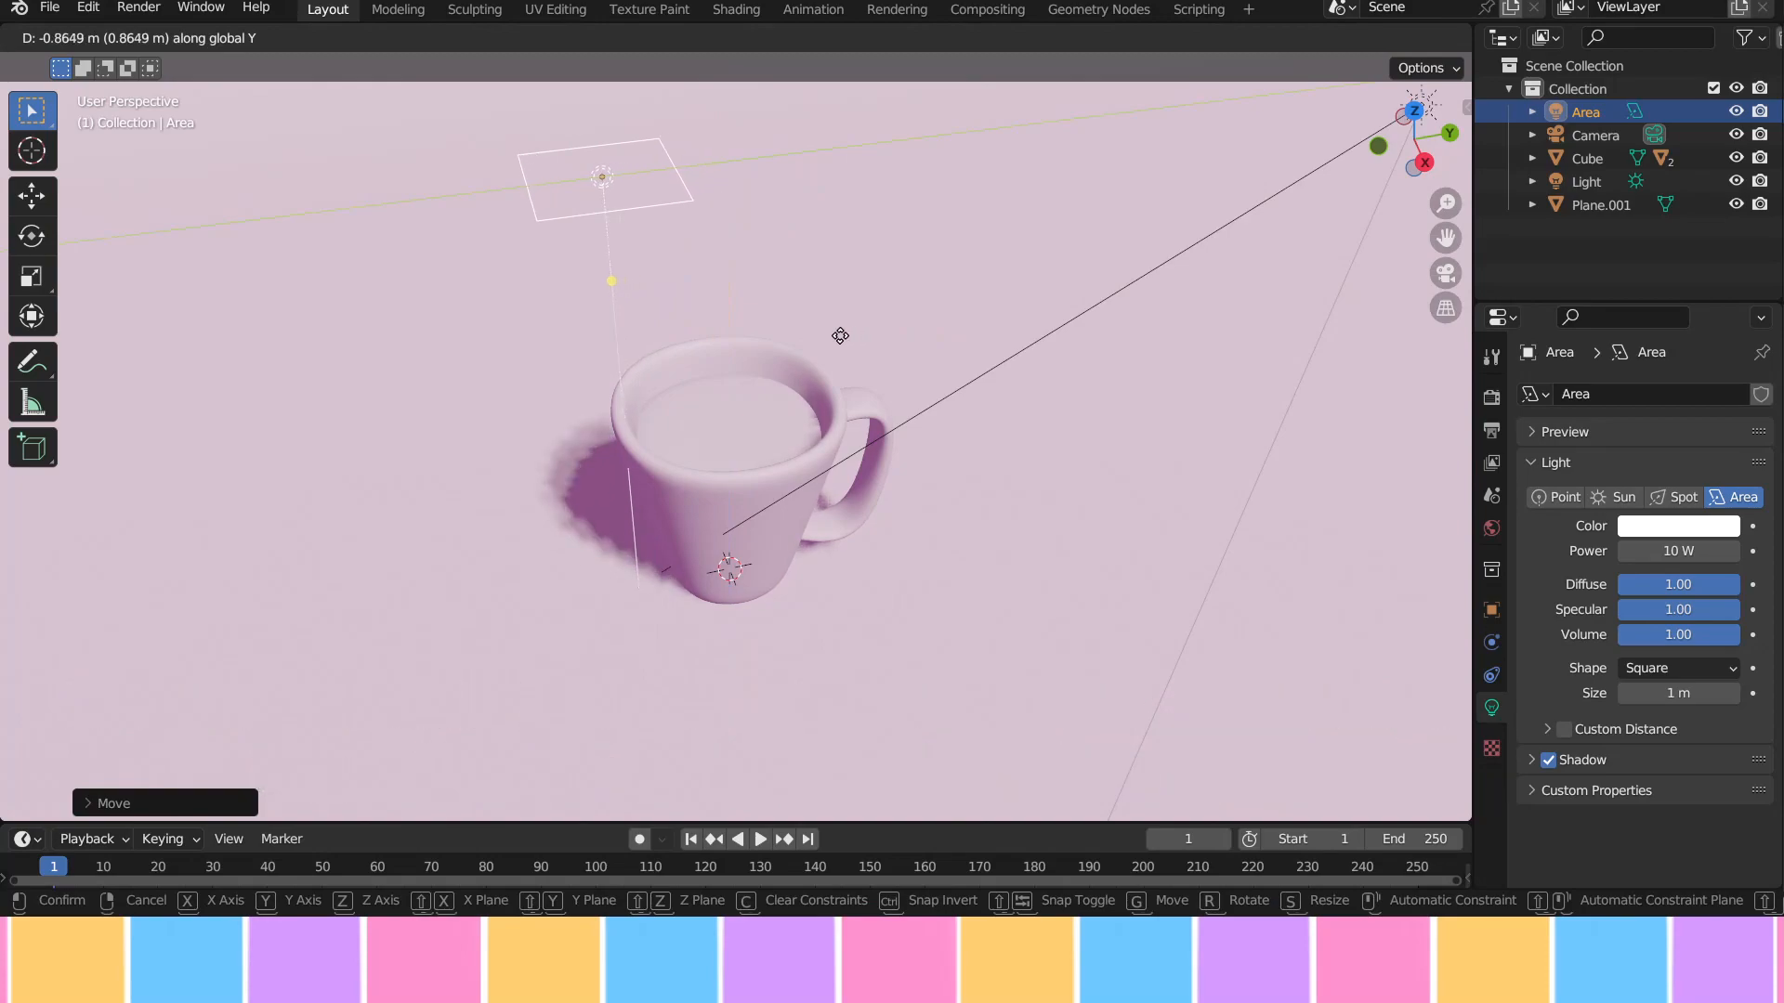
click(851, 337)
Step: Rotate the area light about the X axis to aim at the drink and shift it about 0.47 m further along negative Y
key(r)
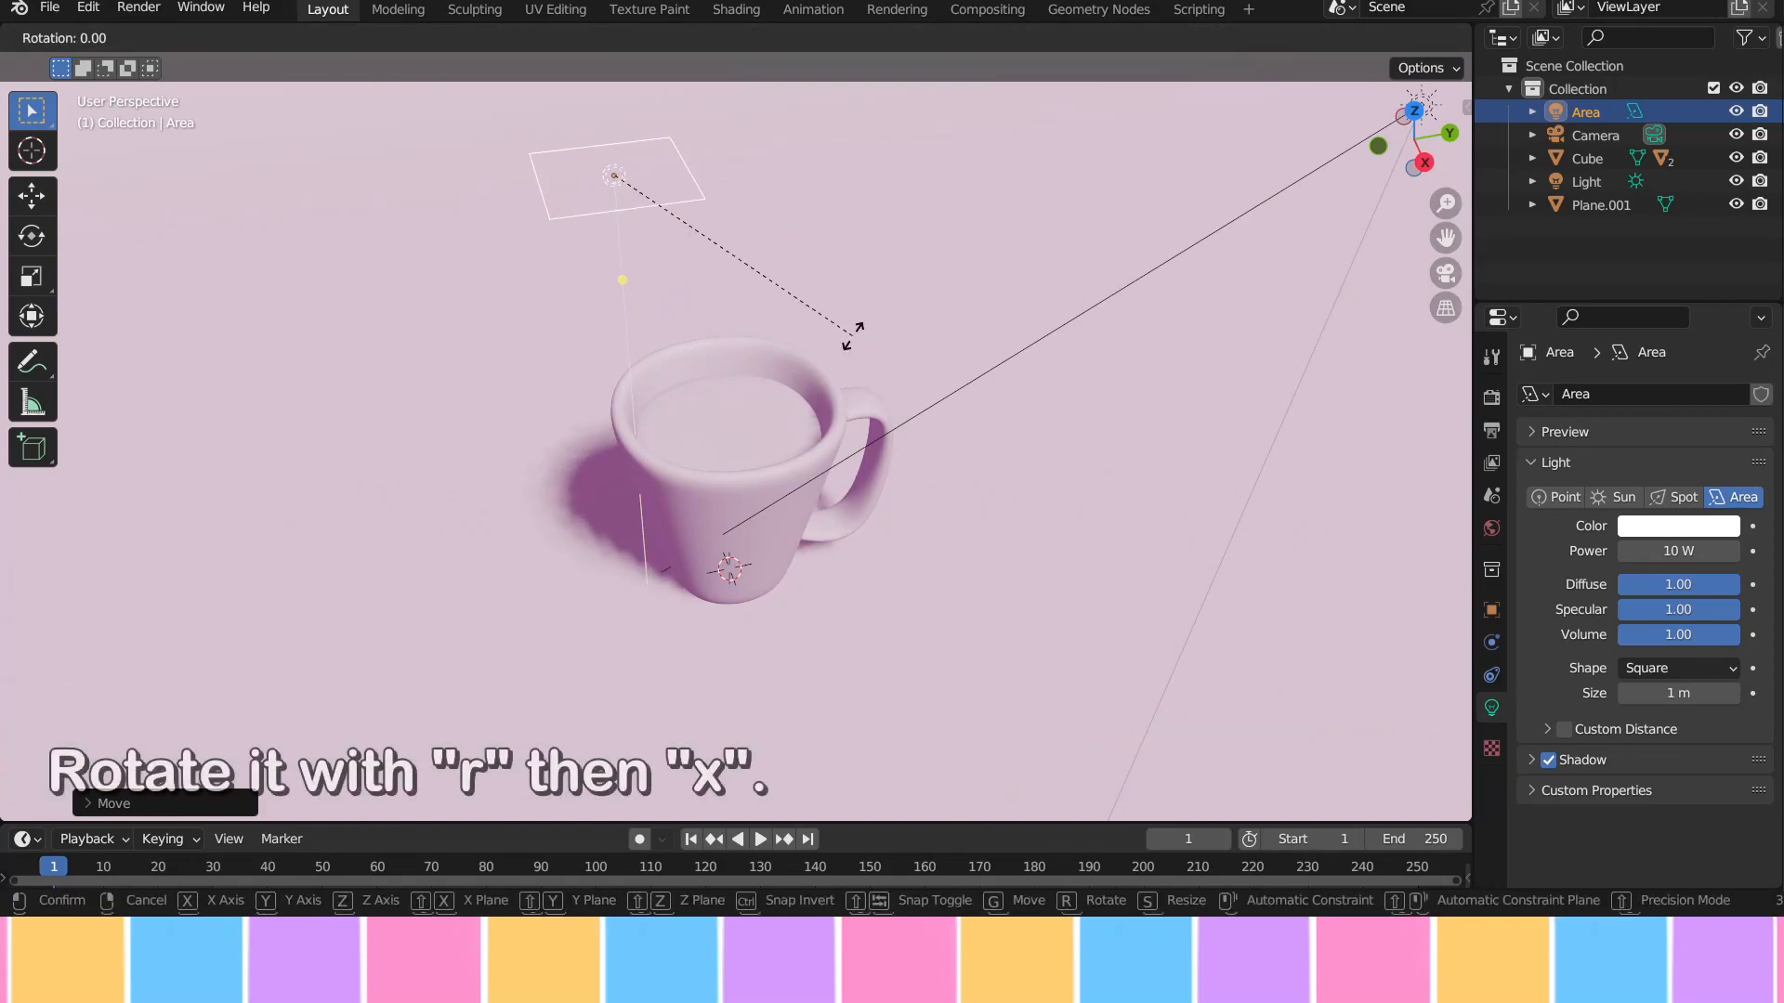
key(x)
click(812, 232)
key(g)
key(y)
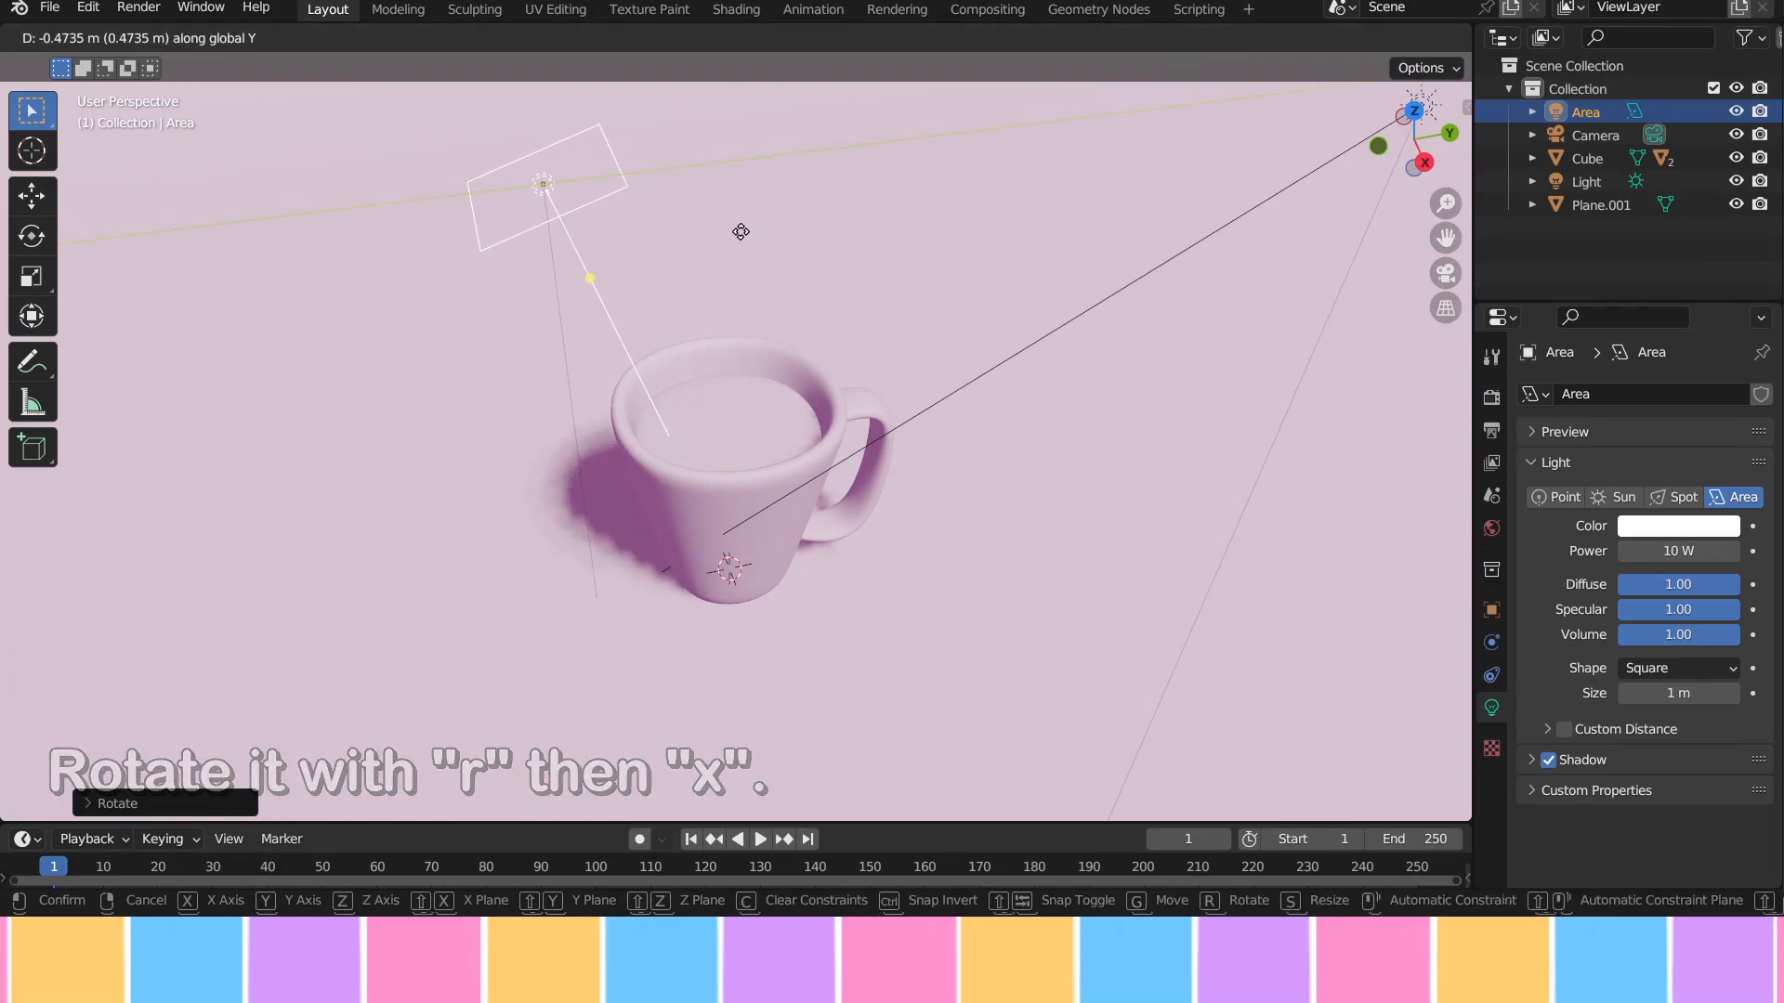
click(741, 231)
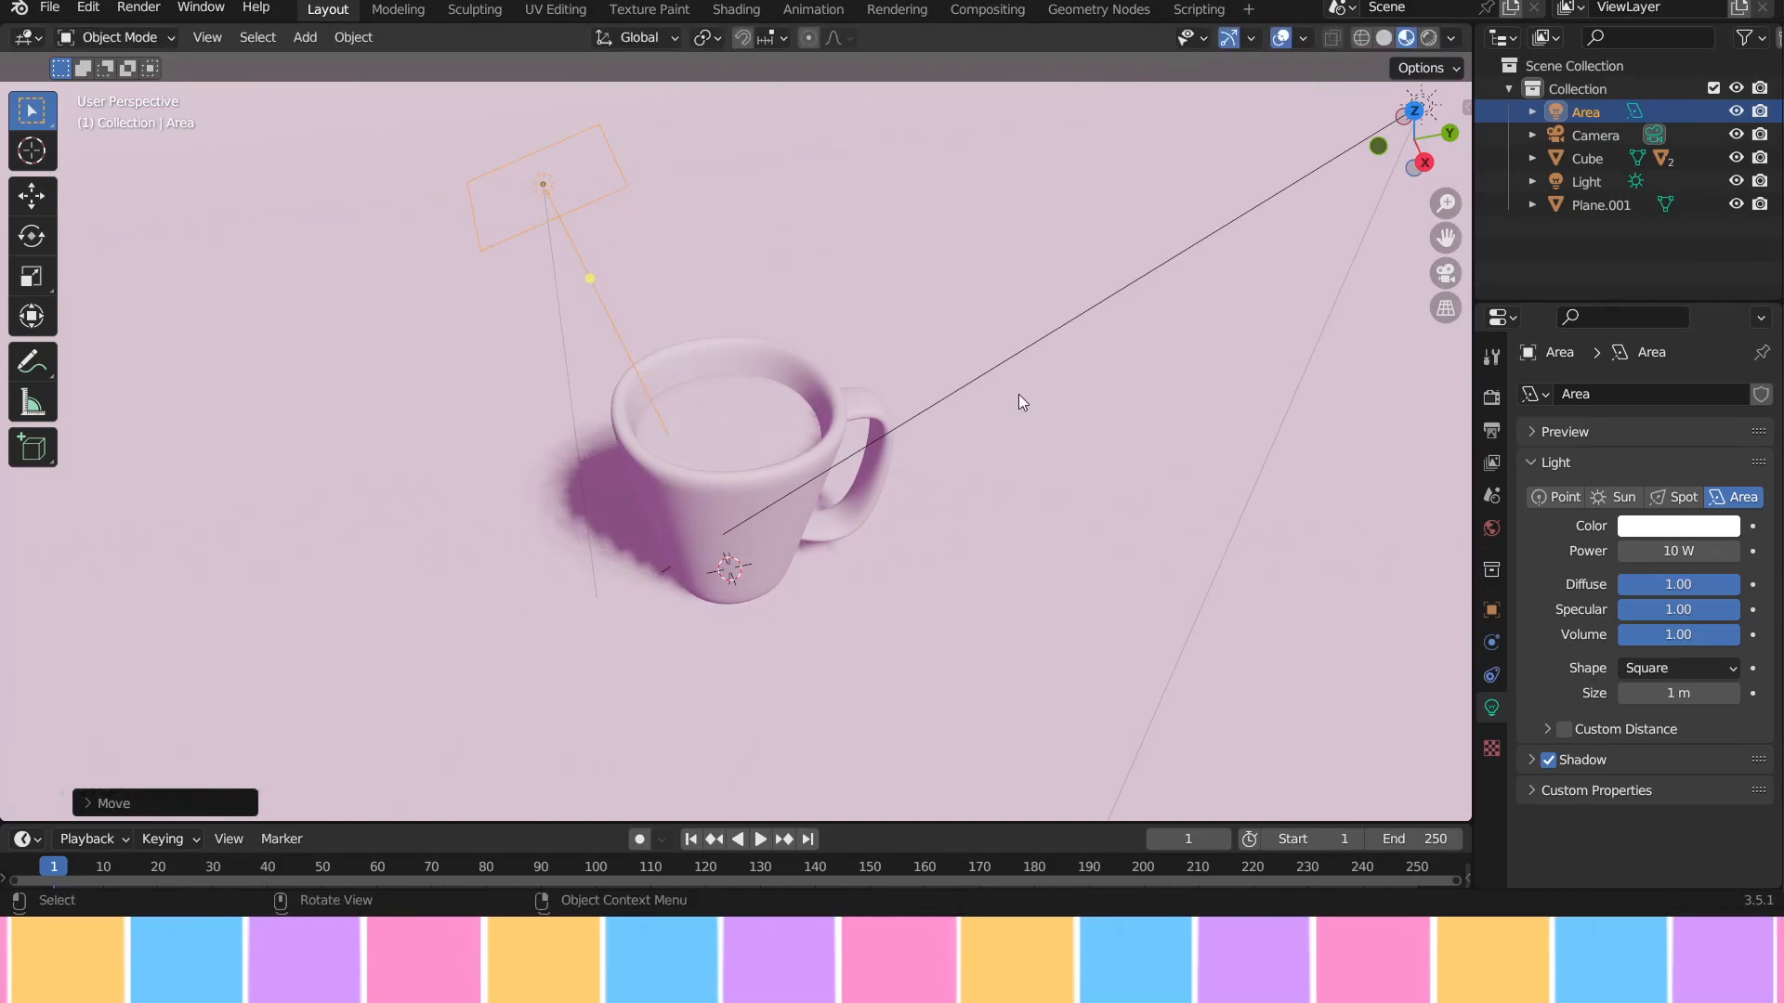
Step: Set the area light's power to 100 W
click(1712, 557)
text(100)
key(Return)
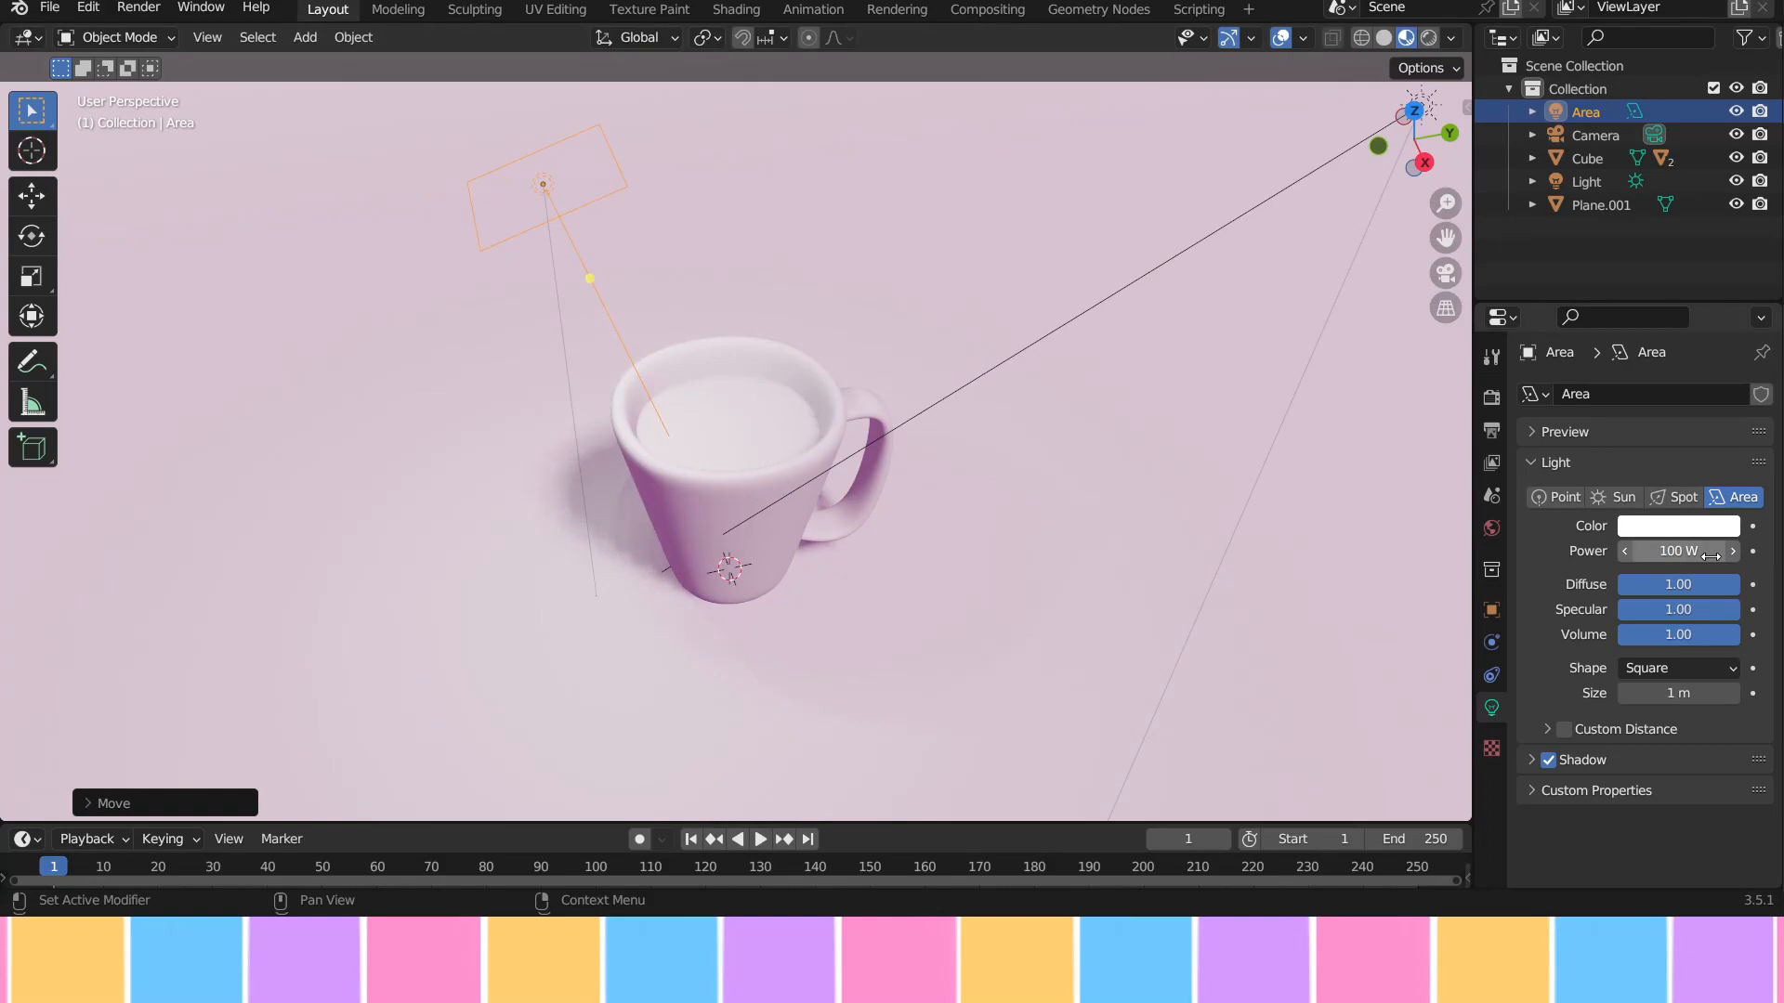
Step: Try a different base color on the drink's material and undo the color change
click(693, 409)
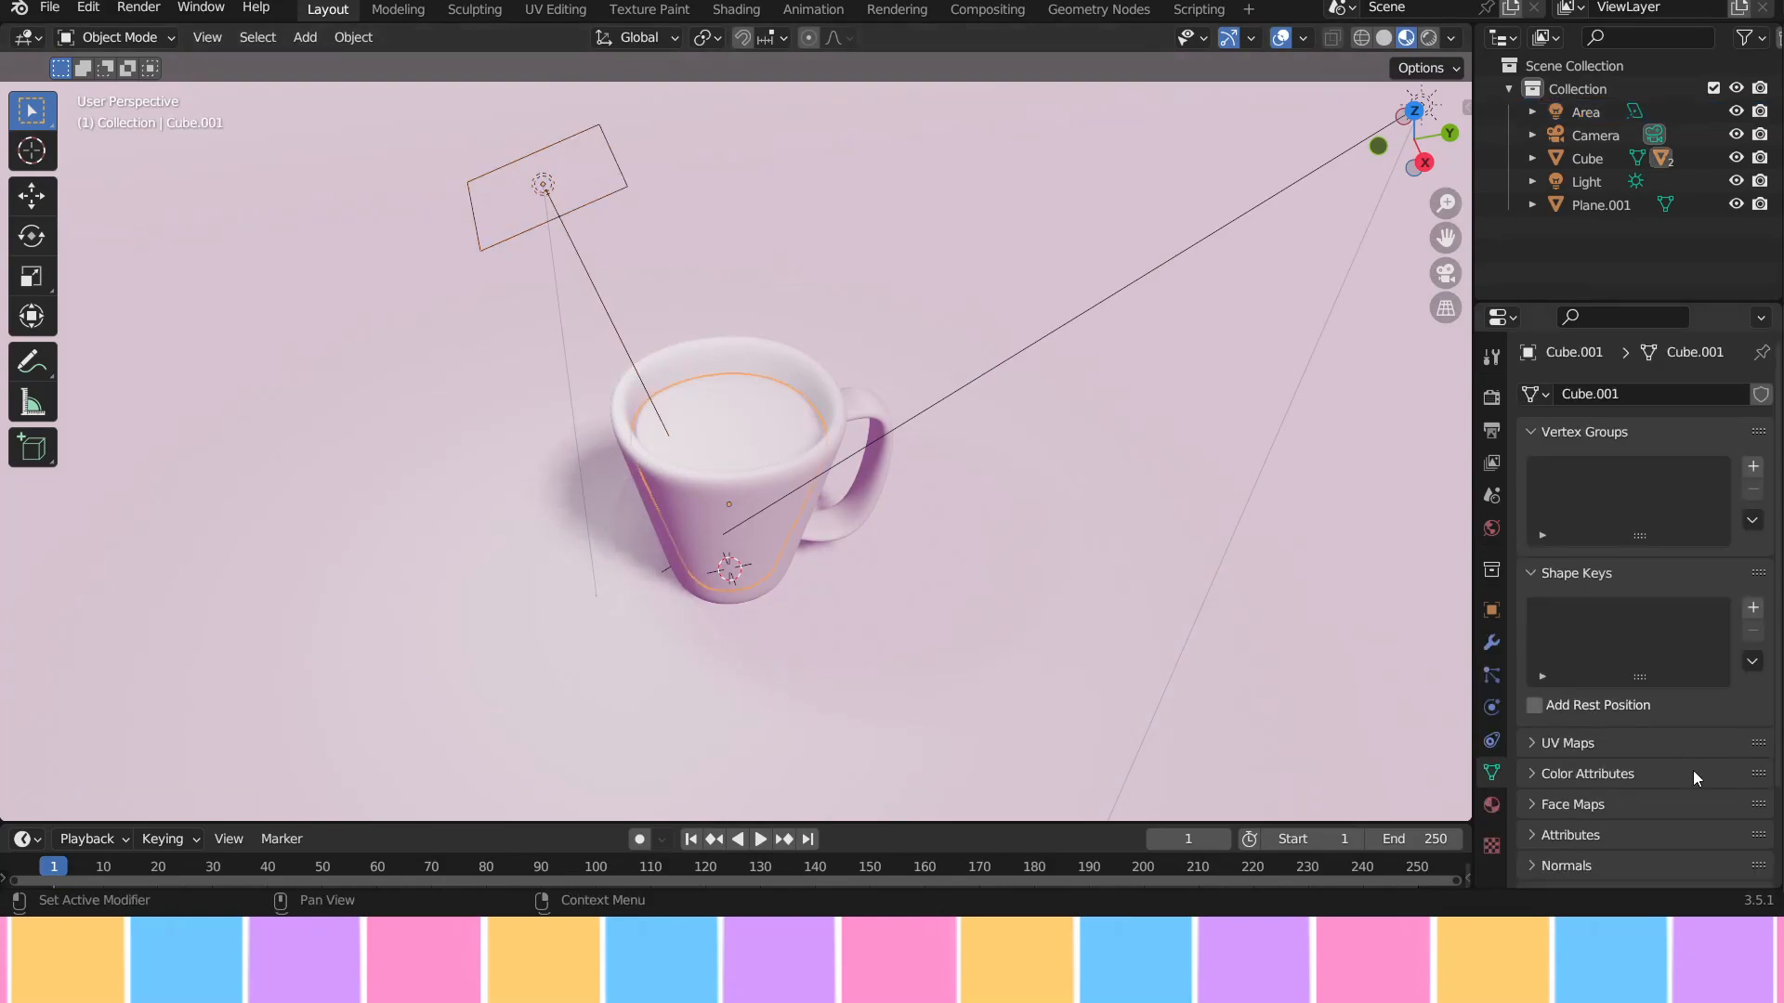
click(1491, 806)
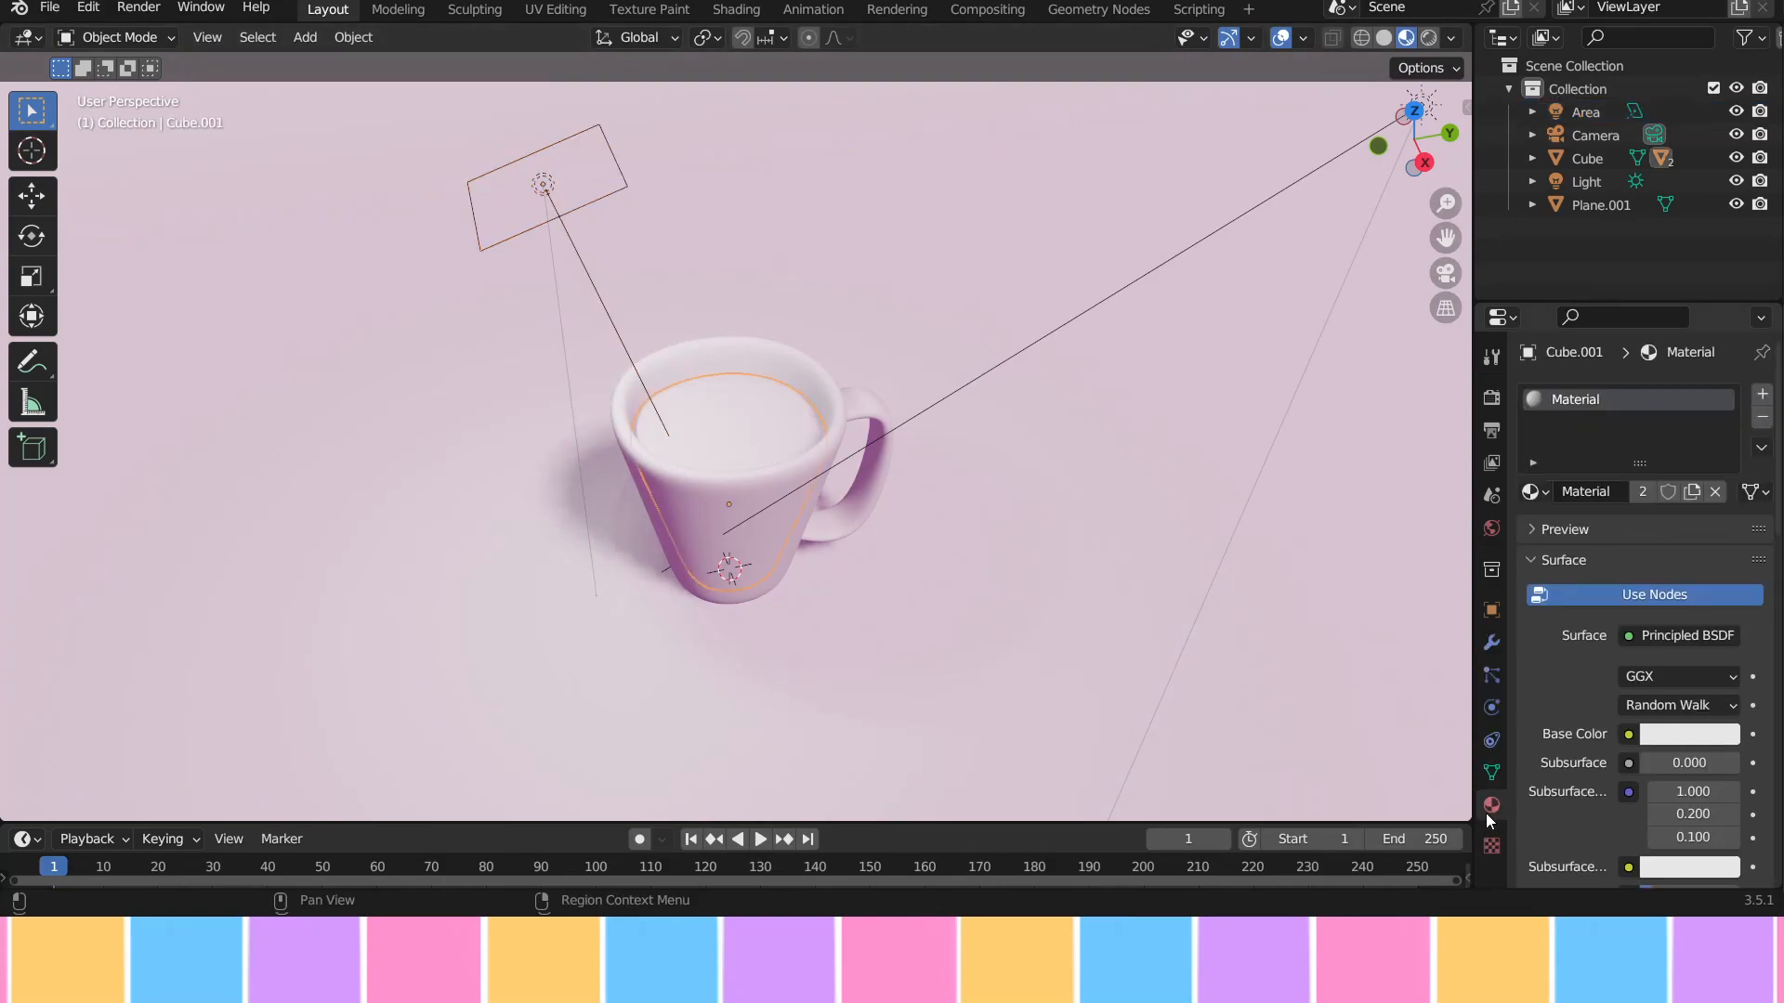
click(1697, 734)
drag(1592, 554, 1585, 561)
key(ctrl+z)
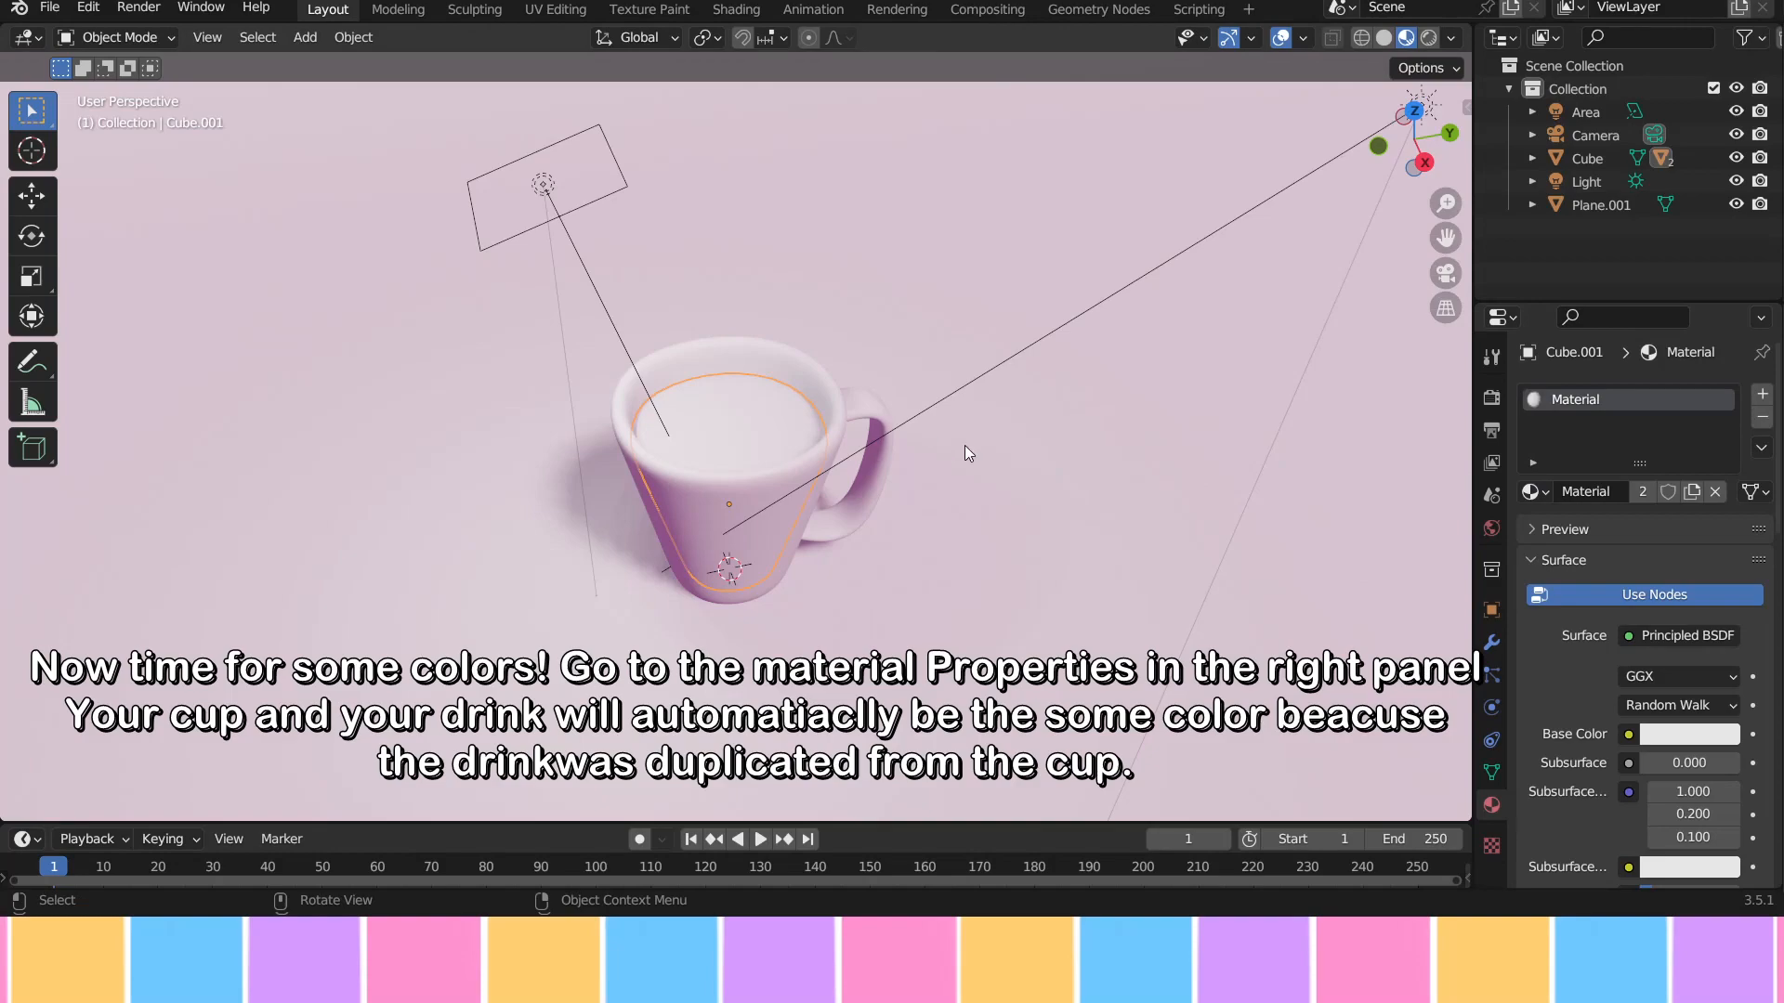
Step: Give the drink its own single-user copy of the material and set its base color to dark orange-brown
click(1652, 489)
click(1691, 734)
click(1602, 497)
mouse_move(1602, 497)
mouse_down()
mouse_move(1570, 531)
mouse_move(1583, 565)
mouse_up()
drag(1725, 423, 1723, 489)
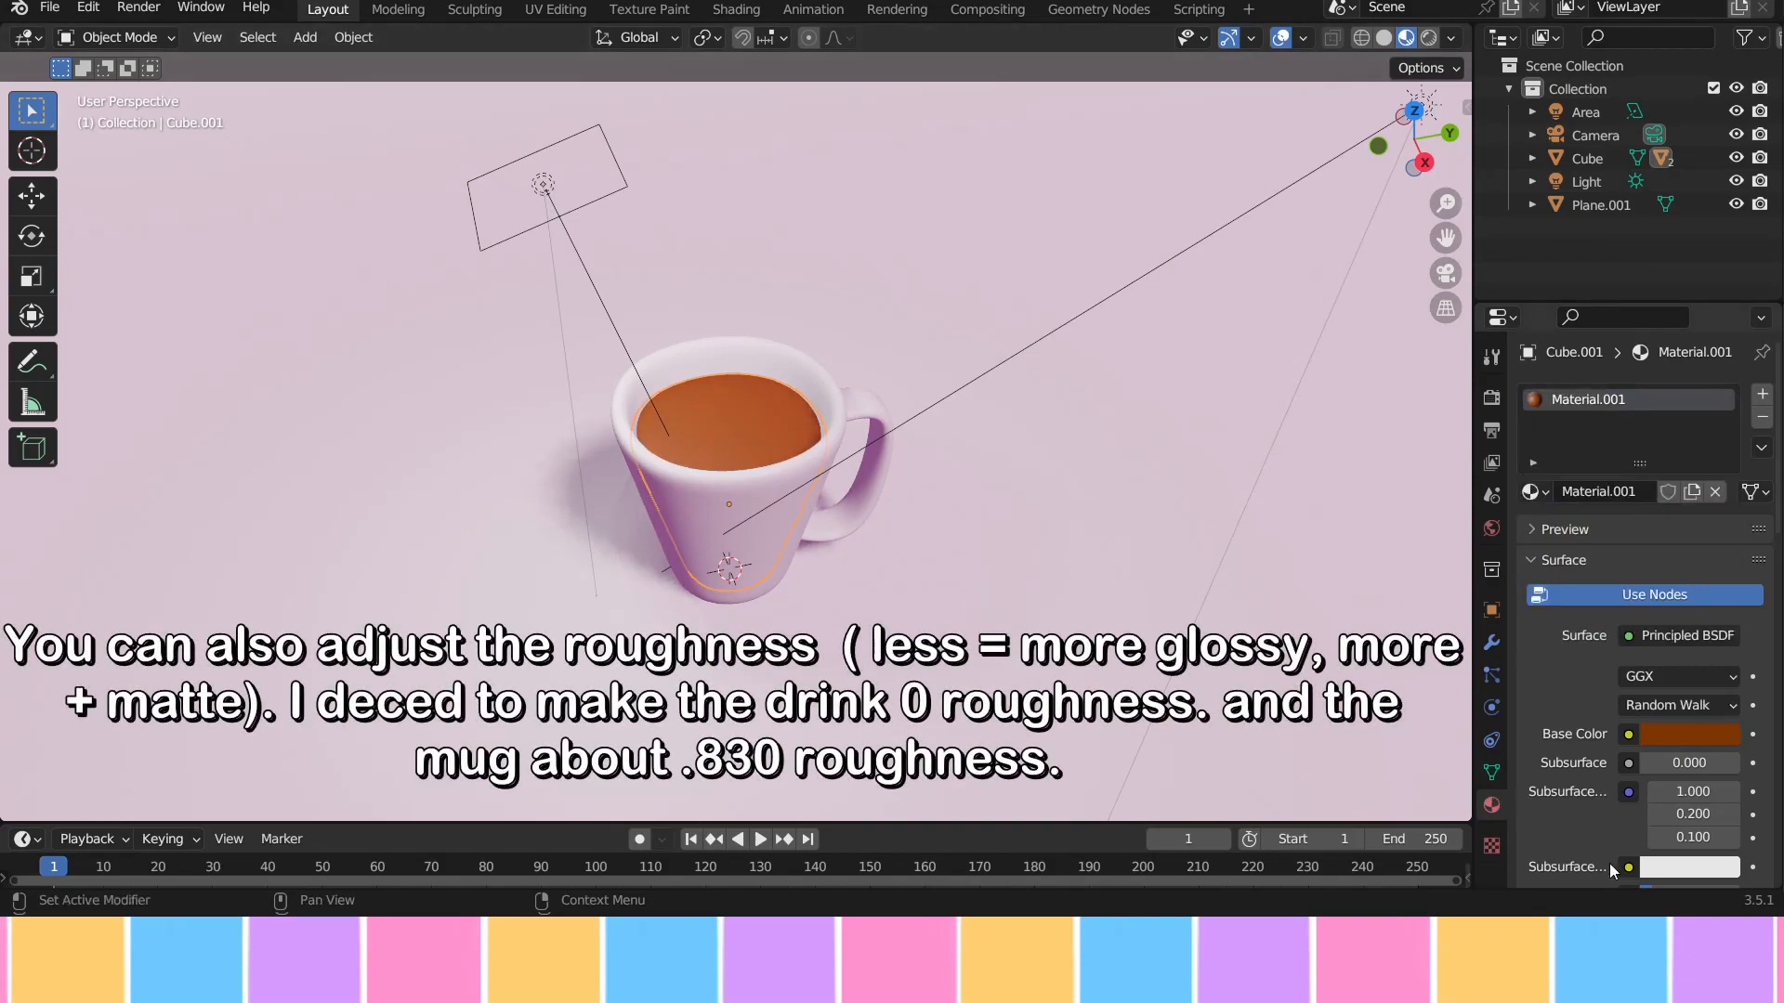
Step: Set the roughness of the drink's material to 0 for a glossy surface
scroll(1613, 861, down, 5)
scroll(1618, 846, down, 2)
drag(1690, 742, 1637, 742)
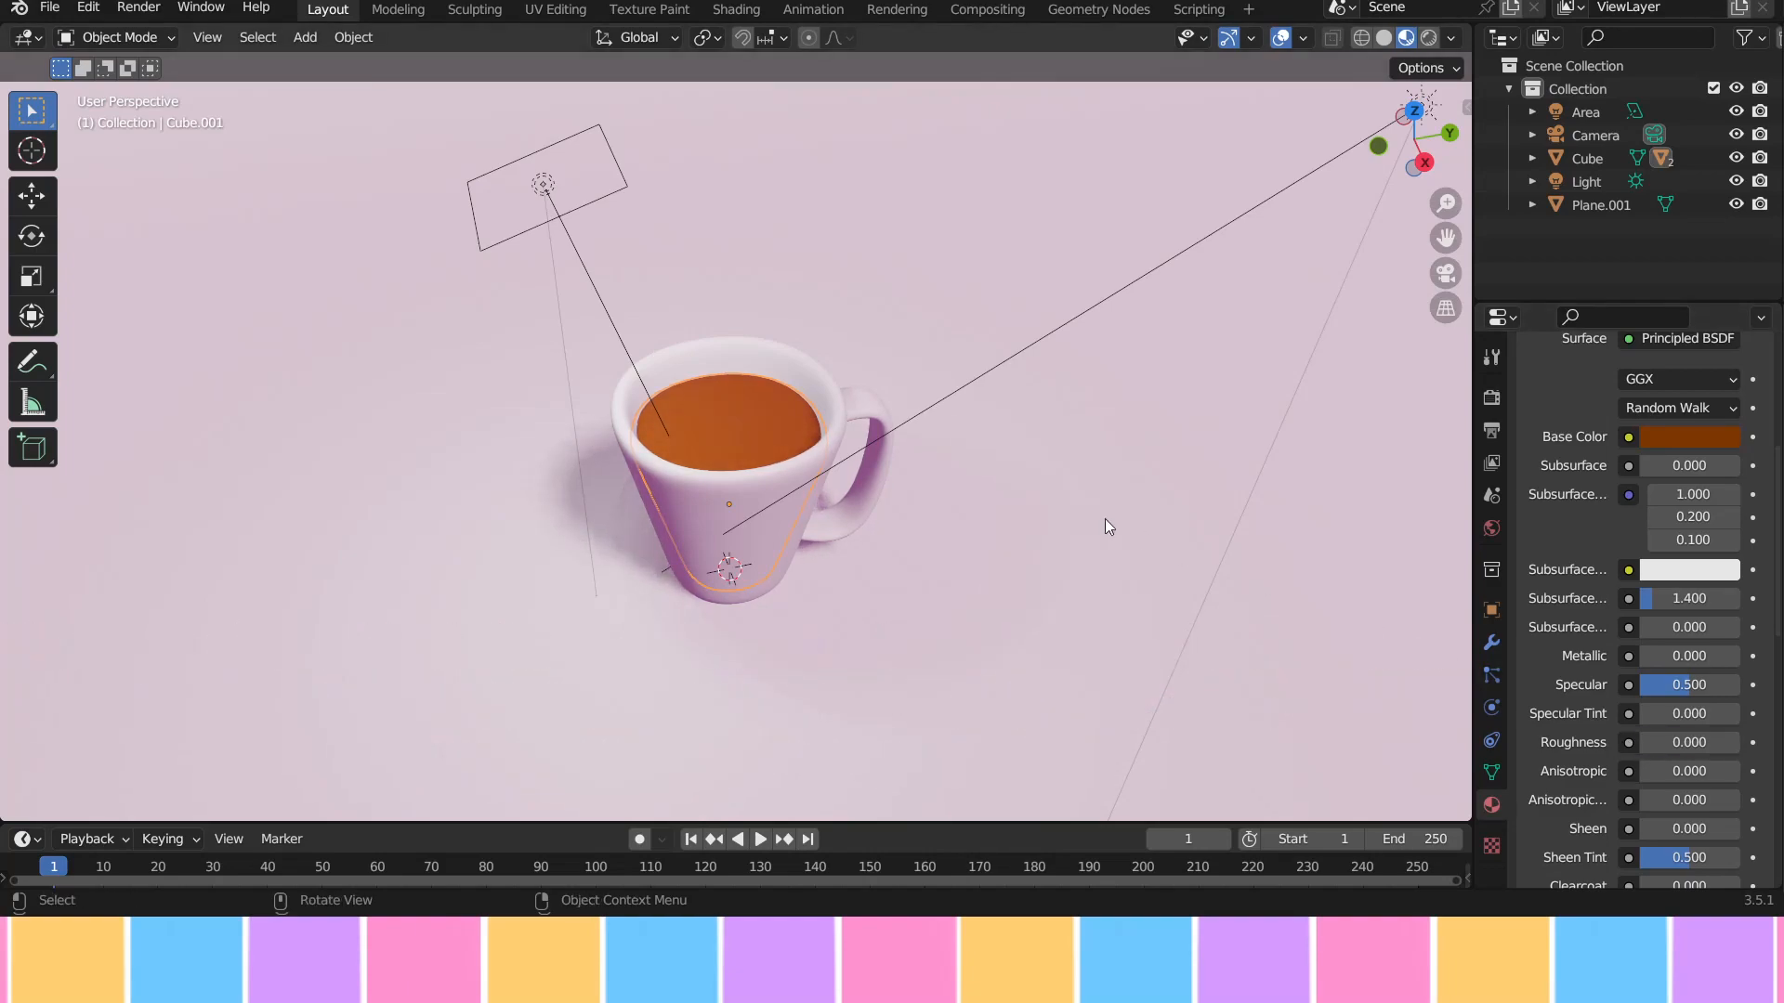
Step: Rotate the area light about the Z axis, keeping it at roughly the same height
click(560, 170)
middle_drag(667, 210, 760, 243)
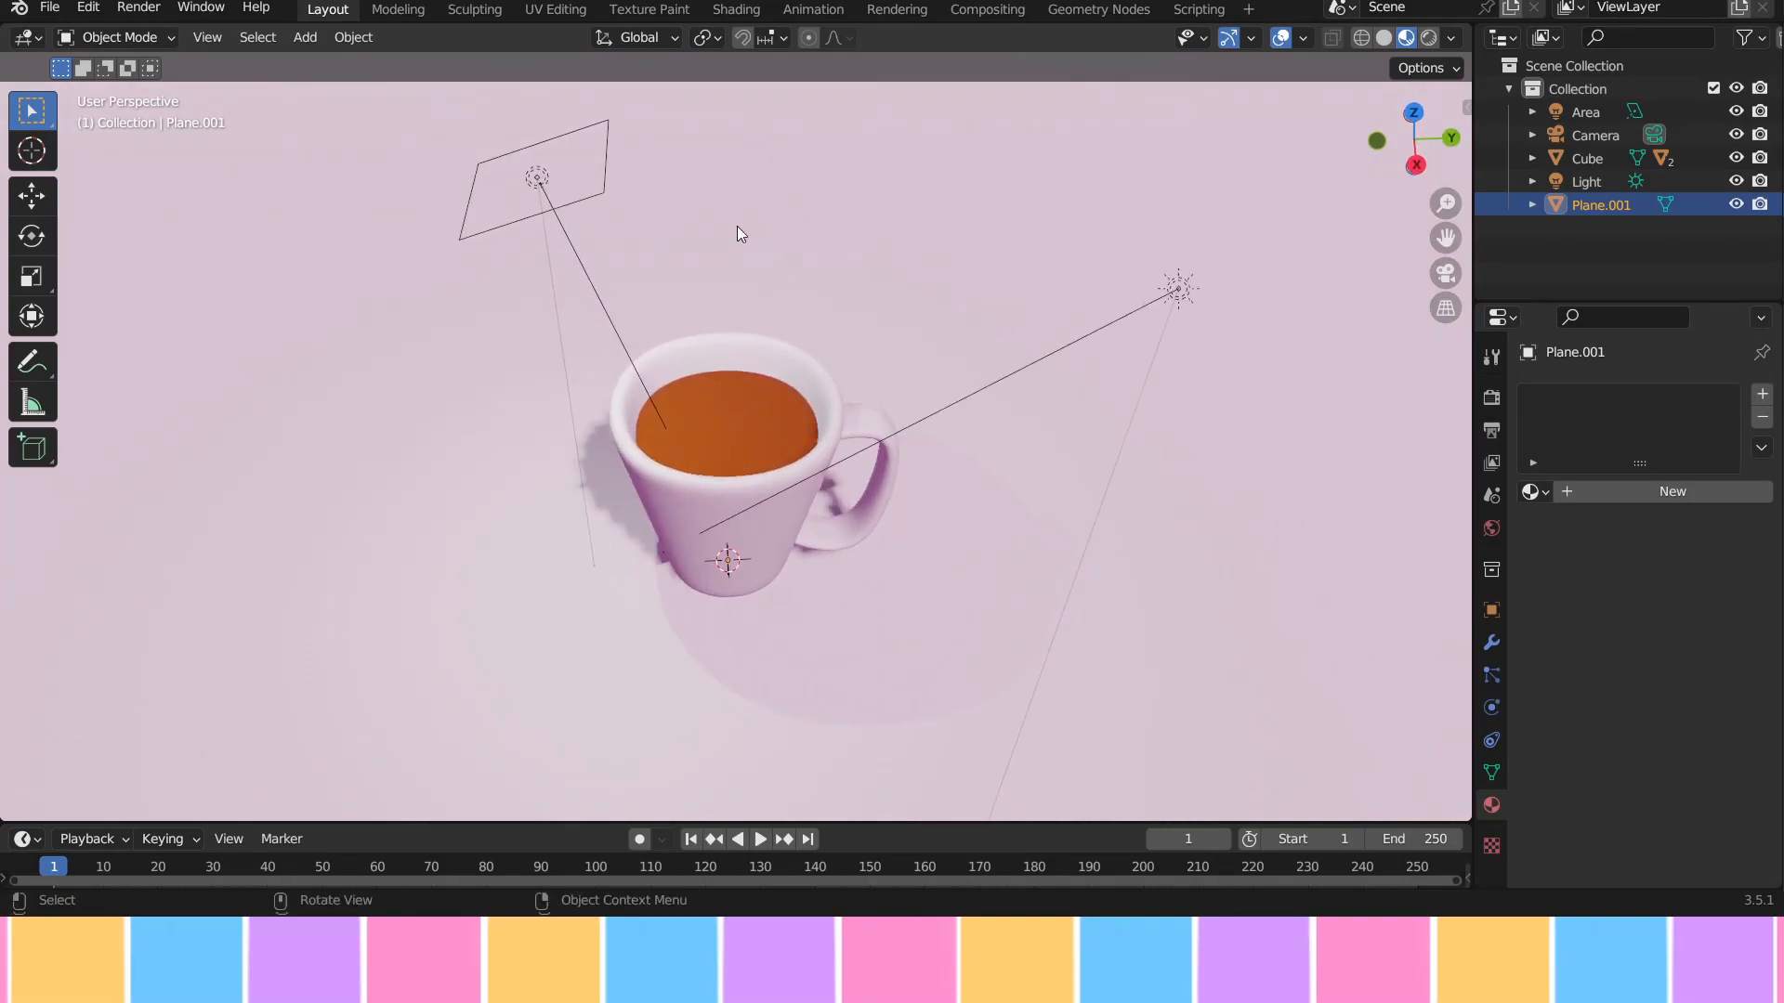
click(539, 178)
key(r)
key(z)
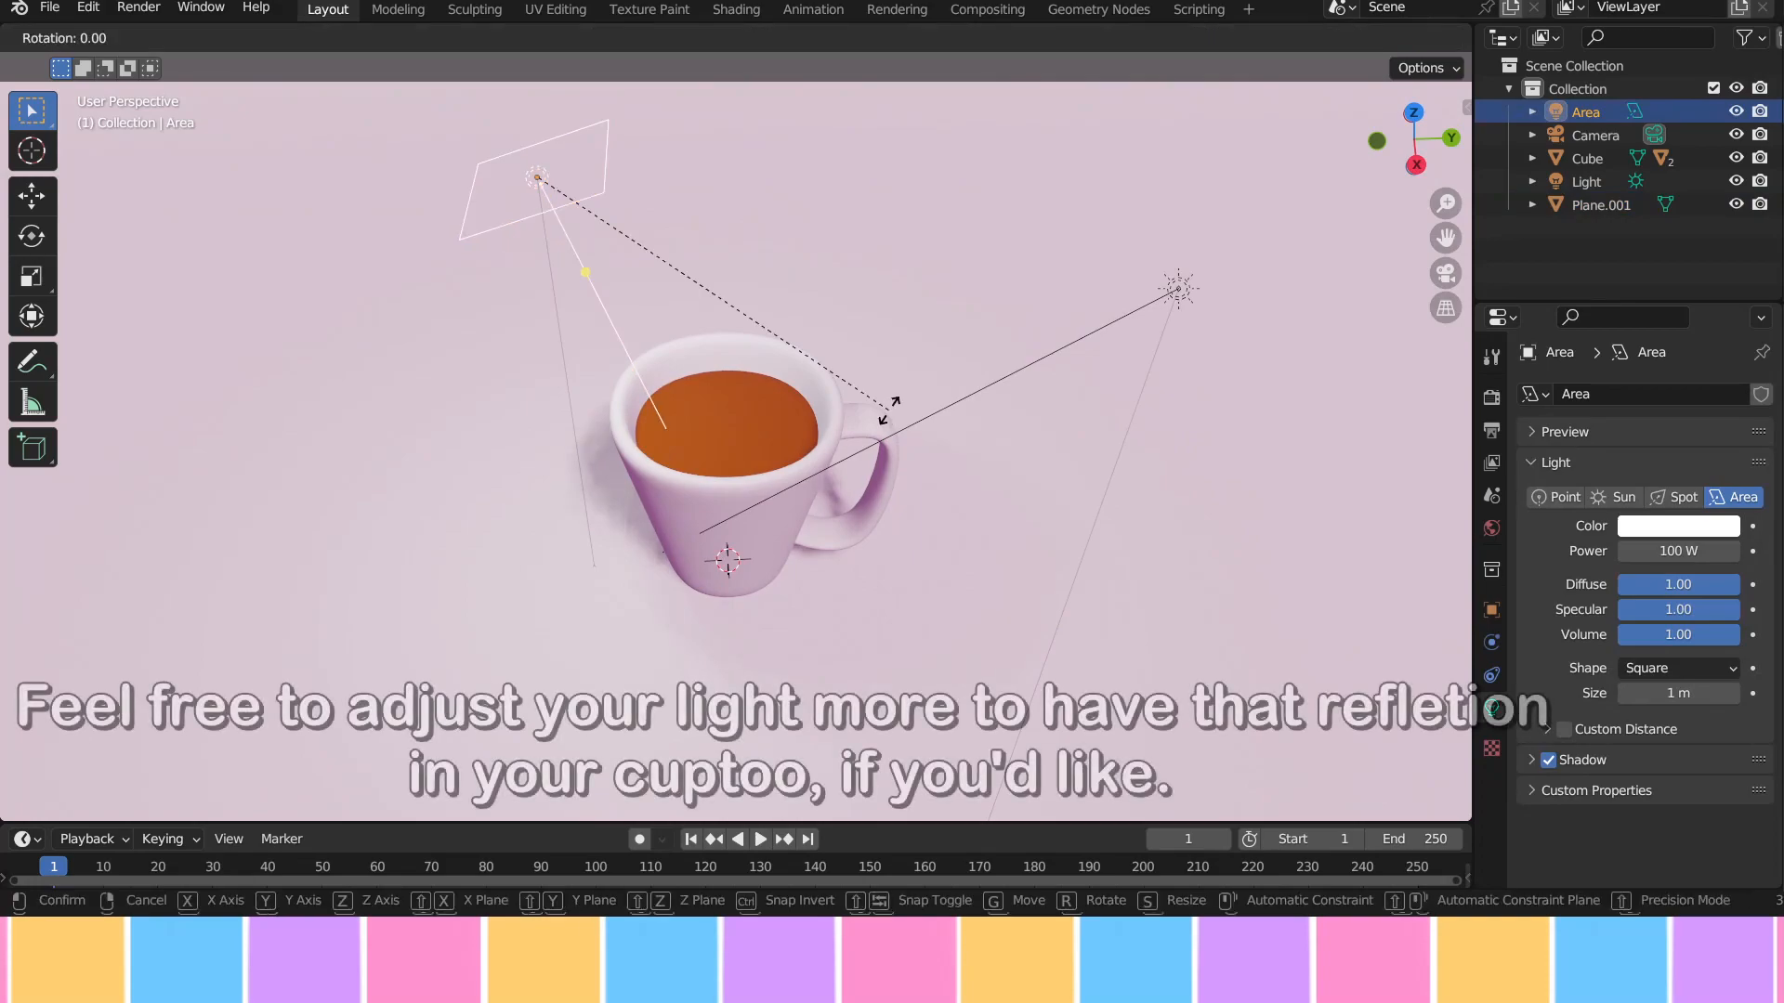
click(873, 200)
key(g)
key(z)
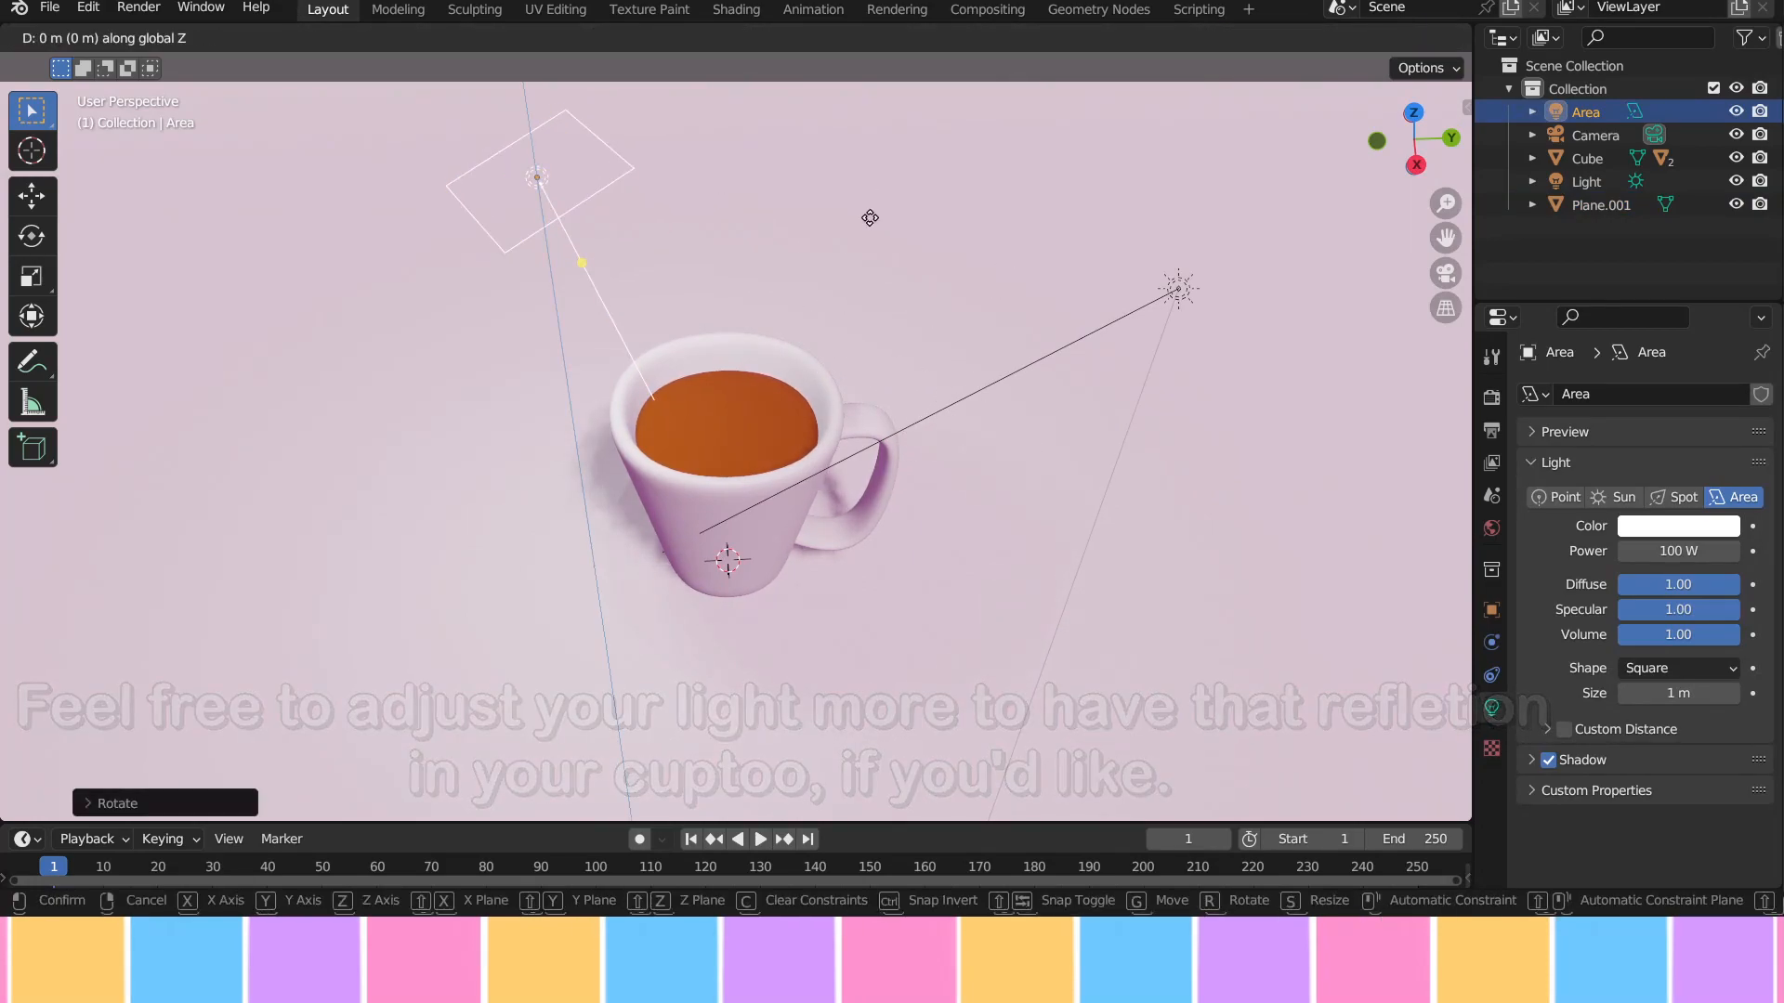
click(879, 203)
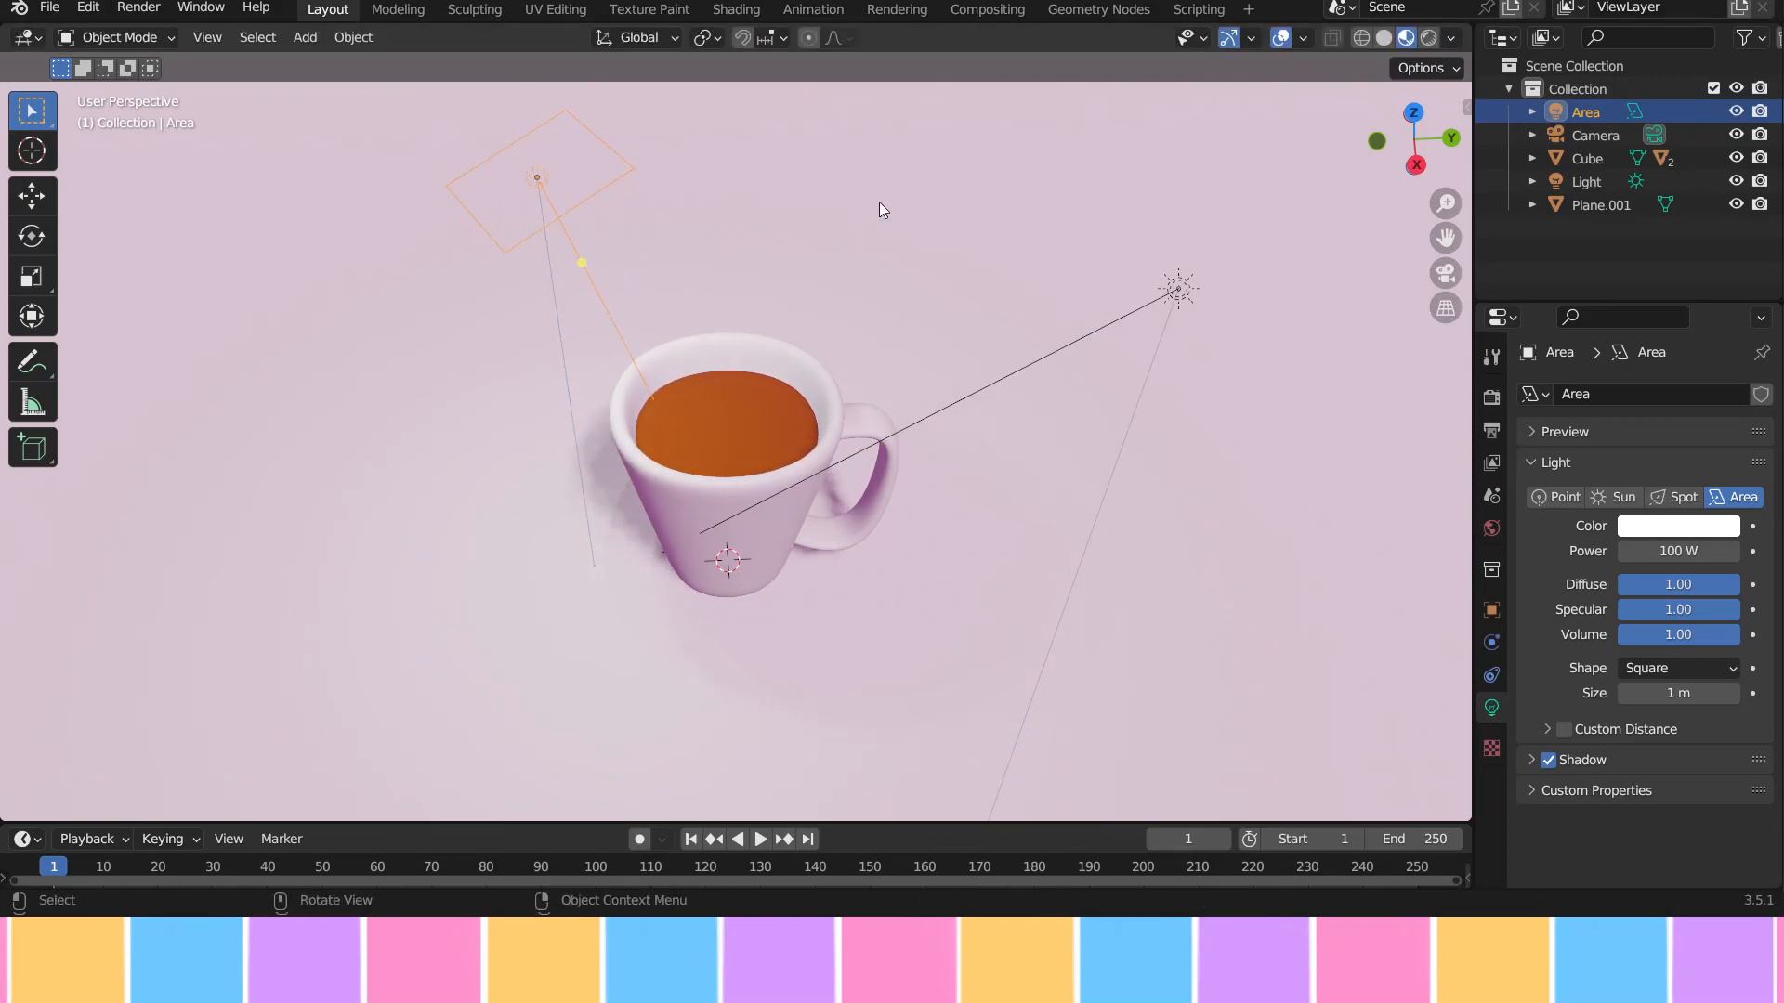
Step: Move the area light about 0.62 m along positive X and tilt it about the Y axis
key(g)
key(x)
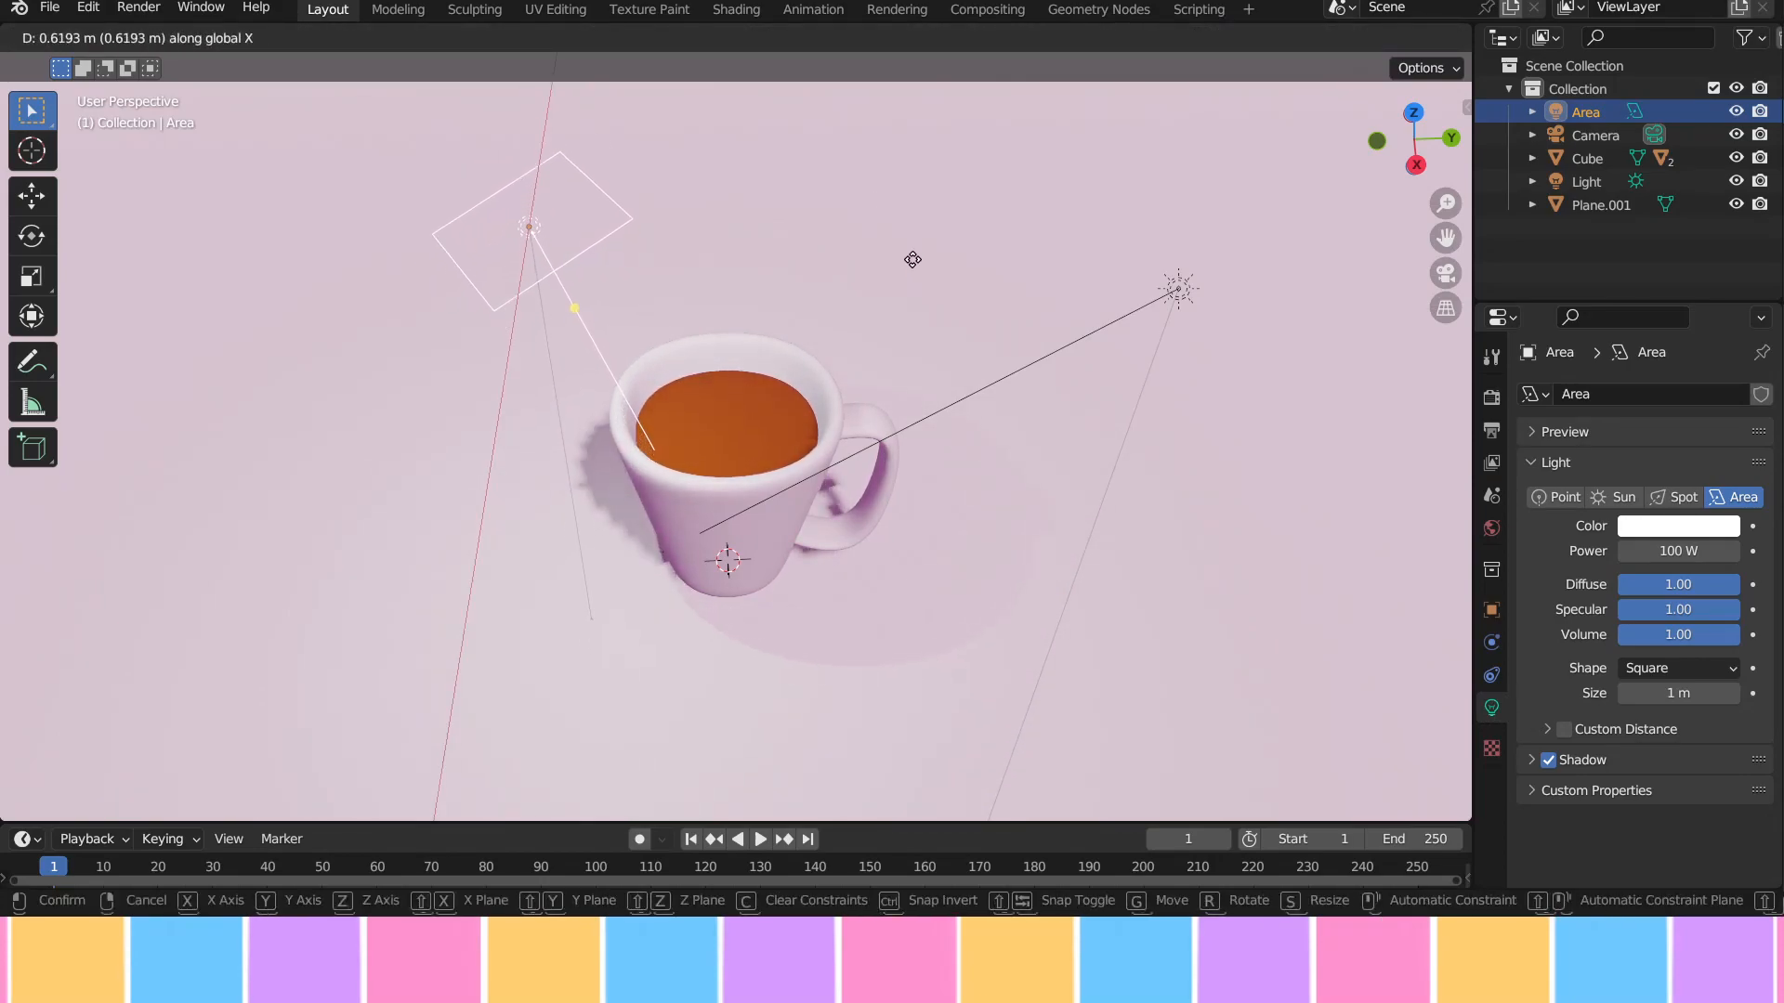
click(914, 264)
key(r)
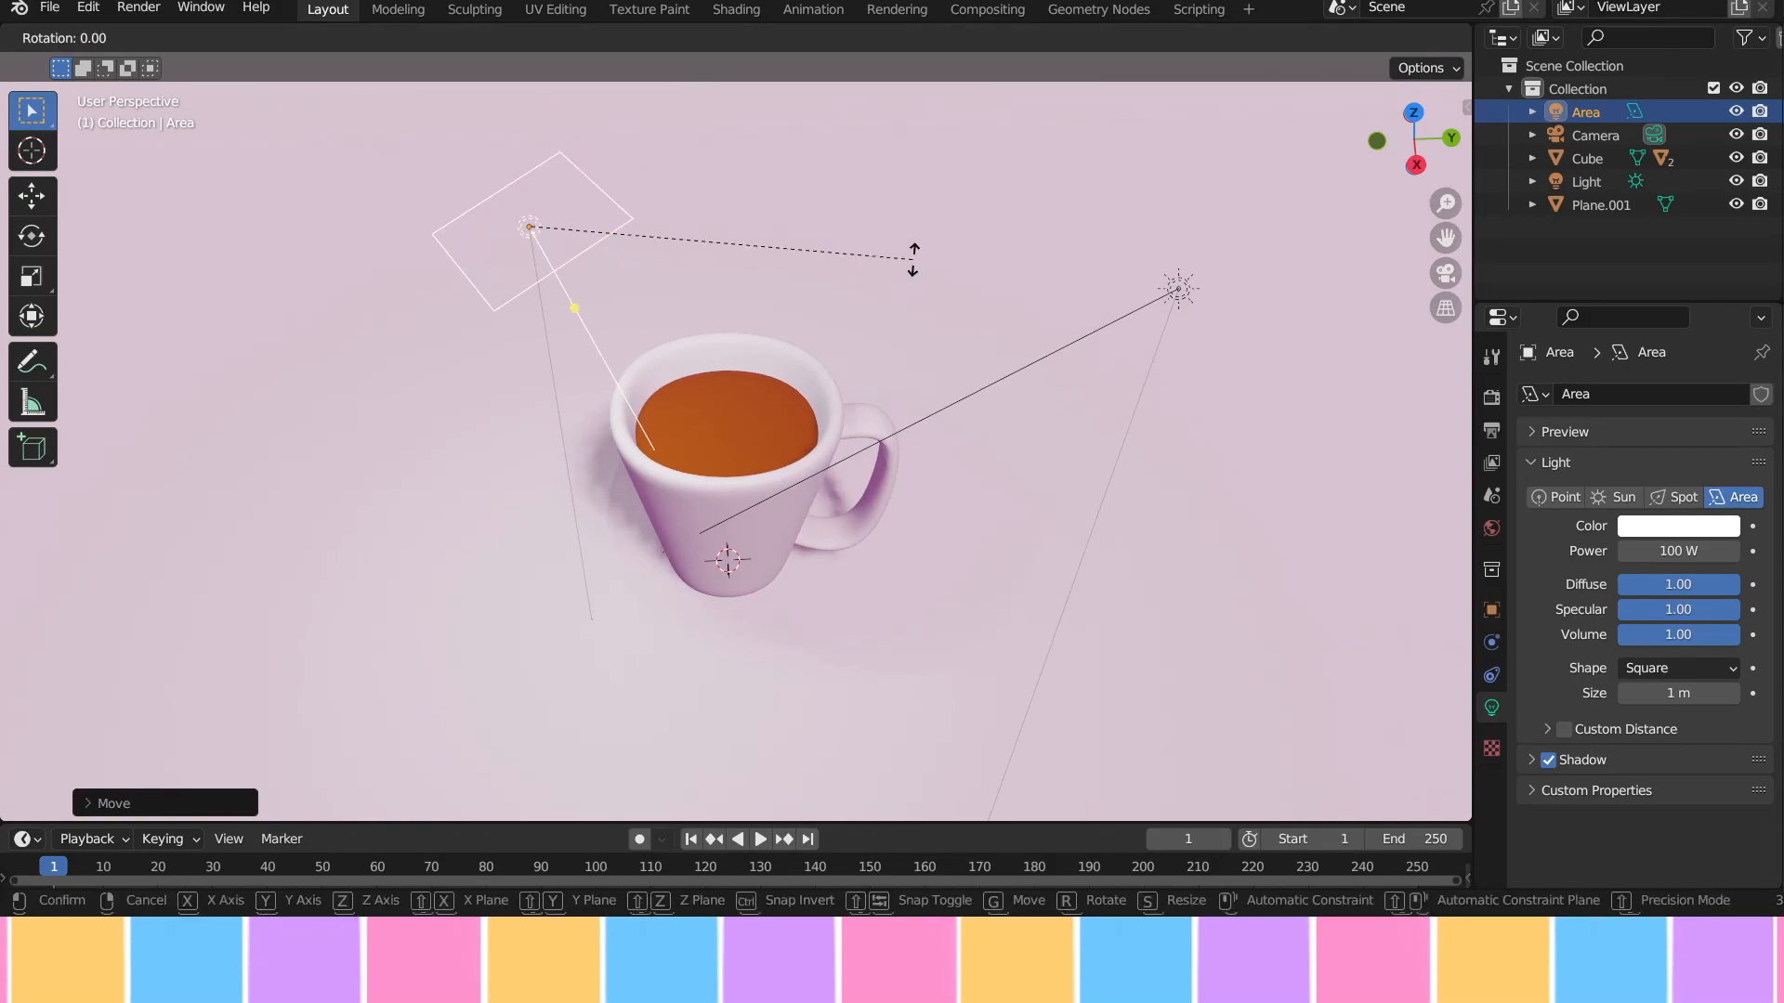
key(y)
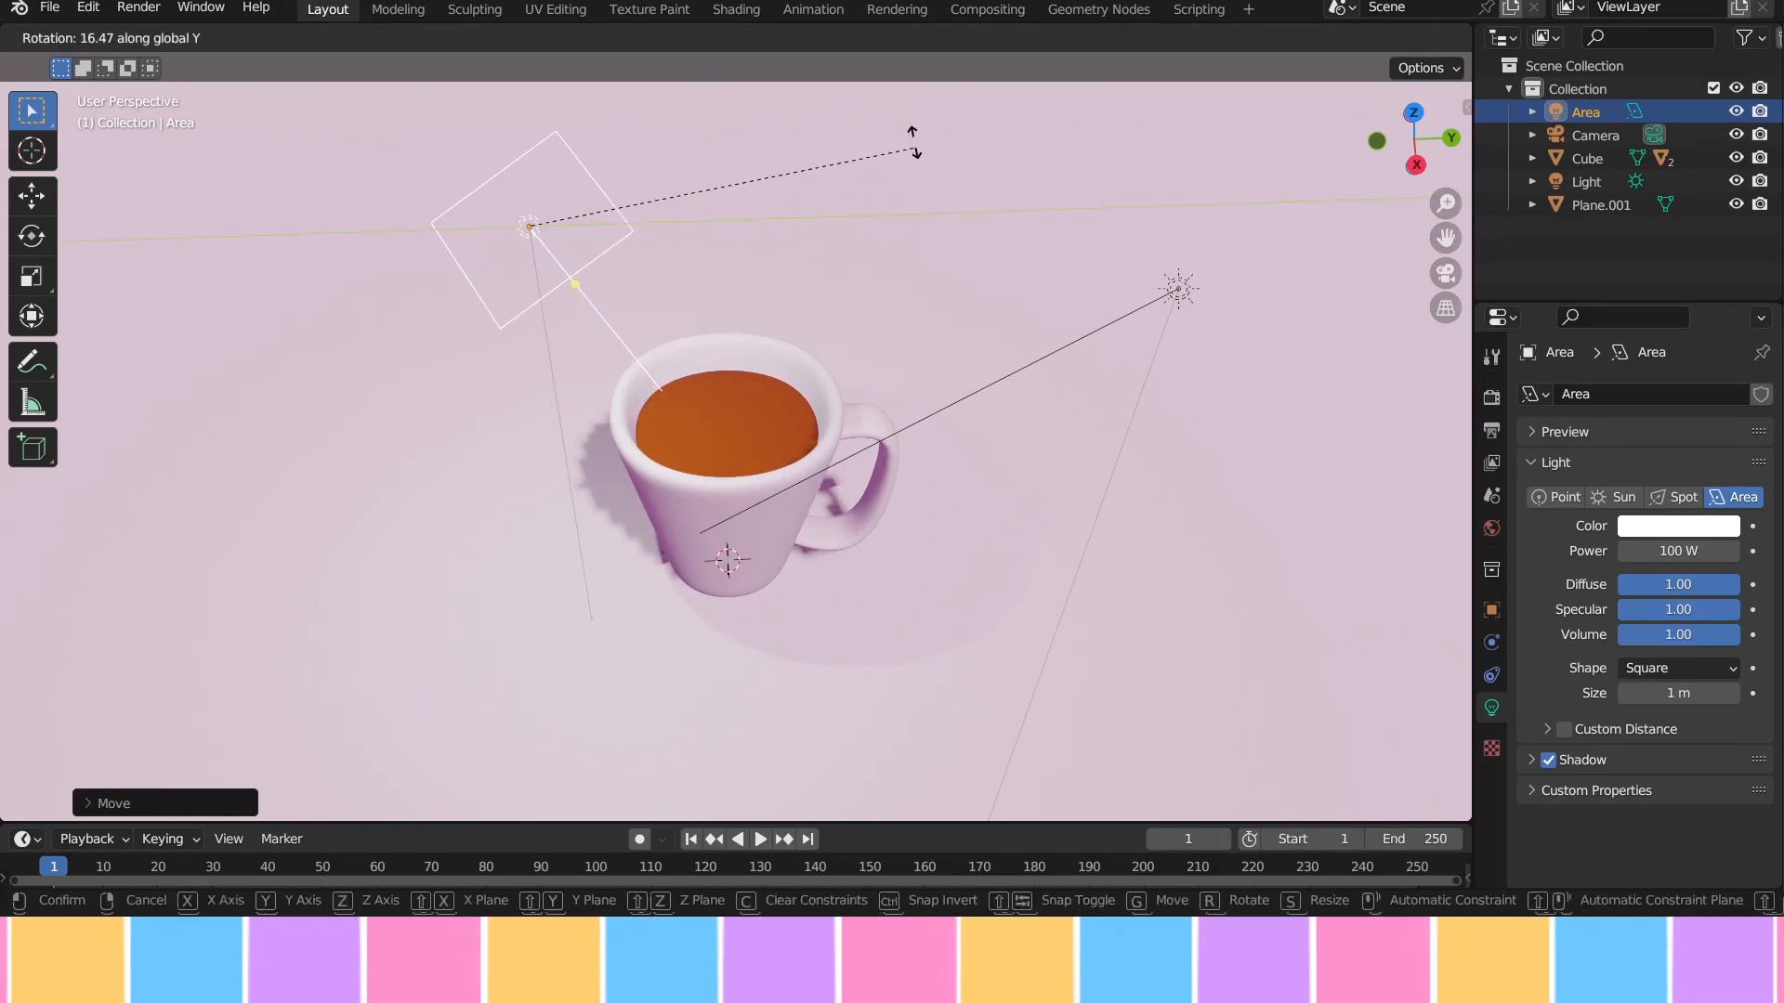
click(928, 179)
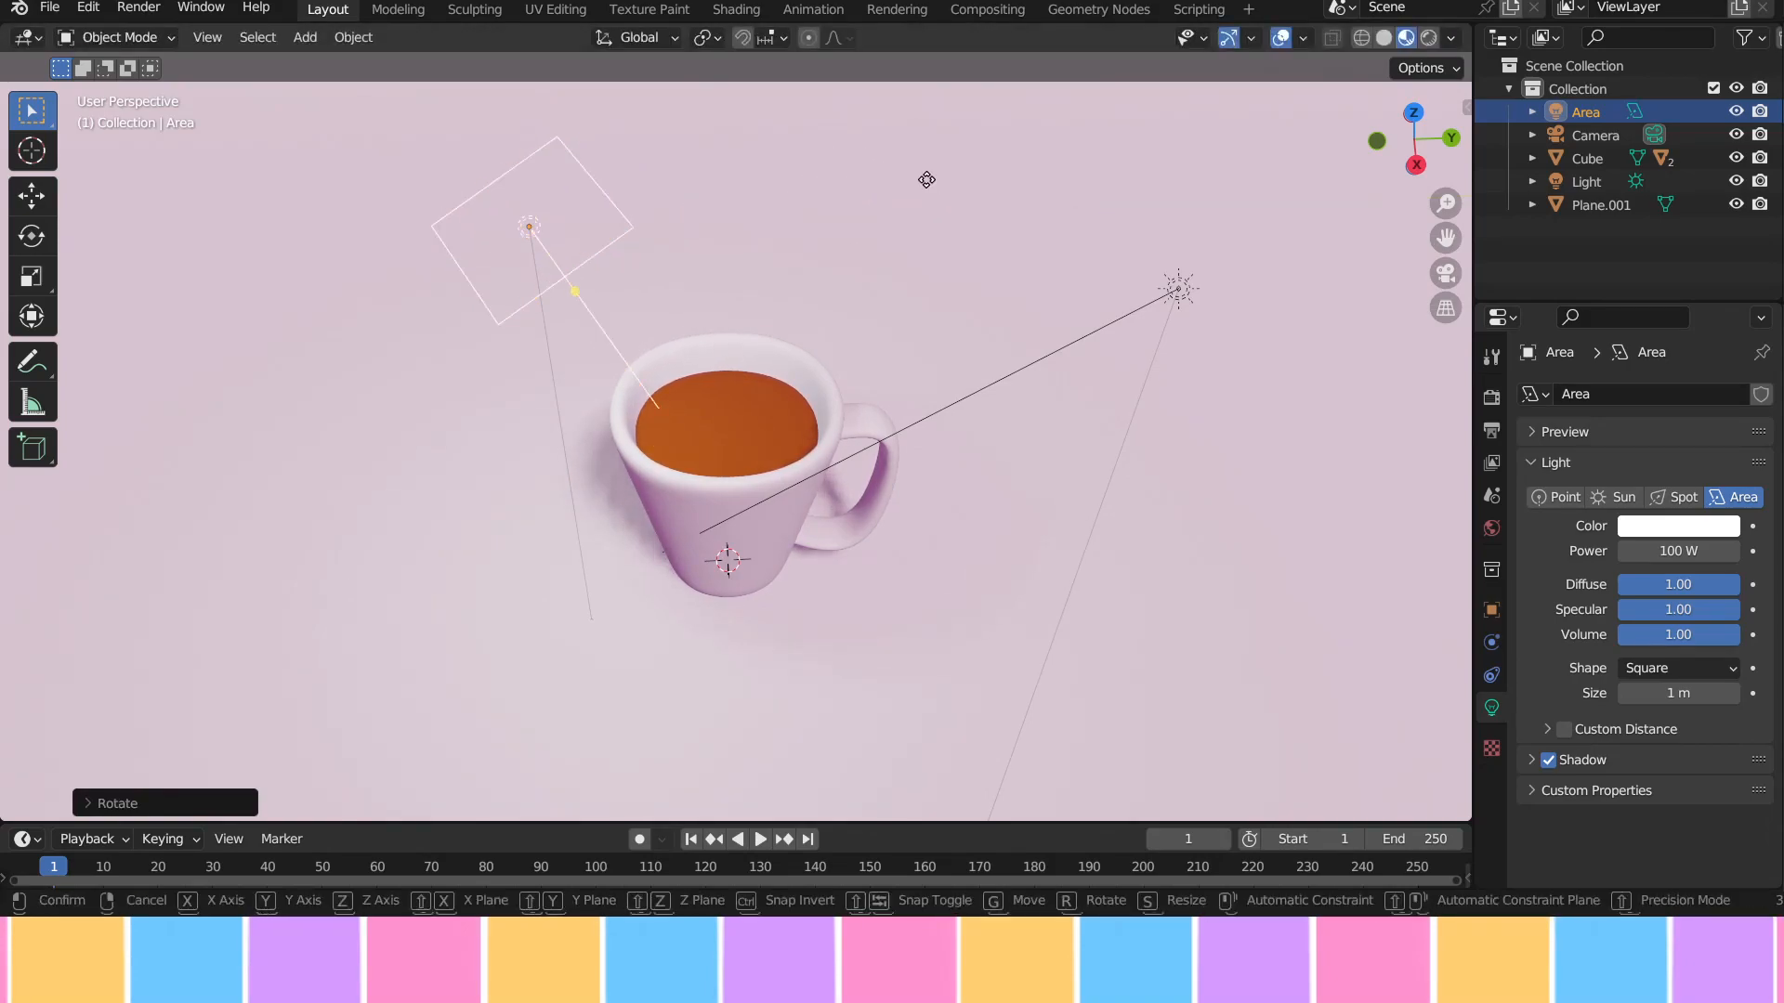
Step: Shift the area light along positive Y, toward the handle side, so it sits closer to the mug
key(g)
key(y)
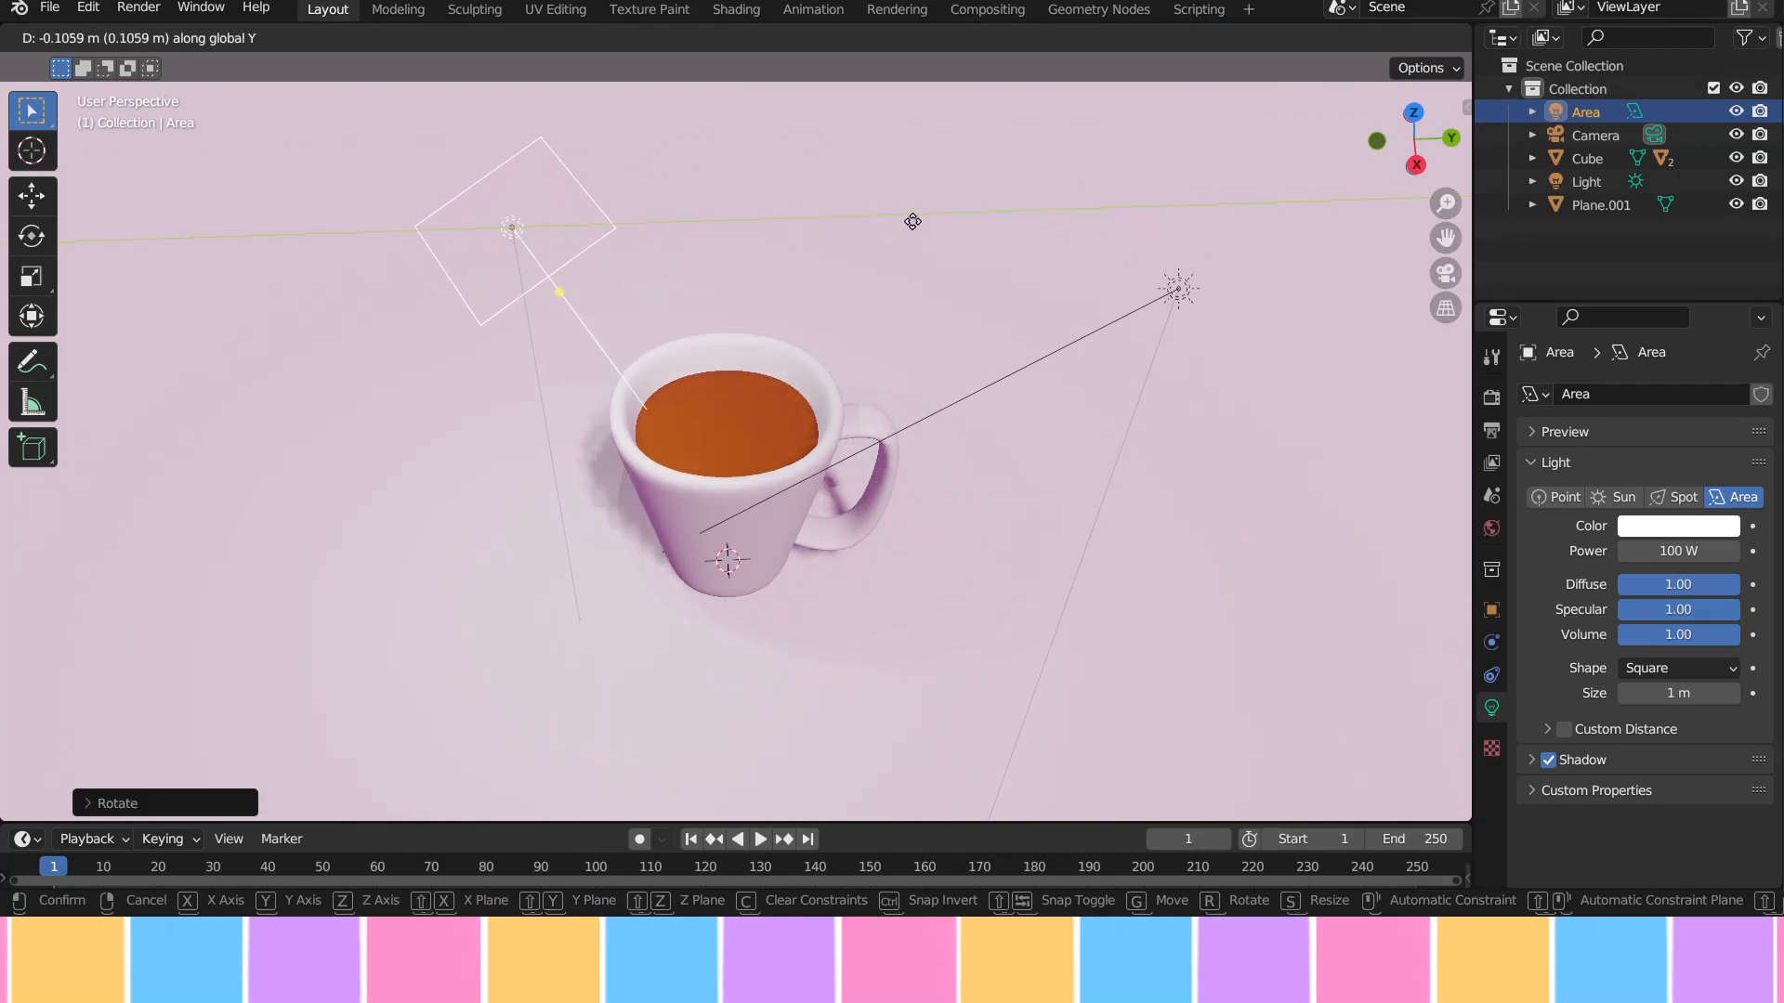
click(1004, 231)
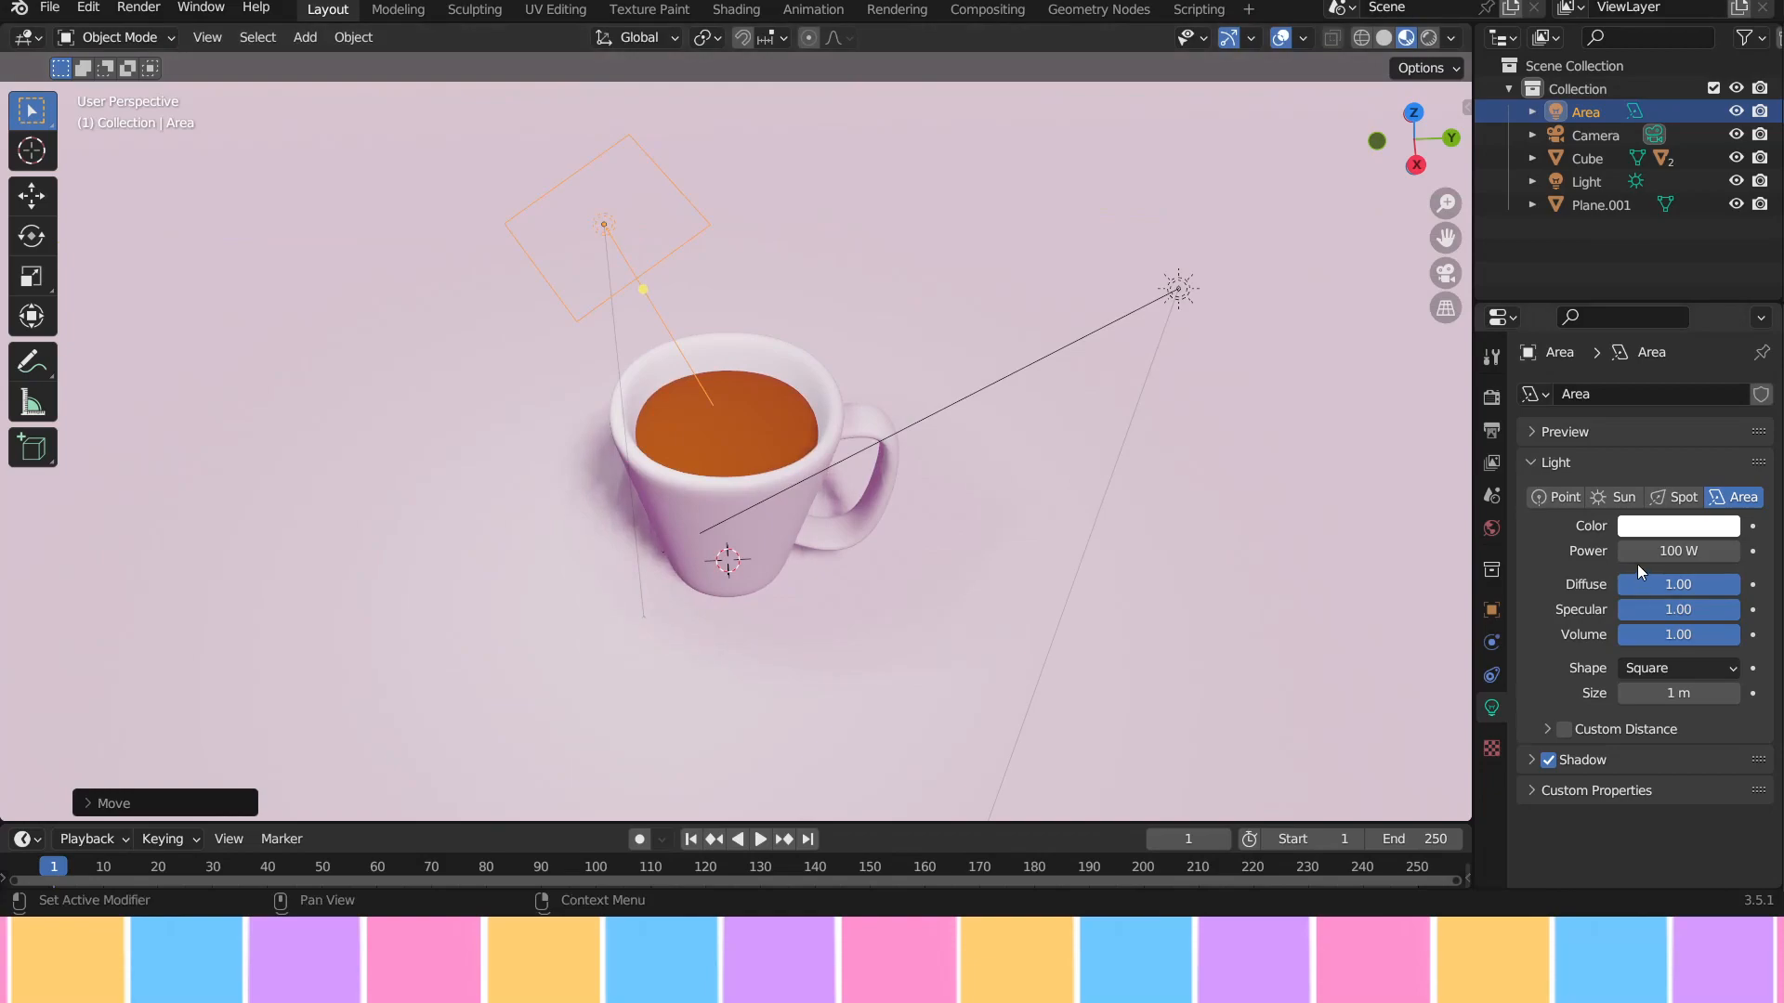
Step: Move the area light about 3.7 m along negative X and rotate it about Y to get a reflection on the drink
middle_drag(1061, 513, 942, 497)
key(g)
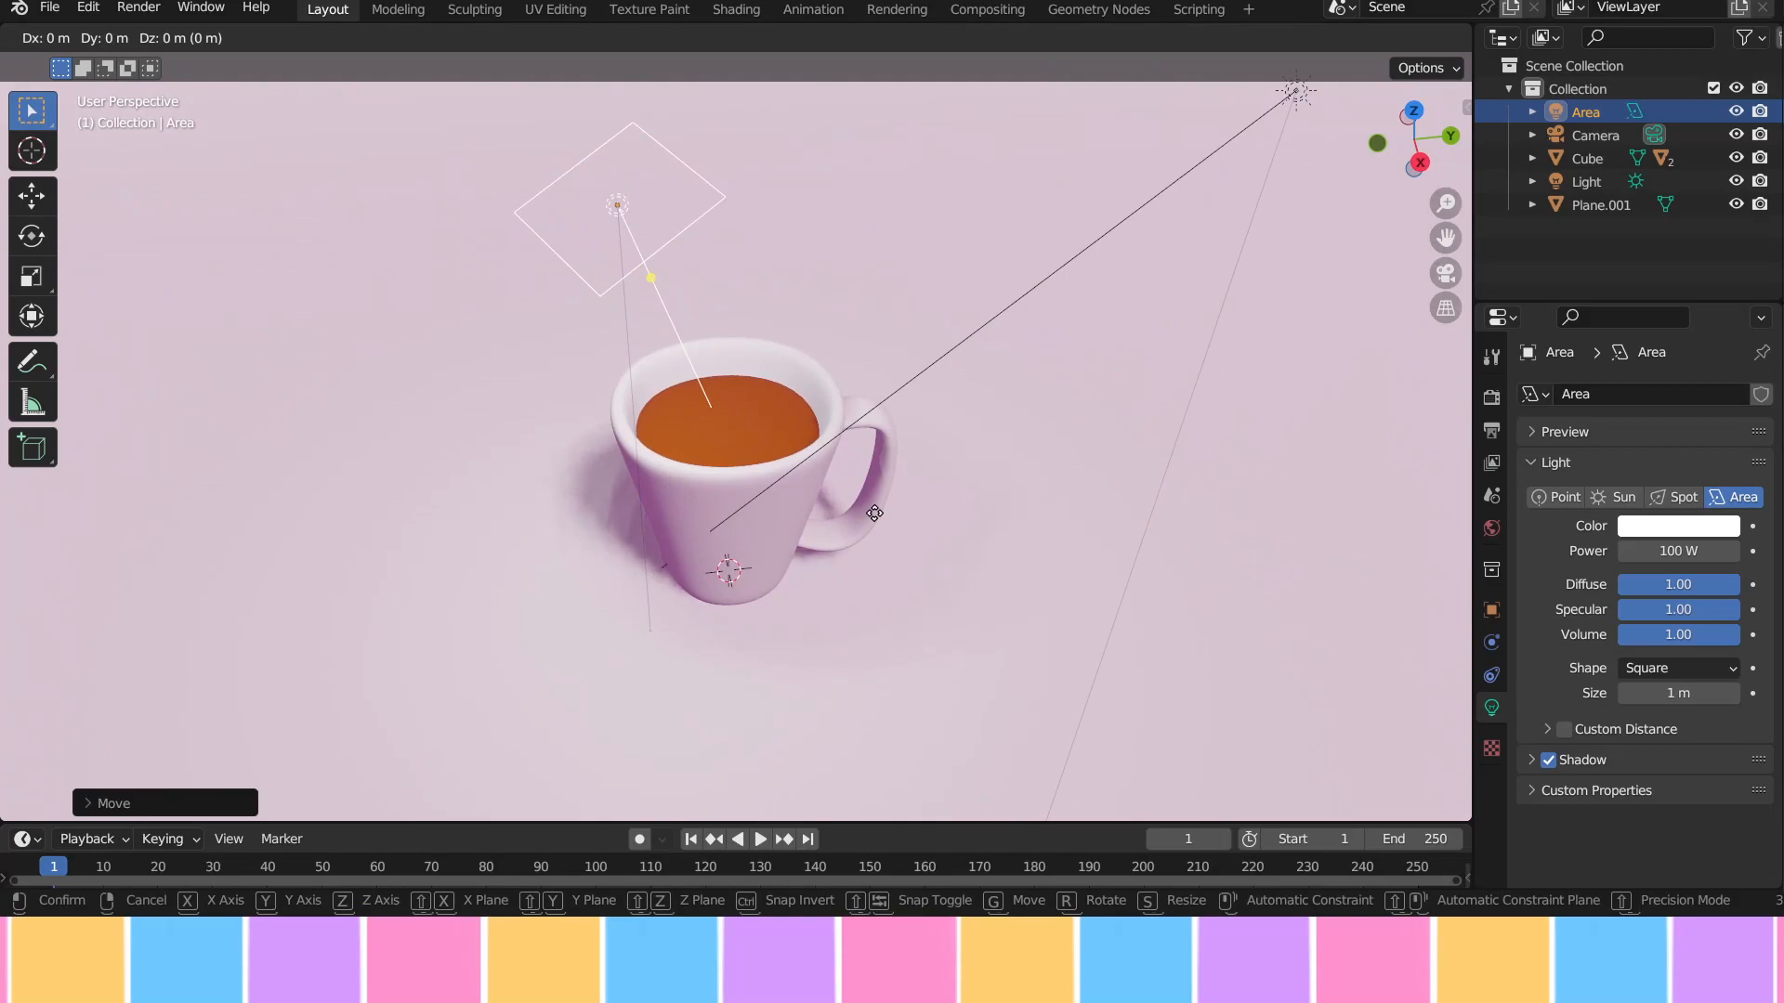
key(x)
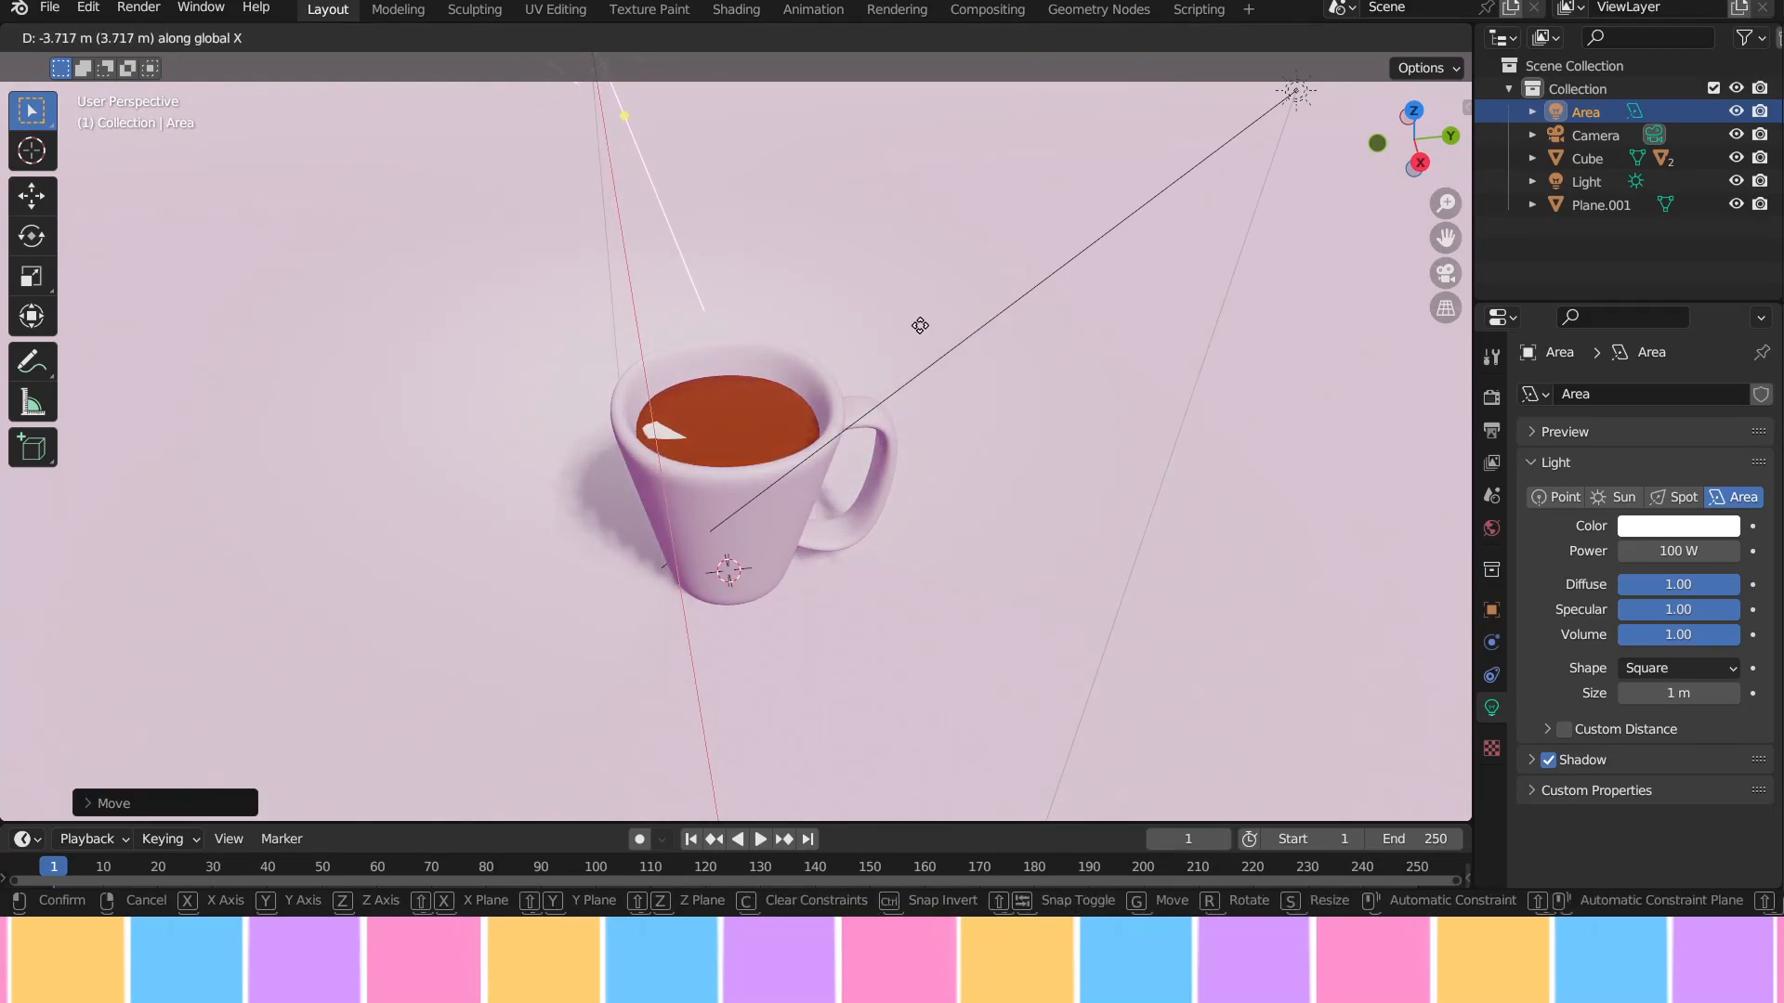
click(926, 327)
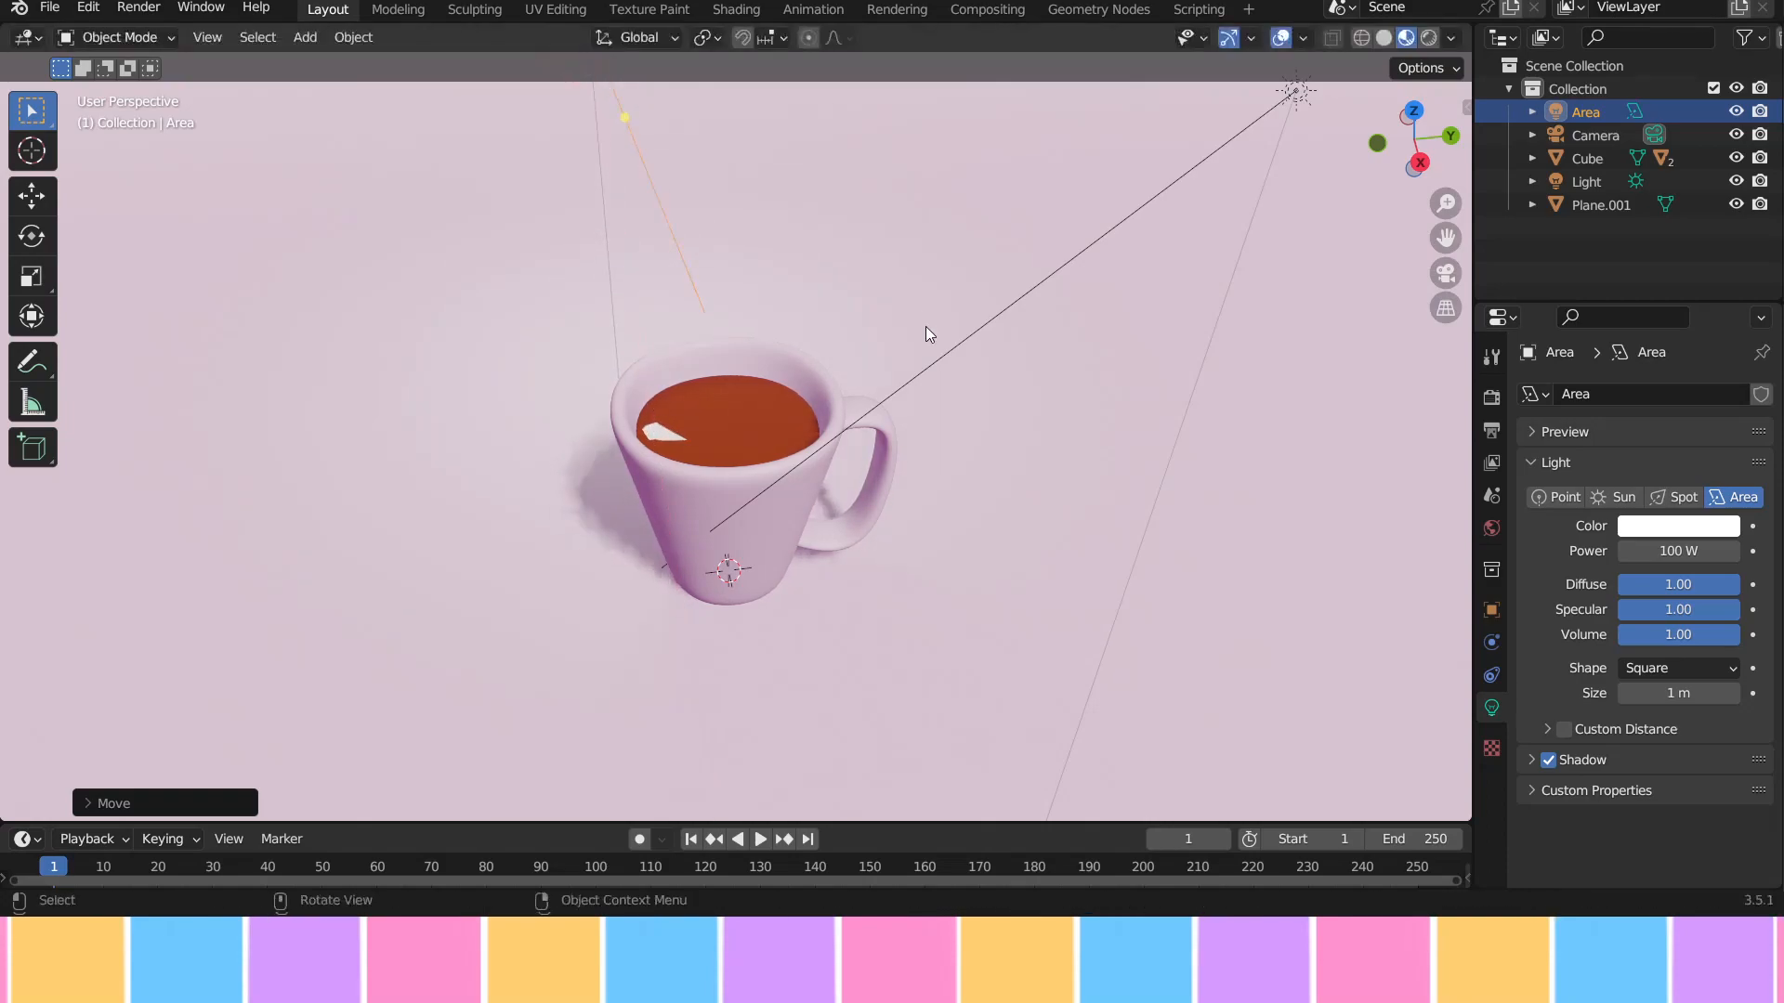
key(r)
key(y)
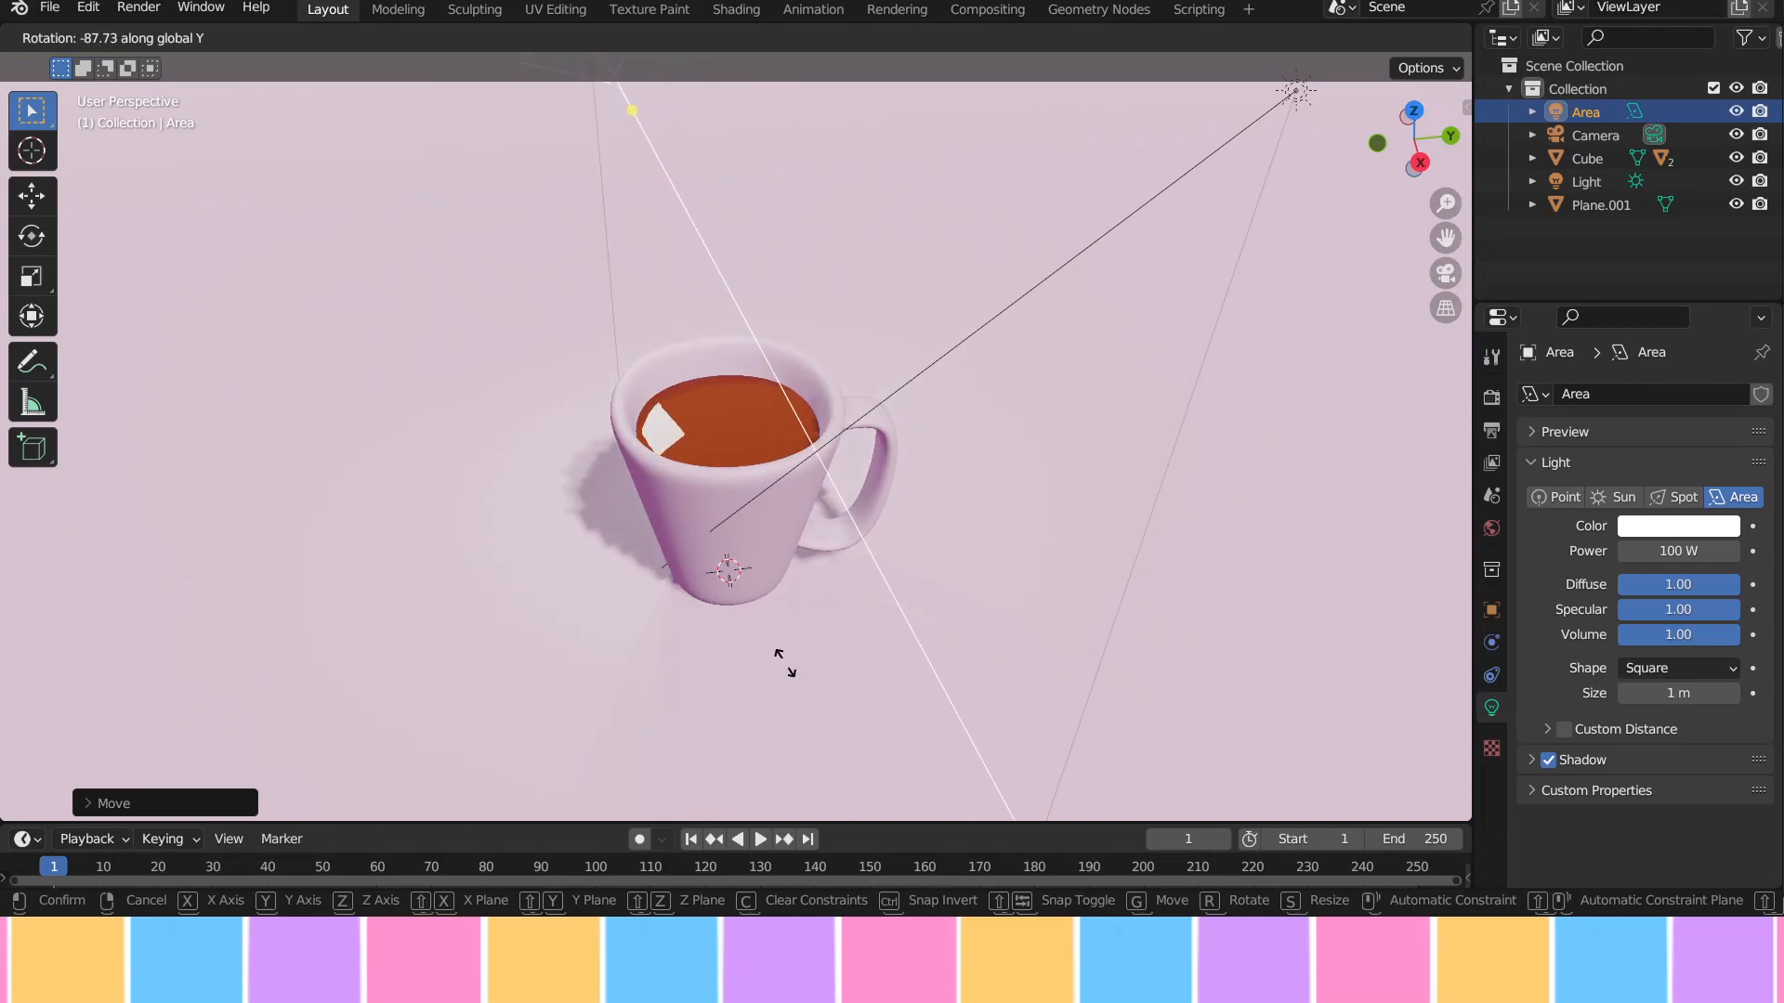
click(730, 748)
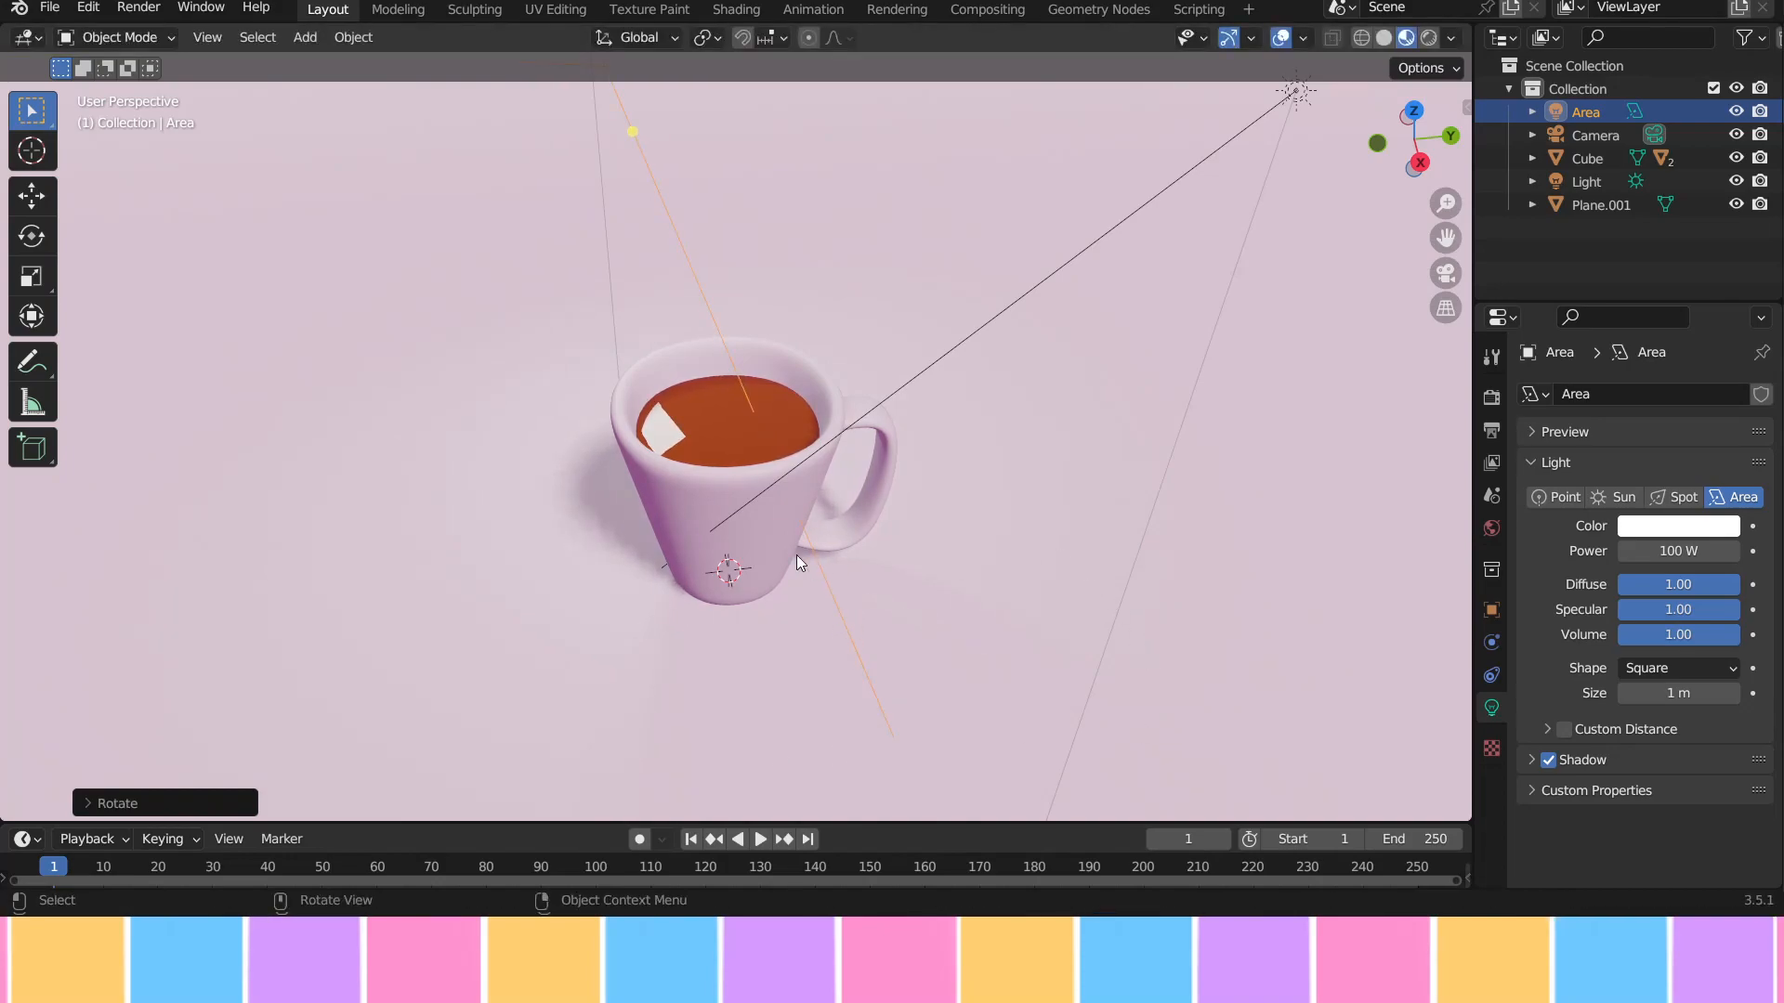
Step: Lower the area light along Z and tilt it about the Y axis to aim it at the mug again
scroll(994, 493, down, 2)
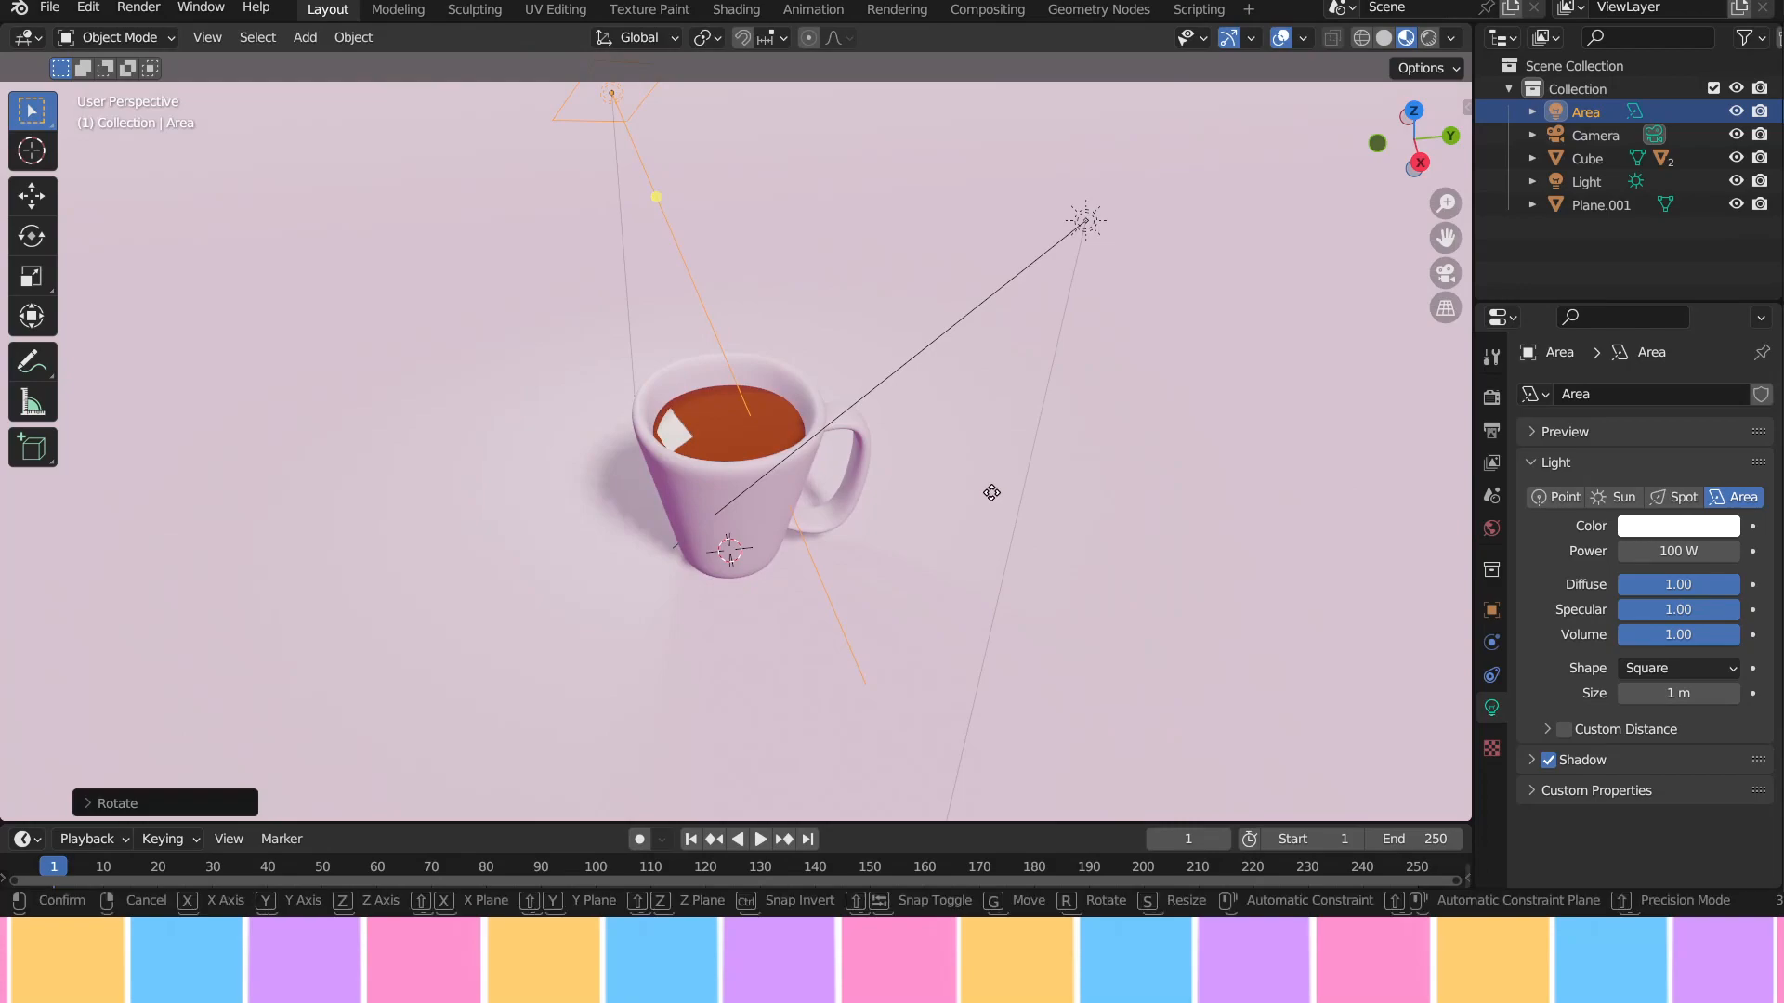
key(g)
key(z)
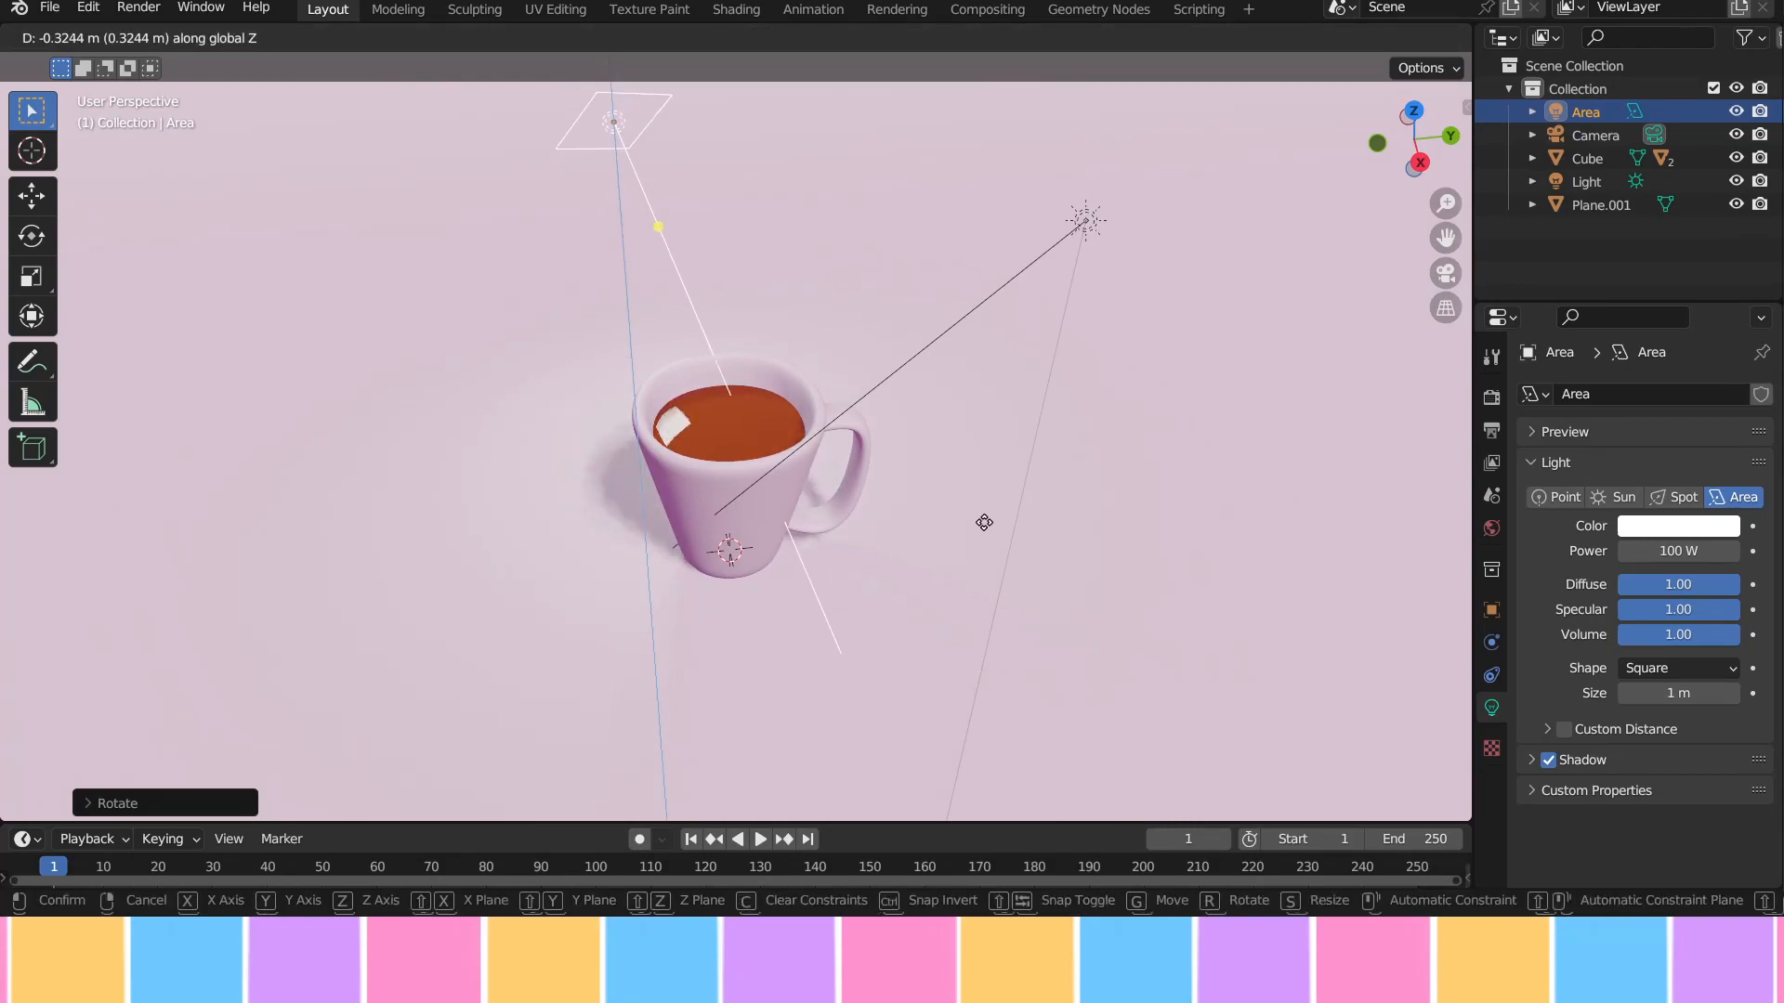
click(985, 560)
key(r)
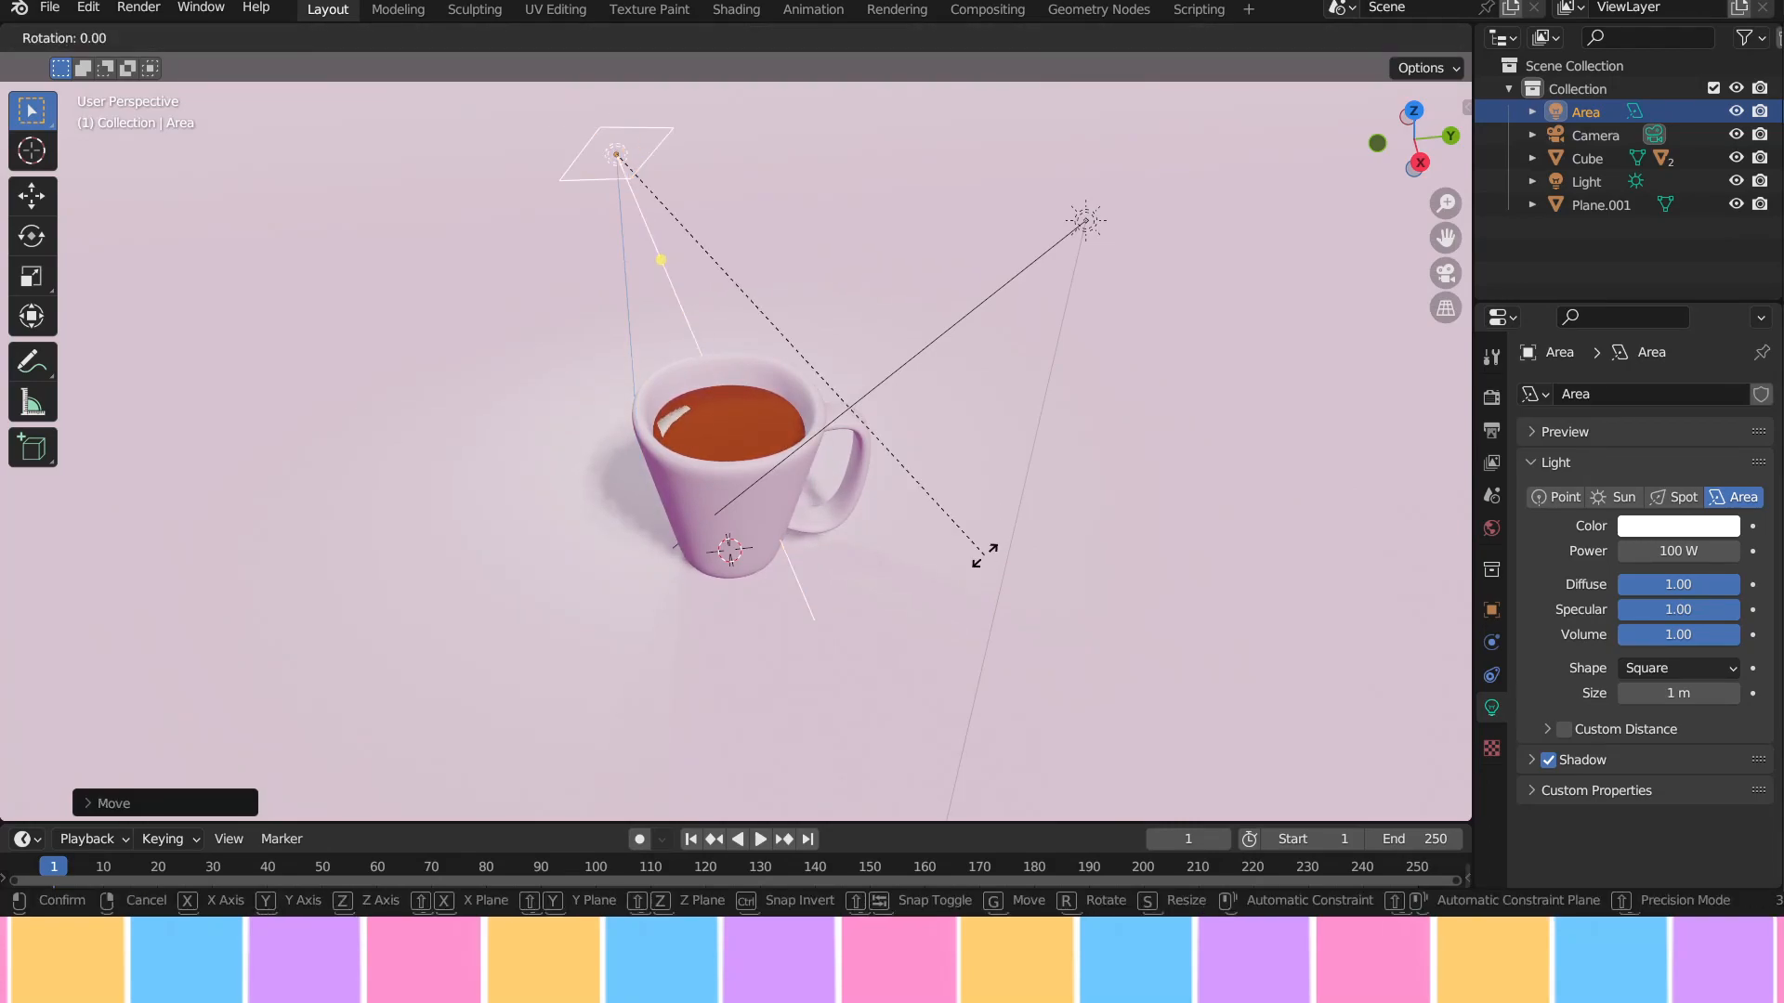
key(y)
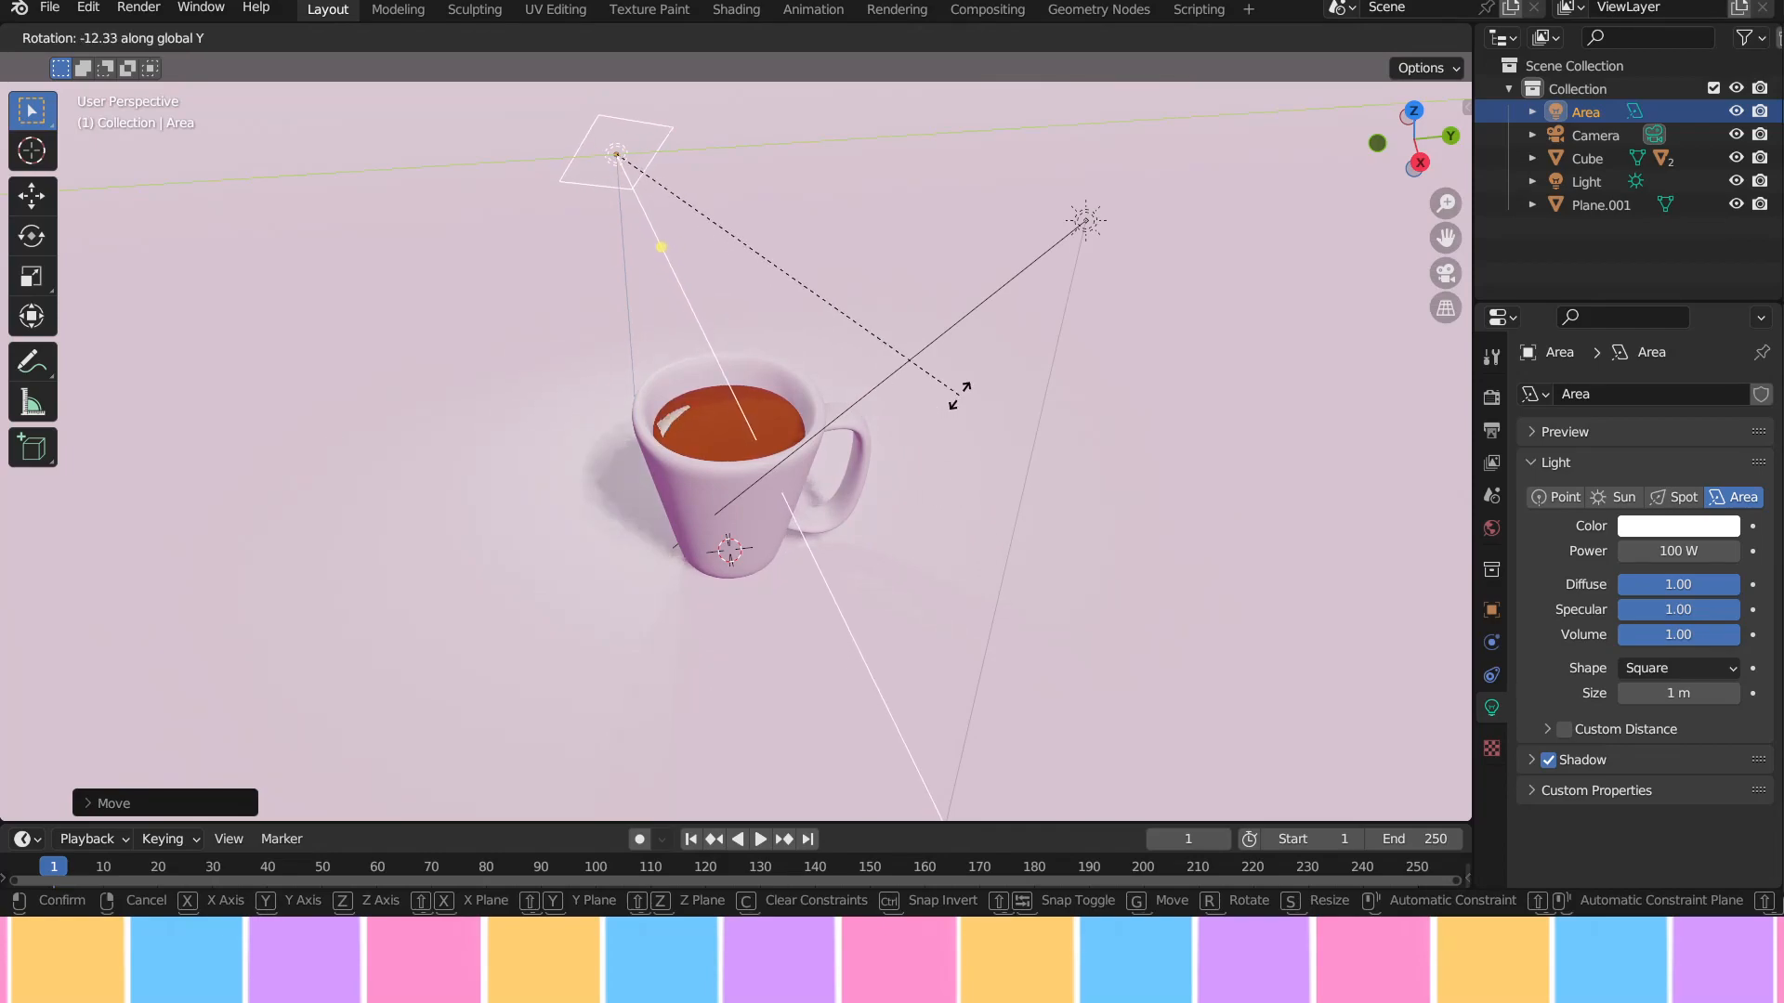
click(954, 414)
Step: Move the area light about 1.2 m along positive X and re-aim it about the Y axis
key(g)
key(x)
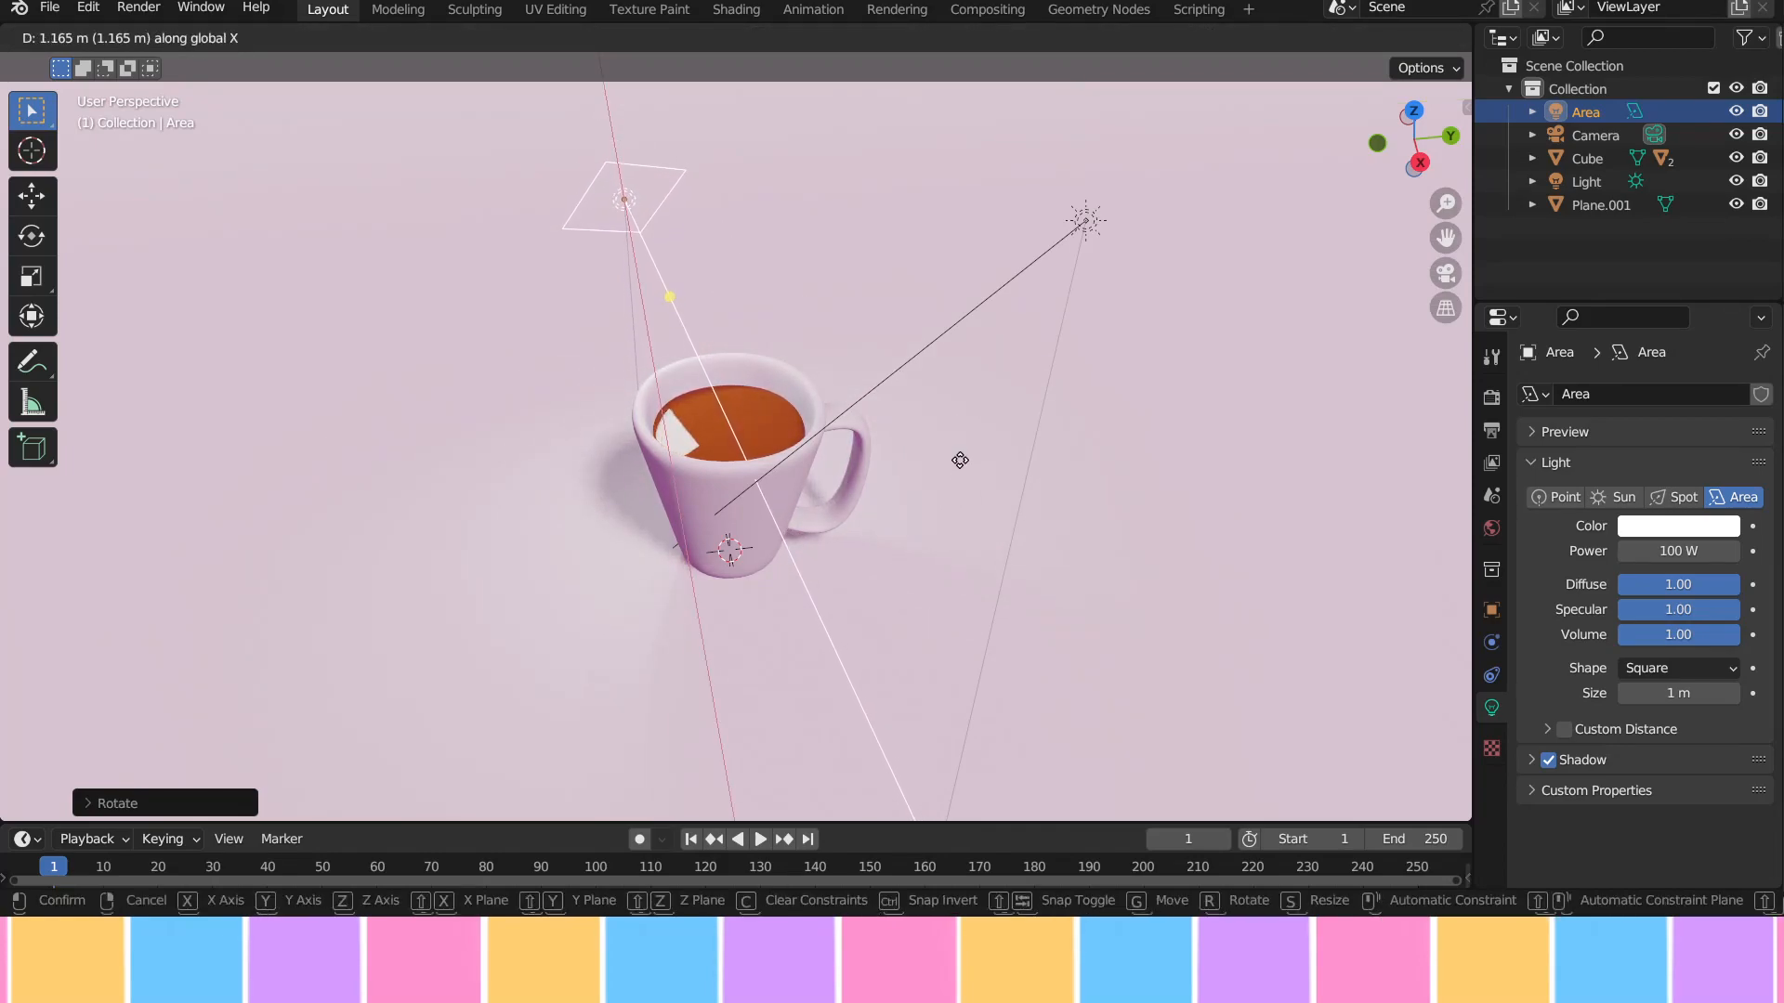
click(939, 502)
middle_drag(920, 542, 914, 582)
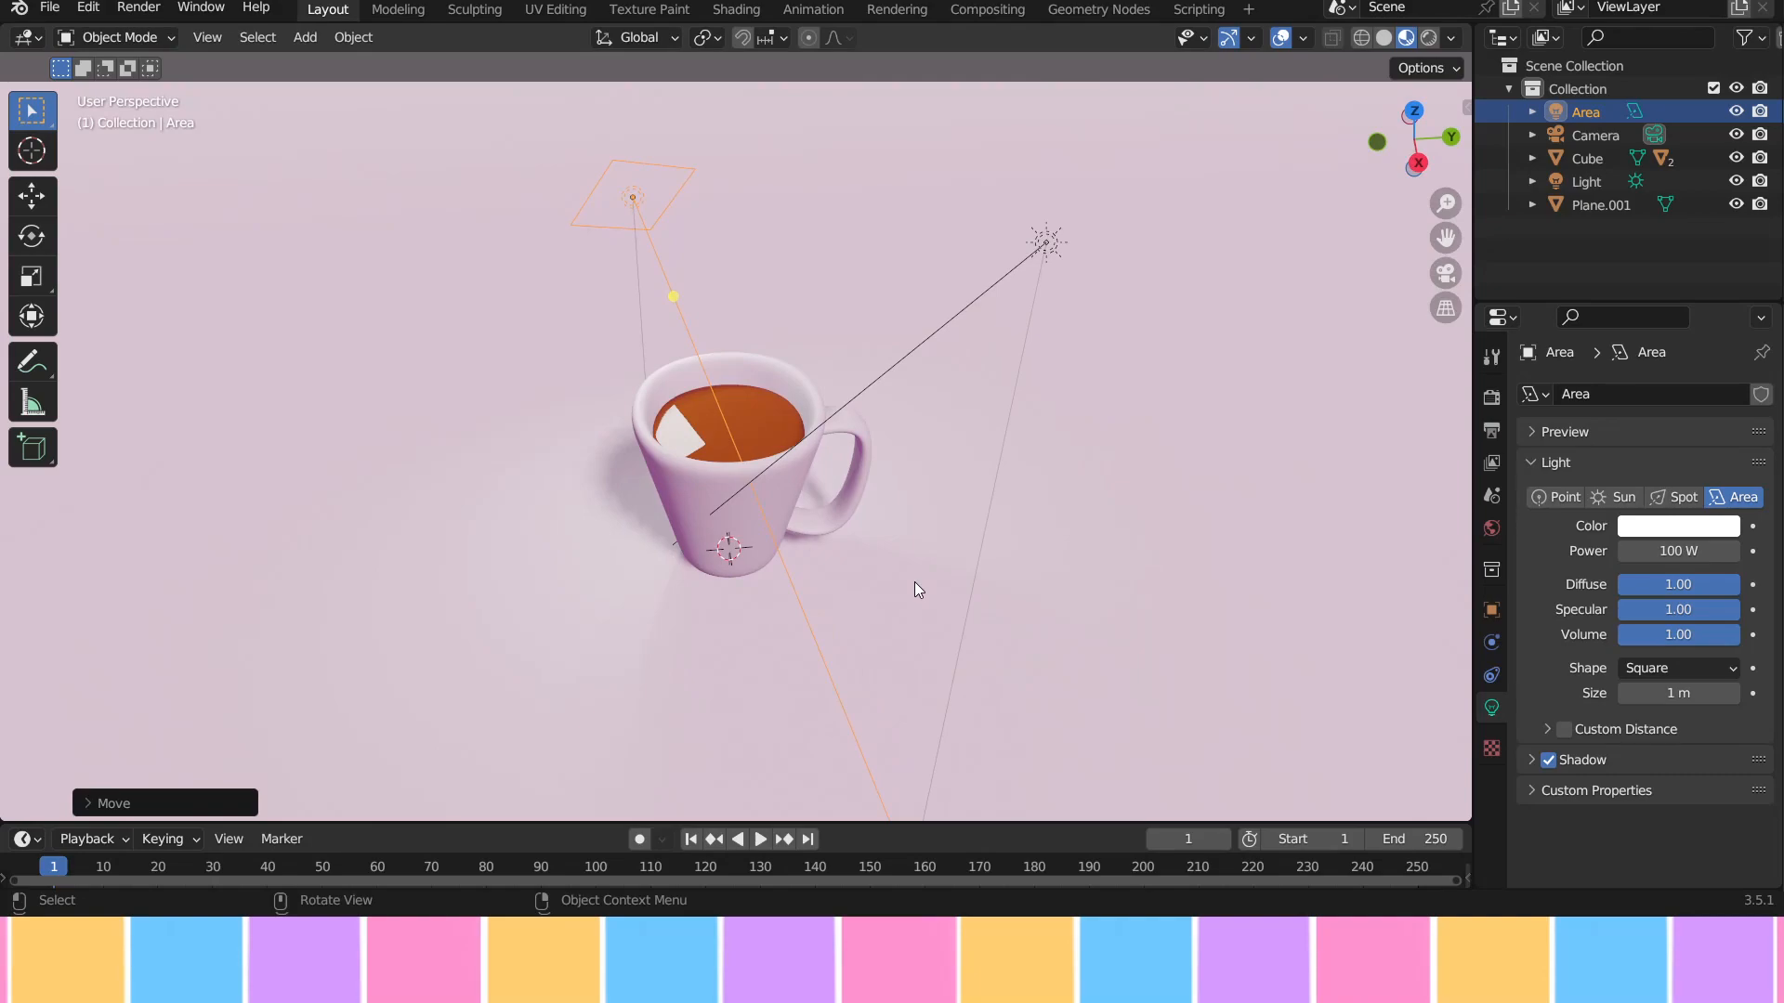
key(r)
key(y)
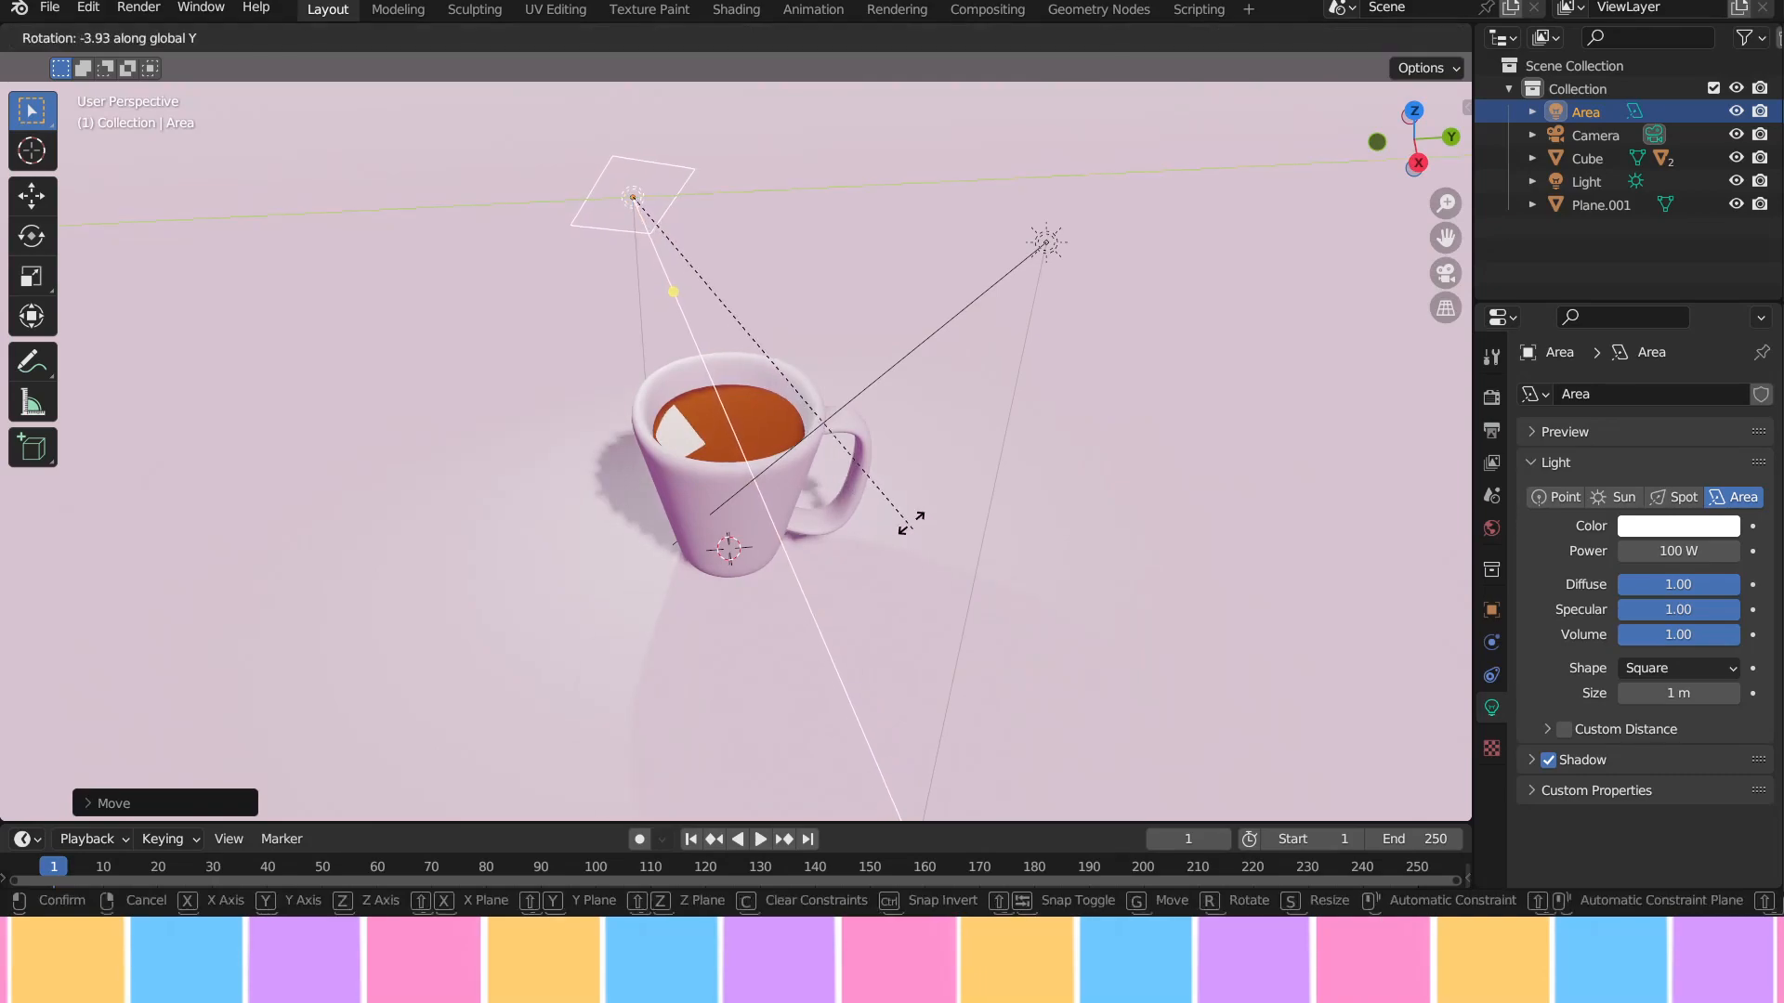
click(866, 738)
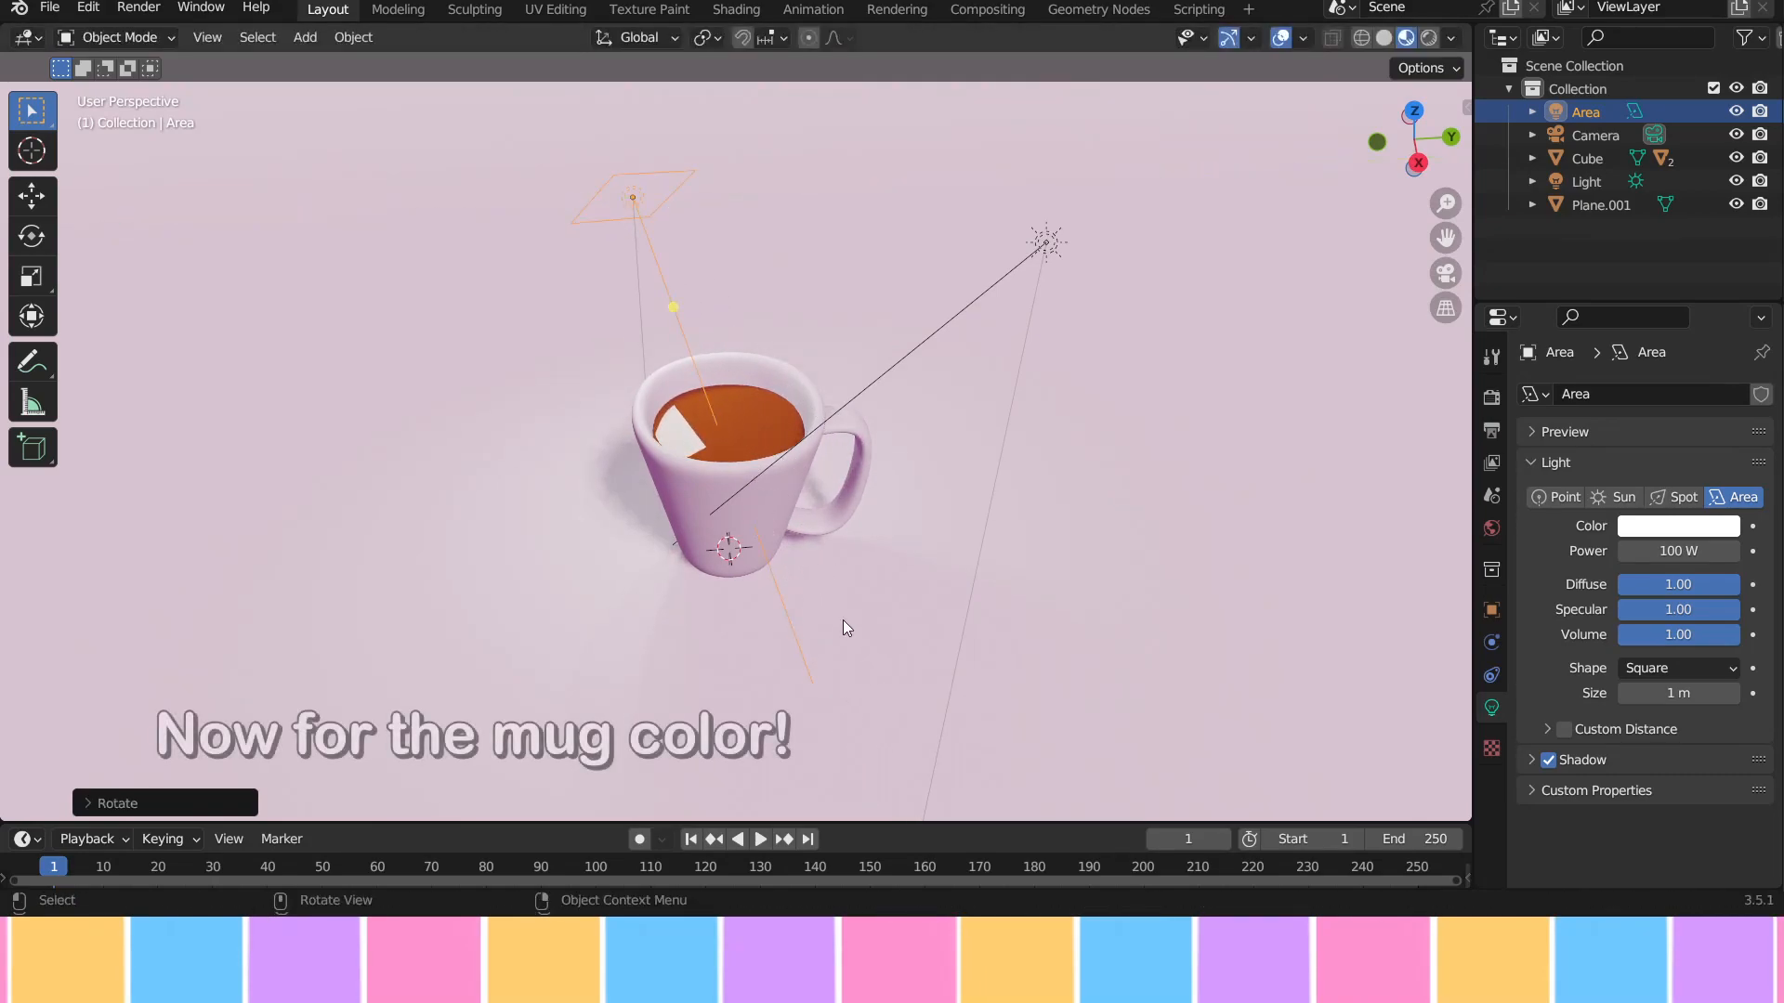
Step: Set the base color of the mug body's material to lime green
click(804, 458)
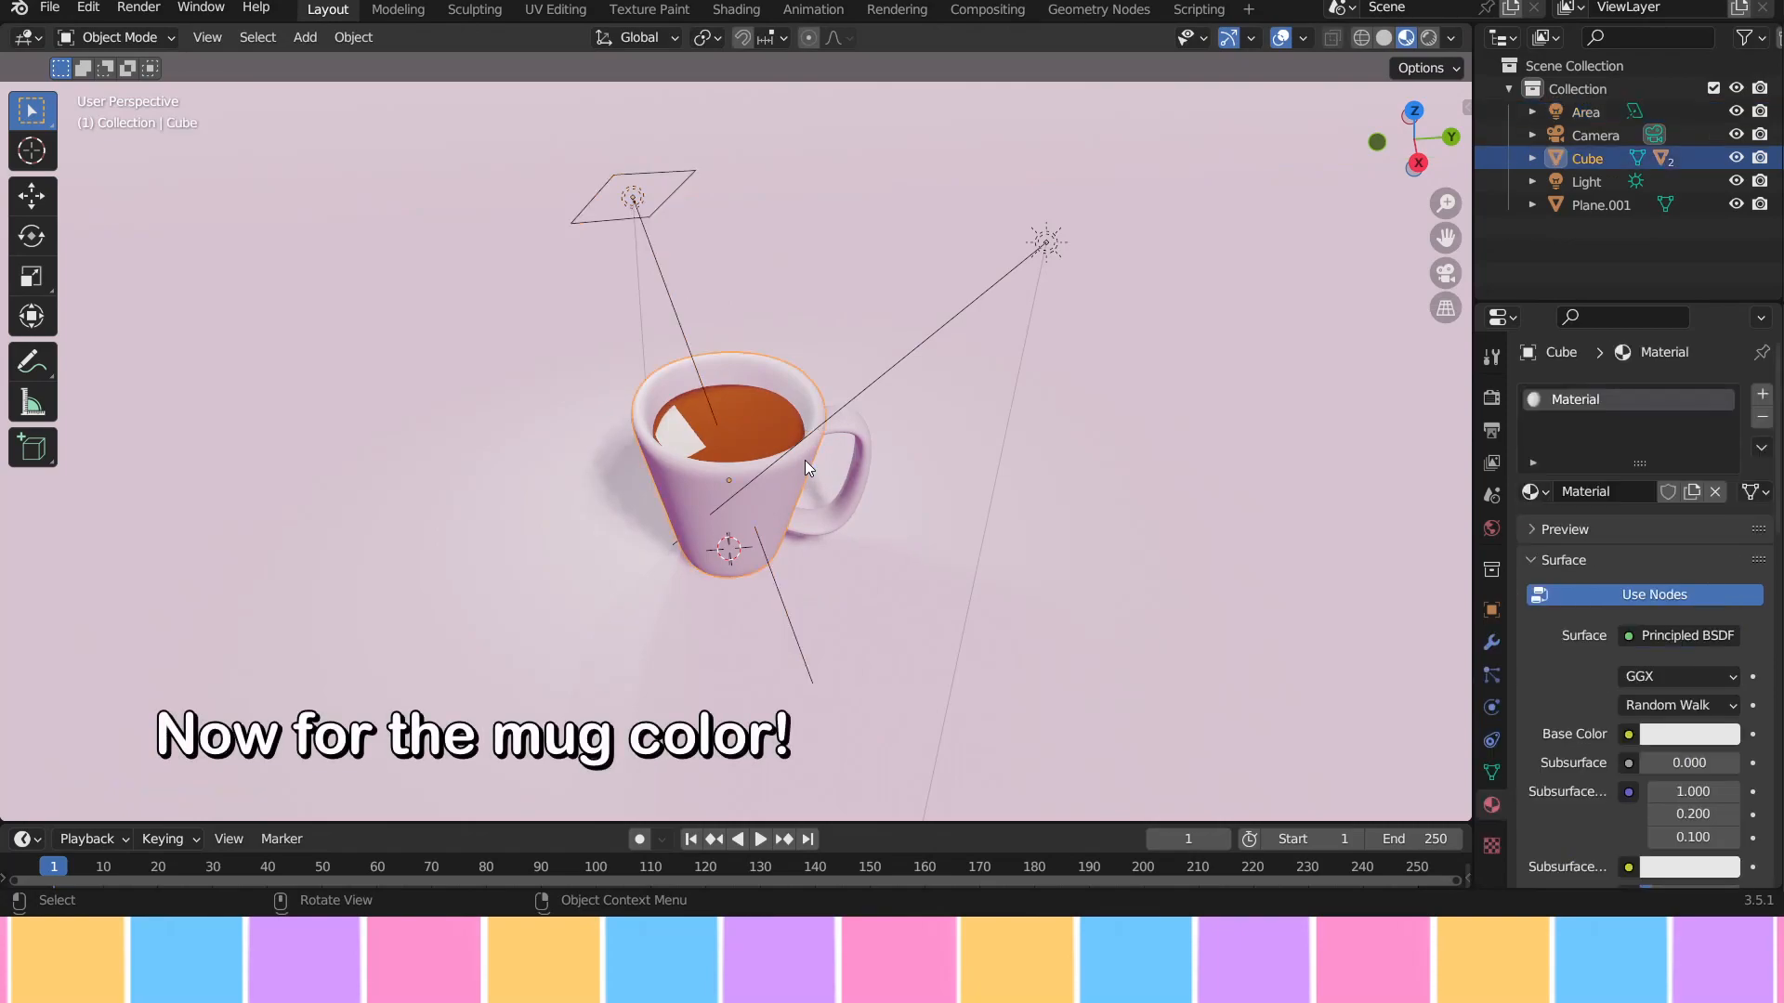
click(1693, 733)
mouse_move(1618, 492)
mouse_down()
mouse_move(1655, 498)
mouse_move(1663, 522)
mouse_move(1681, 463)
mouse_move(1596, 421)
mouse_move(1545, 443)
mouse_move(1534, 500)
mouse_up()
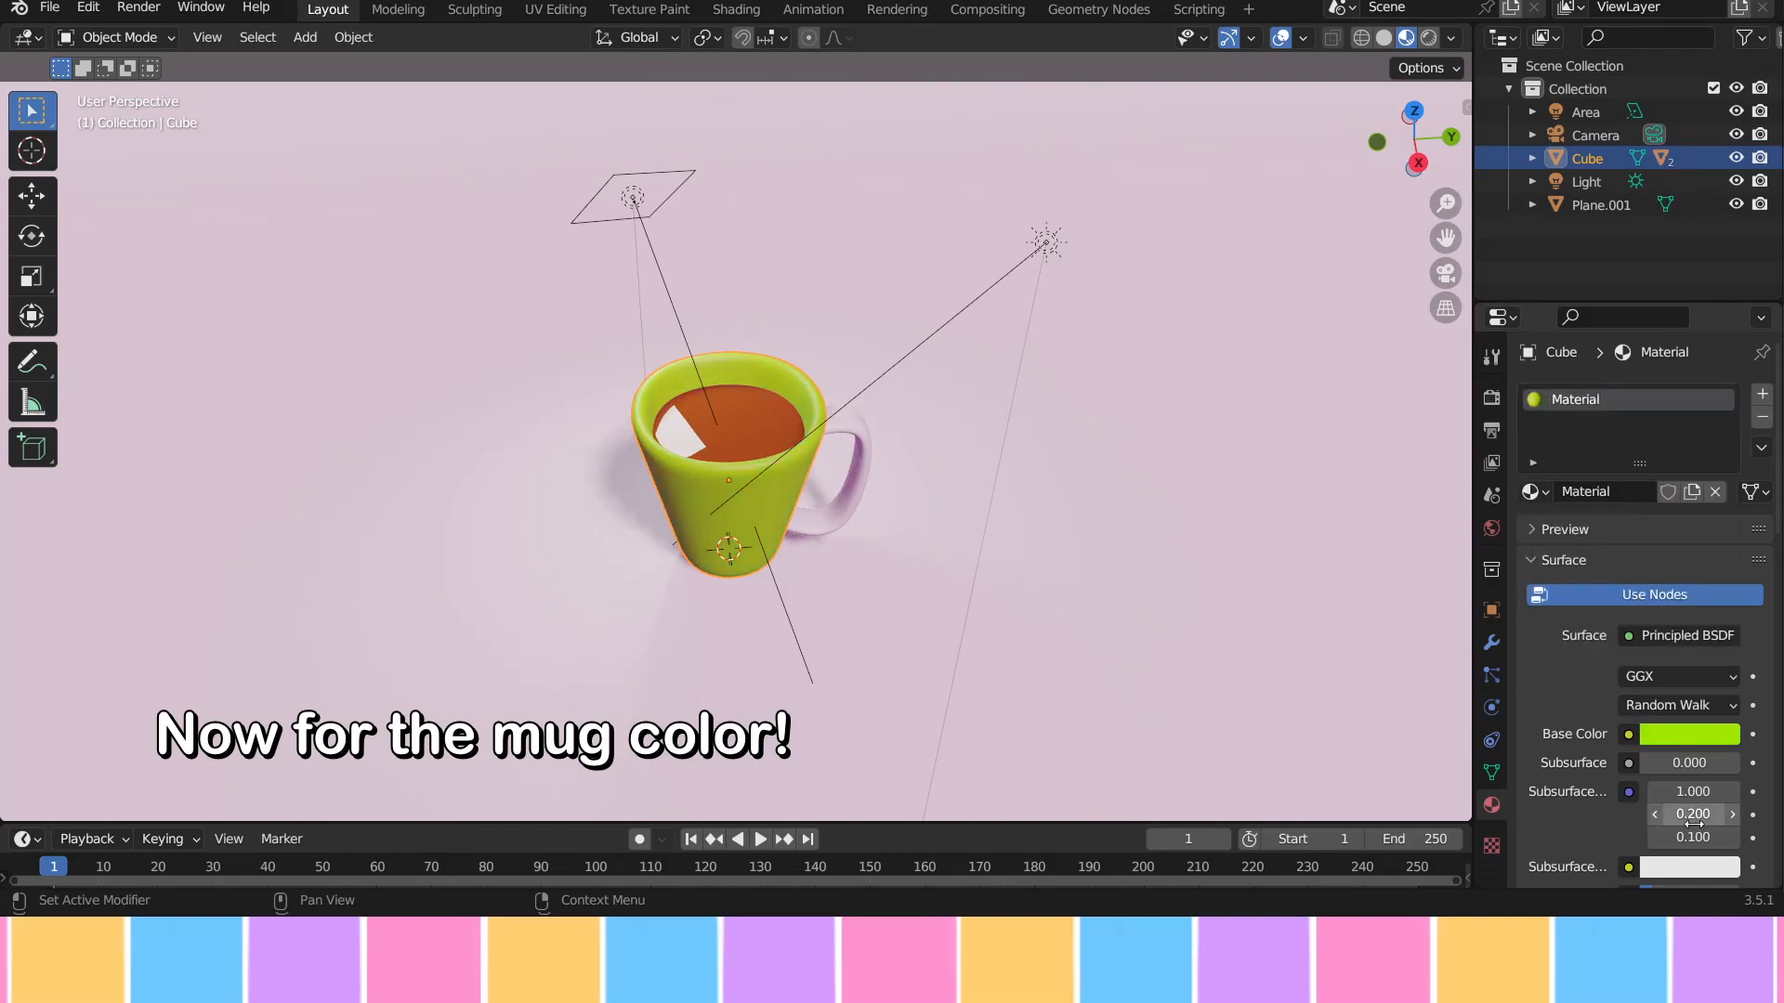
Step: Assign the mug body's existing material to the handle
click(867, 437)
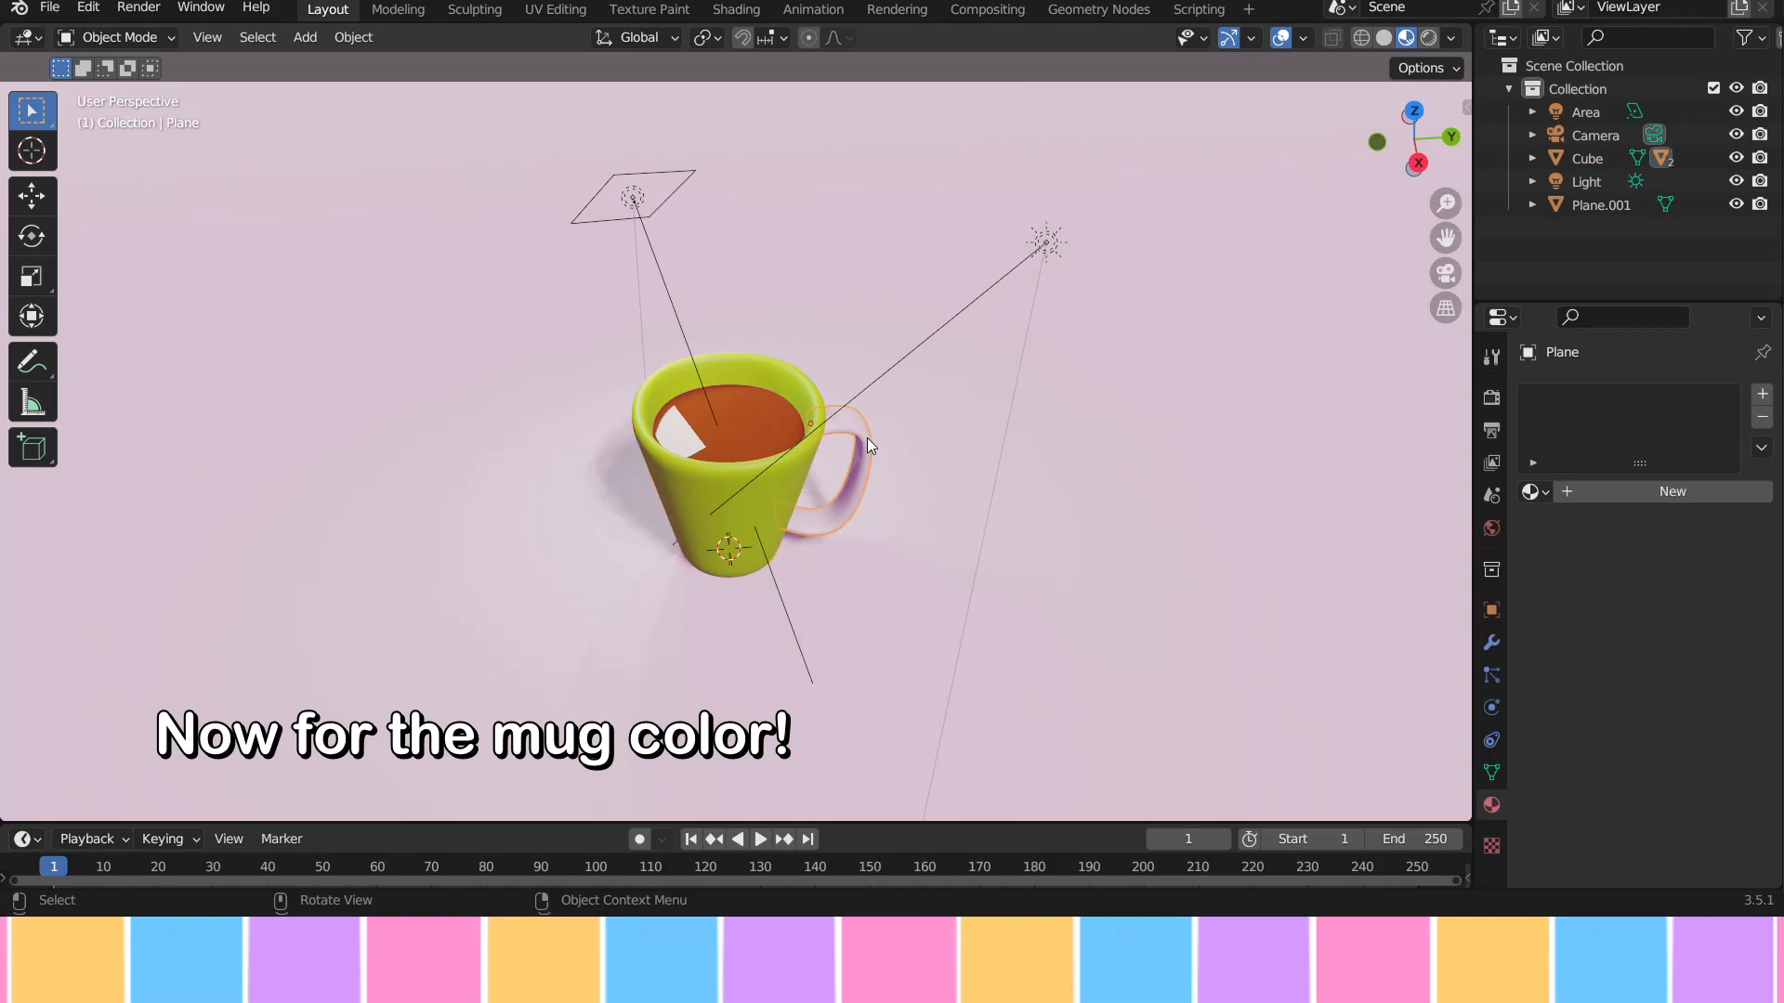
click(1534, 492)
click(1389, 523)
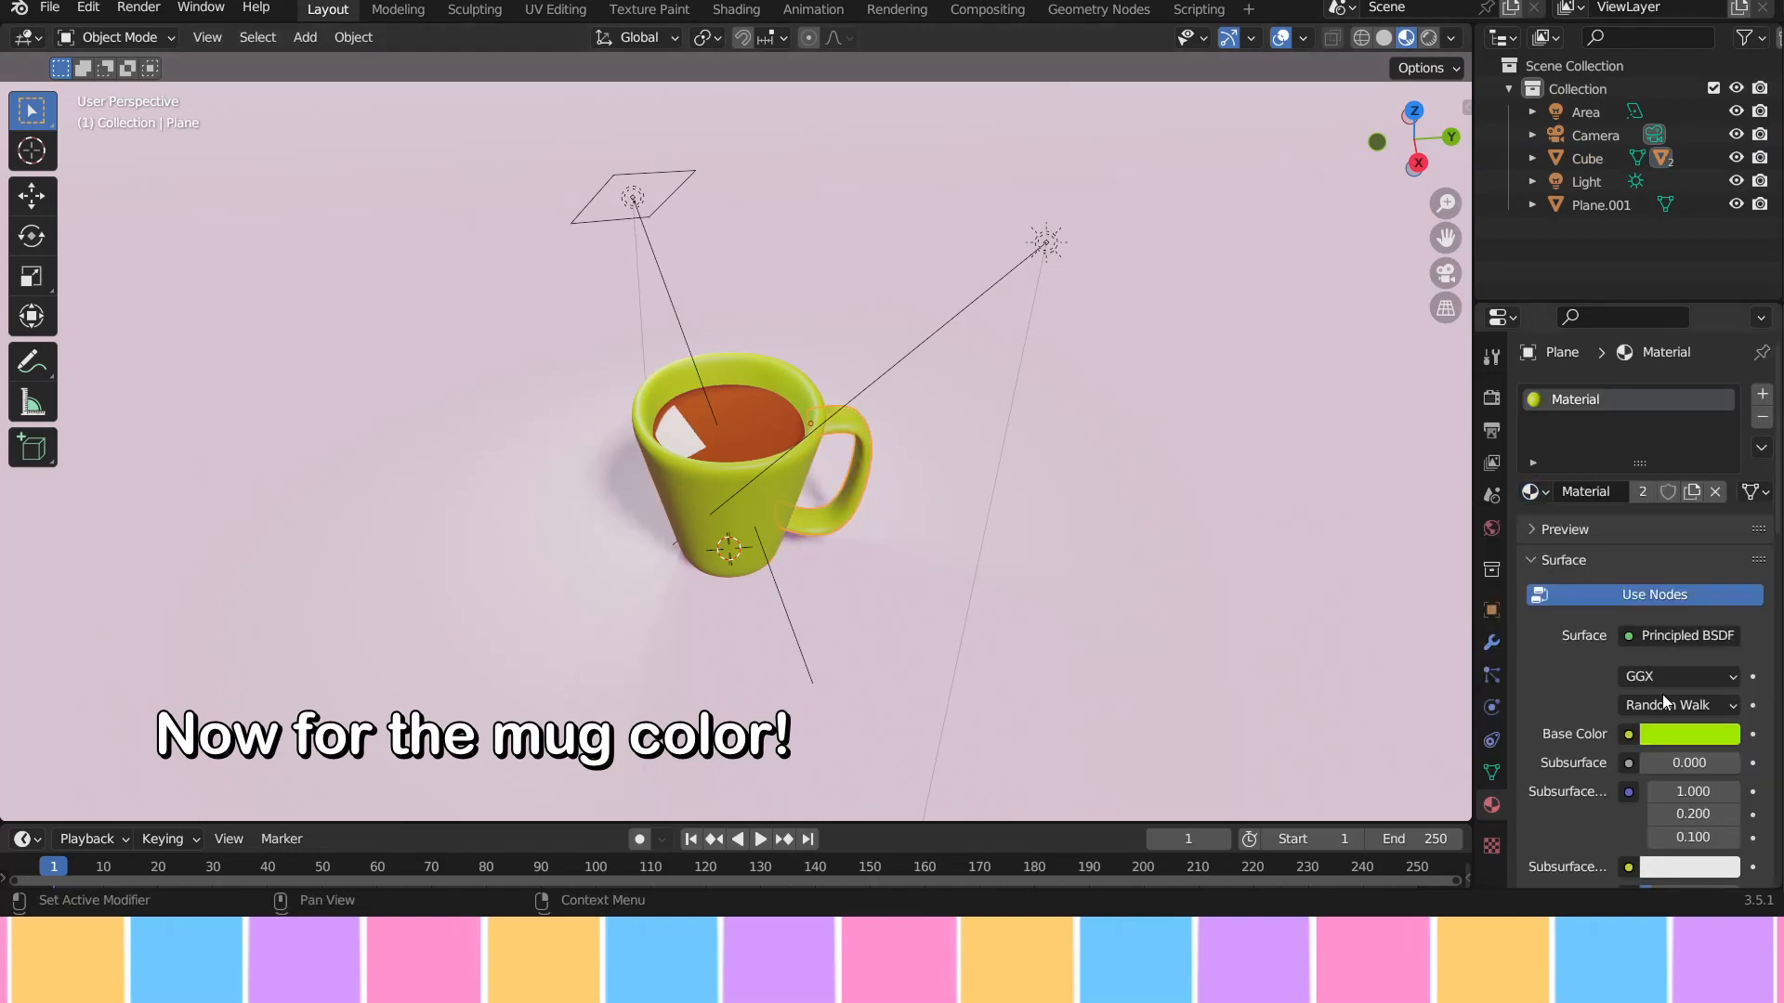
Step: Set the roughness of the shared mug and handle material to 0.830
scroll(1663, 750, down, 6)
drag(1658, 748, 1694, 743)
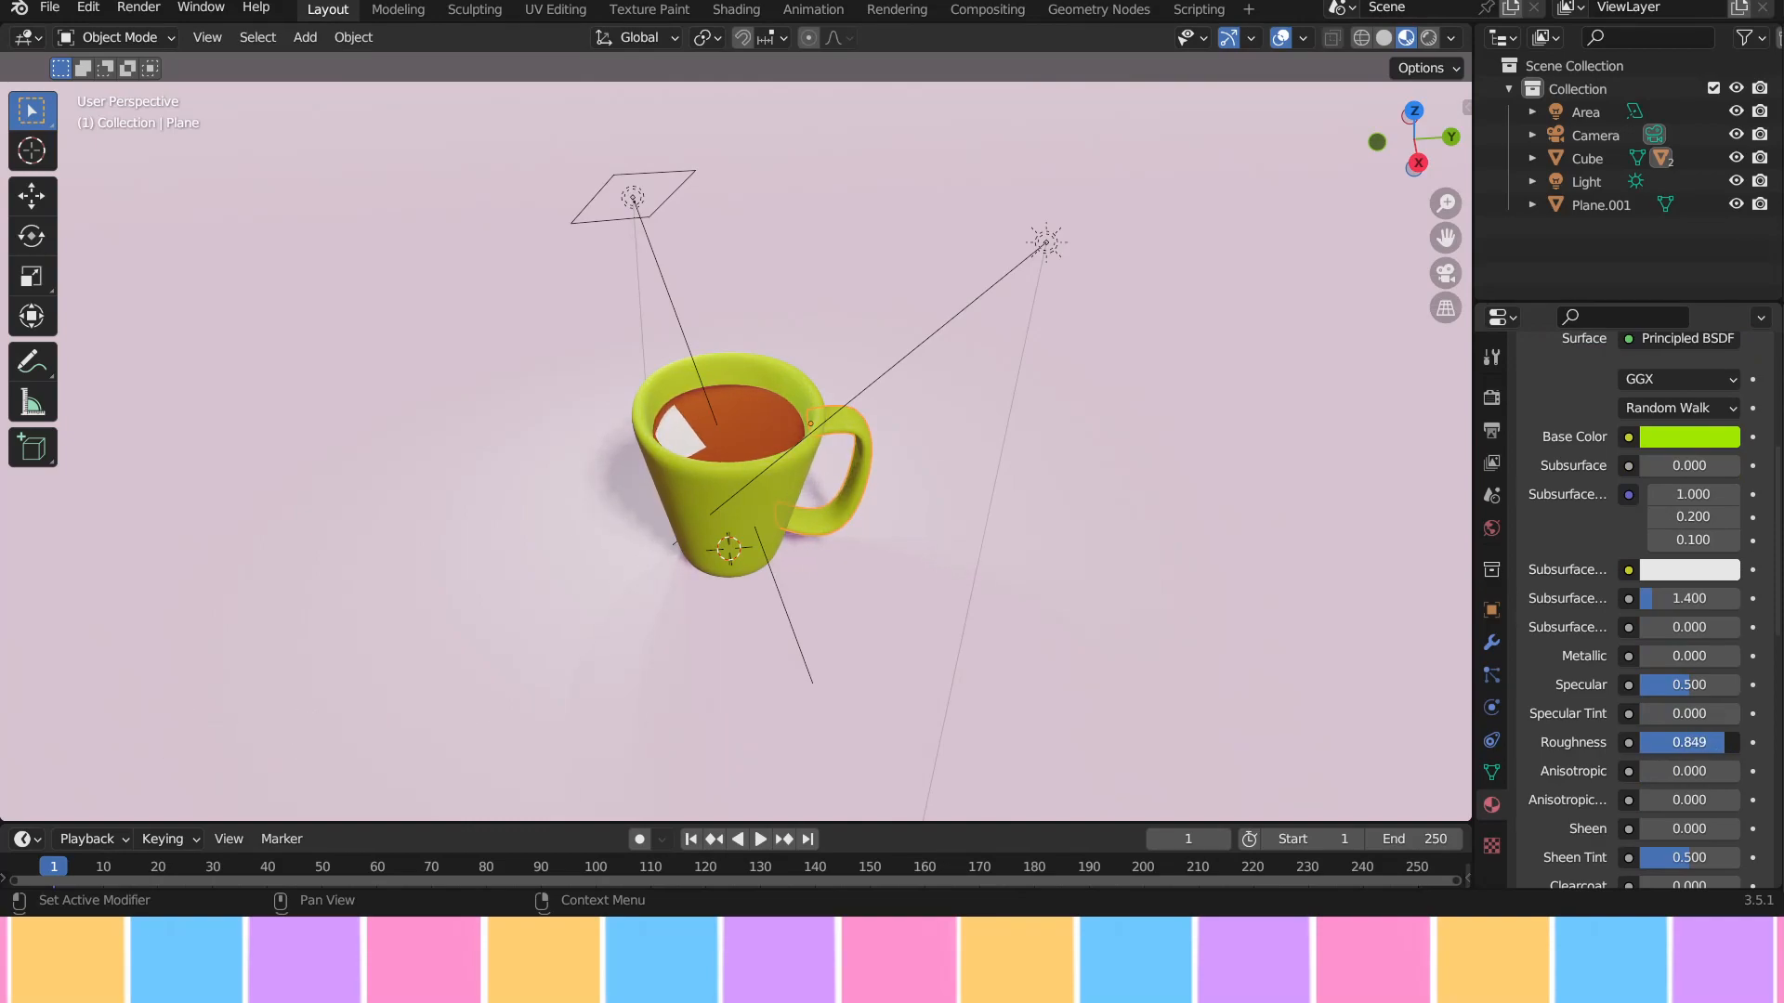
drag(1700, 742, 1700, 742)
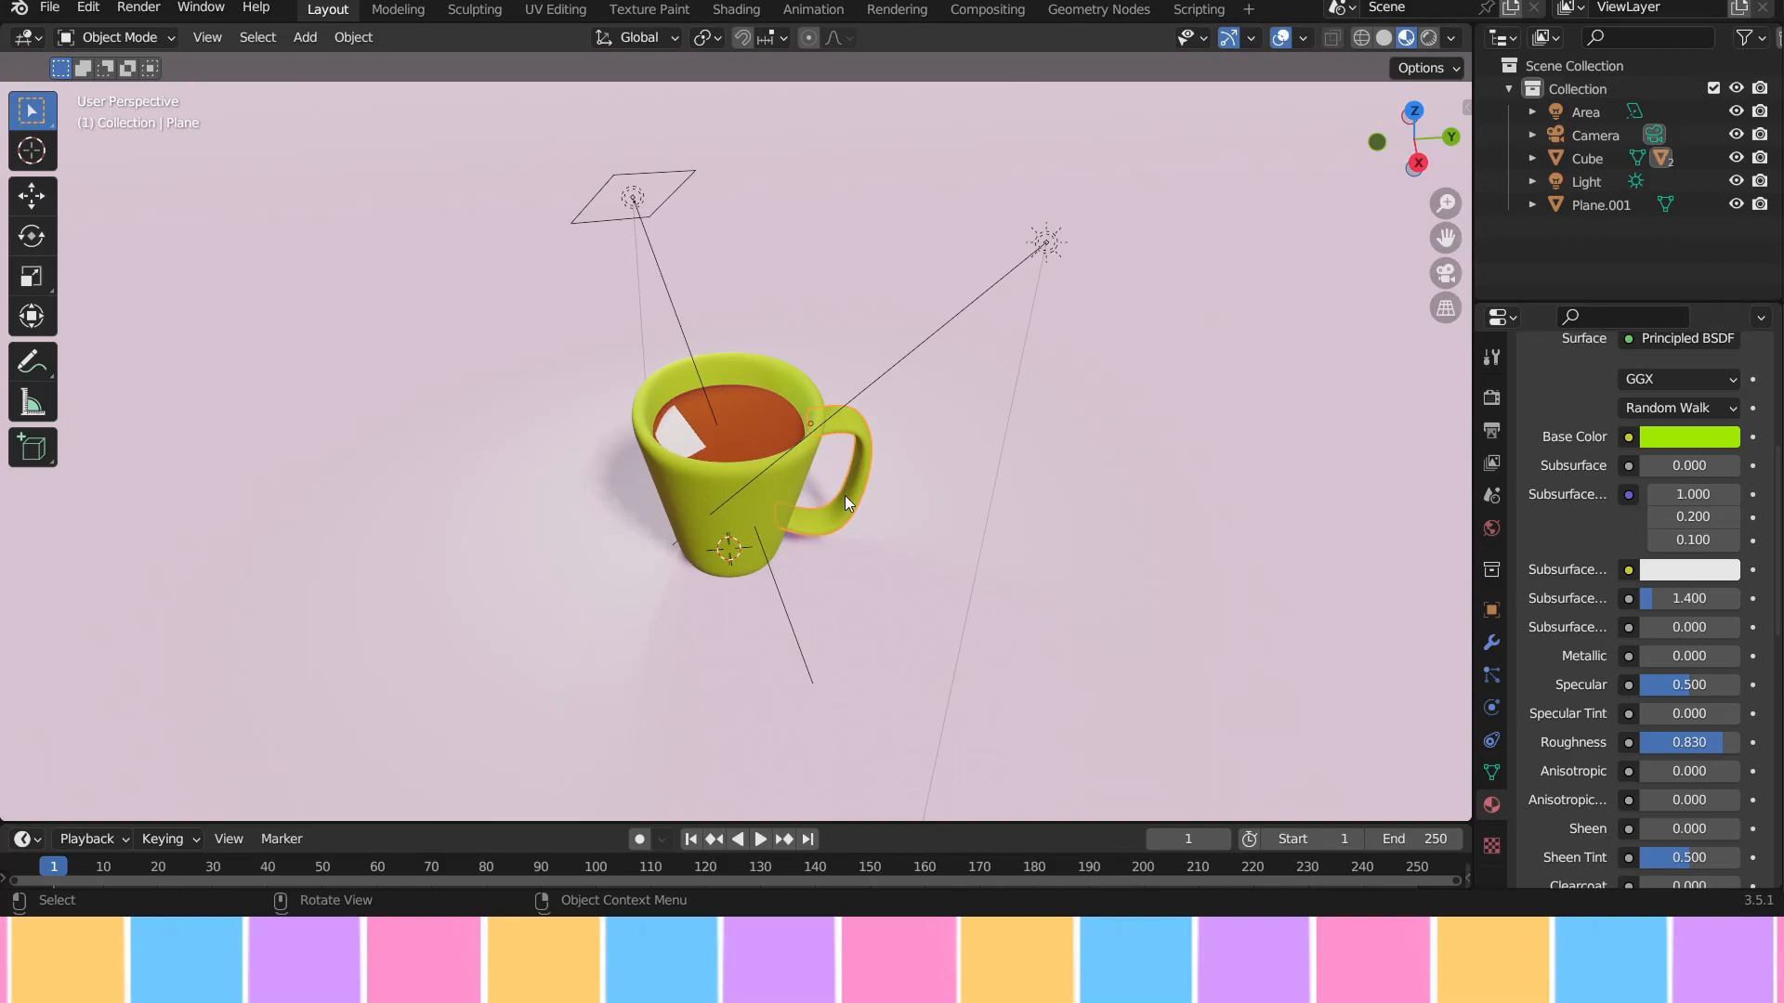
Step: Add a new material to the backdrop and set its base color to salmon, hue 0.021, saturation 0.820, value 0.800
click(860, 572)
click(1636, 488)
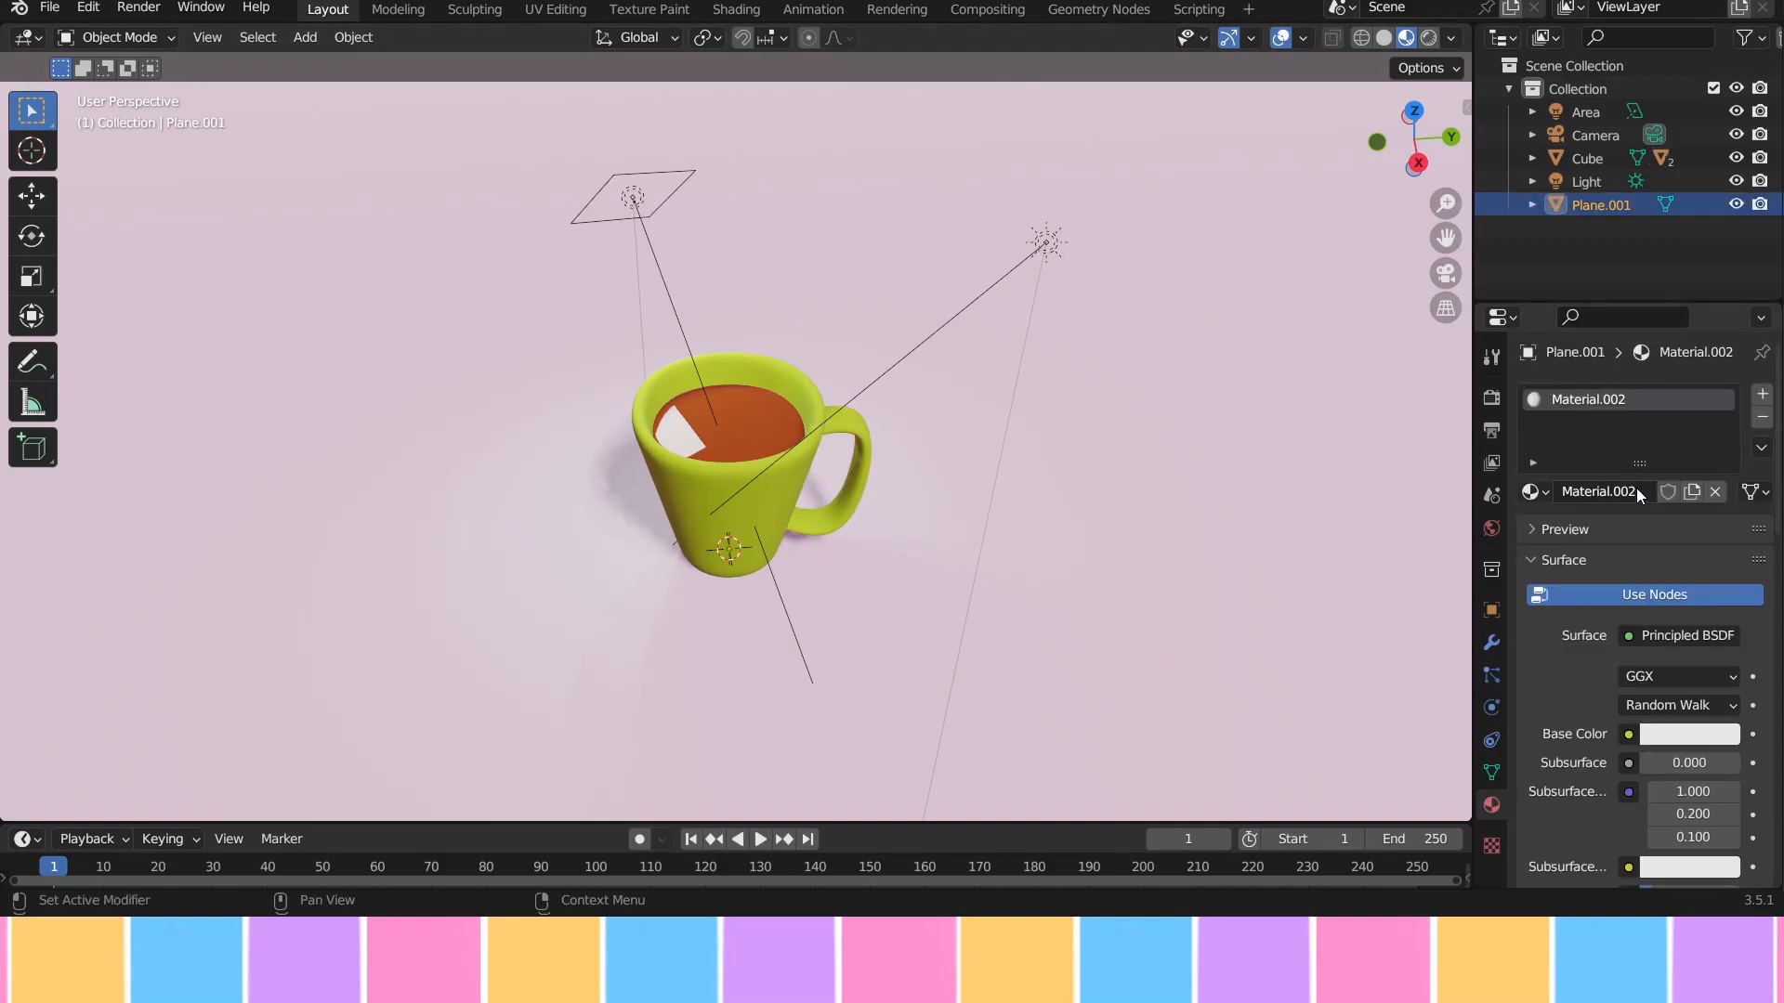
click(1694, 734)
drag(1594, 584, 1599, 424)
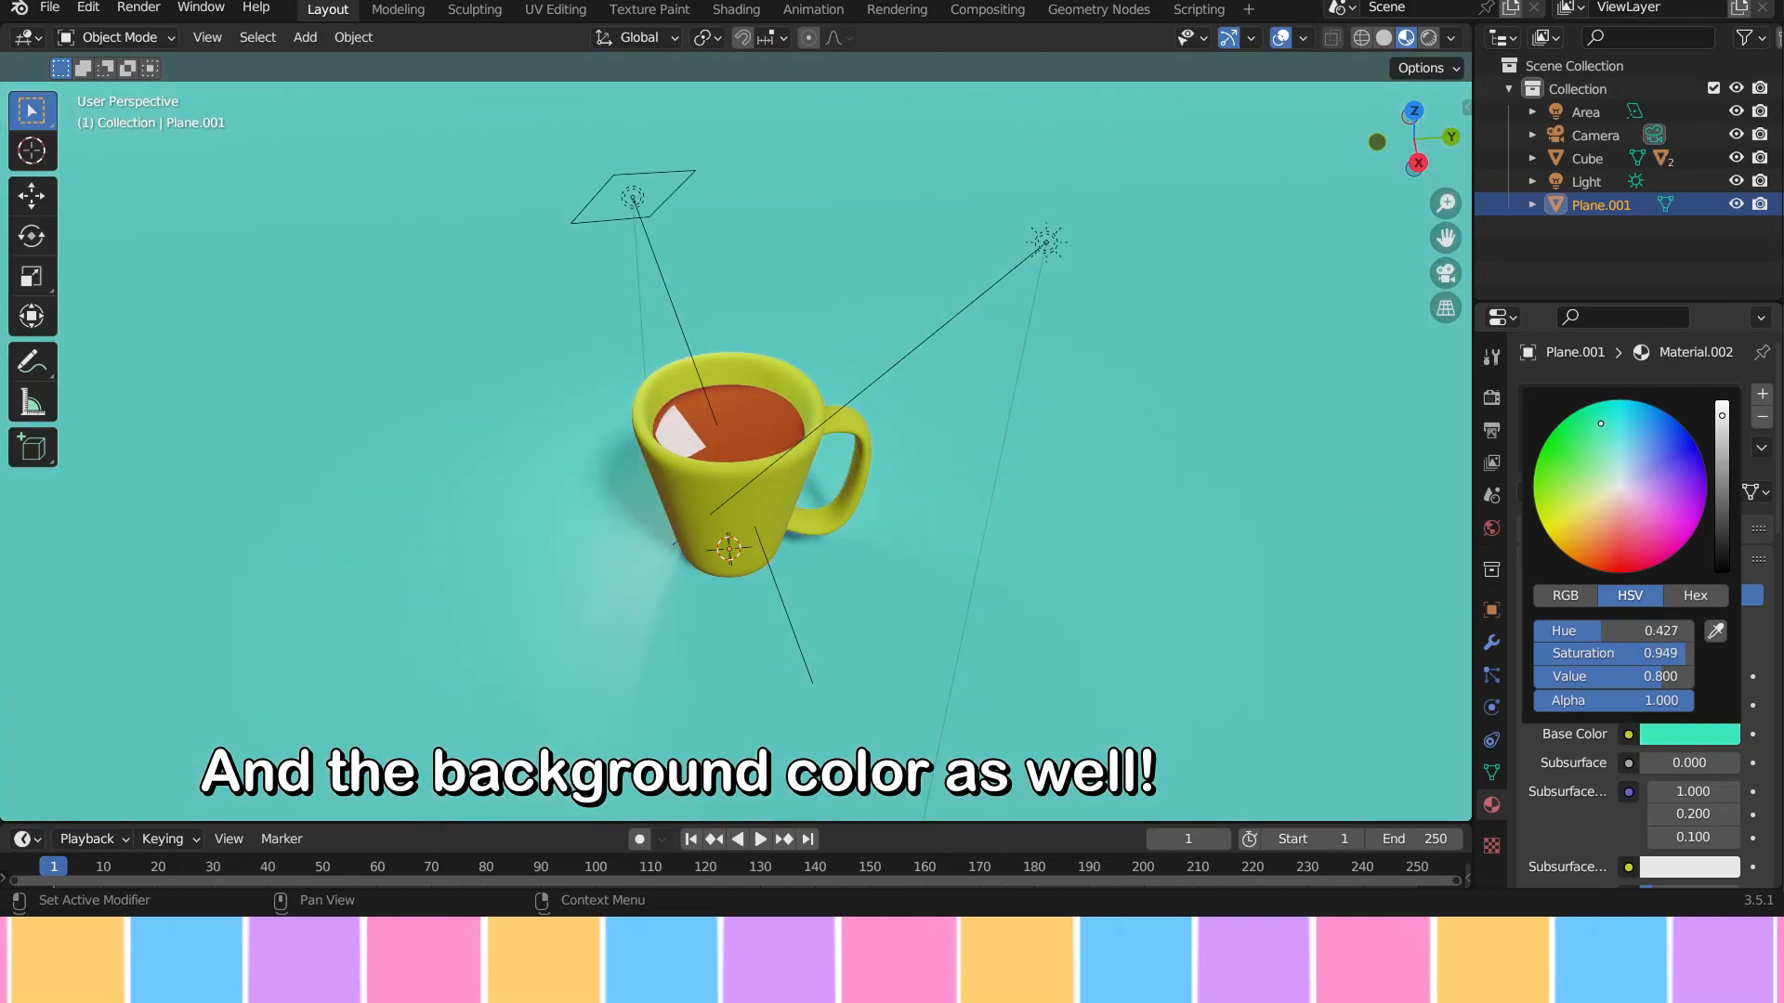
drag(1603, 423, 1639, 535)
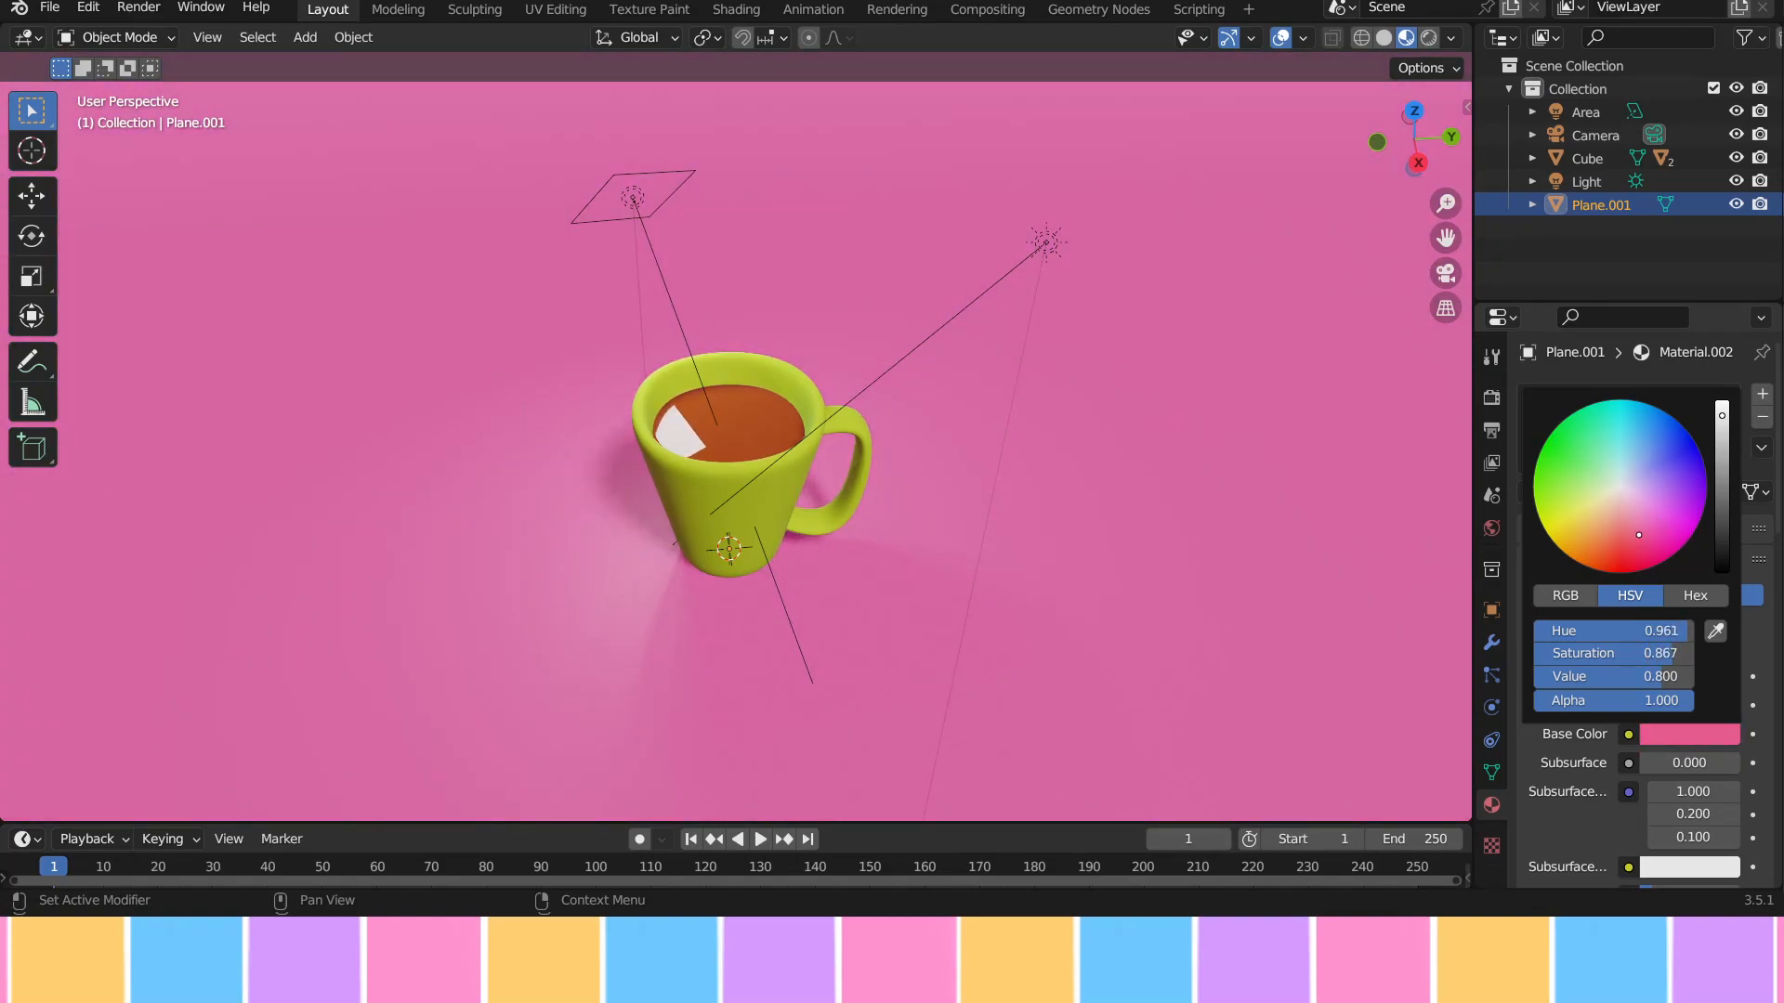
mouse_move(1639, 535)
mouse_down()
mouse_move(1607, 535)
mouse_move(1622, 514)
mouse_move(1598, 537)
mouse_move(1580, 515)
mouse_move(1618, 503)
mouse_move(1610, 532)
mouse_up()
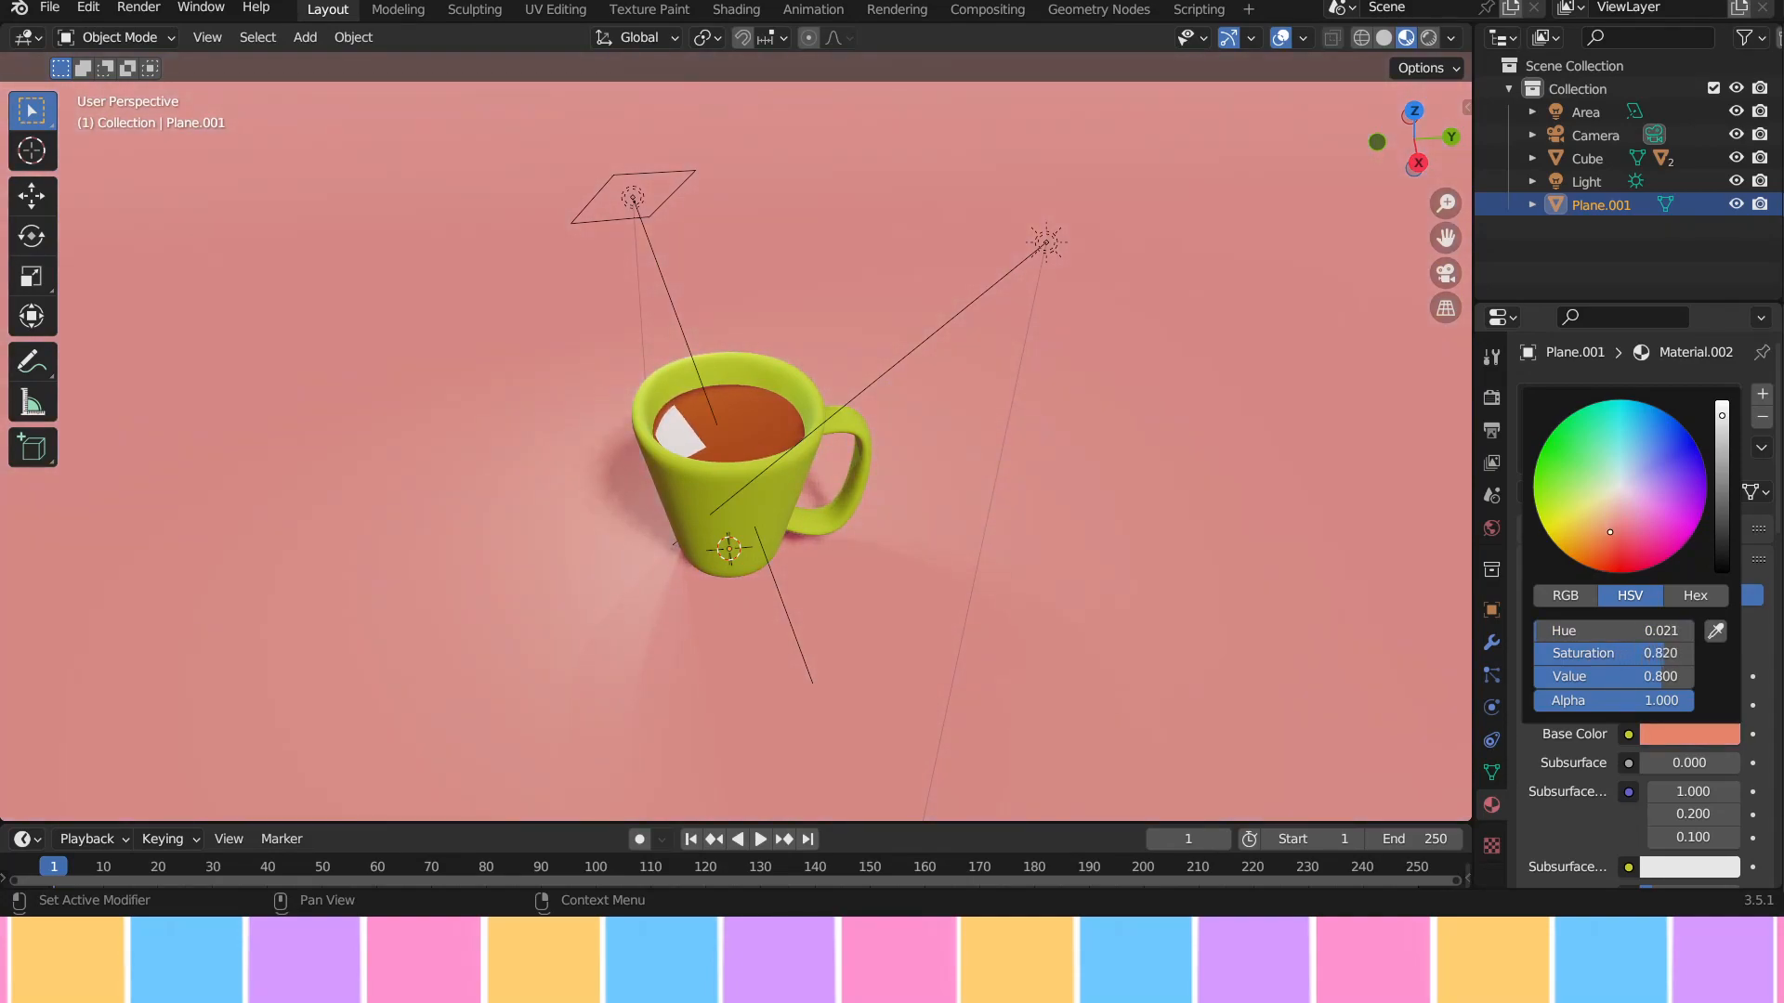
Step: Brighten the backdrop's salmon base color and set its material roughness to 0.830
mouse_move(1728, 427)
mouse_down()
mouse_move(1721, 469)
mouse_move(1721, 423)
mouse_up()
scroll(1646, 828, down, 5)
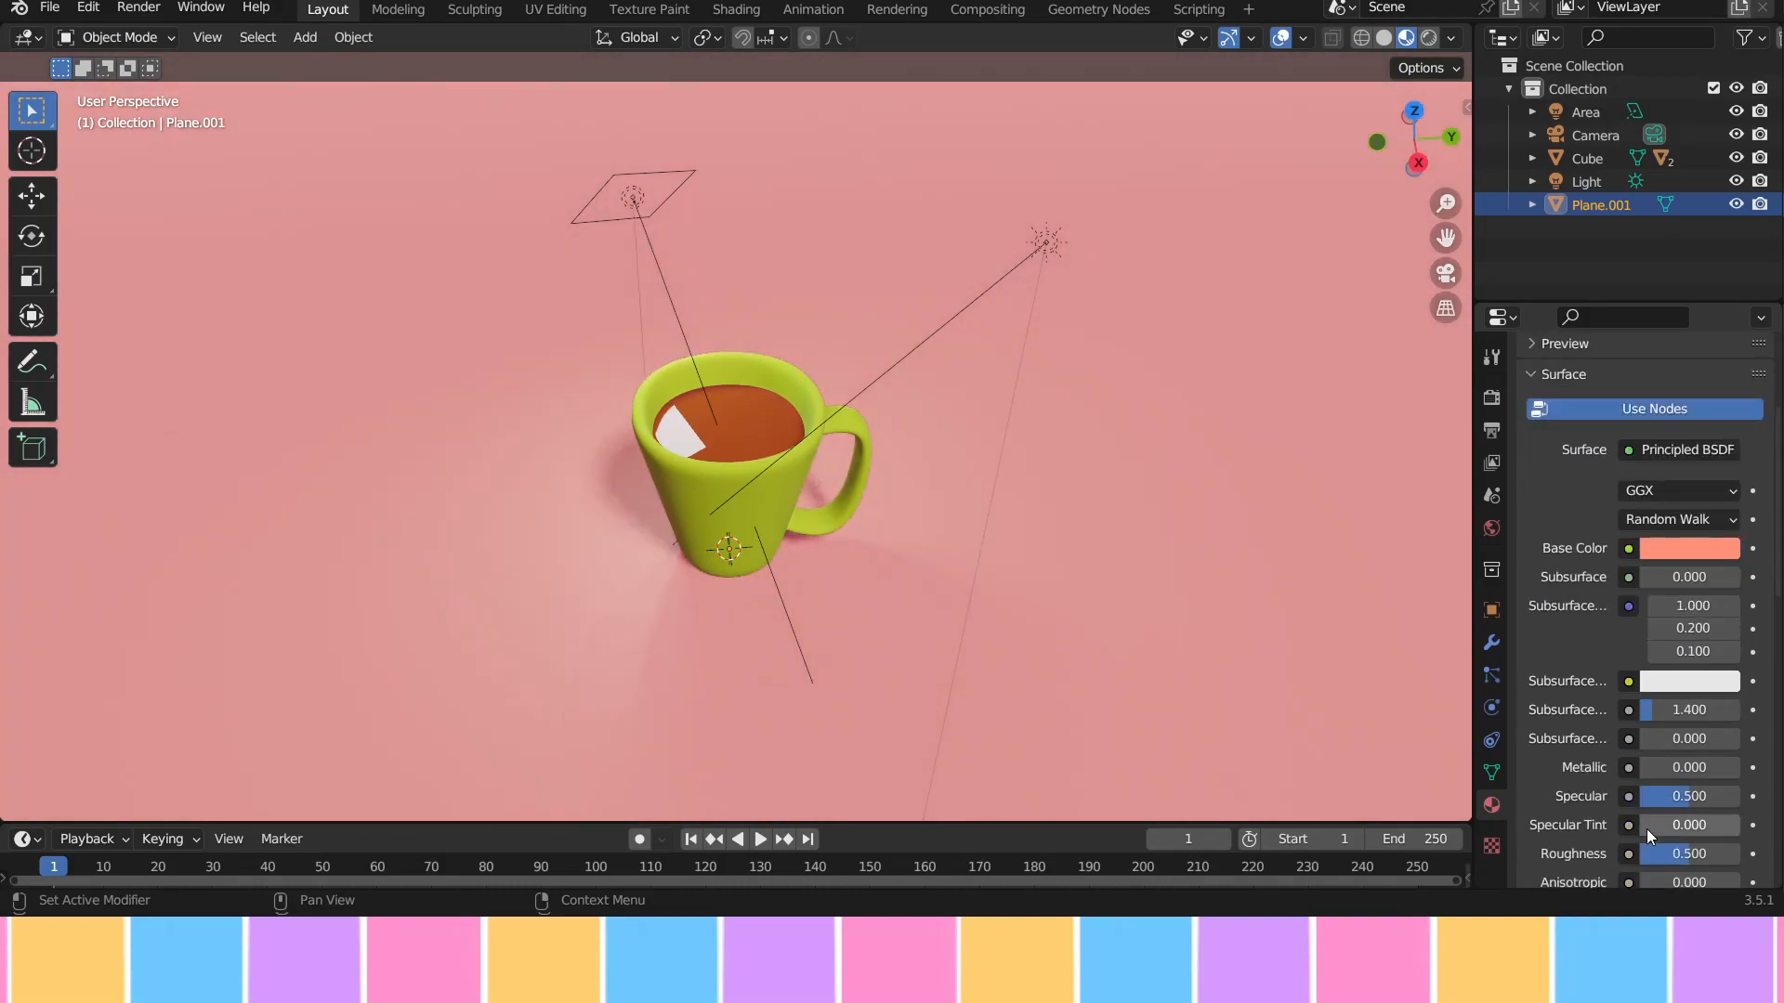
scroll(1646, 828, down, 1)
mouse_move(1659, 820)
mouse_down()
mouse_move(1729, 817)
mouse_move(1714, 817)
mouse_up()
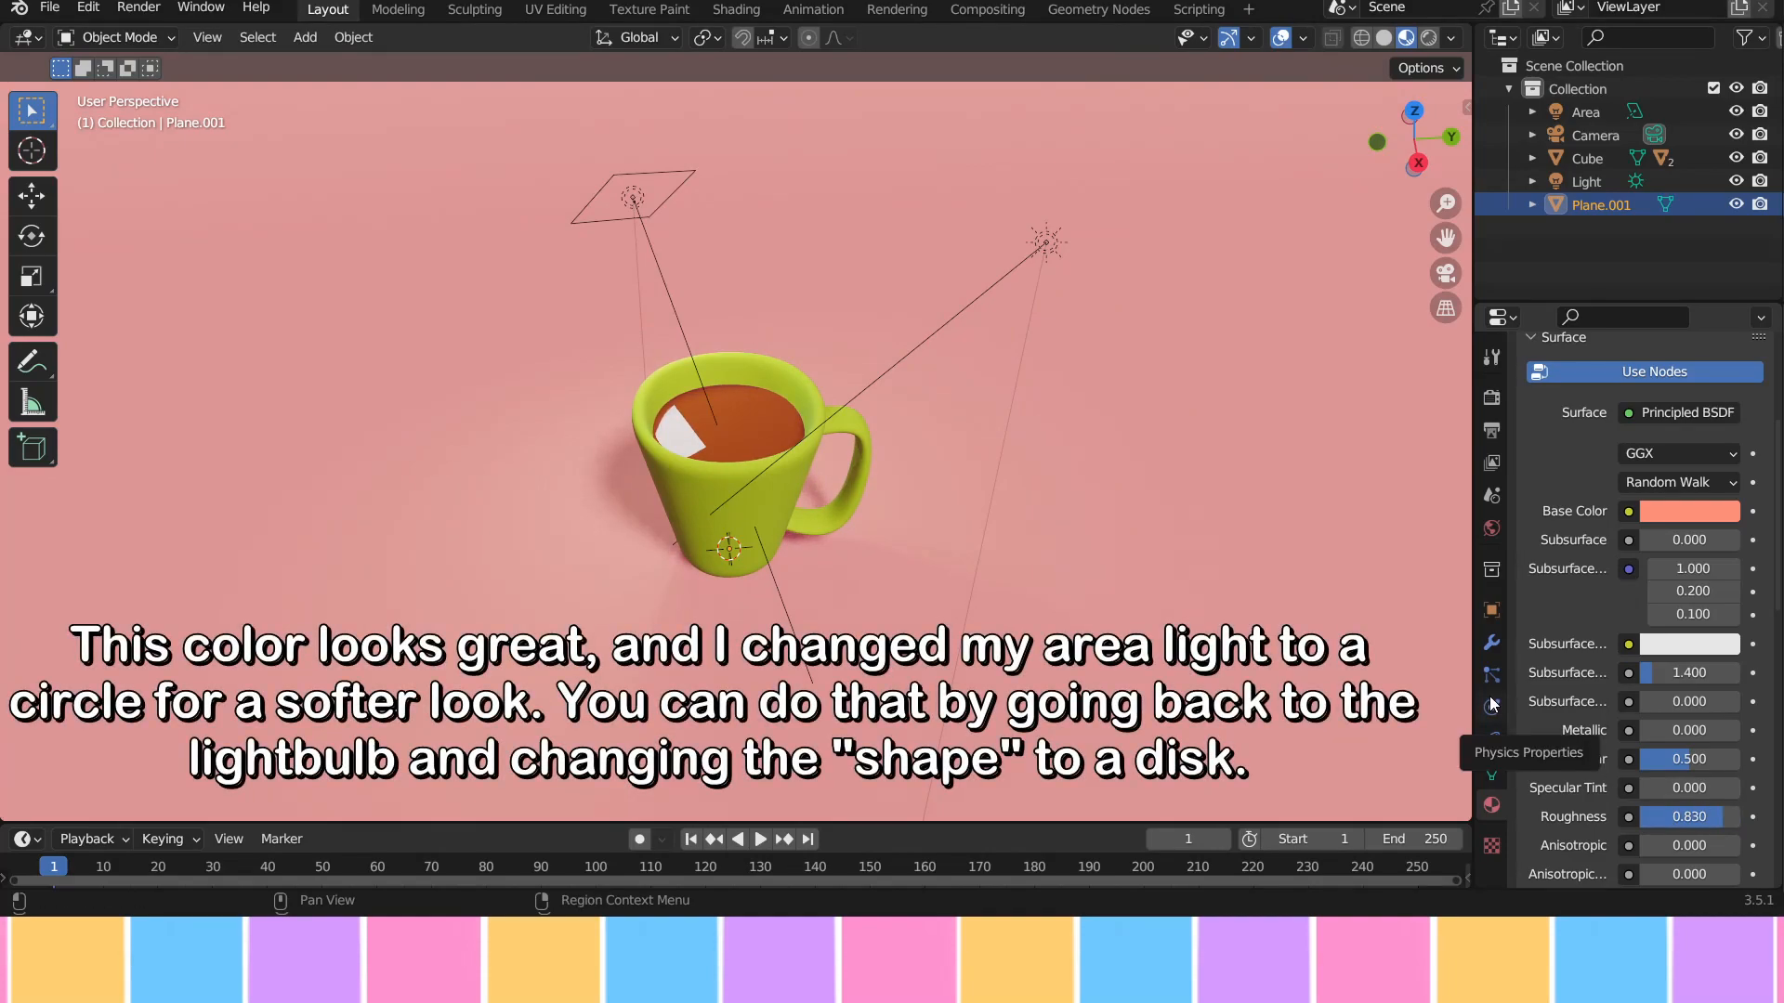
Step: Change the area light's shape to Disk to round its reflection on the drink
scroll(948, 447, up, 3)
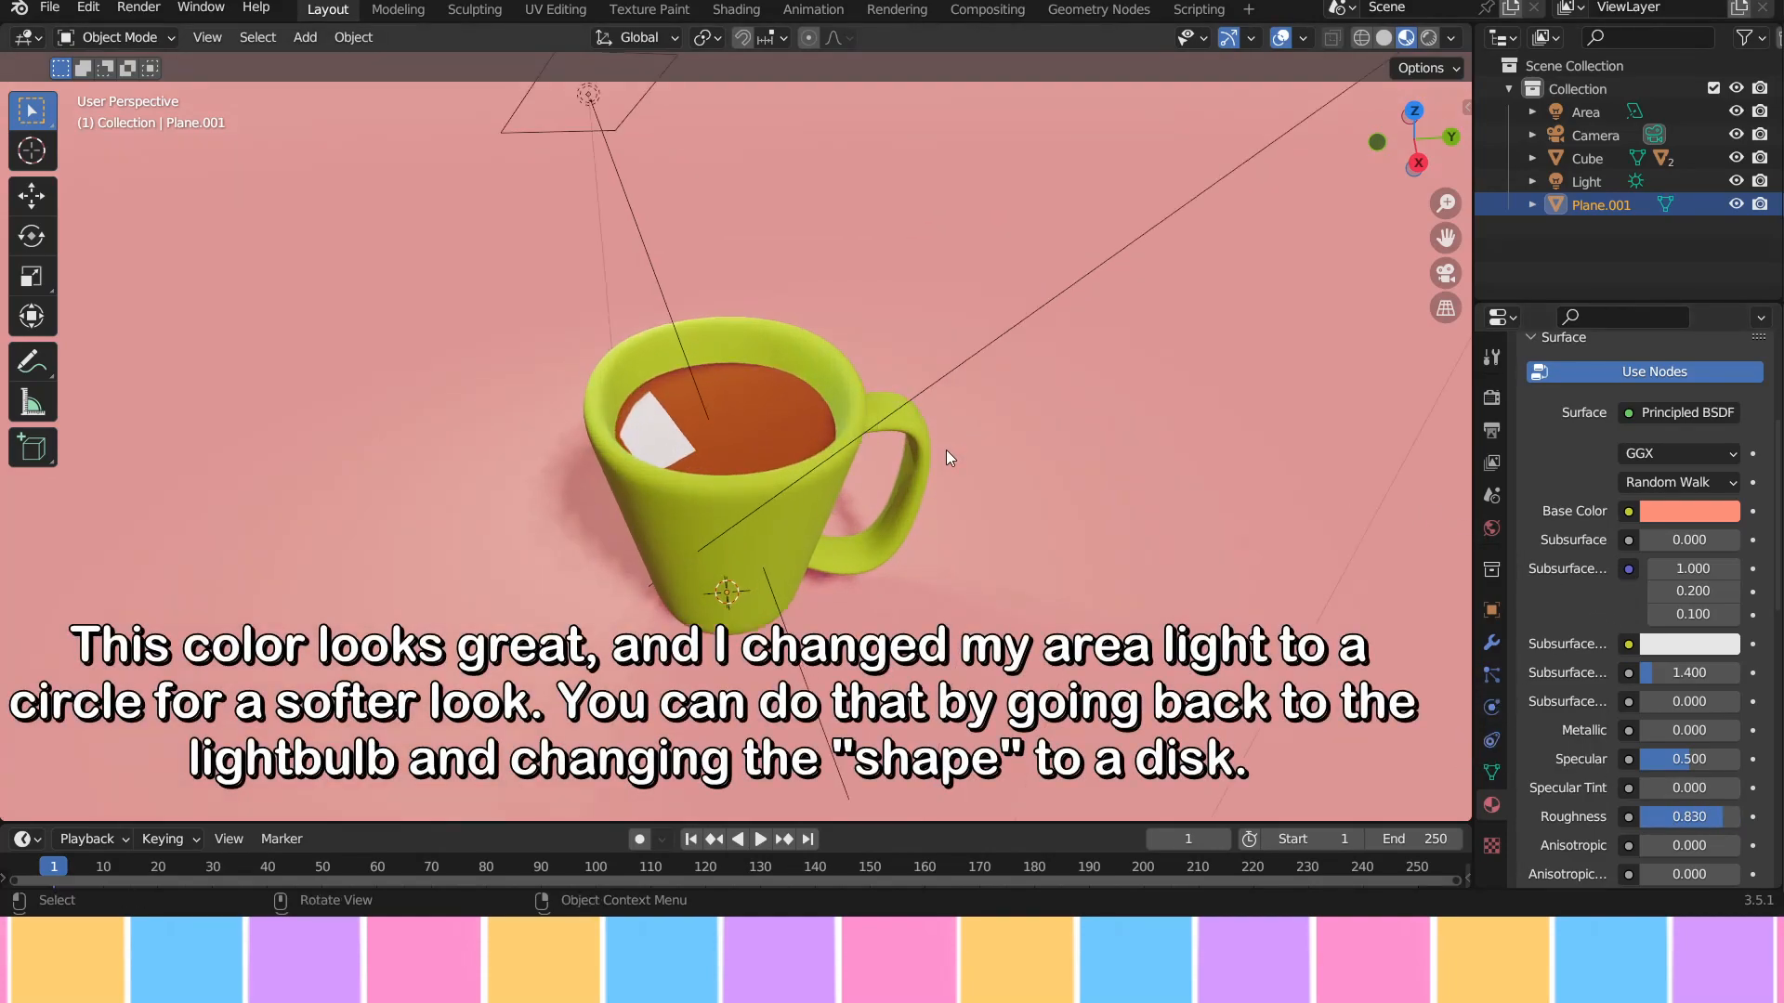
middle_drag(955, 492, 958, 493)
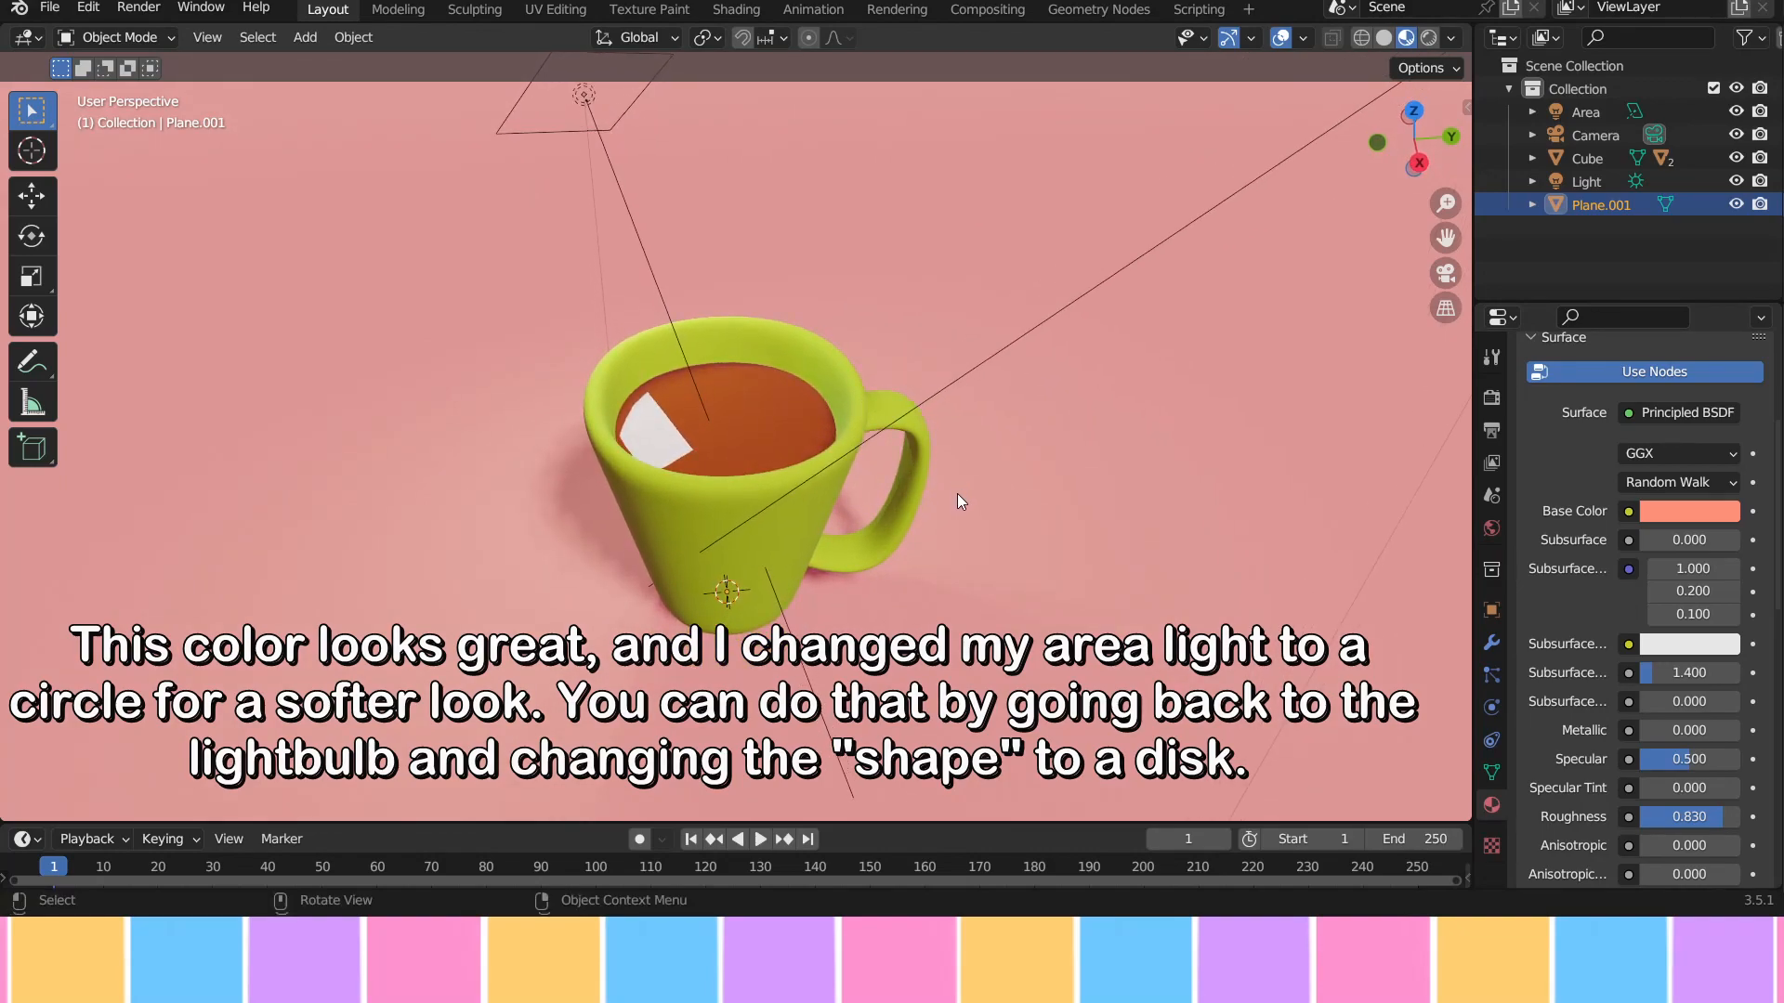
click(587, 94)
click(1666, 667)
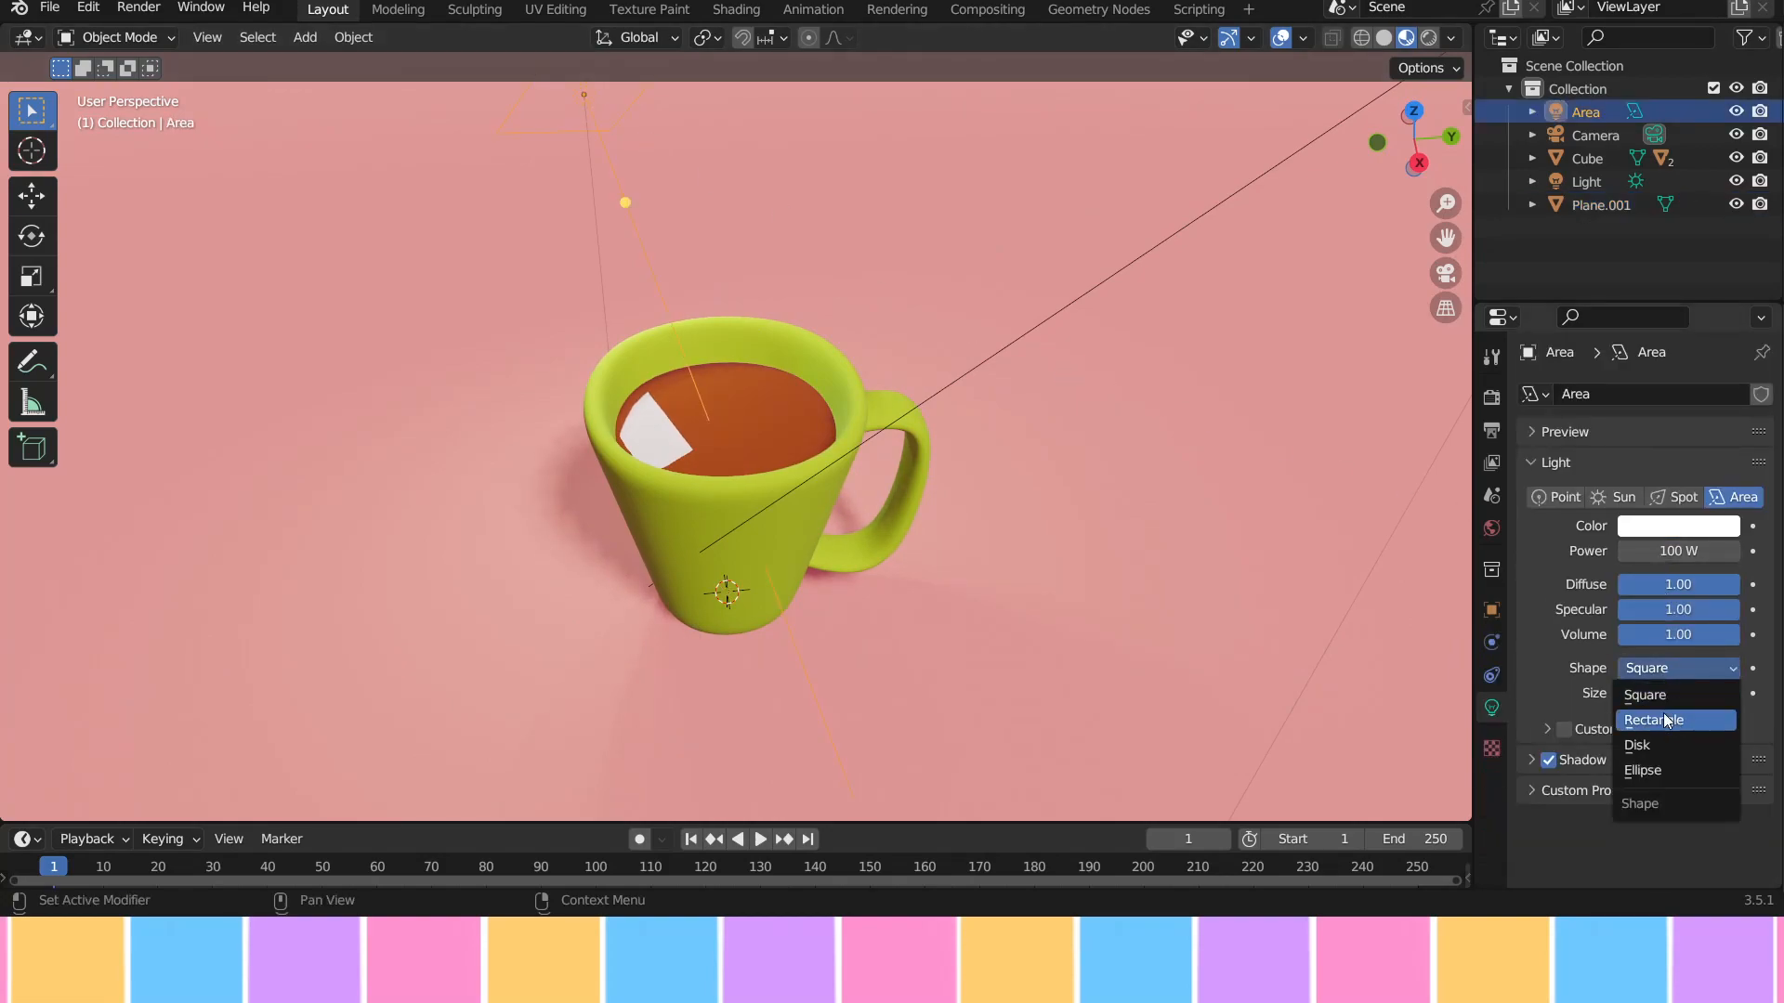
click(1660, 751)
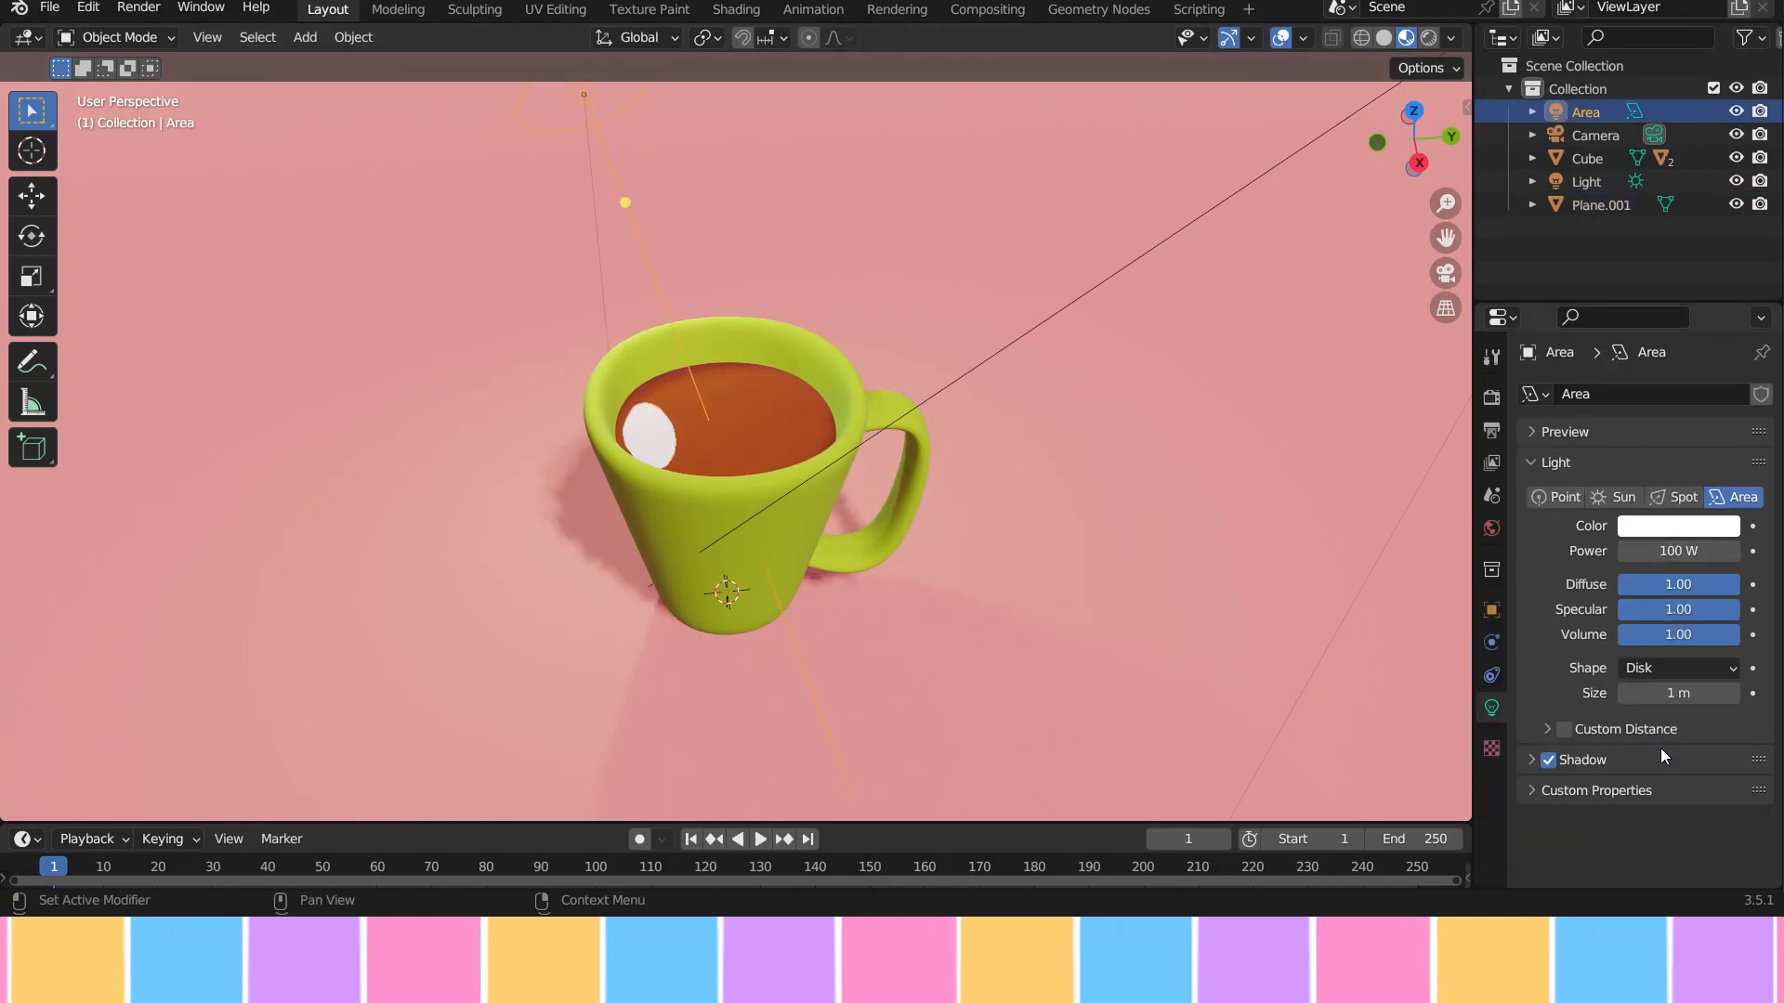
click(1178, 599)
Step: Move the area light slightly in the negative direction along the global X axis
scroll(1077, 567, up, 2)
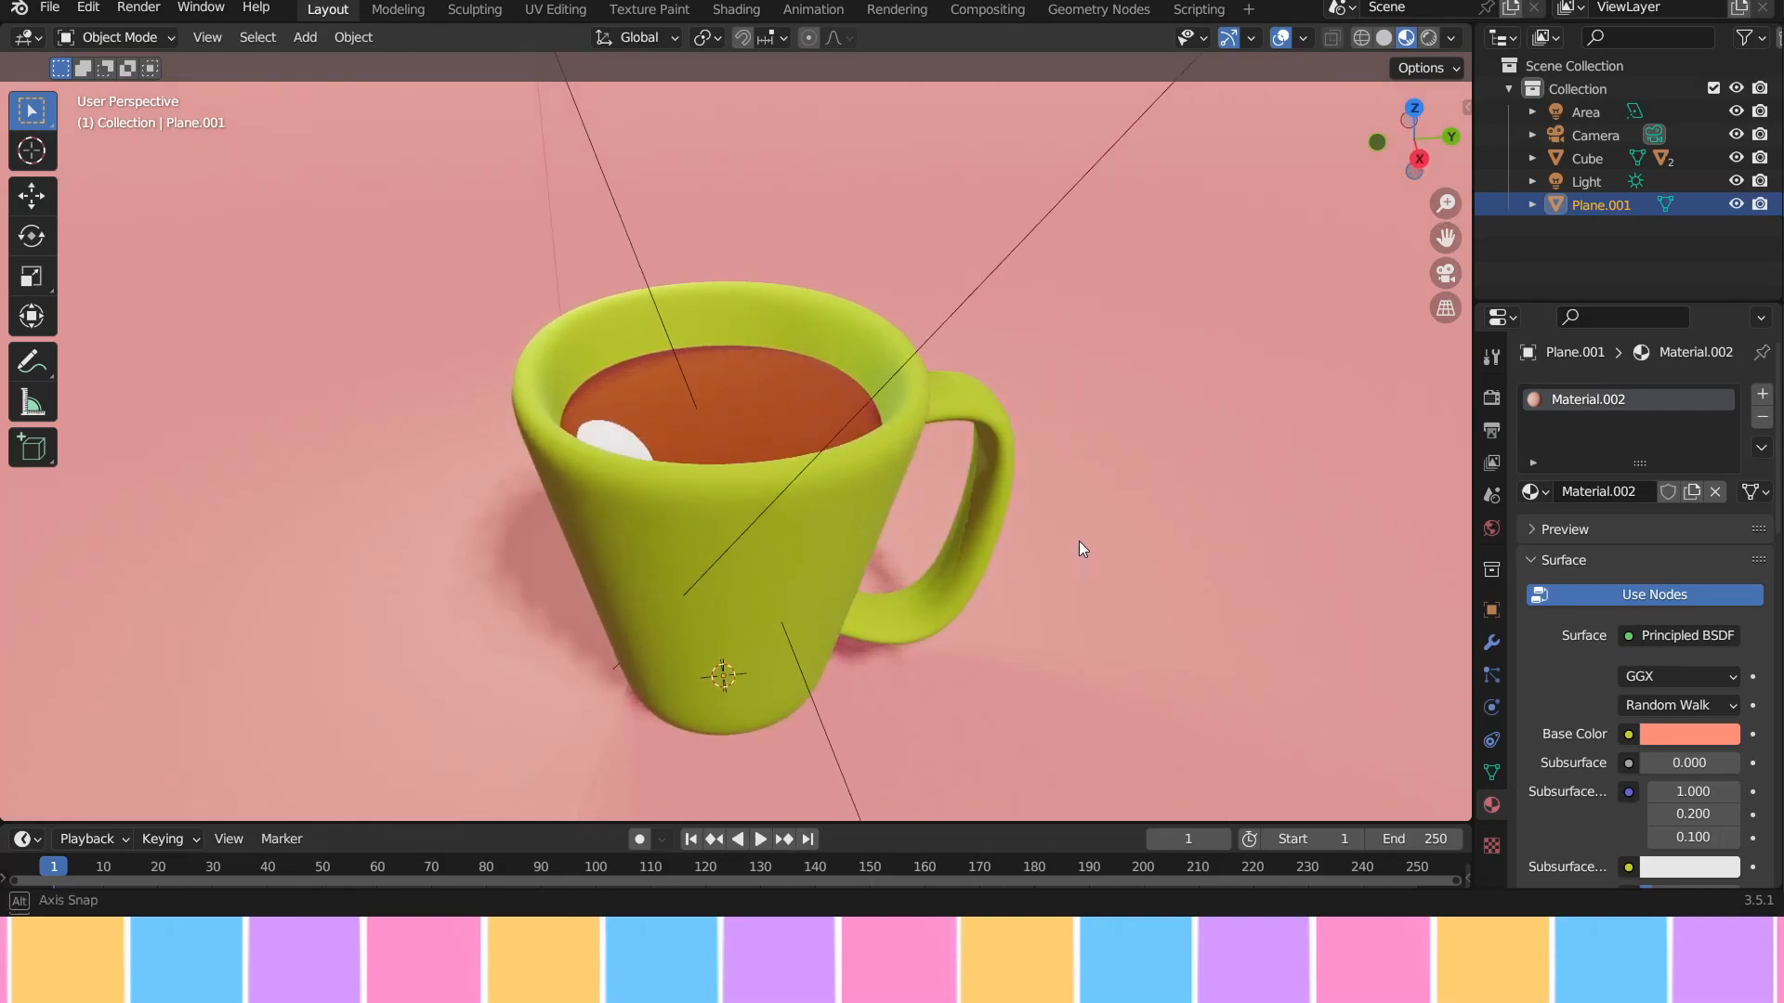
scroll(1079, 554, down, 1)
mouse_move(1077, 553)
middle_down()
mouse_move(1070, 574)
mouse_move(1017, 555)
mouse_move(1078, 568)
mouse_move(1068, 550)
middle_up()
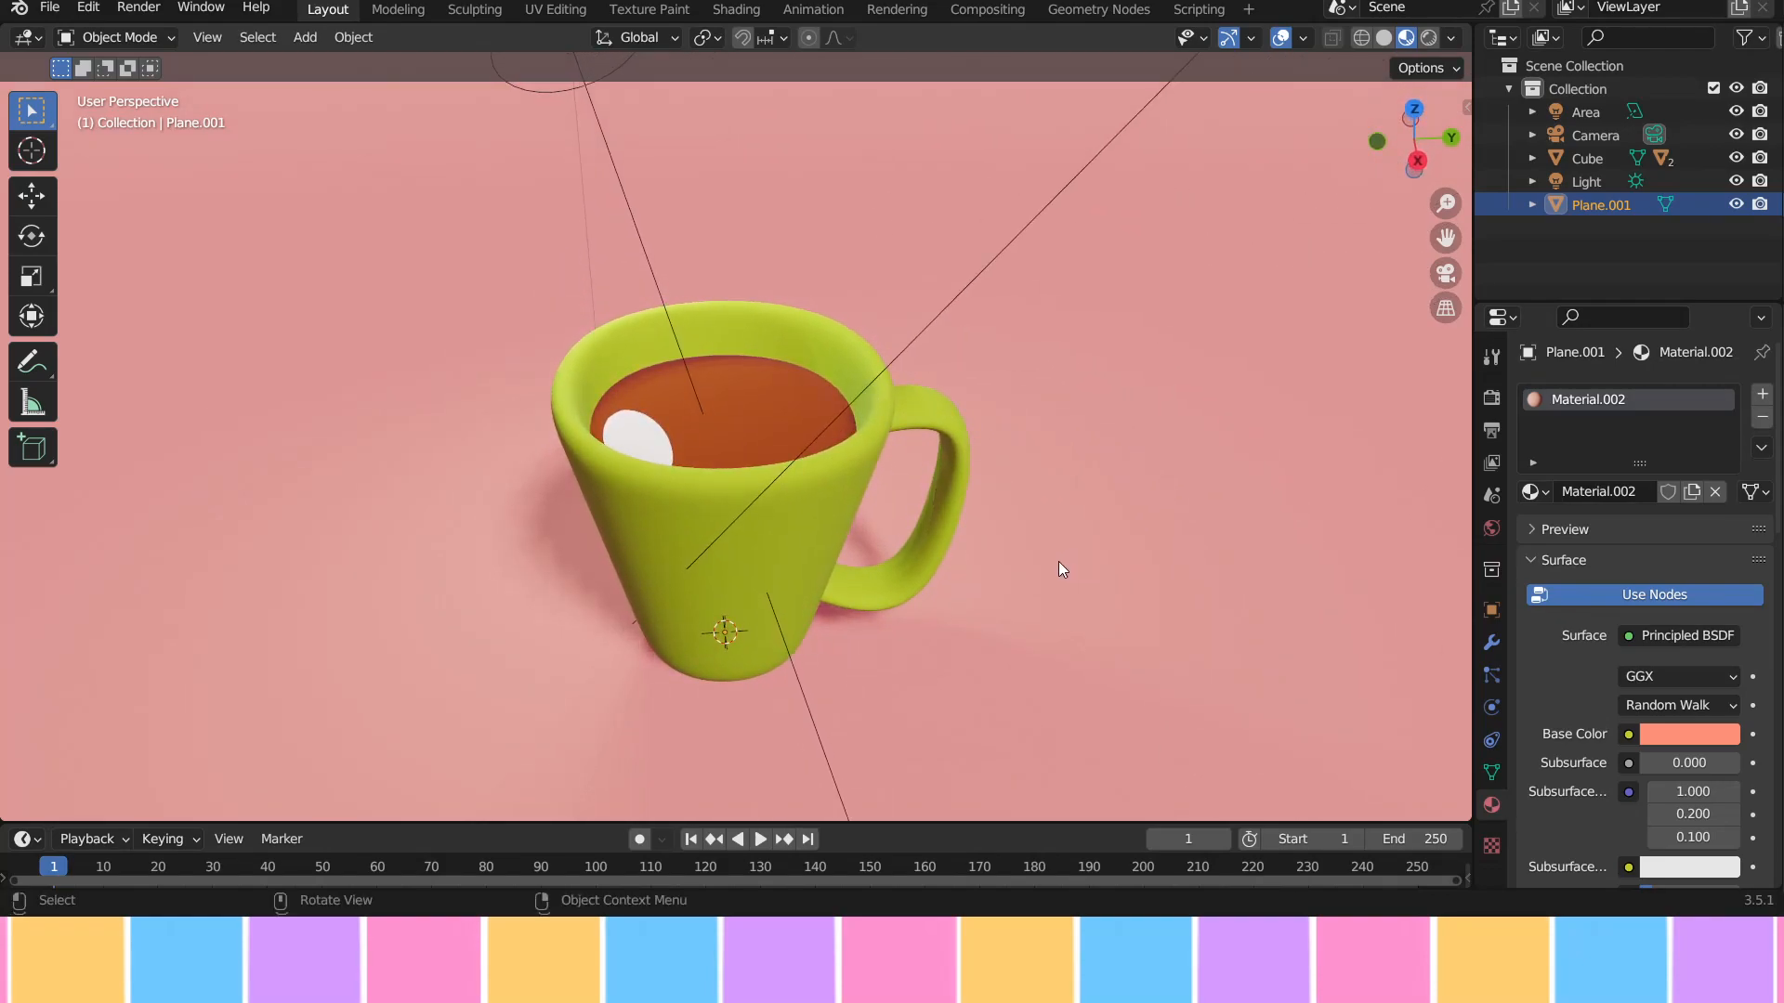
click(632, 215)
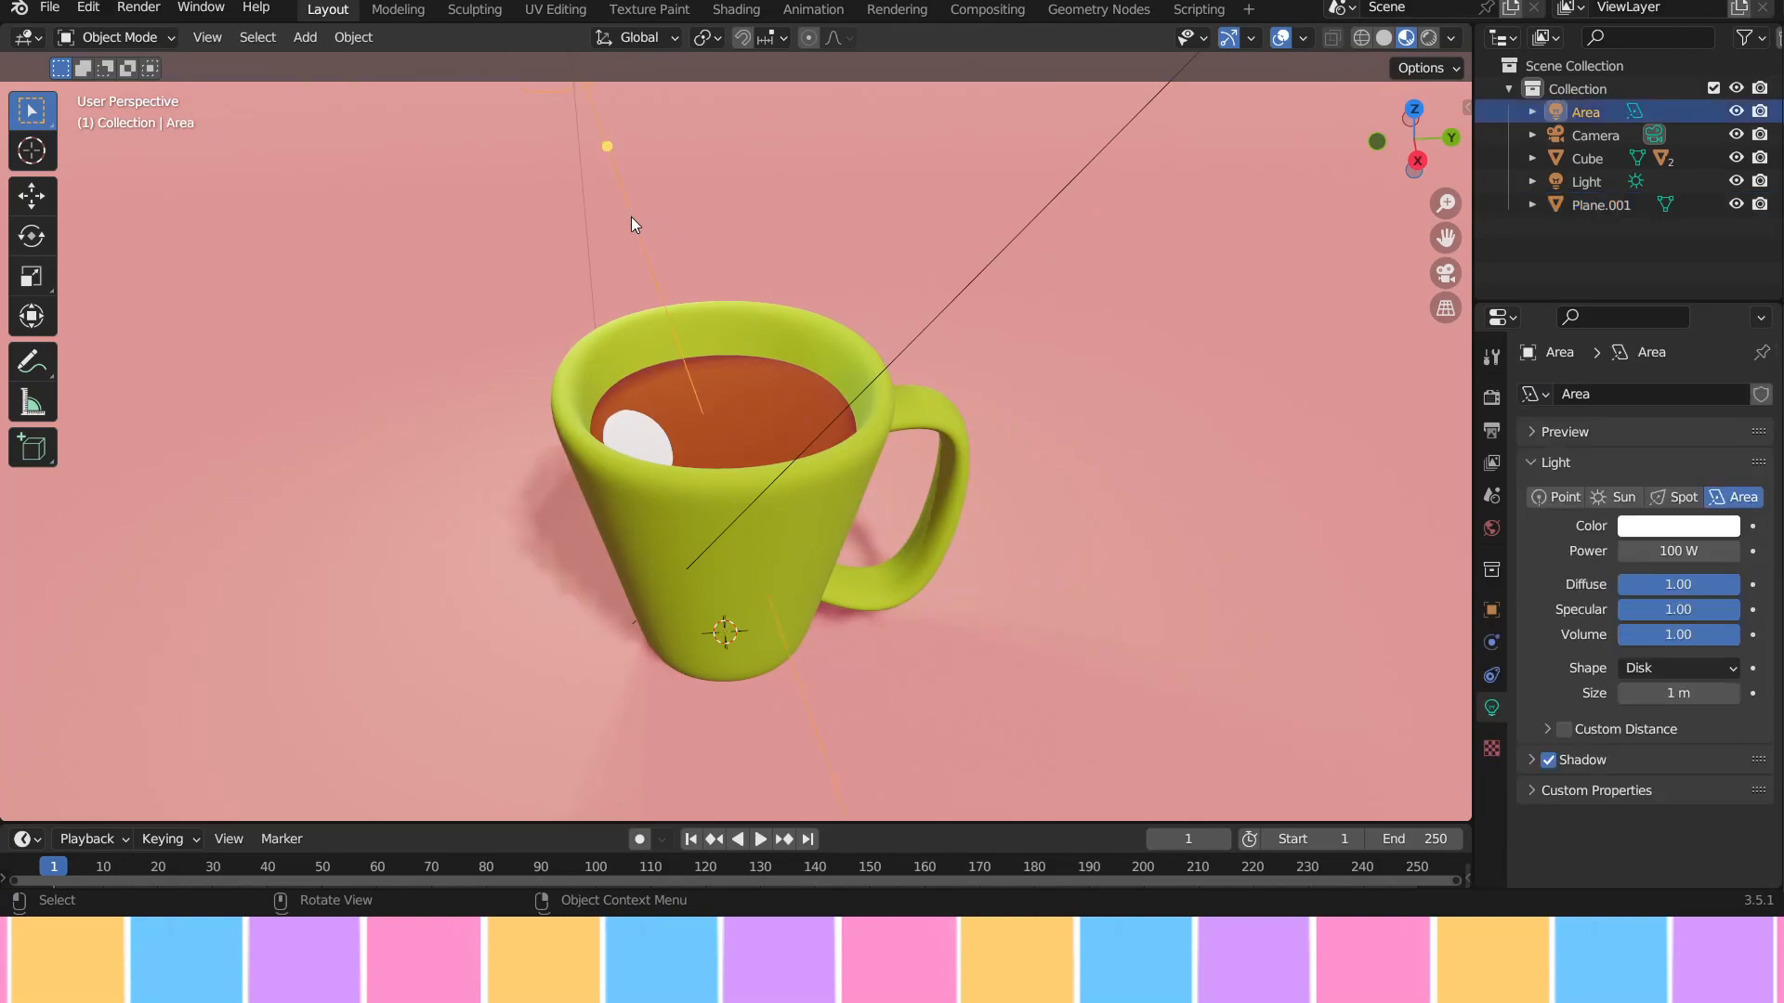
key(g)
key(x)
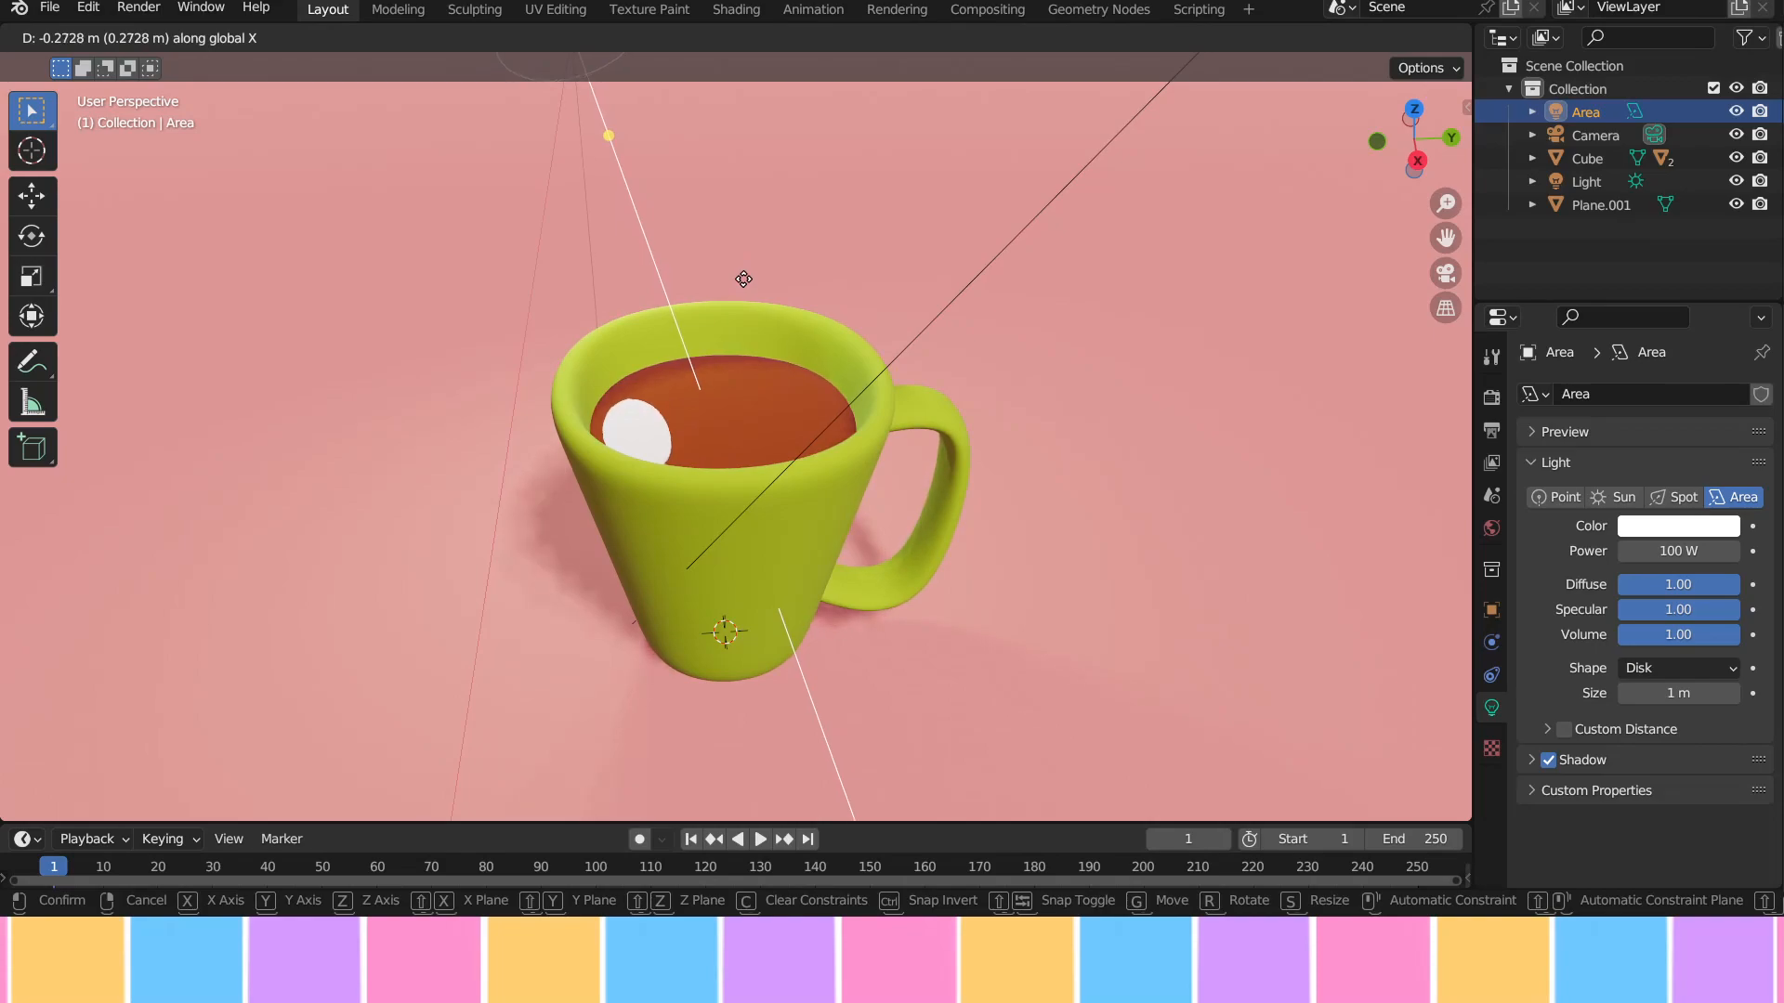
click(743, 282)
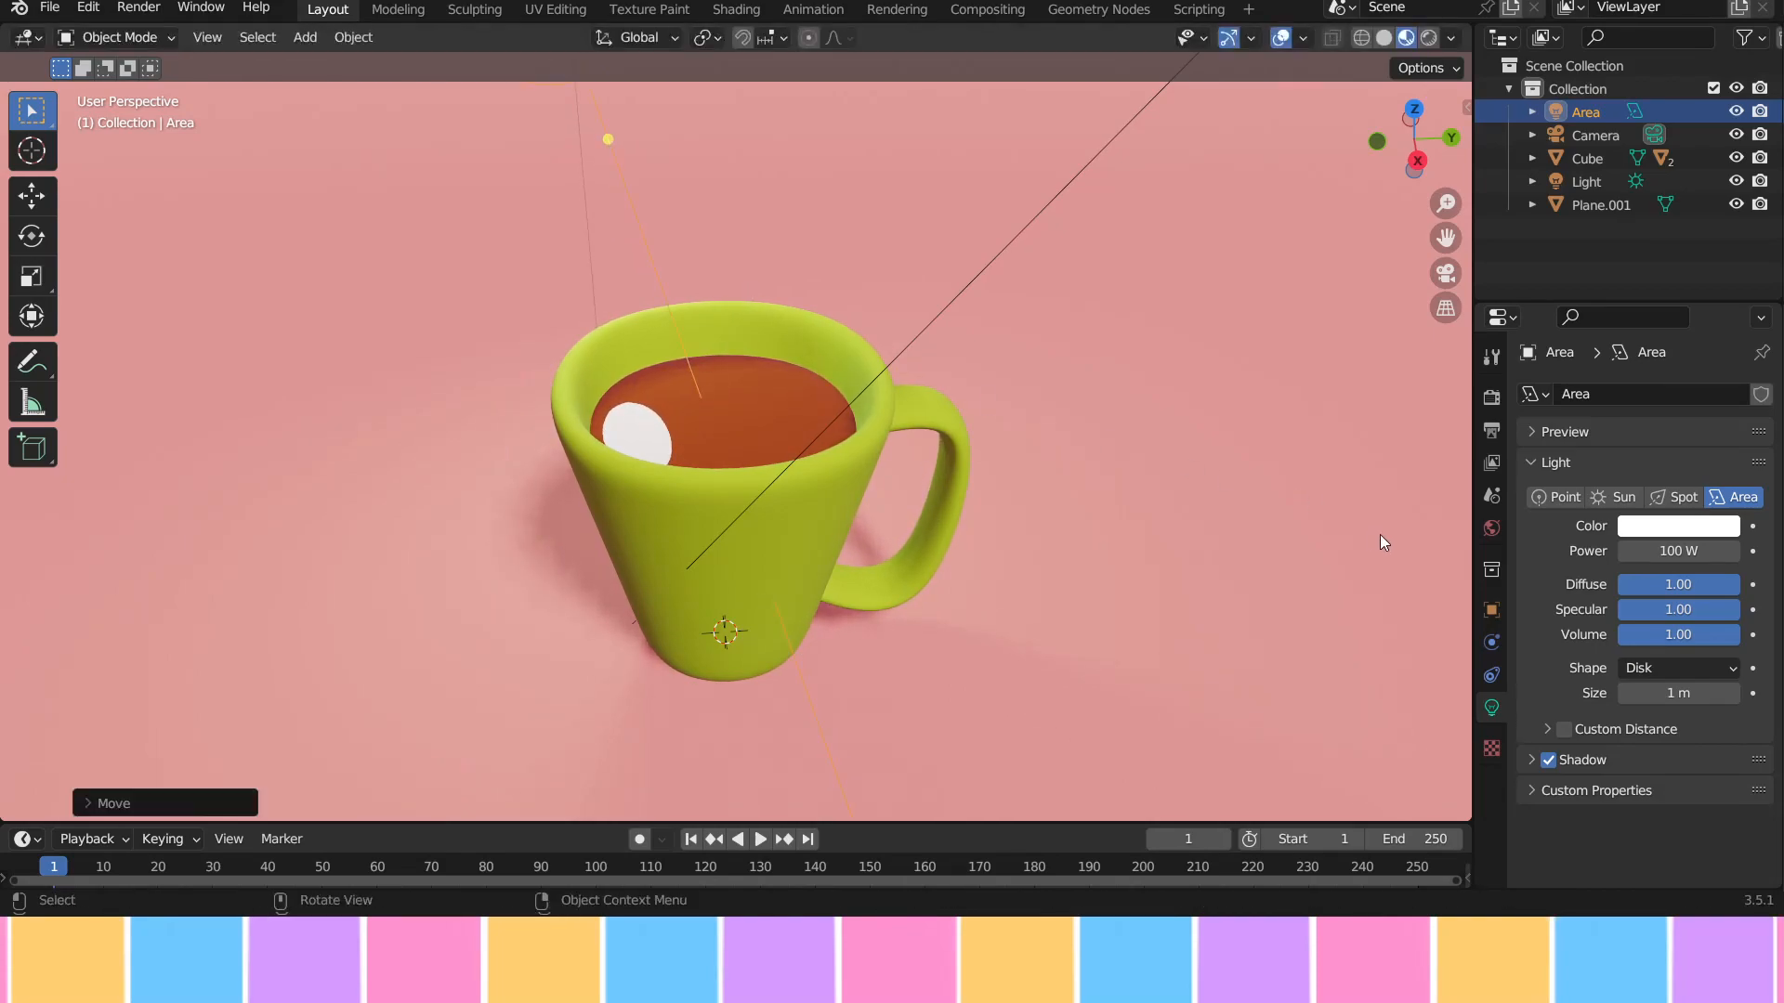
Step: Try a blue color on the area light, settling on a very pale, near-white tint
click(1678, 526)
click(1667, 240)
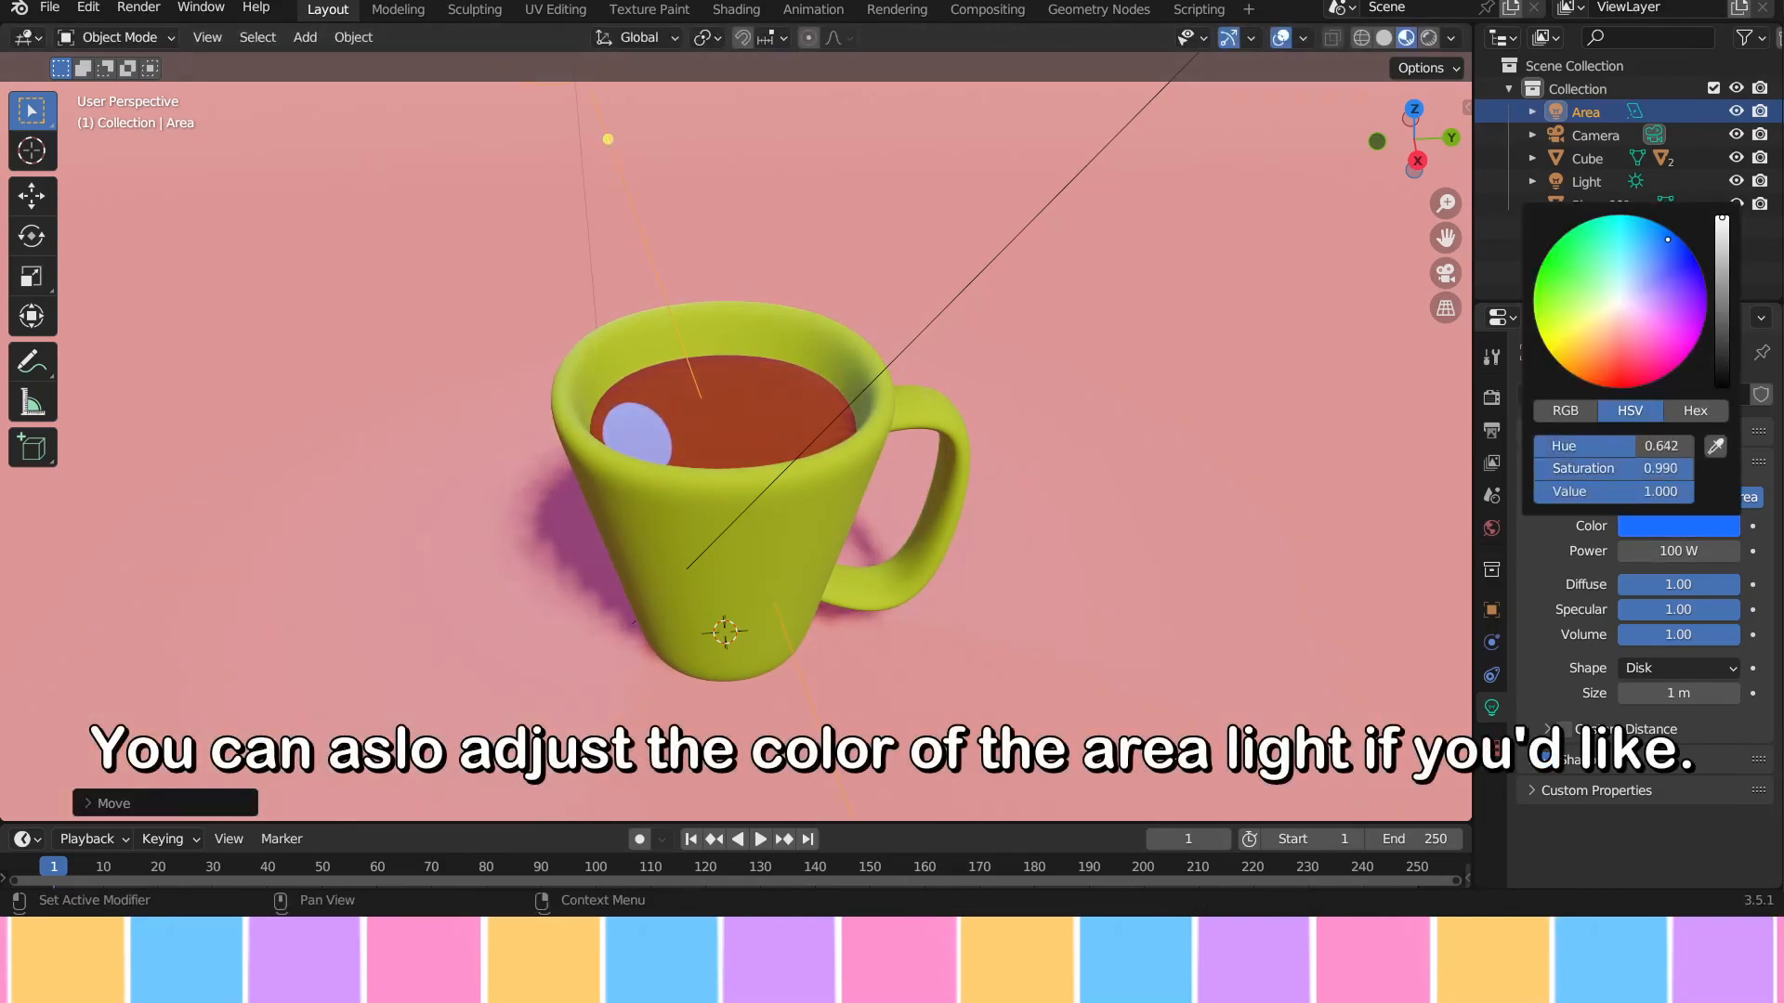
drag(1668, 239, 1632, 311)
click(1198, 537)
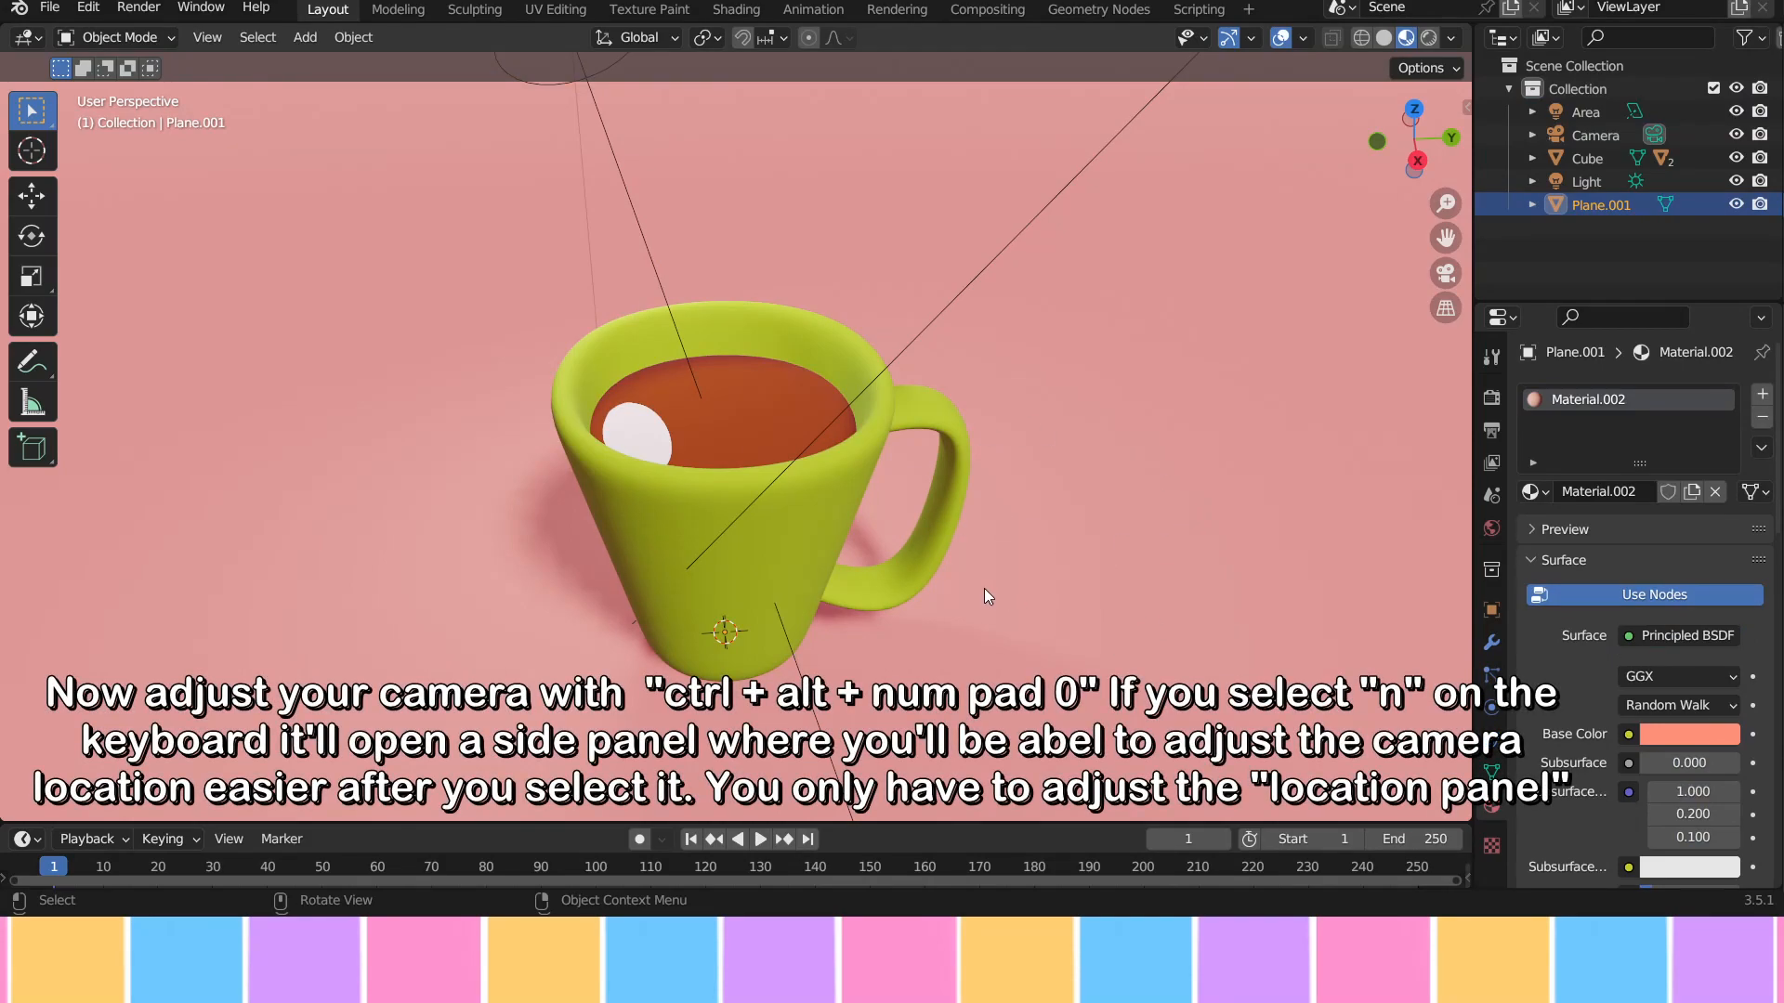
Step: Align the camera to the current view and set its location to X 6.0627 m, Y -0.63137 m, Z 5.4498 m
key(ctrl+alt+KP_0)
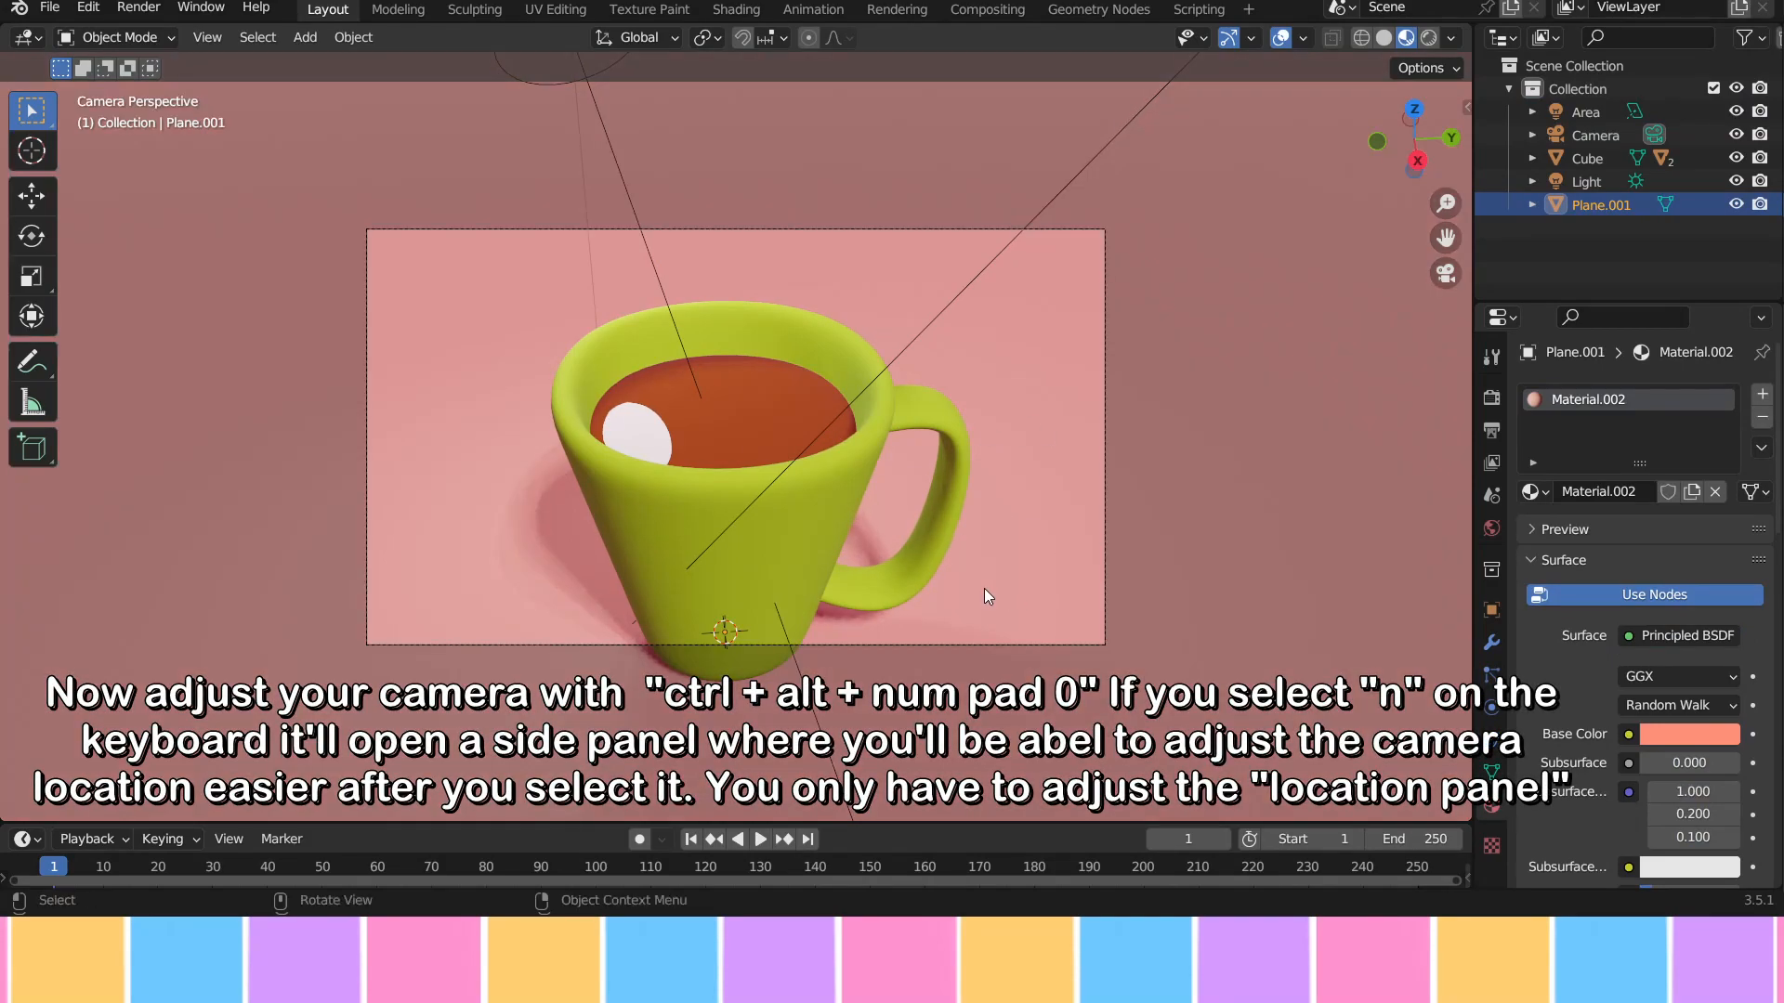
click(1106, 515)
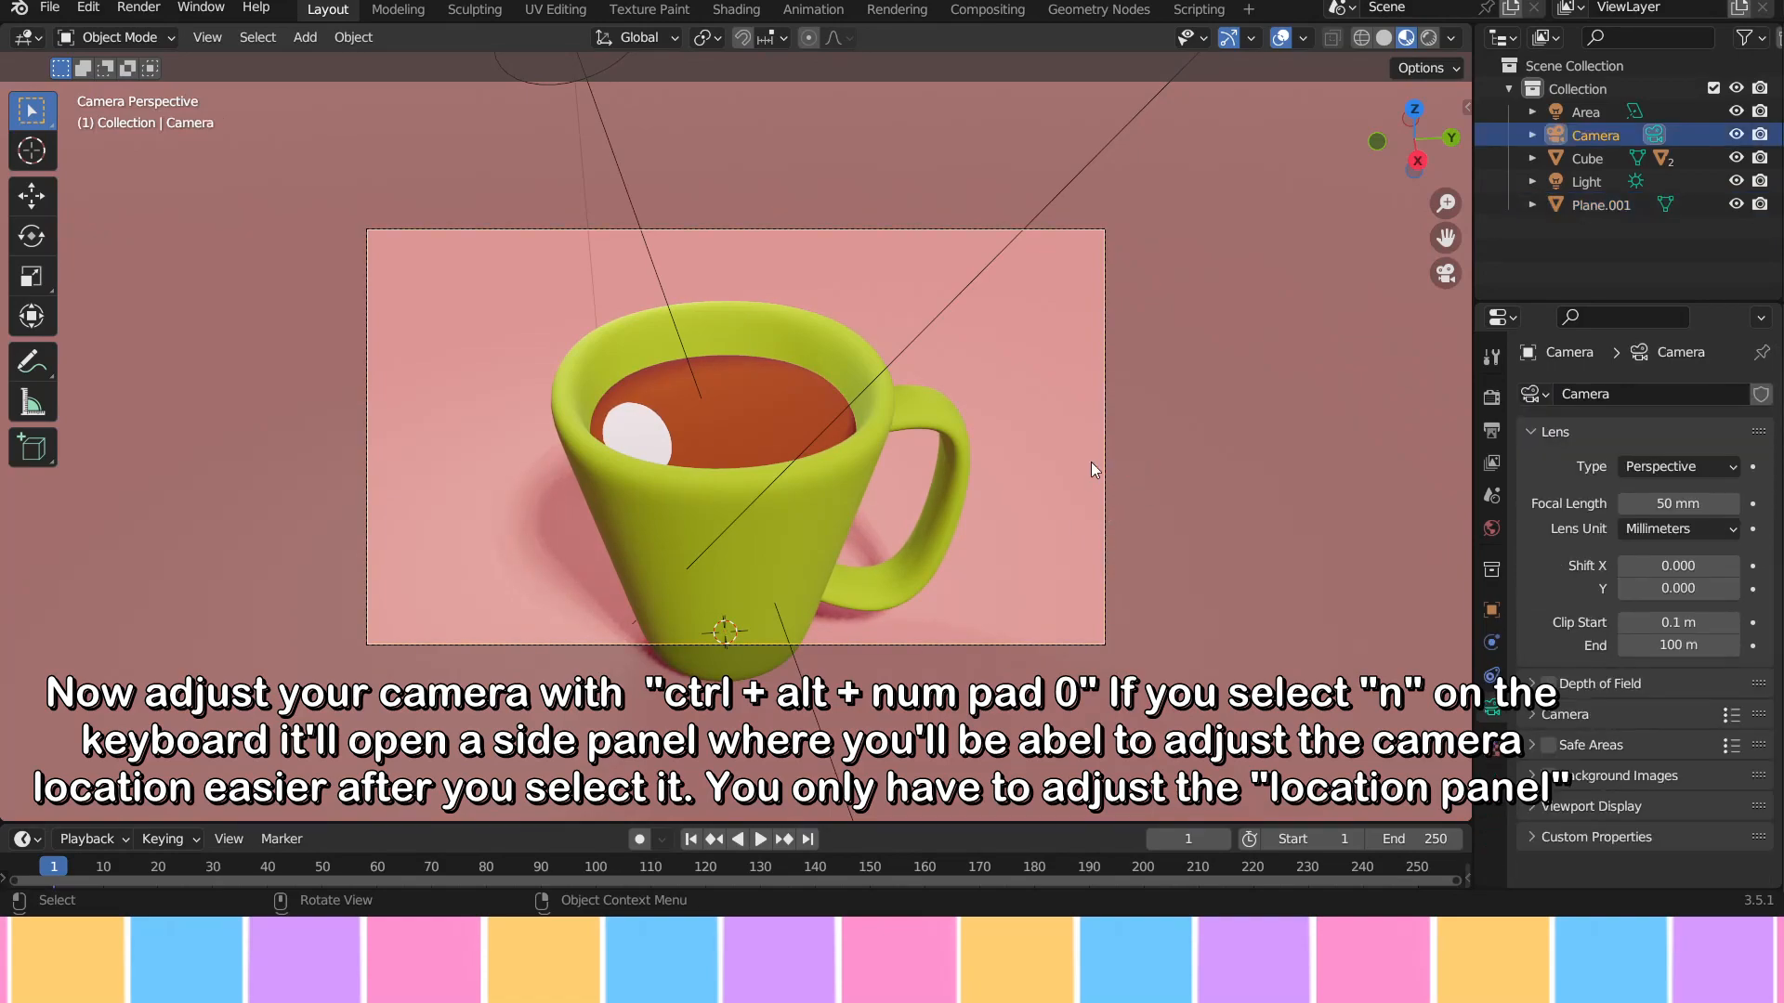
key(n)
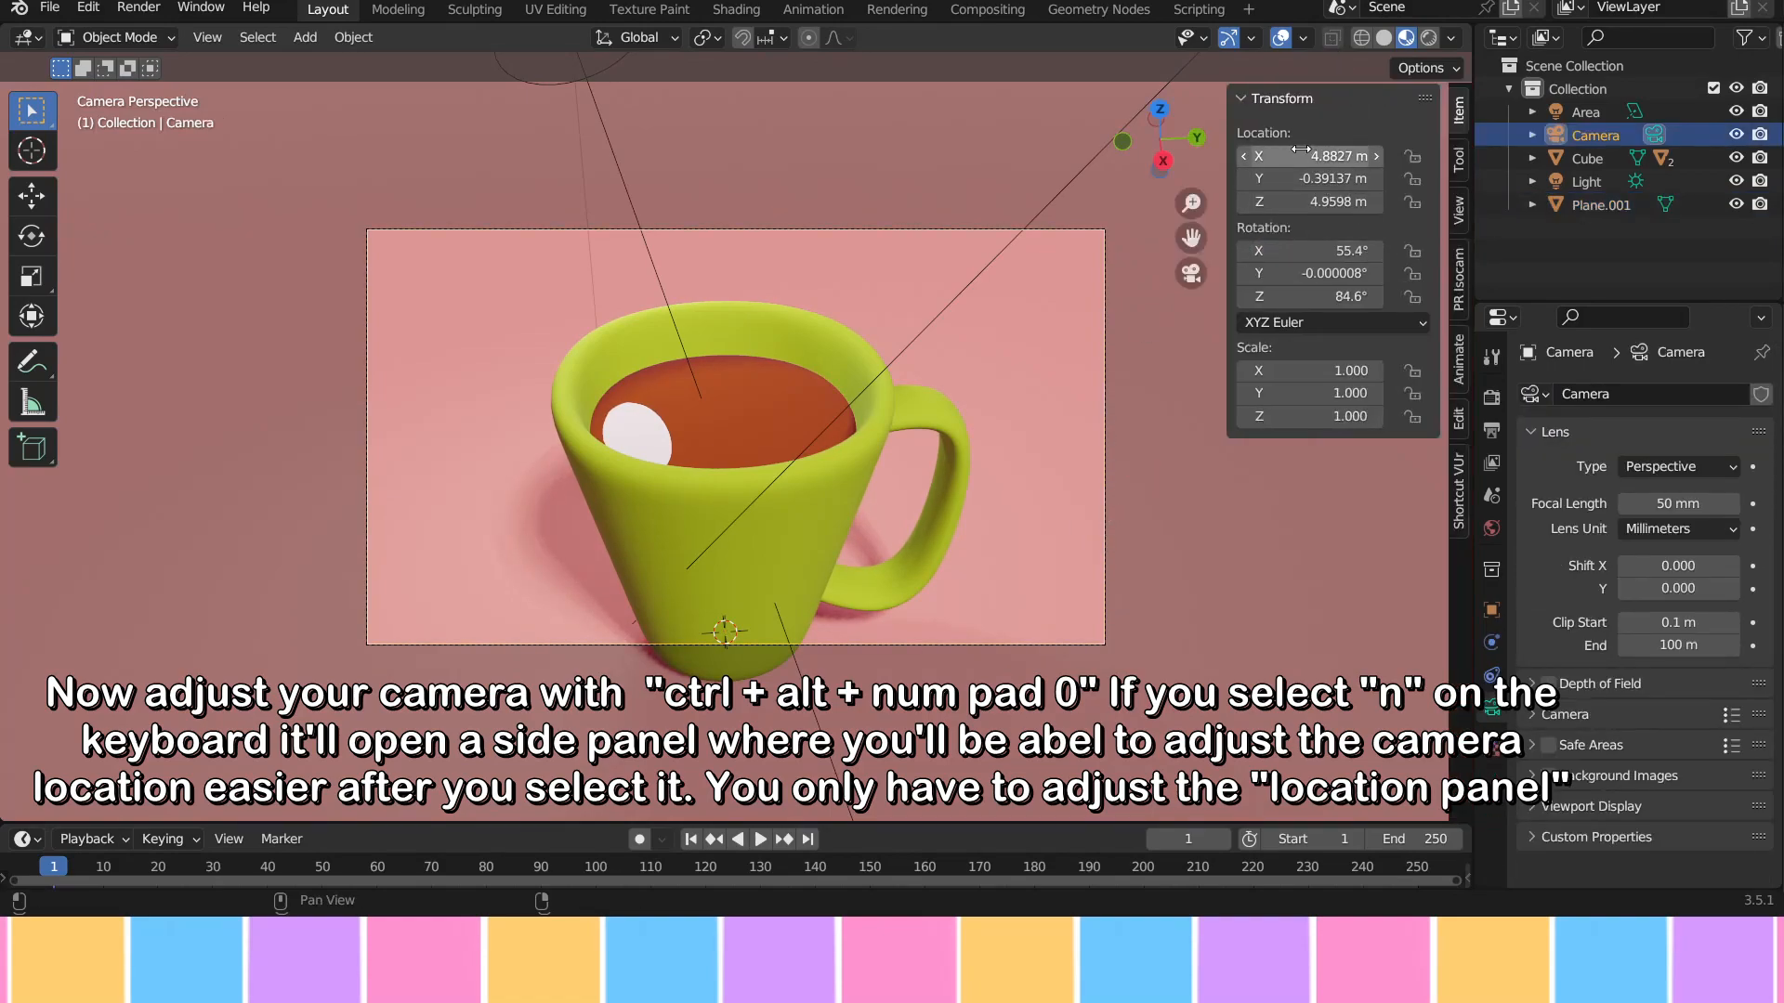
drag(1301, 156, 1365, 156)
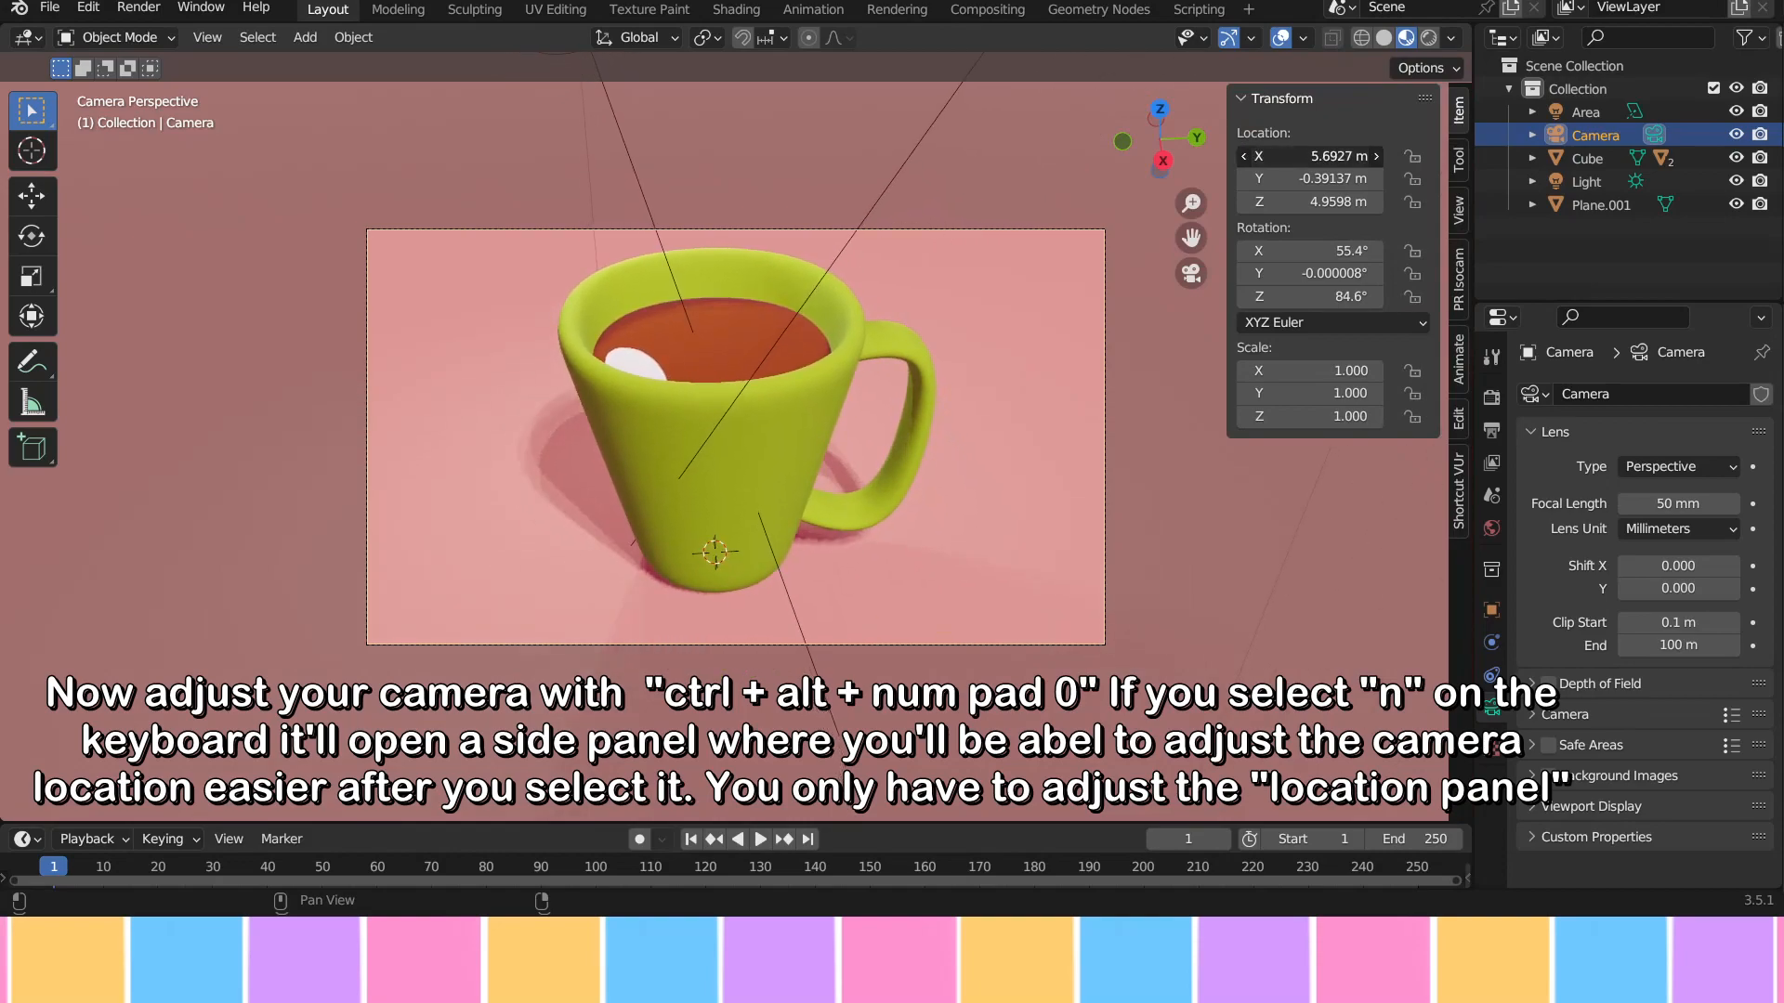
drag(1265, 202, 1375, 147)
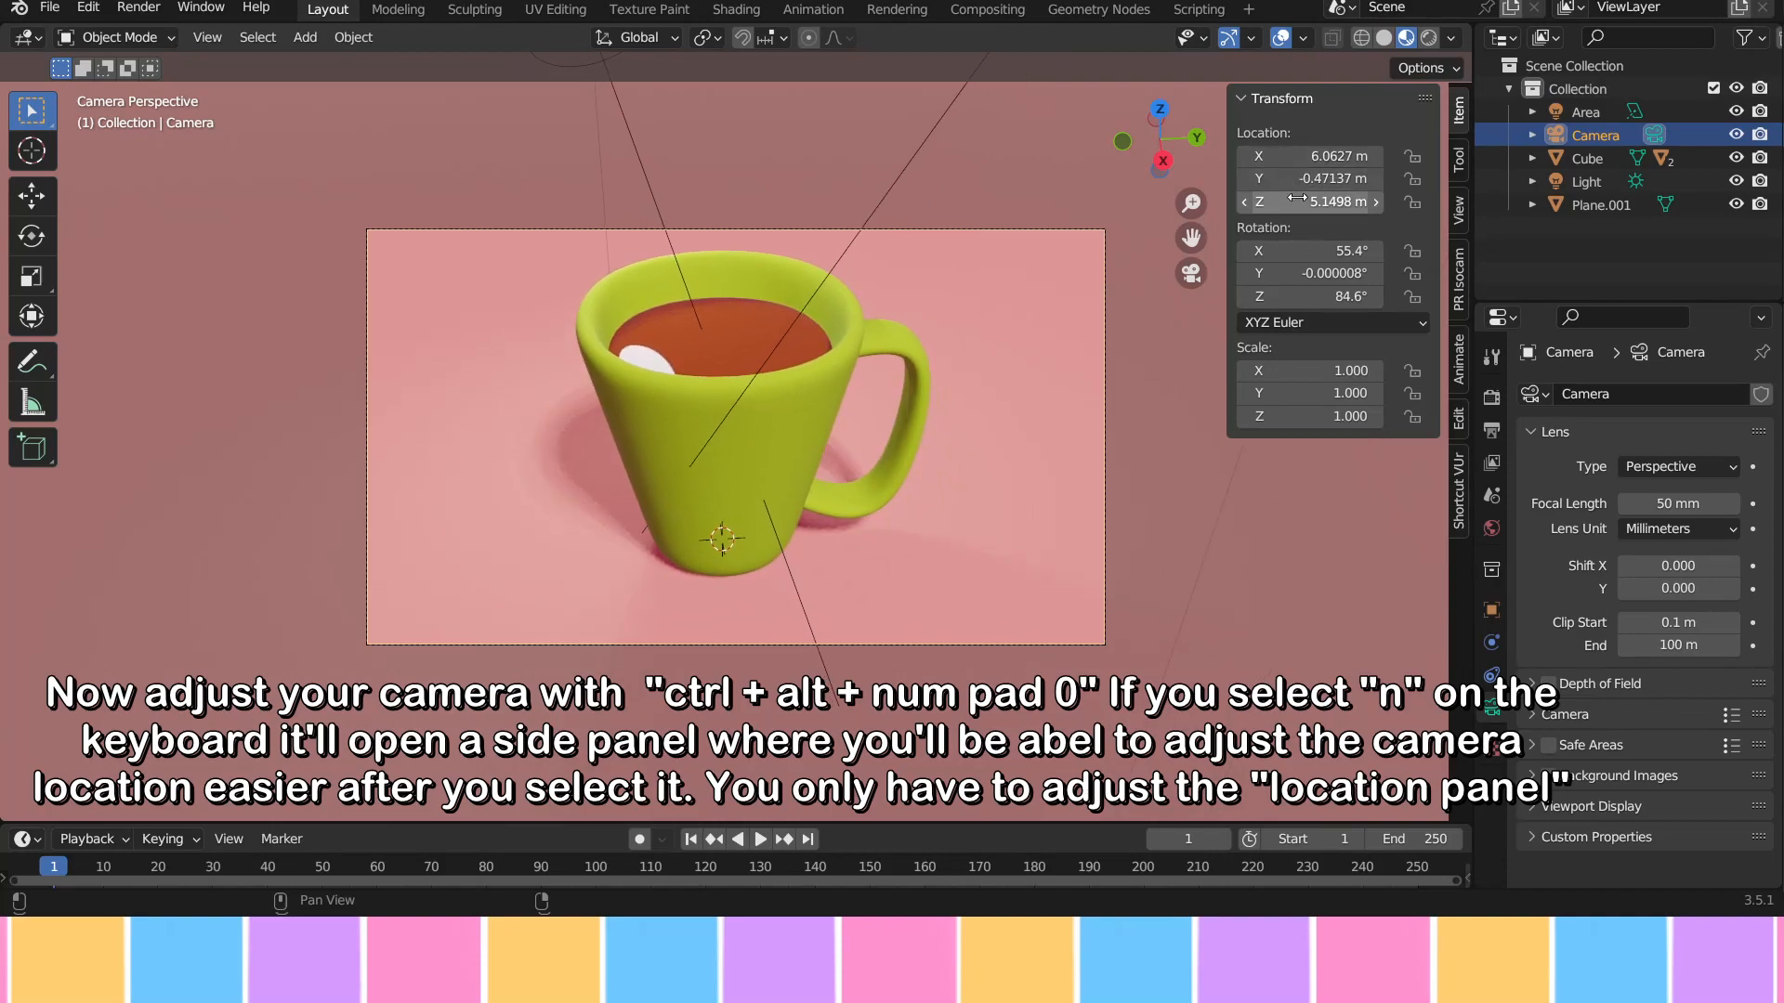
drag(1283, 202, 1356, 201)
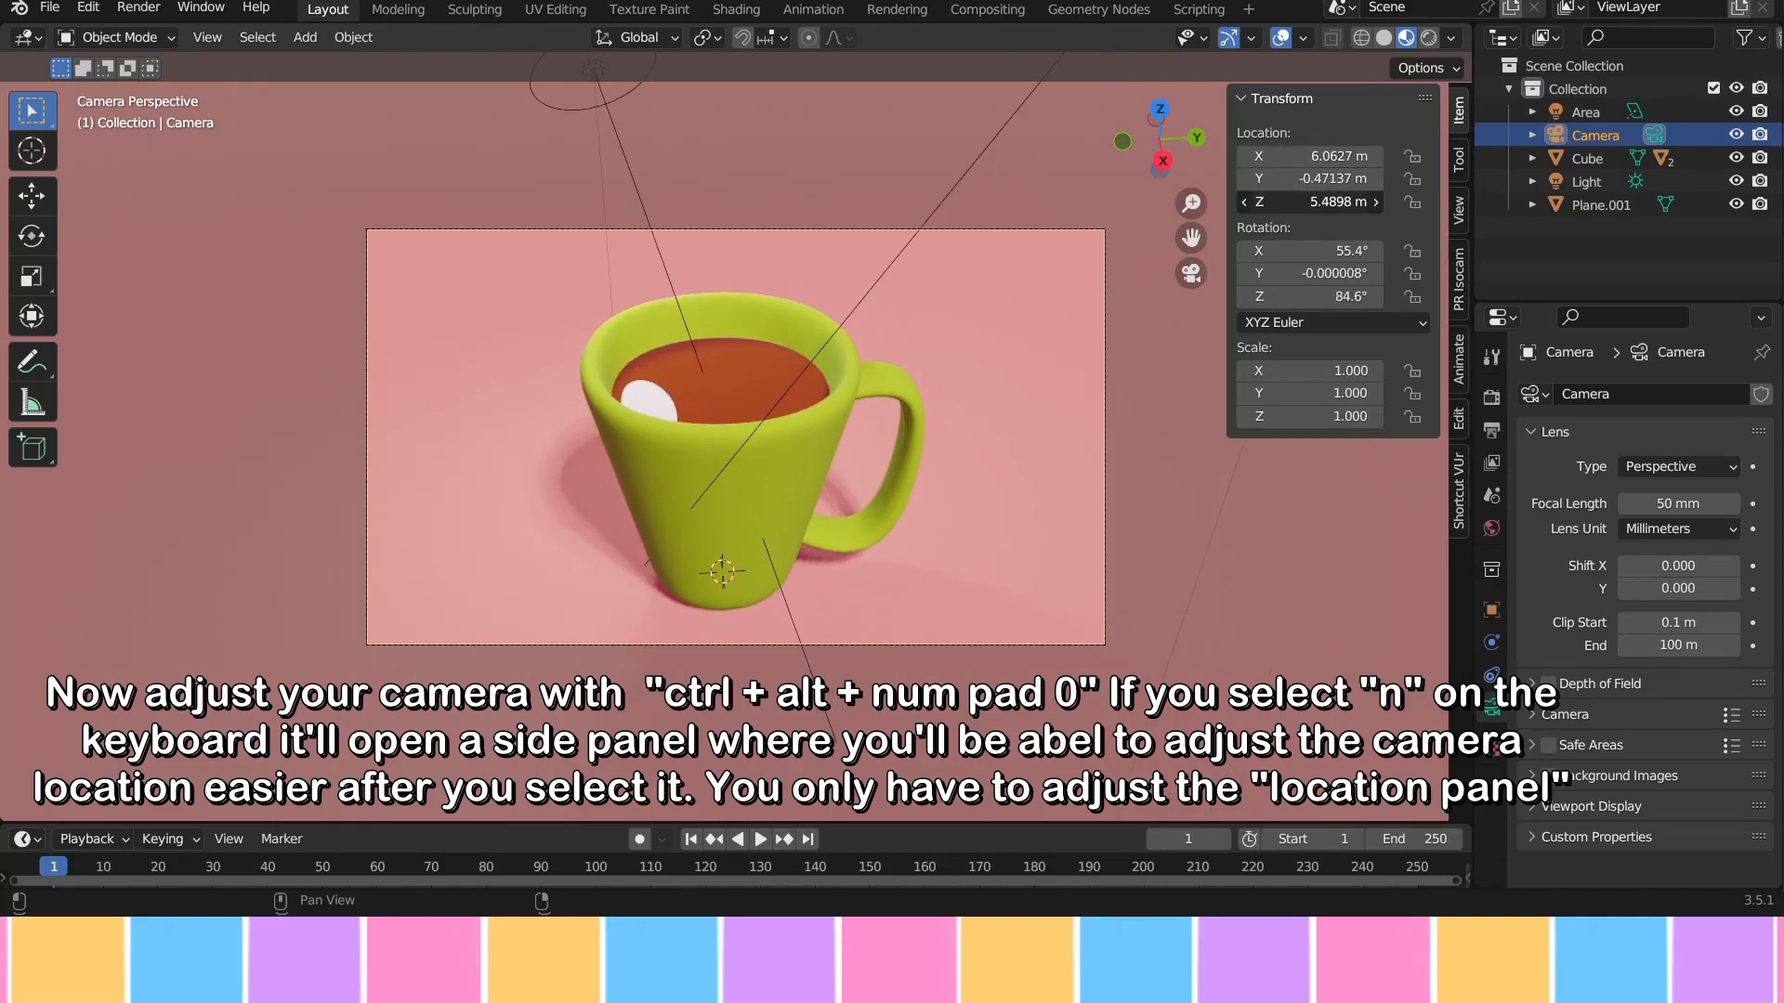
drag(1356, 201, 1294, 178)
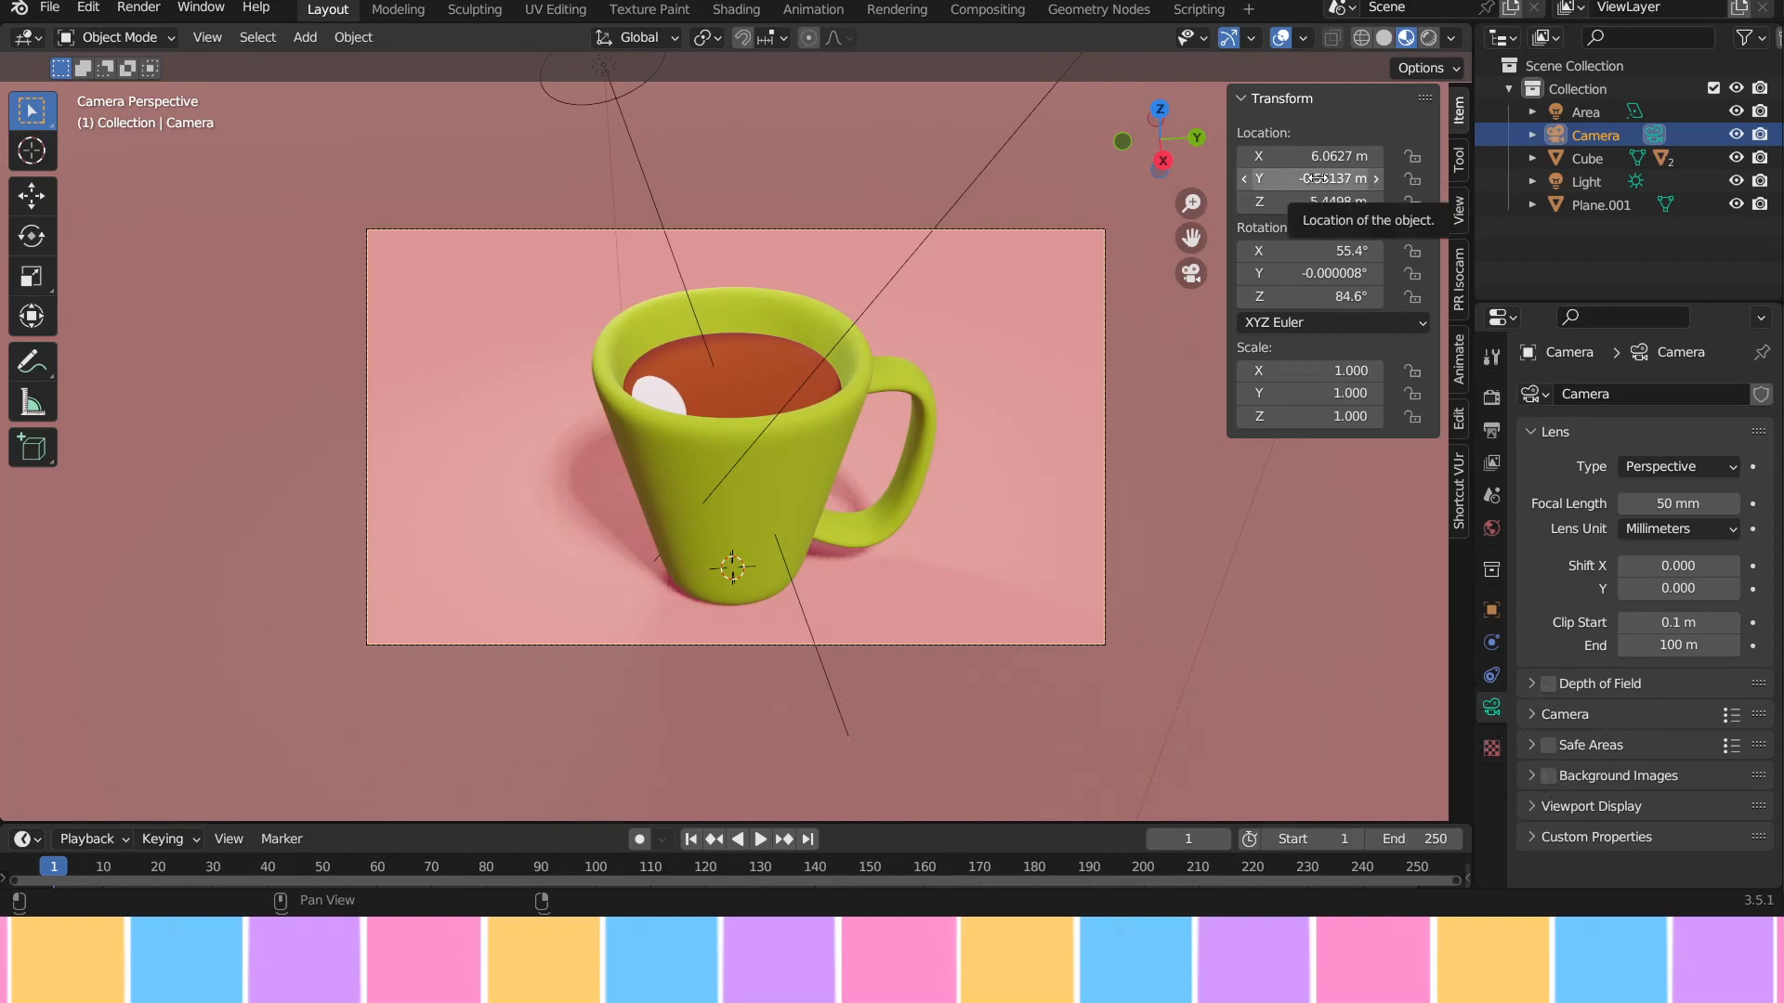
mouse_move(1314, 178)
mouse_down()
mouse_move(1291, 179)
mouse_move(1308, 176)
mouse_up()
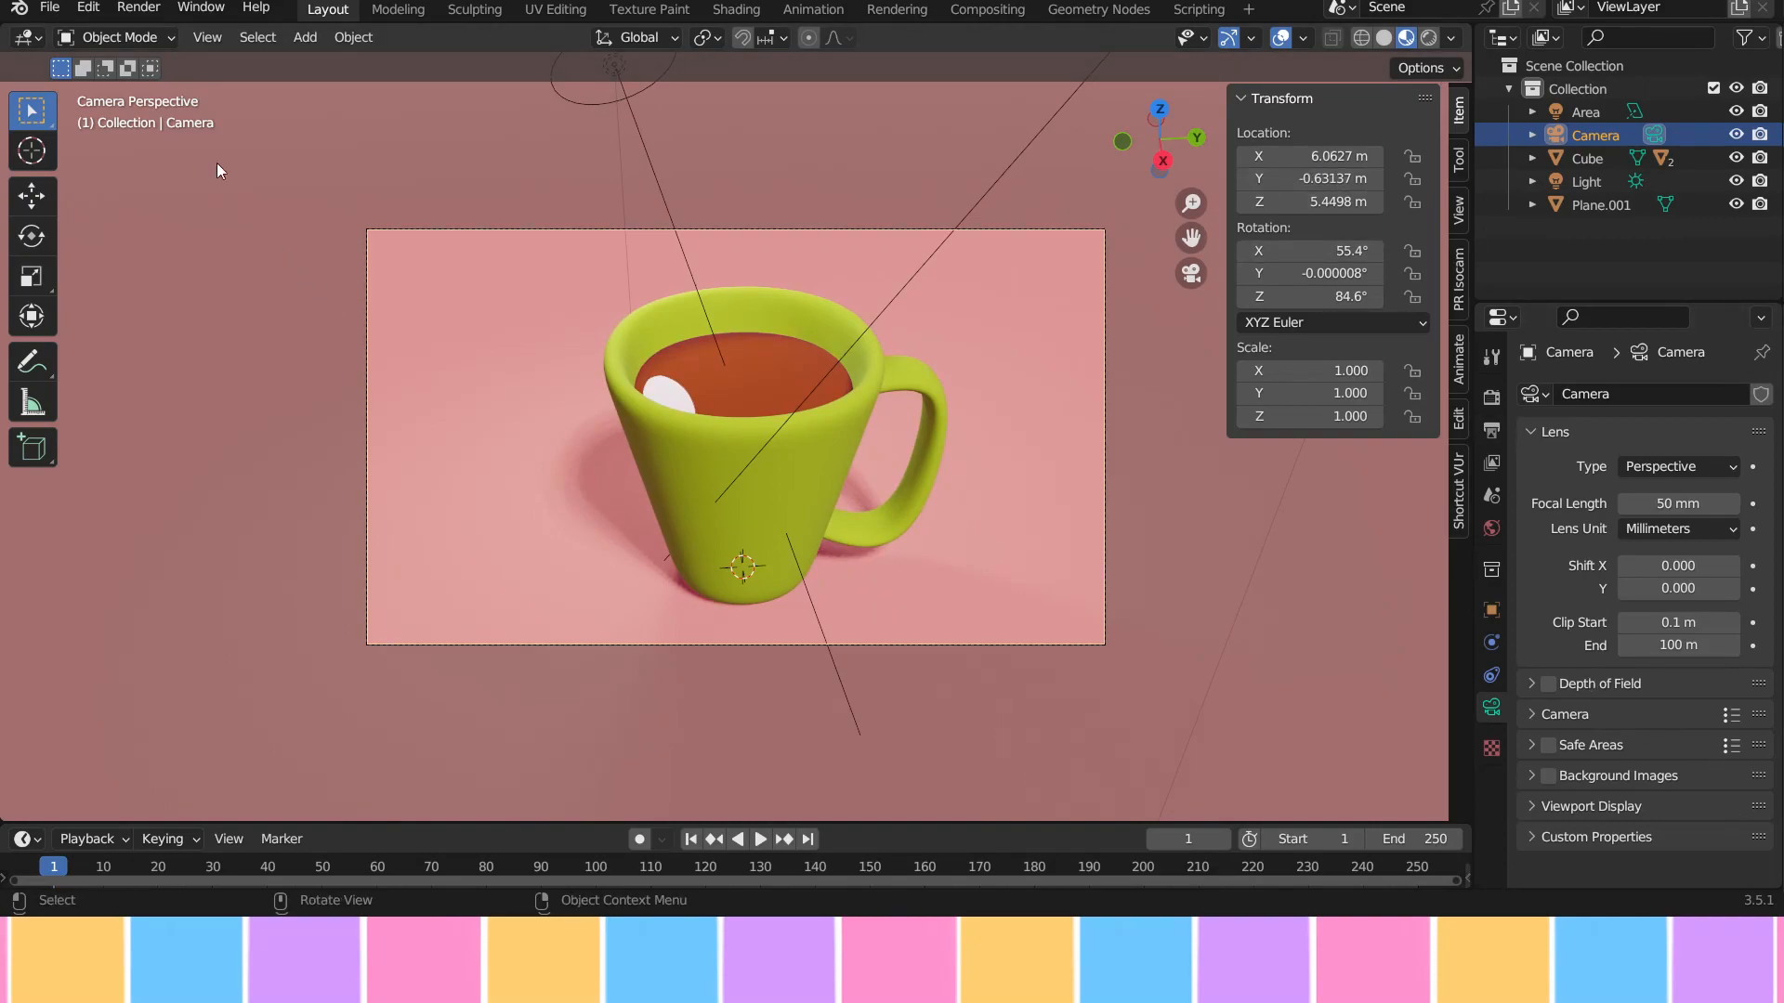
Step: Enable Ambient Occlusion and Screen Space Reflections for the Eevee render, leaving Bloom off
click(157, 14)
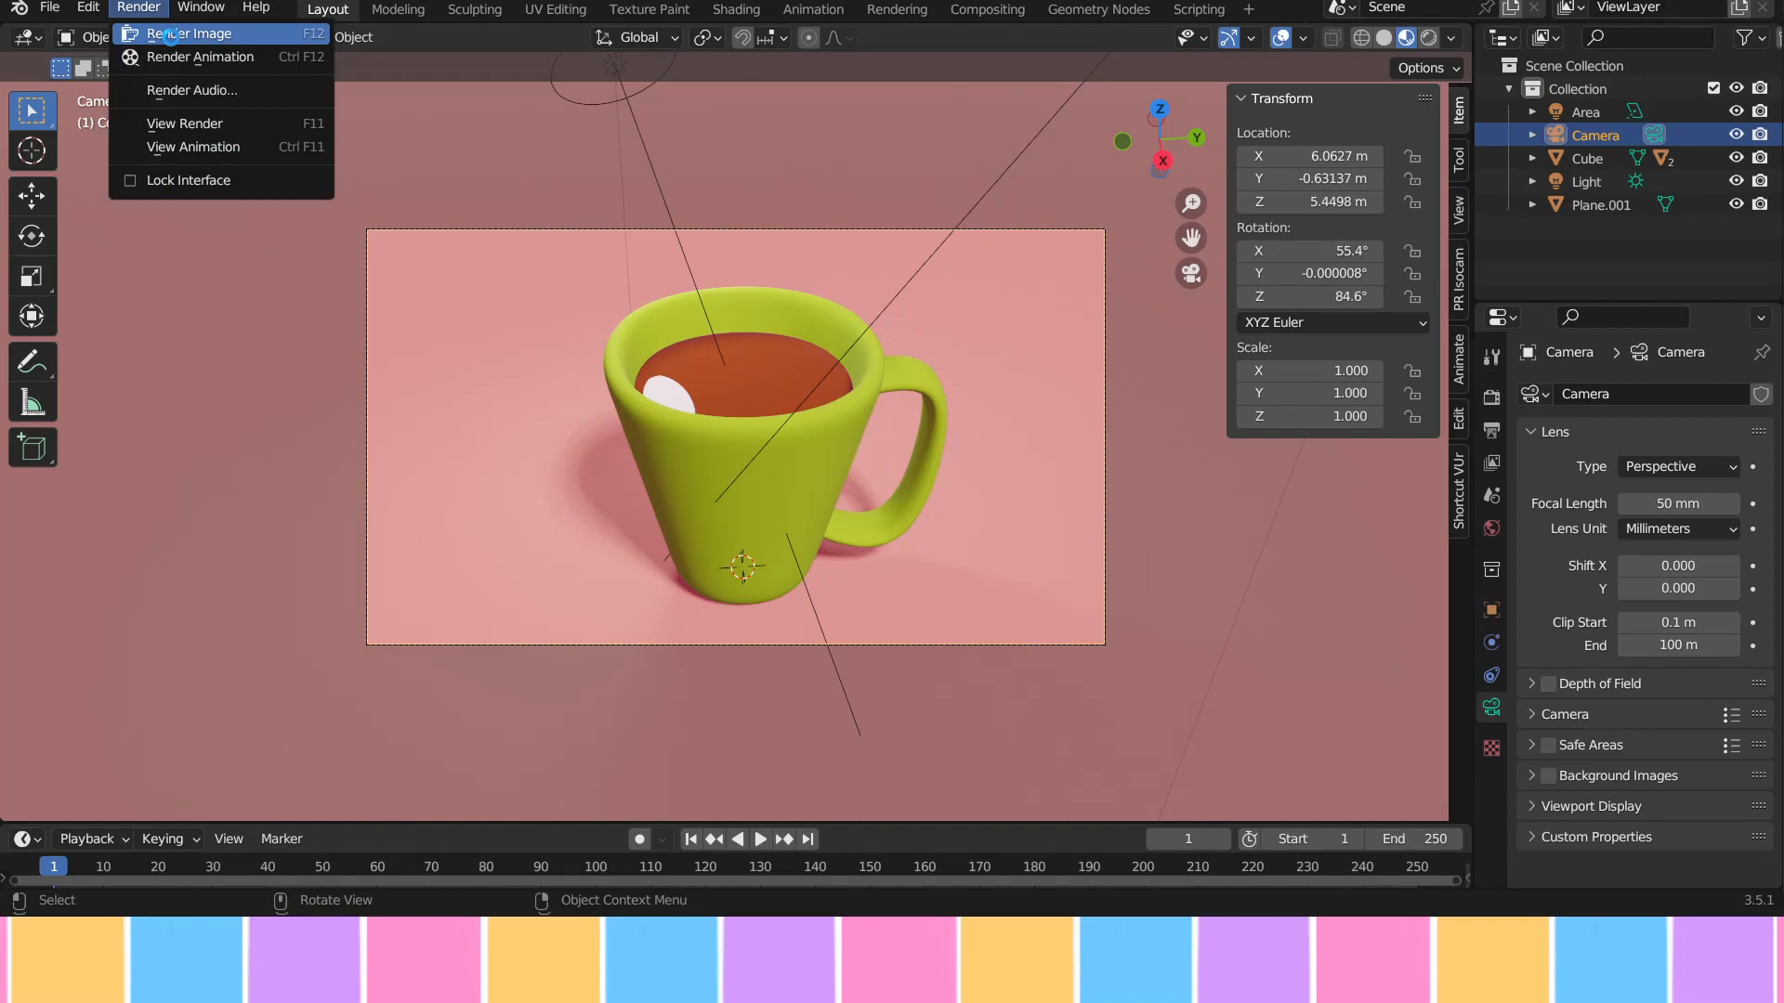
key(Escape)
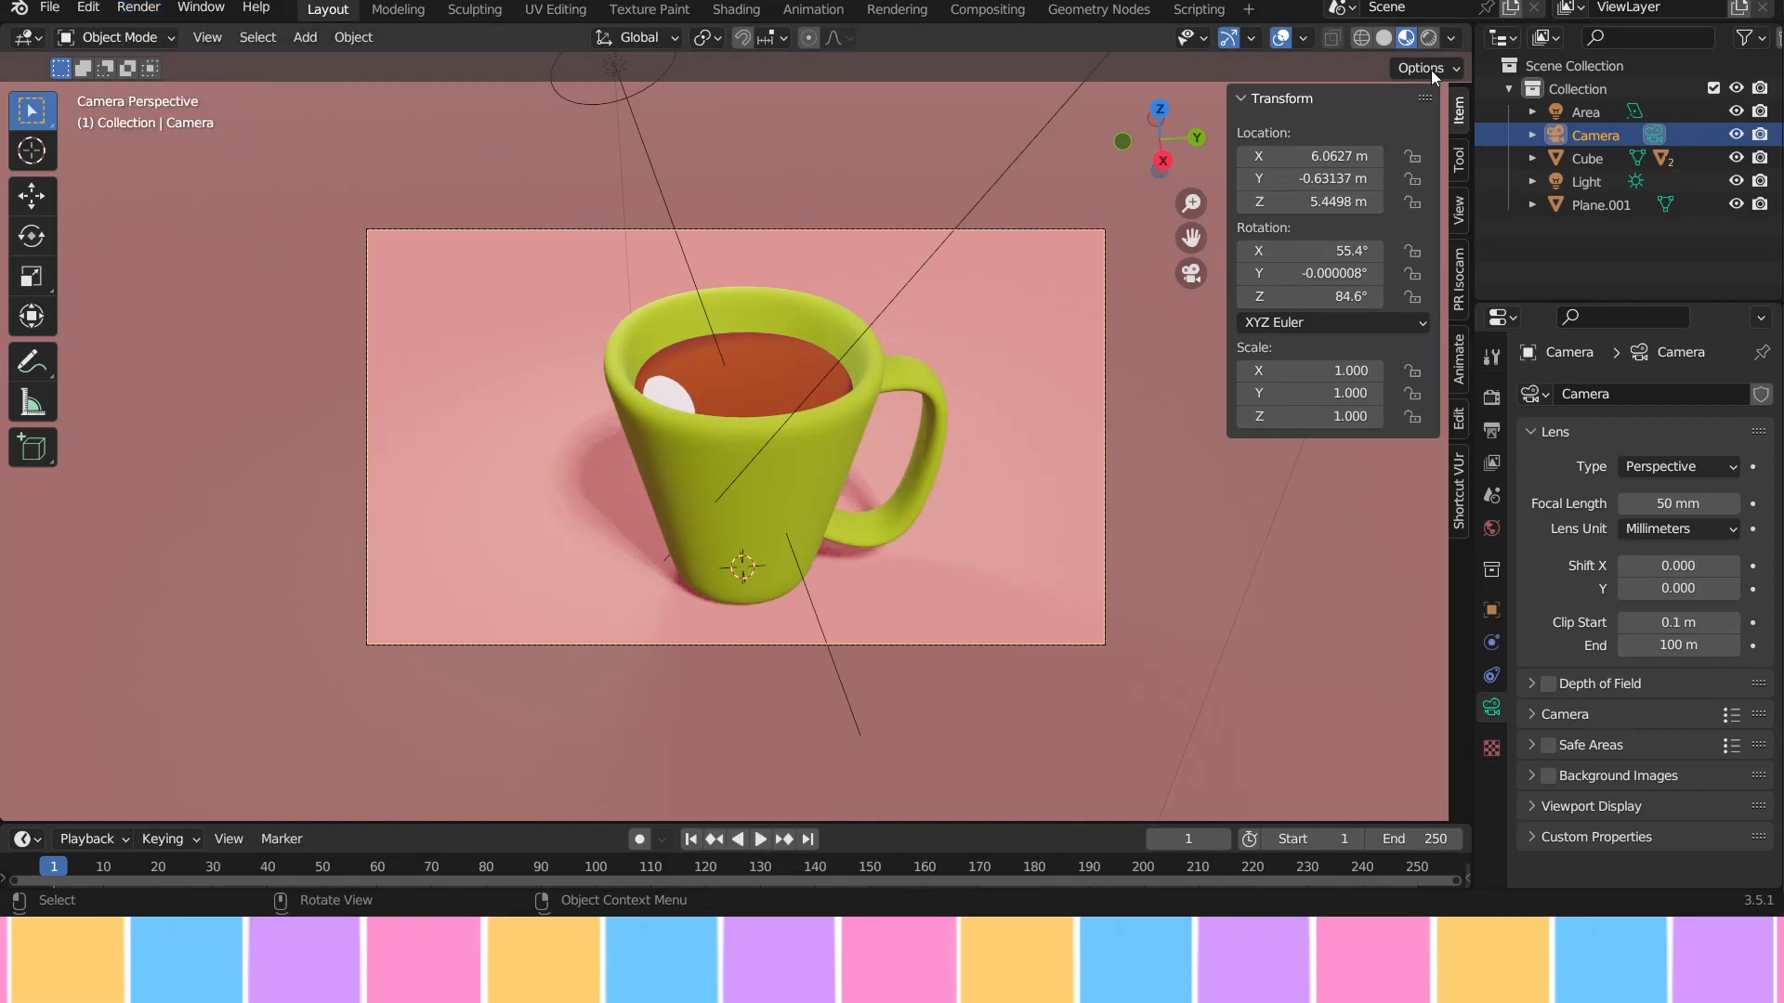
click(1491, 357)
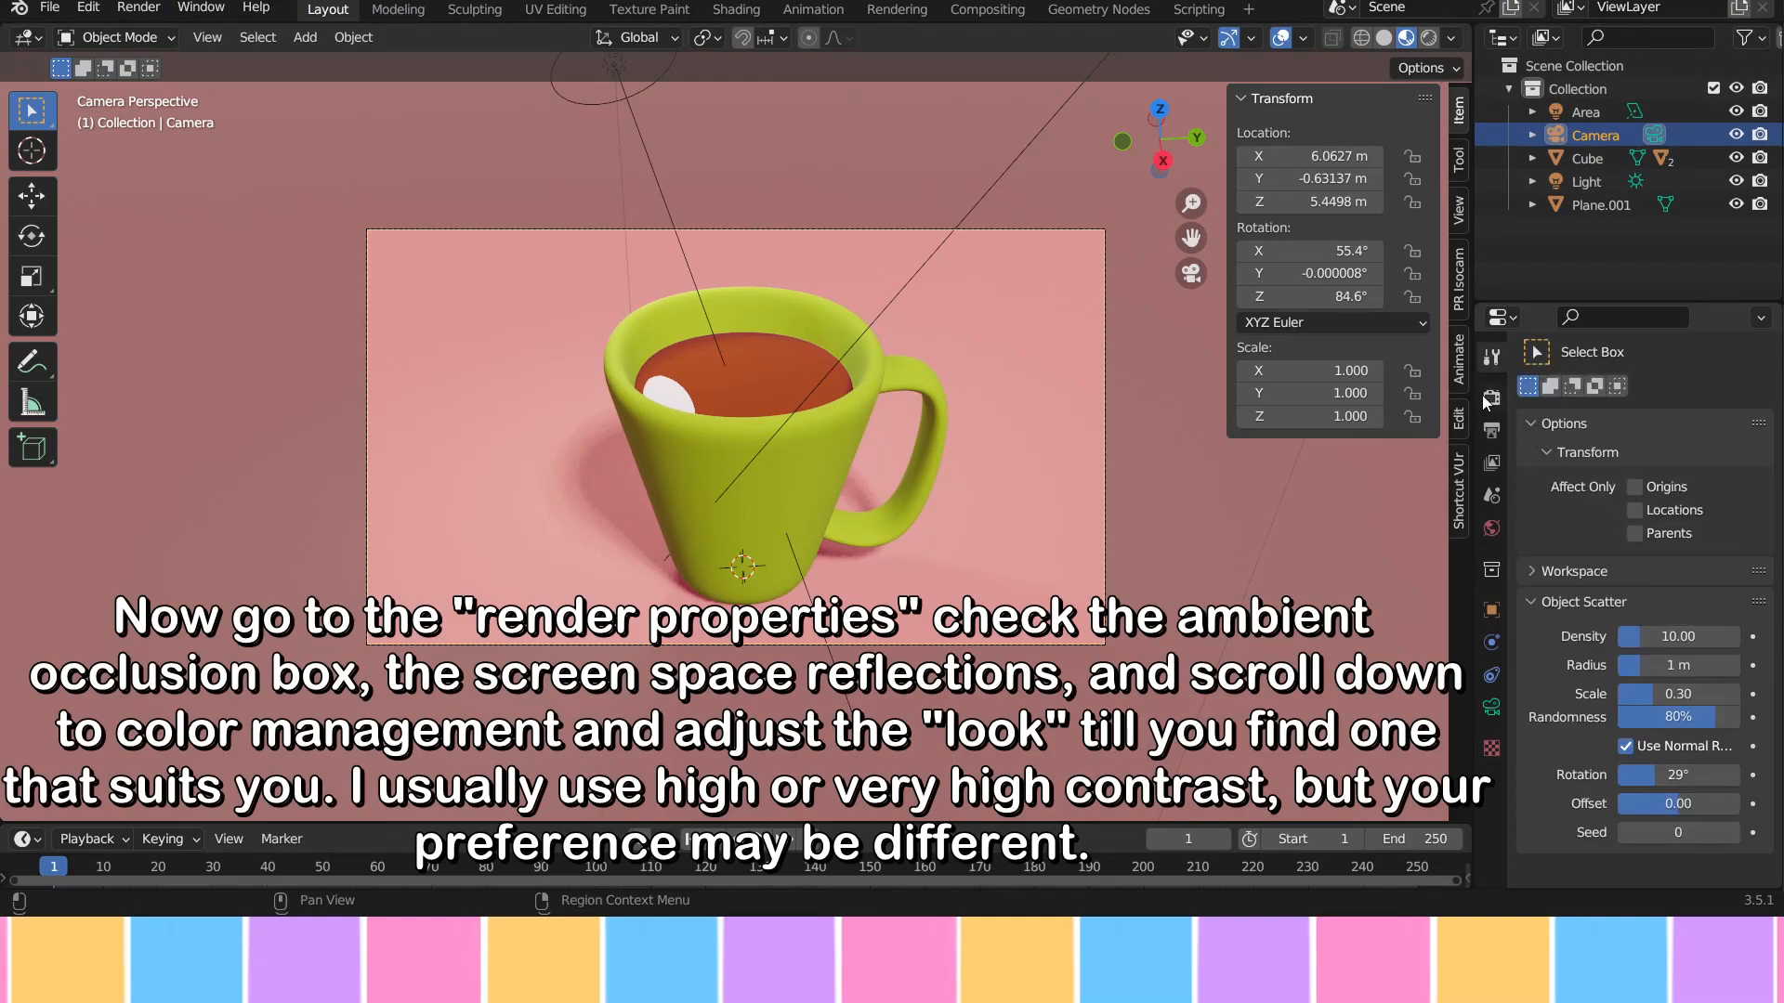
click(1494, 395)
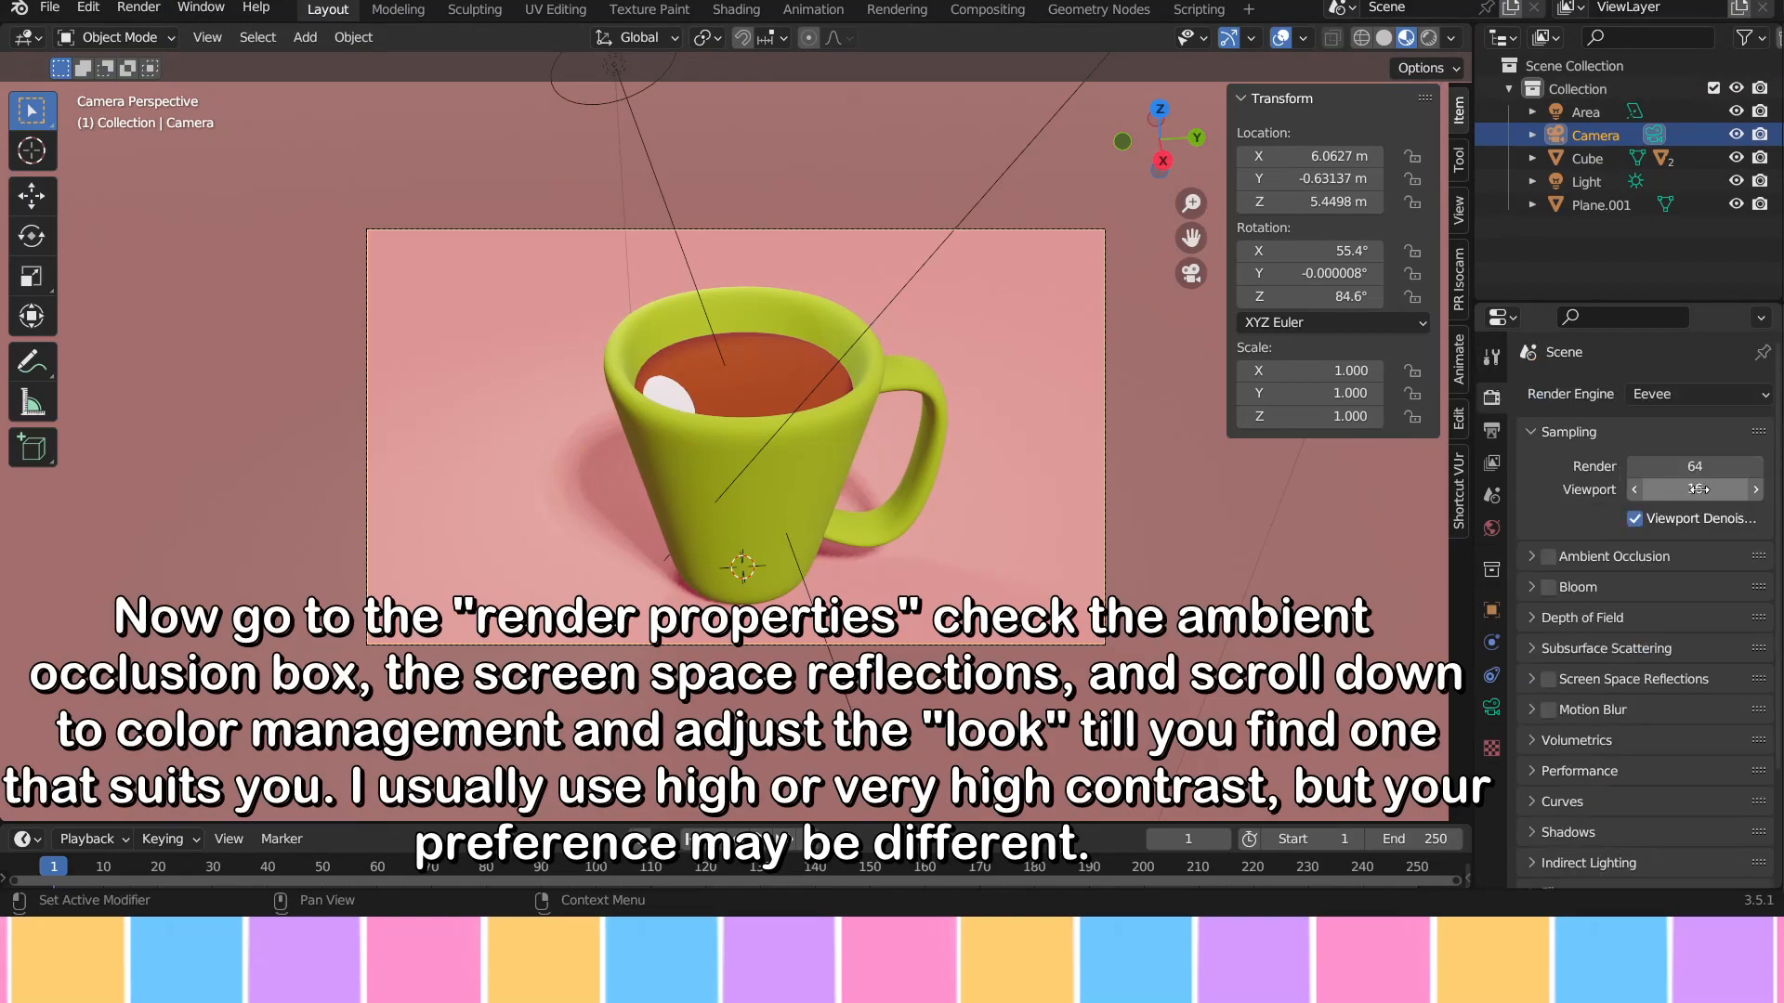
click(1546, 586)
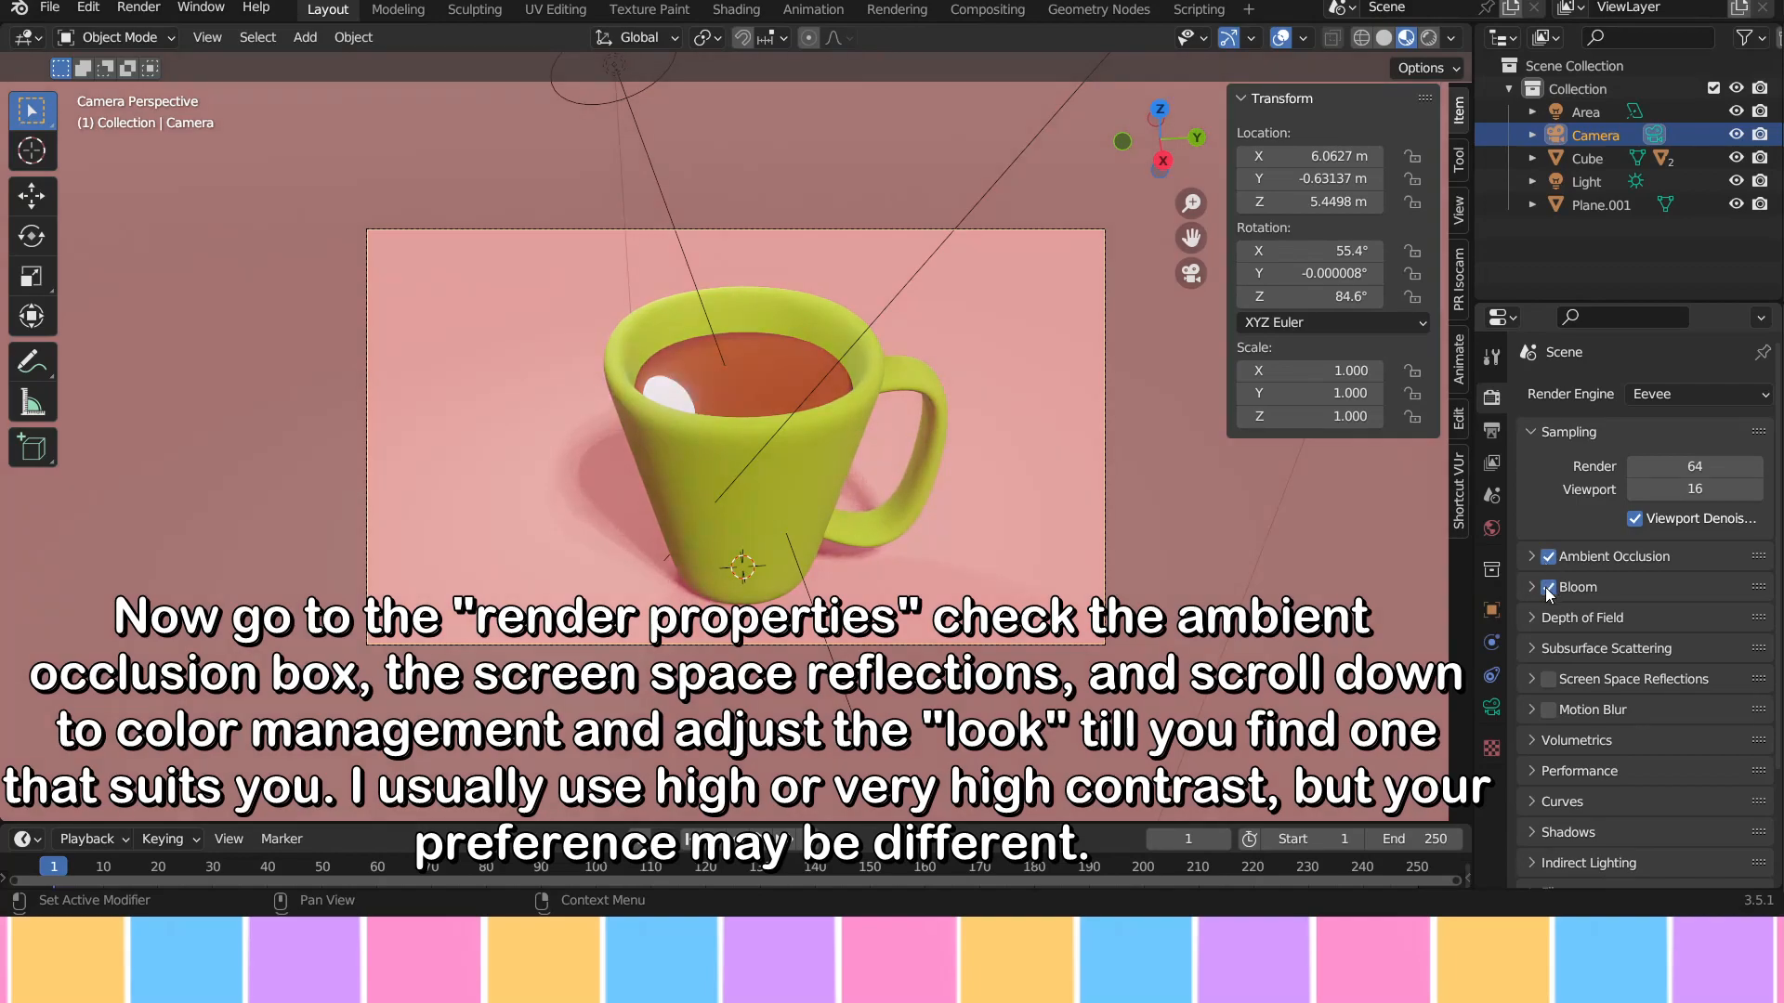
click(1547, 587)
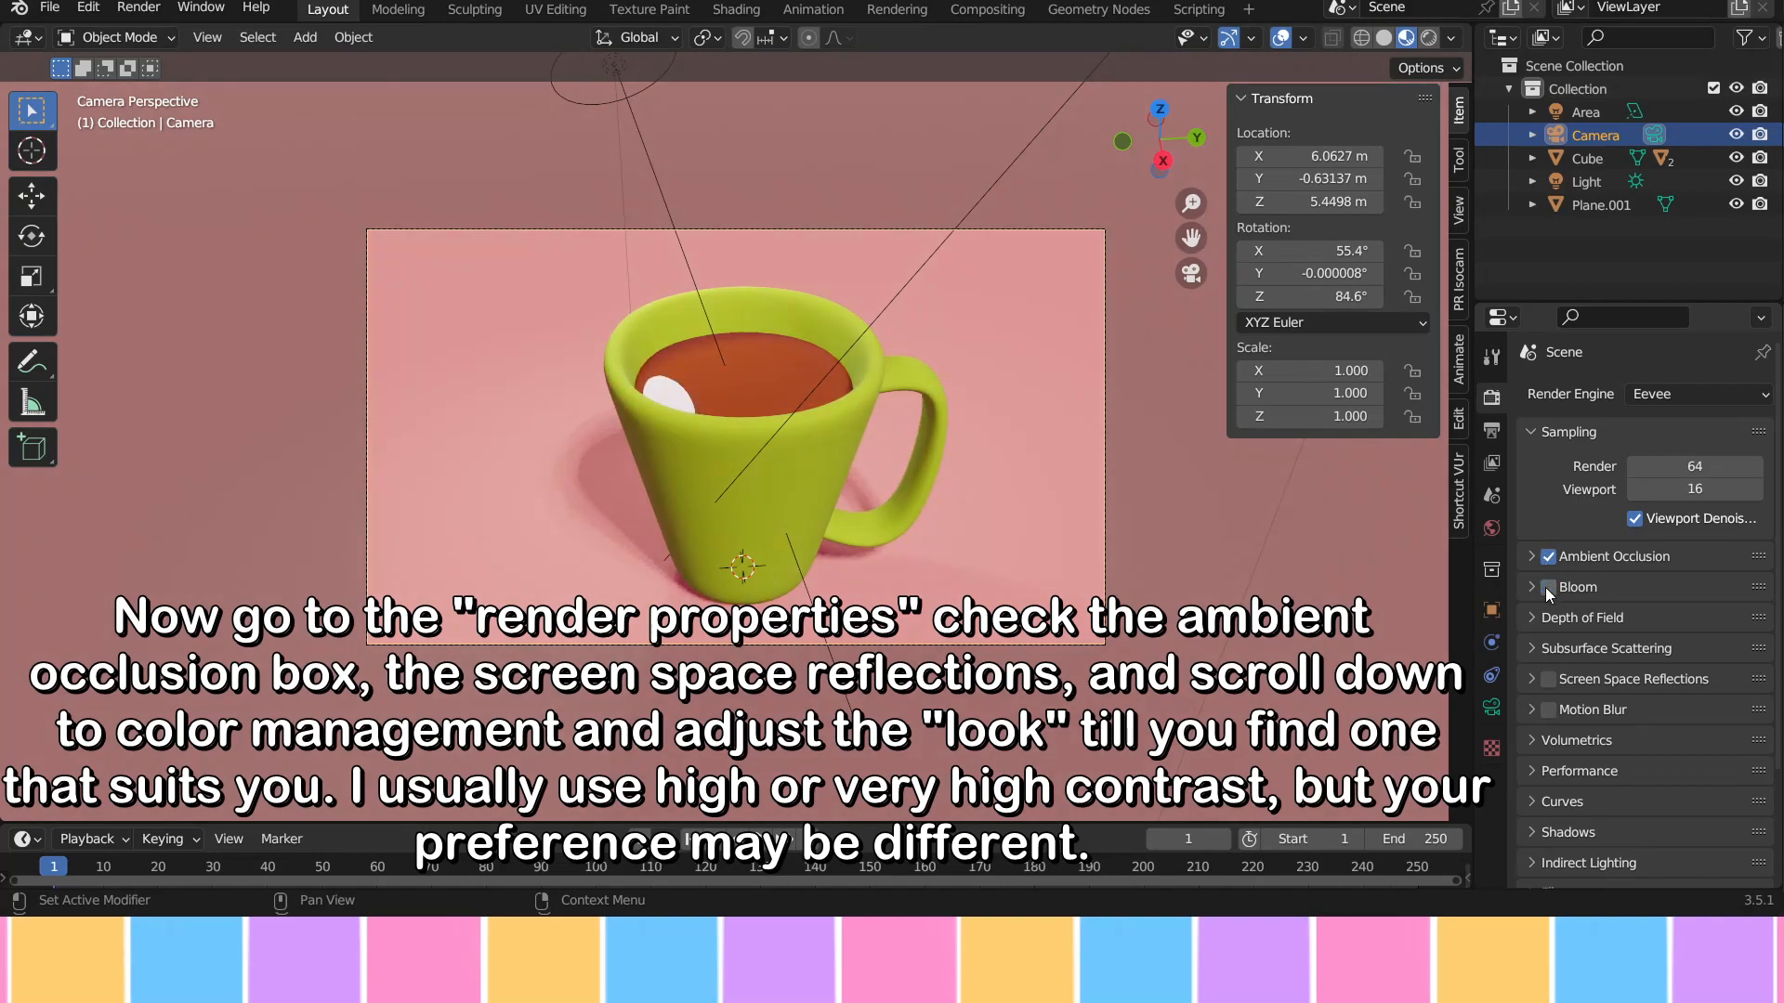
click(1546, 678)
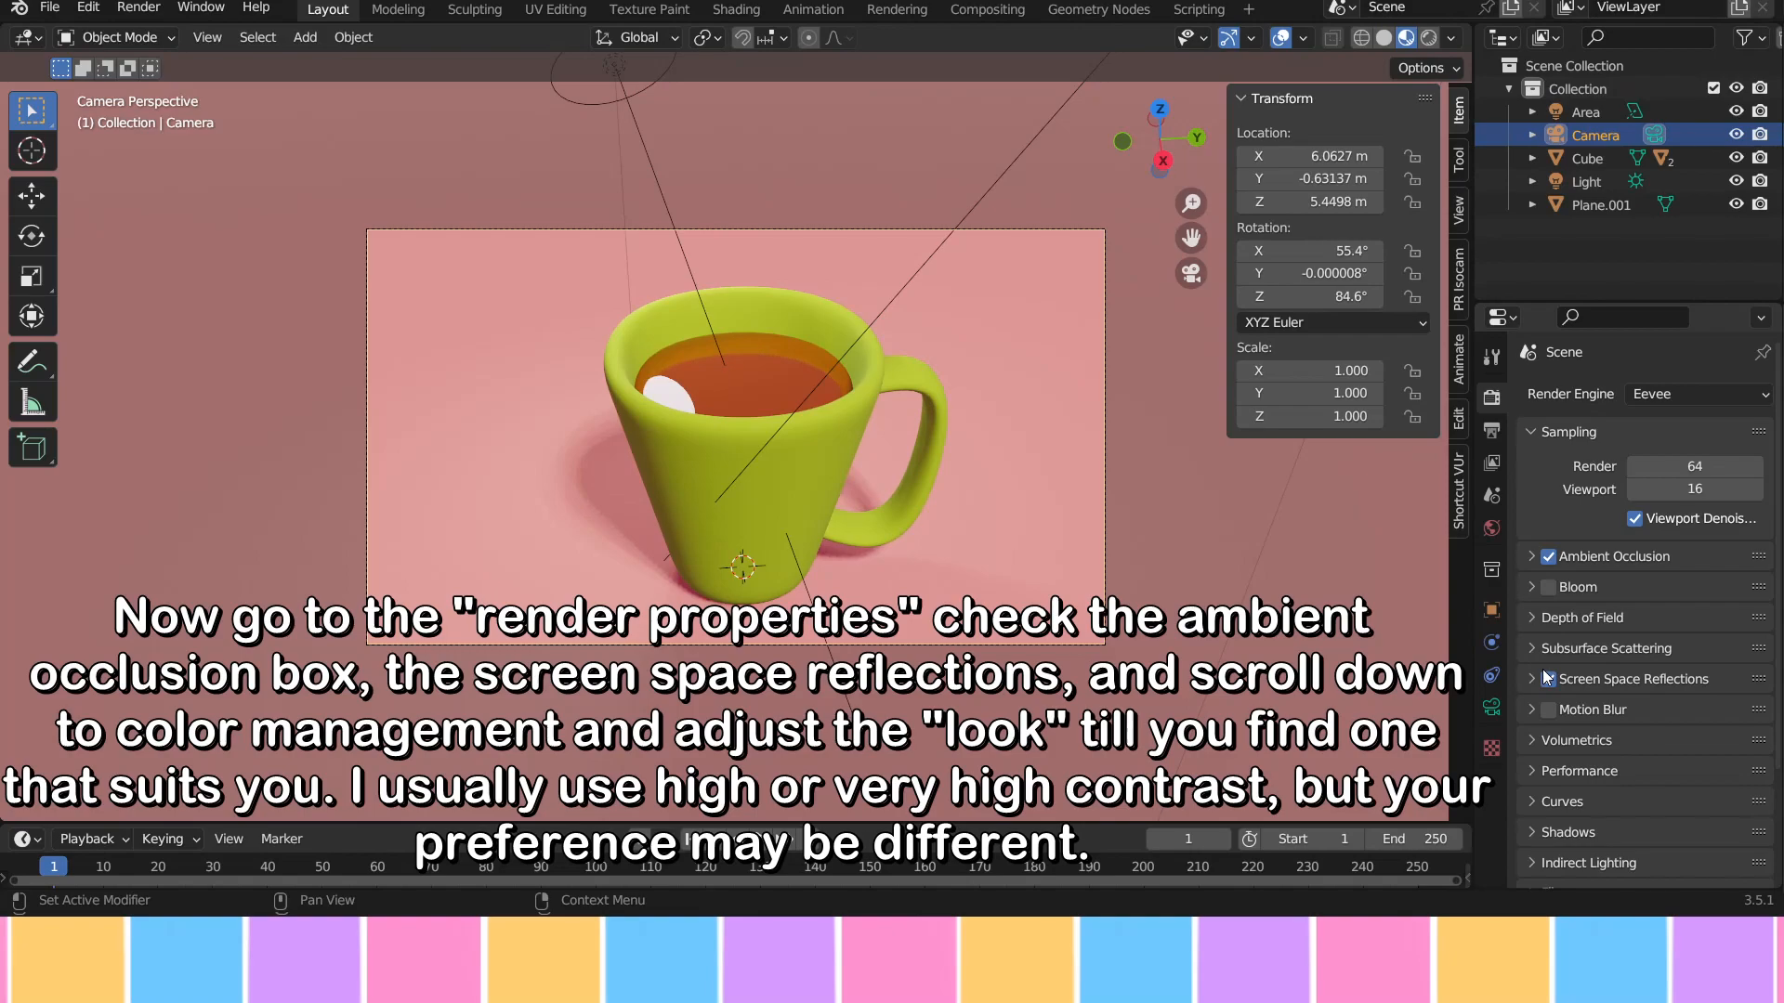
Step: Try the Medium High Contrast and High Contrast looks in color management, settling on Very High Contrast
scroll(1550, 701, down, 4)
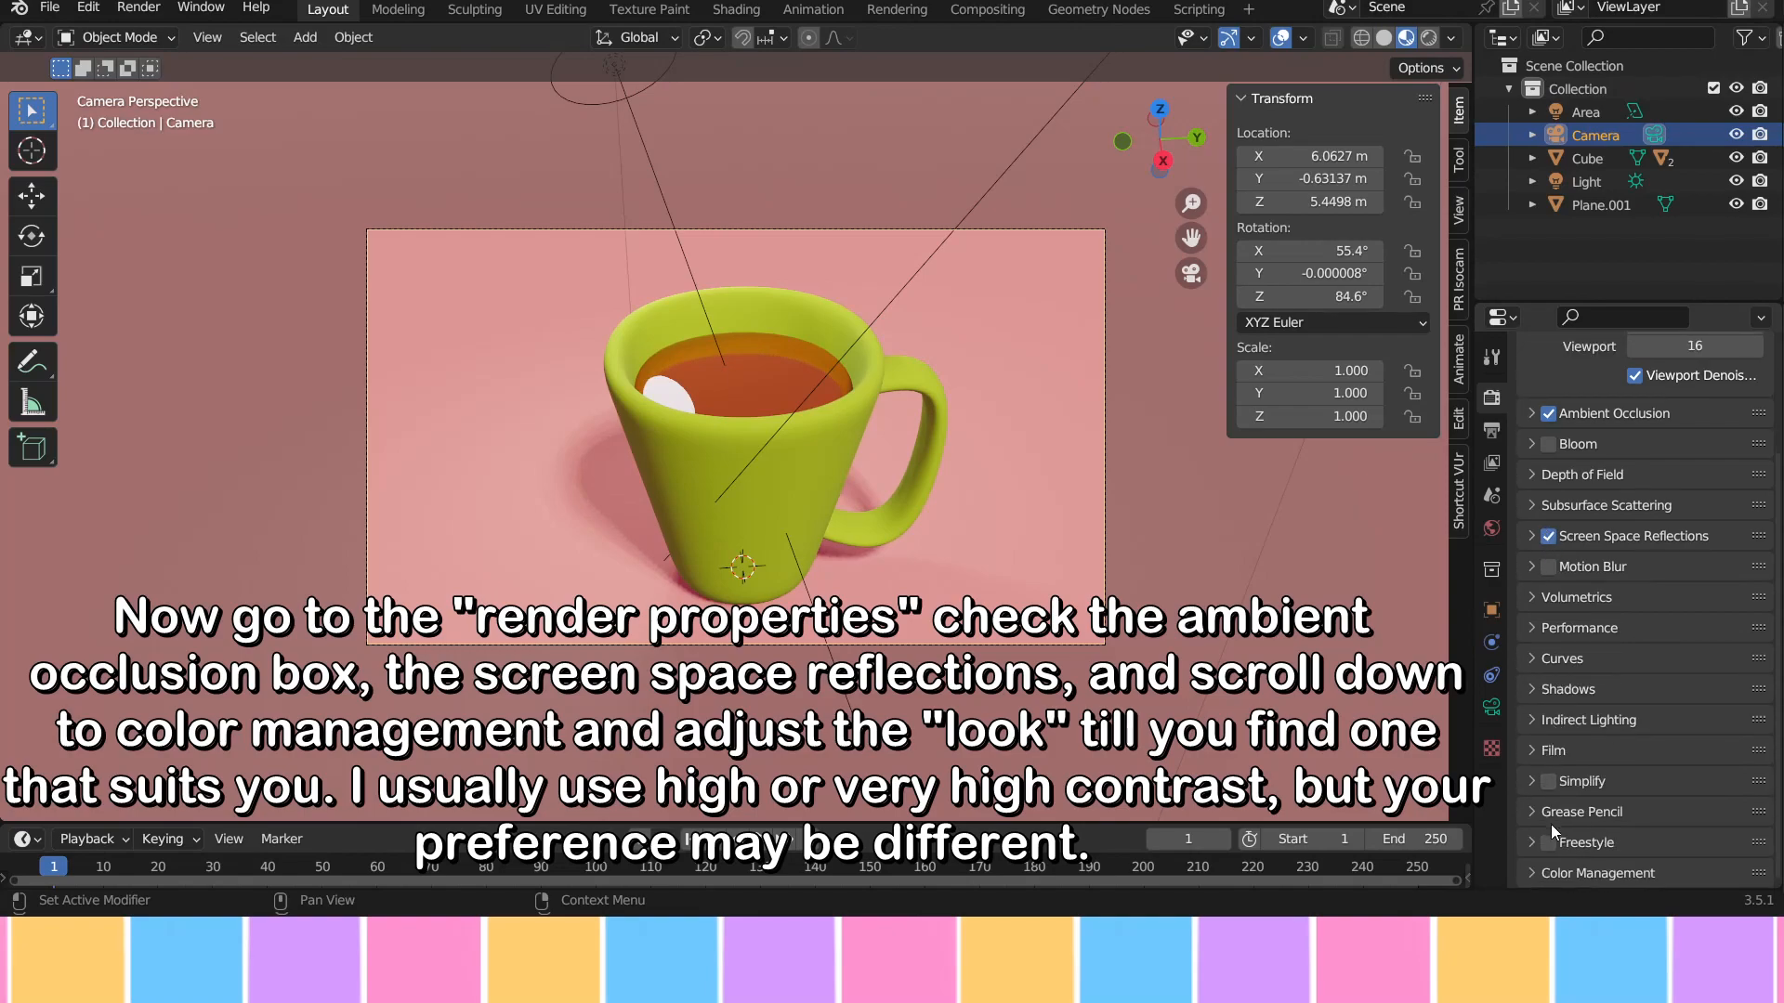
click(1540, 871)
scroll(1574, 871, down, 6)
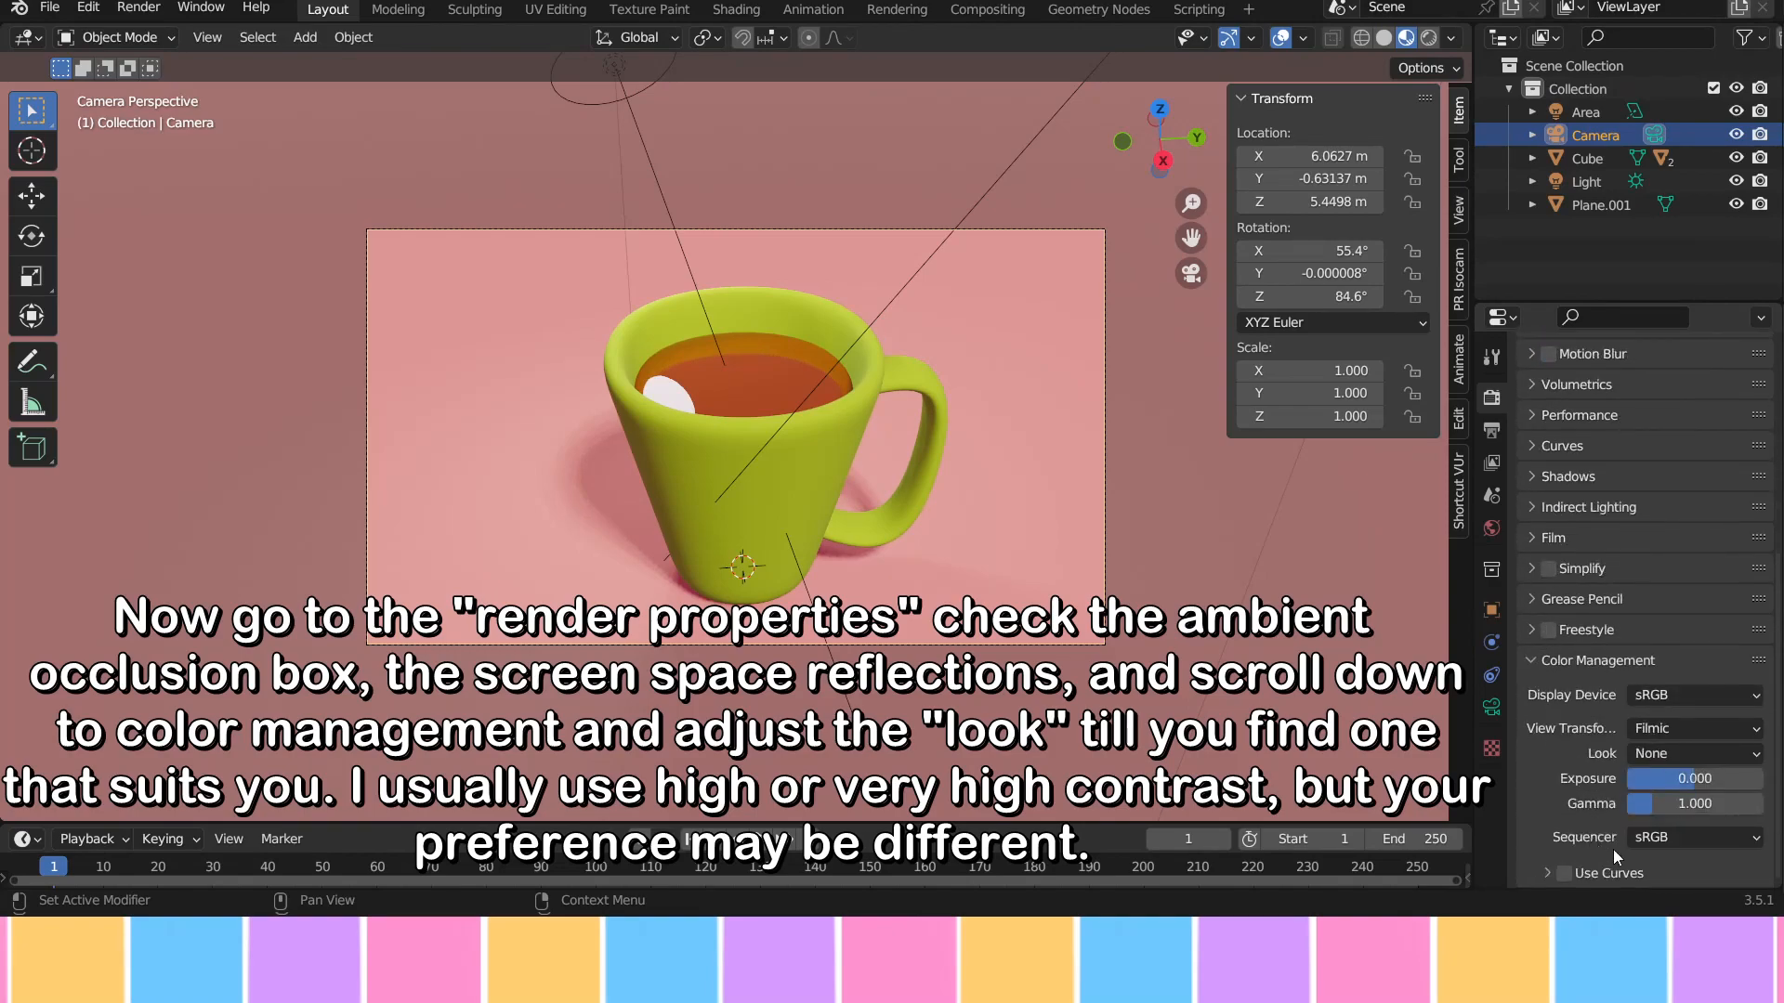
click(1676, 757)
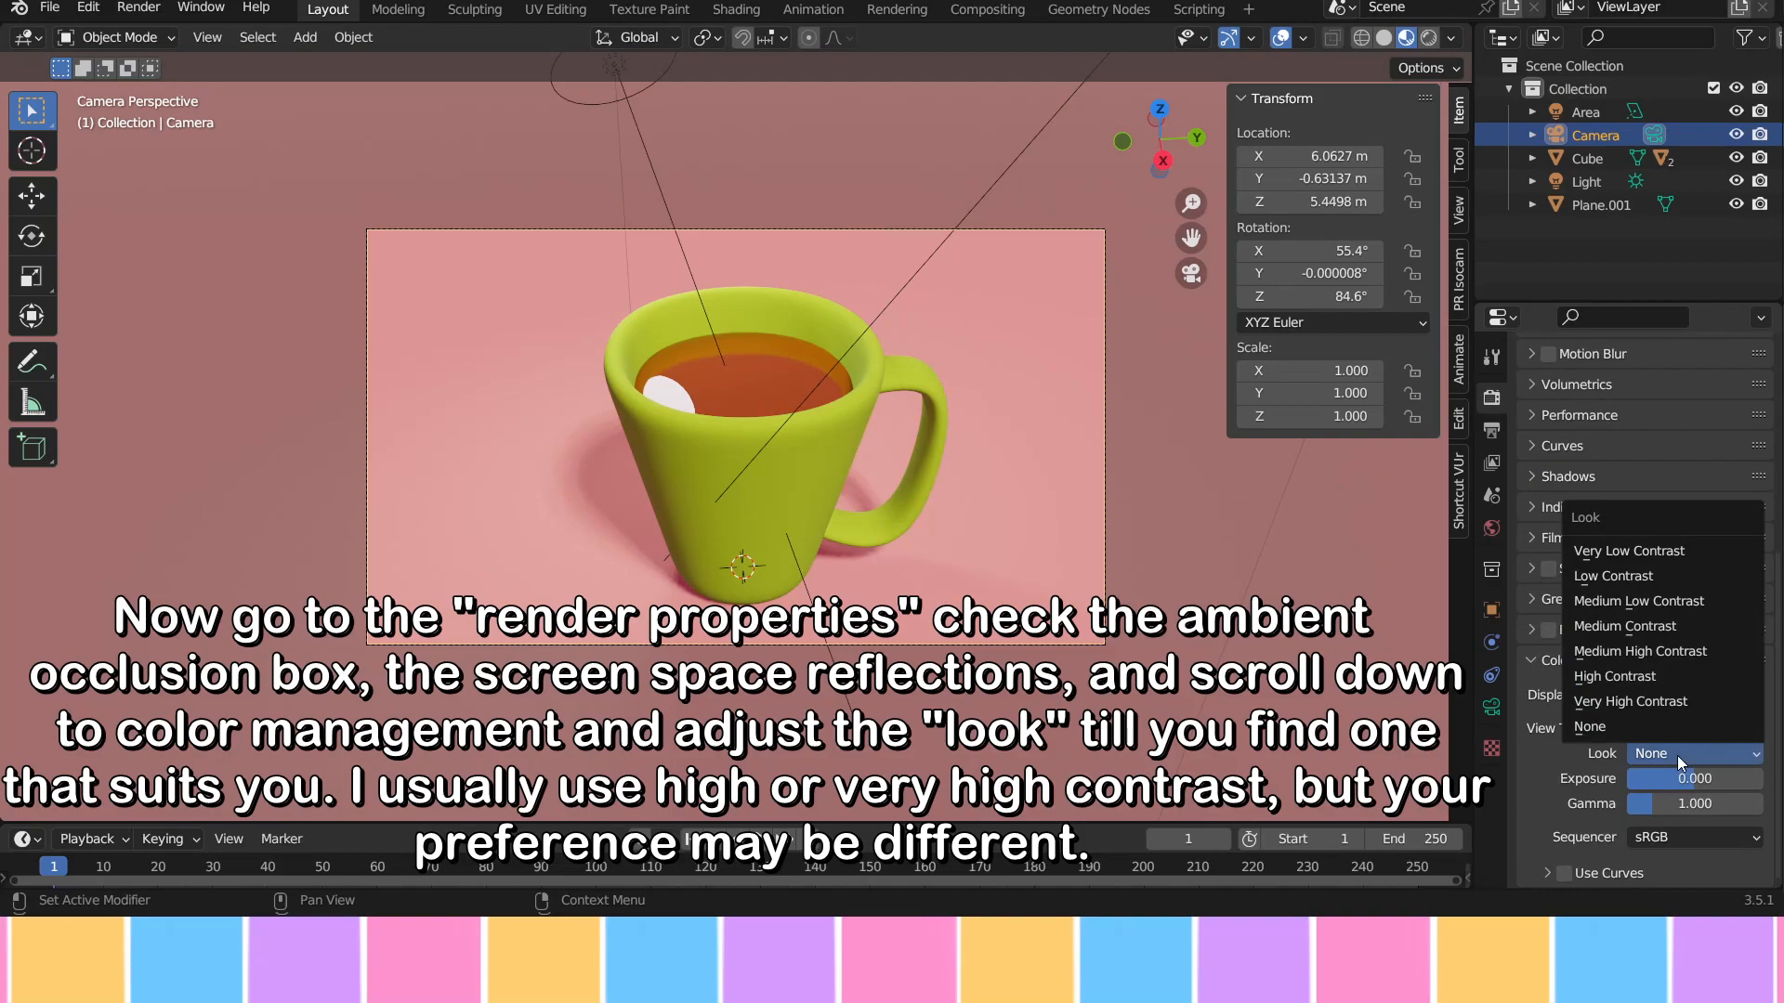
click(1645, 652)
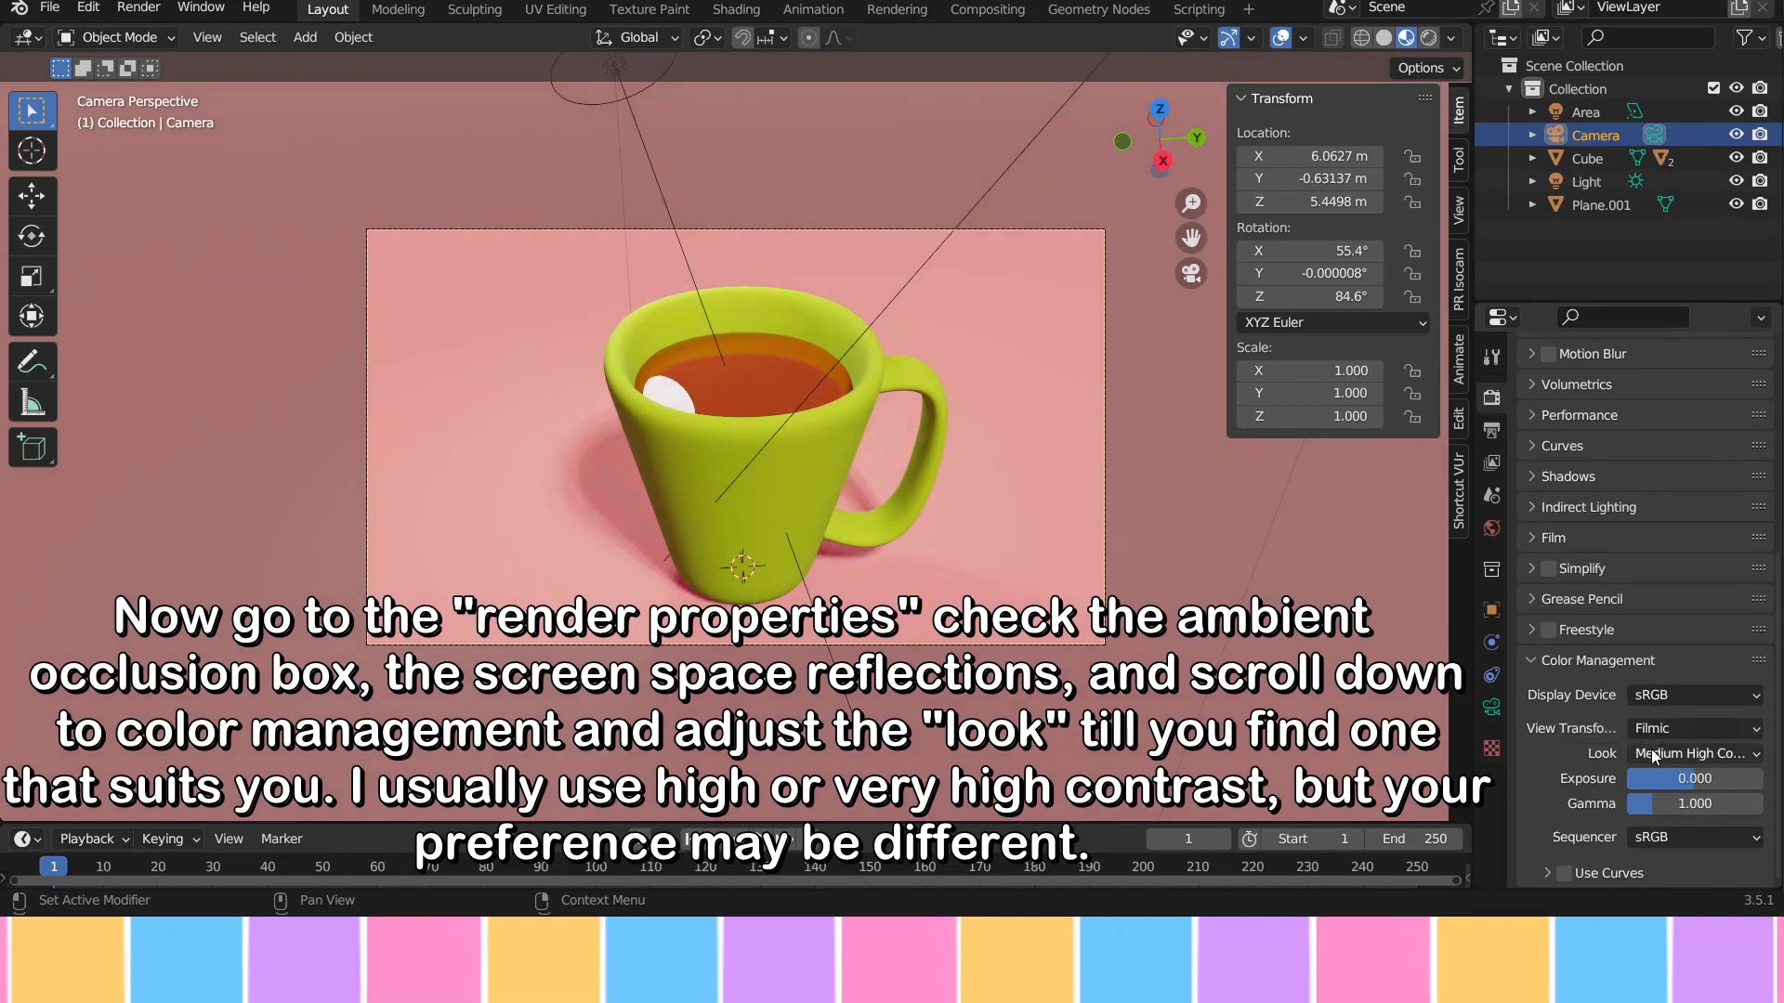
click(1654, 755)
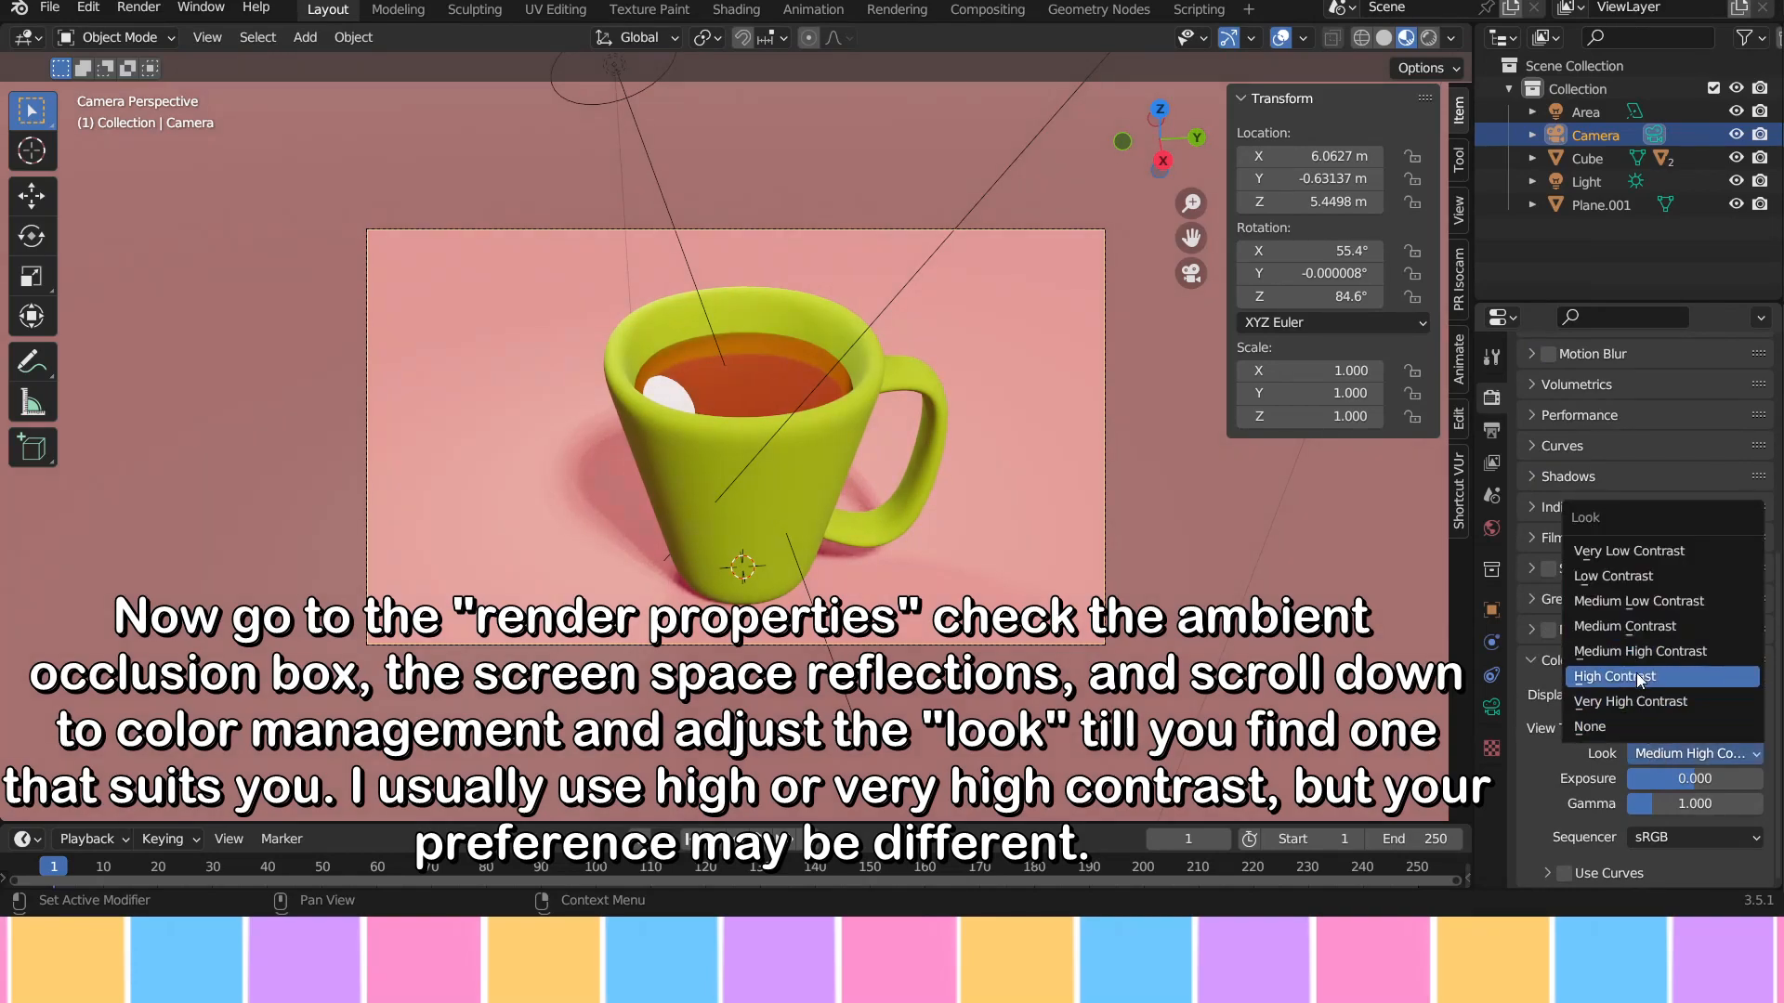
click(1640, 676)
click(1659, 757)
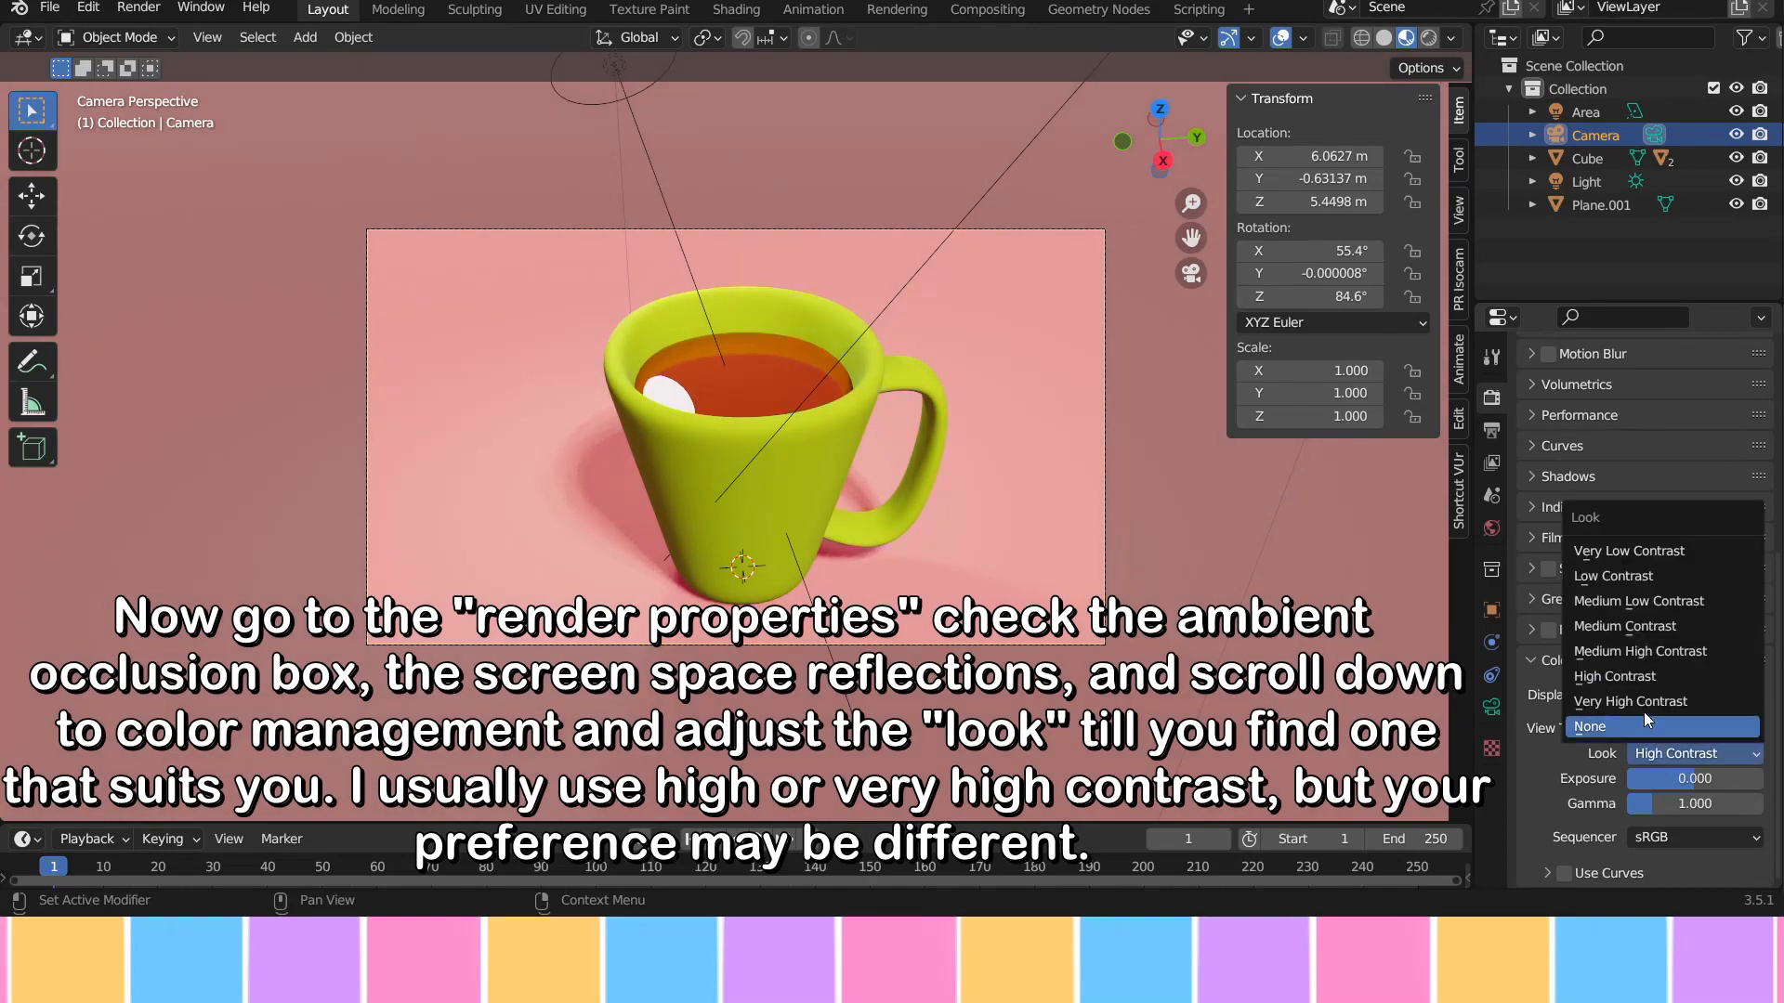
click(1641, 701)
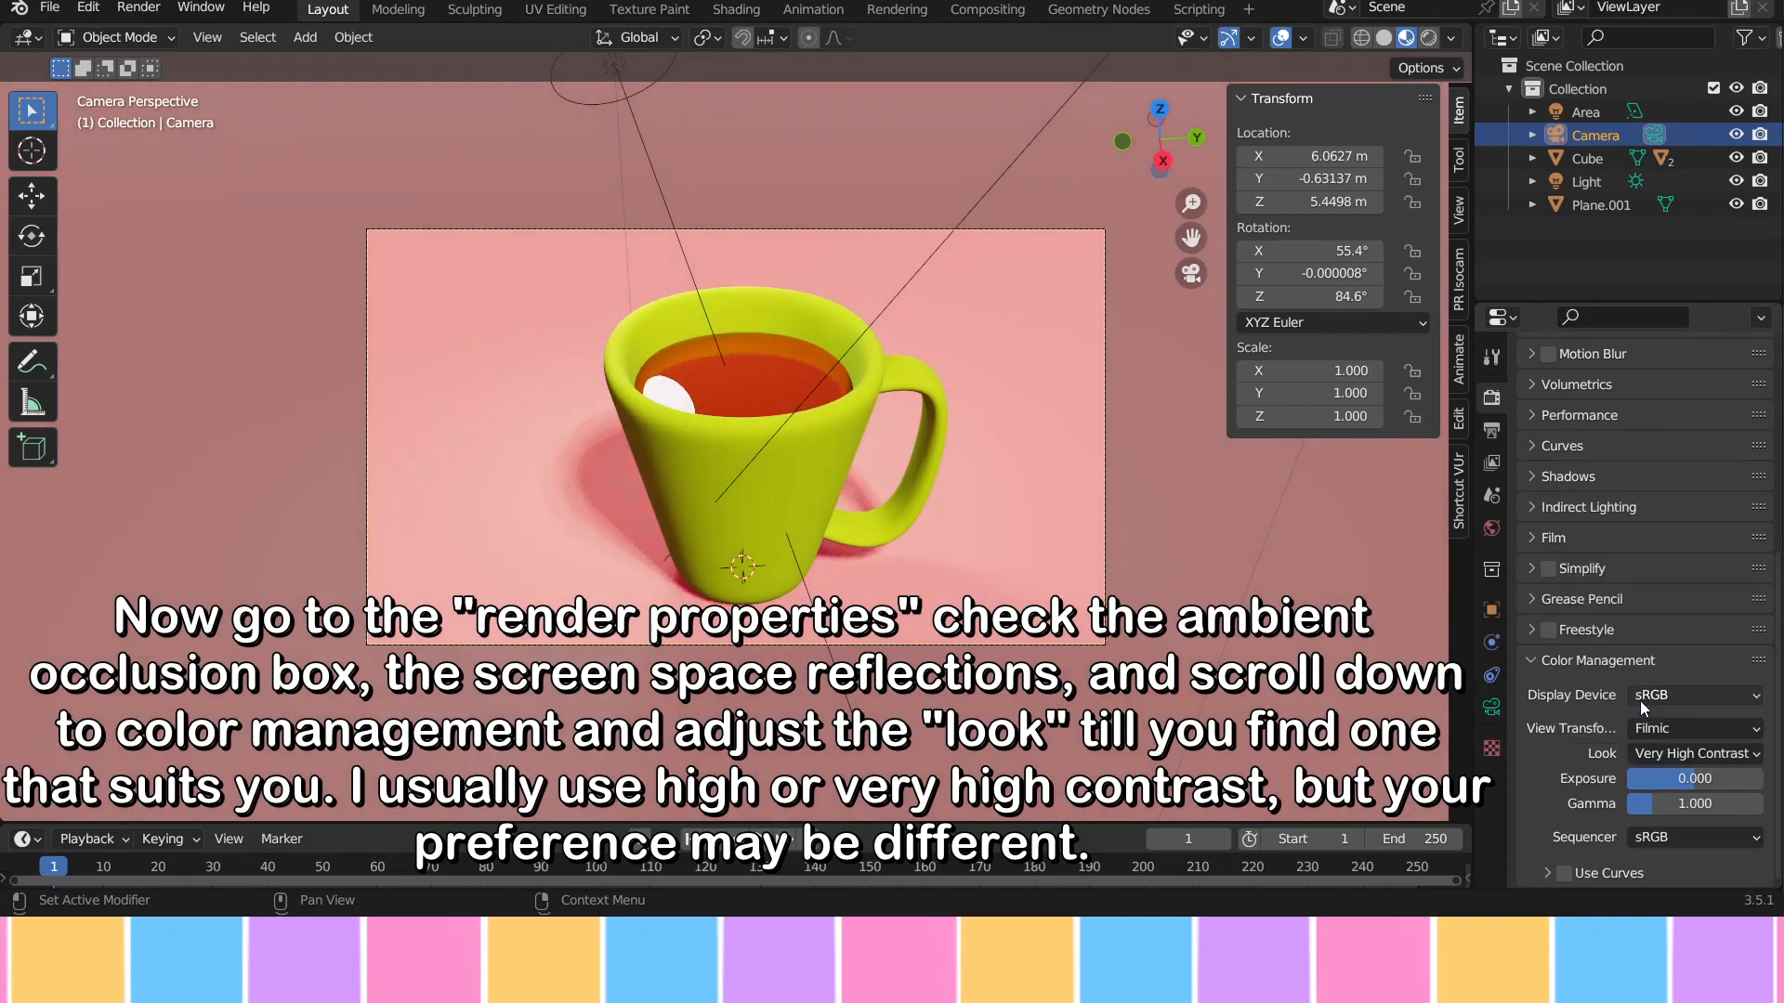
Step: Set the color management look to High Contrast and switch the render engine to Cycles
click(1653, 754)
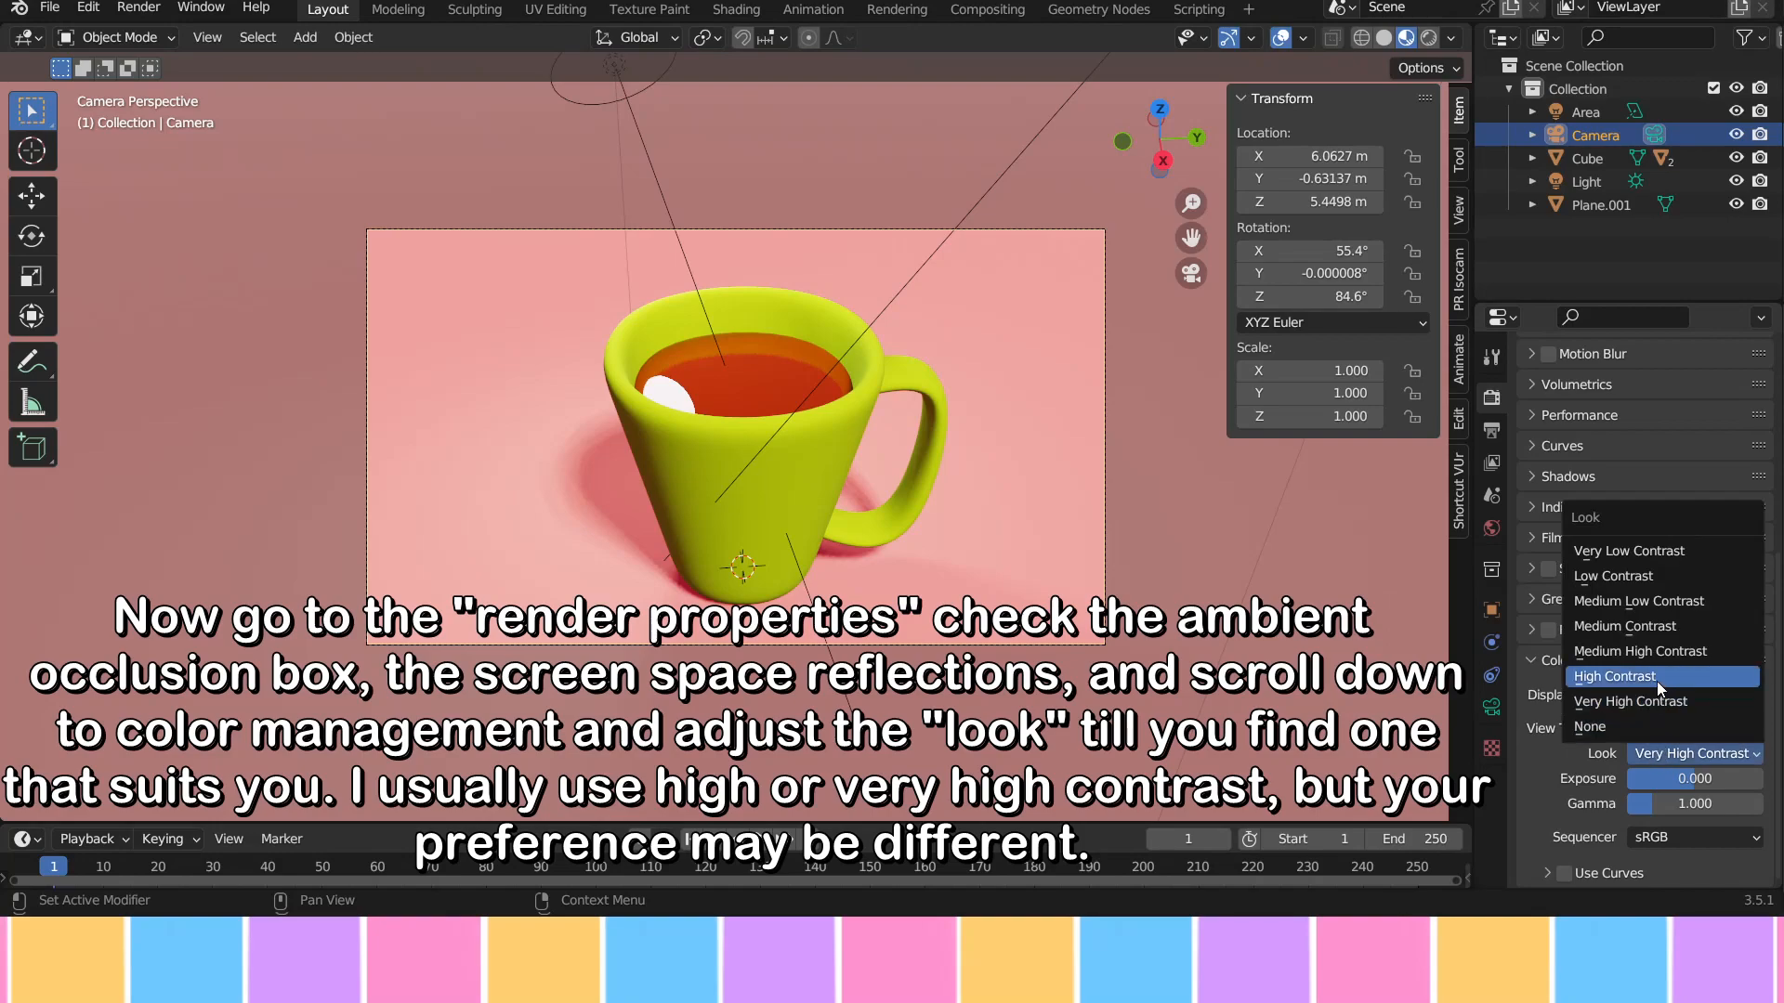
click(1657, 682)
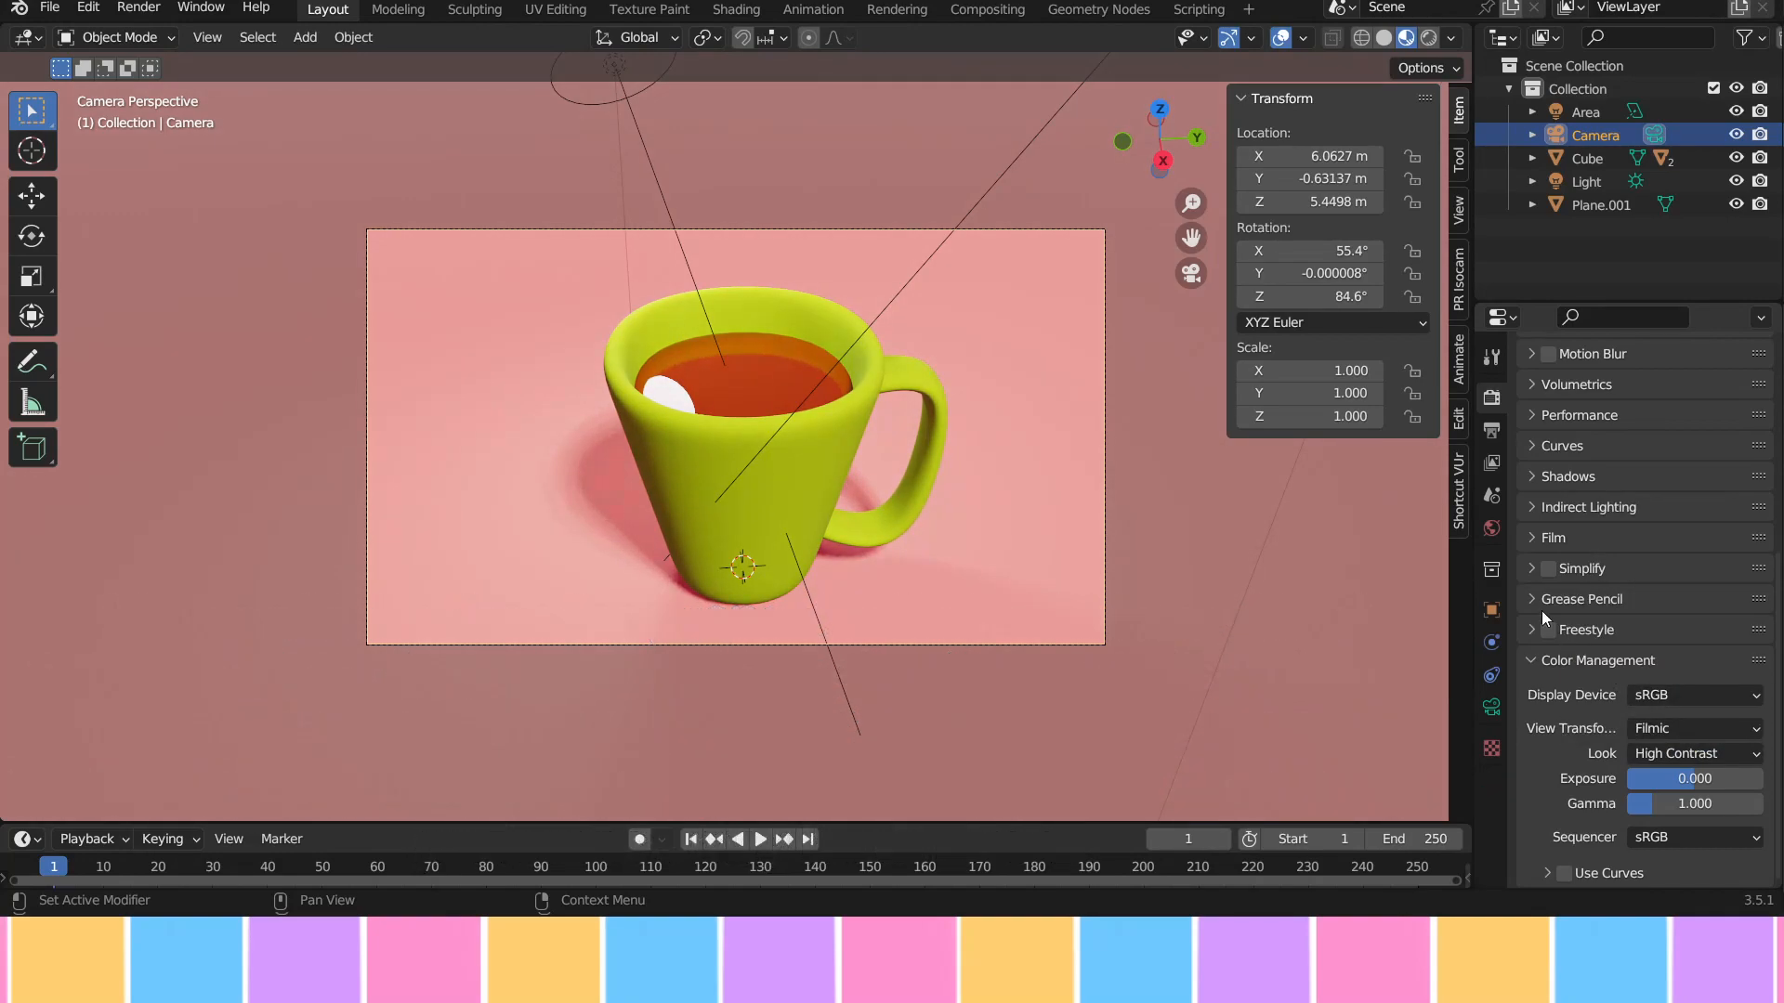
scroll(1686, 453, up, 8)
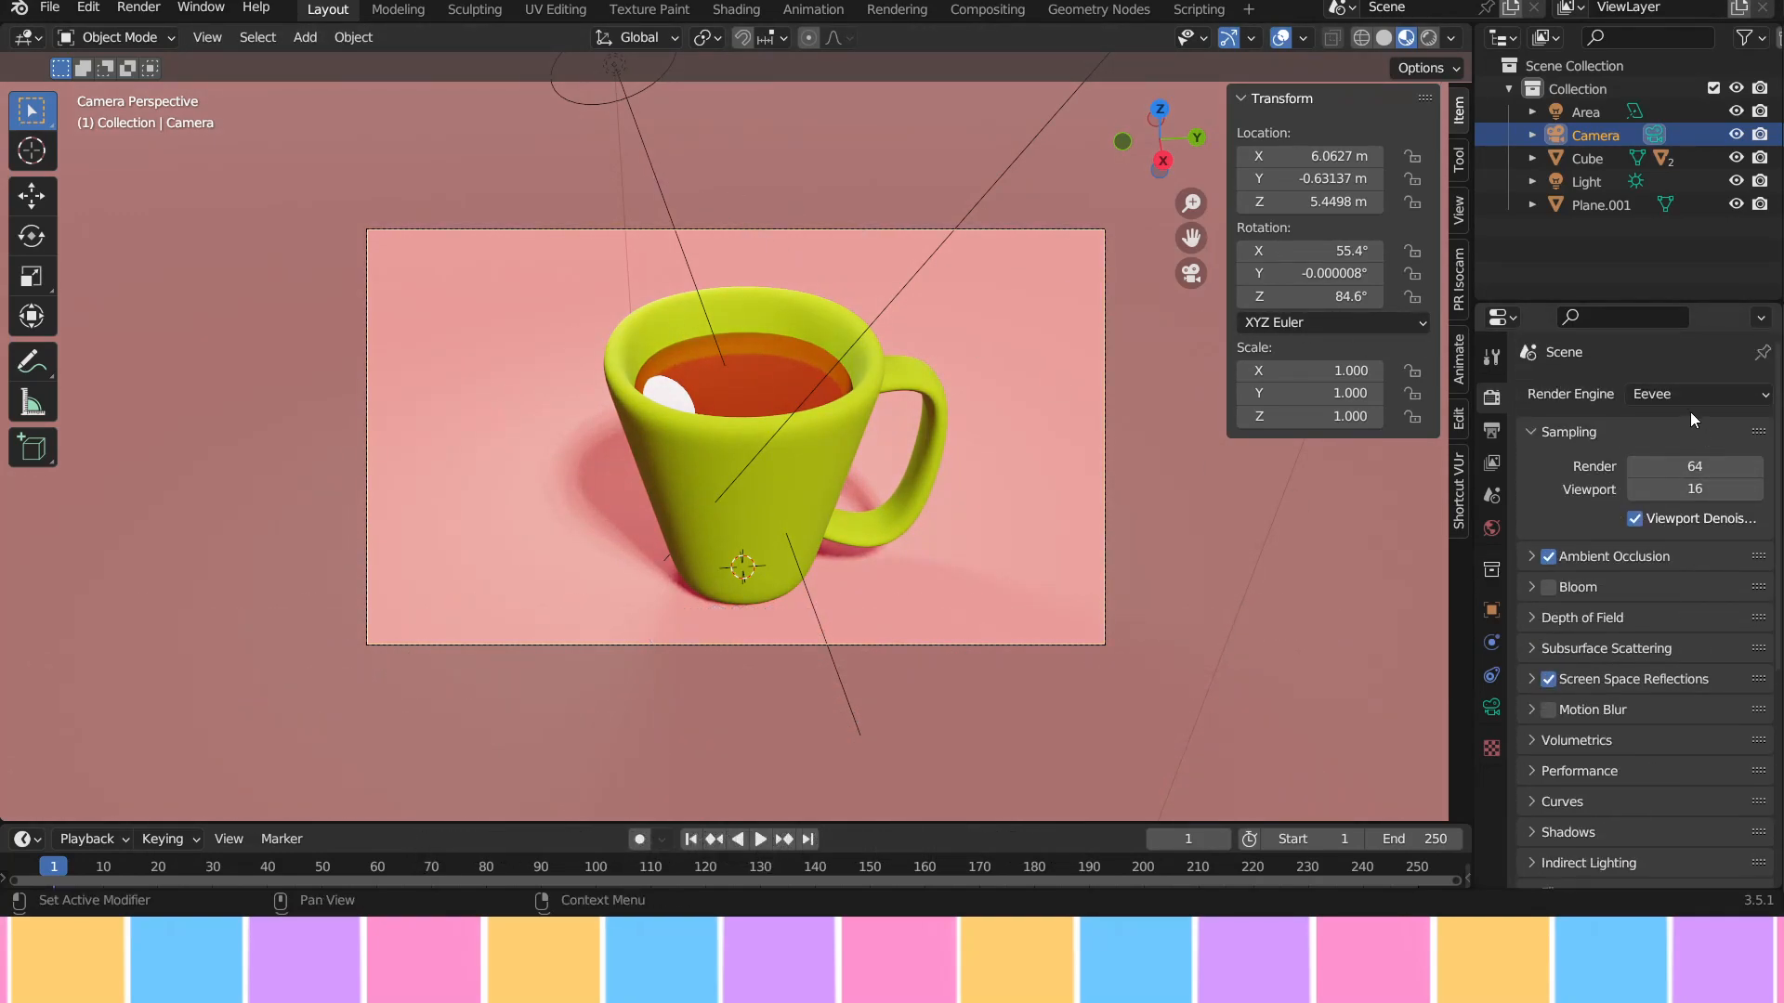
click(1678, 398)
click(1662, 471)
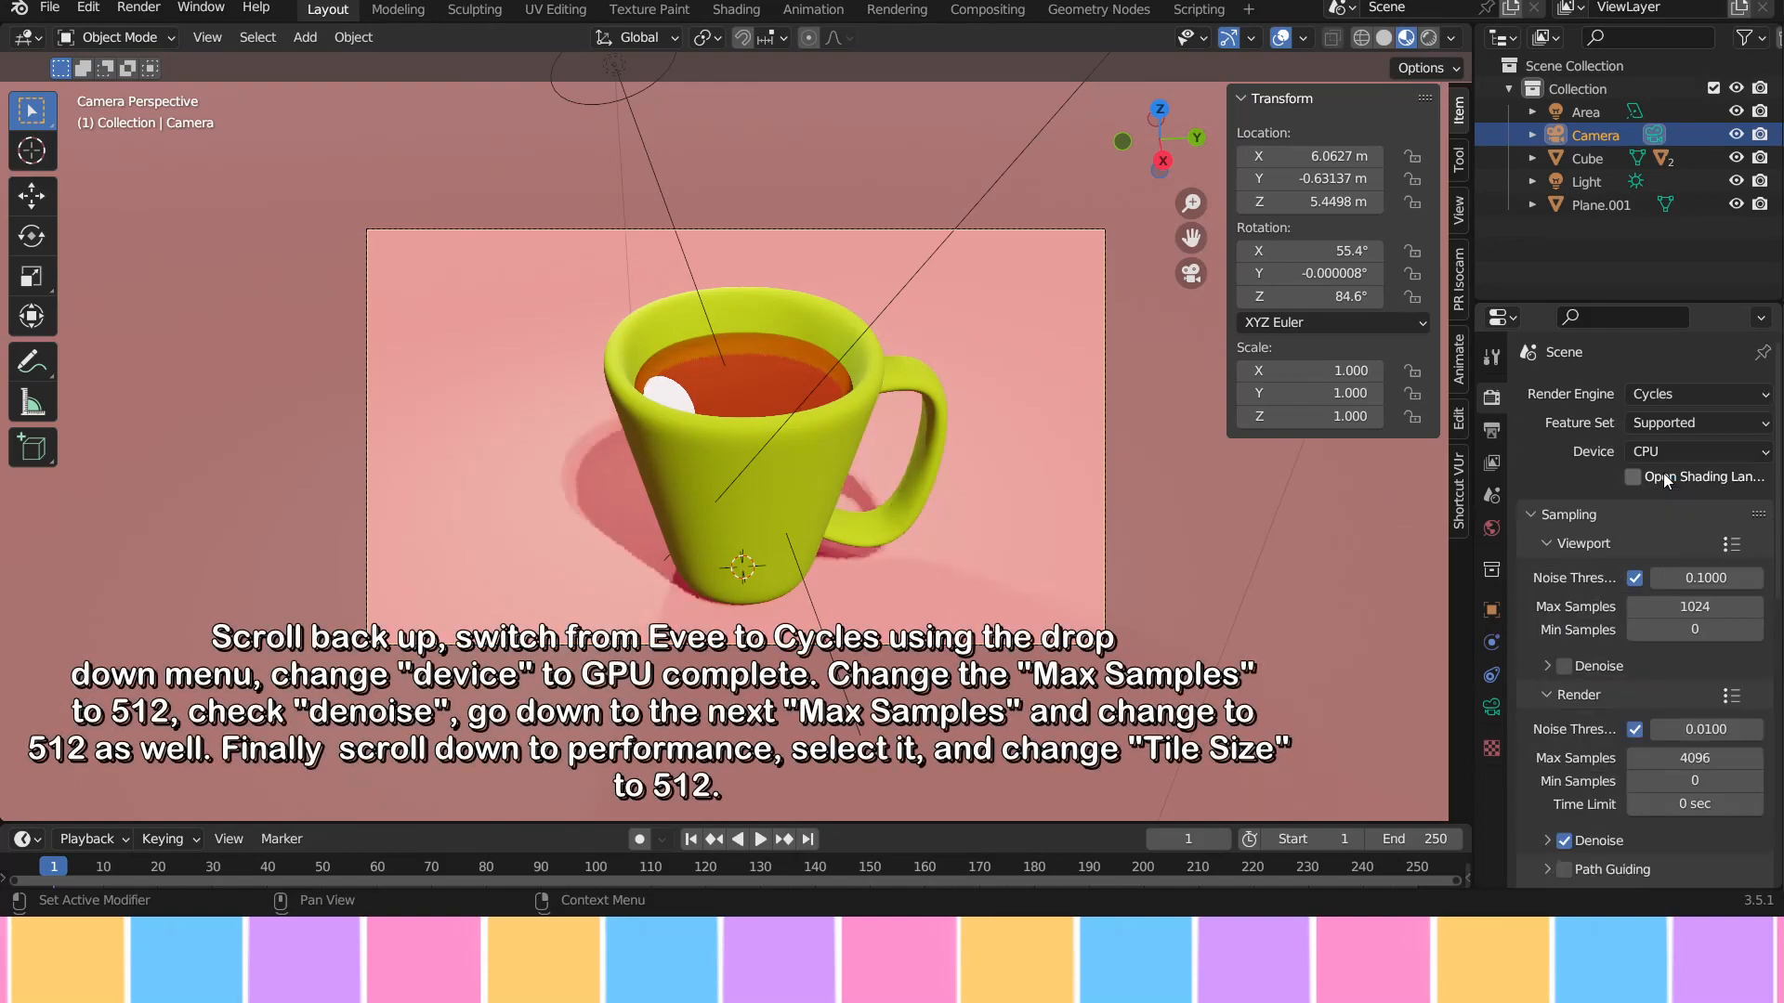
Step: Enable viewport denoising and set the maximum samples to 512 for both the viewport and the render
click(1564, 666)
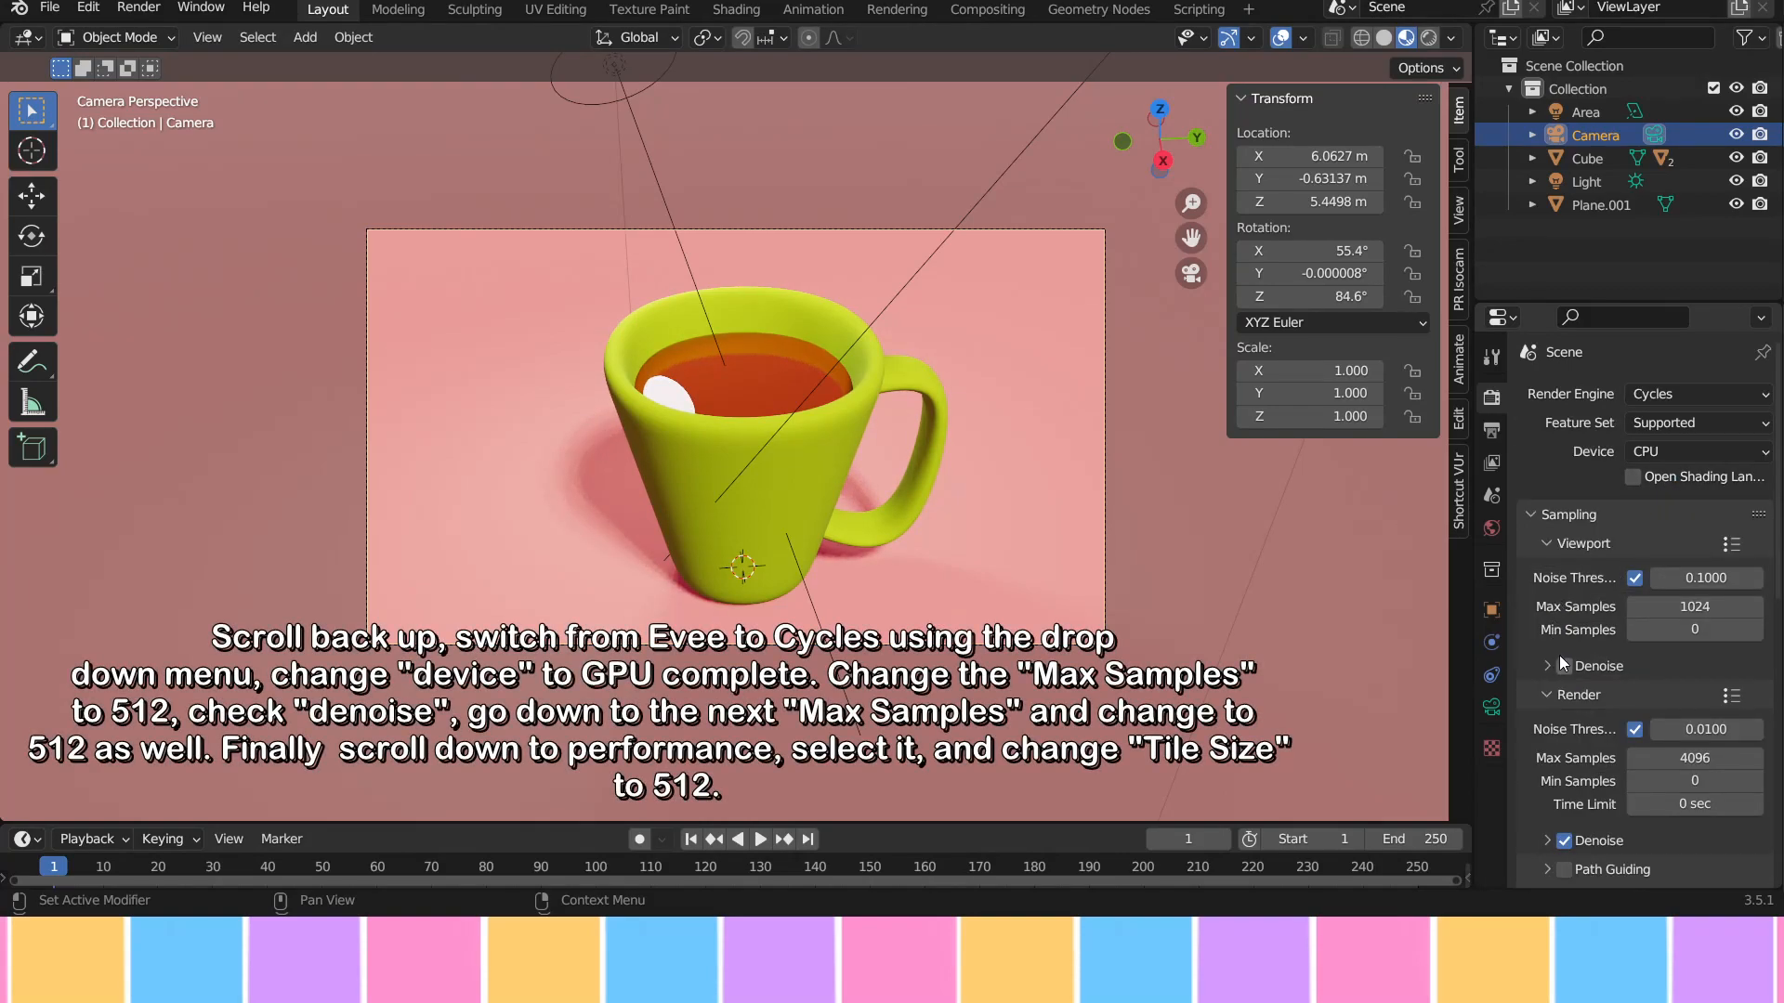
click(1686, 605)
text(512)
key(Return)
click(1698, 758)
text(512)
key(Return)
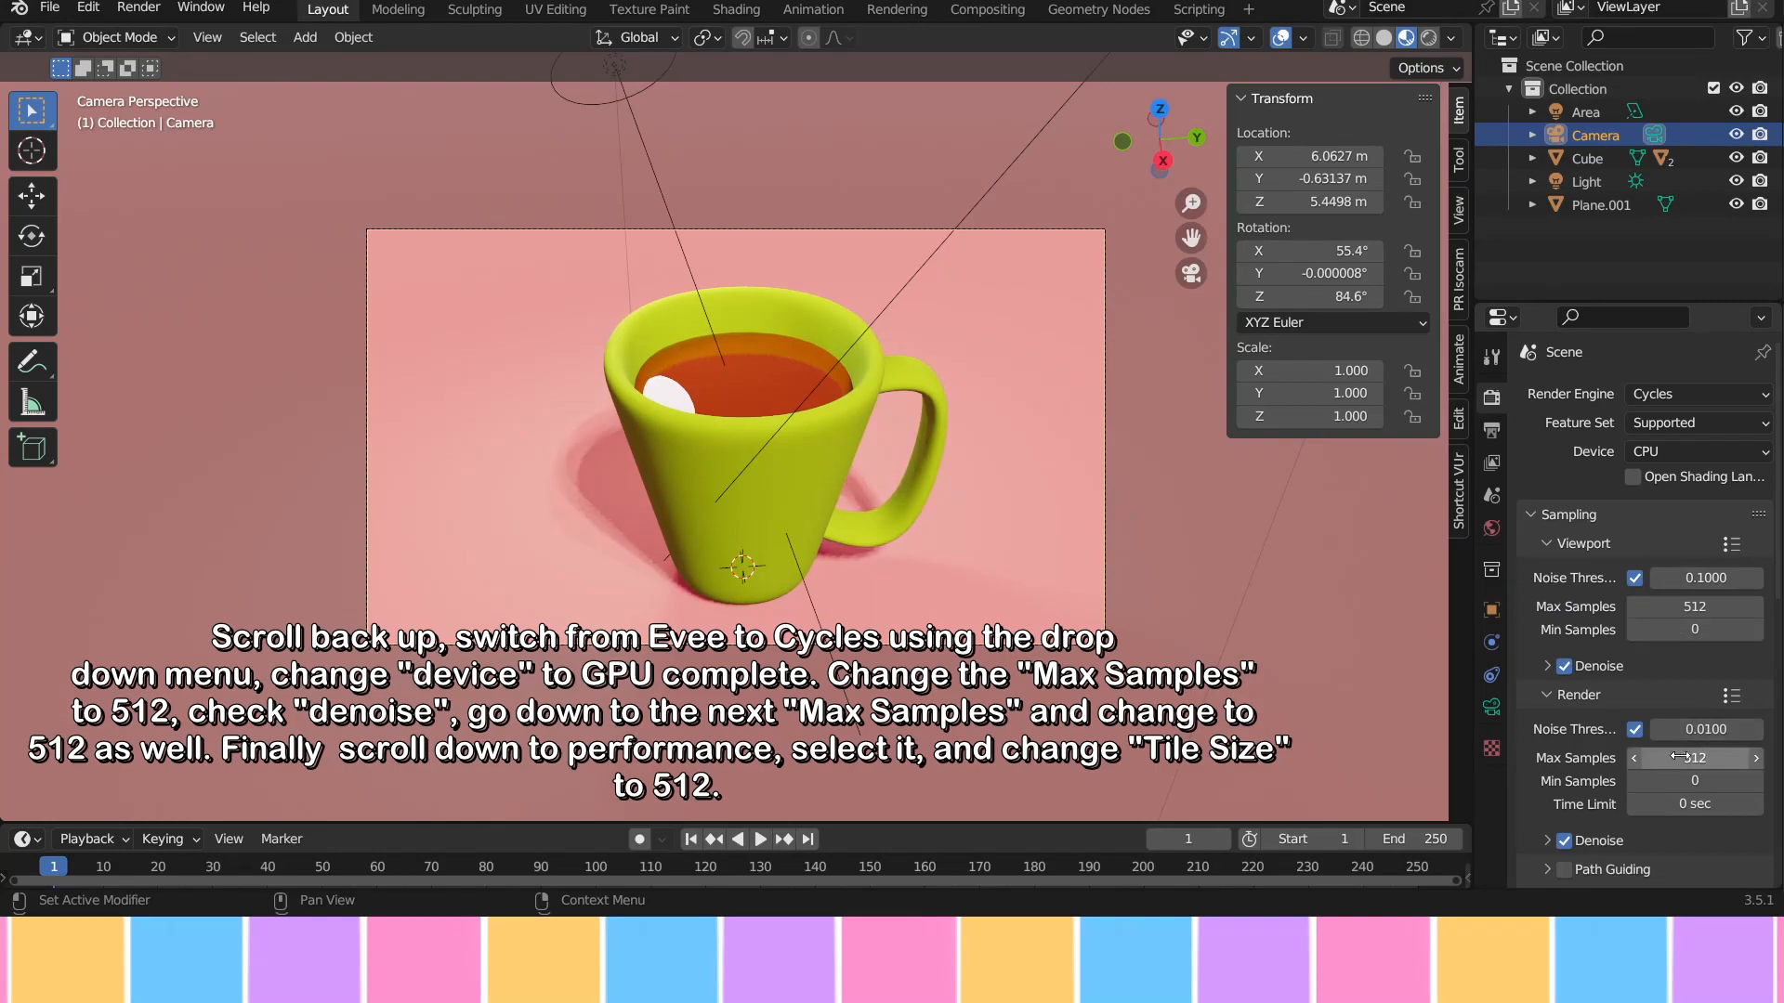
Step: Set the Cycles performance tile size to 512 and render the still image
scroll(1614, 734, down, 8)
click(1526, 779)
scroll(1647, 773, down, 5)
click(1693, 768)
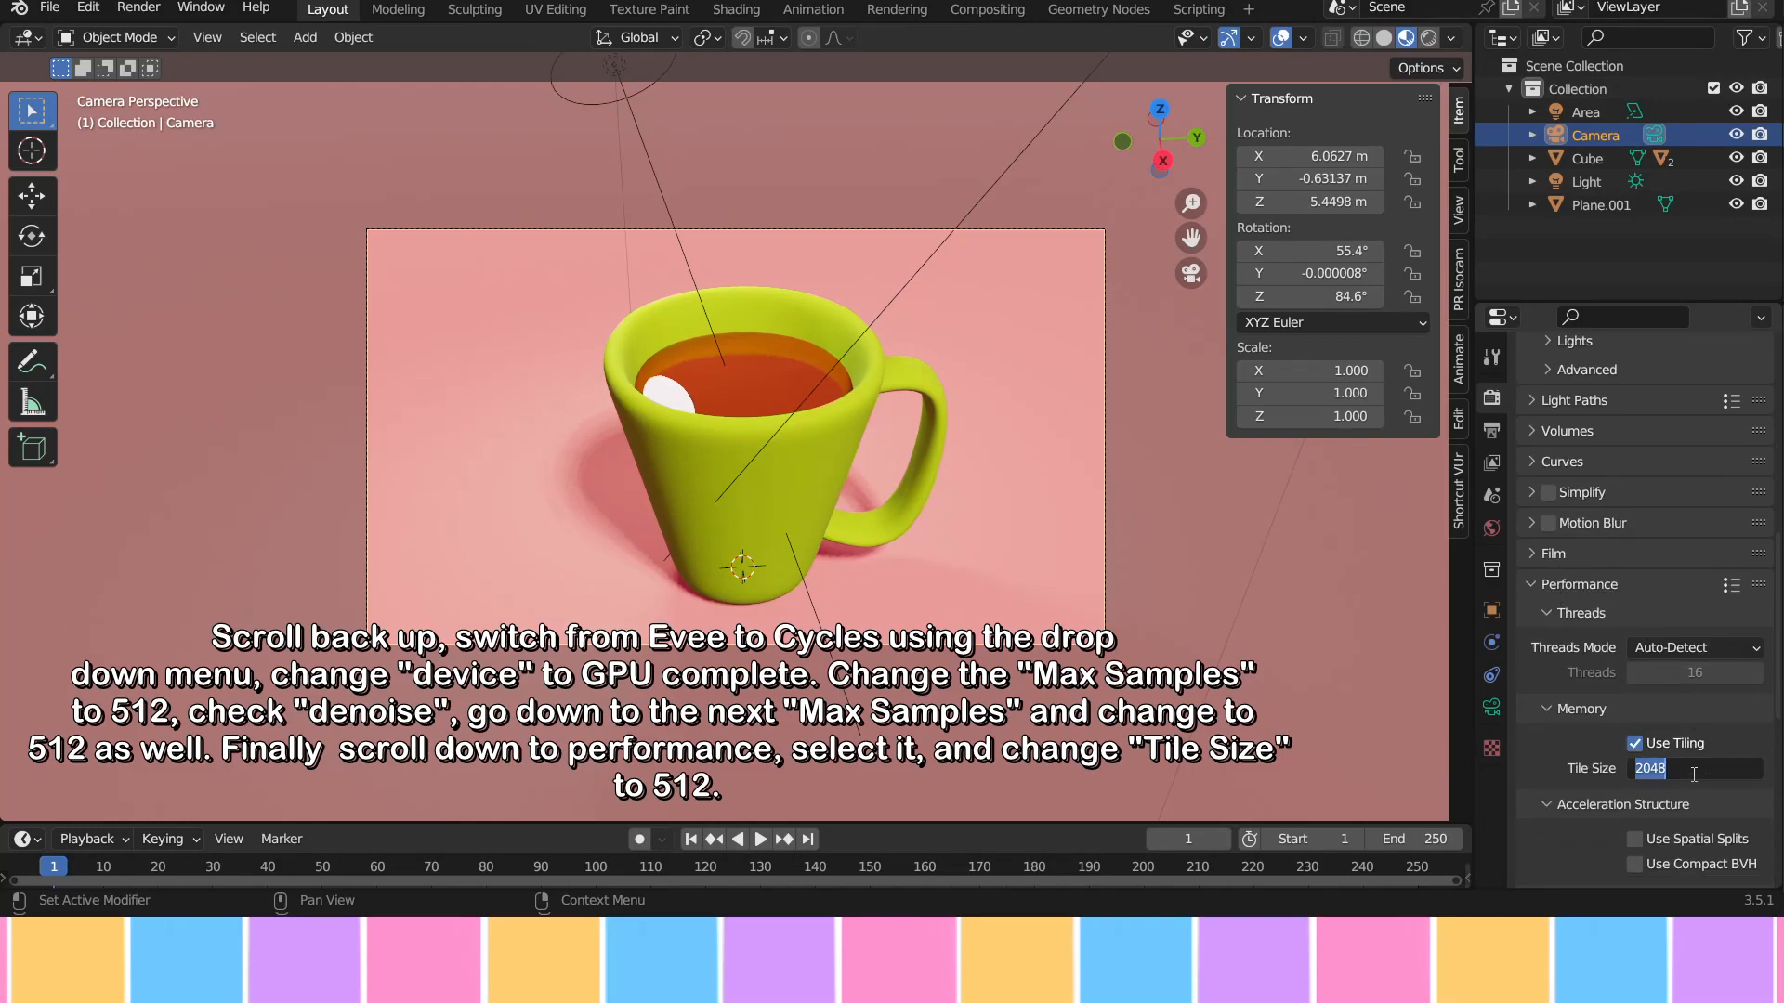
text(512)
key(Return)
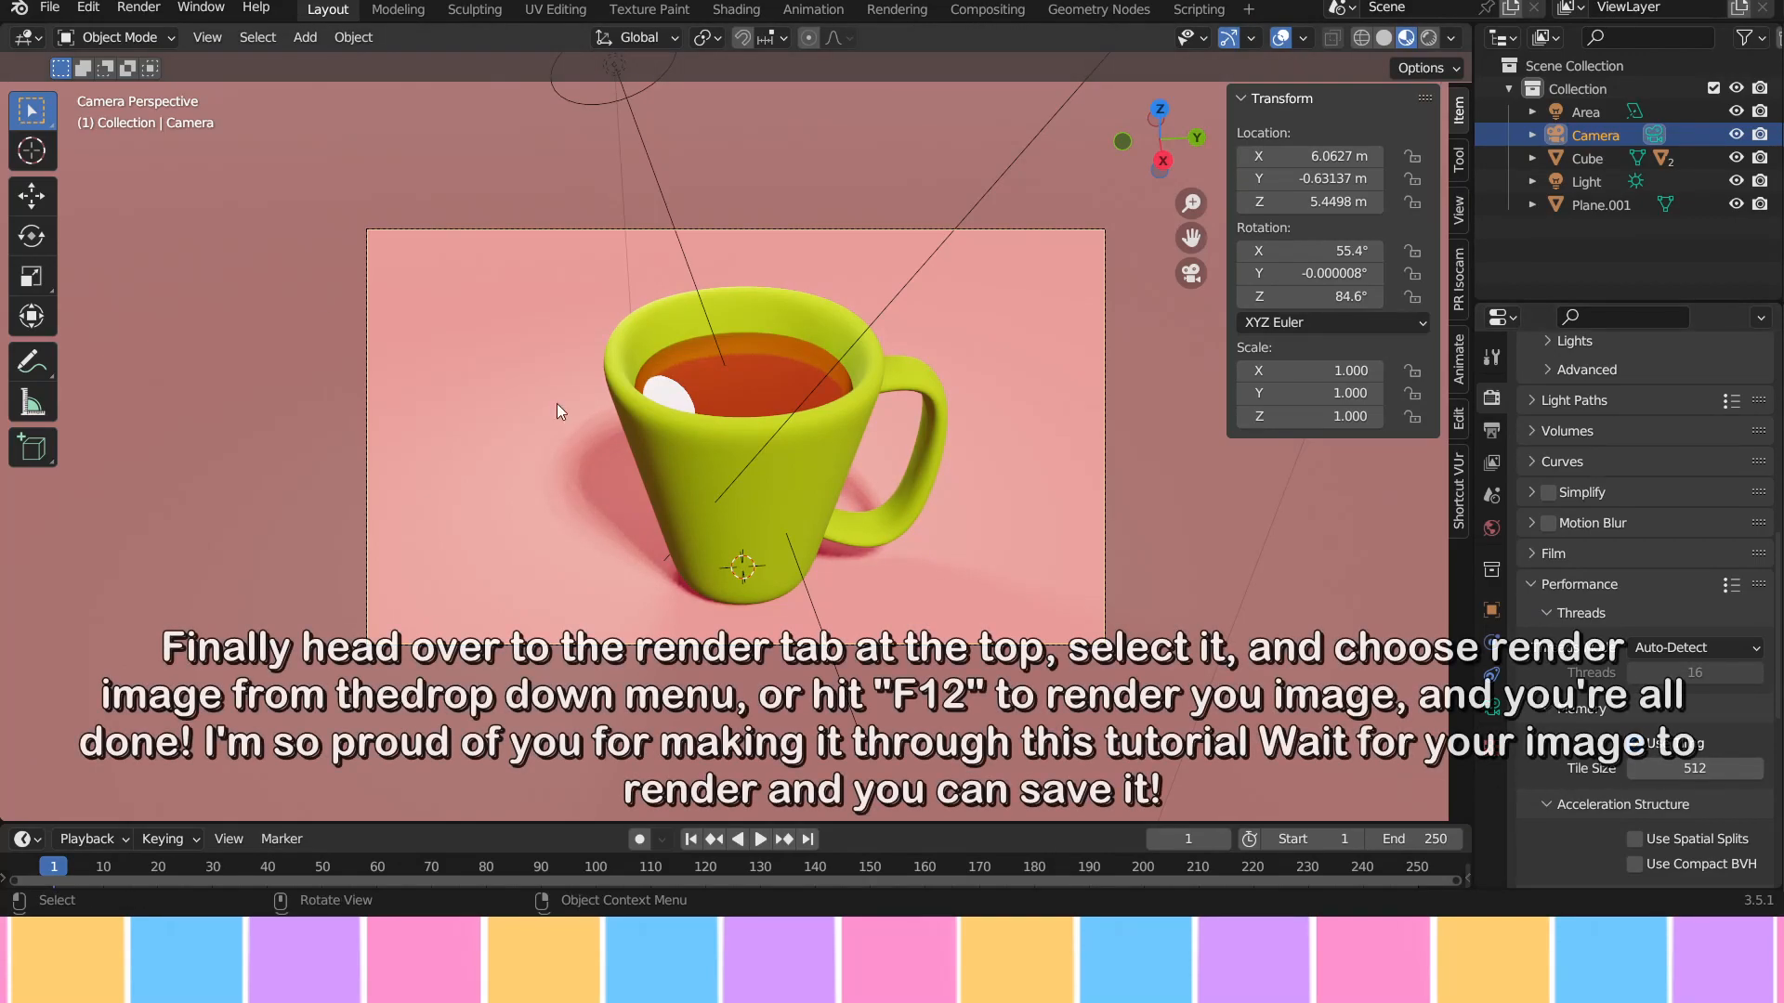
click(153, 9)
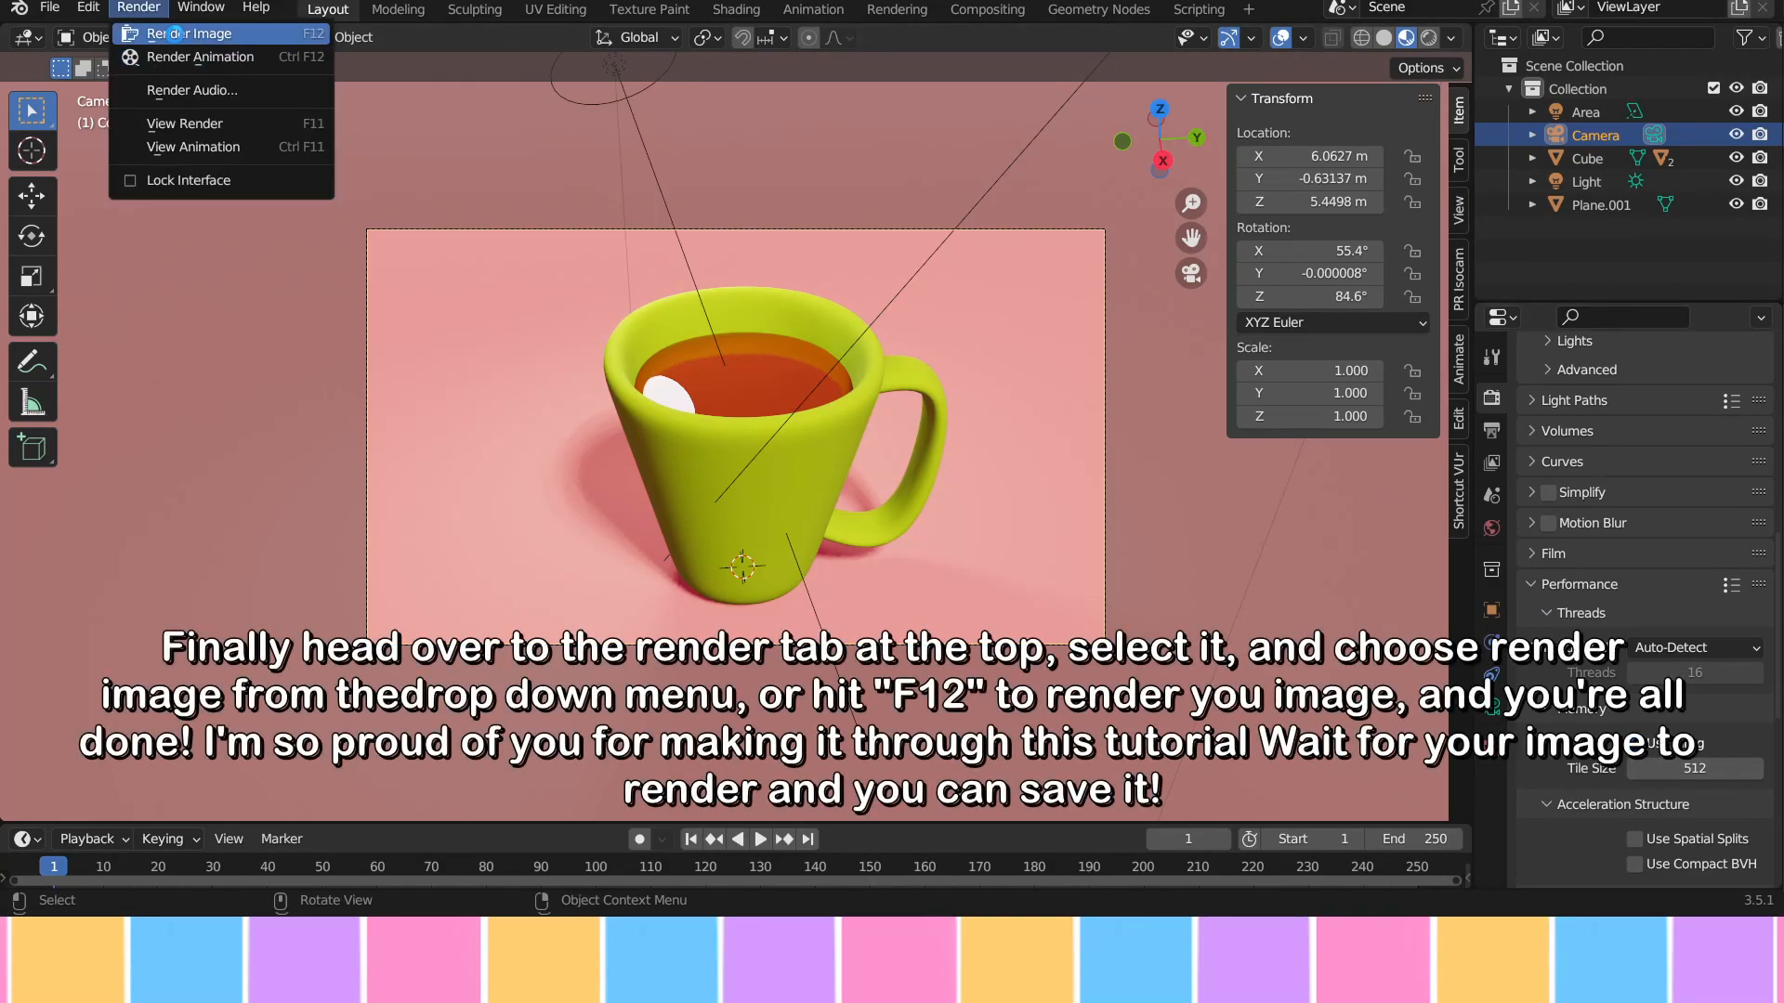
click(175, 33)
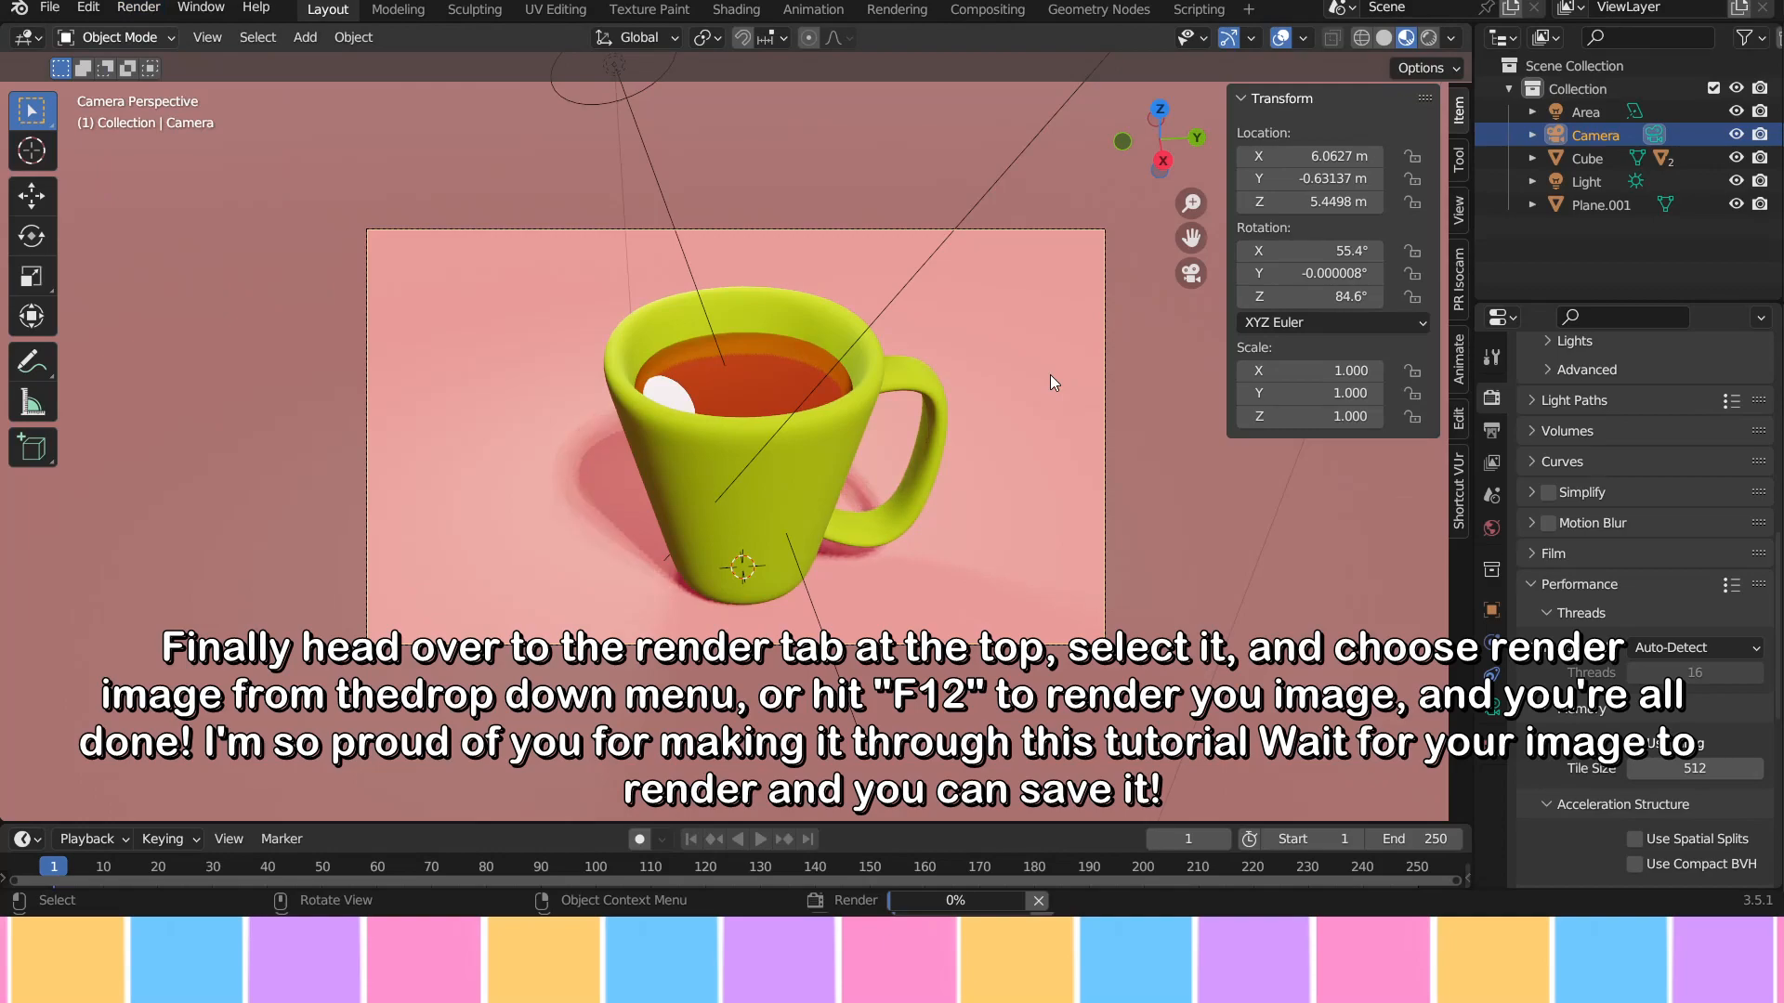